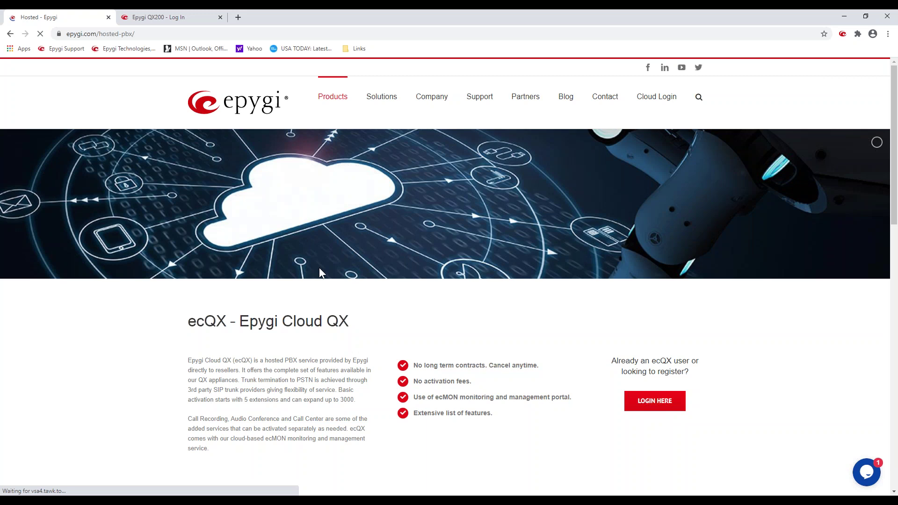
# Step: Open the QX IP PBXs page from the Products dropdown on epygi.com
pyautogui.scroll(2, 335, 198)
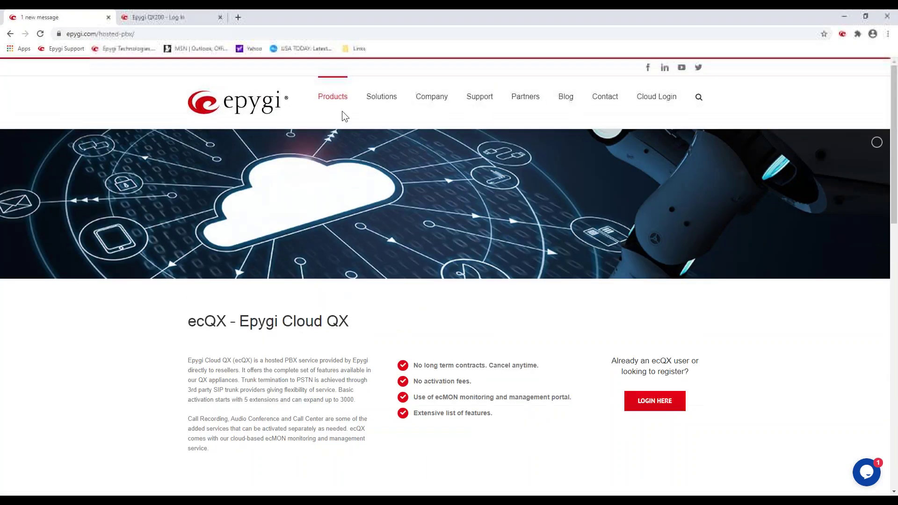
pyautogui.moveTo(341, 105)
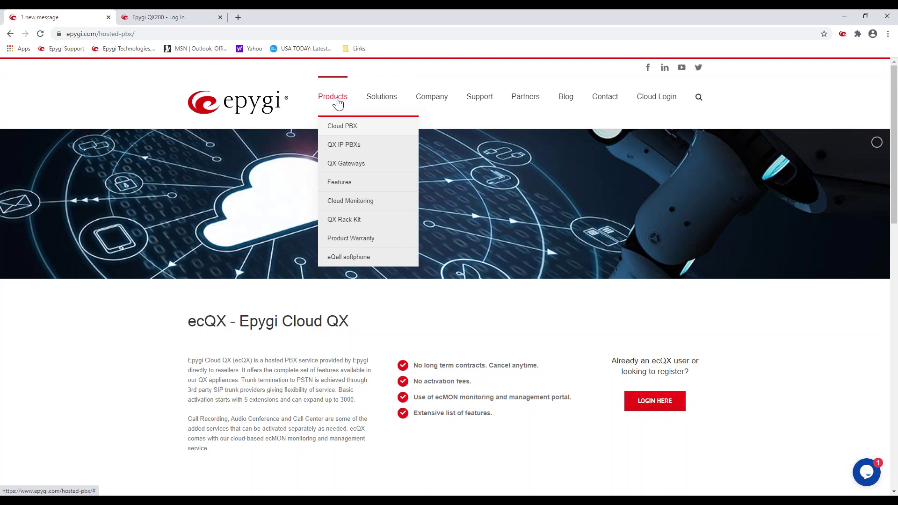
pyautogui.moveTo(346, 146)
pyautogui.click(346, 148)
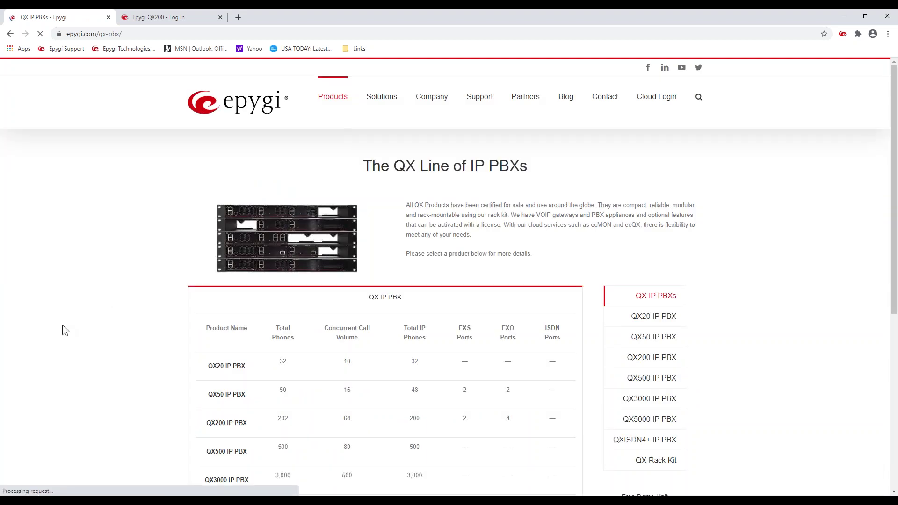
# Step: Scroll through the QX20 to QX5000 comparison table, then back to the top
pyautogui.scroll(-2, 60, 327)
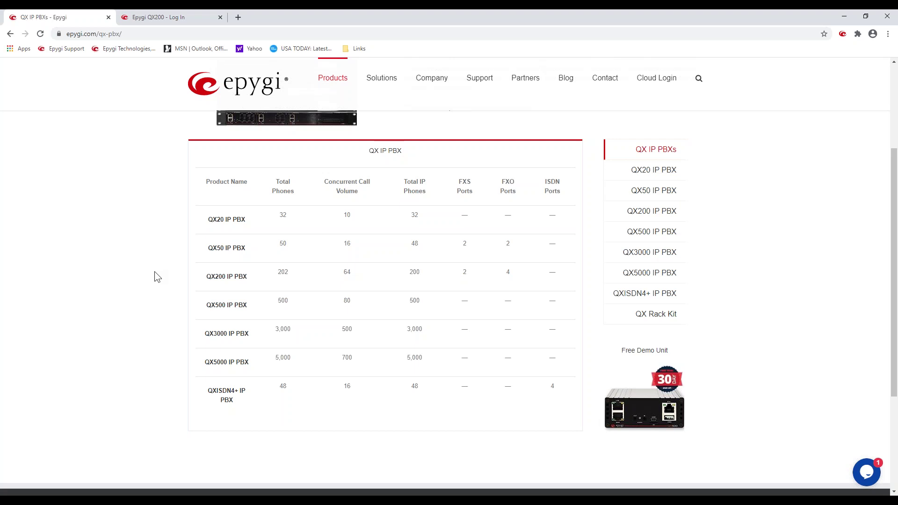
pyautogui.scroll(-2, 157, 277)
pyautogui.scroll(2, 157, 277)
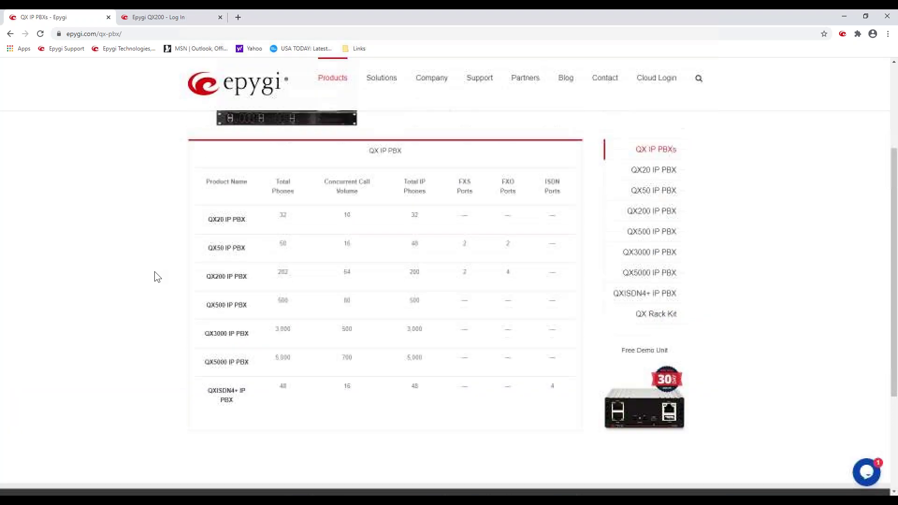
pyautogui.scroll(3, 157, 277)
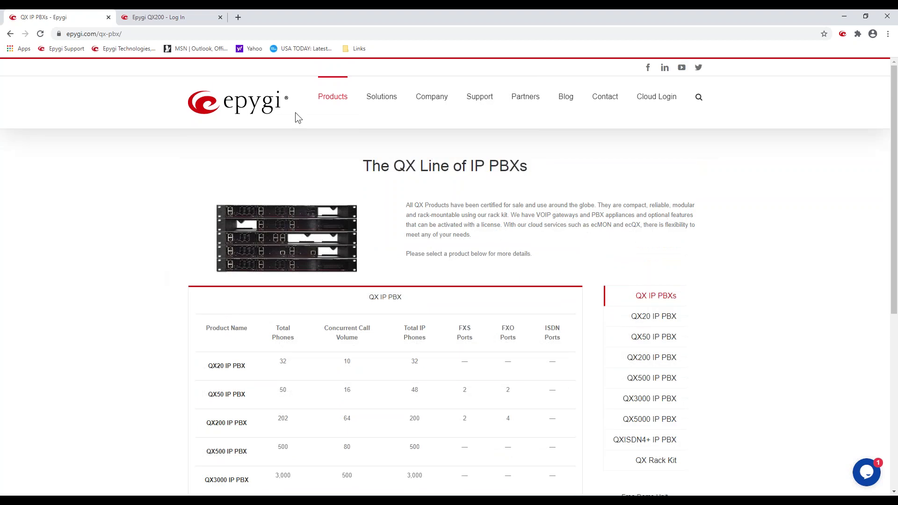
# Step: Open the QX Rack Kit page from the Products dropdown
pyautogui.moveTo(336, 103)
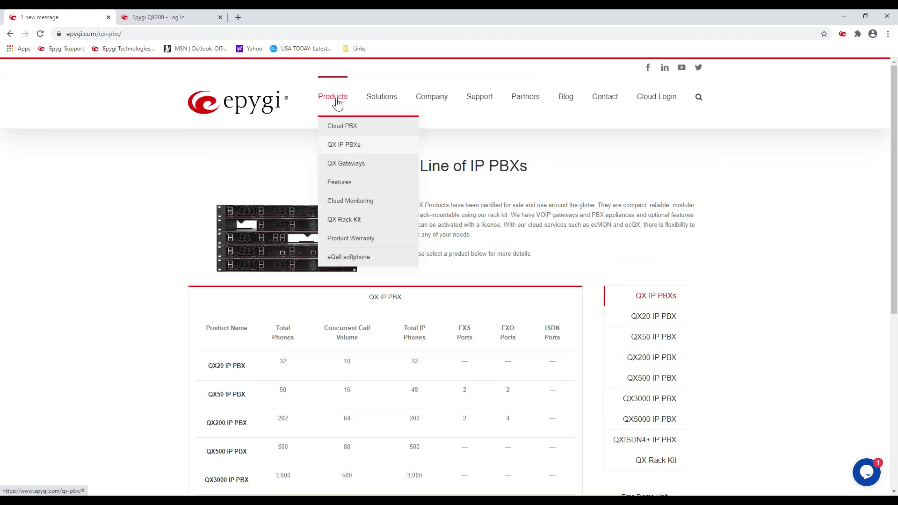
pyautogui.click(365, 223)
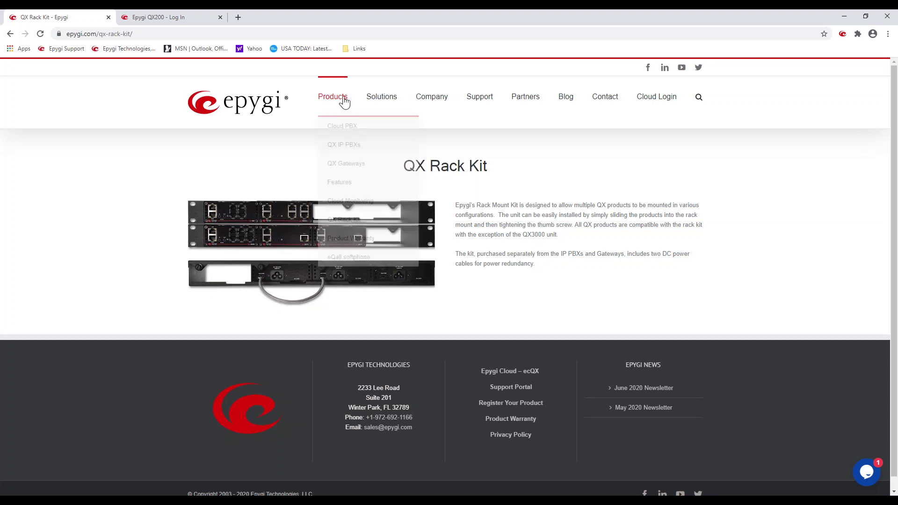
pyautogui.moveTo(358, 170)
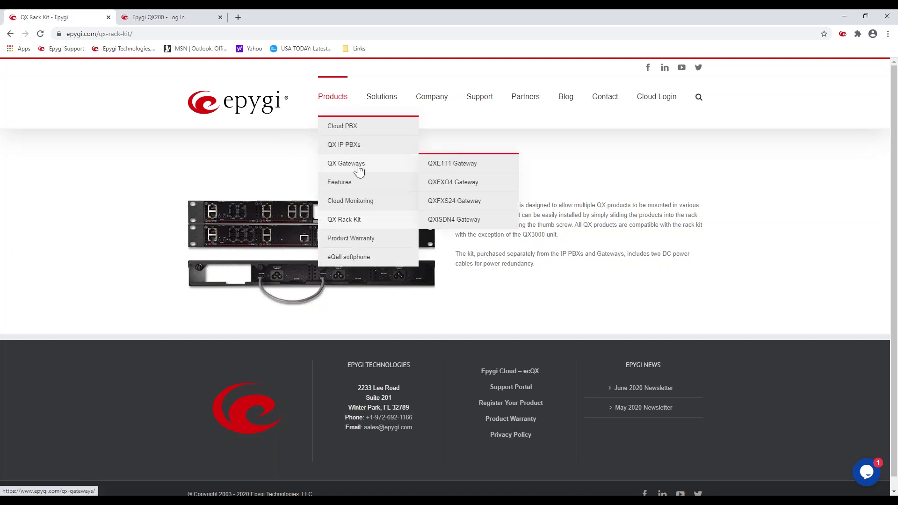
# Step: Open the QX Gateways page comparing the QXFXO4, QXE1T1, QXFXS24 and QXISDN4
pyautogui.click(358, 169)
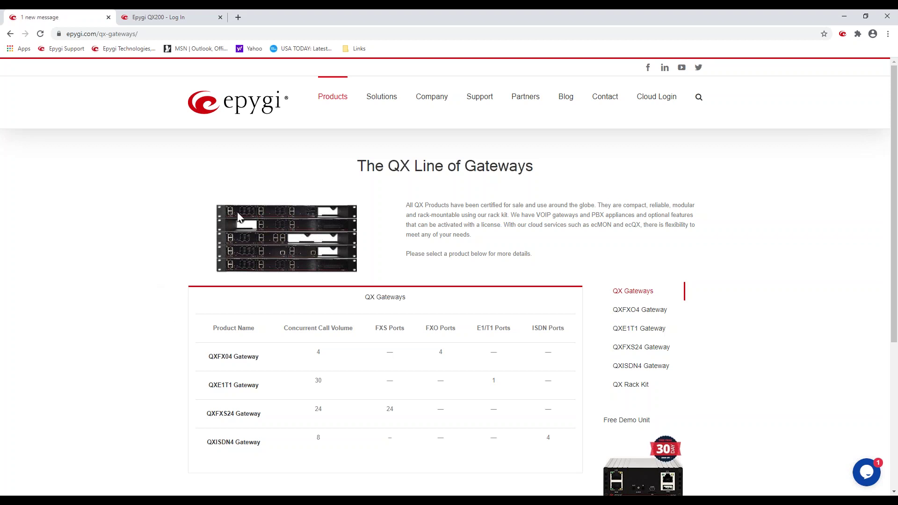
# Step: Reveal the Solutions, Company and Support dropdown menus in the top navigation
pyautogui.moveTo(353, 104)
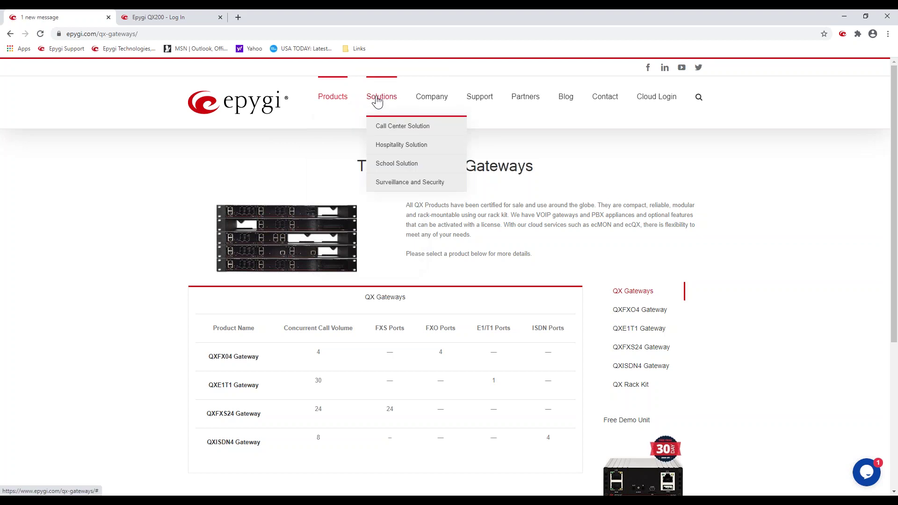
pyautogui.moveTo(433, 99)
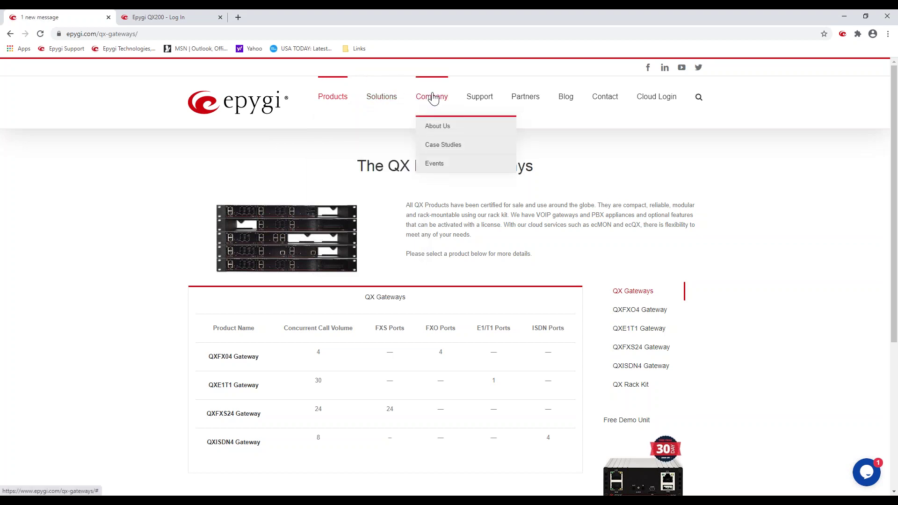
pyautogui.moveTo(477, 100)
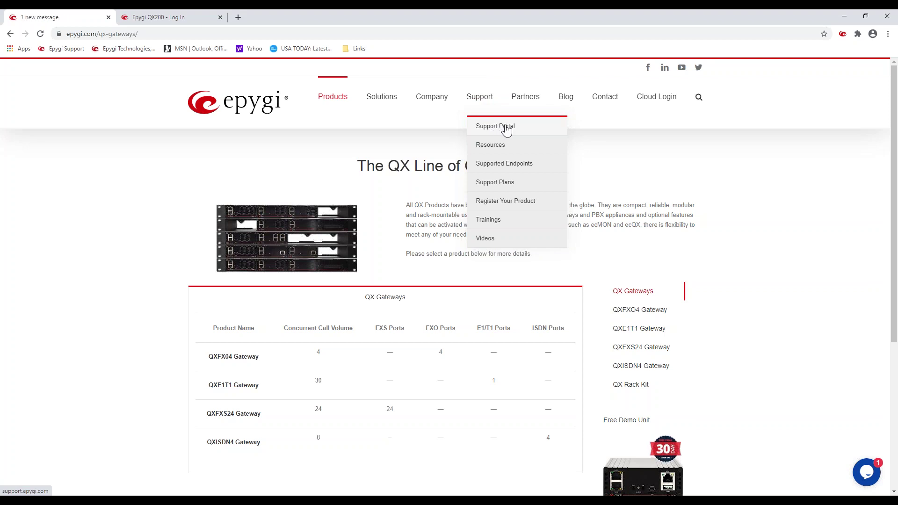
# Step: Go to the Support Portal and log in with the saved credentials
pyautogui.click(507, 130)
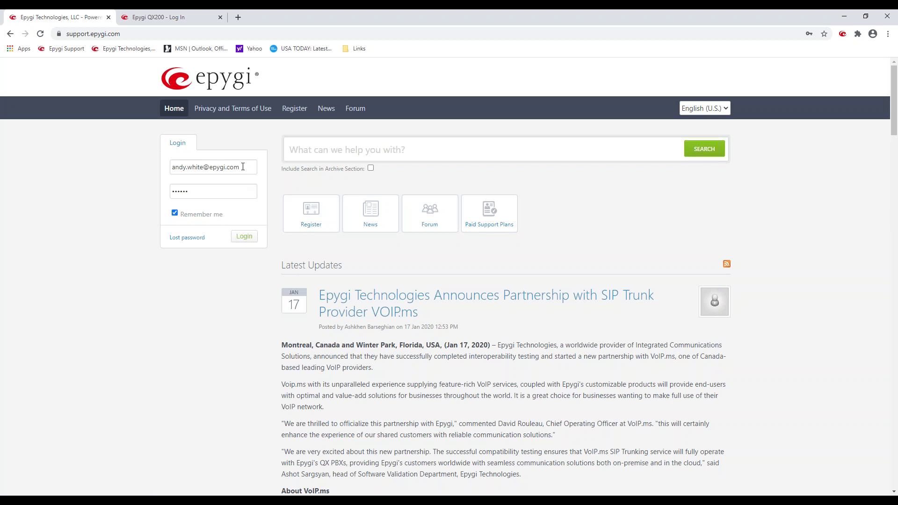
pyautogui.click(244, 239)
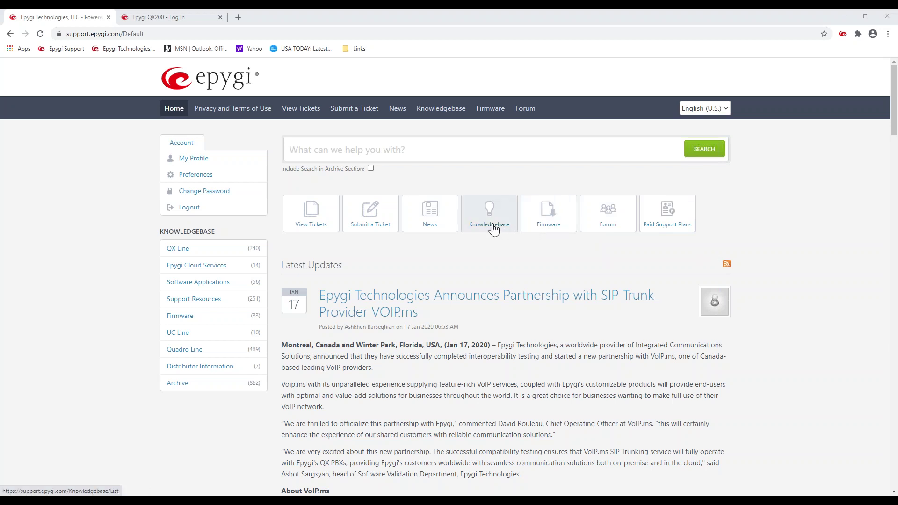
# Step: Browse Knowledgebase > QX Line > QX IP PBX Products > QX200
pyautogui.click(490, 229)
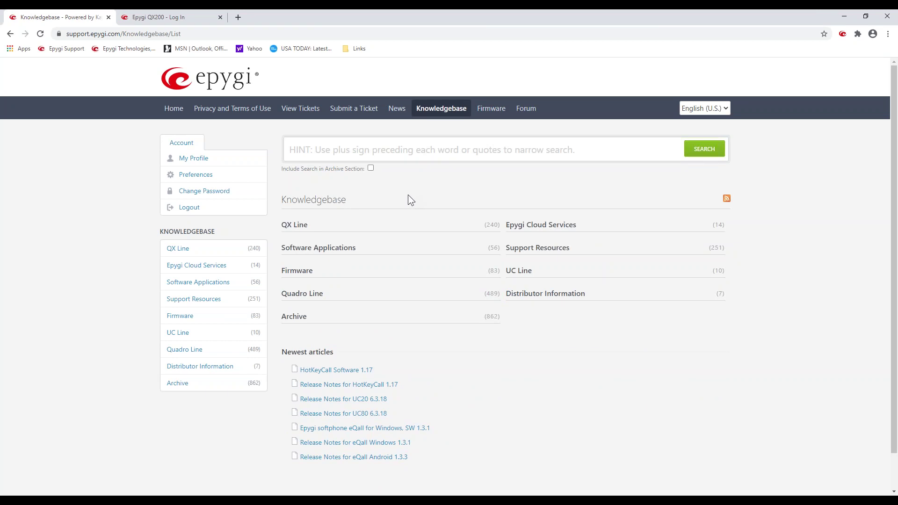
pyautogui.click(300, 228)
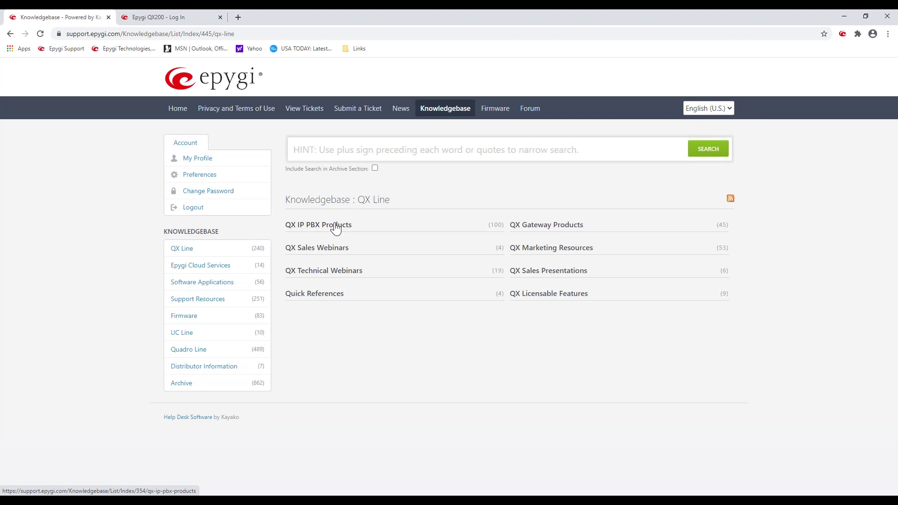
pyautogui.click(336, 228)
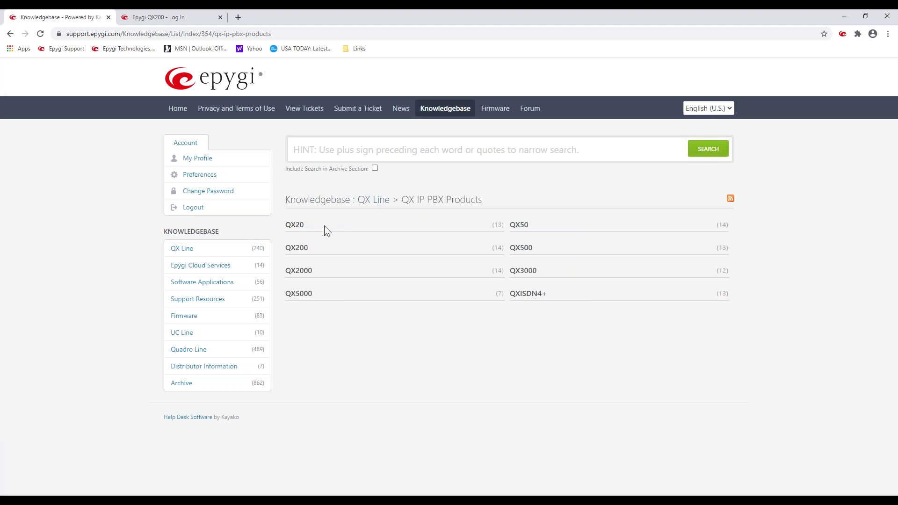
pyautogui.click(298, 250)
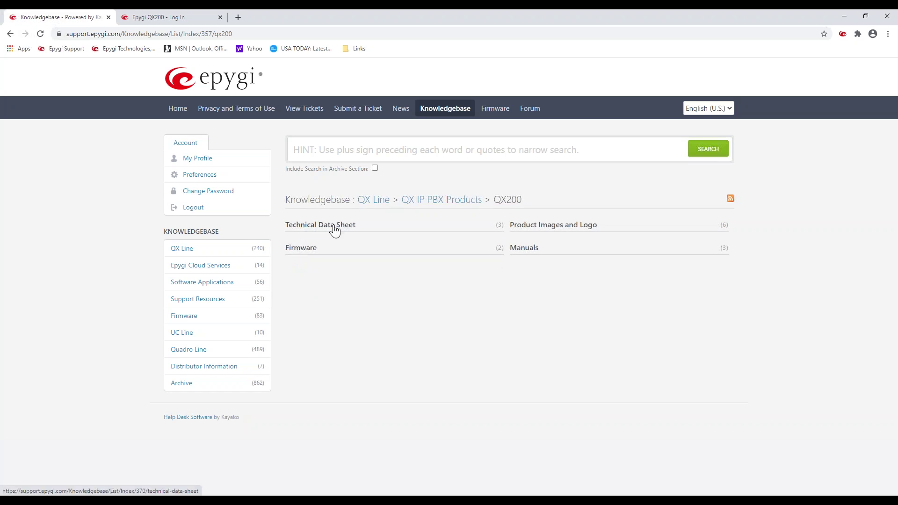
# Step: View the QX200 Manuals, then return to QX200 and open its Firmware section
pyautogui.click(527, 254)
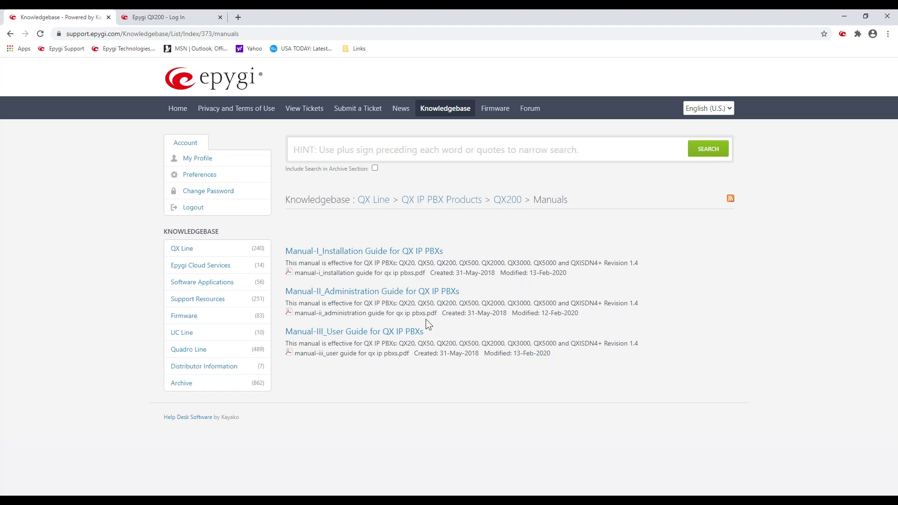
pyautogui.click(507, 200)
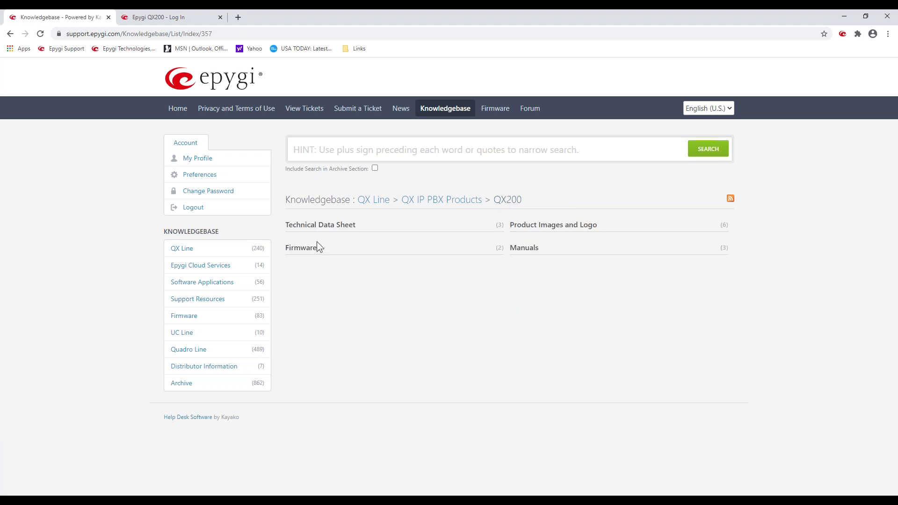
pyautogui.click(311, 249)
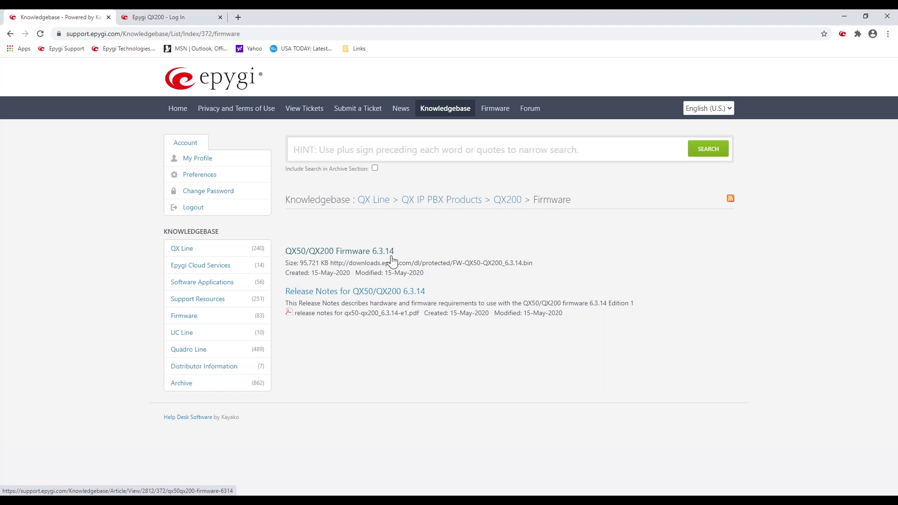
# Step: Open the QX50/QX200 6.3.14 release notes, agree to the terms, and launch the PDF
pyautogui.click(391, 292)
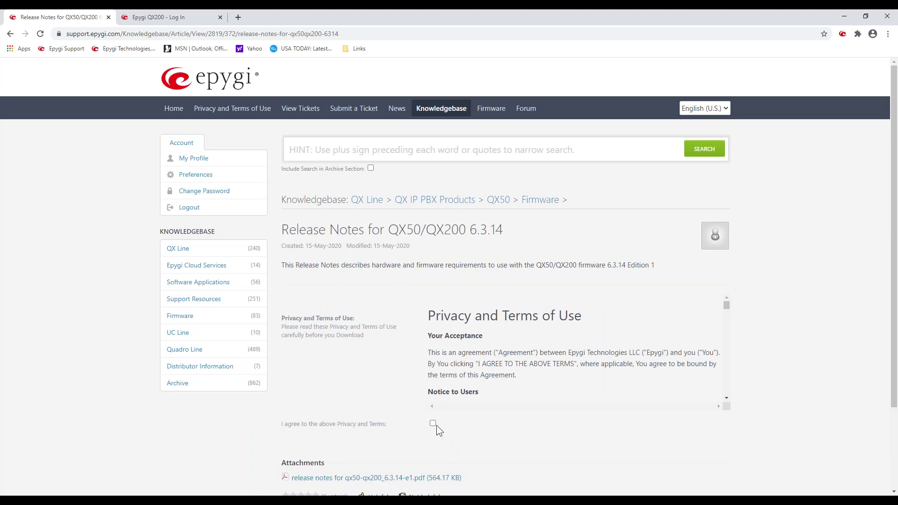
pyautogui.click(433, 424)
pyautogui.click(414, 479)
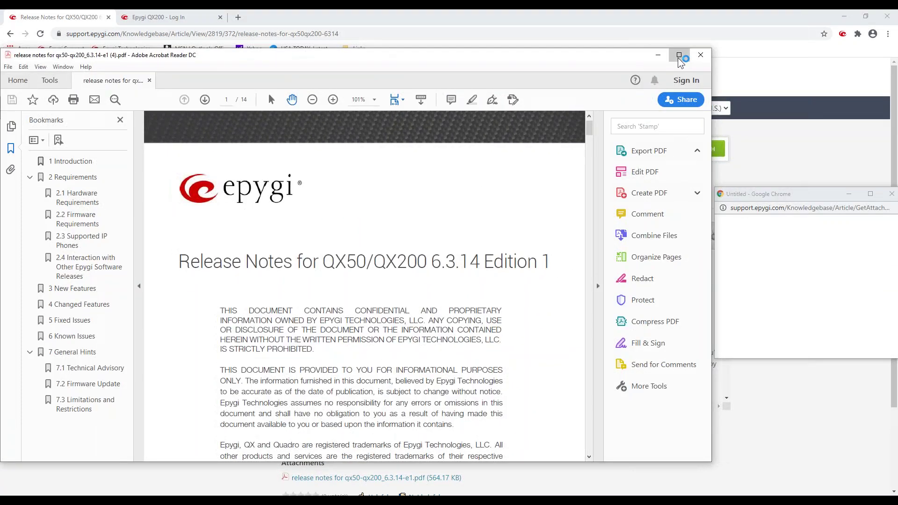
# Step: Maximize the PDF, scroll to section 2.3, and zoom out from 144% to 125%
pyautogui.click(679, 55)
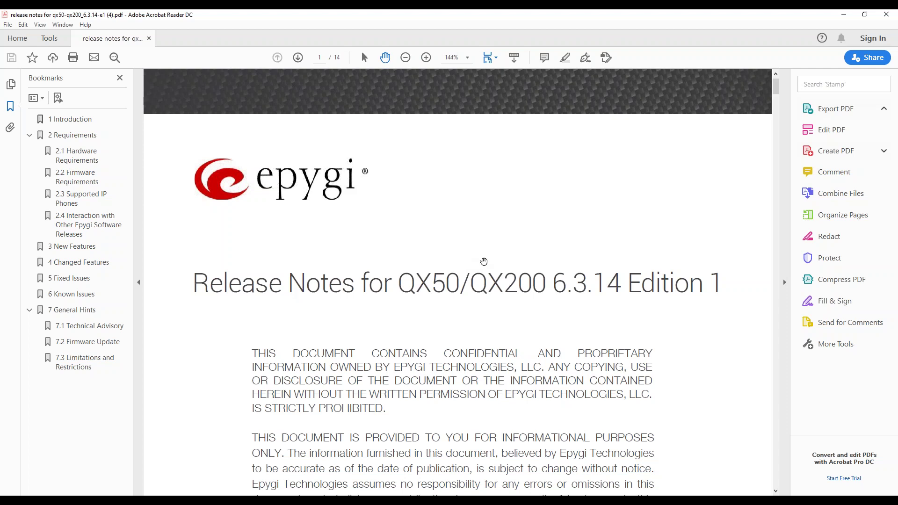
pyautogui.scroll(-4, 496, 246)
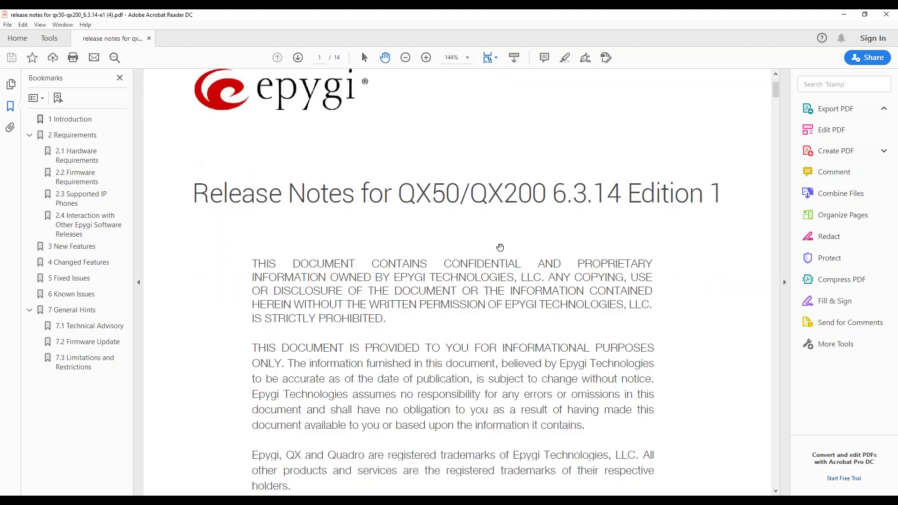
pyautogui.scroll(-2, 497, 241)
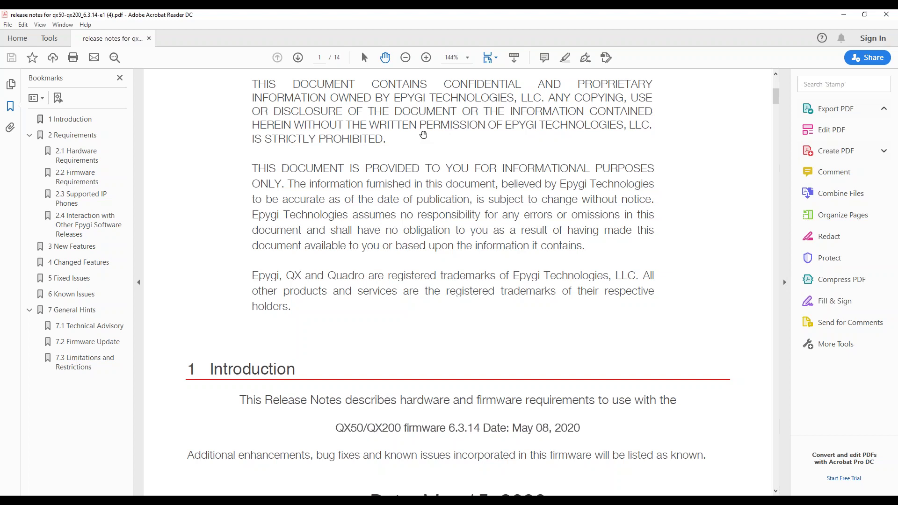
pyautogui.scroll(-4, 423, 135)
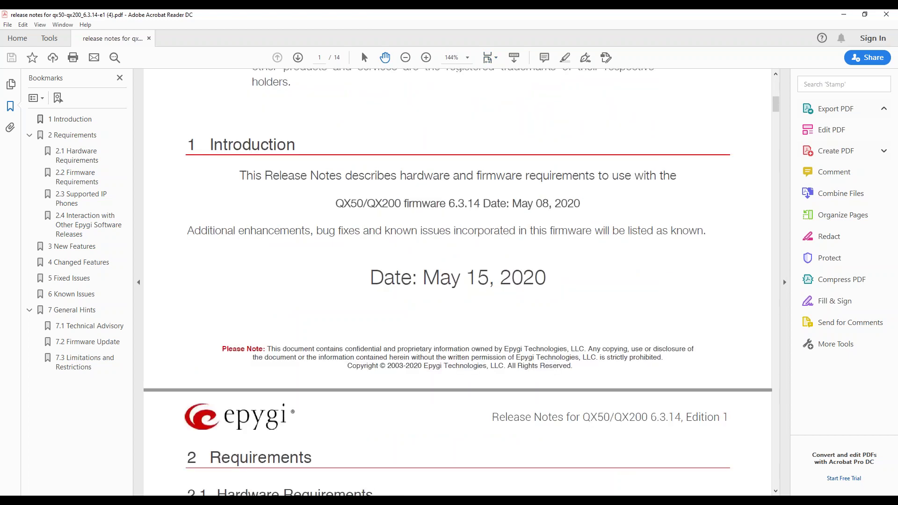
pyautogui.scroll(-3, 425, 142)
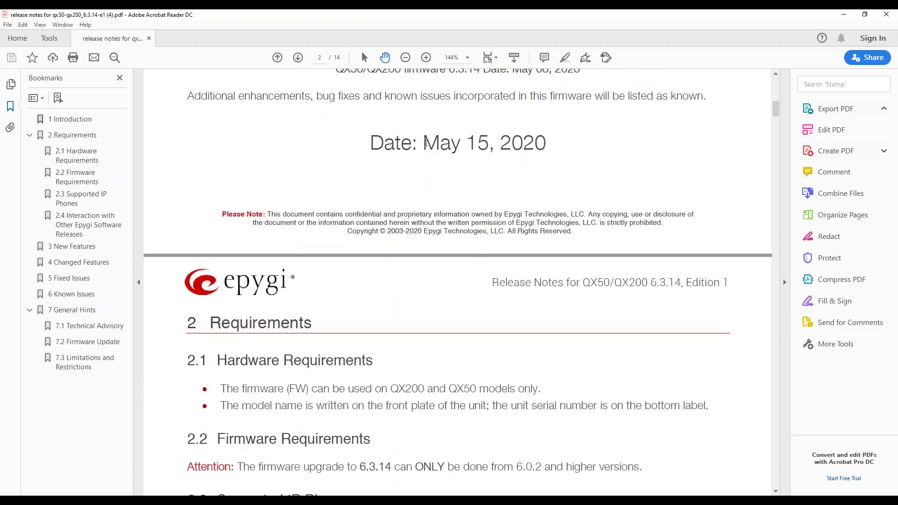
pyautogui.scroll(-6, 425, 143)
pyautogui.click(405, 58)
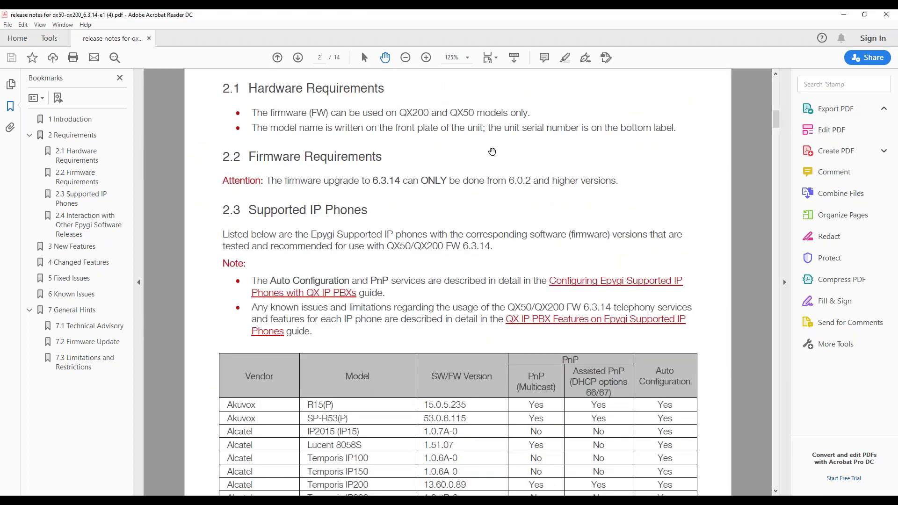
pyautogui.scroll(-2, 492, 151)
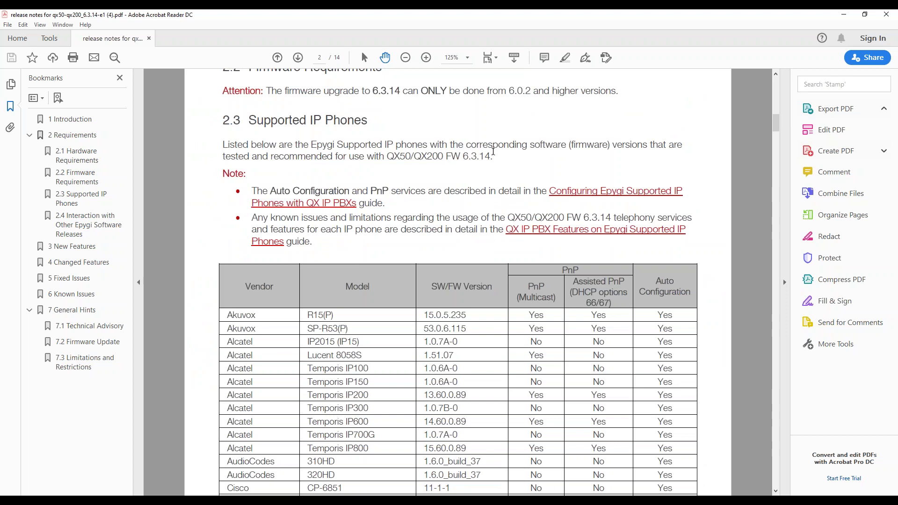
pyautogui.scroll(-1, 493, 151)
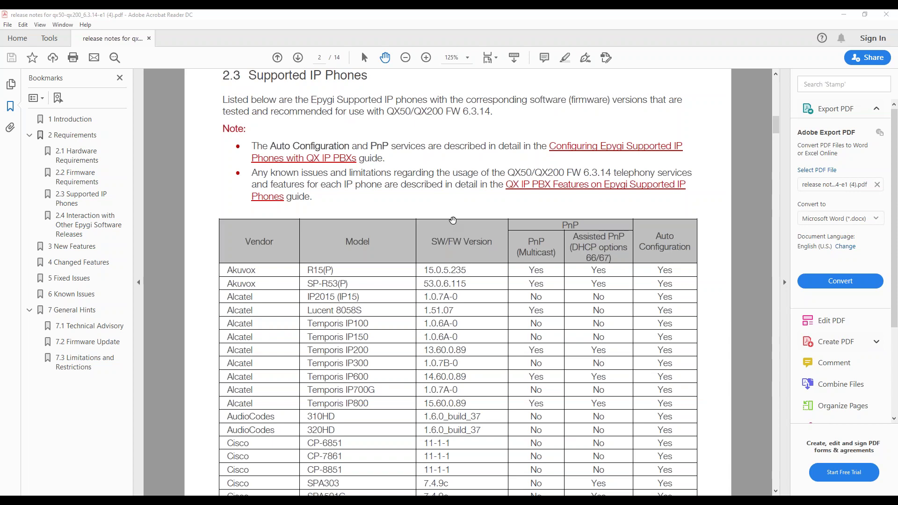
# Step: Scroll through the supported IP phones table on pages 2–7 to section 2.4, Interaction with Other Epygi Software Releases
pyautogui.scroll(-2, 457, 206)
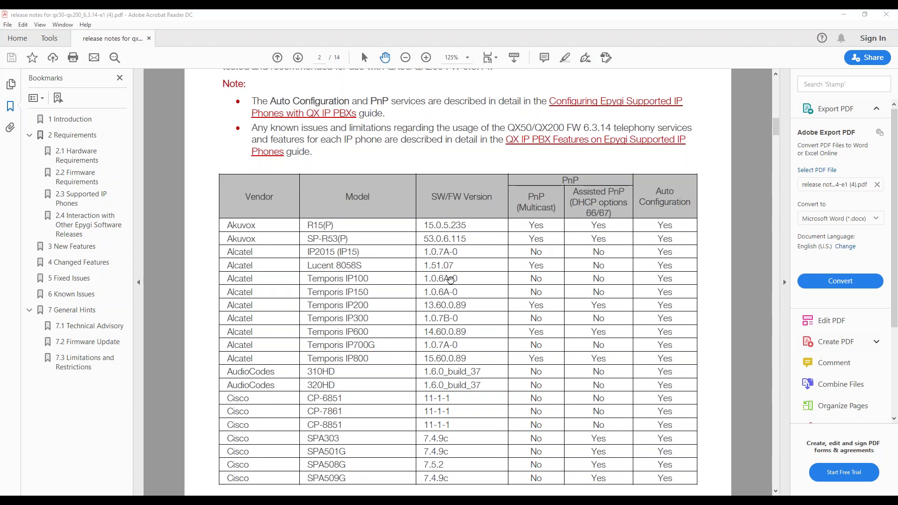
pyautogui.scroll(-4, 452, 278)
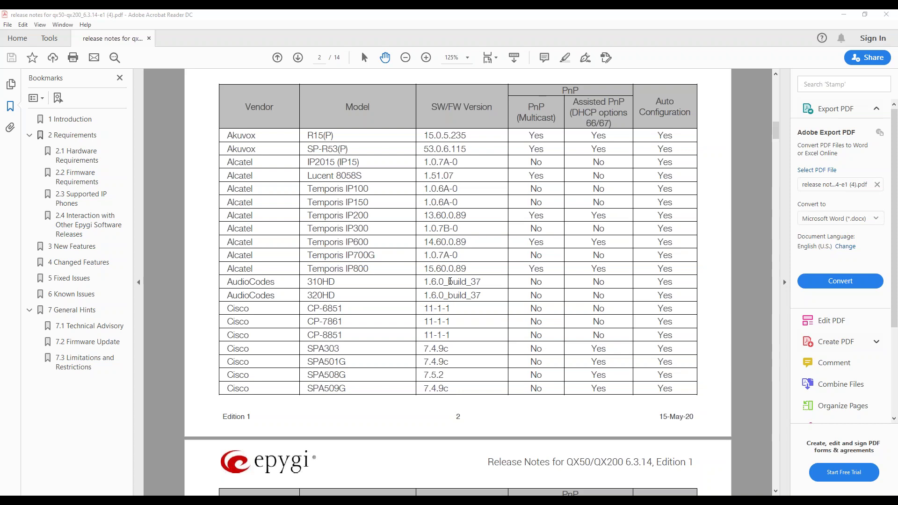
pyautogui.scroll(-14, 450, 280)
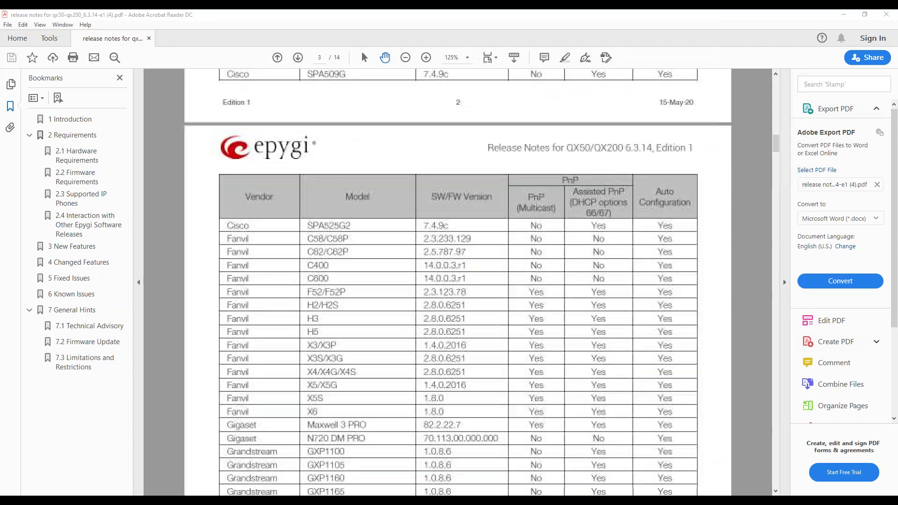
pyautogui.scroll(-6, 449, 281)
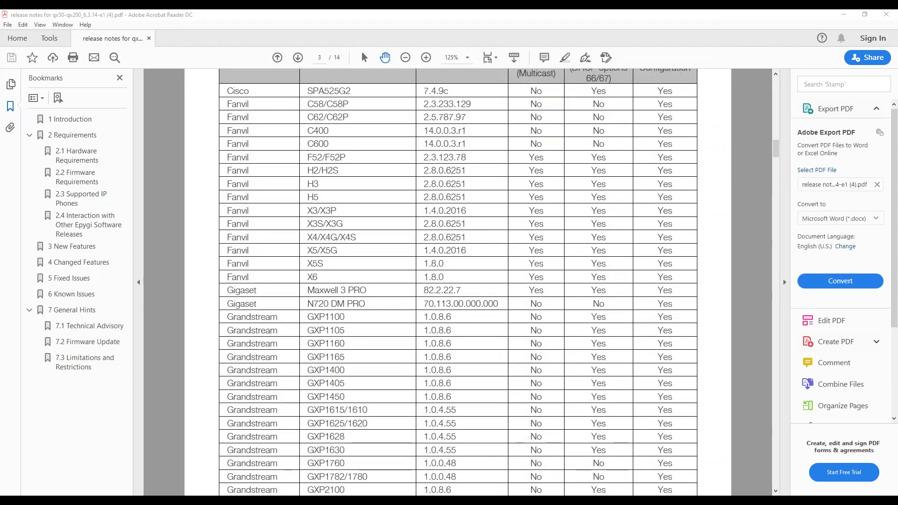
pyautogui.scroll(-8, 451, 284)
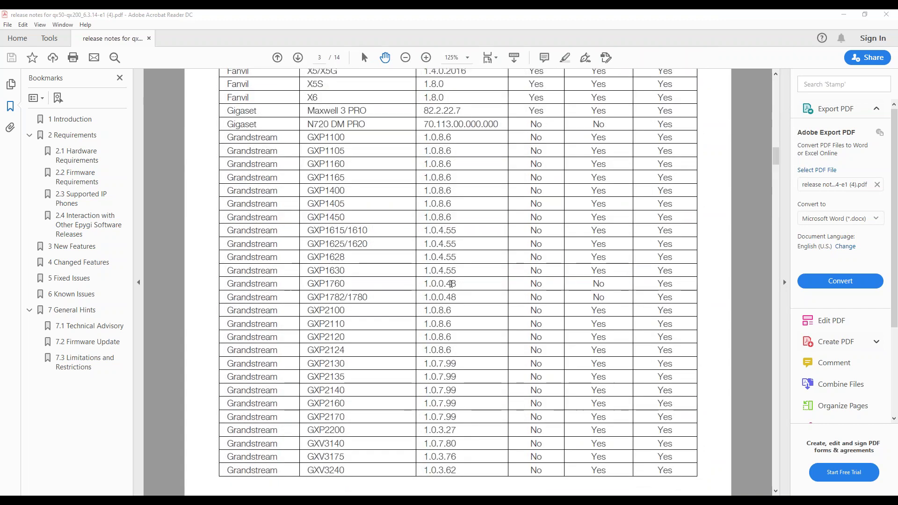
pyautogui.scroll(-20, 451, 284)
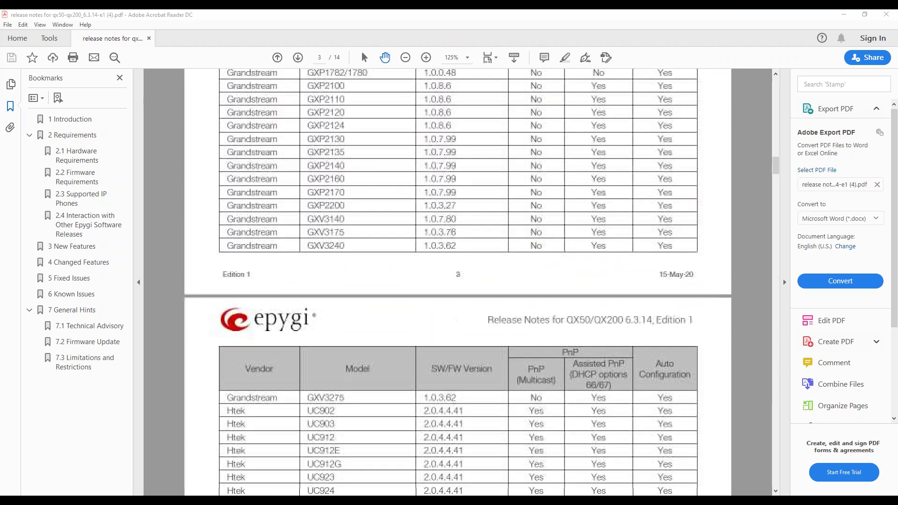
pyautogui.scroll(-4, 458, 274)
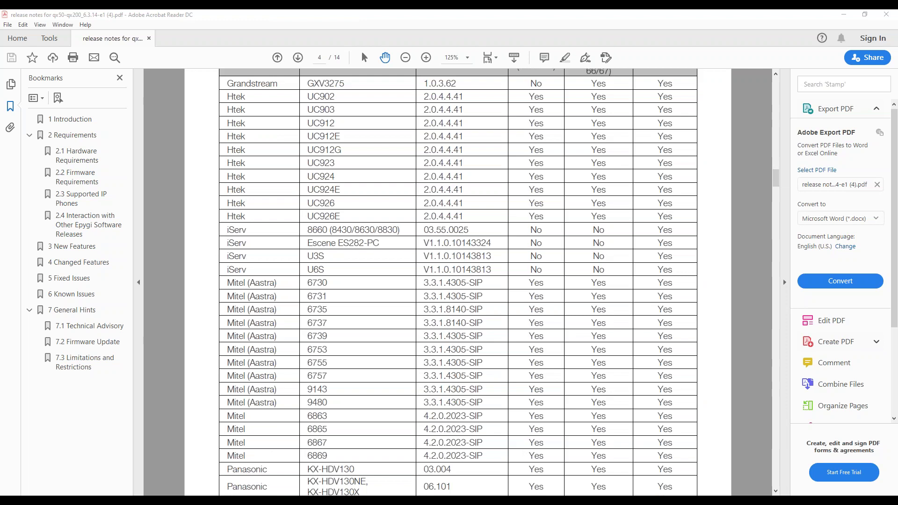
pyautogui.scroll(-4, 458, 282)
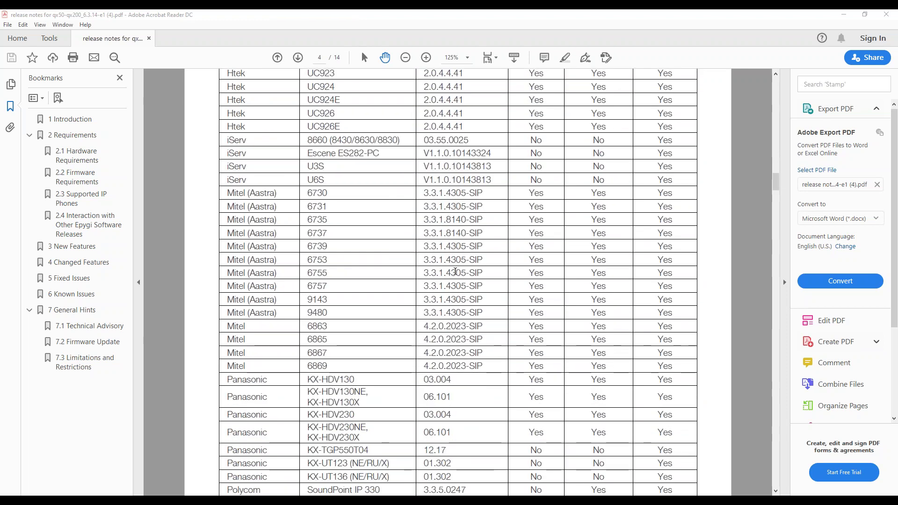
pyautogui.scroll(-20, 454, 270)
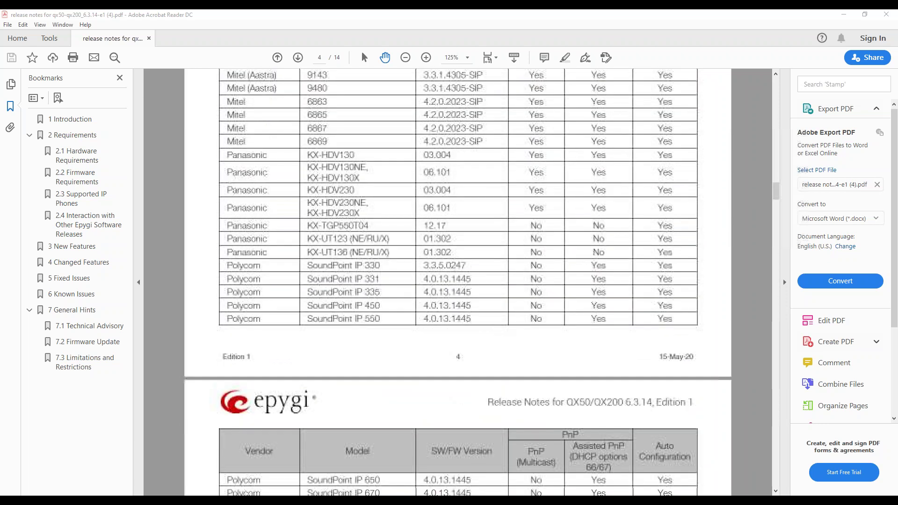
pyautogui.scroll(-10, 454, 270)
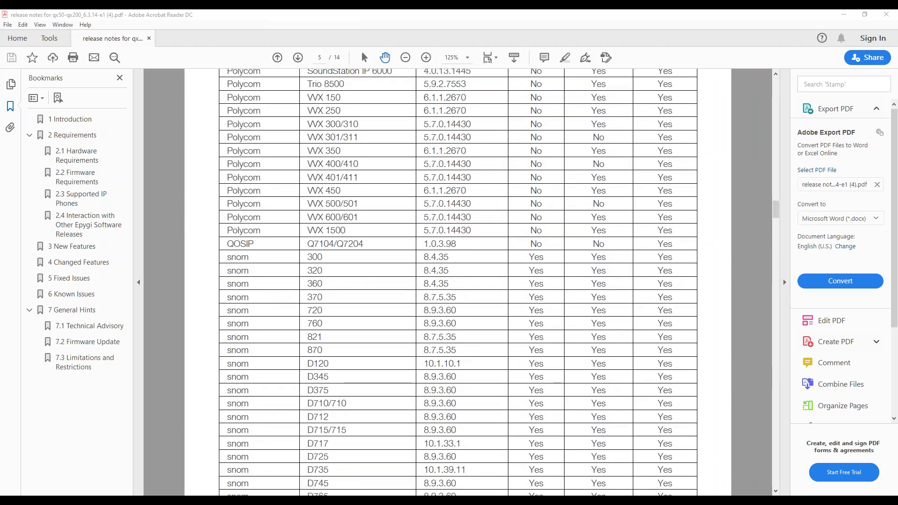
pyautogui.scroll(-20, 454, 269)
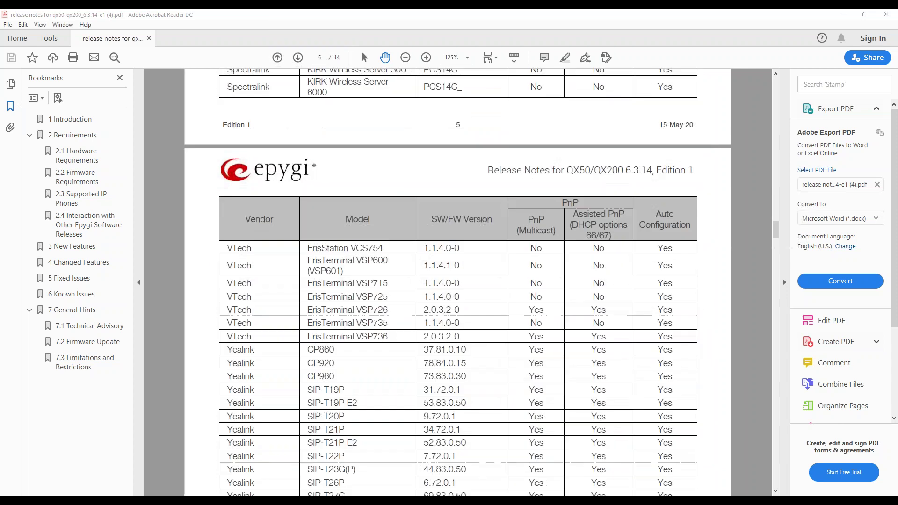
pyautogui.scroll(-20, 454, 270)
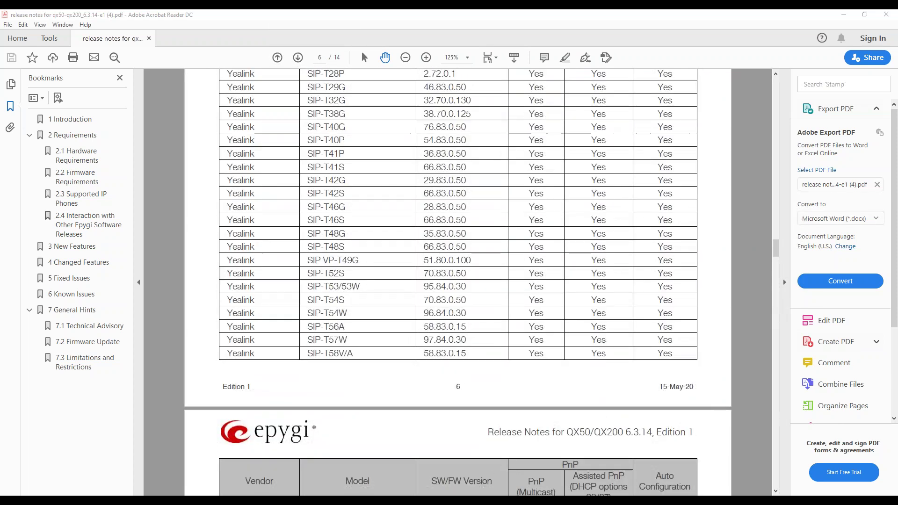
pyautogui.scroll(-2, 453, 268)
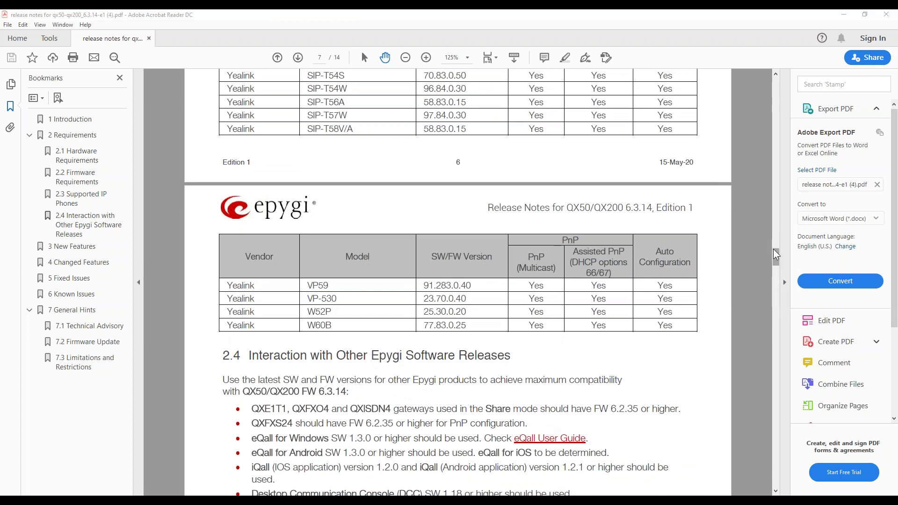
# Step: Move down past sections 3–5 to section 6, Known Issues, on page 12
pyautogui.moveTo(772, 249); pyautogui.dragTo(778, 284)
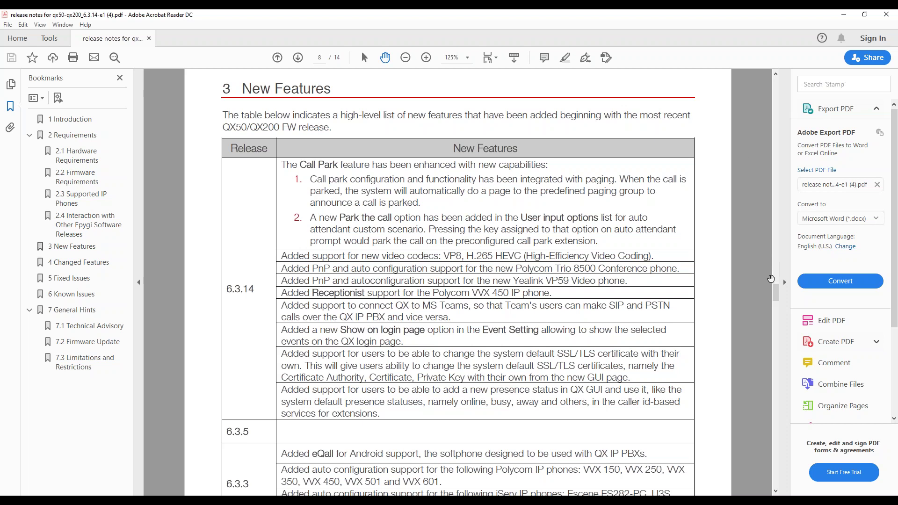
pyautogui.moveTo(776, 293); pyautogui.dragTo(776, 326)
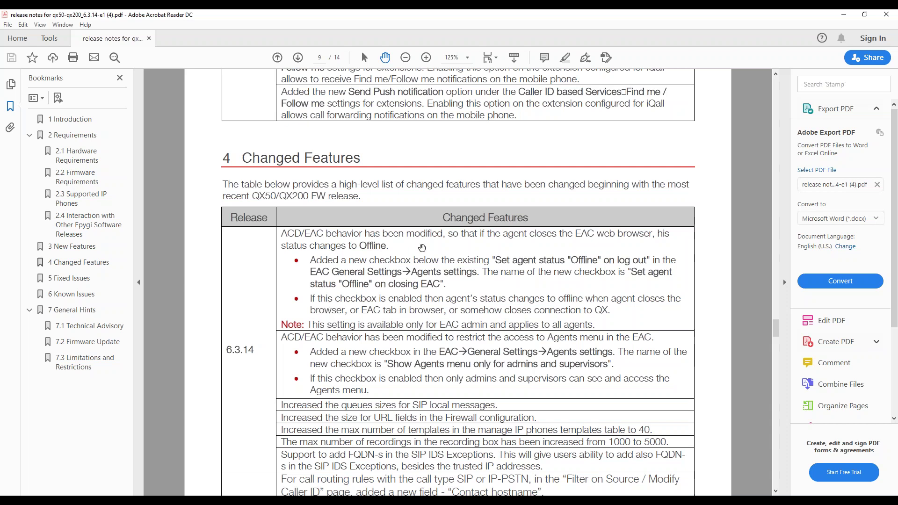
pyautogui.scroll(-1, 431, 276)
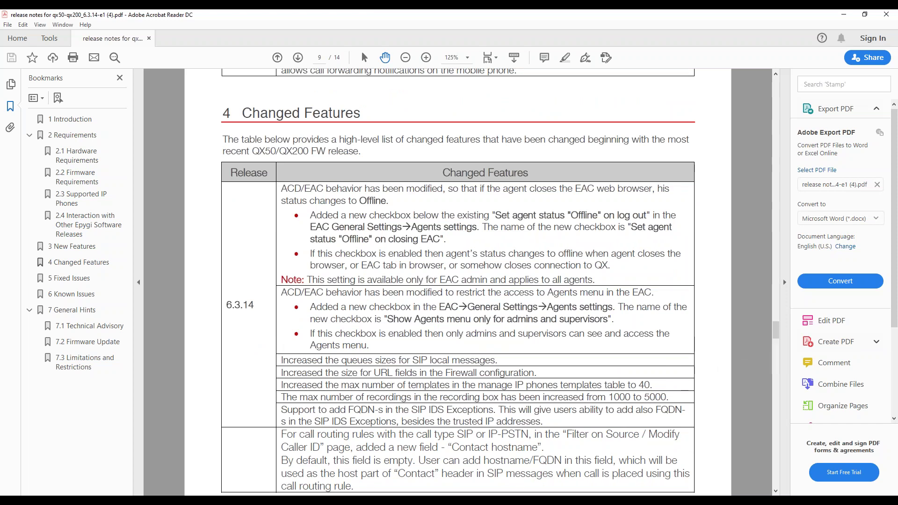
pyautogui.moveTo(776, 329); pyautogui.dragTo(767, 378)
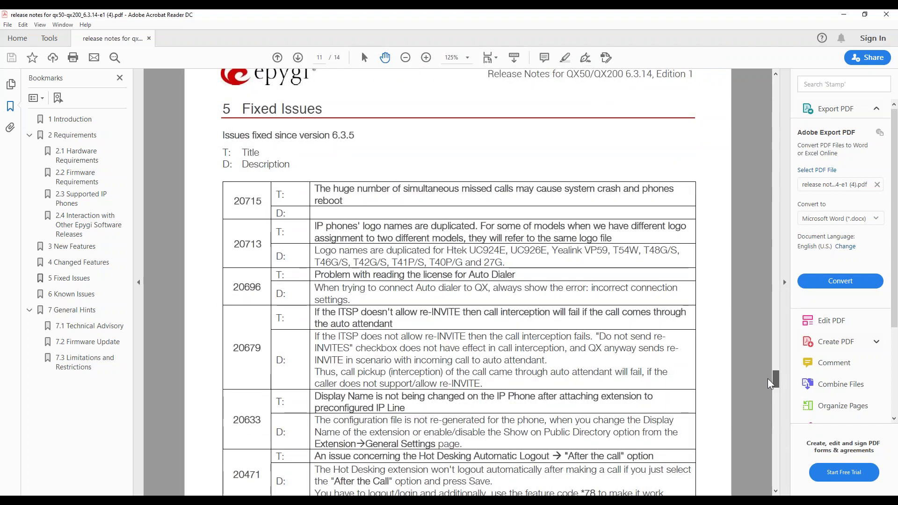
pyautogui.moveTo(767, 378); pyautogui.dragTo(776, 405)
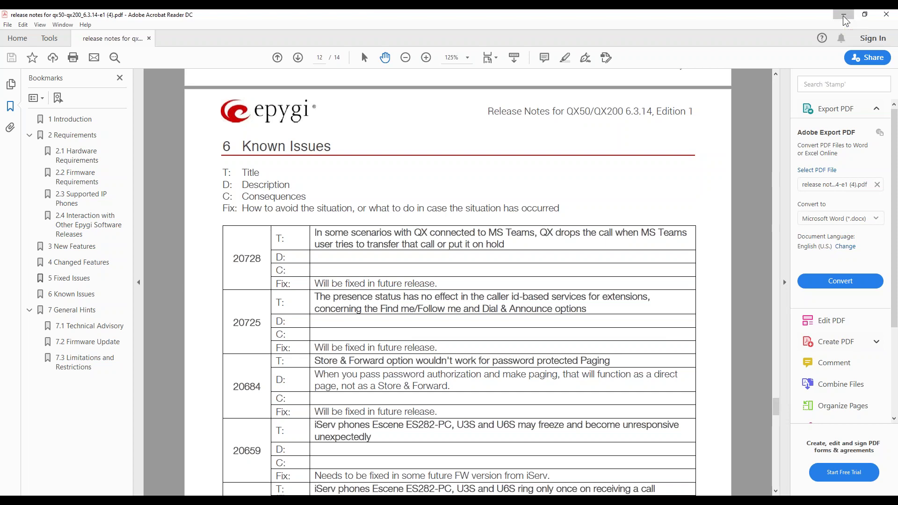
# Step: Return to the browser and search the knowledgebase for 'ip phones'
pyautogui.click(843, 16)
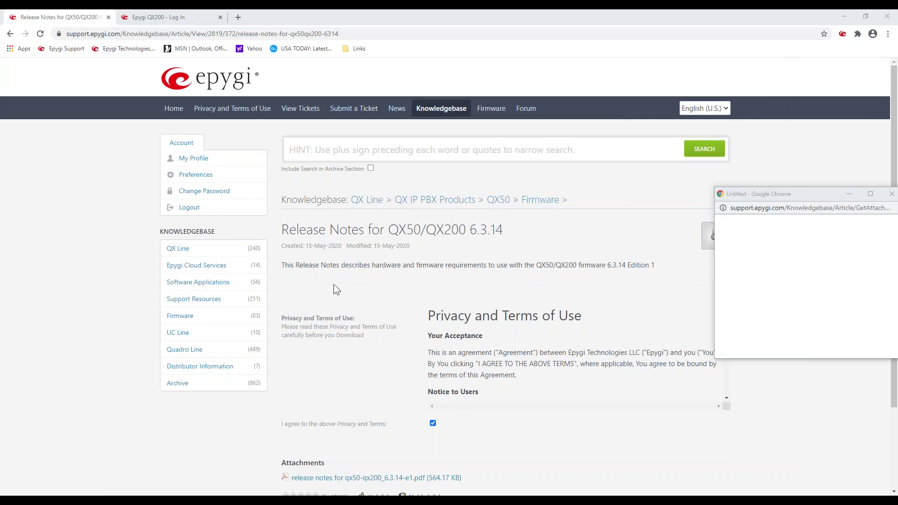
pyautogui.click(331, 148)
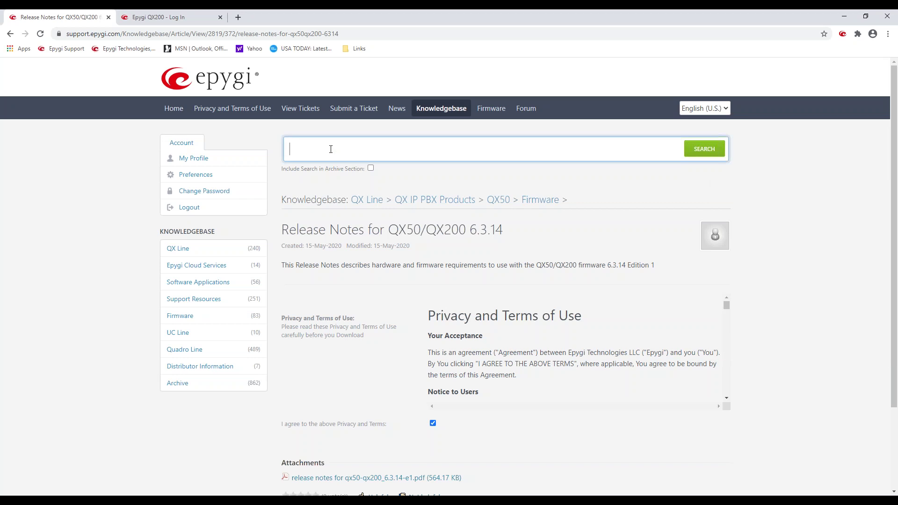
pyautogui.write('ip')
pyautogui.write('hones')
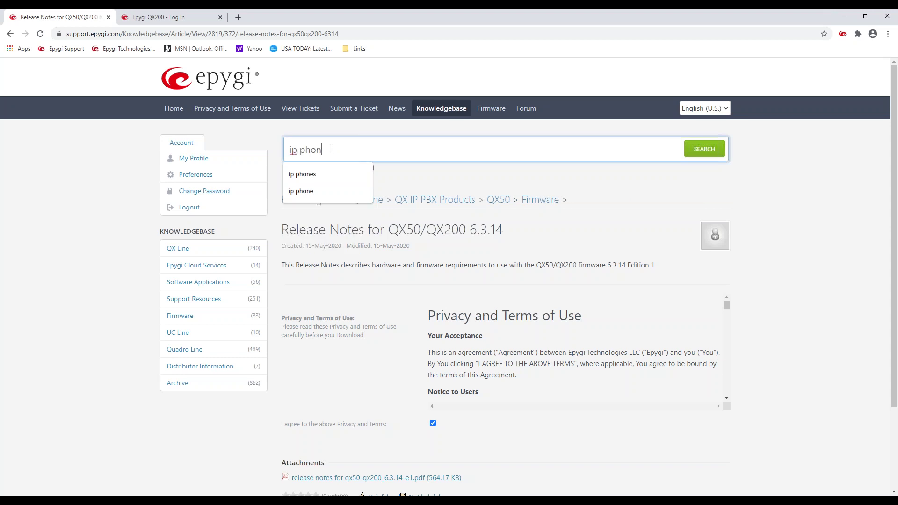
pyautogui.press('Return')
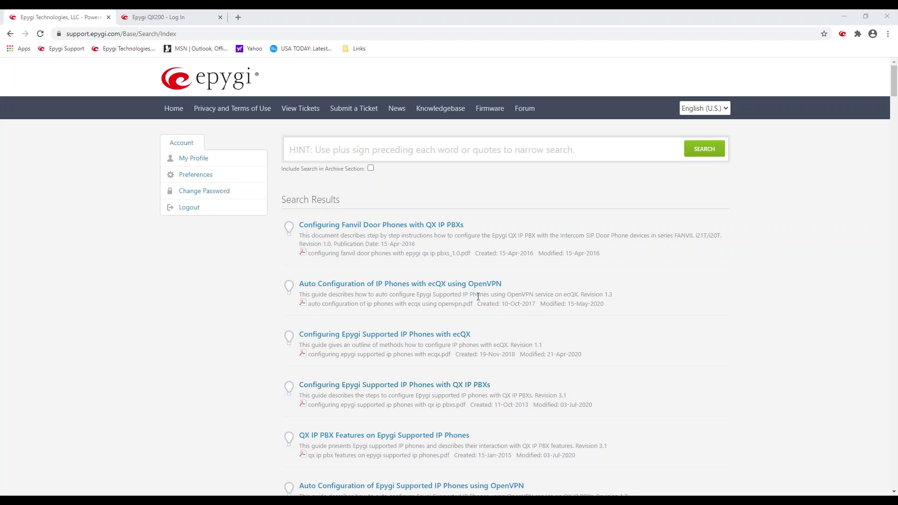
# Step: Open the 'QX IP PBX Features on Epygi Supported IP Phones' article from the search results
pyautogui.scroll(-2, 602, 304)
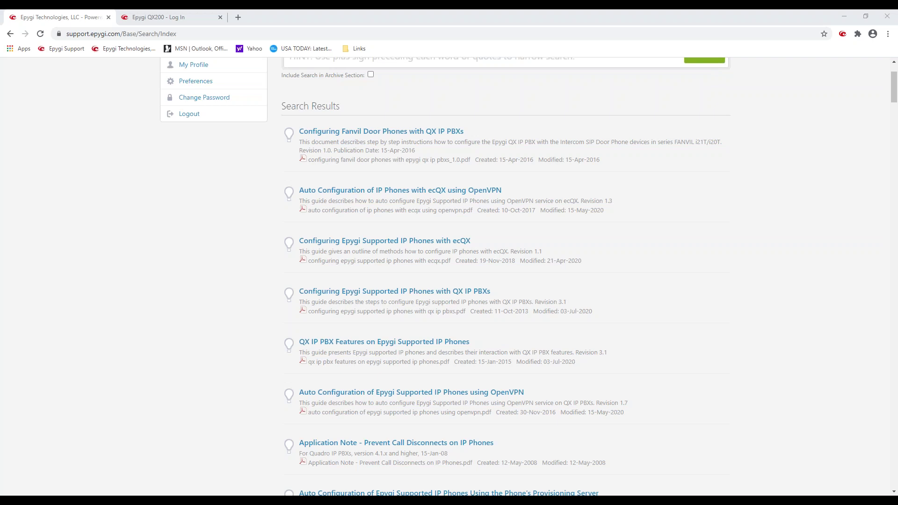
pyautogui.click(341, 345)
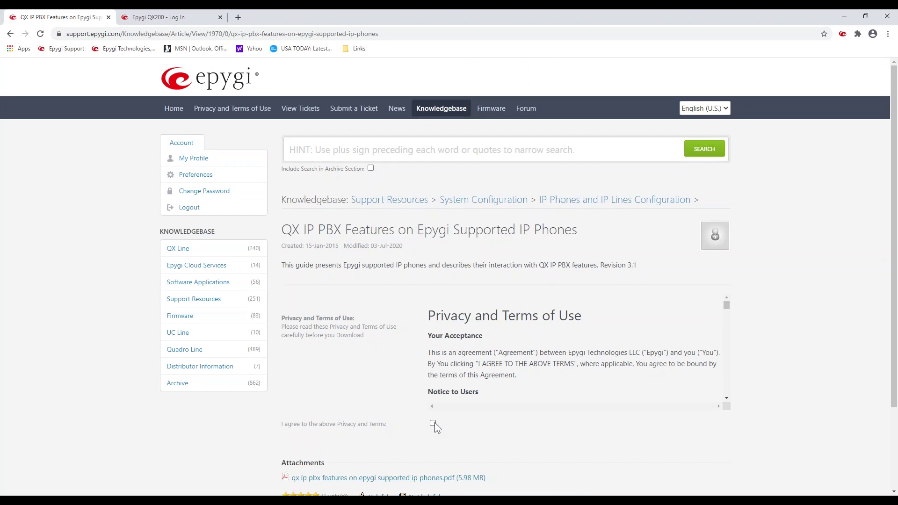
# Step: Open the article's PDF attachment in Acrobat and zoom out two steps
pyautogui.click(442, 479)
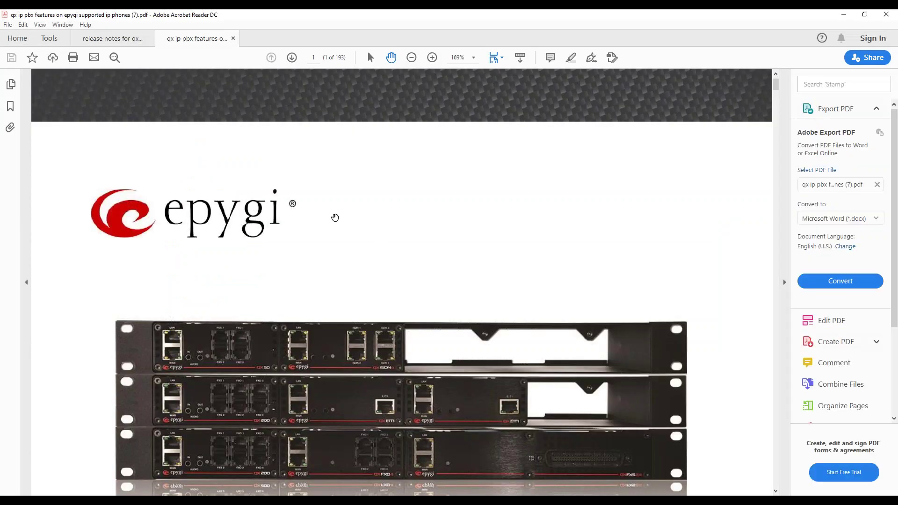
pyautogui.click(411, 58)
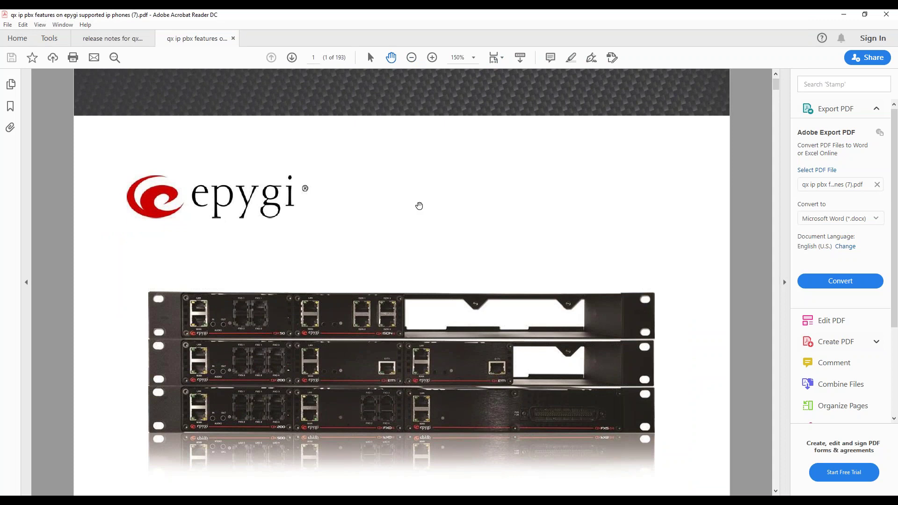
pyautogui.scroll(-5, 418, 208)
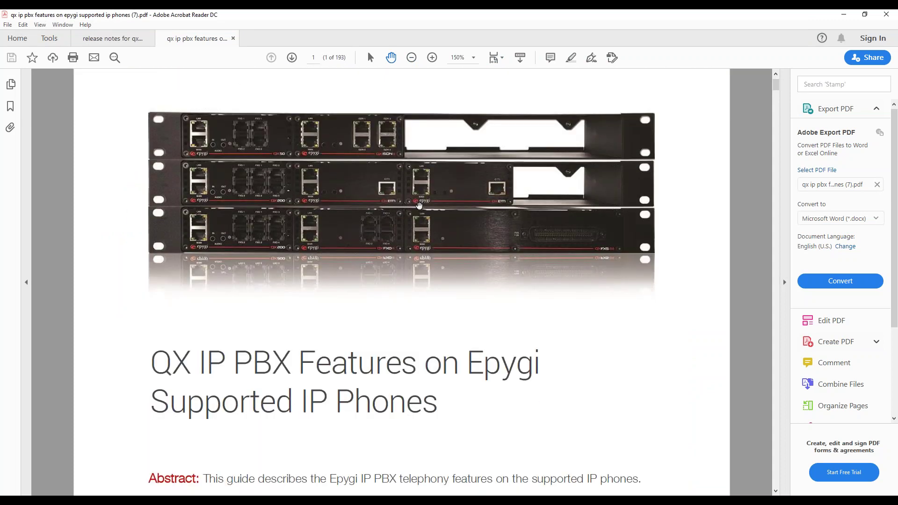
pyautogui.click(412, 58)
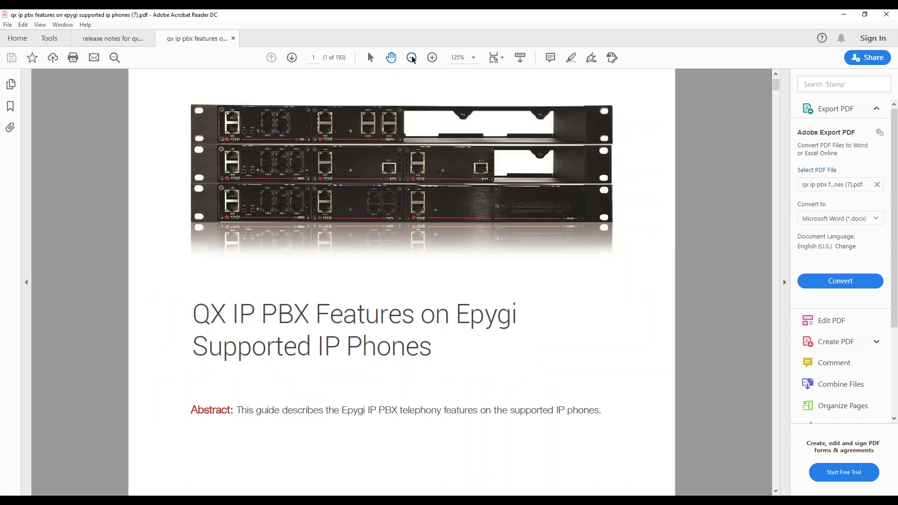
# Step: Bring the section 5.2 per-model feature-support table on page 13 fully into view
pyautogui.scroll(-3, 444, 346)
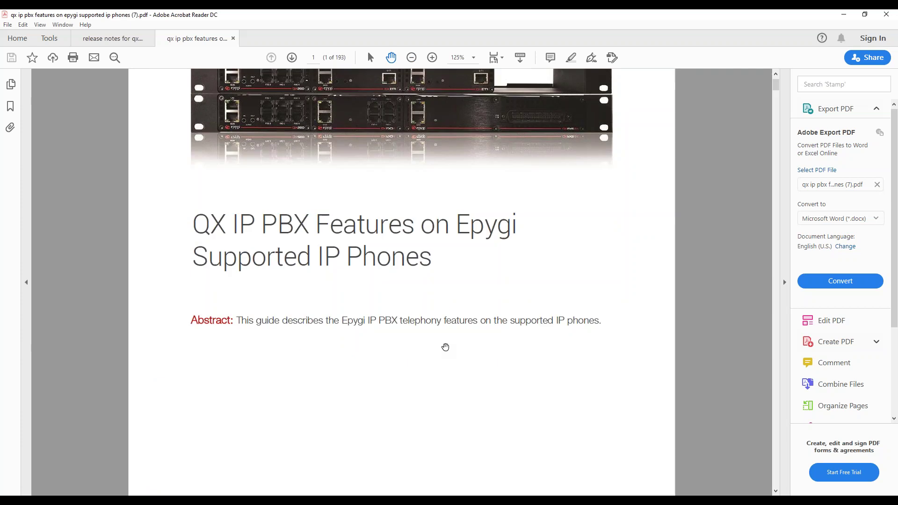
pyautogui.scroll(-20, 445, 347)
pyautogui.scroll(-20, 473, 342)
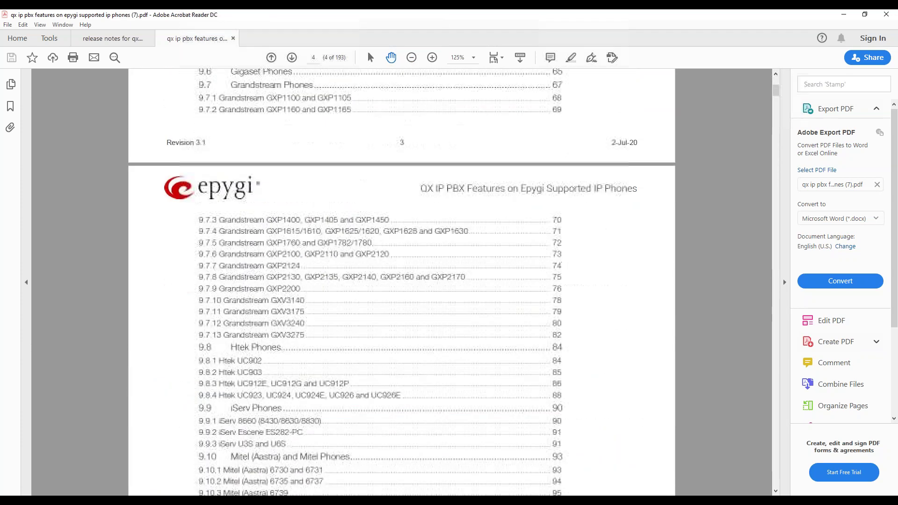
pyautogui.scroll(-5, 474, 342)
pyautogui.moveTo(776, 98); pyautogui.dragTo(778, 115)
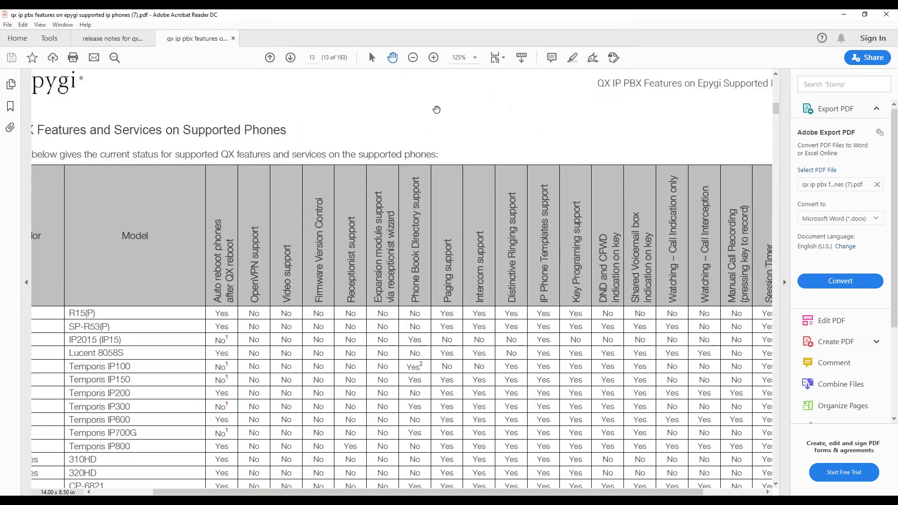
pyautogui.click(413, 58)
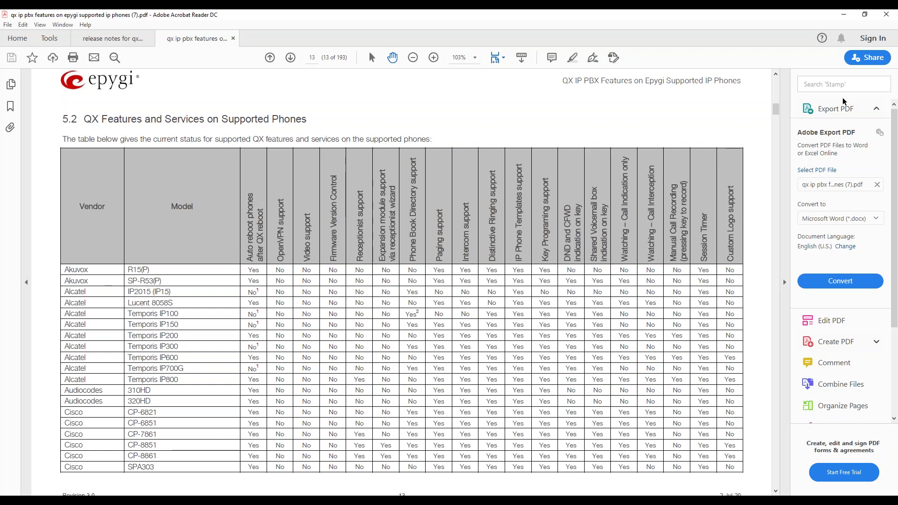
# Step: View the programmable-keys table on page 27, then return to the Table of Contents on page 3
pyautogui.moveTo(778, 111); pyautogui.dragTo(776, 135)
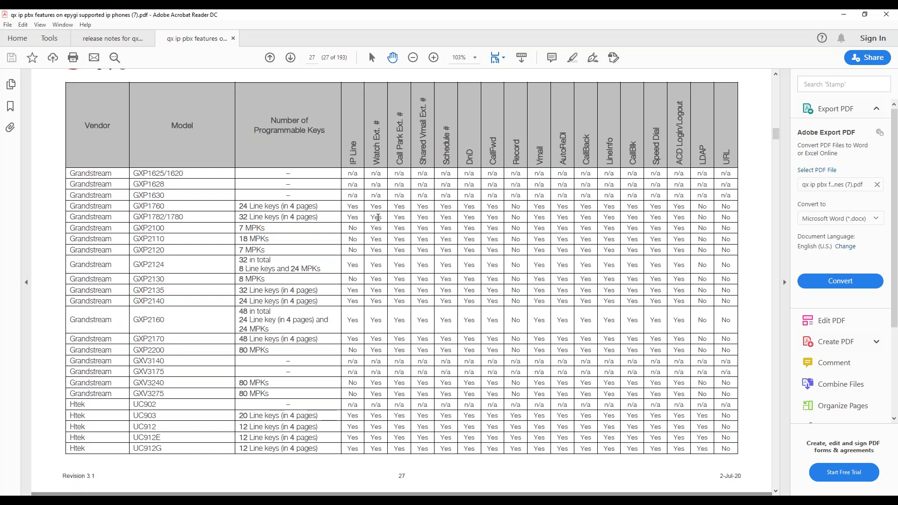
pyautogui.moveTo(778, 141); pyautogui.dragTo(777, 94)
# Step: Jump from the Table of Contents to section 9.17.13, Yealink SIP-T46G and SIP-T46S
pyautogui.scroll(-10, 567, 197)
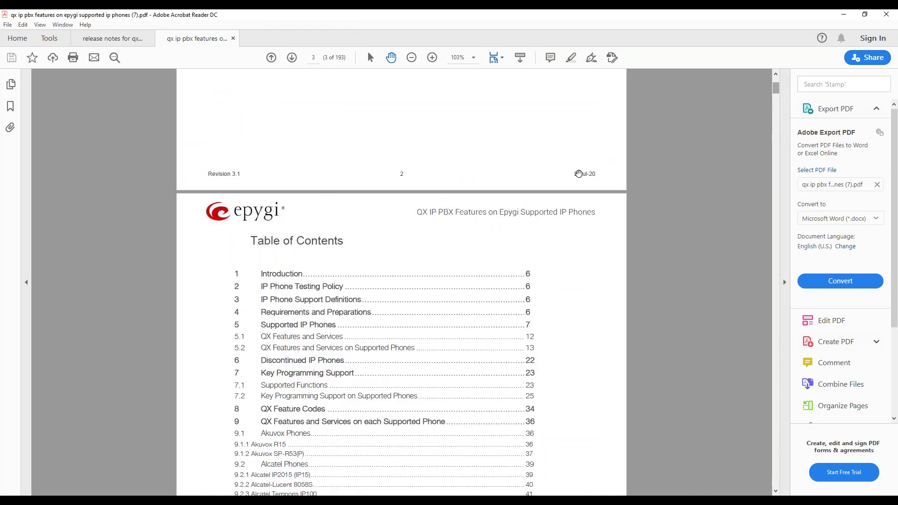
pyautogui.scroll(-4, 529, 247)
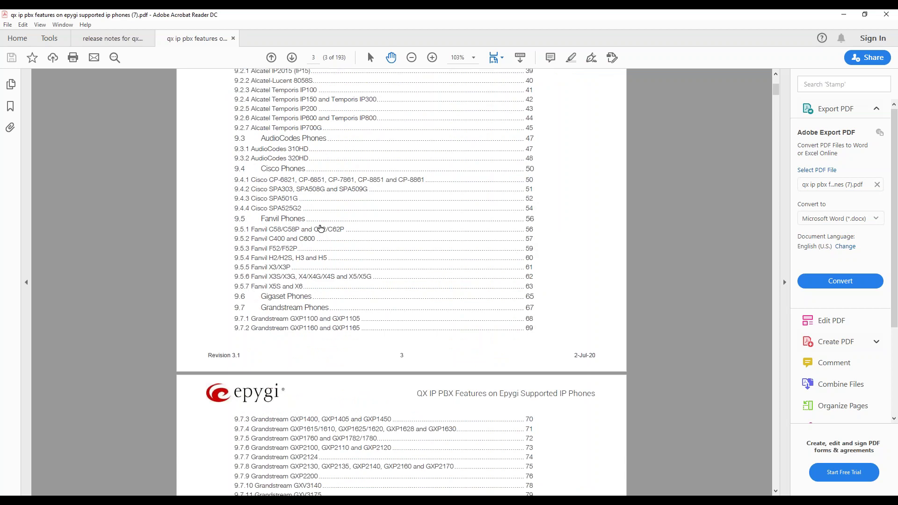
pyautogui.scroll(-2, 345, 260)
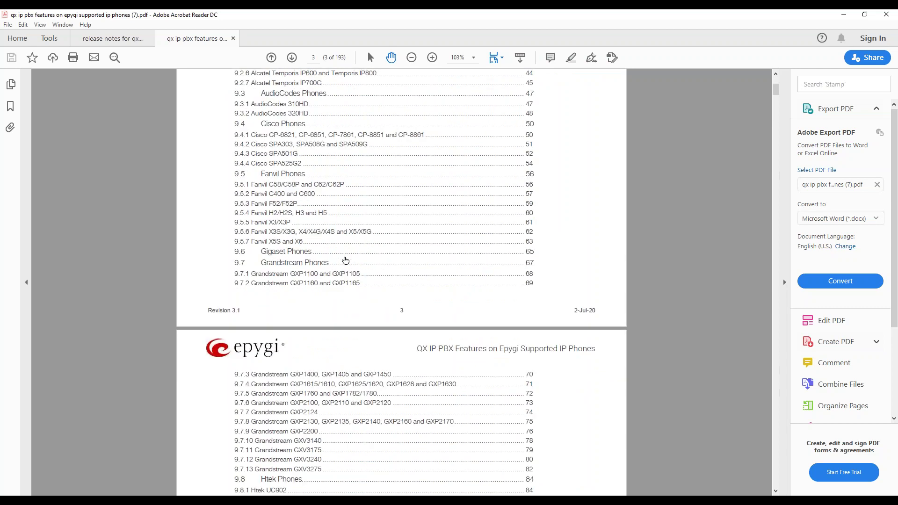
pyautogui.scroll(-14, 345, 260)
pyautogui.scroll(-20, 304, 264)
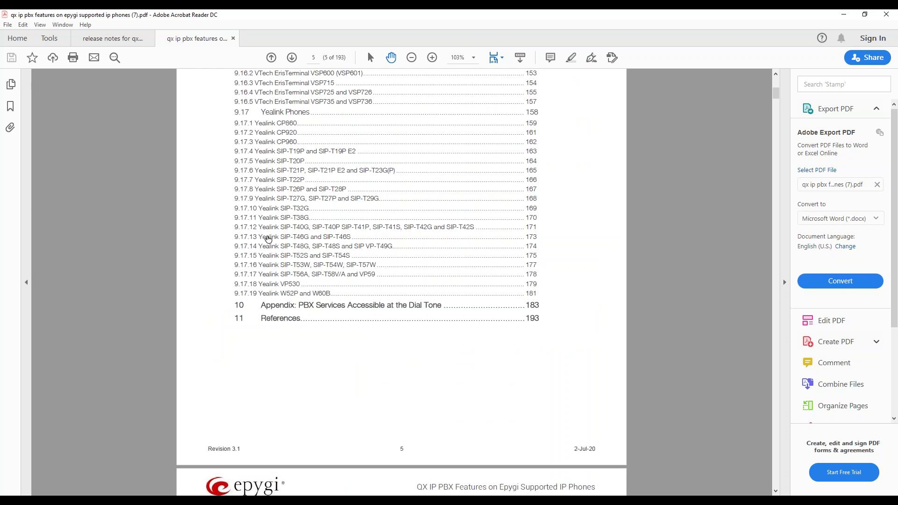
pyautogui.click(268, 237)
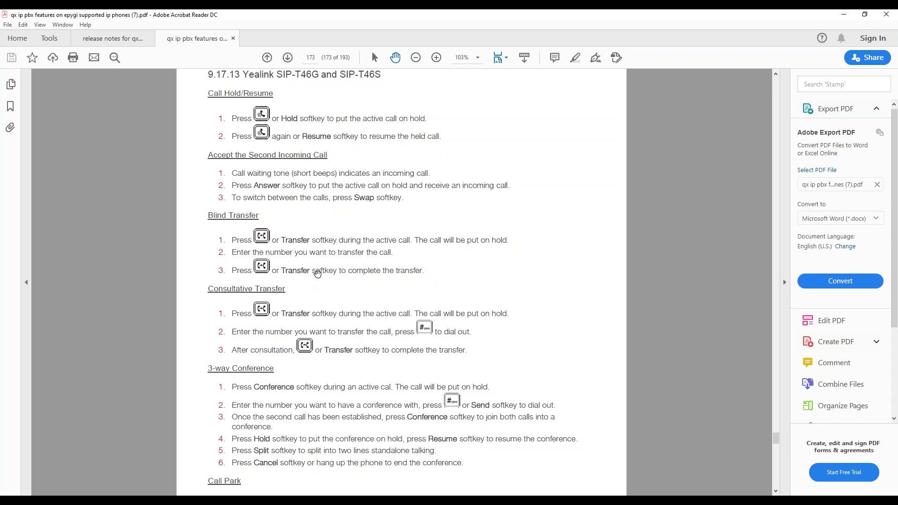
# Step: Read through pages 173–174 and select the Park Extension line key instruction
pyautogui.scroll(-8, 316, 272)
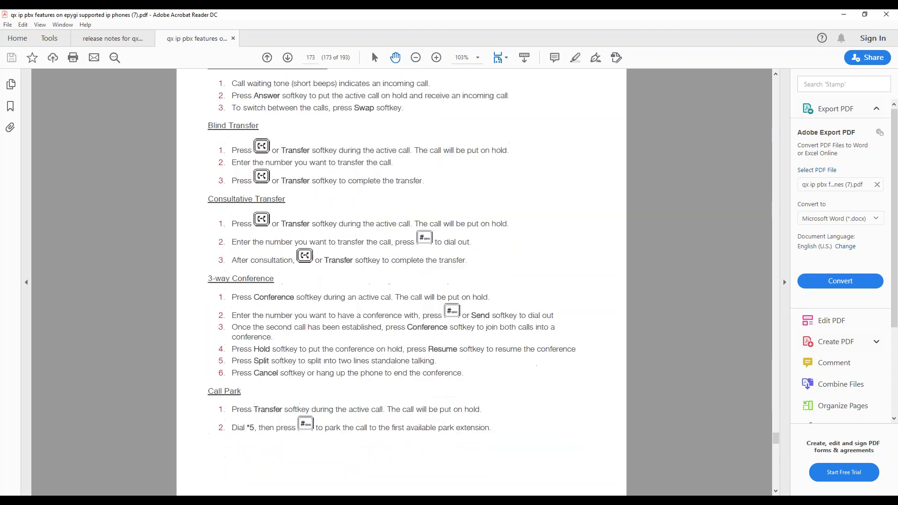
pyautogui.scroll(-1, 299, 280)
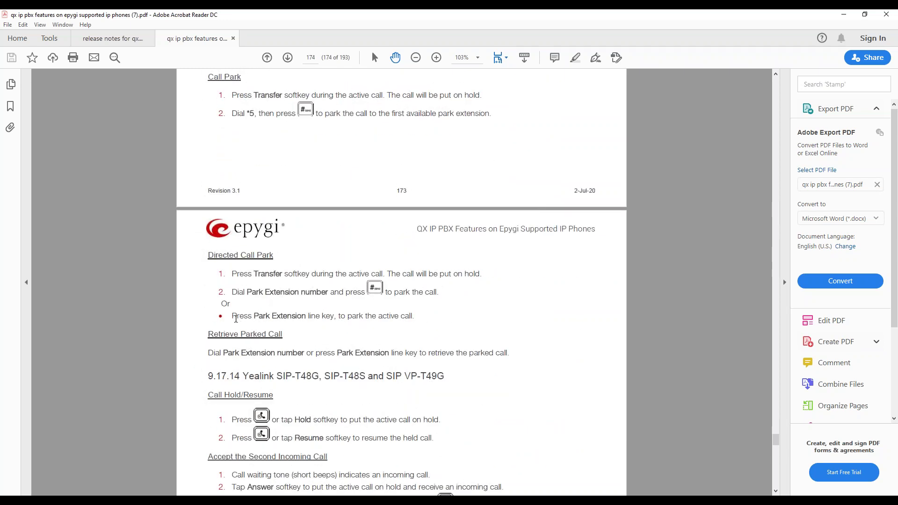
pyautogui.moveTo(236, 315); pyautogui.dragTo(420, 312)
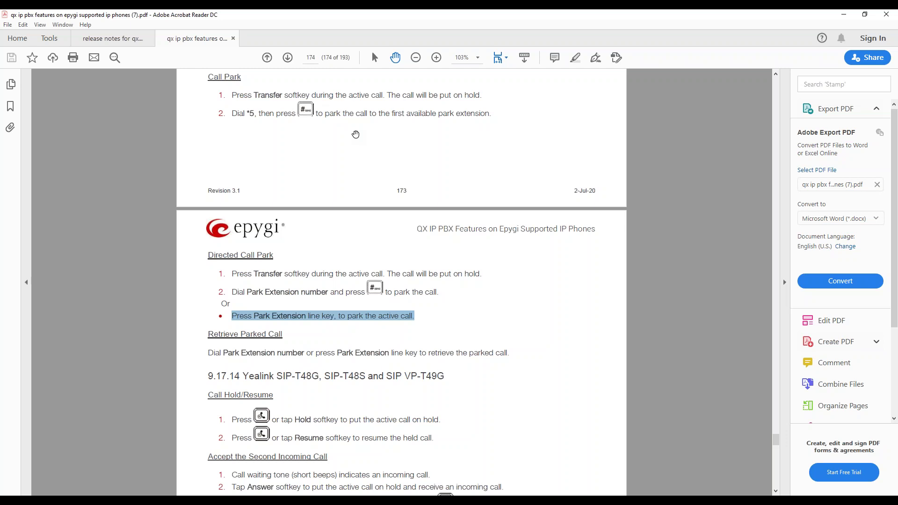
pyautogui.scroll(10, 356, 134)
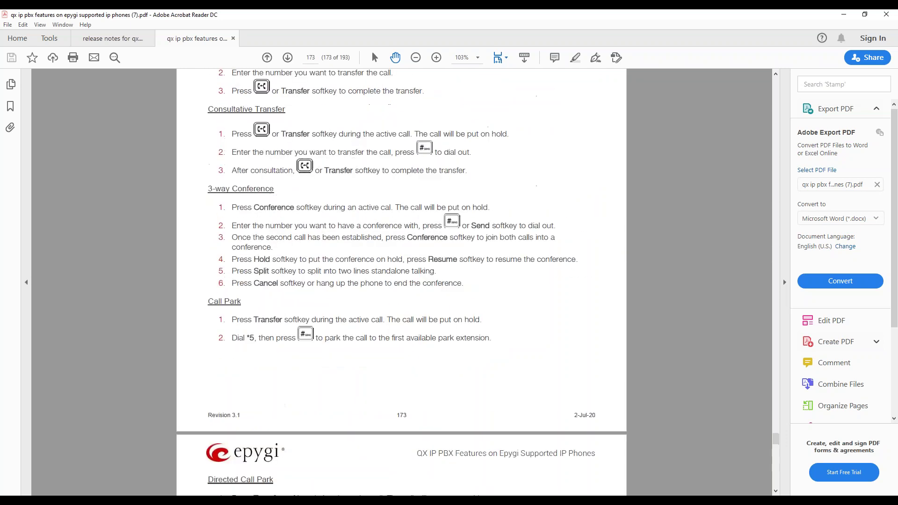
# Step: Close the blank pop-up window and search the knowledgebase for 'secure'
pyautogui.click(846, 15)
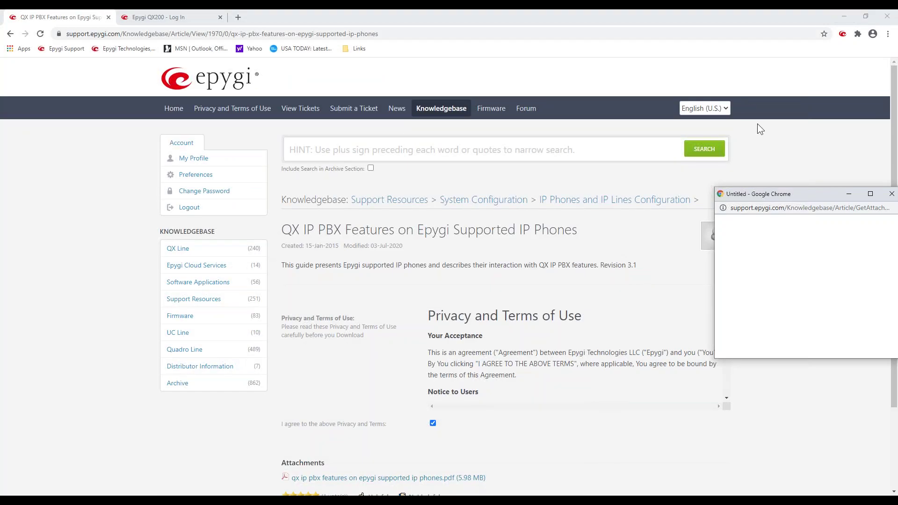
pyautogui.click(891, 193)
pyautogui.click(360, 153)
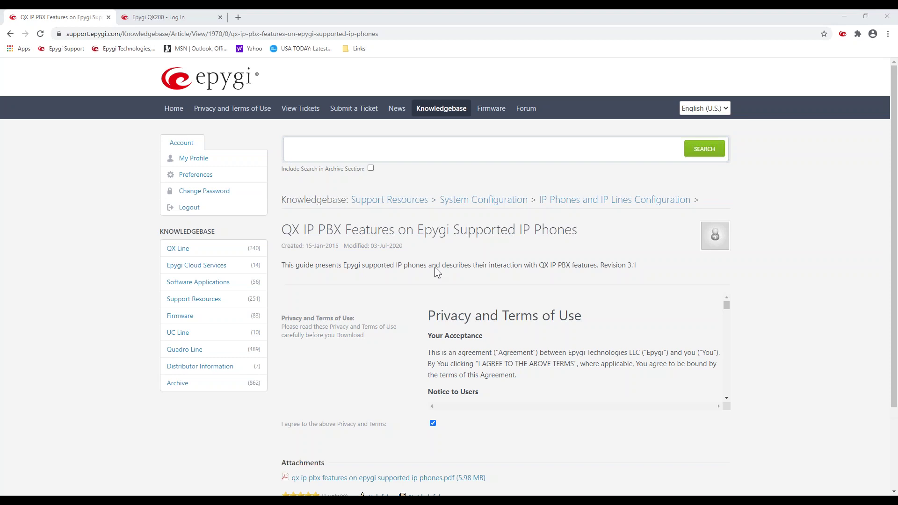
pyautogui.click(359, 147)
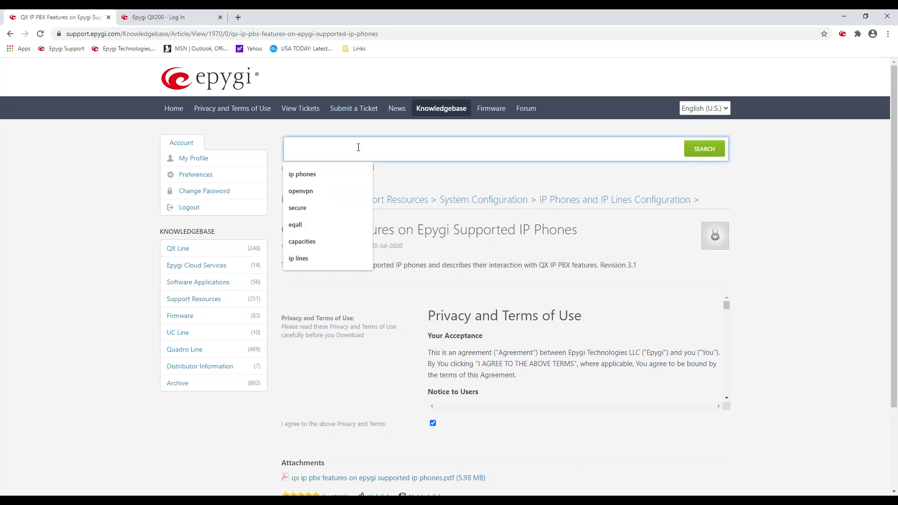
pyautogui.write('secure')
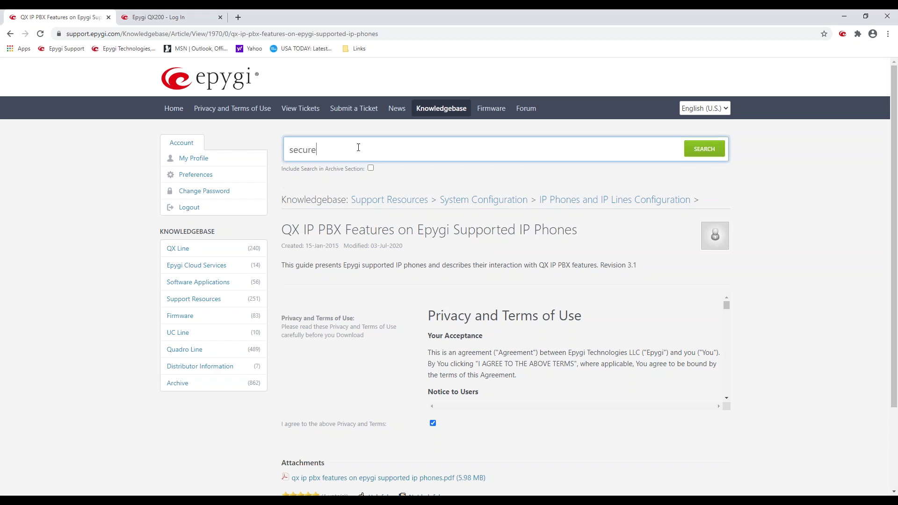
pyautogui.press('Return')
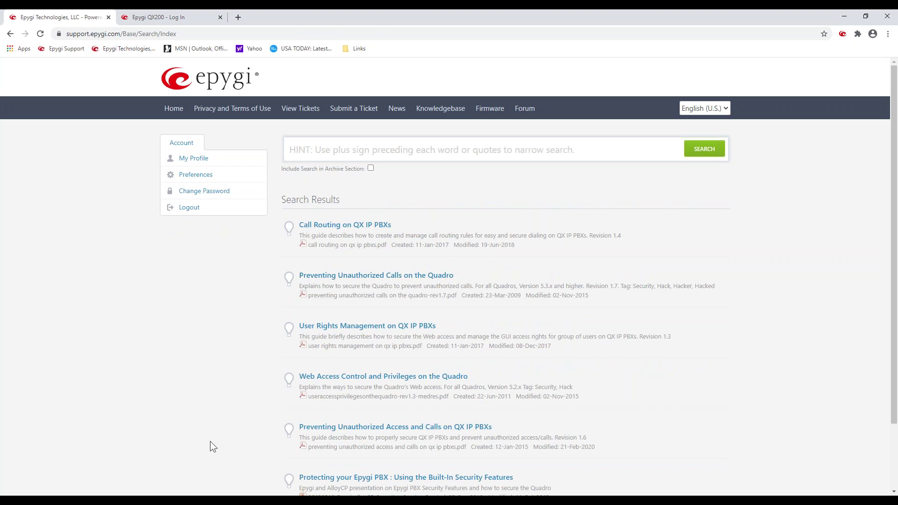
pyautogui.scroll(-3, 209, 448)
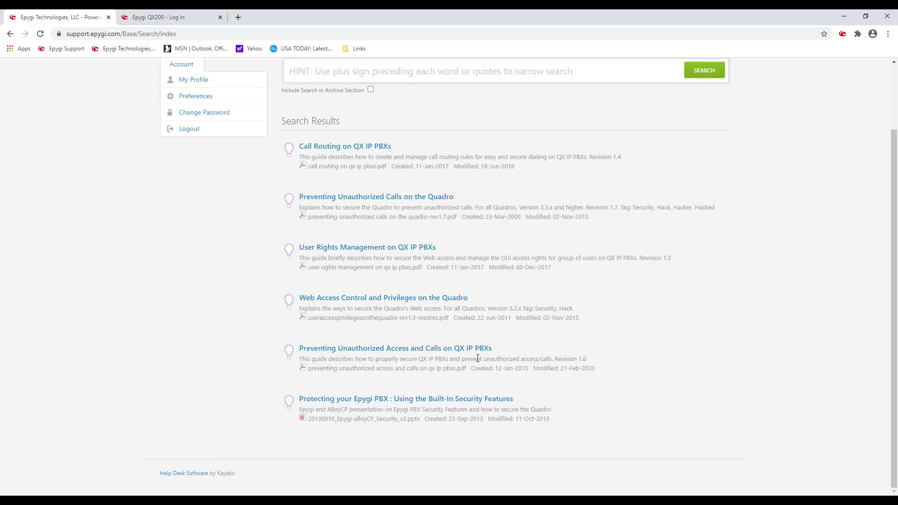
pyautogui.moveTo(299, 359)
pyautogui.mouseDown()
pyautogui.moveTo(397, 358)
pyautogui.moveTo(301, 349)
pyautogui.mouseUp()
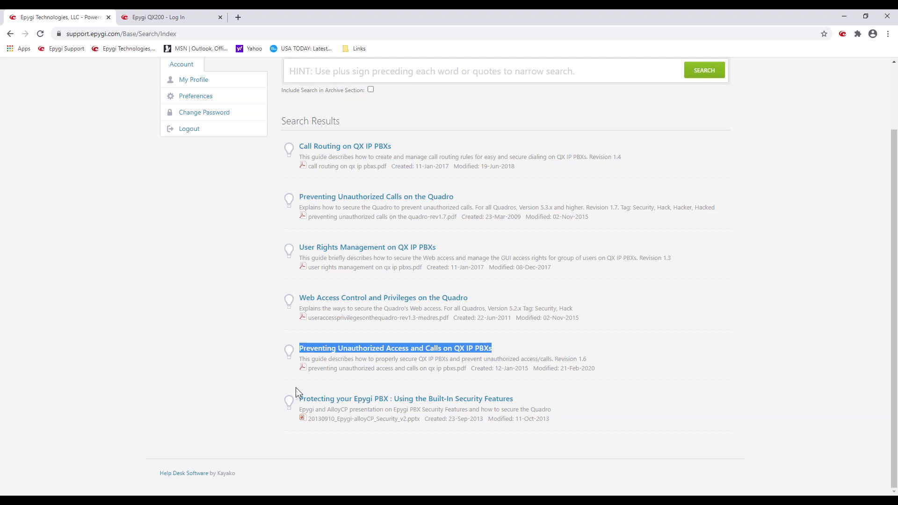
pyautogui.scroll(2, 295, 364)
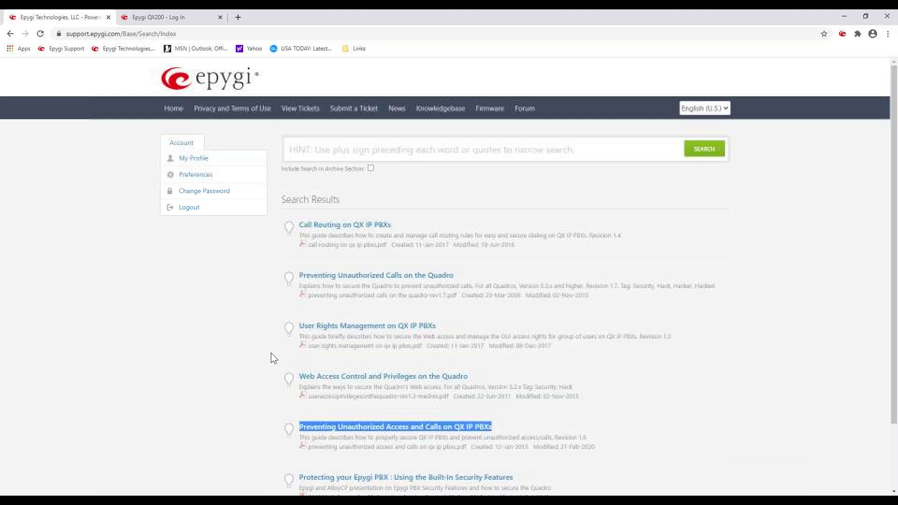
# Step: Switch to the 'Epygi QX200 - Log In' browser tab
pyautogui.click(338, 149)
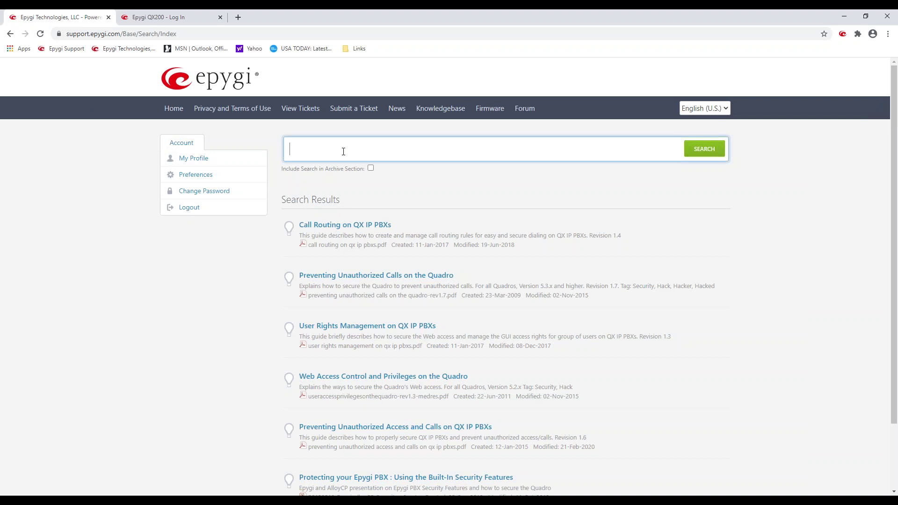
pyautogui.click(343, 151)
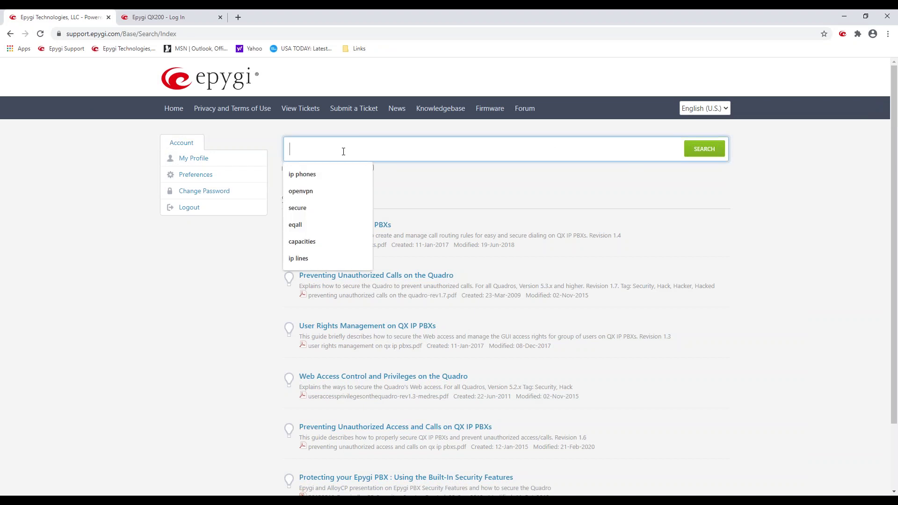
pyautogui.click(190, 17)
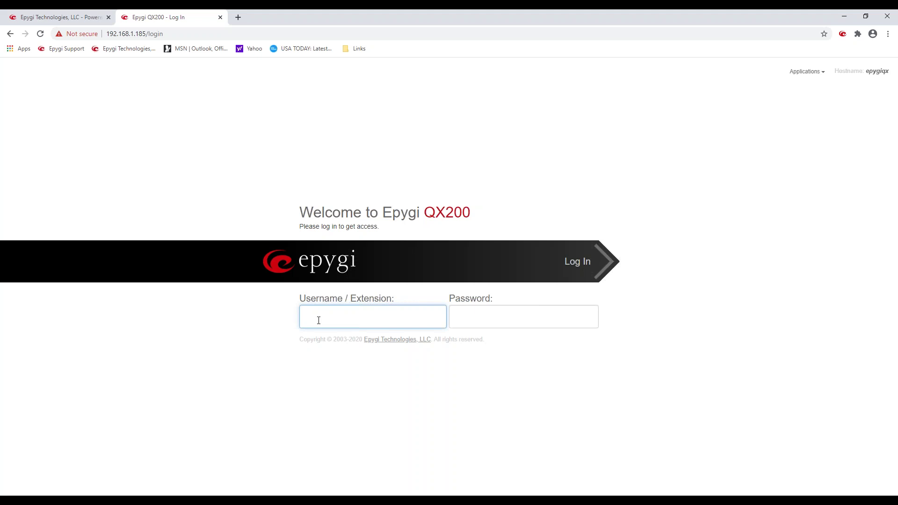
# Step: Clear the mistyped IP address text from the Username field
pyautogui.write('172')
pyautogui.write('.0.1')
pyautogui.hotkey('ctrl', 'a')
pyautogui.click(371, 313)
pyautogui.write('00')
pyautogui.doubleClick(340, 316)
pyautogui.press('BackSpace')
# Step: Try the usernames localadmin, admin and 100 in the Username field
pyautogui.click(335, 317)
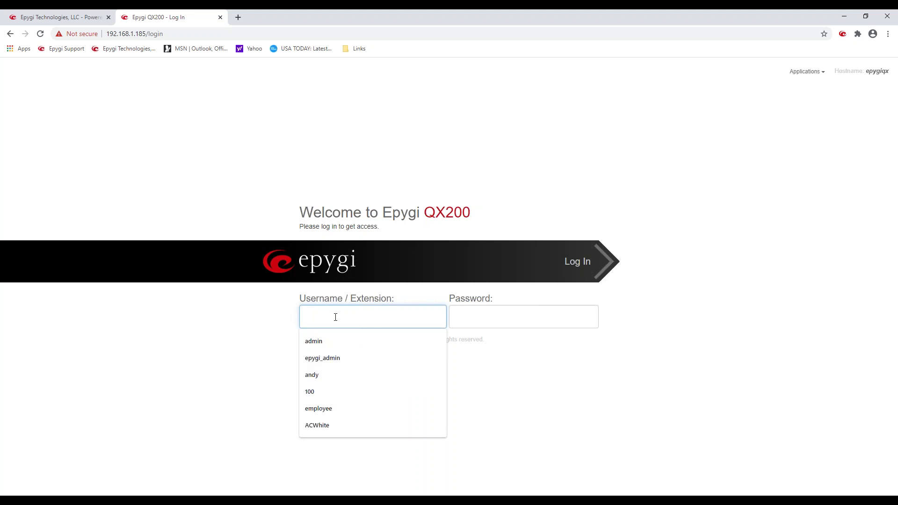
pyautogui.click(227, 335)
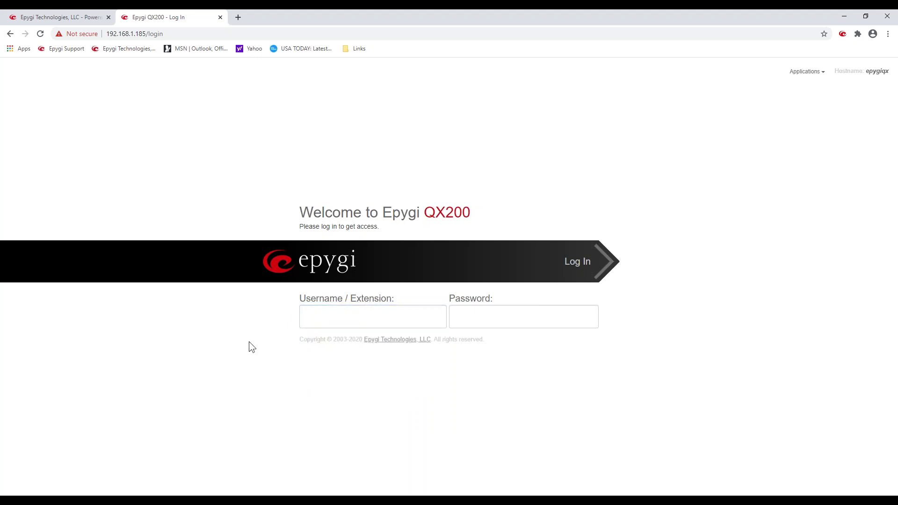
pyautogui.click(320, 310)
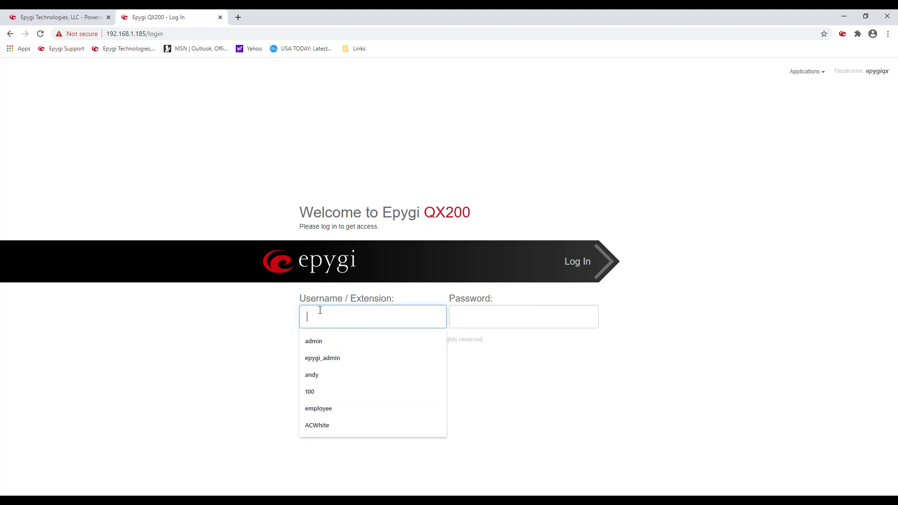
pyautogui.write('lo')
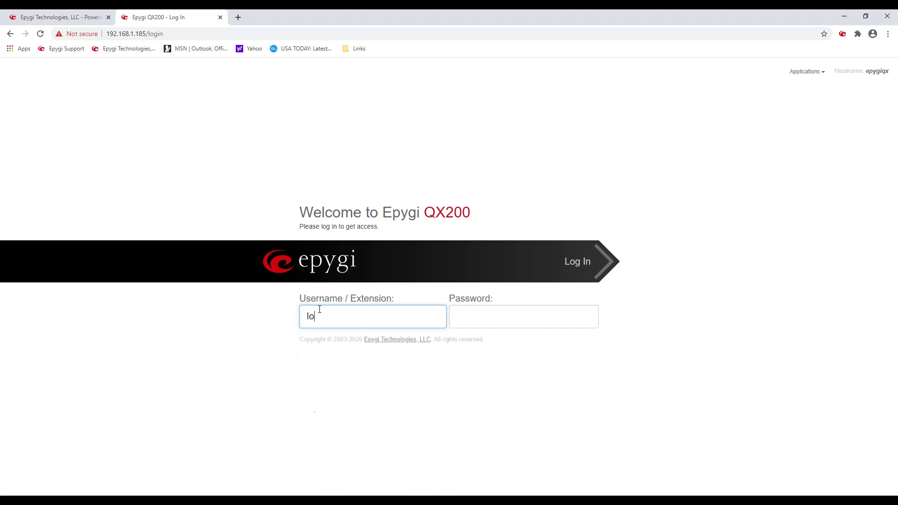
pyautogui.write('caladm')
pyautogui.write('in')
pyautogui.moveTo(350, 317); pyautogui.dragTo(305, 314)
pyautogui.click(325, 316)
pyautogui.press('BackSpace')
pyautogui.press('BackSpace')
pyautogui.press('BackSpace')
pyautogui.press('BackSpace')
pyautogui.press('BackSpace')
pyautogui.doubleClick(359, 299)
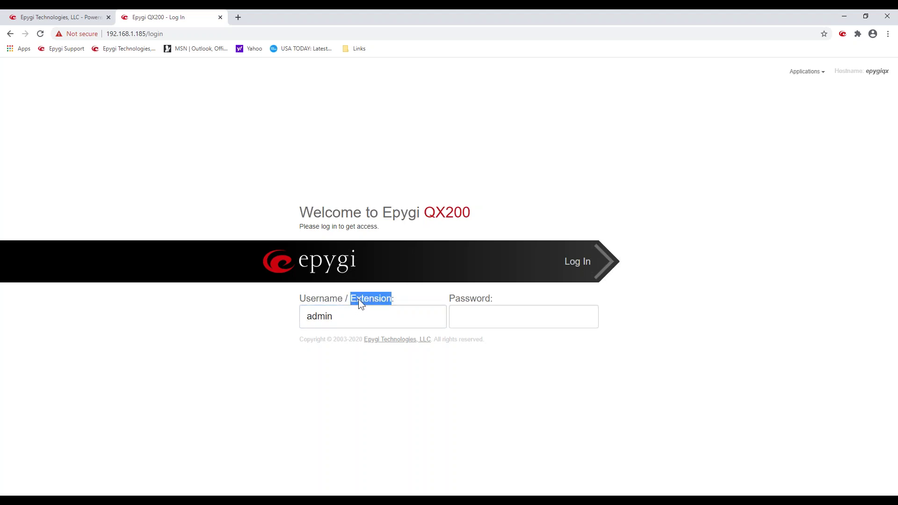
pyautogui.doubleClick(341, 317)
pyautogui.write('100')
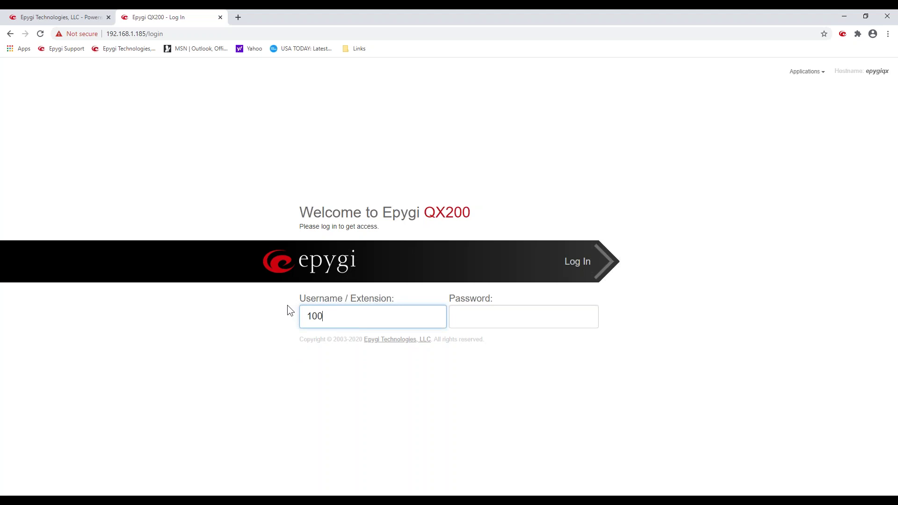
pyautogui.press('Tab')
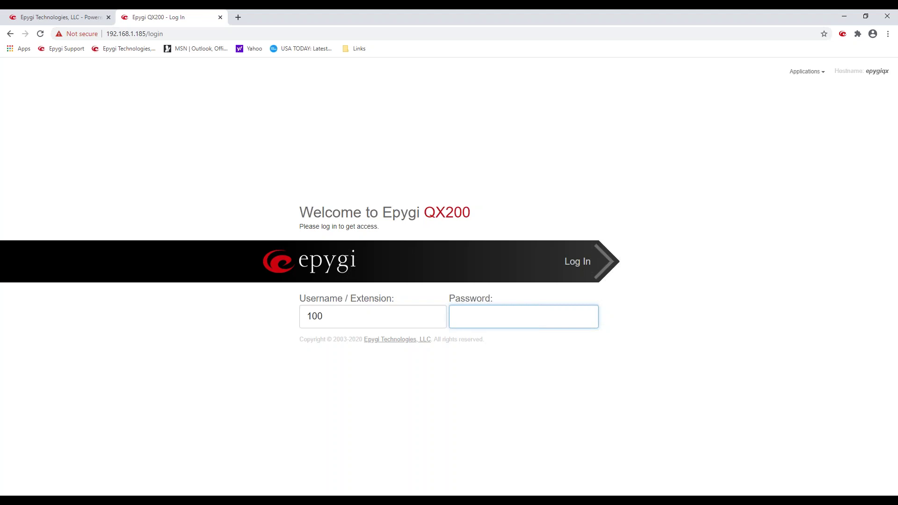
# Step: Log in with username admin and the administrator password
pyautogui.doubleClick(334, 307)
pyautogui.write('admin')
pyautogui.press('Tab')
pyautogui.write('admin')
pyautogui.press('Return')
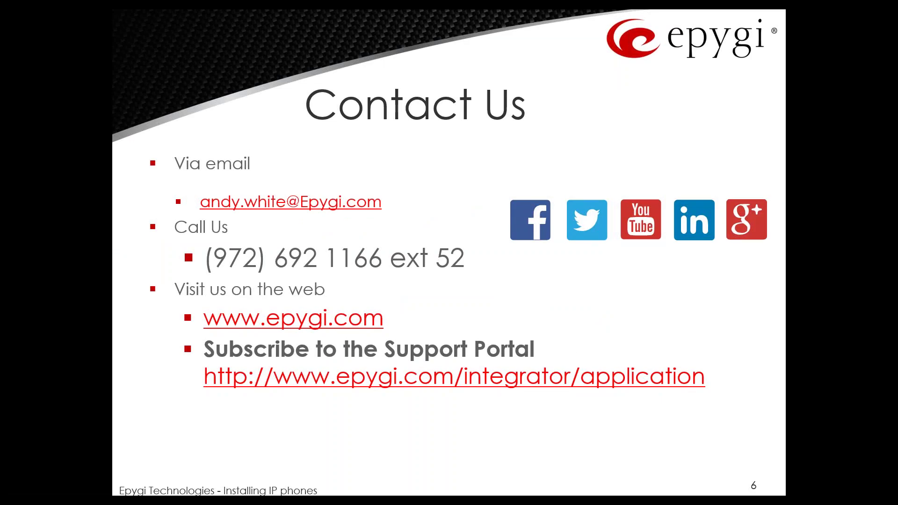
# Step: Step back a slide and exit the show to Normal view on slide 6, 'Contact Us'
pyautogui.press('Left')
pyautogui.press('Left')
pyautogui.press('Escape')
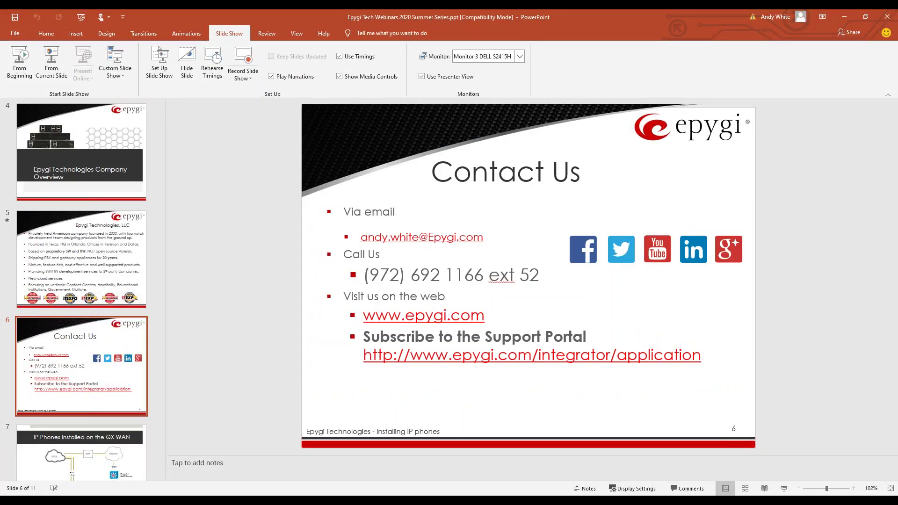
pyautogui.moveTo(194, 502)
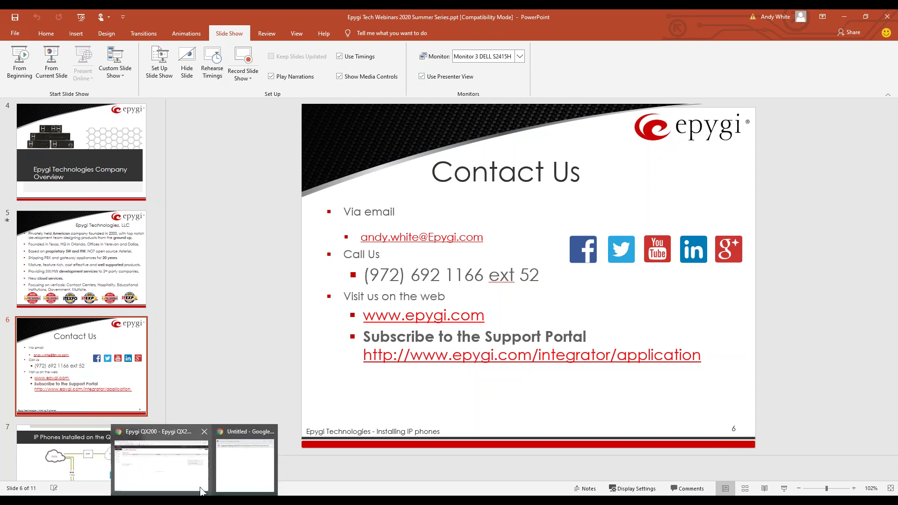
pyautogui.click(174, 466)
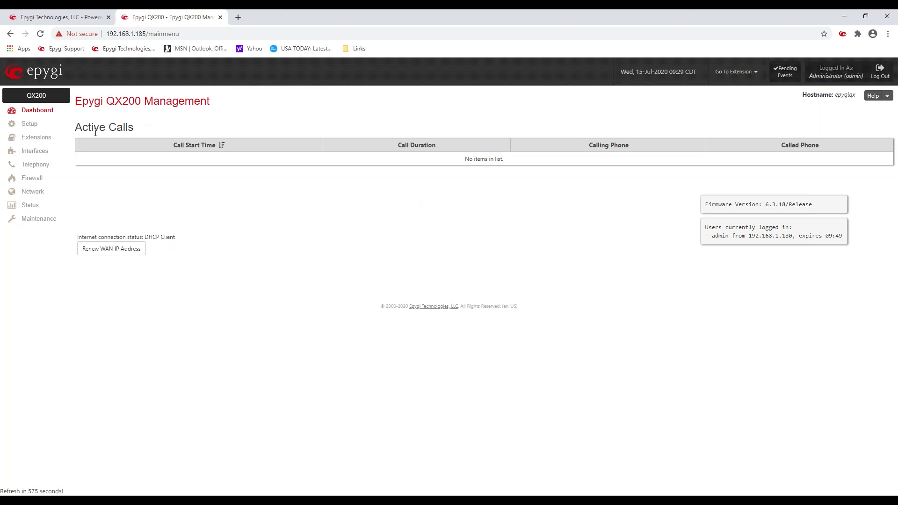
pyautogui.moveTo(75, 129); pyautogui.dragTo(863, 154)
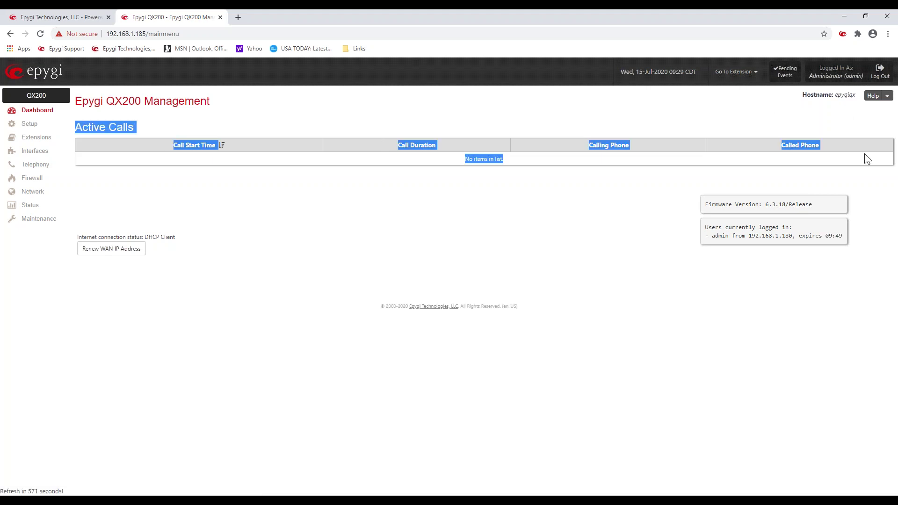
pyautogui.click(503, 181)
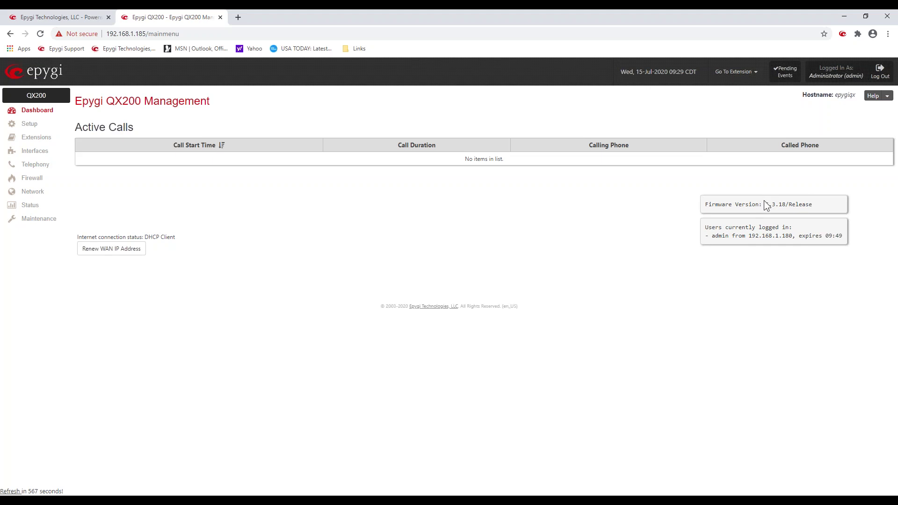
pyautogui.moveTo(765, 205); pyautogui.dragTo(787, 205)
pyautogui.click(635, 218)
pyautogui.moveTo(717, 232); pyautogui.dragTo(799, 235)
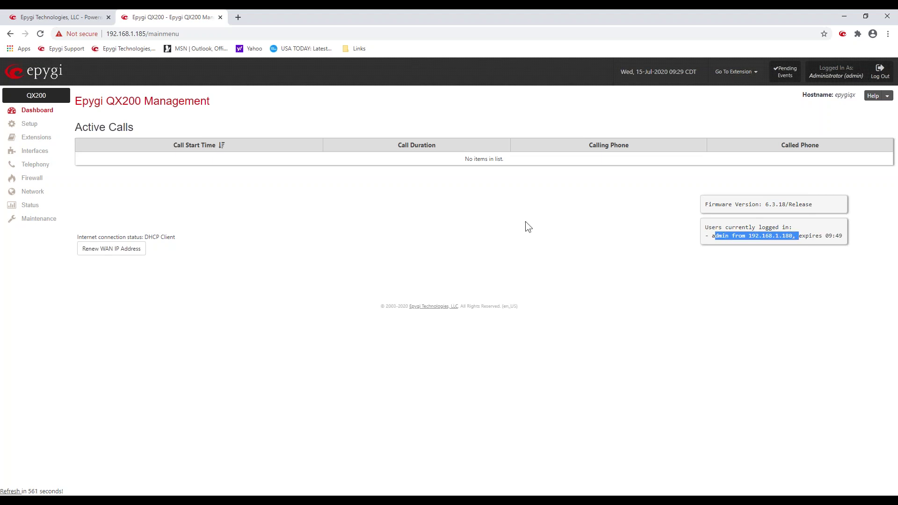
pyautogui.click(520, 212)
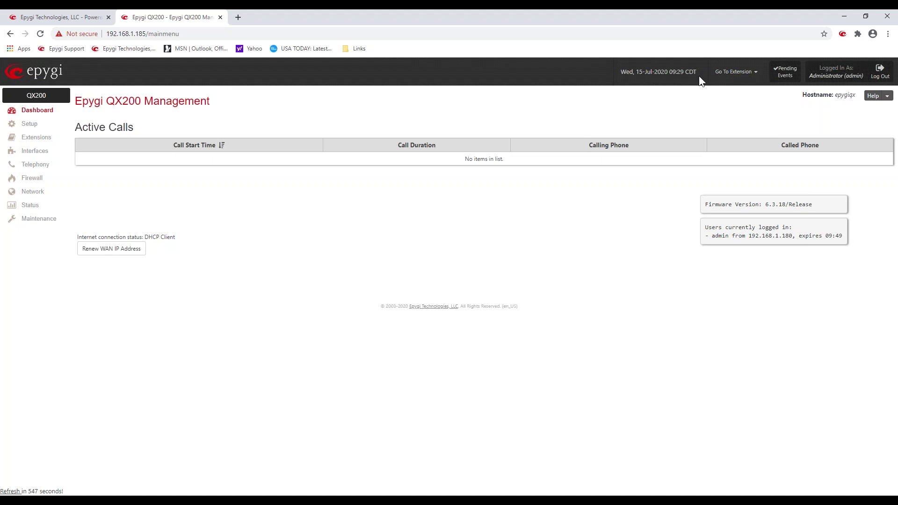
pyautogui.click(757, 78)
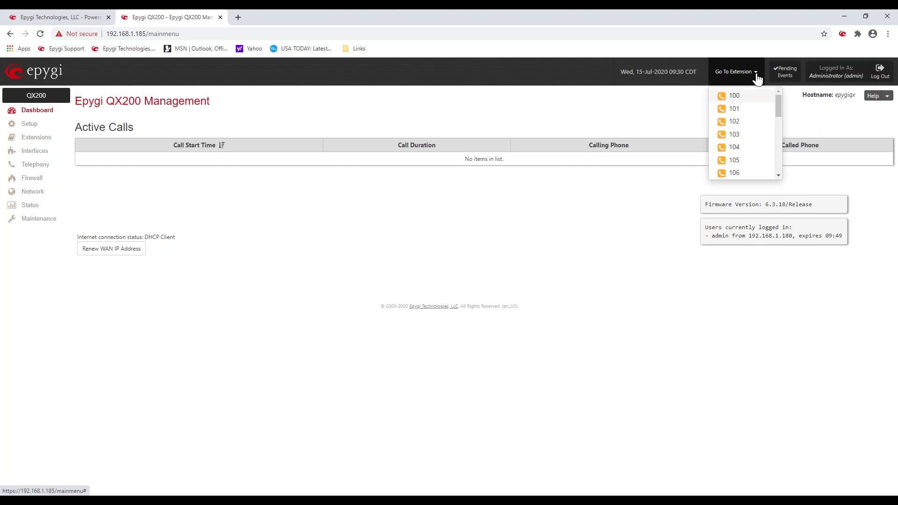
pyautogui.click(631, 237)
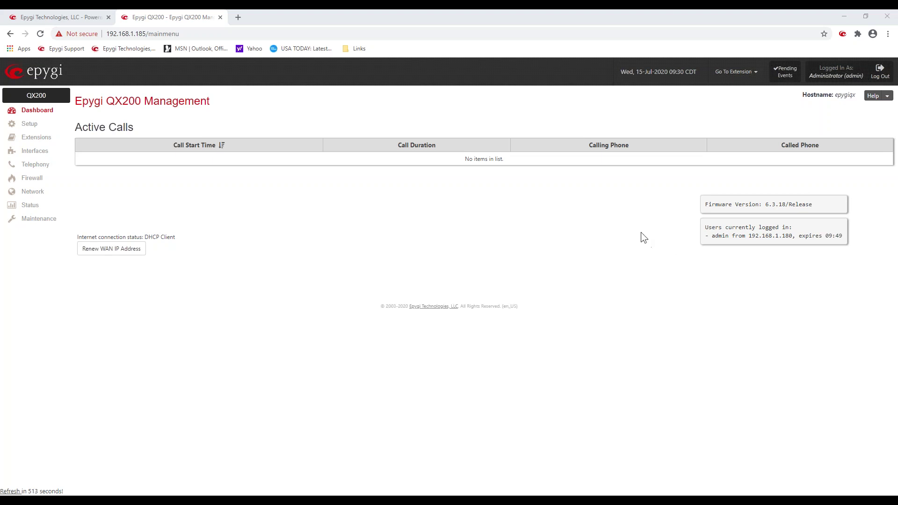
# Step: Open Help > Feature Codes and read the Unconditional Call Forwarding code details
pyautogui.click(887, 96)
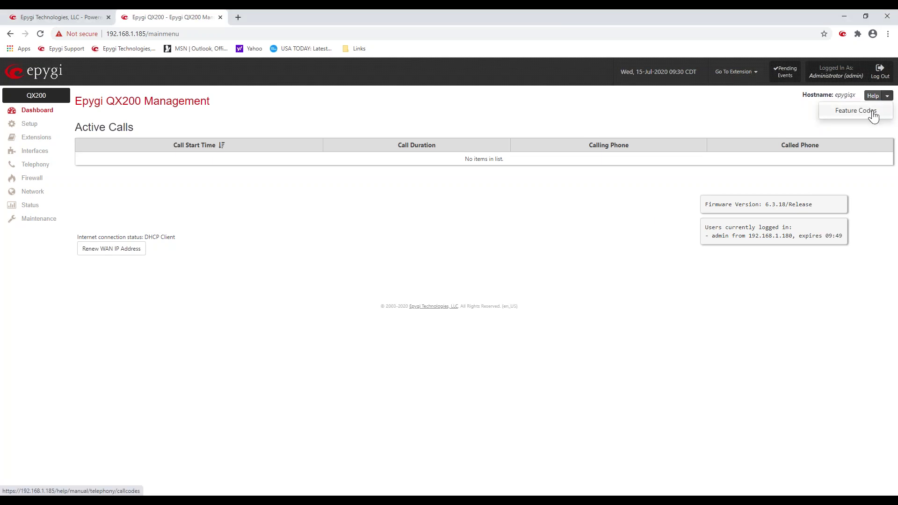
pyautogui.click(873, 112)
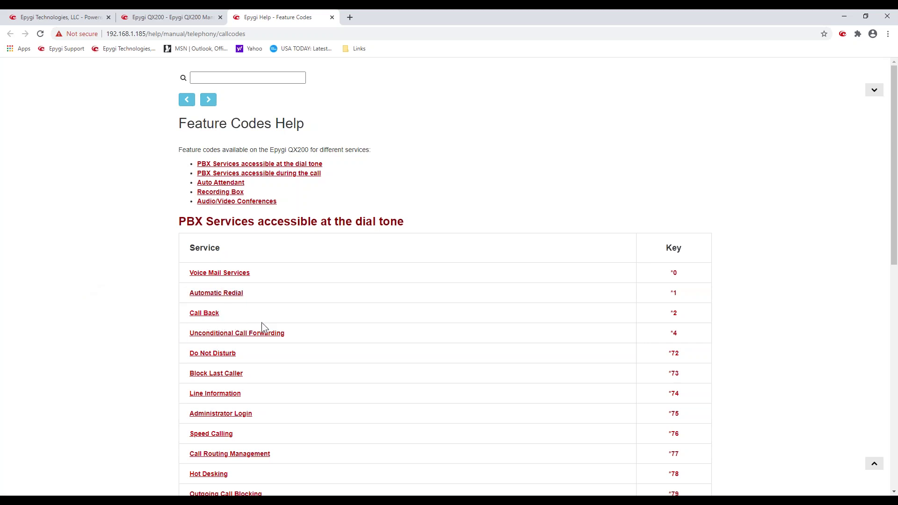
pyautogui.click(214, 335)
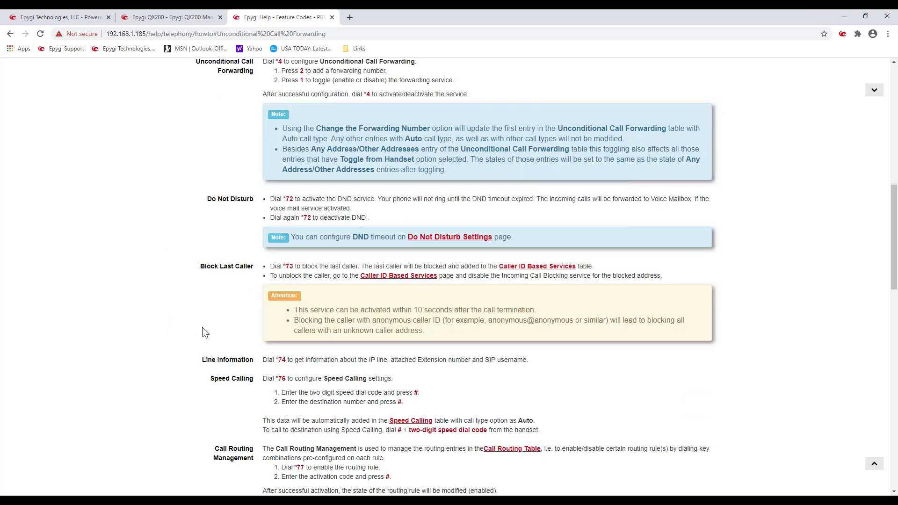
pyautogui.scroll(15, 129, 220)
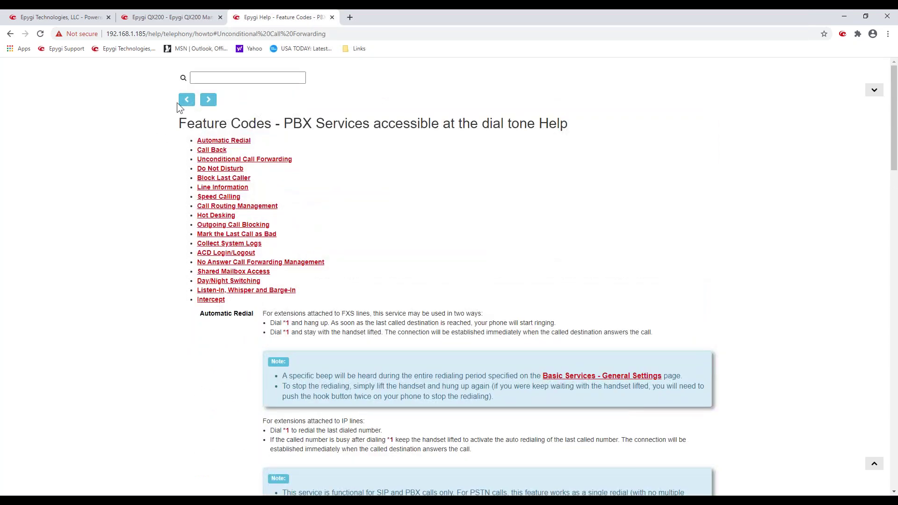
pyautogui.click(180, 101)
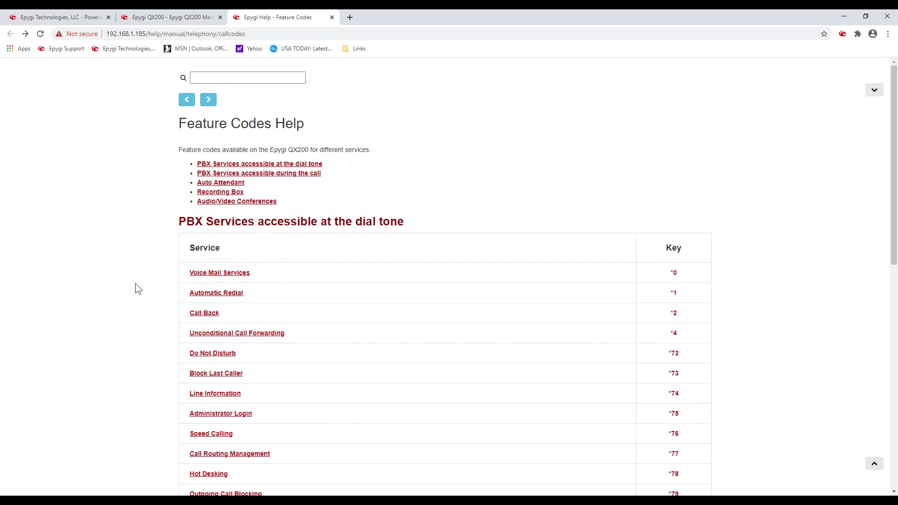
pyautogui.scroll(-4, 136, 284)
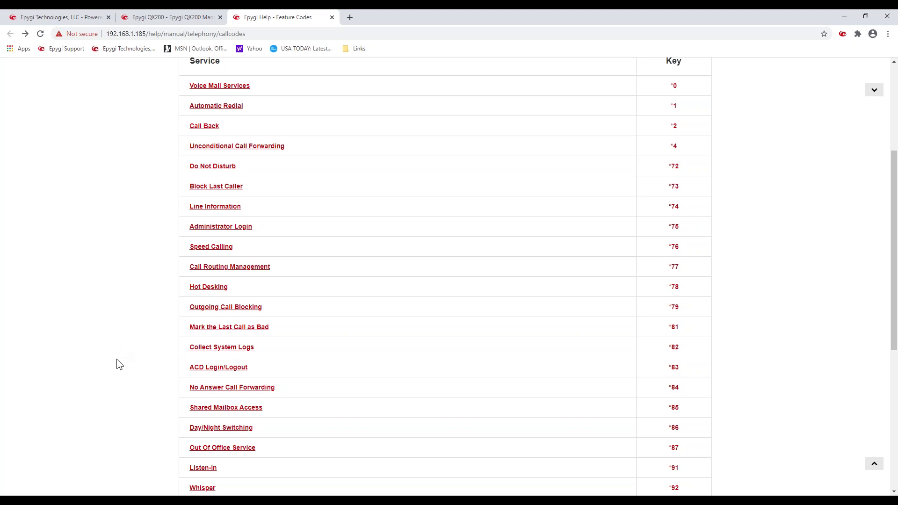
pyautogui.scroll(-4, 117, 360)
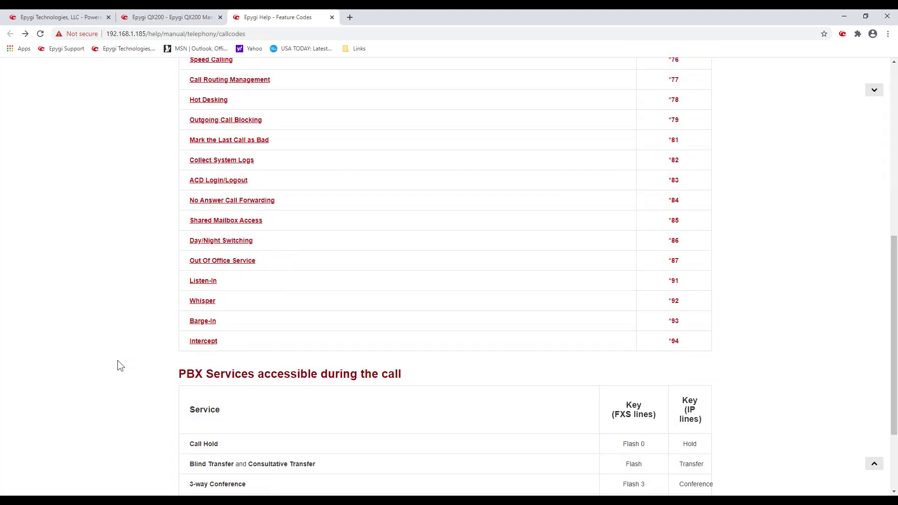
pyautogui.scroll(8, 118, 360)
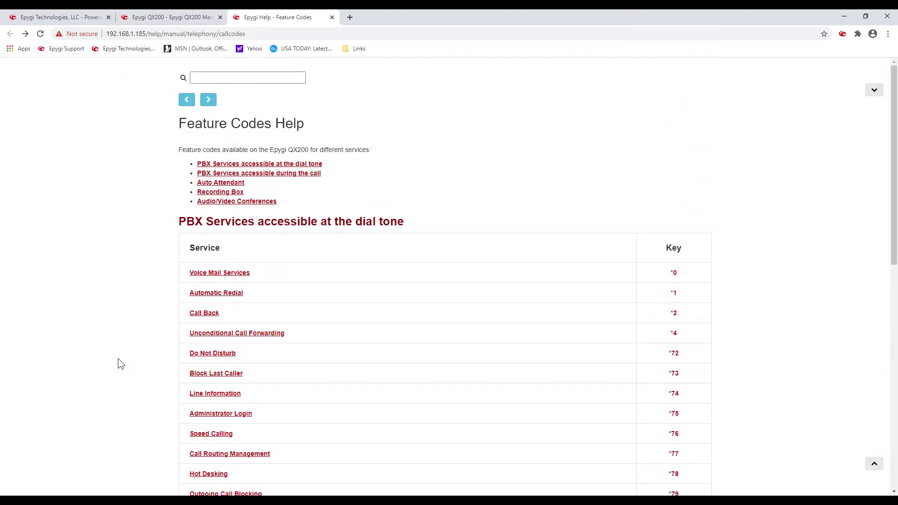
# Step: Review the Auto Attendant codes, then the PBX Services accessible during the call section
pyautogui.click(202, 183)
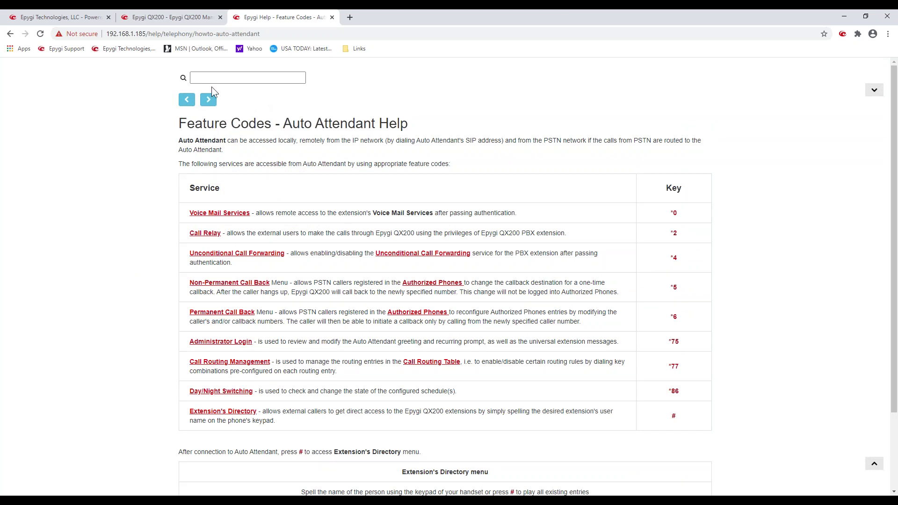
pyautogui.click(187, 100)
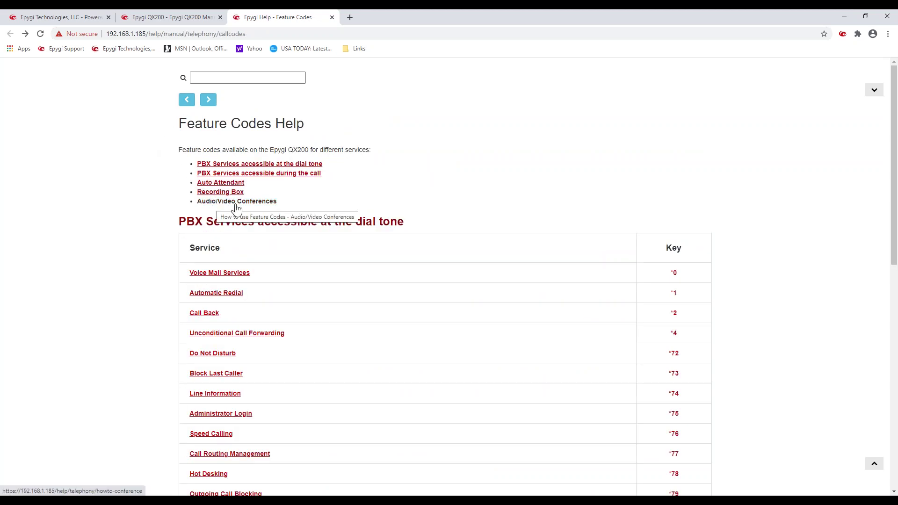
pyautogui.scroll(-9, 147, 243)
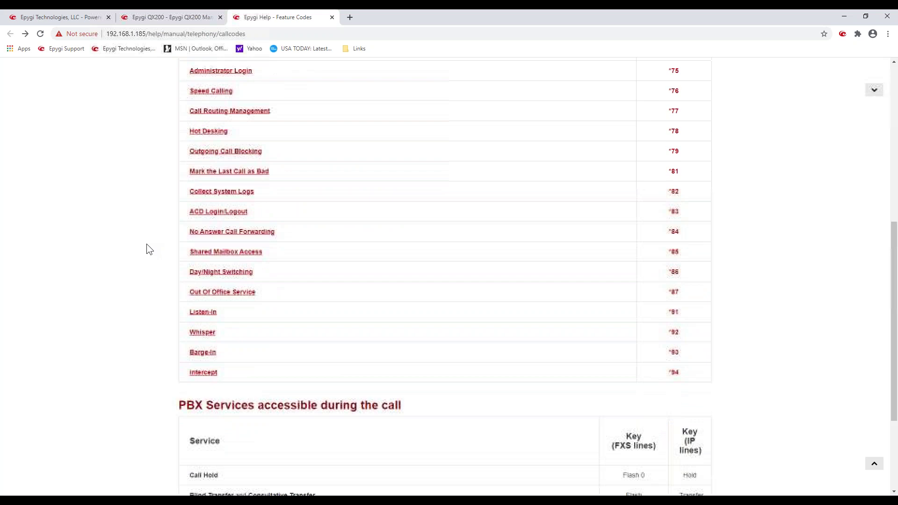
pyautogui.scroll(10, 146, 243)
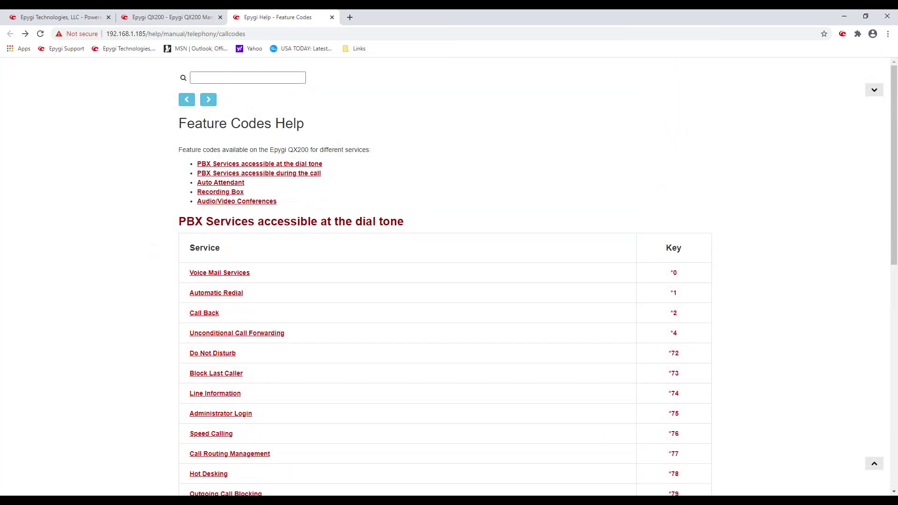
pyautogui.click(241, 175)
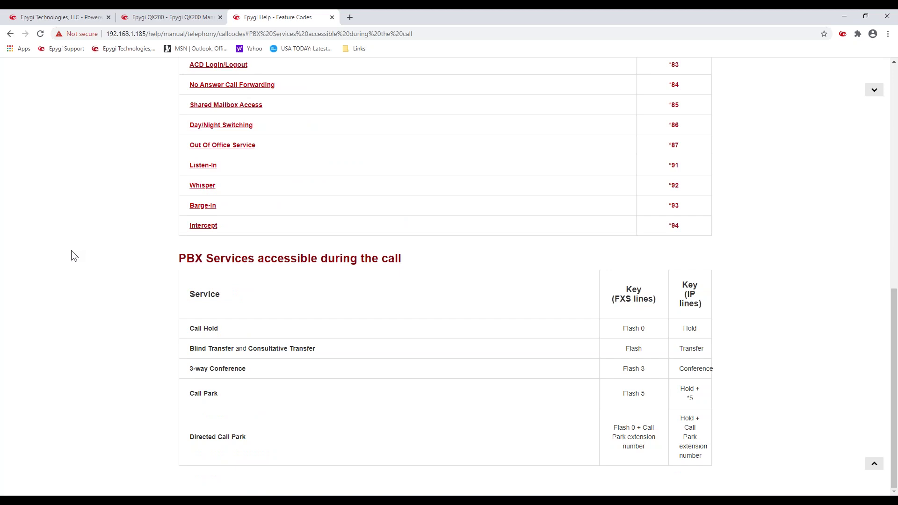
pyautogui.scroll(4, 71, 251)
pyautogui.scroll(6, 71, 251)
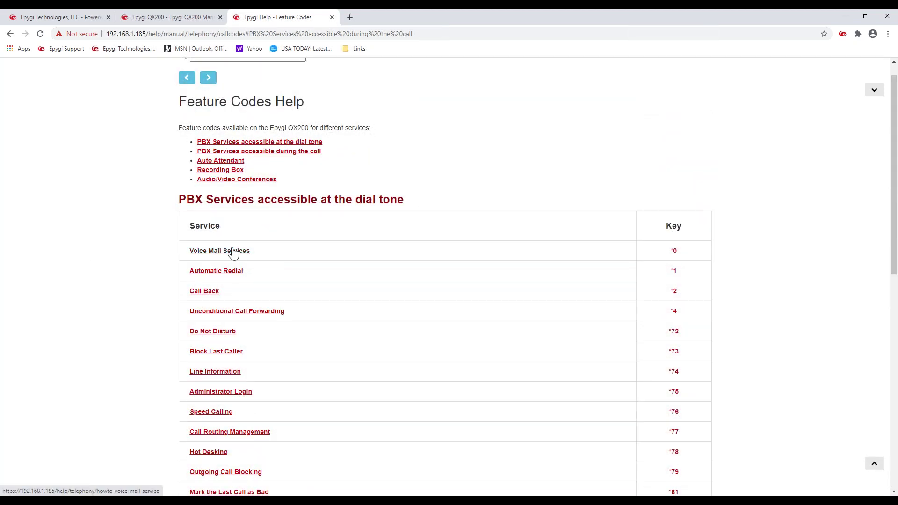
# Step: Read the Voice Mail Services help page, where *0 opens the voice mail menu
pyautogui.click(236, 253)
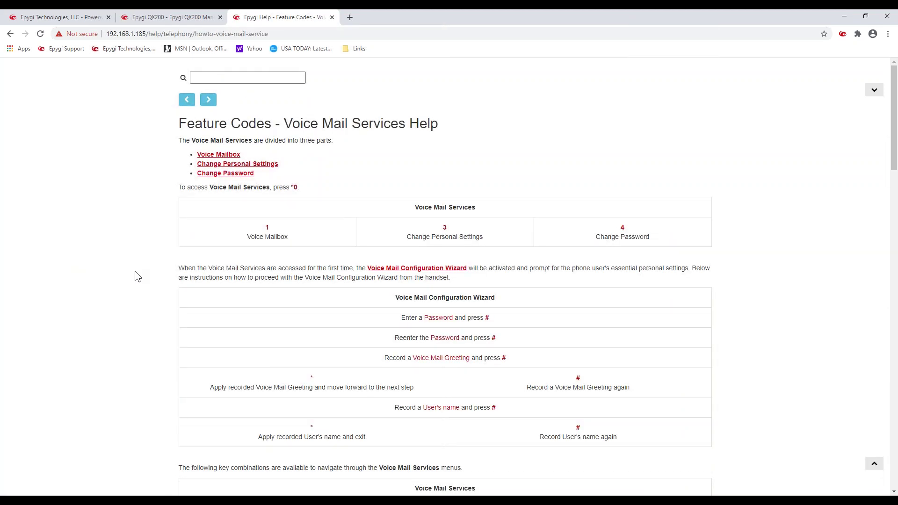
pyautogui.scroll(-6, 135, 272)
pyautogui.scroll(6, 135, 272)
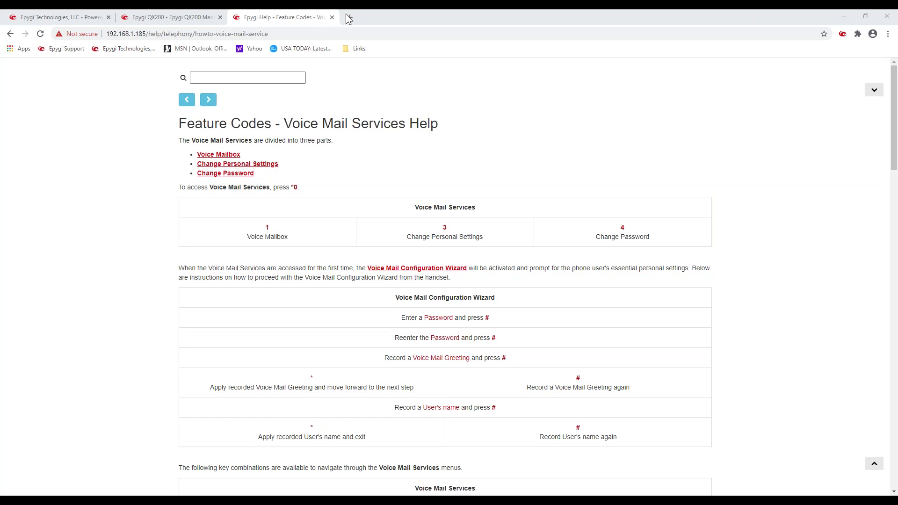
# Step: Go back to the QX200 tab and open Setup > Basic Setup at Getting Started
pyautogui.click(203, 18)
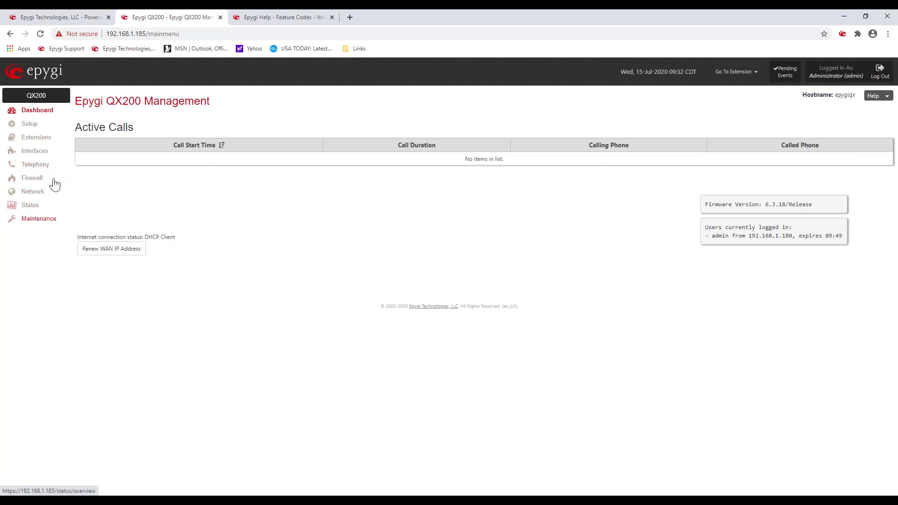
pyautogui.click(33, 127)
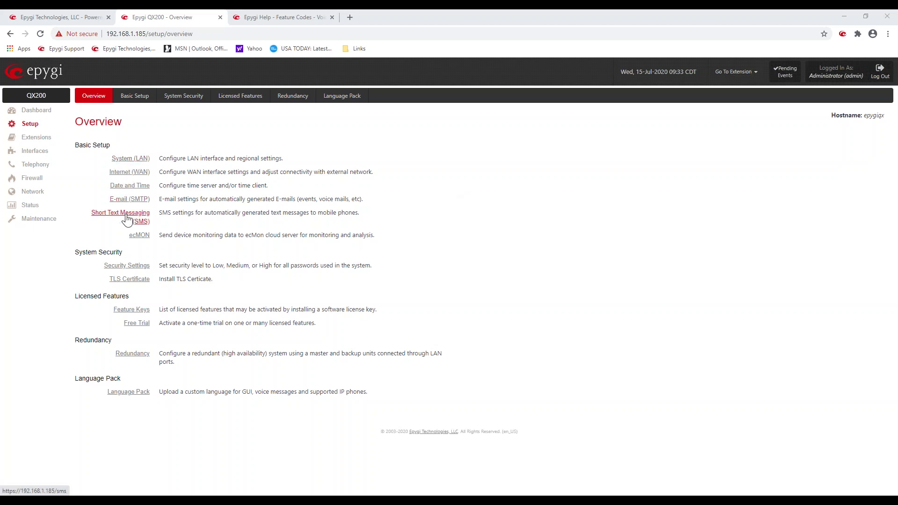
pyautogui.click(129, 101)
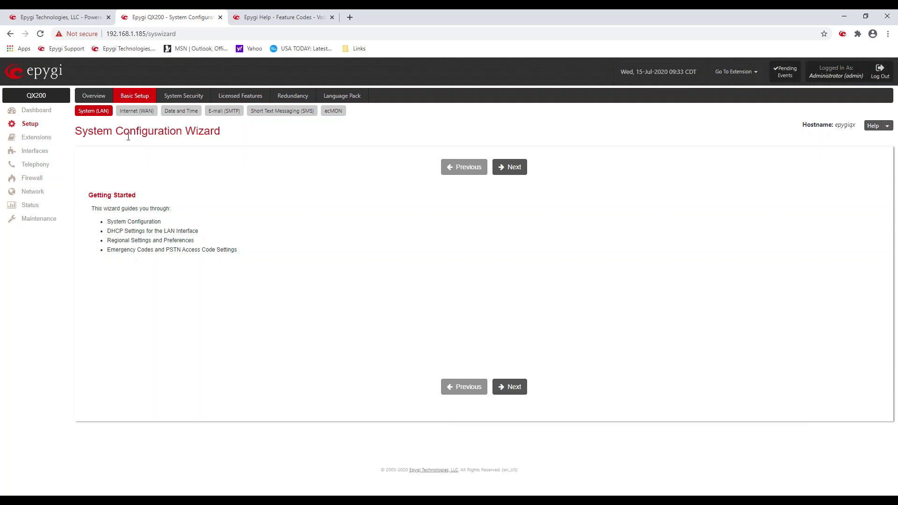
# Step: Move to System Configuration, keeping hostname epygiqx, IP 172.30.0.1 and MTU 1500
pyautogui.click(514, 169)
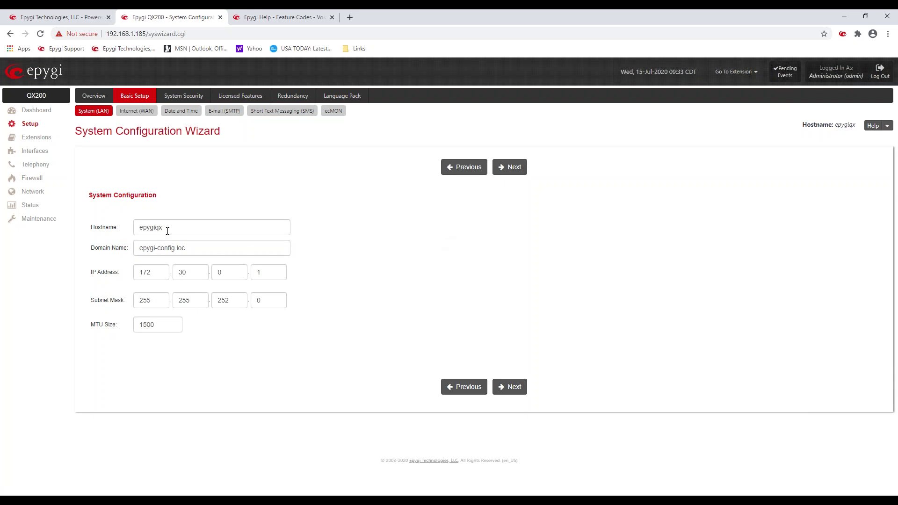
pyautogui.moveTo(167, 227); pyautogui.dragTo(133, 231)
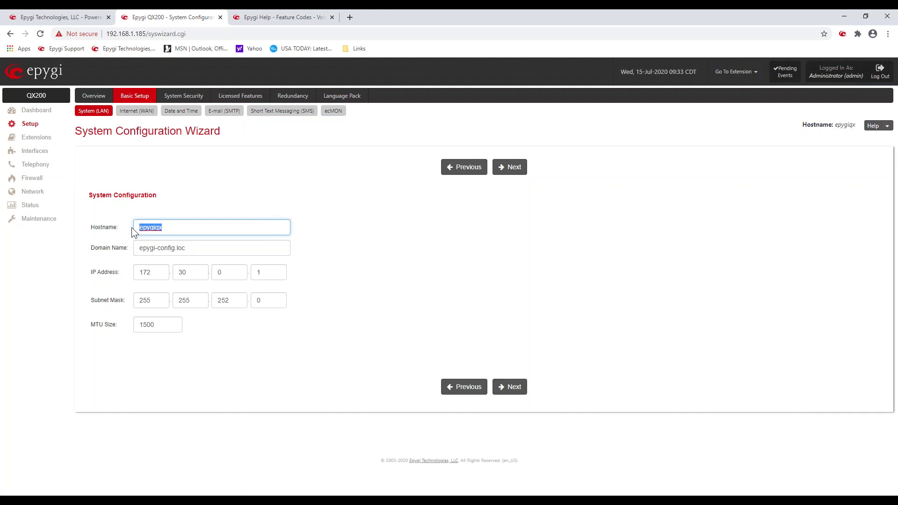
pyautogui.click(219, 170)
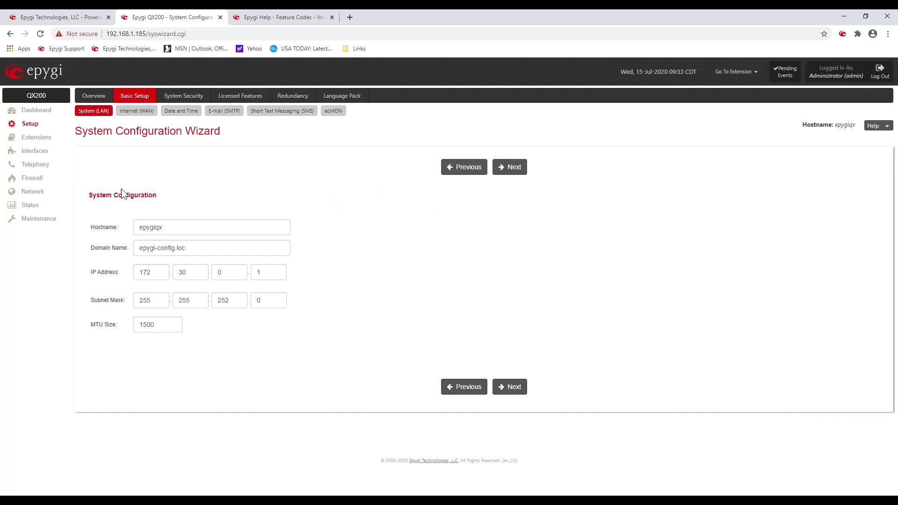
# Step: Skip the DHCP and Regional Settings steps unchanged to reach Emergency Codes and PSTN Access Code Settings
pyautogui.click(507, 168)
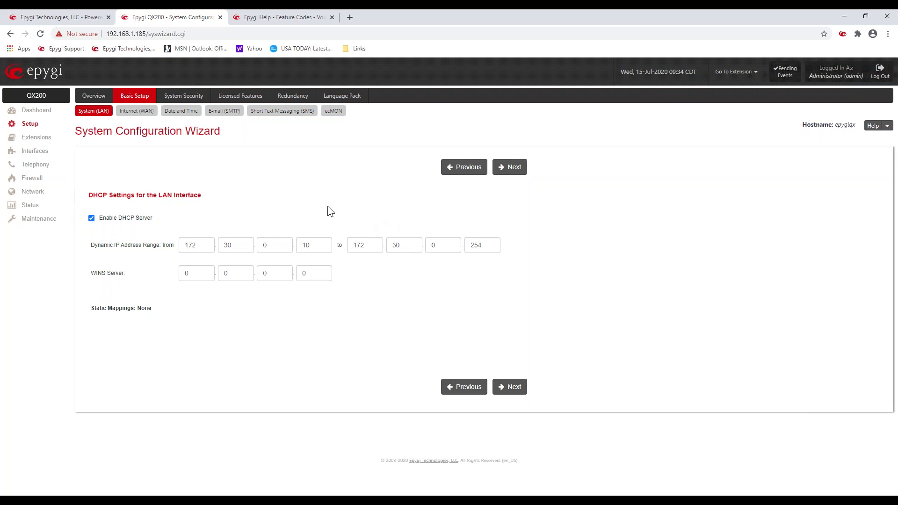
pyautogui.click(509, 170)
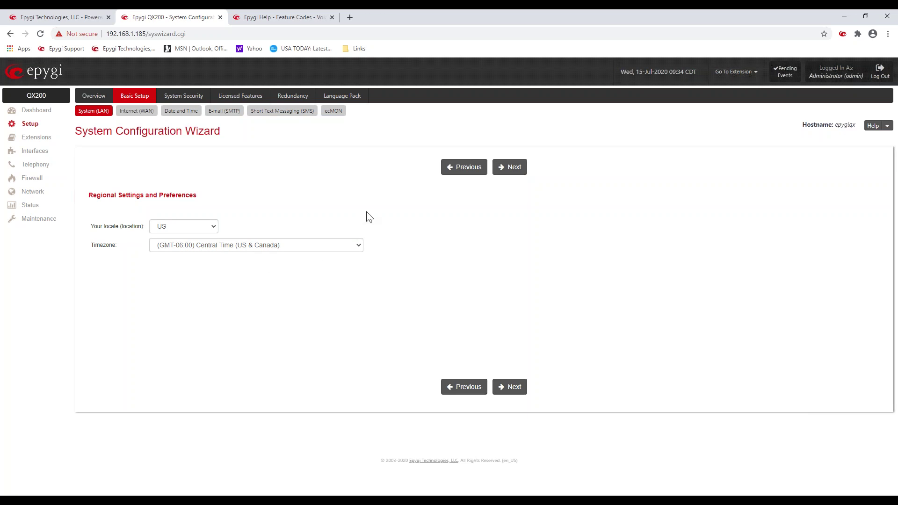
pyautogui.click(520, 169)
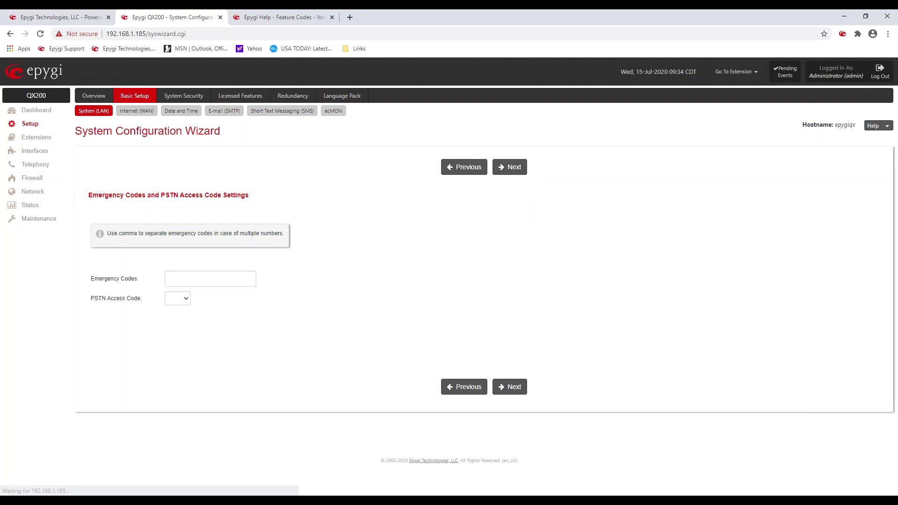
pyautogui.click(169, 282)
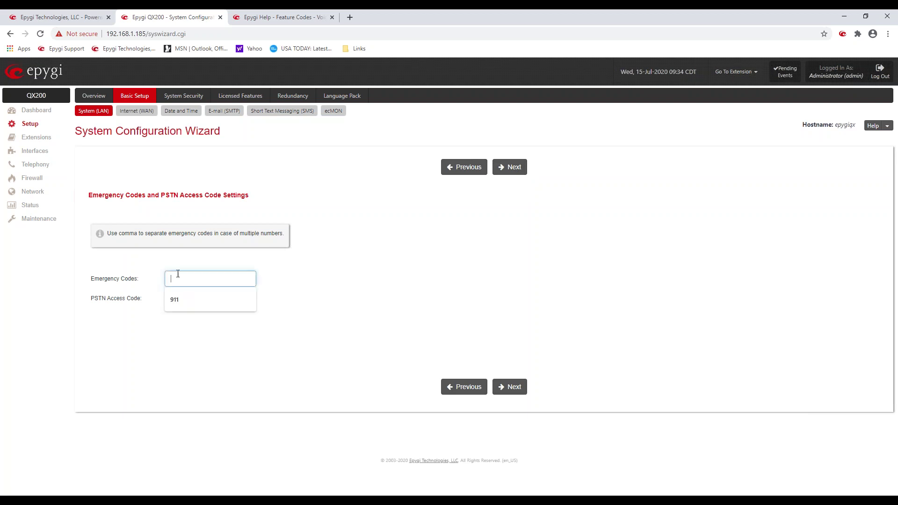
pyautogui.click(221, 300)
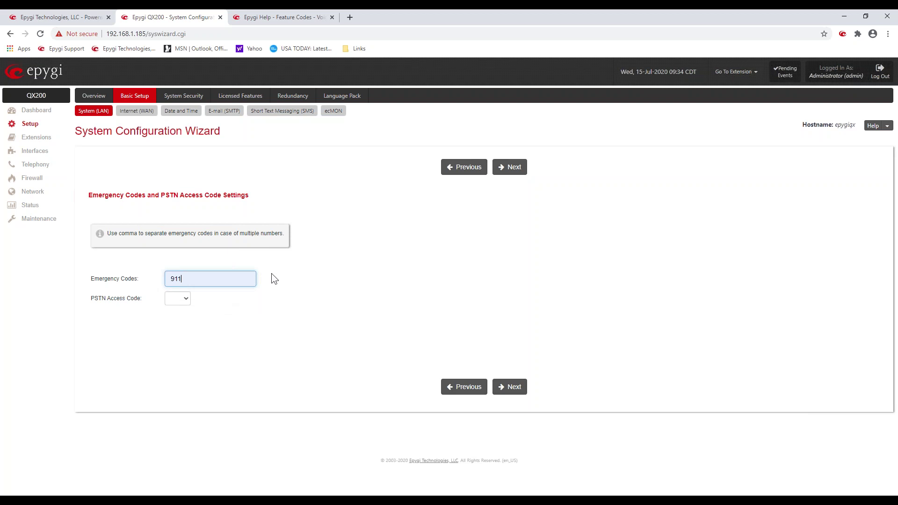
pyautogui.click(186, 299)
pyautogui.click(182, 325)
pyautogui.click(186, 299)
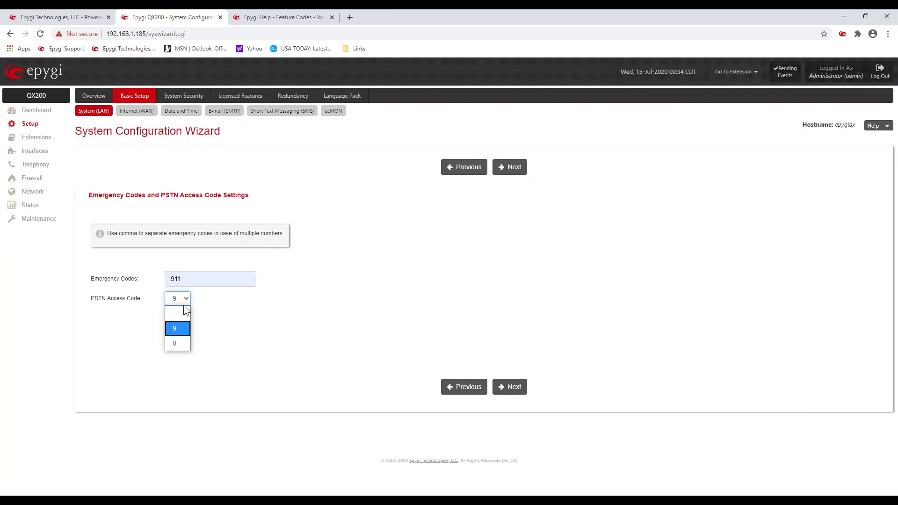
pyautogui.click(184, 314)
pyautogui.click(199, 279)
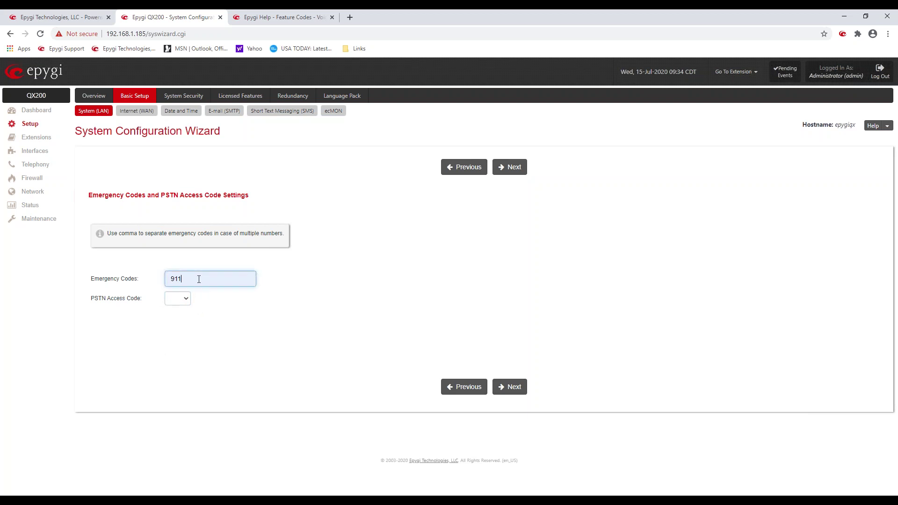
pyautogui.press('BackSpace')
pyautogui.press('BackSpace')
pyautogui.press('BackSpace')
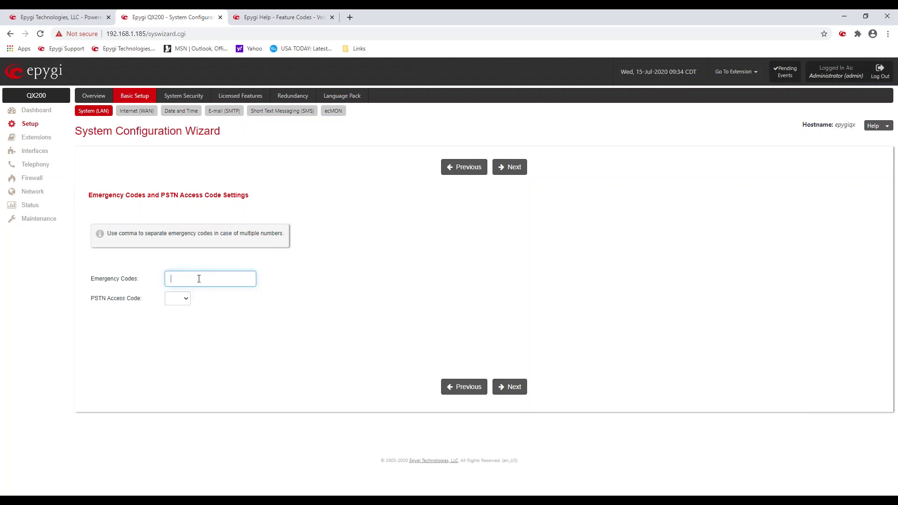
pyautogui.click(329, 263)
# Step: Finish the wizard from its Summary Page, confirm the settings with Ok, and reopen Setup
pyautogui.click(509, 174)
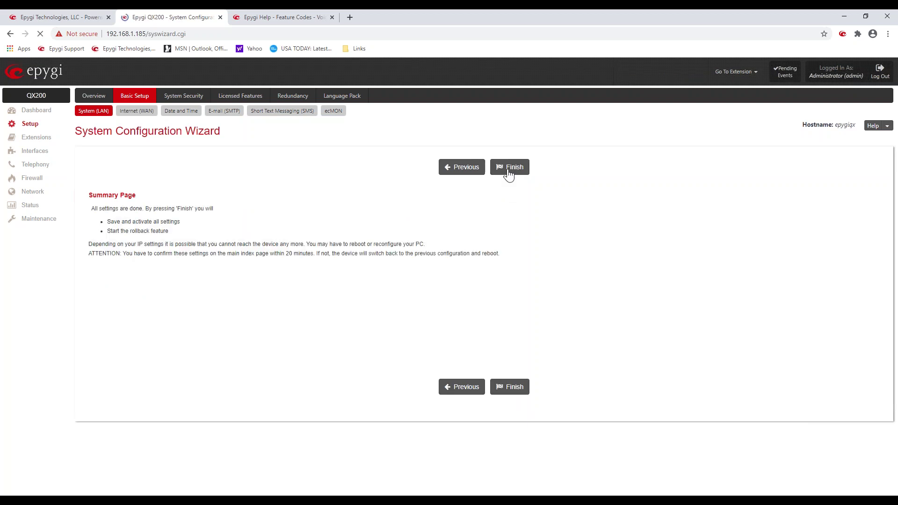
pyautogui.click(507, 173)
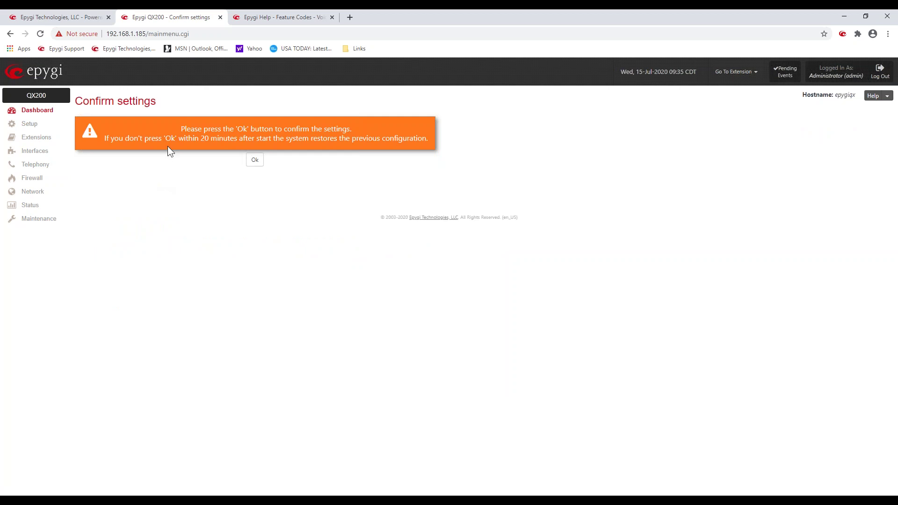
pyautogui.moveTo(181, 128); pyautogui.dragTo(354, 130)
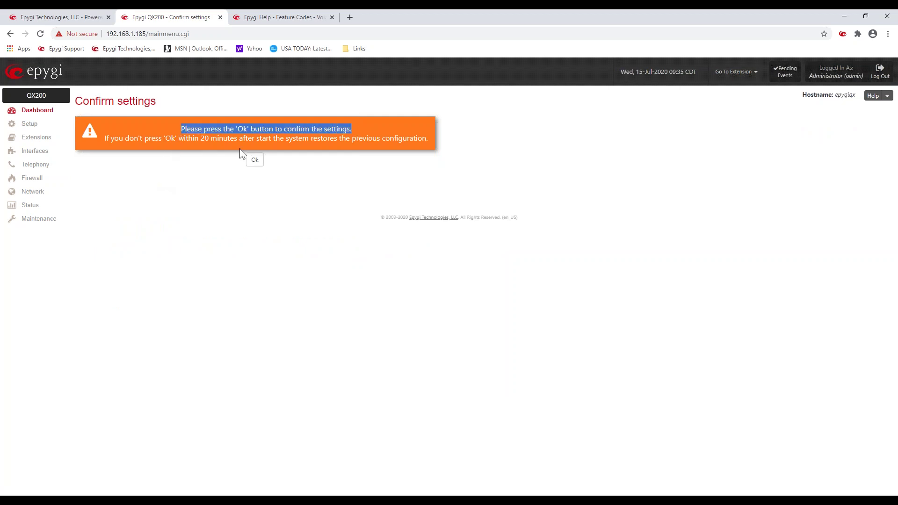
pyautogui.click(257, 160)
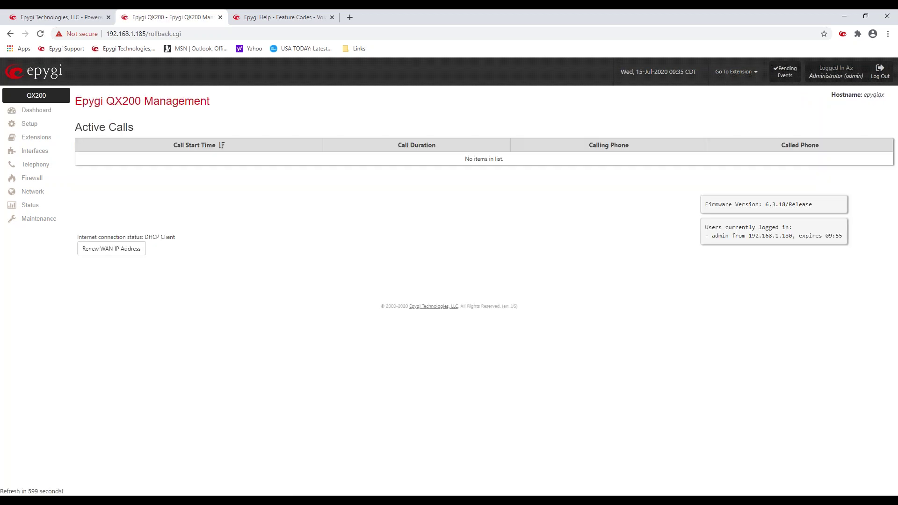
pyautogui.click(28, 124)
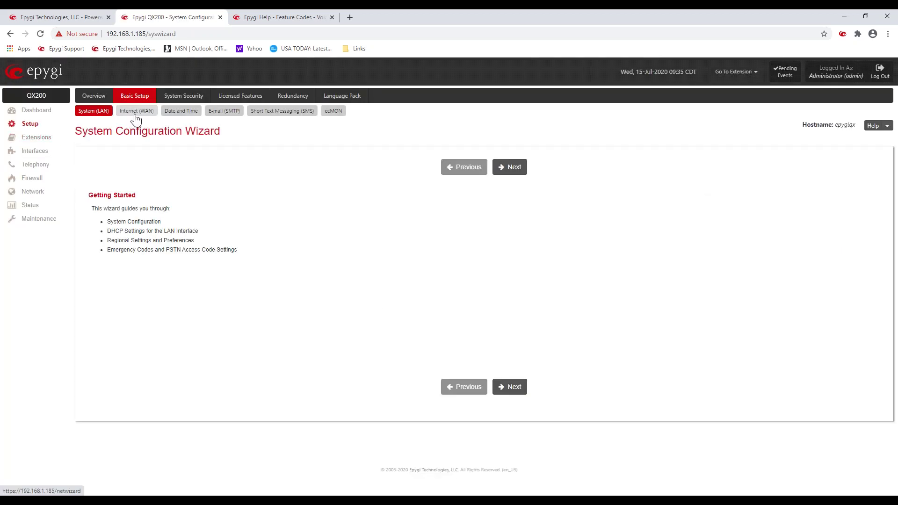
# Step: Start the Internet (WAN) wizard, keeping Ethernet uplink and automatic IP addressing
pyautogui.click(136, 114)
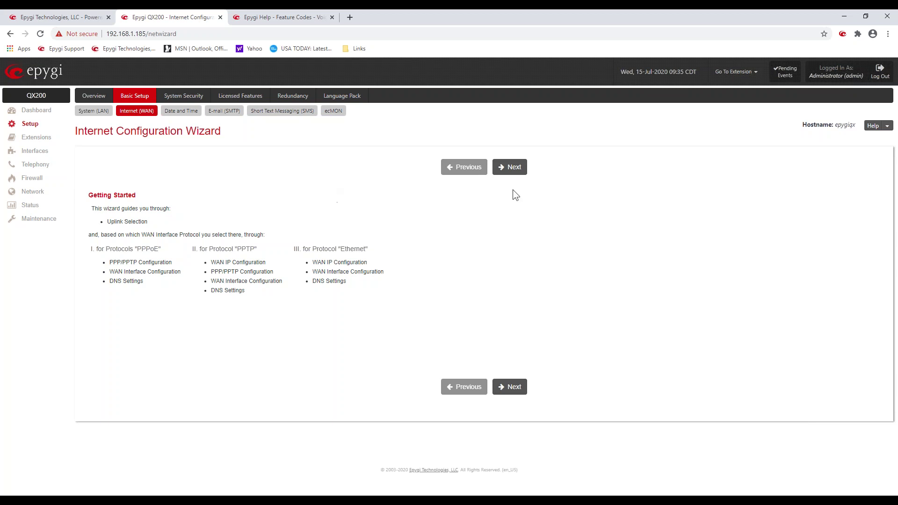
pyautogui.click(517, 173)
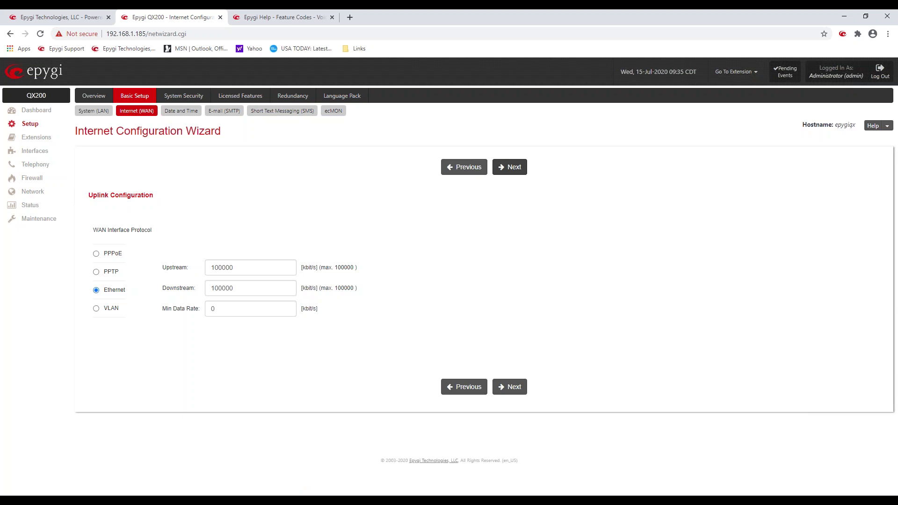
pyautogui.click(513, 168)
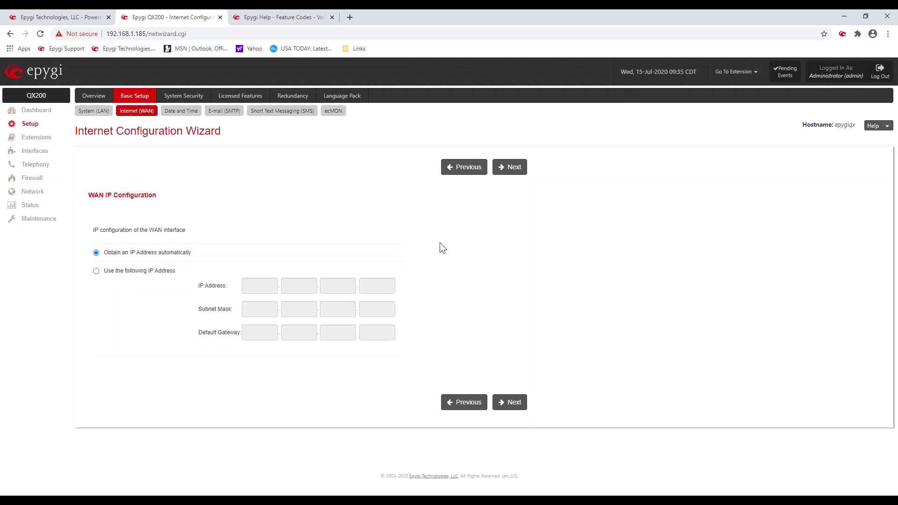
# Step: Pass WAN interface and DNS steps, with preferred DNS 8.8.8.8, to the Summary Page
pyautogui.click(513, 167)
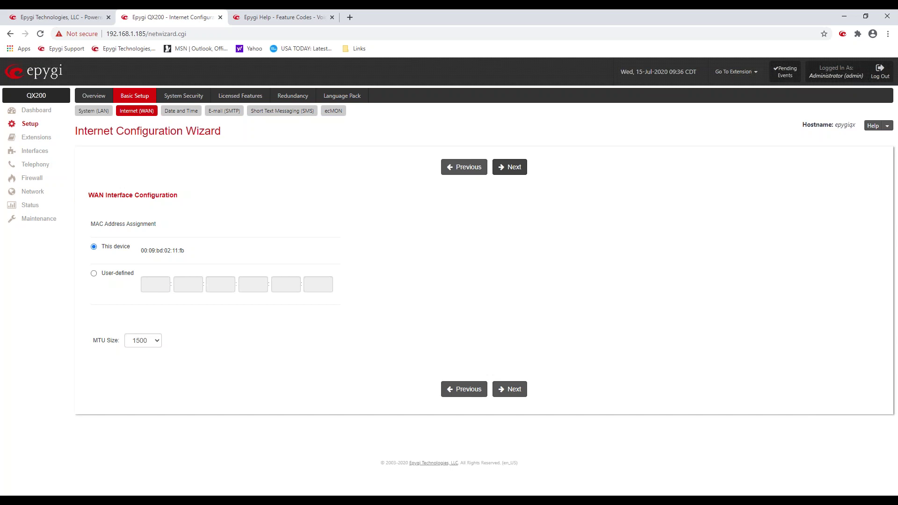
pyautogui.click(515, 165)
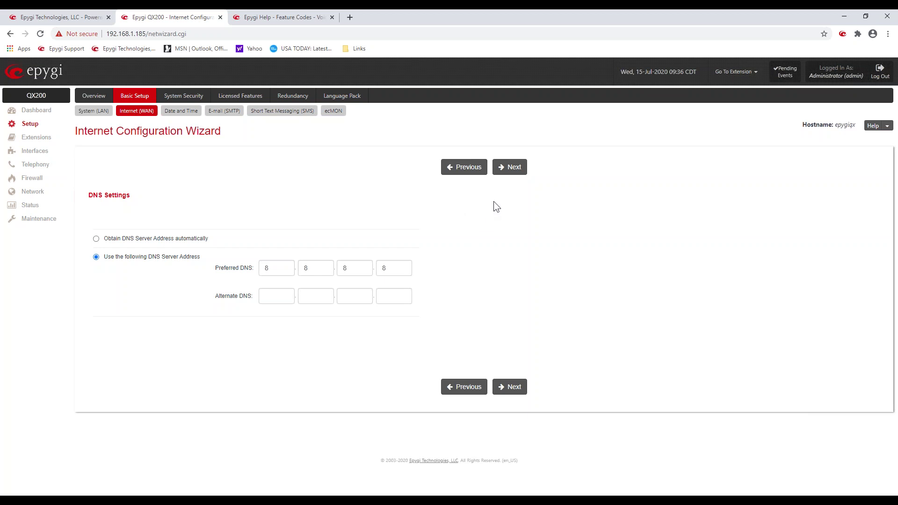
pyautogui.click(505, 173)
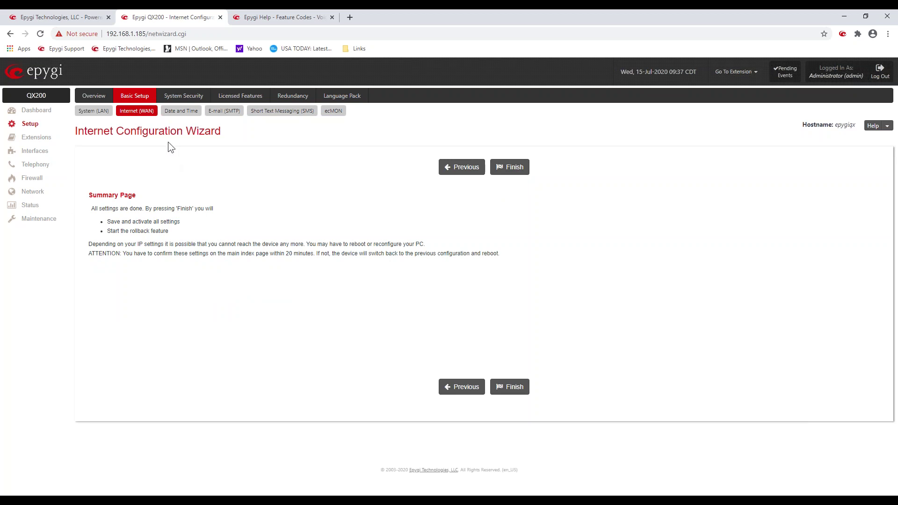
# Step: Review Date / Time Settings: SNTP server ntp1.epygi.com, polling every 6 hours
pyautogui.click(181, 111)
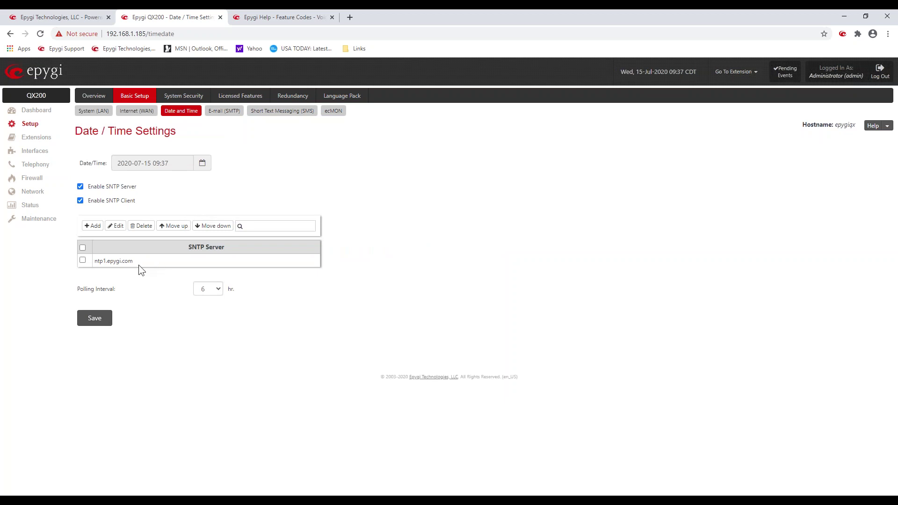
pyautogui.moveTo(137, 263); pyautogui.dragTo(96, 262)
pyautogui.click(267, 147)
# Step: Review the E-mail (SMTP) settings, then display the SMS settings with the Clickatell gateway
pyautogui.click(231, 112)
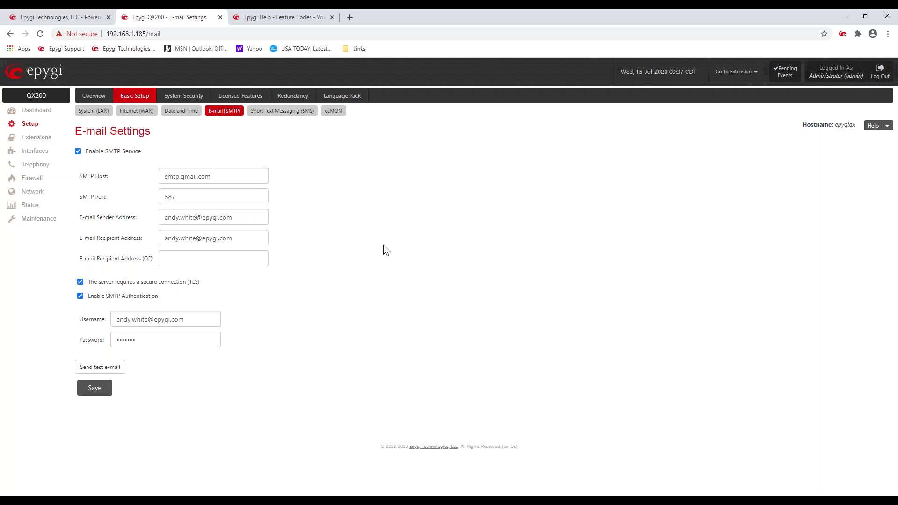
pyautogui.click(278, 115)
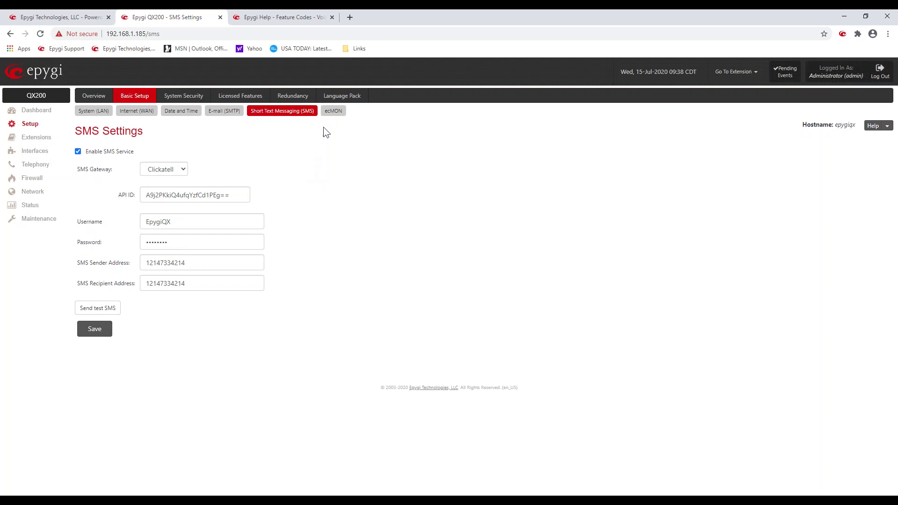
# Step: Check the enabled ecMON QX Monitoring server entry, then load the System Security settings page
pyautogui.click(333, 111)
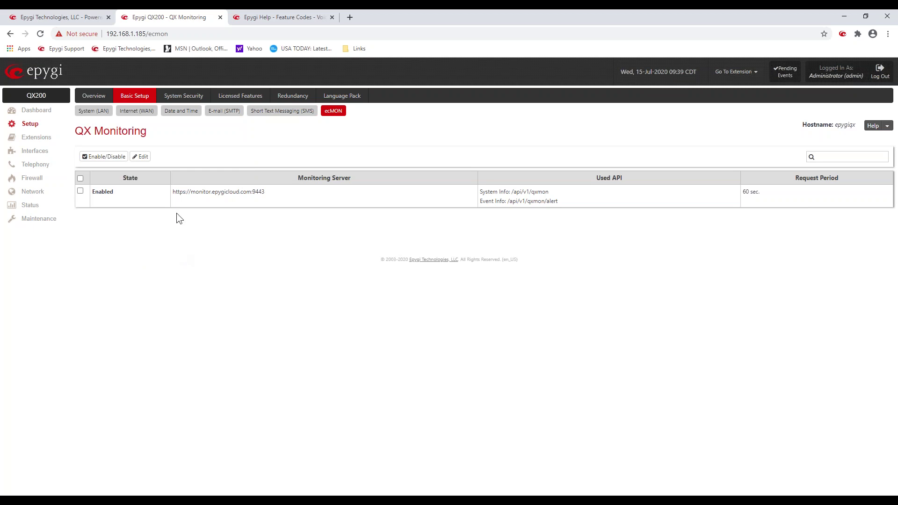
pyautogui.click(185, 95)
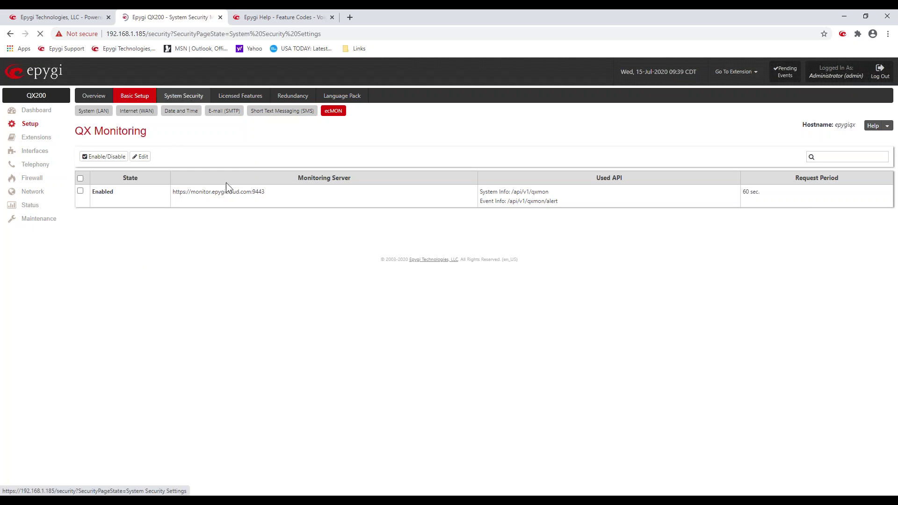
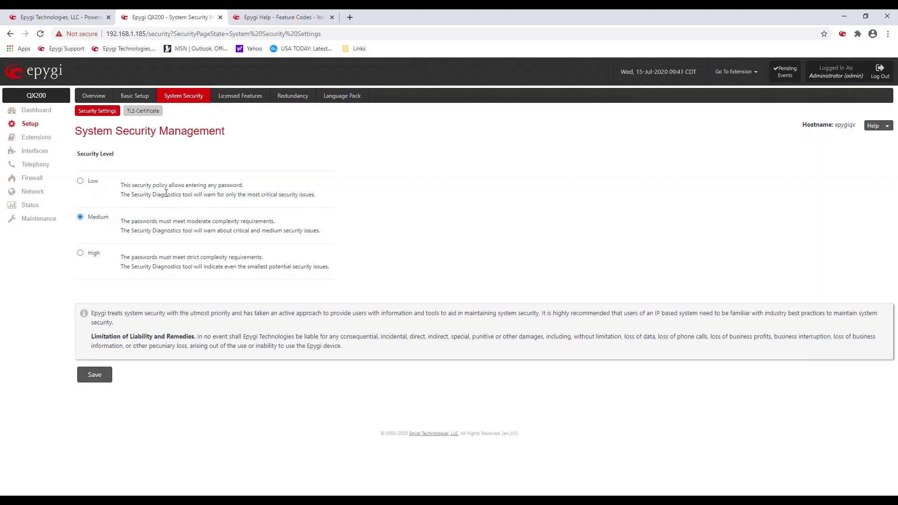
# Step: Show the Licensed Features page, where keys such as 3PCC, ACD and Barge-In are Activated
pyautogui.click(240, 96)
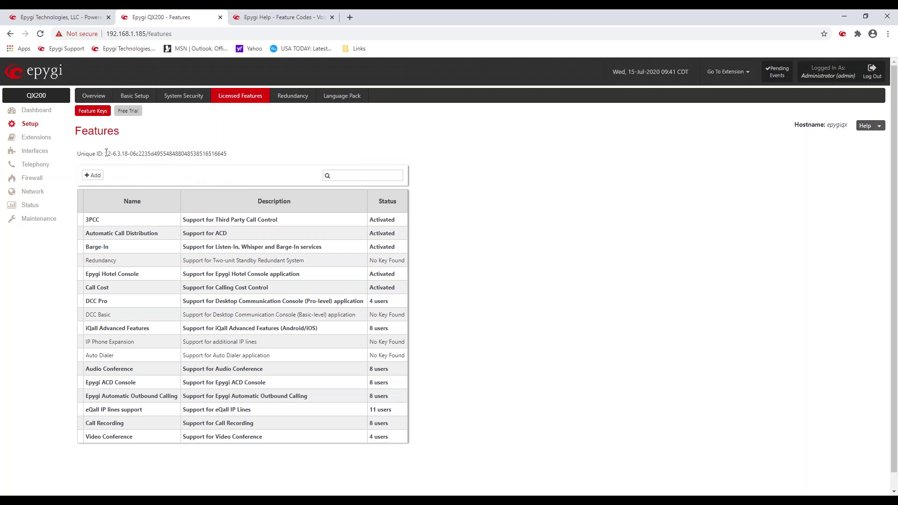
pyautogui.moveTo(106, 153); pyautogui.dragTo(225, 153)
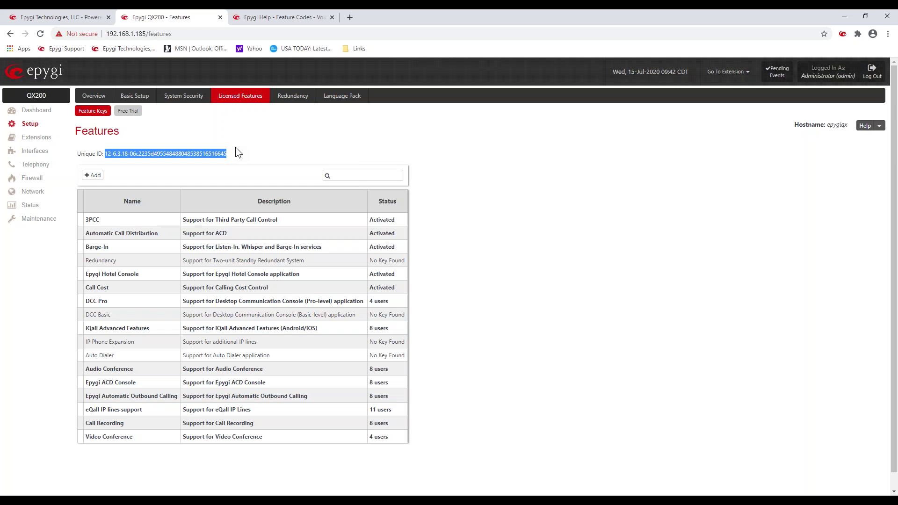
pyautogui.click(110, 218)
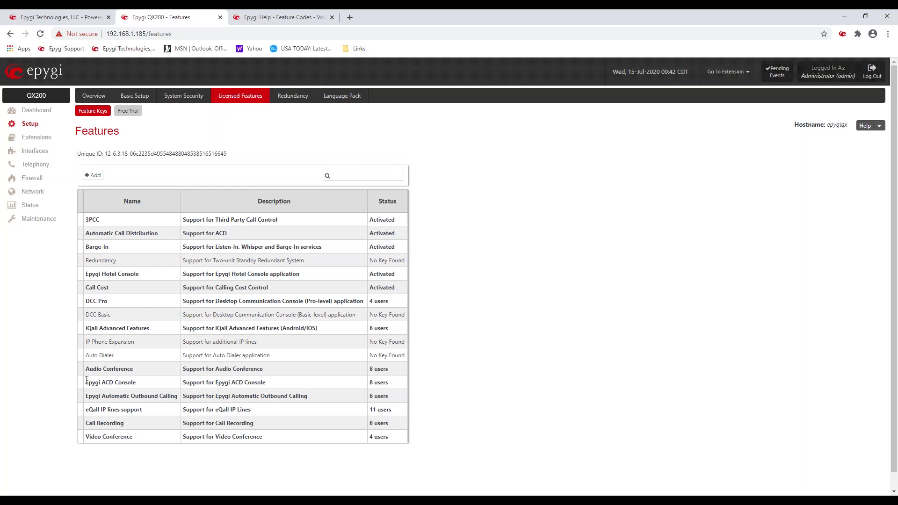
pyautogui.moveTo(87, 380); pyautogui.dragTo(136, 383)
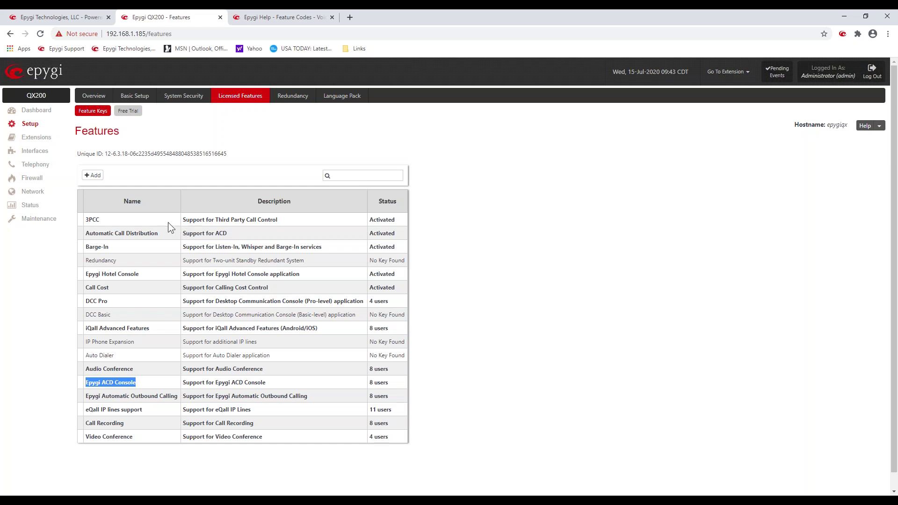
pyautogui.click(115, 249)
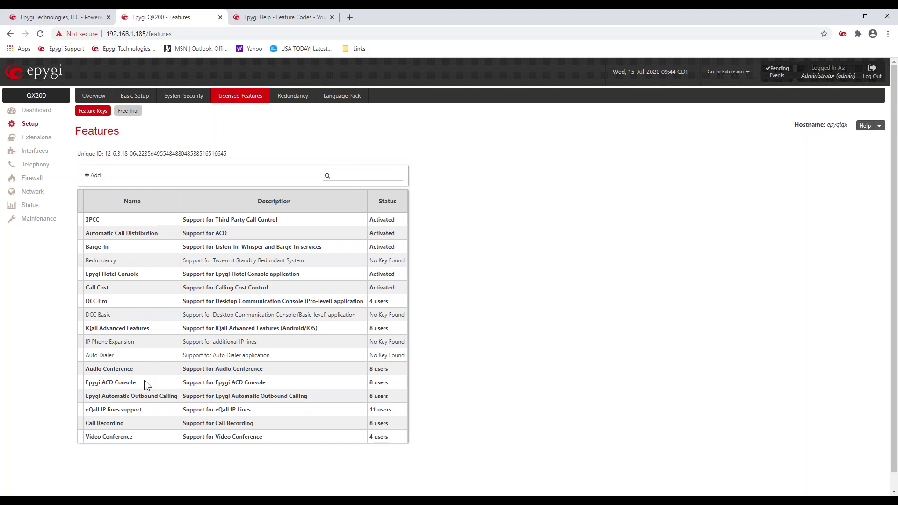
pyautogui.moveTo(101, 395); pyautogui.dragTo(185, 396)
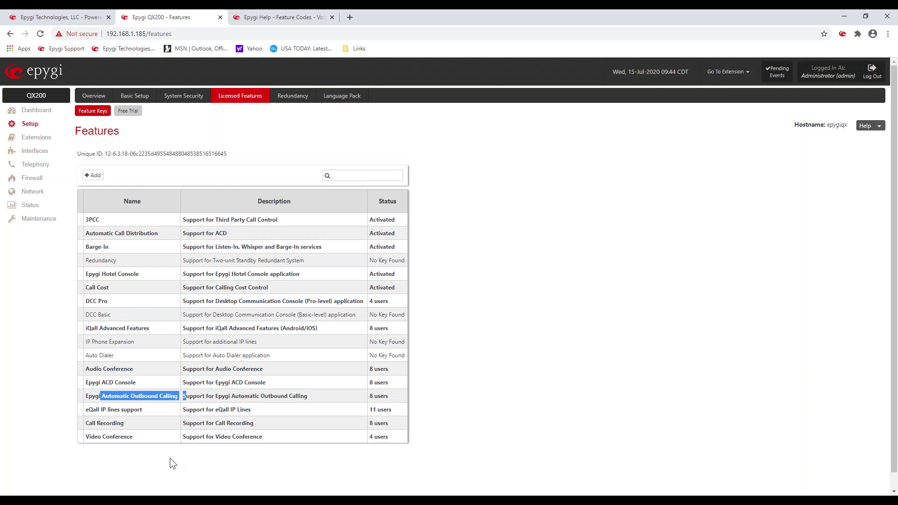
pyautogui.click(141, 415)
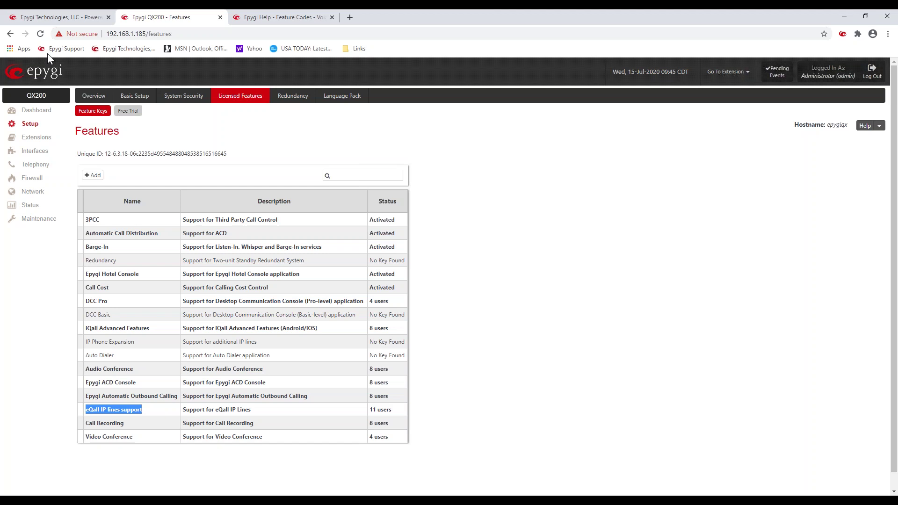
pyautogui.click(211, 135)
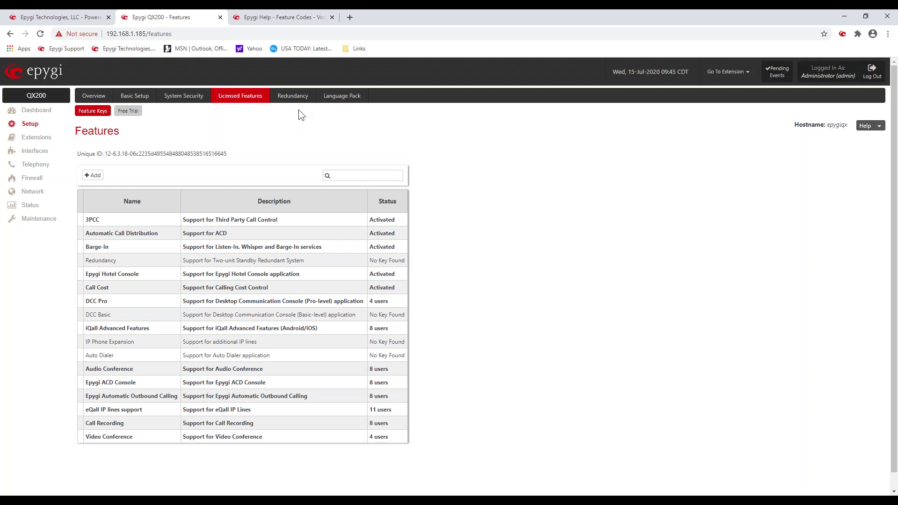
# Step: Look over the Redundancy and Language Pack pages, then go to the Extensions Overview
pyautogui.click(294, 96)
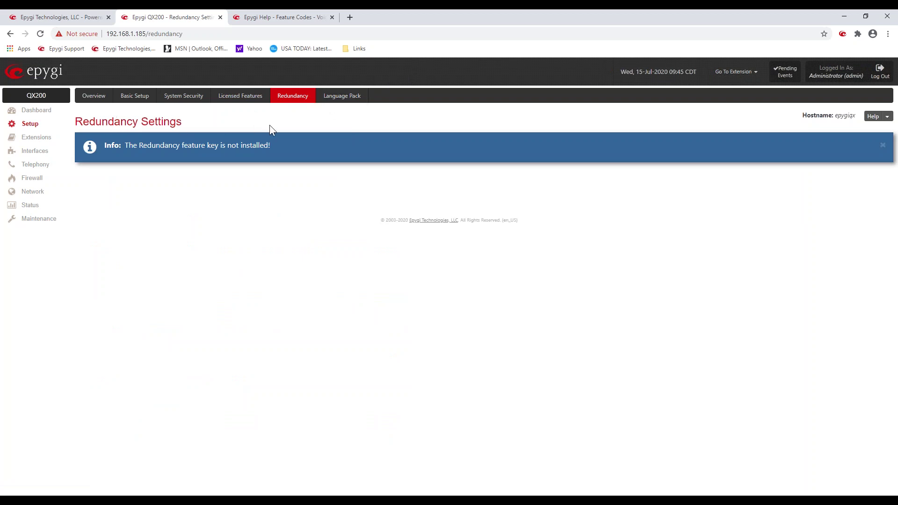
pyautogui.click(333, 98)
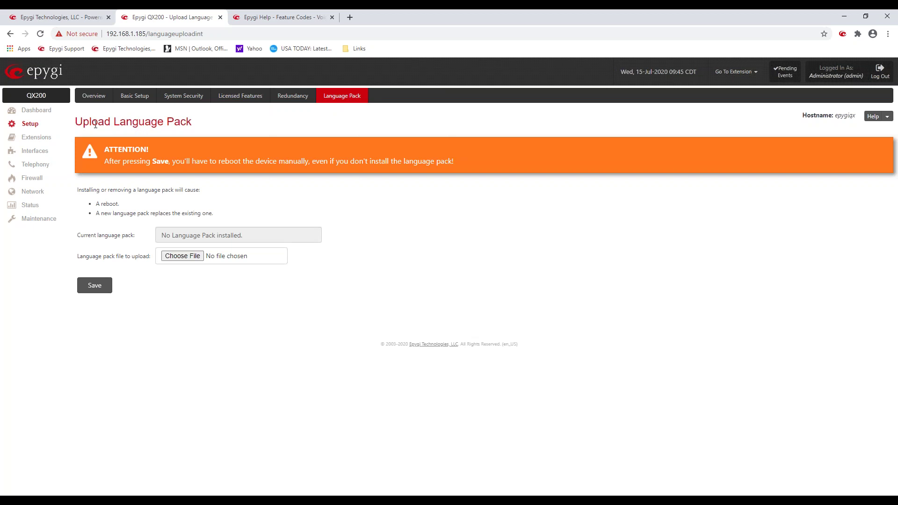
pyautogui.click(50, 140)
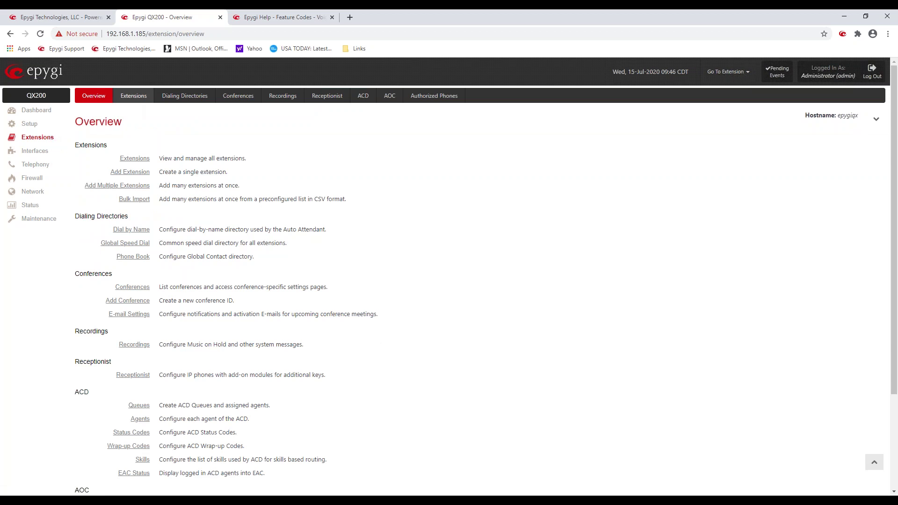
# Step: Display the Extensions Management table of 33 extensions with names, attached lines and SIP addresses
pyautogui.click(131, 102)
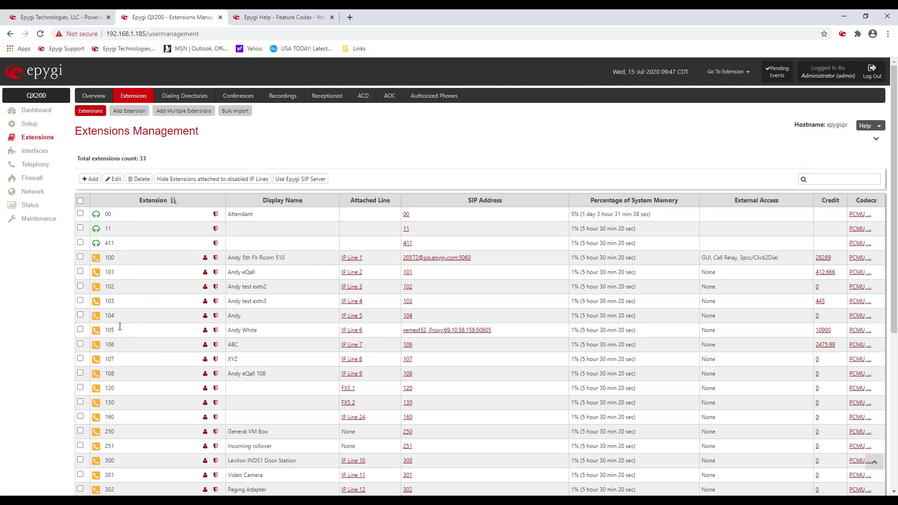
pyautogui.click(80, 202)
pyautogui.click(81, 213)
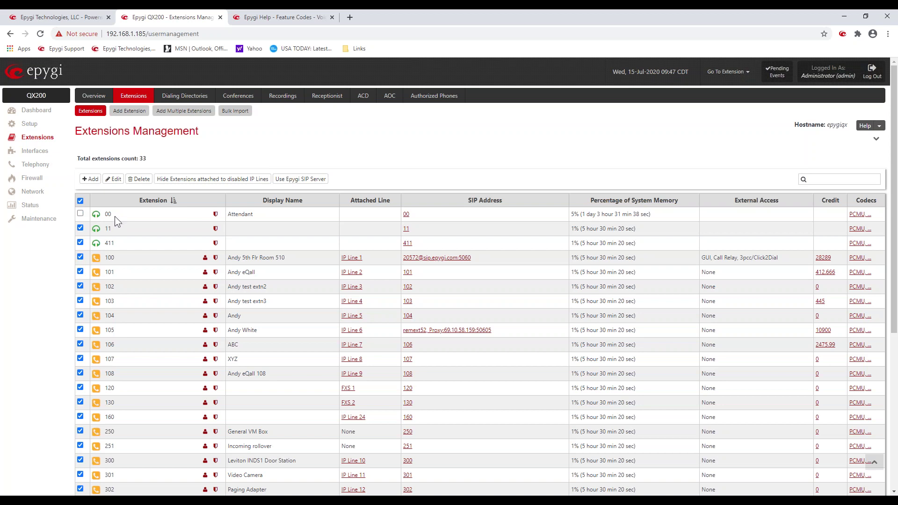
pyautogui.click(80, 201)
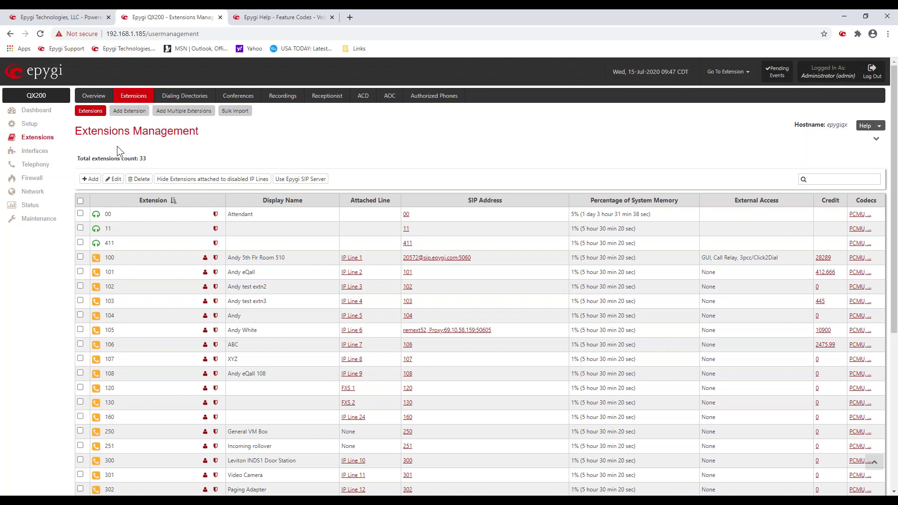
# Step: Add 10 User Extensions starting at 200, auto-attached to IP lines from line 1
pyautogui.click(186, 112)
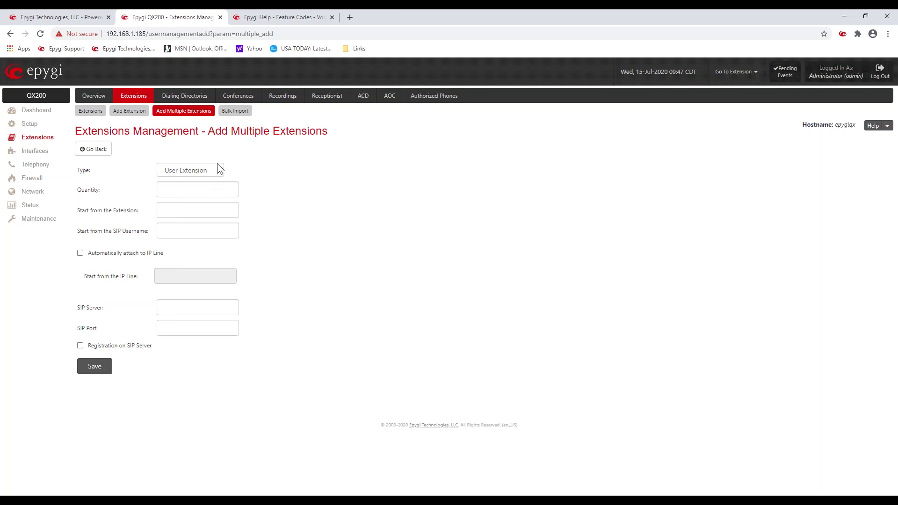
pyautogui.click(223, 172)
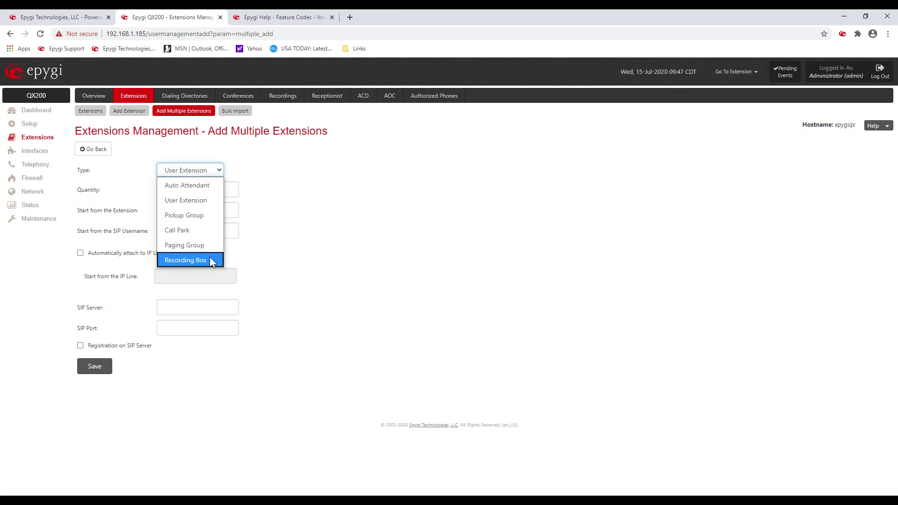
pyautogui.click(310, 187)
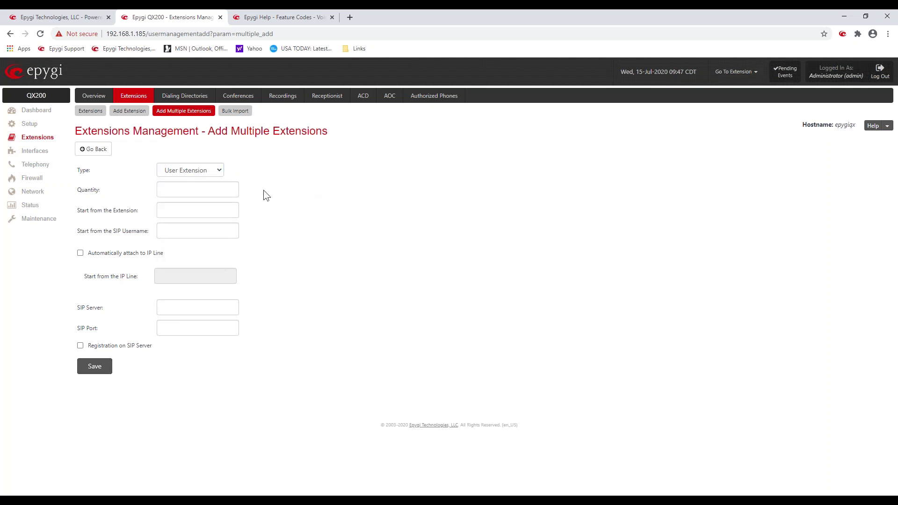
pyautogui.click(203, 192)
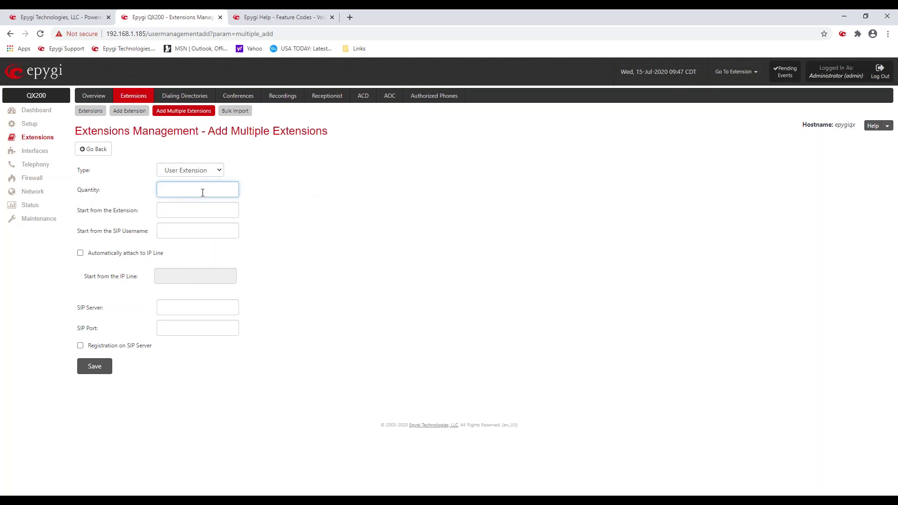
pyautogui.write('10')
pyautogui.click(217, 209)
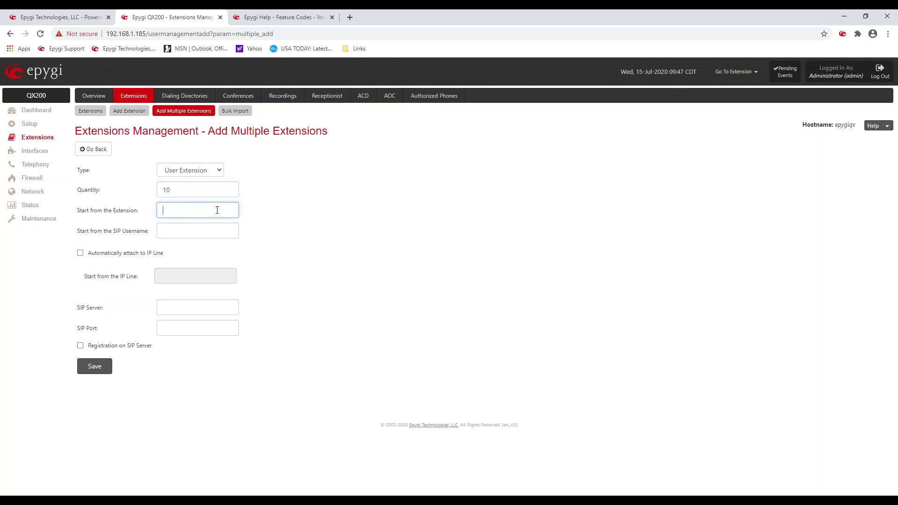
pyautogui.write('200')
pyautogui.click(81, 252)
pyautogui.click(171, 275)
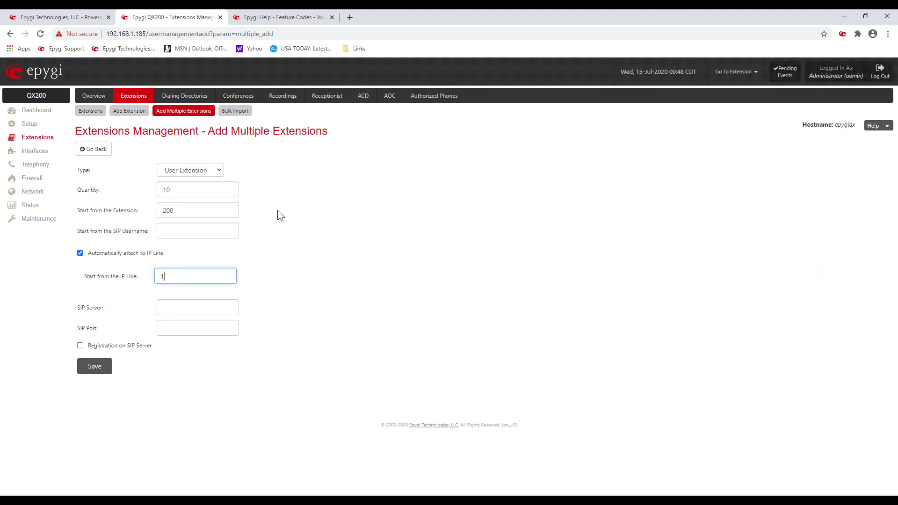
# Step: Back in the extensions list, look over the Pickup Group, Call Park and Paging Group rows
pyautogui.click(89, 110)
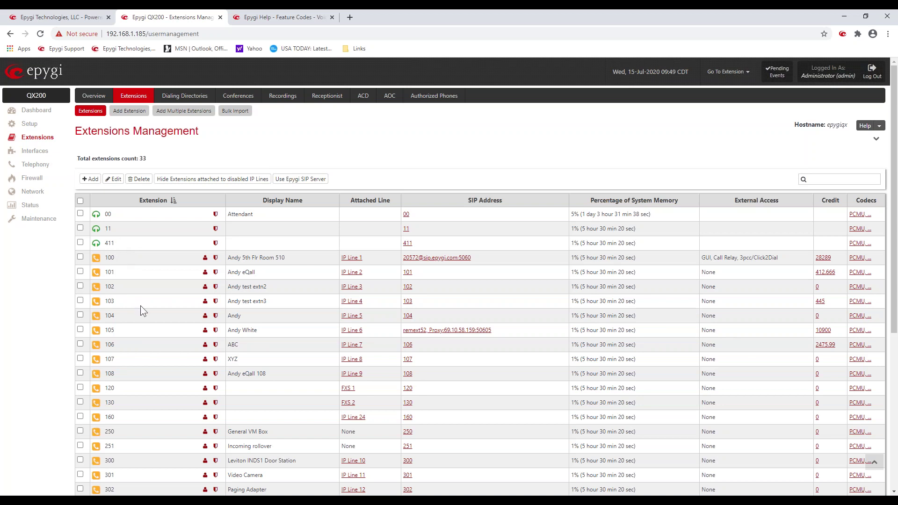
pyautogui.scroll(-5, 141, 306)
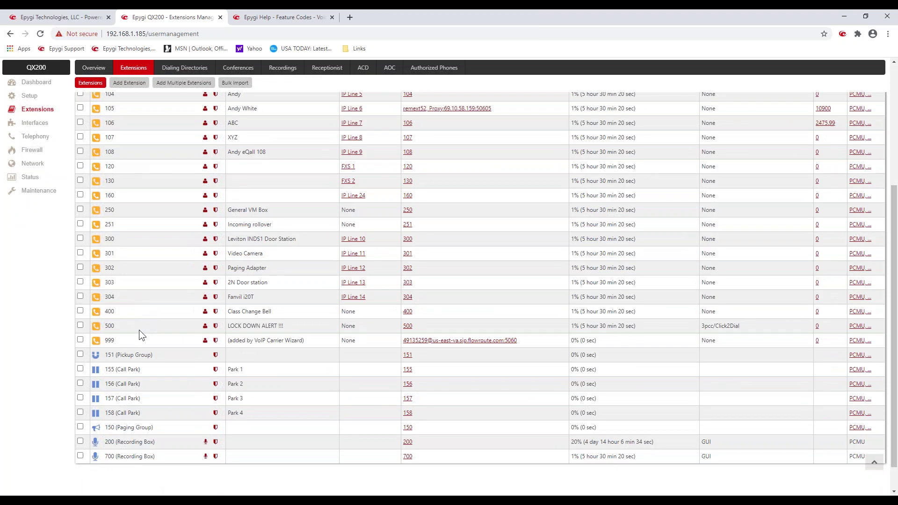
pyautogui.scroll(-1, 141, 327)
pyautogui.moveTo(150, 323); pyautogui.dragTo(122, 326)
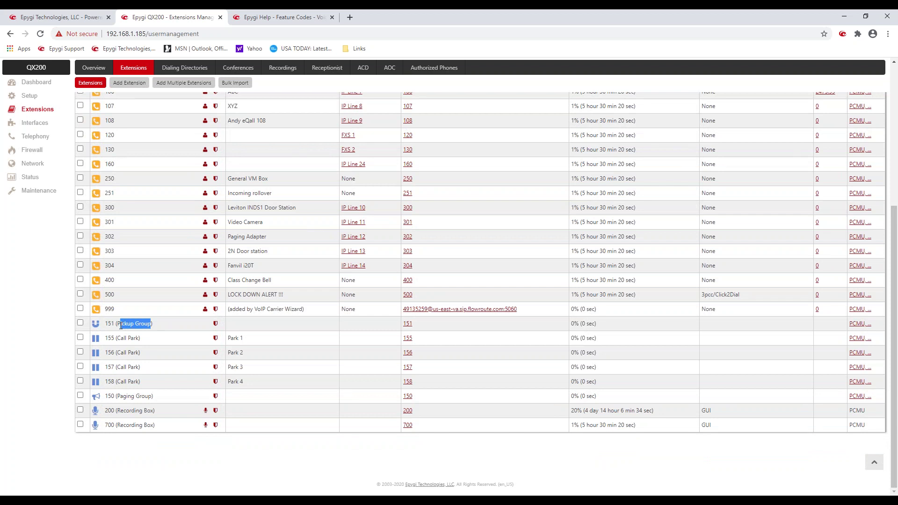
pyautogui.click(160, 238)
pyautogui.scroll(6, 156, 232)
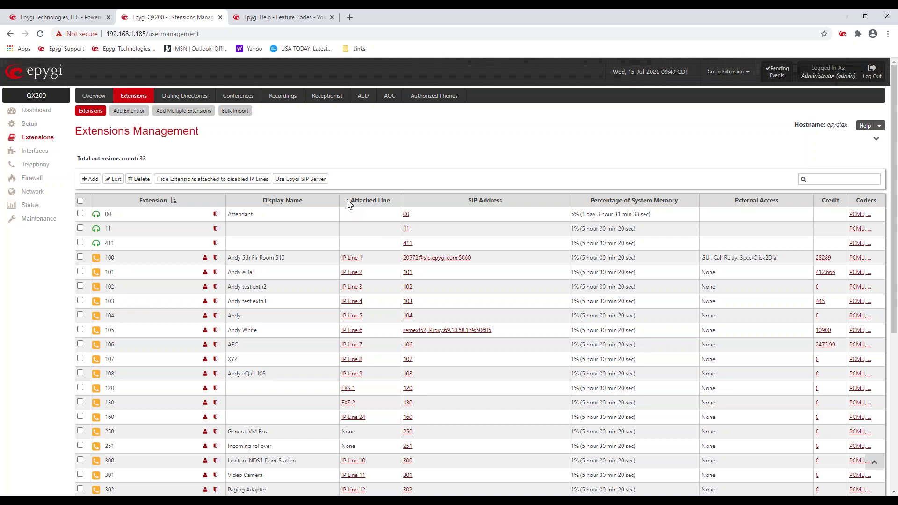
pyautogui.moveTo(347, 199); pyautogui.dragTo(390, 200)
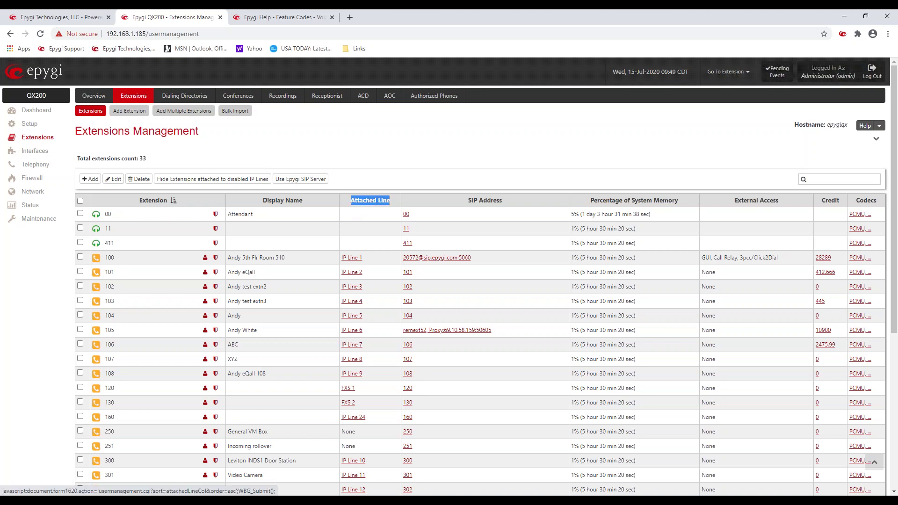
pyautogui.click(378, 266)
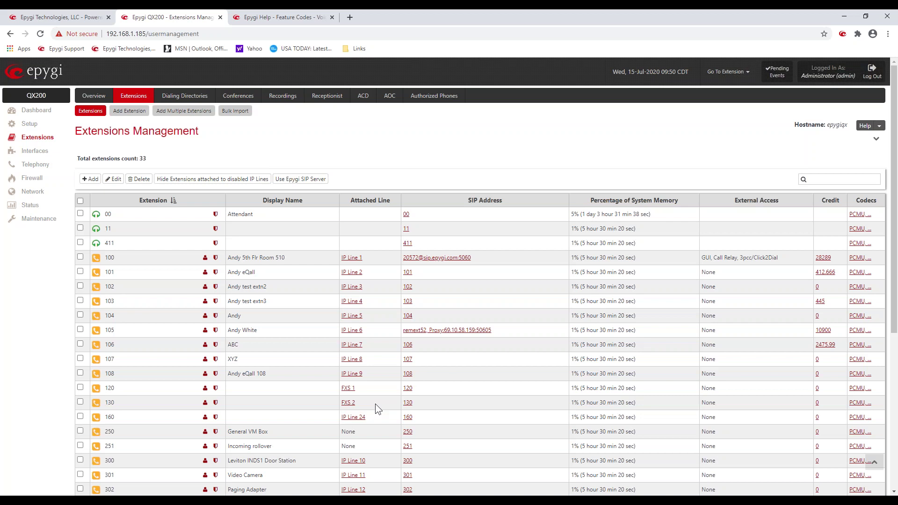
pyautogui.scroll(-3, 375, 404)
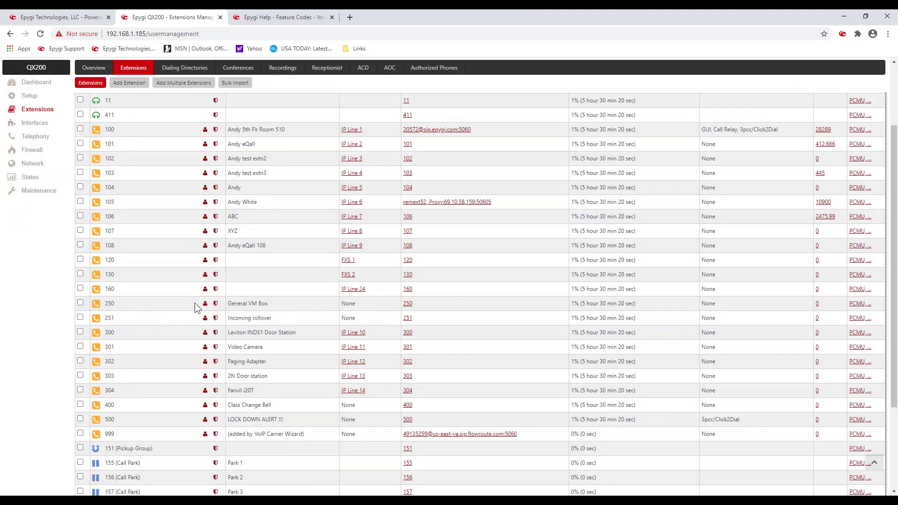
pyautogui.moveTo(268, 304); pyautogui.dragTo(248, 305)
pyautogui.doubleClick(349, 304)
pyautogui.scroll(3, 552, 304)
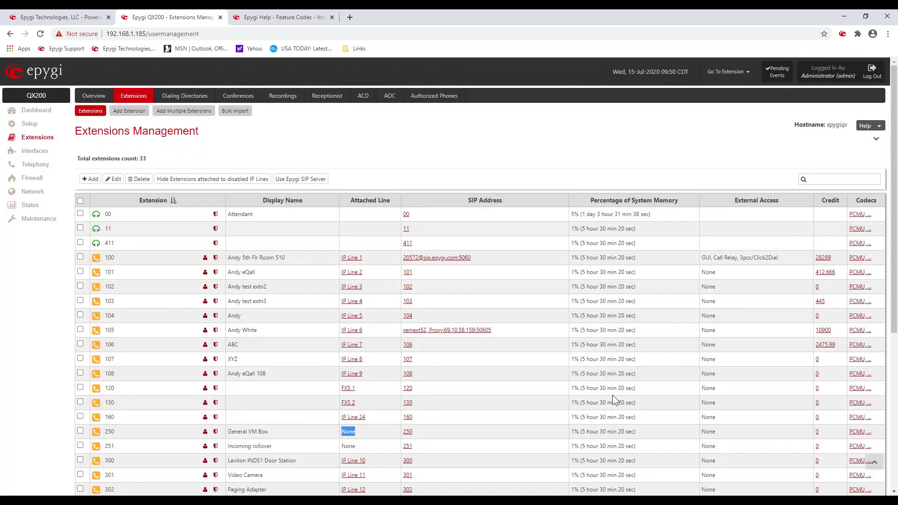
pyautogui.moveTo(635, 388); pyautogui.dragTo(571, 388)
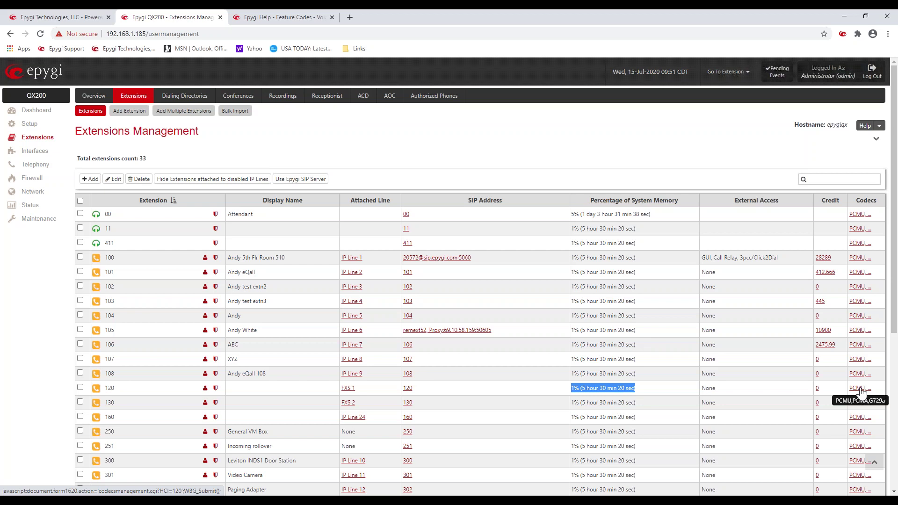
# Step: Open extension 120's Codecs page and confirm G.711u is the preferred codec
pyautogui.click(862, 392)
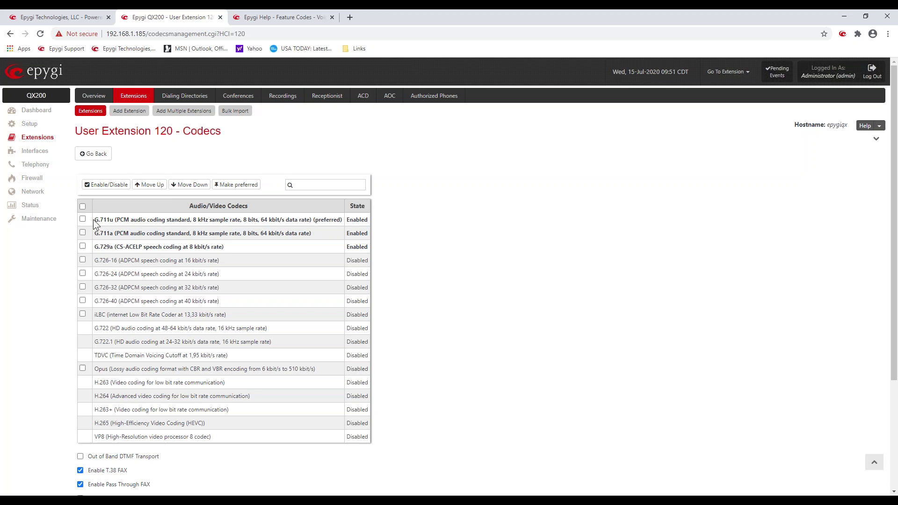
pyautogui.moveTo(94, 219); pyautogui.dragTo(100, 219)
pyautogui.doubleClick(330, 220)
pyautogui.click(466, 332)
pyautogui.scroll(-3, 466, 332)
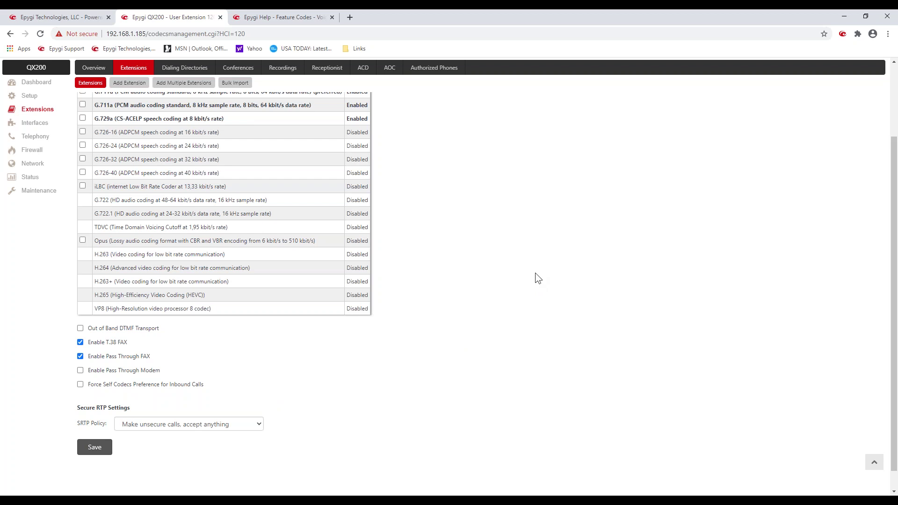
pyautogui.scroll(3, 426, 299)
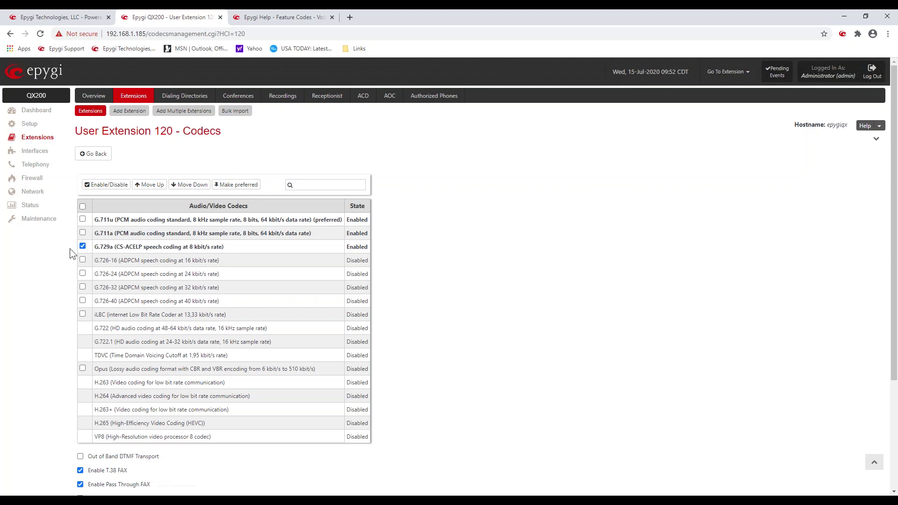
pyautogui.click(83, 245)
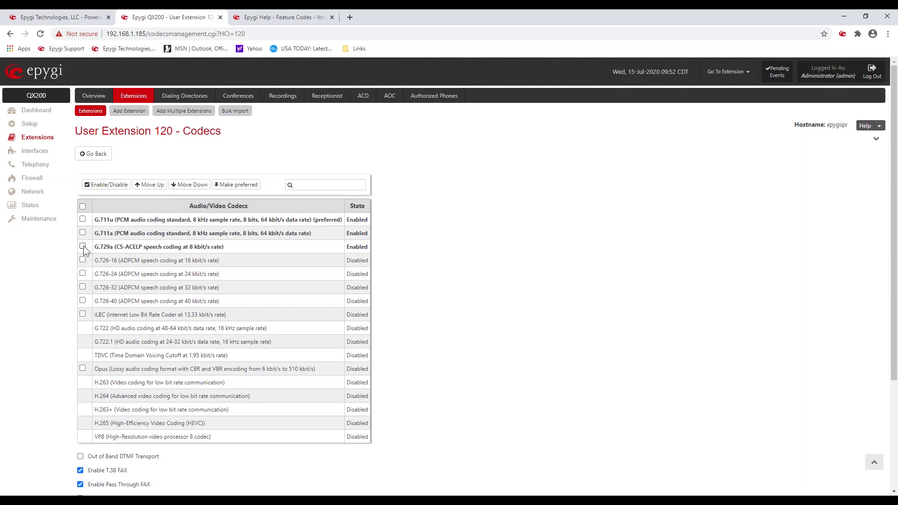
# Step: Return to the Extensions Management table, still listing 33 extensions
pyautogui.click(93, 154)
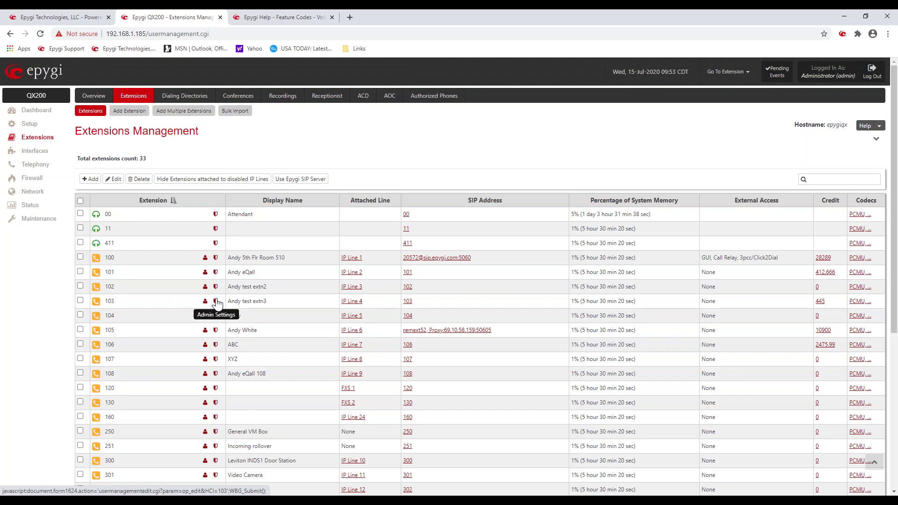
# Step: Review extension 103's display name, password and attached line, keeping IP Line 4
pyautogui.click(216, 301)
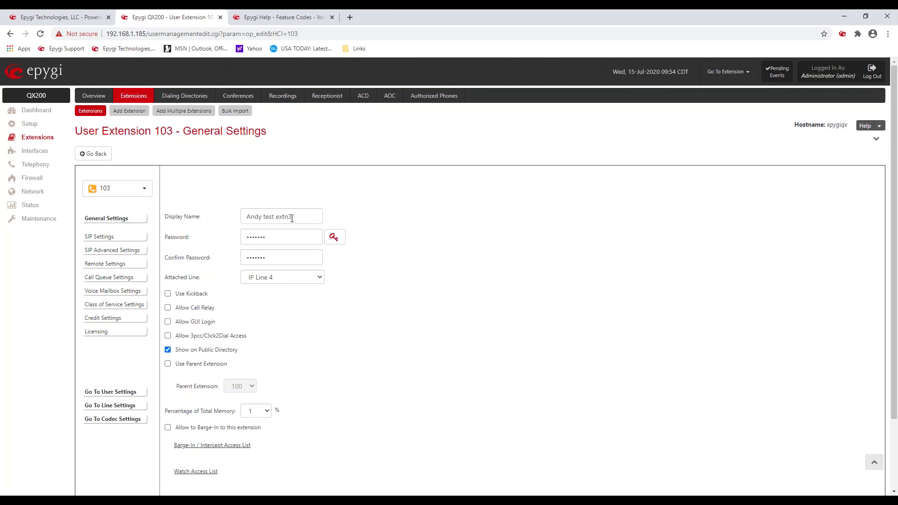
pyautogui.moveTo(297, 211); pyautogui.dragTo(242, 219)
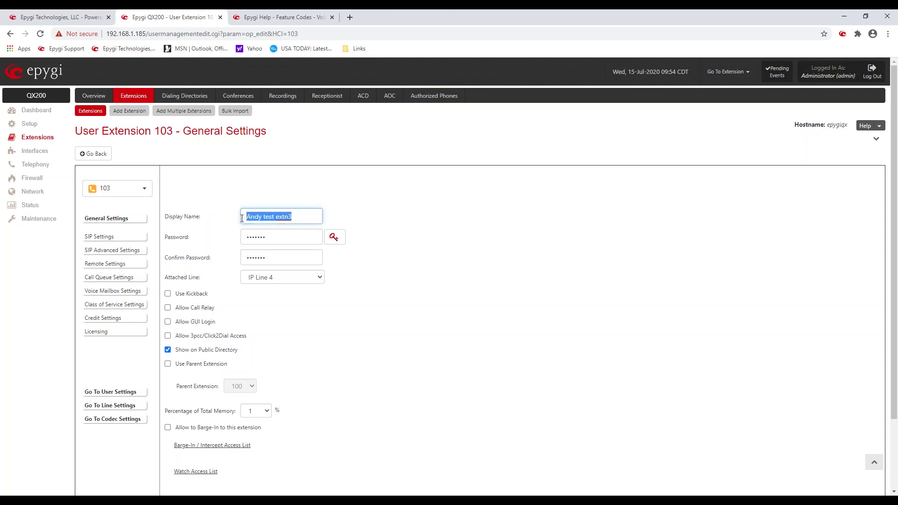
pyautogui.click(234, 174)
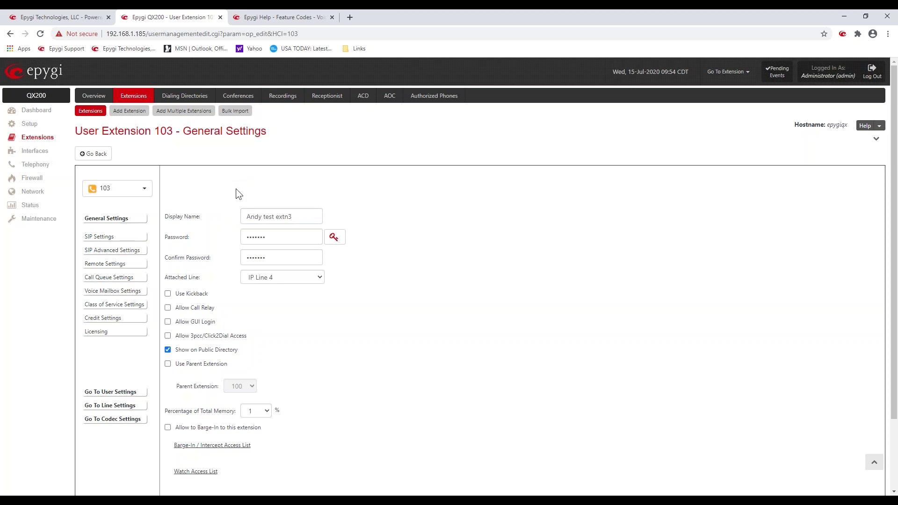
pyautogui.moveTo(271, 237); pyautogui.dragTo(234, 237)
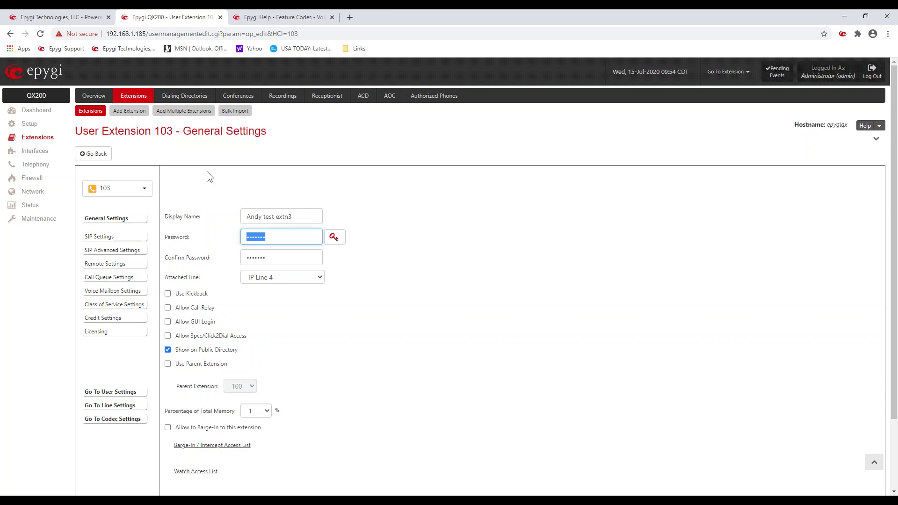
pyautogui.click(216, 181)
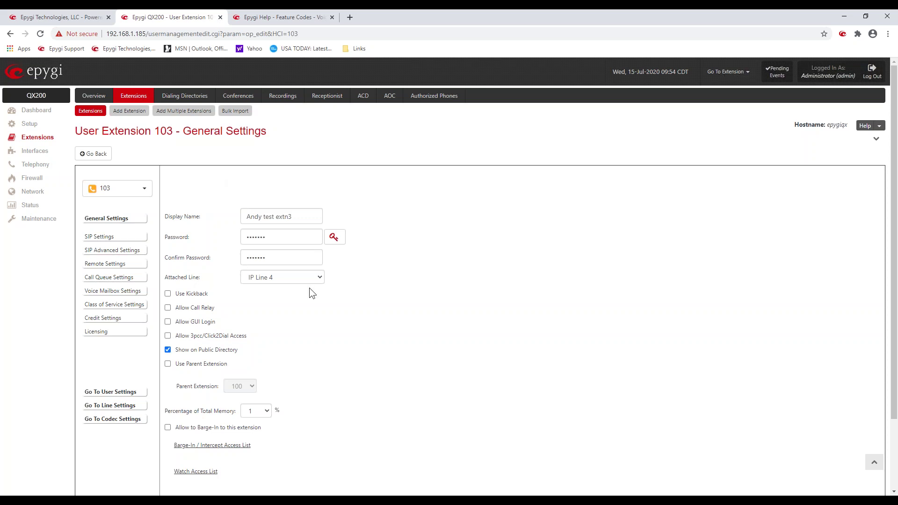
pyautogui.click(321, 276)
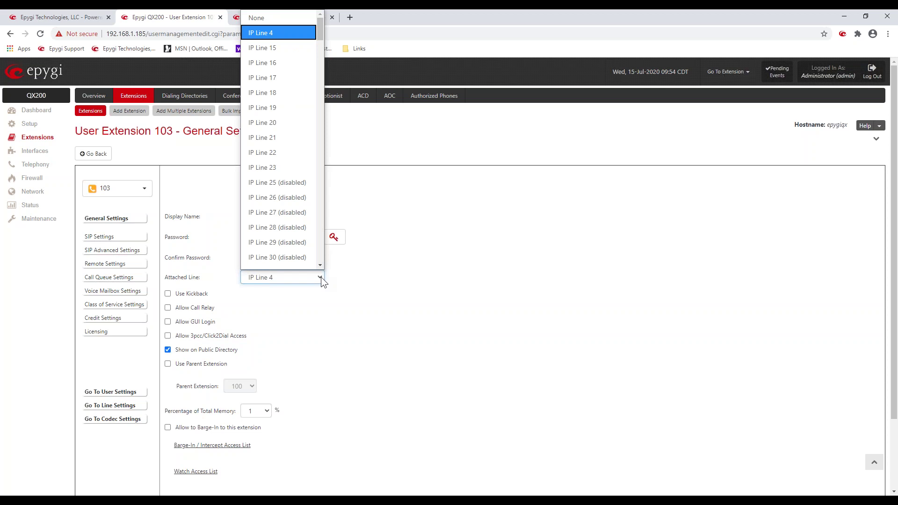
pyautogui.click(367, 270)
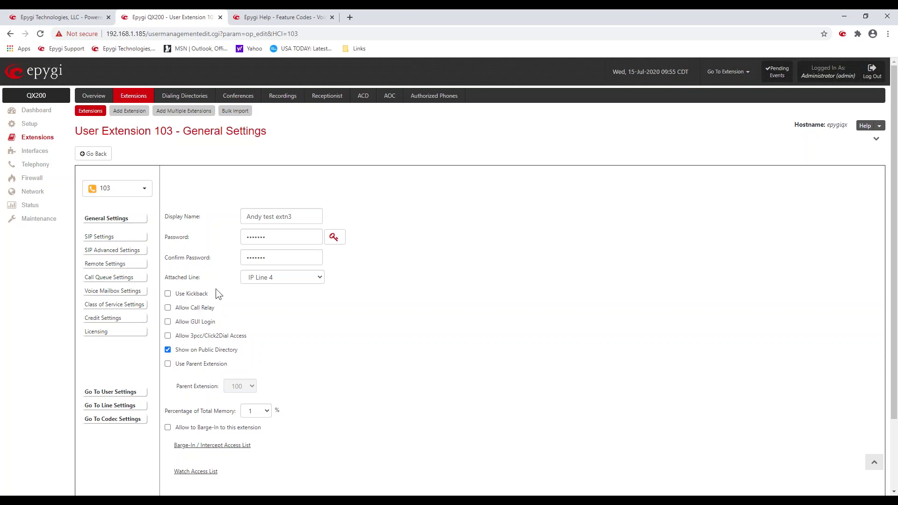
# Step: Enable the Use Kickback option in extension 103's General Settings
pyautogui.moveTo(207, 293); pyautogui.dragTo(177, 298)
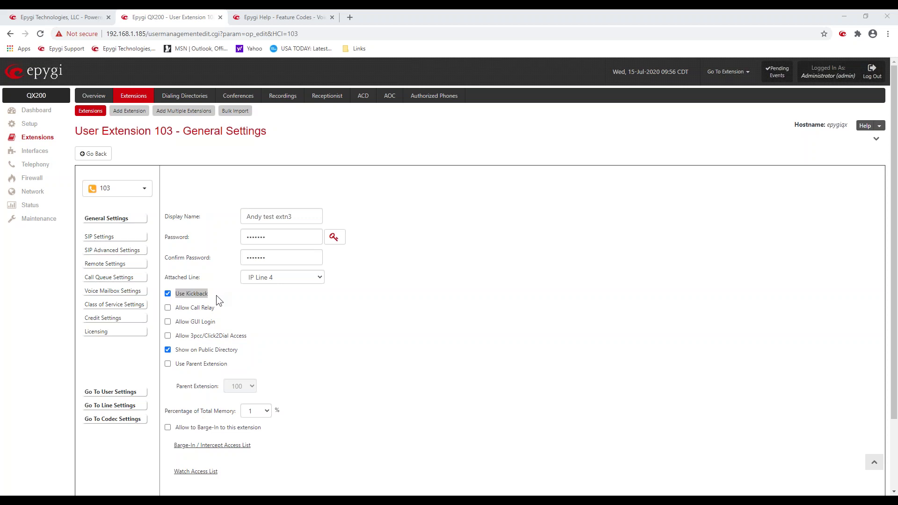
# Step: Tick Allow Call Relay for extension 103, alongside Use Kickback
pyautogui.click(168, 307)
pyautogui.moveTo(175, 309); pyautogui.dragTo(216, 310)
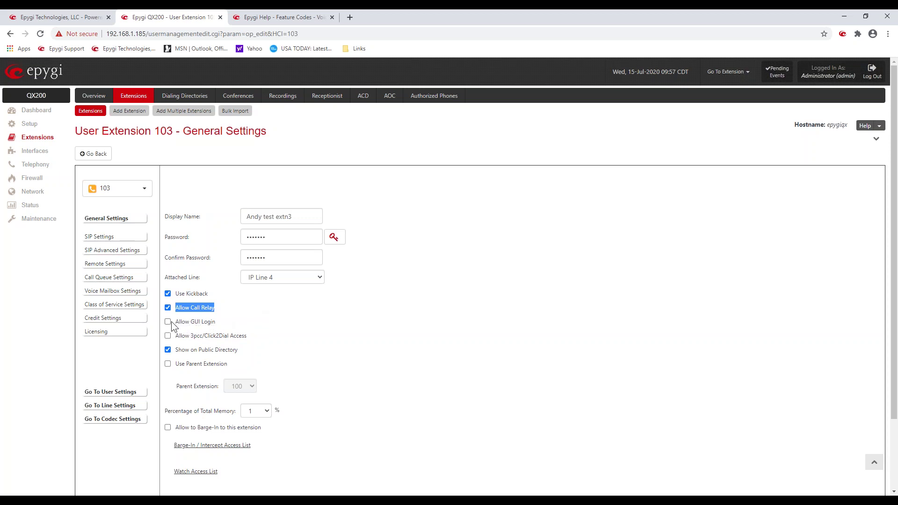
# Step: Tick Allow GUI Login and Allow 3pcc/Click2Dial Access for extension 103, keeping Show on Public Directory ticked
pyautogui.moveTo(174, 322); pyautogui.dragTo(215, 330)
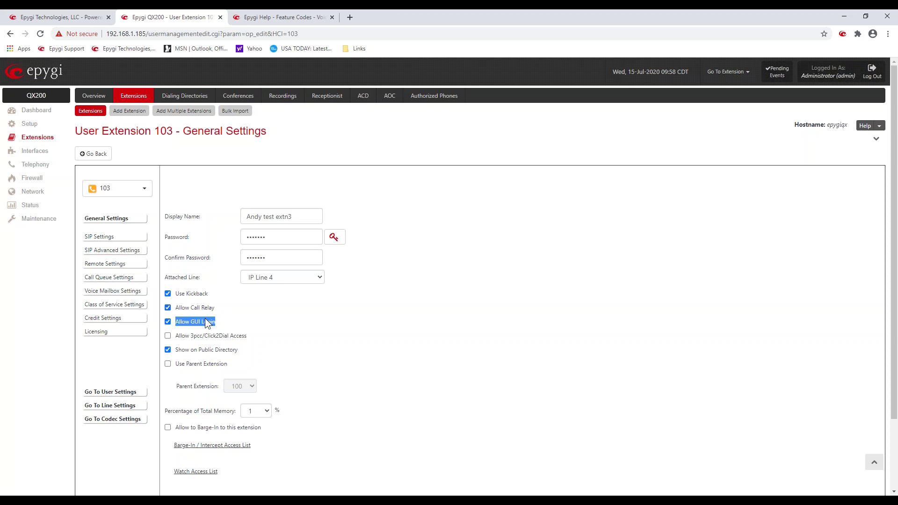
pyautogui.moveTo(176, 338); pyautogui.dragTo(254, 340)
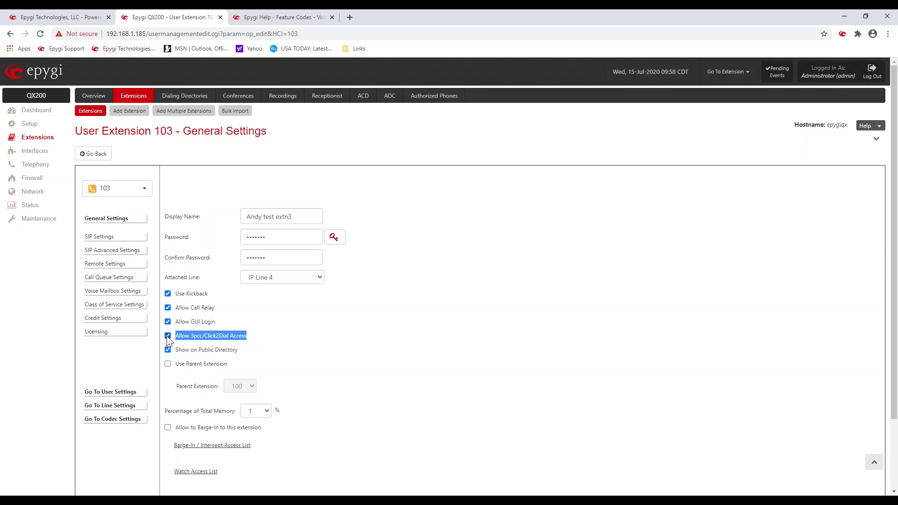
pyautogui.click(180, 355)
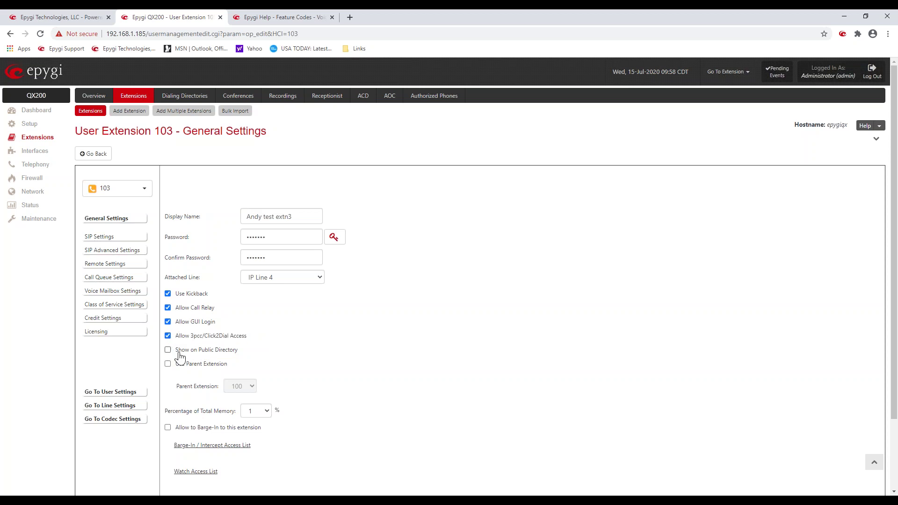
pyautogui.moveTo(179, 356); pyautogui.dragTo(231, 357)
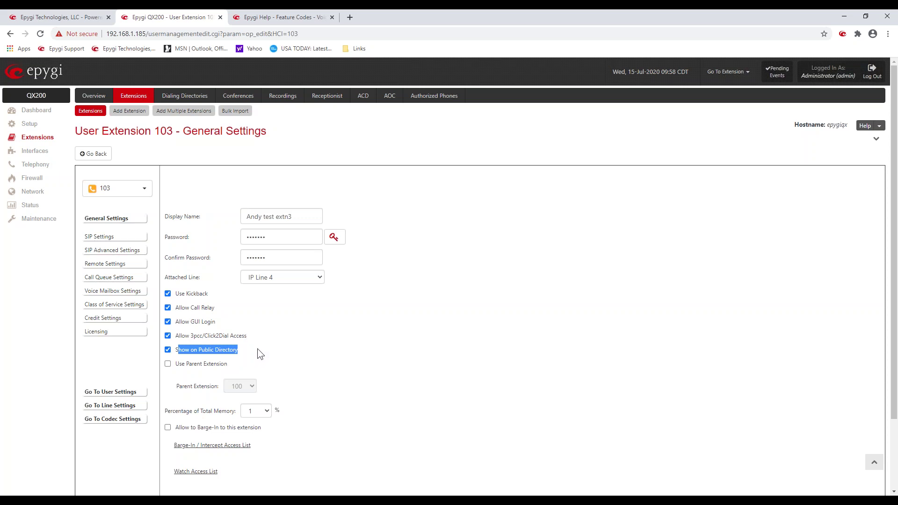
pyautogui.click(255, 350)
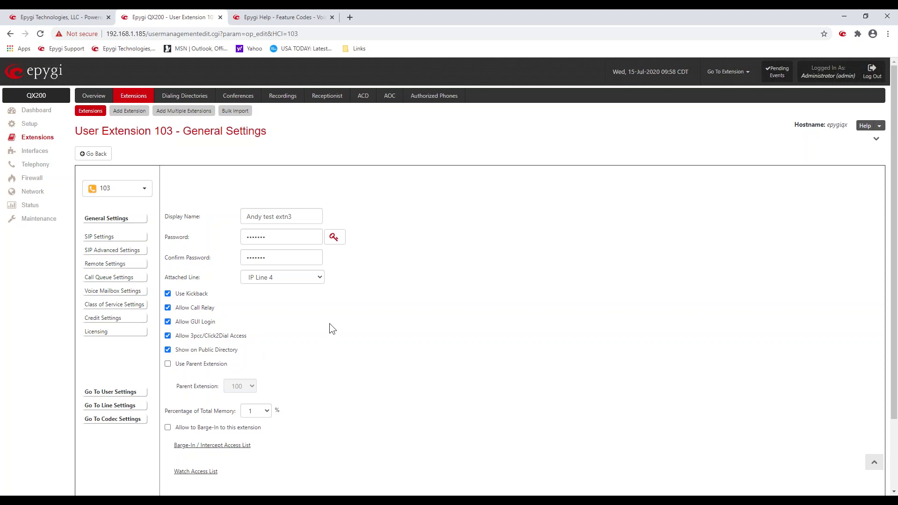
# Step: Tick Use Parent Extension for extension 103 and choose 100 as its parent, leaving memory at 1%
pyautogui.click(167, 364)
pyautogui.click(252, 386)
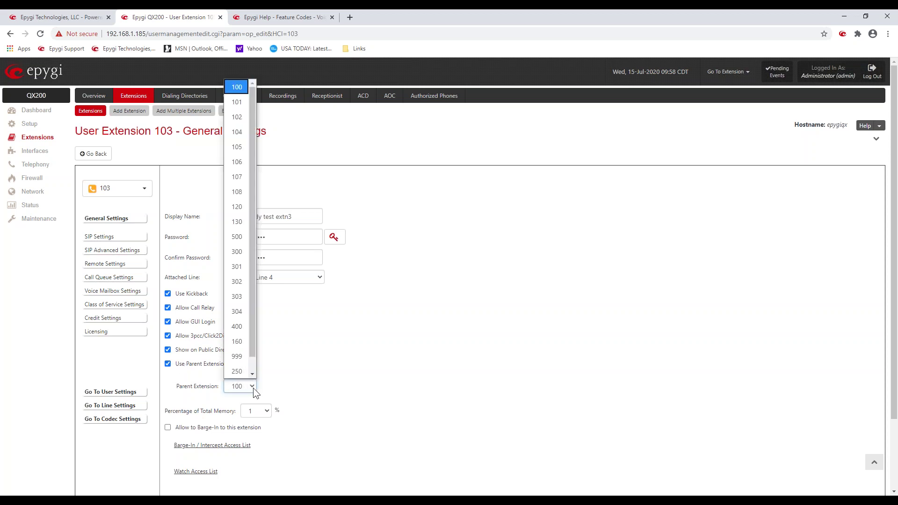
pyautogui.click(291, 374)
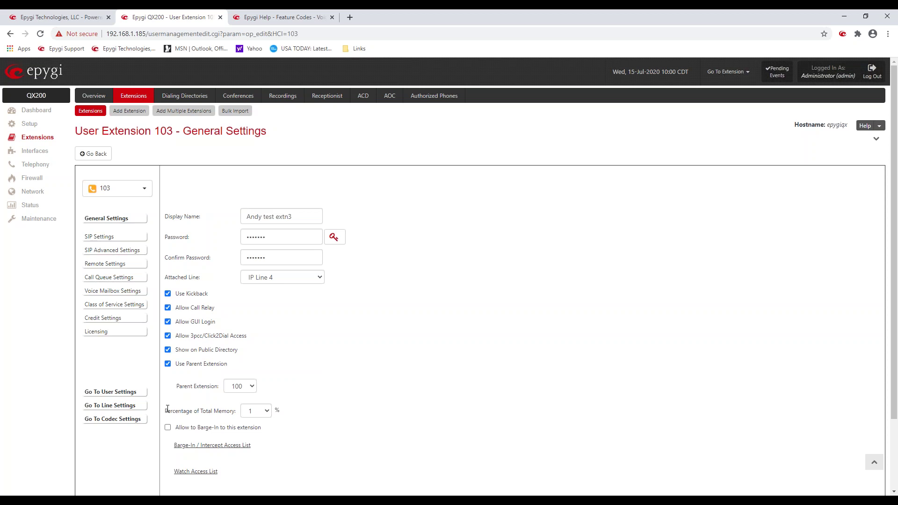
pyautogui.moveTo(164, 411); pyautogui.dragTo(232, 422)
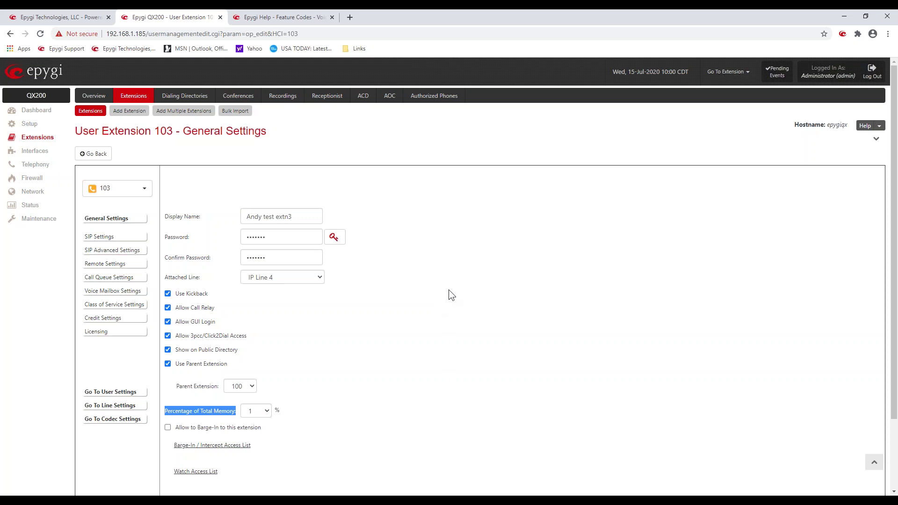
# Step: Go back to Extensions Management and scroll to pickup group 151, call parks 155–158 and paging group 150
pyautogui.click(104, 157)
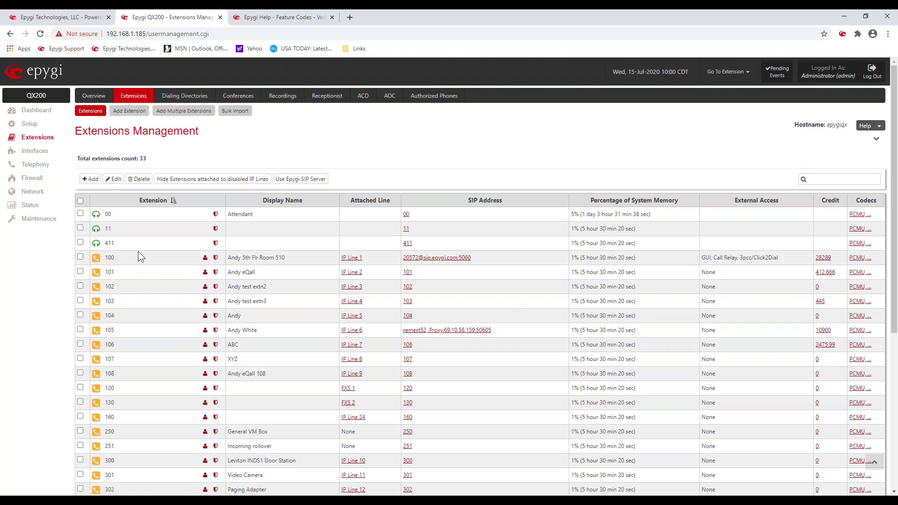
pyautogui.scroll(-3, 138, 251)
pyautogui.scroll(-3, 136, 251)
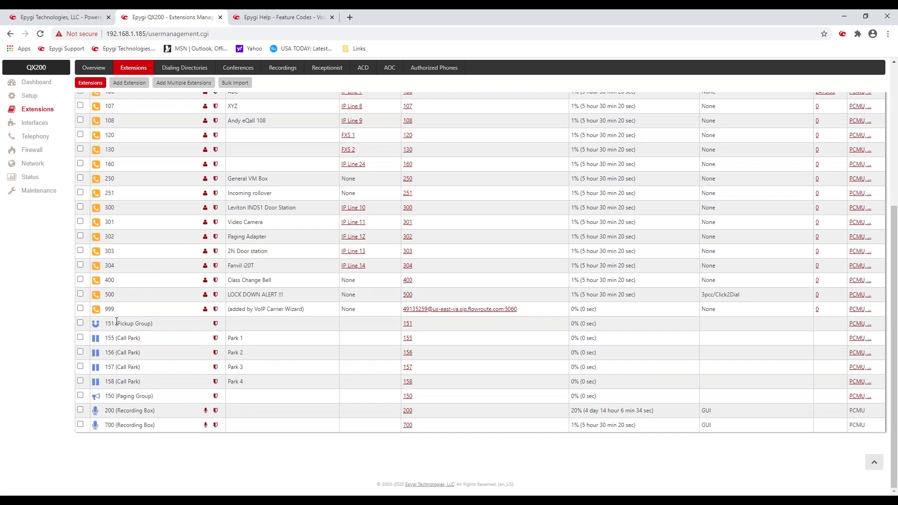
# Step: Open Pickup Group 151's extension list, showing 100, 101, 102 and 106 enabled
pyautogui.click(215, 324)
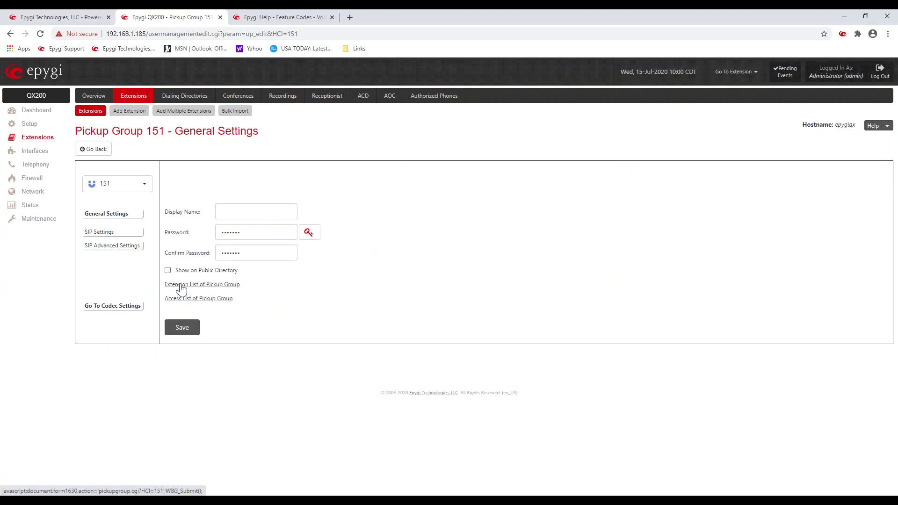
pyautogui.click(181, 286)
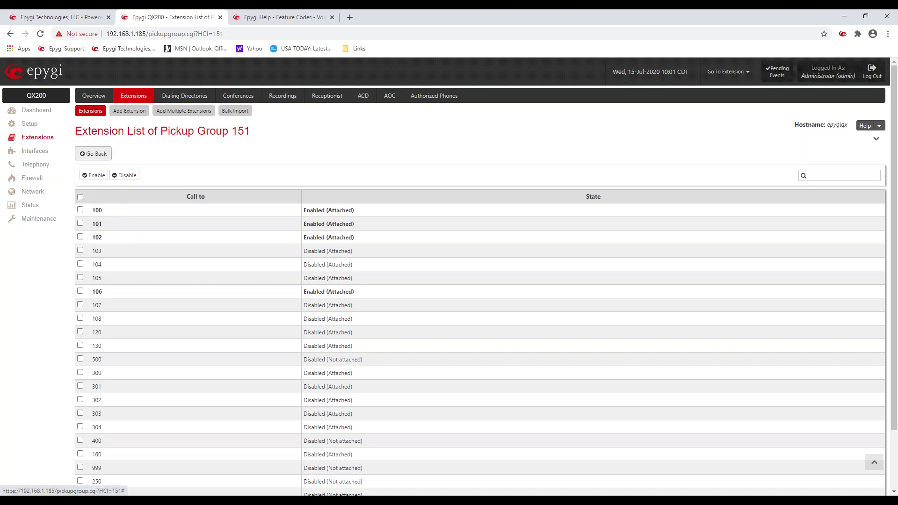
# Step: Return to the Extensions Management list and point out call park 156 among Park 1–Park 4
pyautogui.click(93, 153)
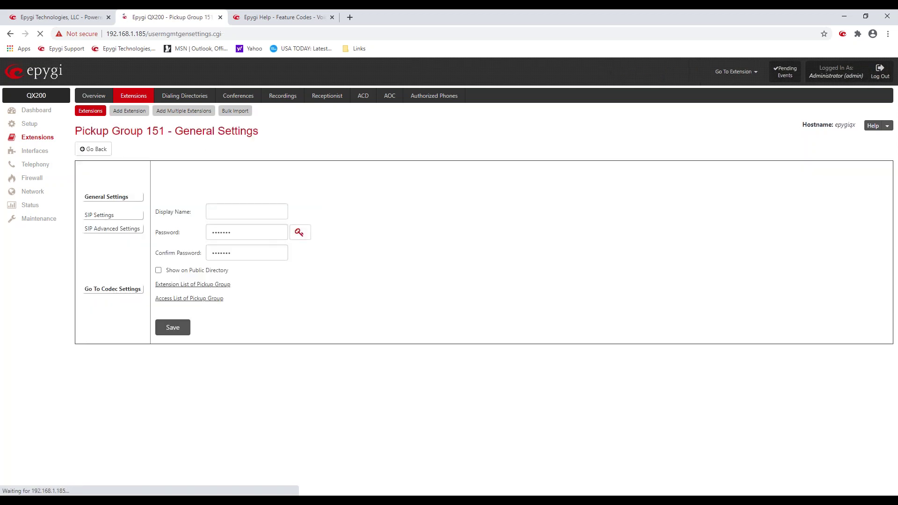
pyautogui.click(85, 113)
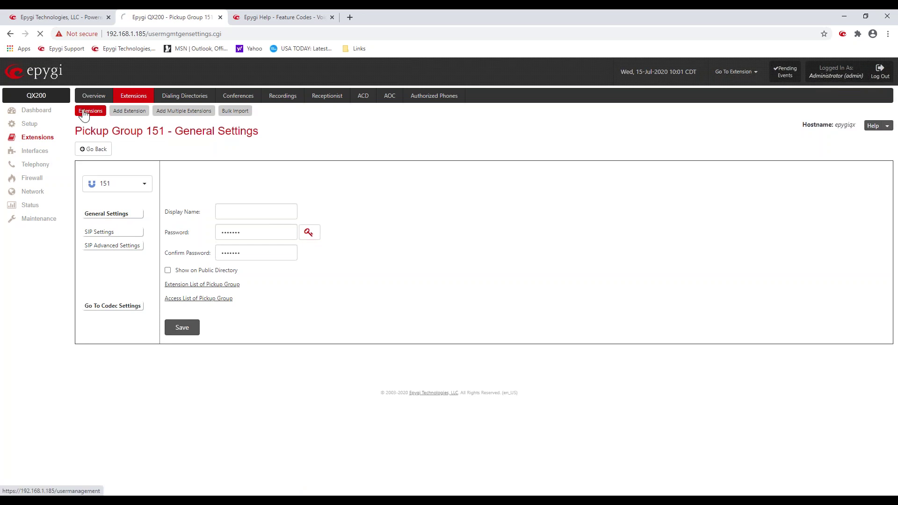
pyautogui.scroll(-10, 180, 304)
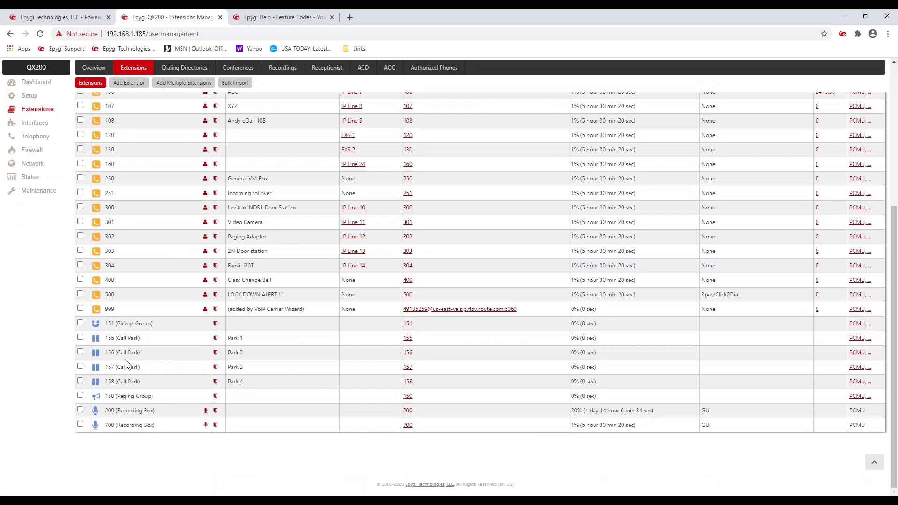
pyautogui.moveTo(113, 352); pyautogui.dragTo(144, 353)
pyautogui.click(161, 350)
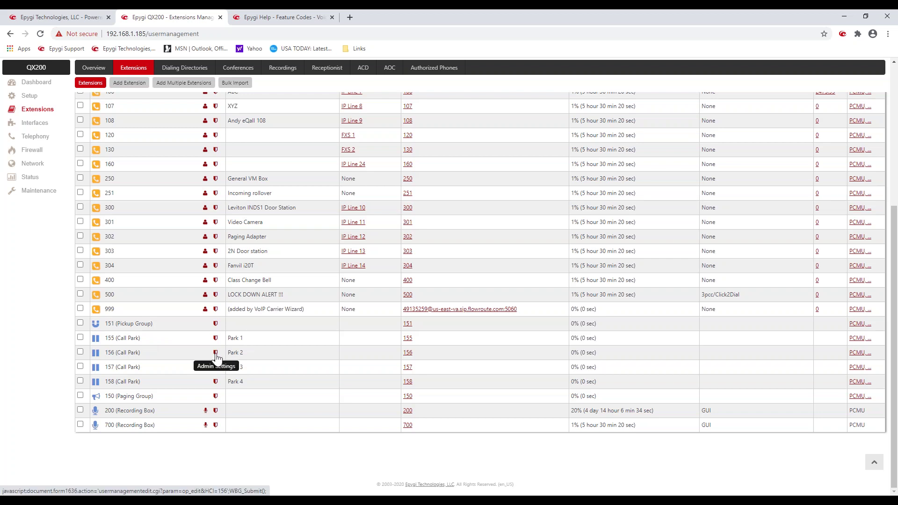
# Step: Open Call Park 156's General Settings, showing display name Park 2 and a 900-second retrieve timeout
pyautogui.click(216, 355)
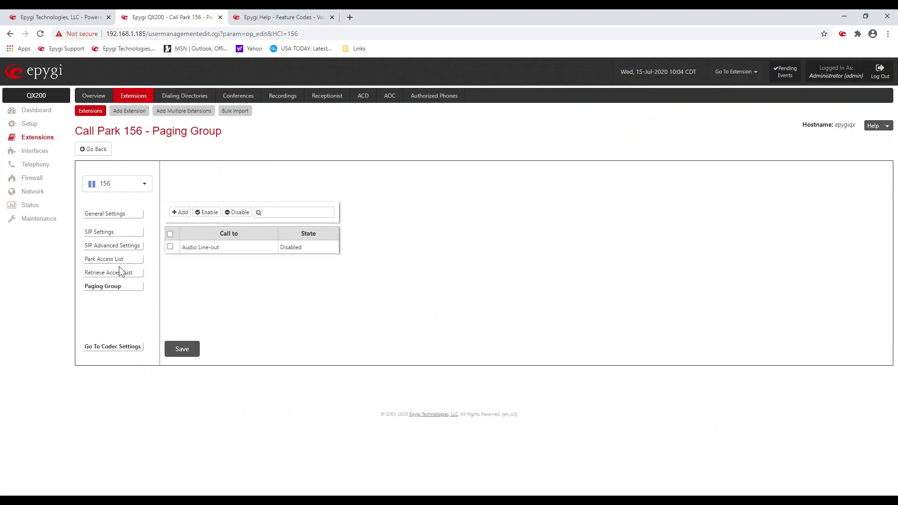
pyautogui.click(107, 219)
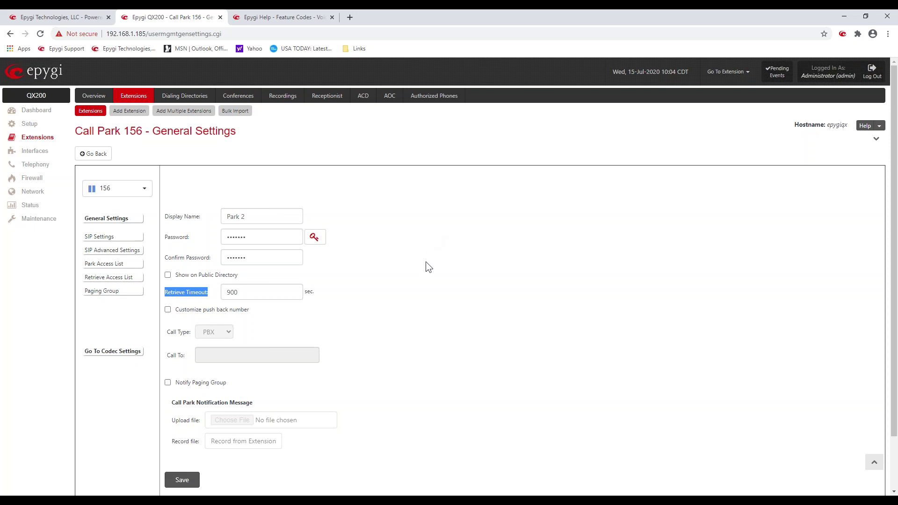
# Step: Toggle Call Park 156's customized push back number on and back off
pyautogui.click(168, 309)
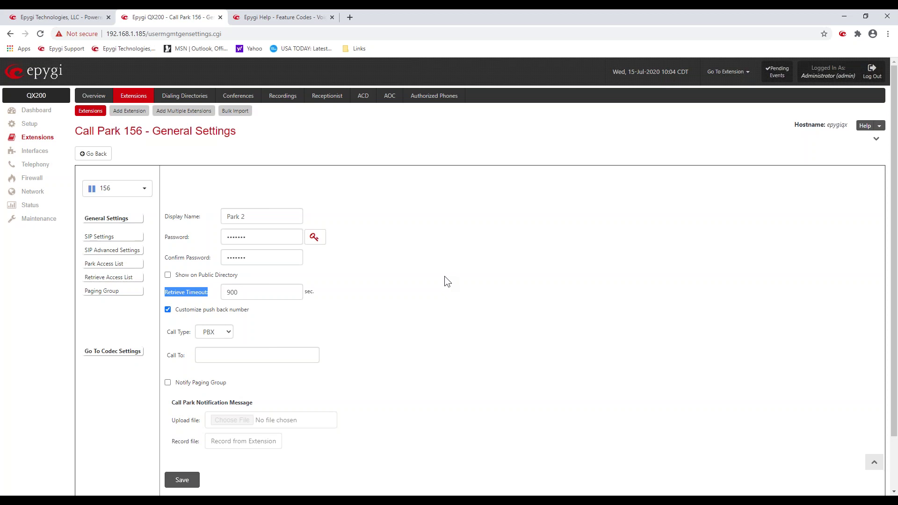
pyautogui.click(282, 337)
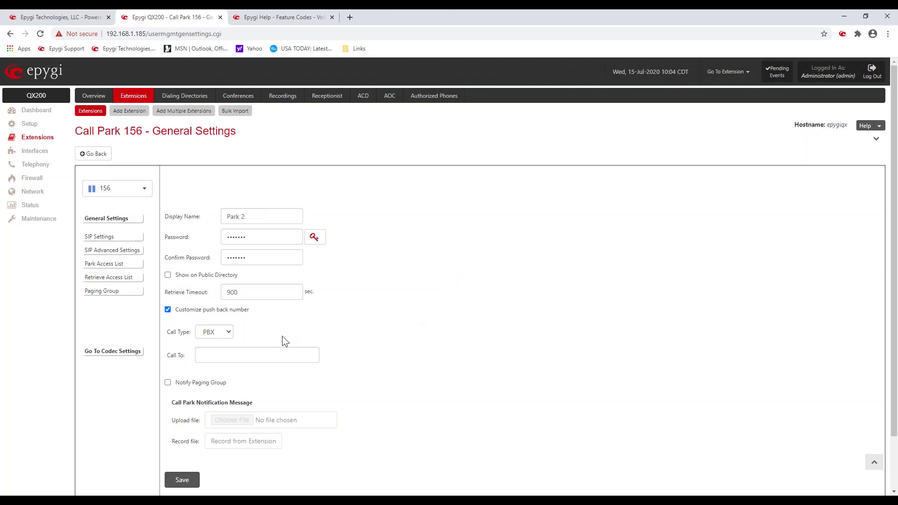
pyautogui.click(167, 309)
# Step: Tick Notify Paging Group for parked calls, then view Call Park 156's Paging Group page
pyautogui.scroll(-1, 178, 341)
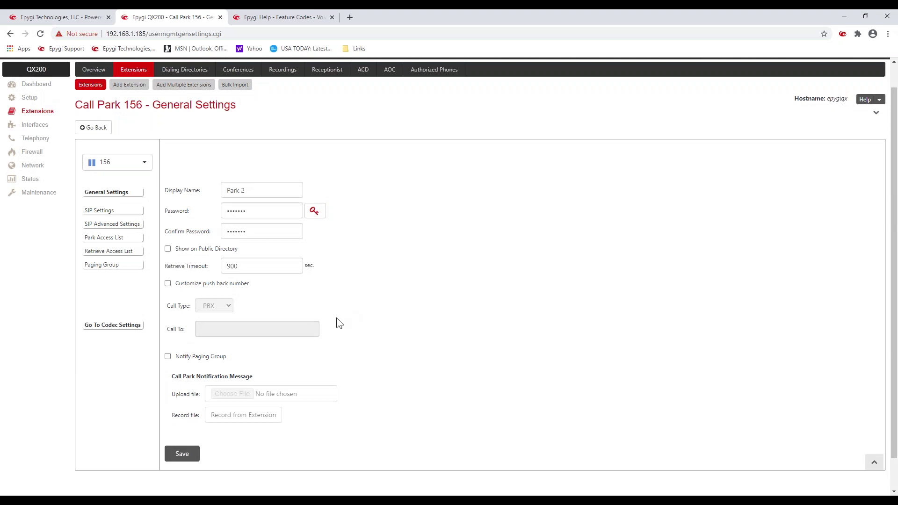
pyautogui.click(168, 356)
pyautogui.moveTo(173, 357); pyautogui.dragTo(234, 358)
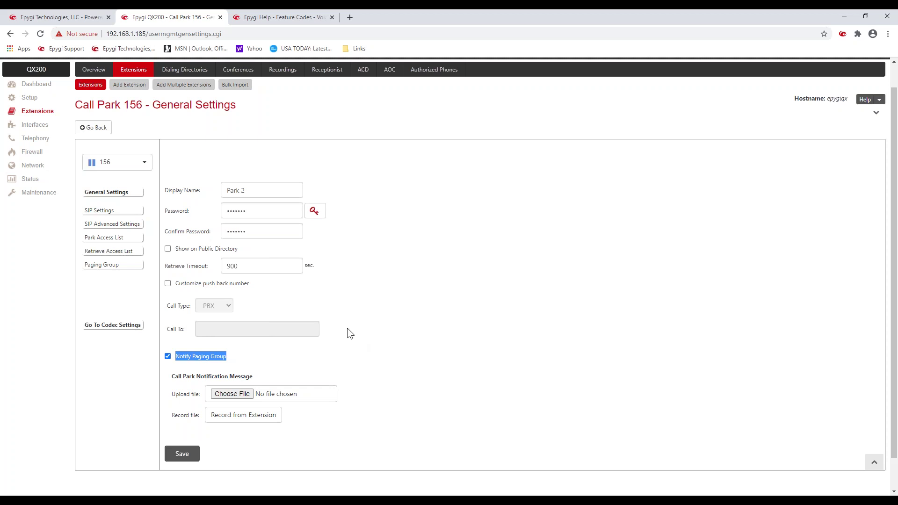
pyautogui.click(483, 342)
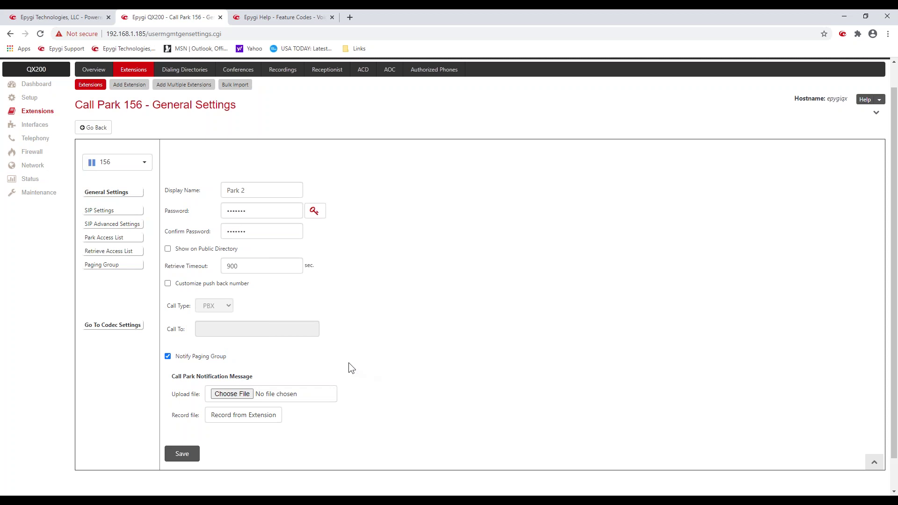
pyautogui.click(115, 260)
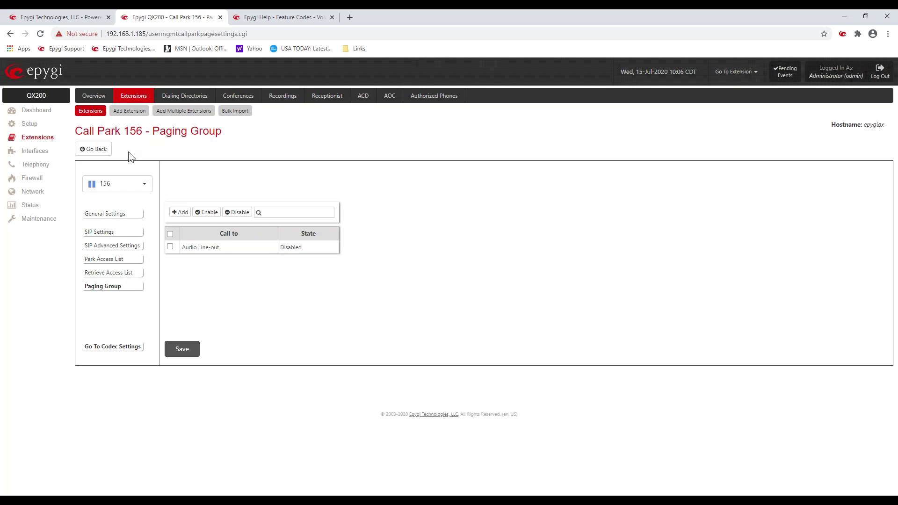
# Step: From the extensions list, open Paging Group 150's extension list, where only 106 is enabled
pyautogui.click(96, 152)
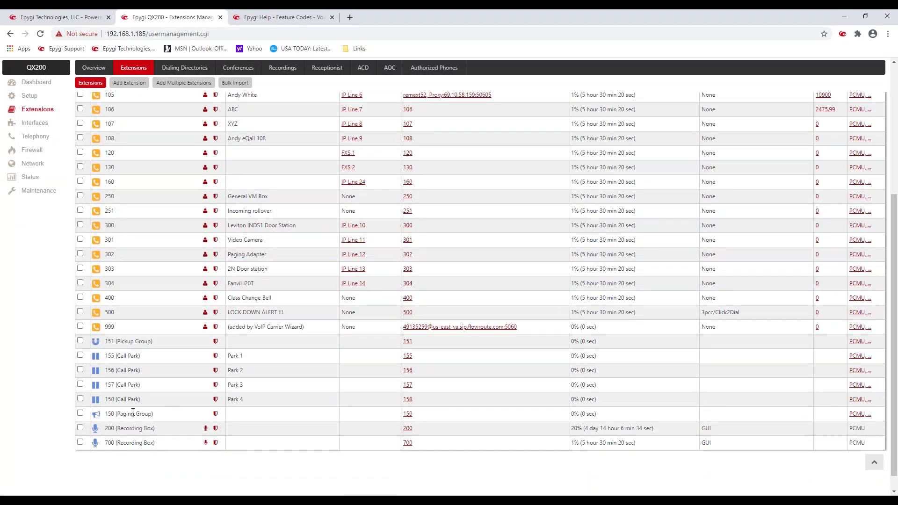
pyautogui.click(215, 415)
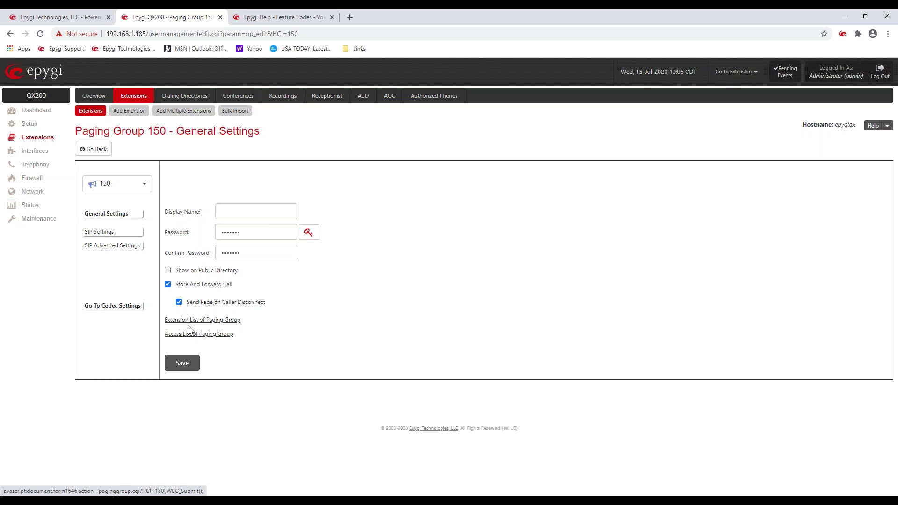
pyautogui.click(212, 320)
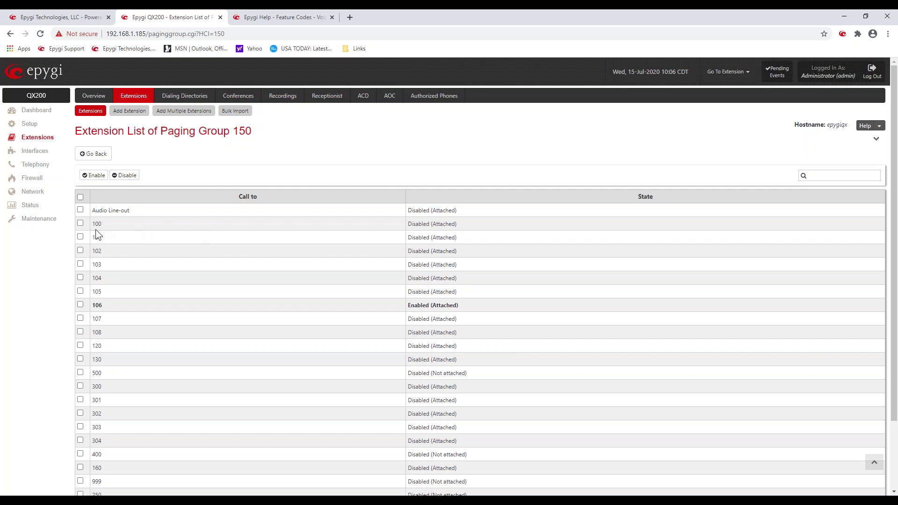
# Step: Point out the disabled Audio Line-out entry, then return to Paging Group 150's General Settings
pyautogui.moveTo(130, 210); pyautogui.dragTo(90, 212)
pyautogui.click(142, 144)
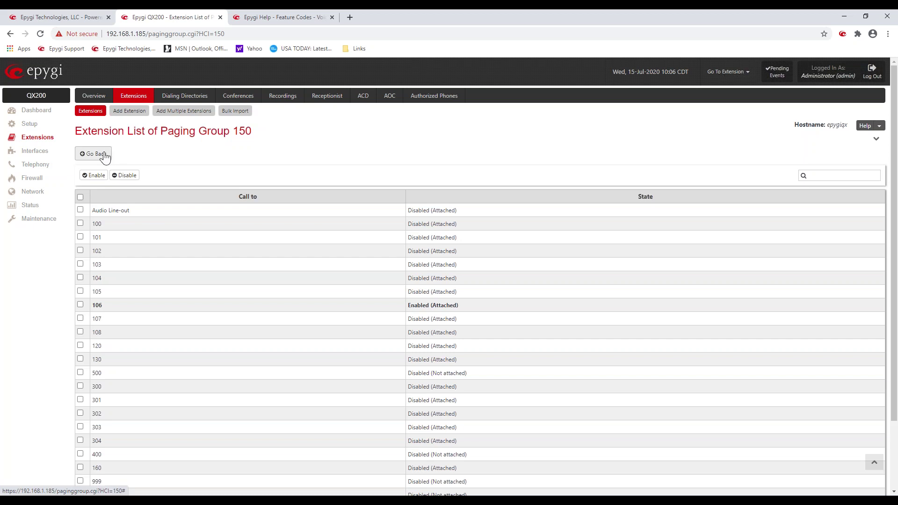
pyautogui.click(104, 154)
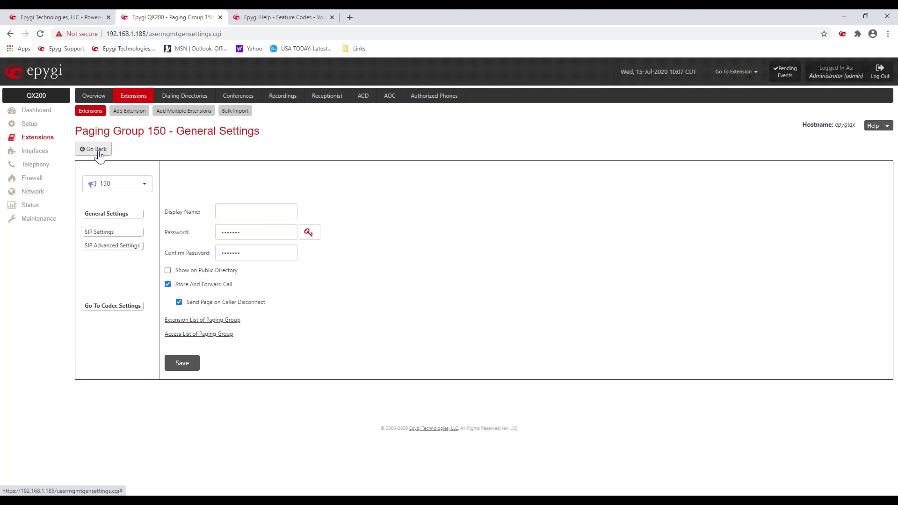
# Step: Return to the 33-extension Extensions Management list, then switch back to the PowerPoint slides
pyautogui.click(98, 151)
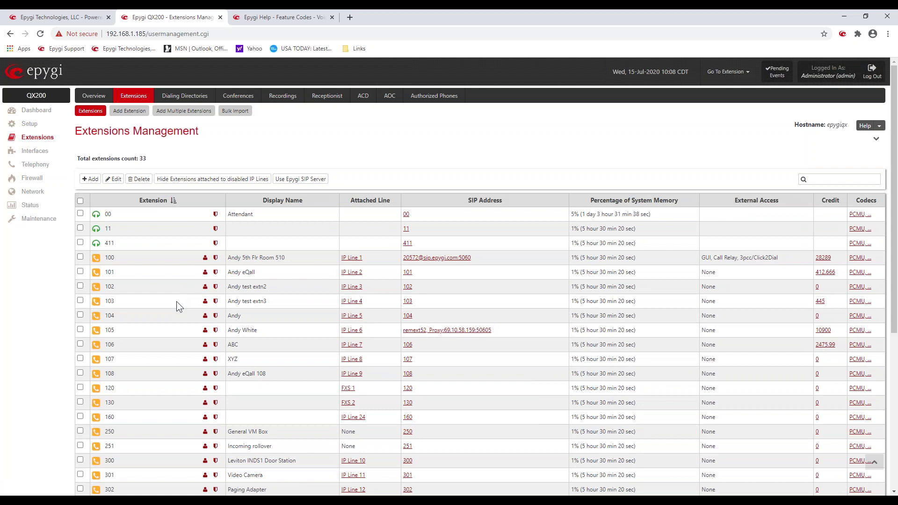
pyautogui.scroll(-3, 175, 301)
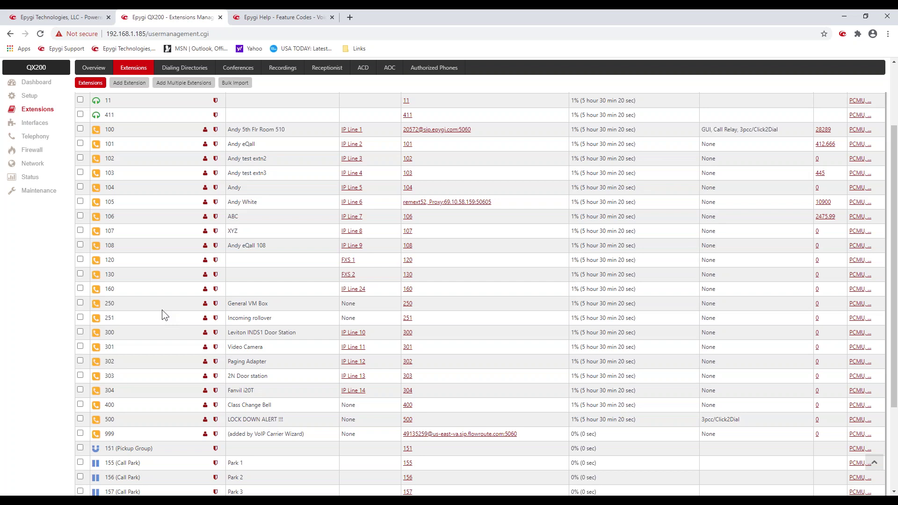
pyautogui.scroll(3, 162, 309)
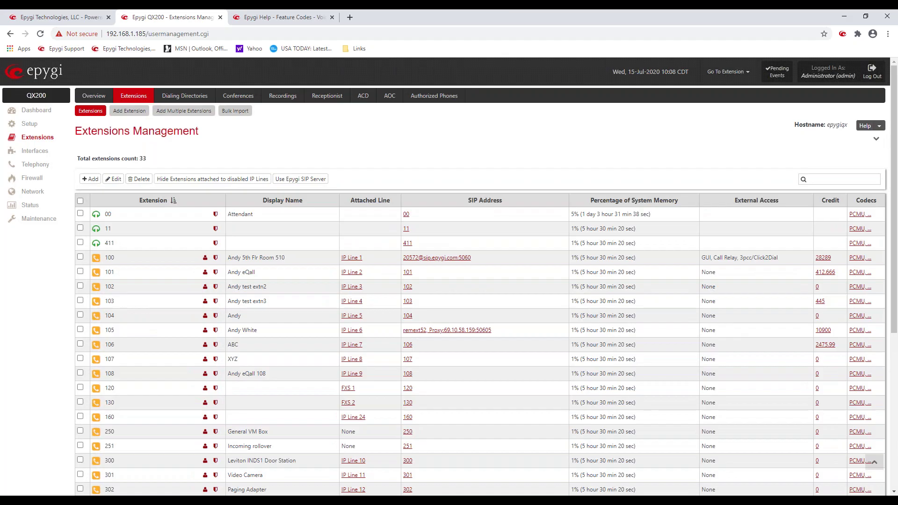
pyautogui.hotkey('alt', 'Tab')
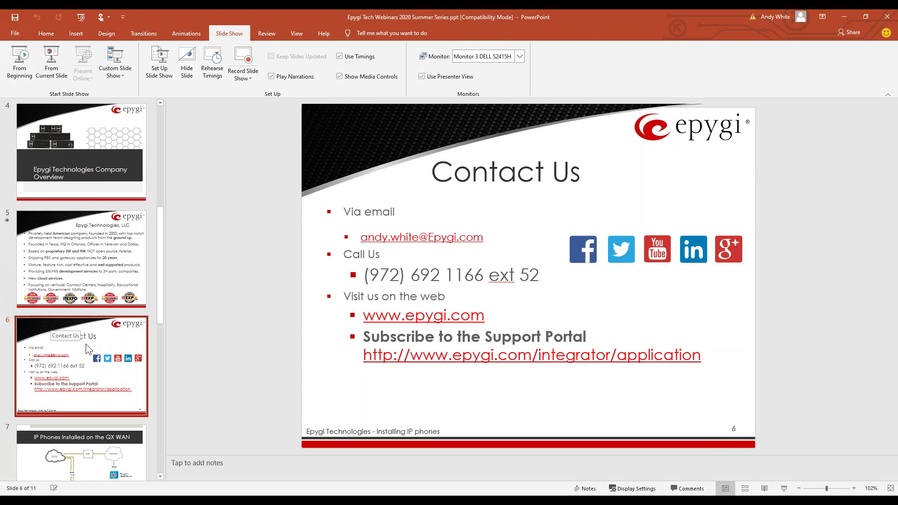
# Step: Start the slide show from slide 7, 'IP Phones Installed on the QX WAN'
pyautogui.scroll(-2, 85, 344)
pyautogui.scroll(-2, 85, 343)
pyautogui.click(90, 238)
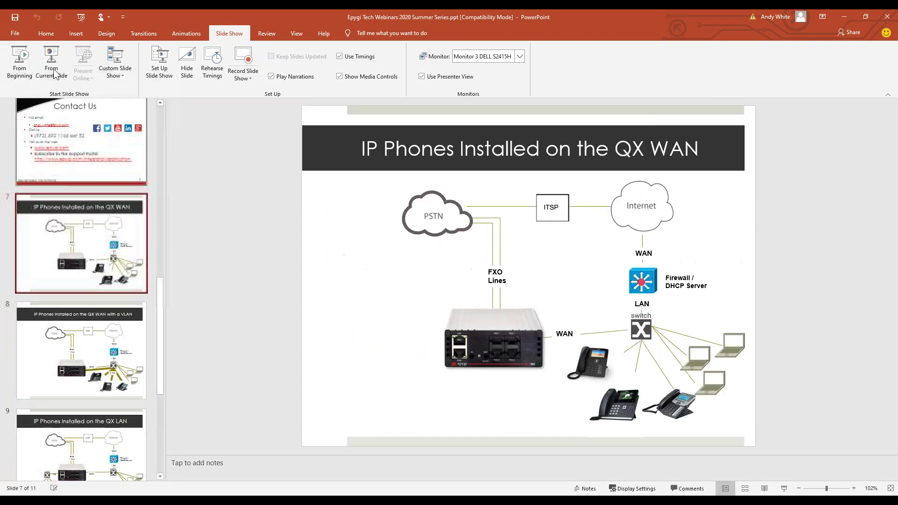
pyautogui.click(55, 57)
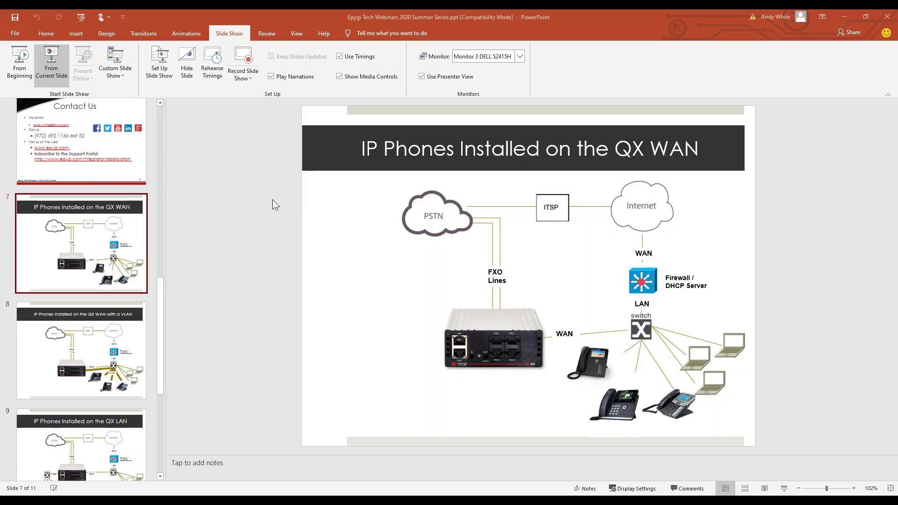
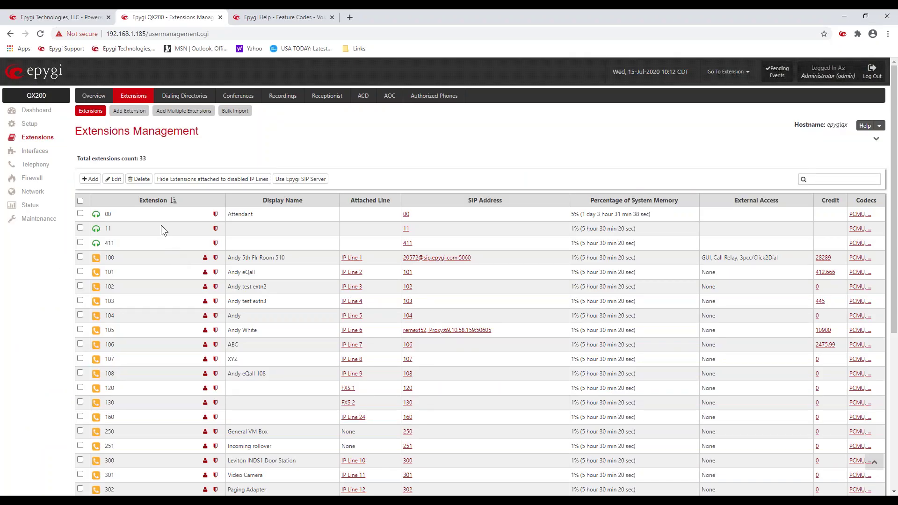
# Step: Review the IP Lines table of configured, free and disabled lines with their attached extensions
pyautogui.click(34, 152)
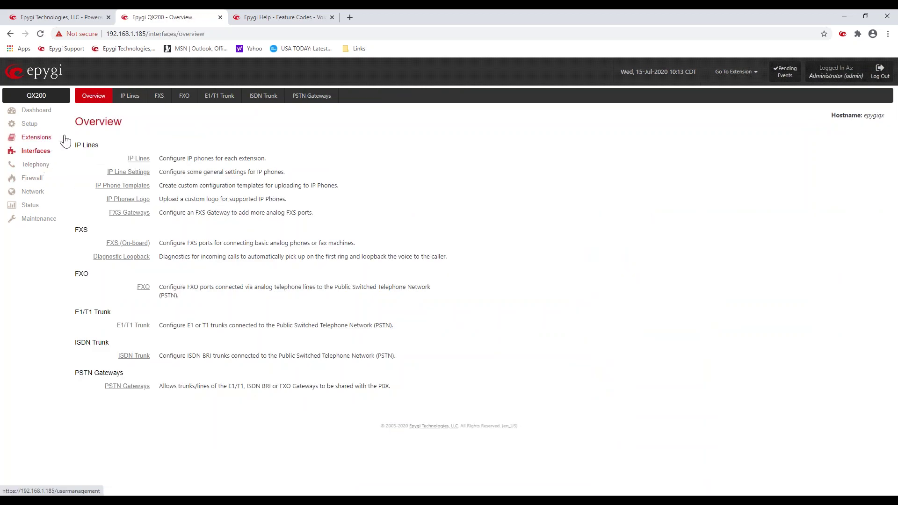
pyautogui.click(130, 101)
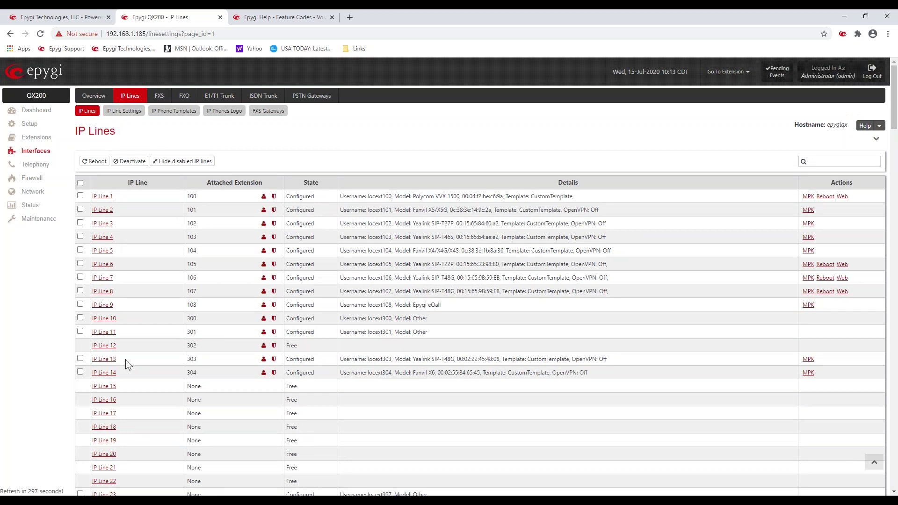
pyautogui.scroll(-5, 125, 359)
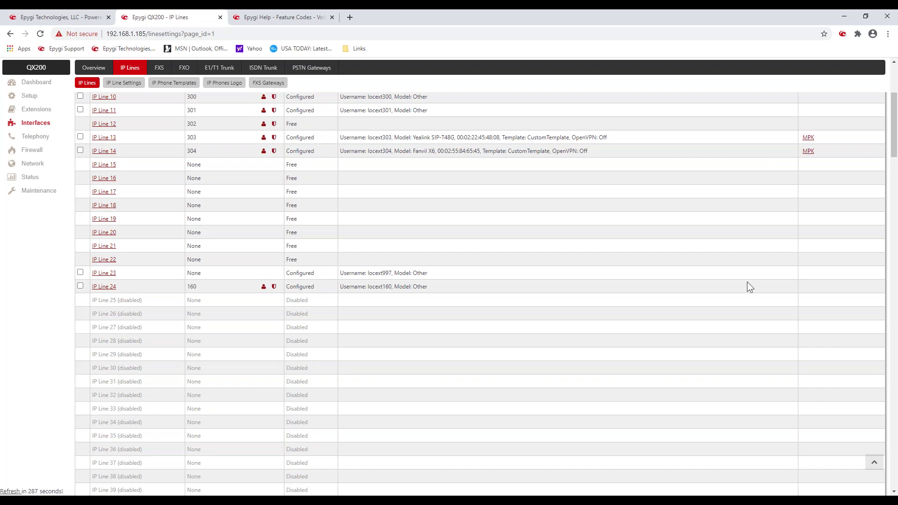
pyautogui.scroll(-10, 162, 324)
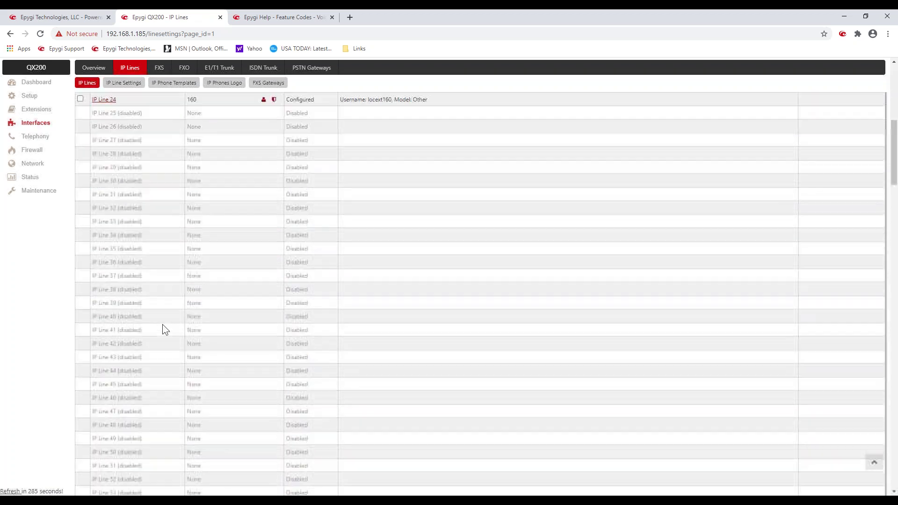
pyautogui.scroll(-18, 162, 324)
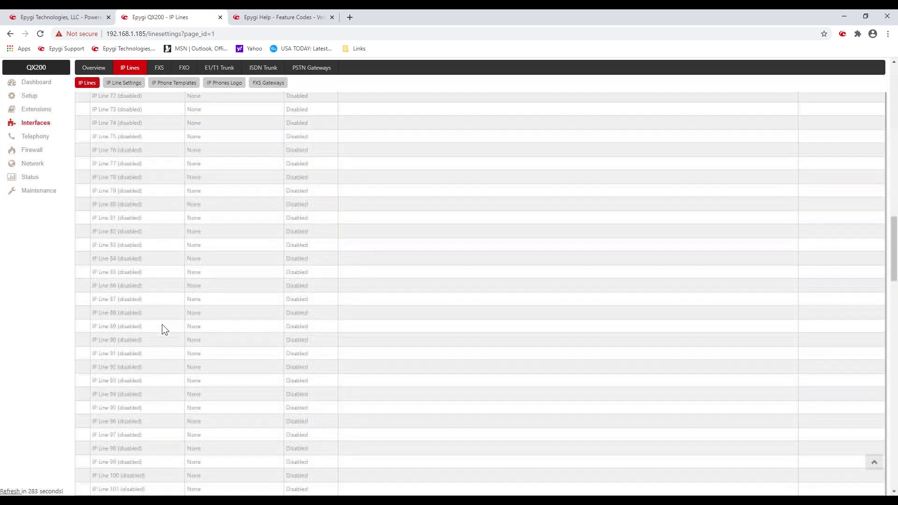
pyautogui.scroll(20, 161, 324)
pyautogui.scroll(10, 161, 326)
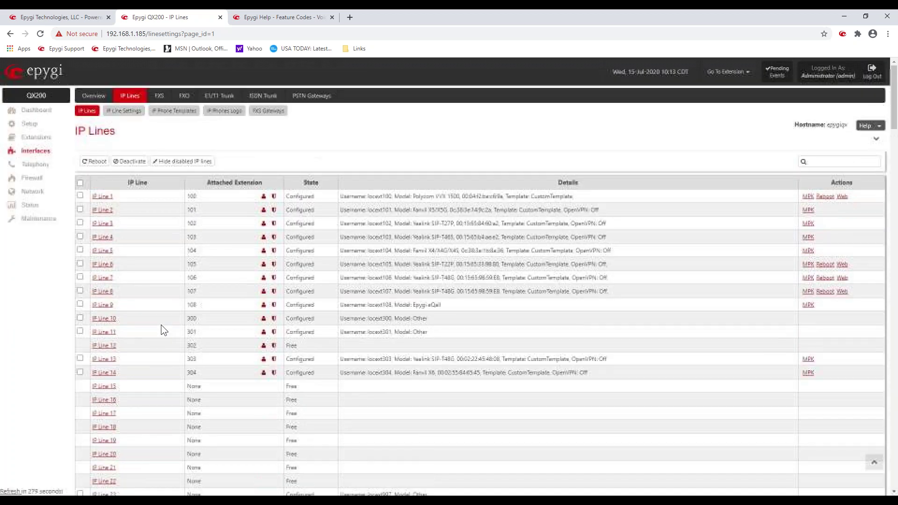
pyautogui.scroll(-3, 161, 325)
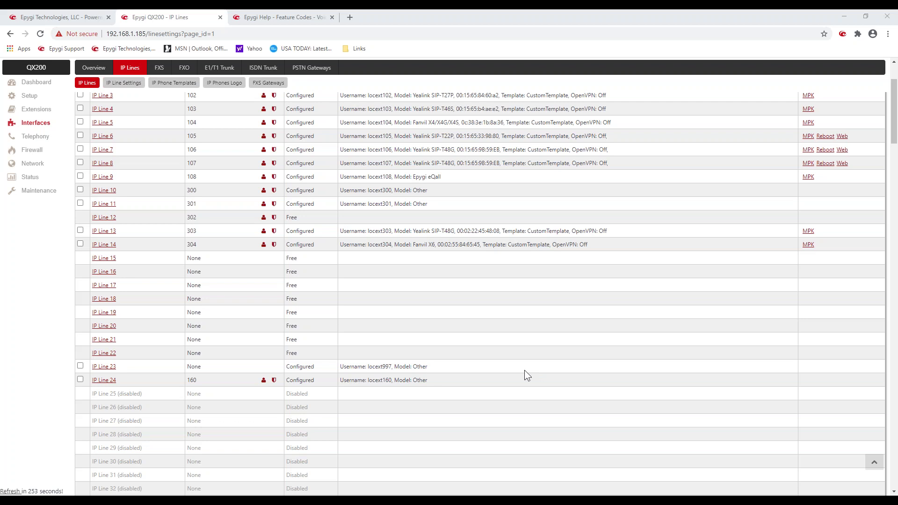
pyautogui.scroll(3, 524, 373)
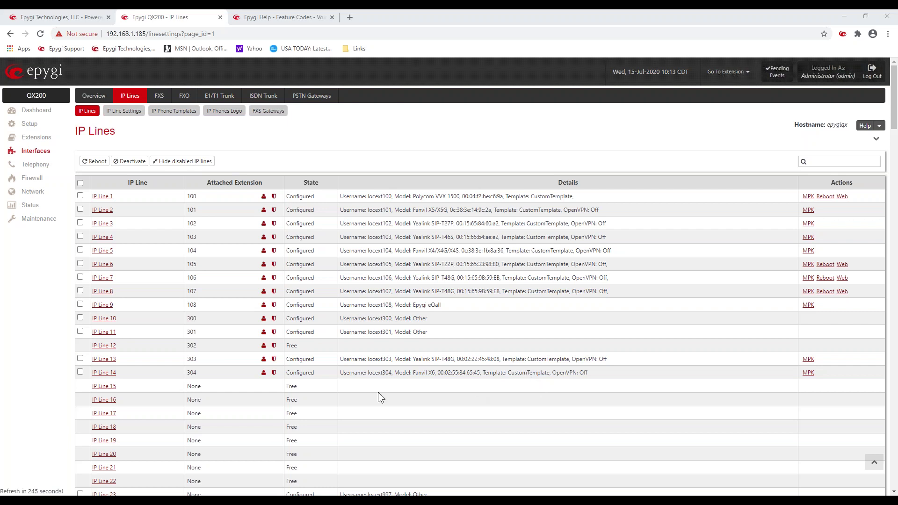
pyautogui.click(122, 115)
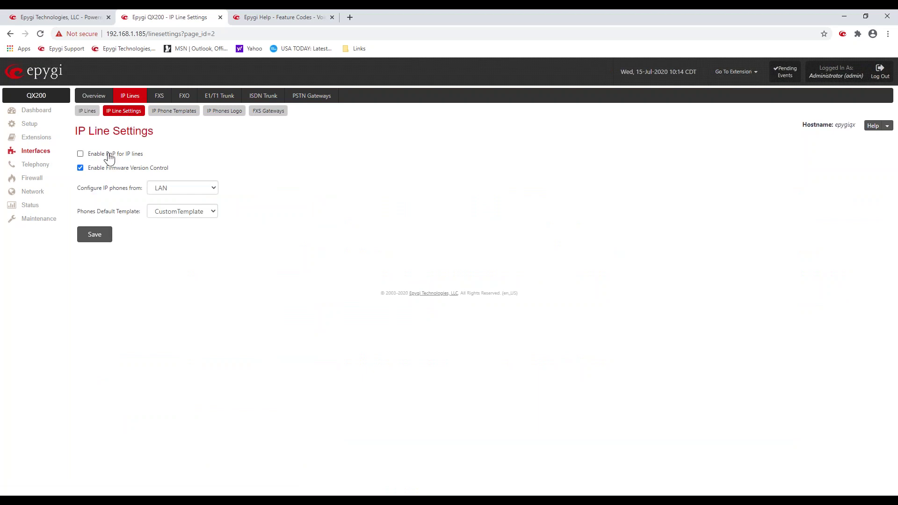
# Step: Toggle PnP for IP lines on and back off, and show the Configure IP phones from options
pyautogui.click(90, 154)
pyautogui.click(135, 154)
pyautogui.moveTo(78, 185); pyautogui.dragTo(142, 187)
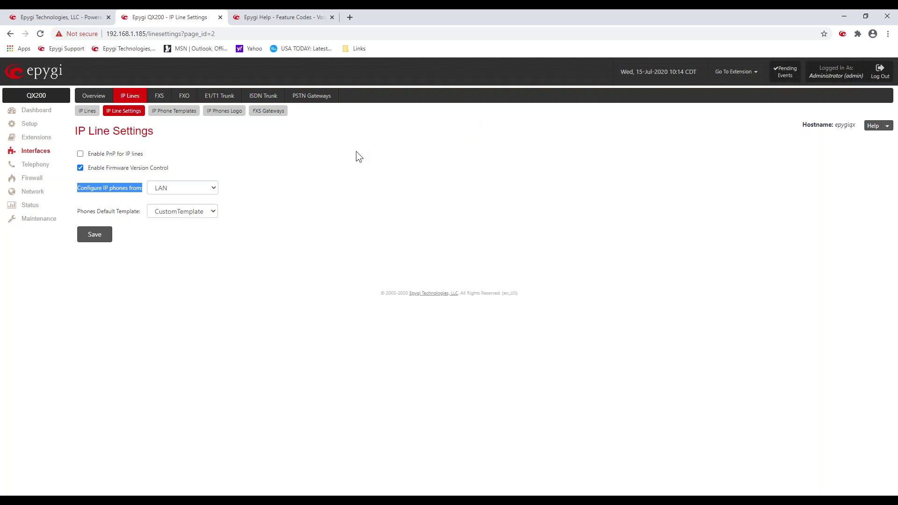
pyautogui.click(215, 188)
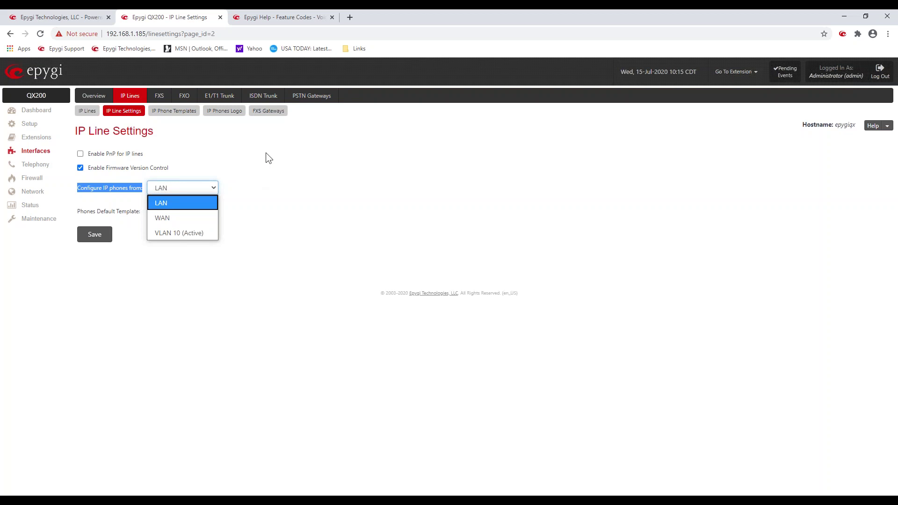
# Step: Keep LAN as the phone configuration source and return to the IP Lines list
pyautogui.click(239, 145)
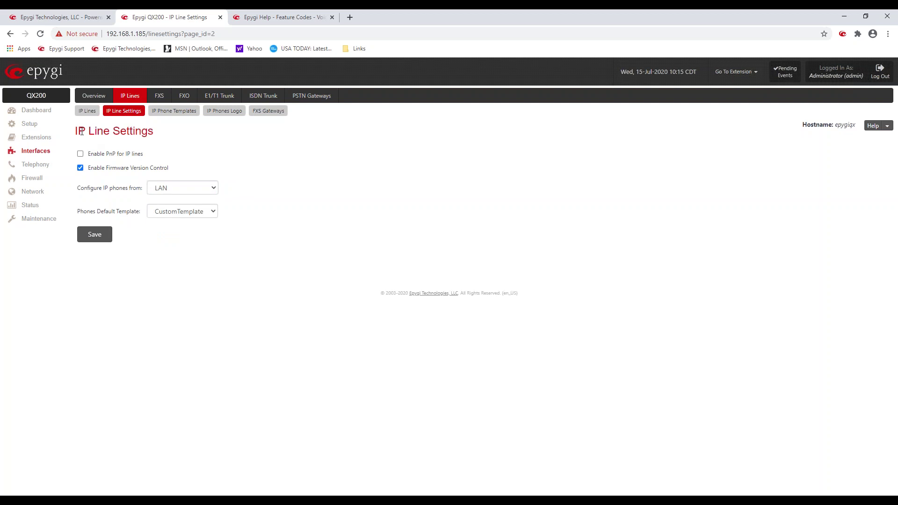
pyautogui.click(86, 111)
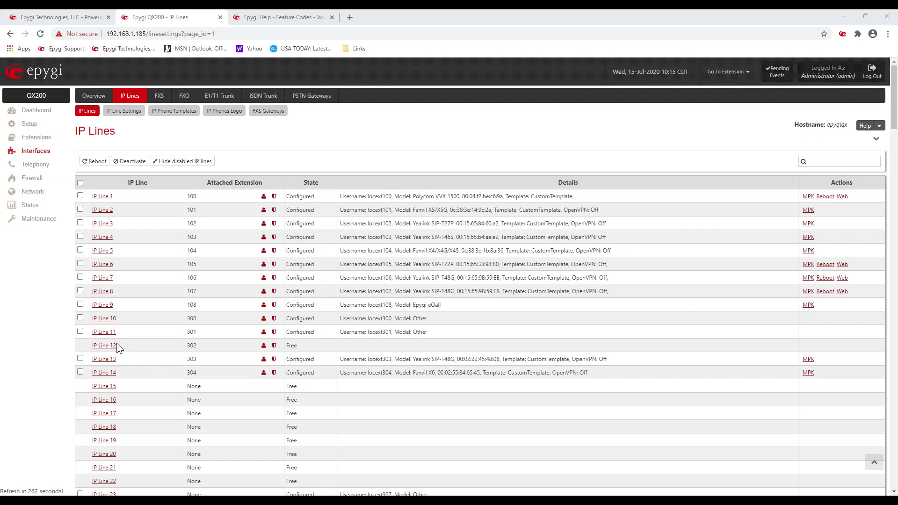
pyautogui.doubleClick(188, 345)
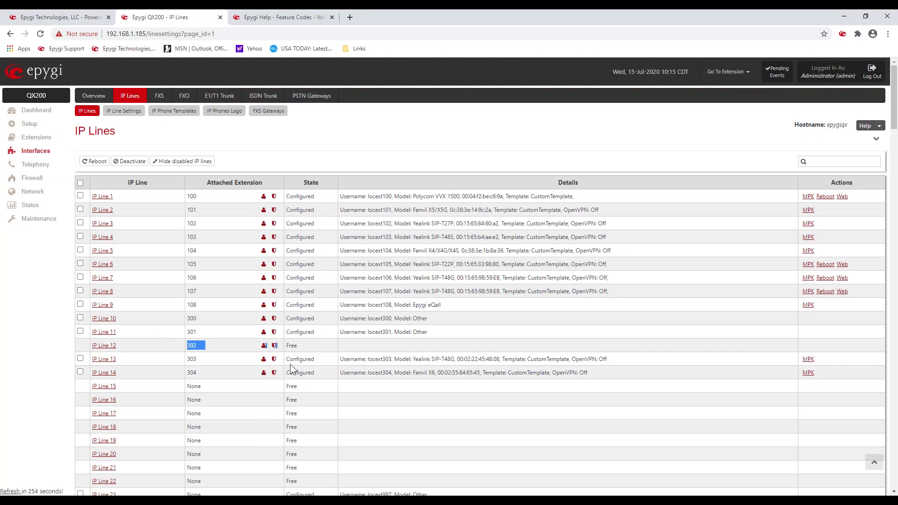
pyautogui.moveTo(304, 347); pyautogui.dragTo(290, 346)
pyautogui.click(346, 393)
# Step: Switch IP Line 12 from Inactive to IP Phone and browse the phone model list
pyautogui.click(105, 349)
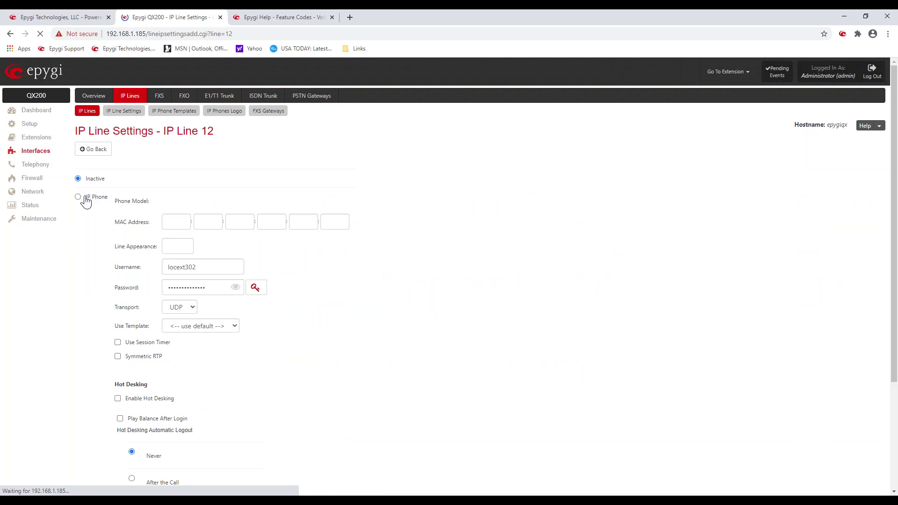
pyautogui.click(78, 218)
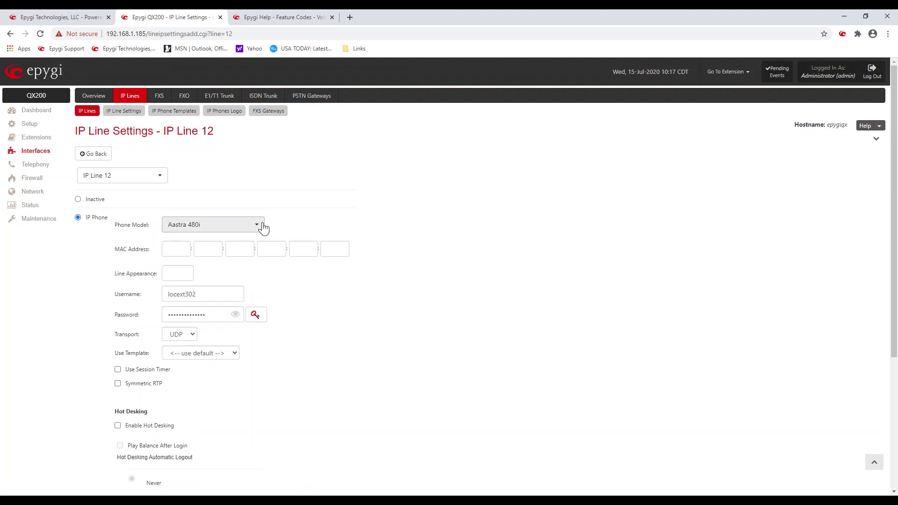
pyautogui.click(263, 227)
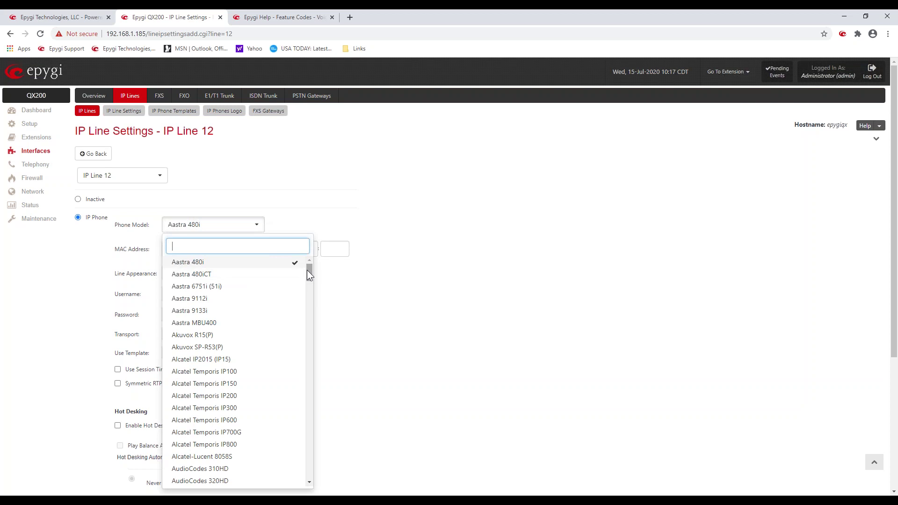
pyautogui.moveTo(307, 269); pyautogui.dragTo(326, 470)
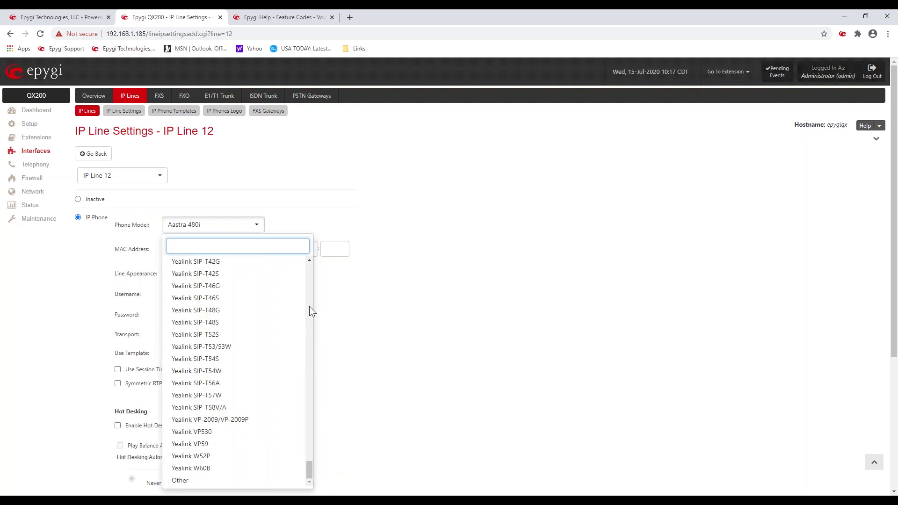
# Step: Set Yealink SIP-T46G with MAC 00:00:00:22:45:54, reveal the password, and request generated passwords
pyautogui.click(209, 286)
pyautogui.click(186, 251)
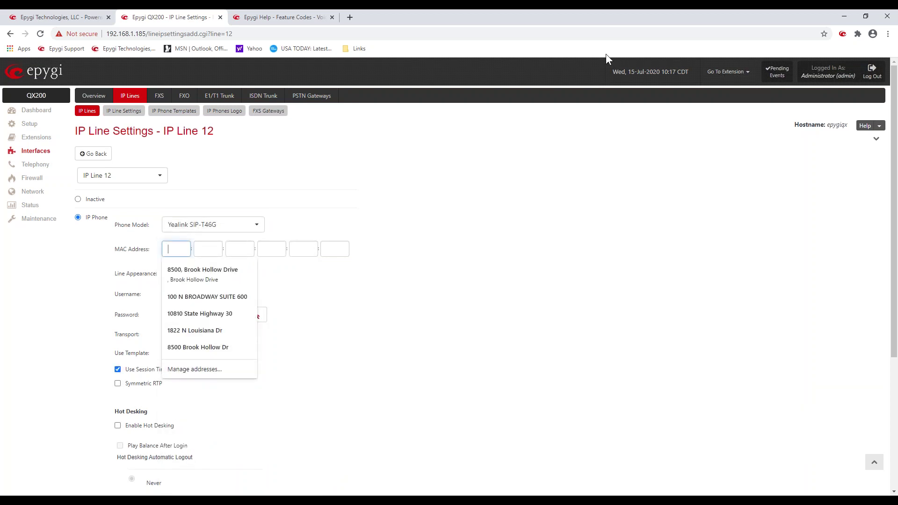
pyautogui.write('00:00:00:')
pyautogui.write('22:45:')
pyautogui.write('54')
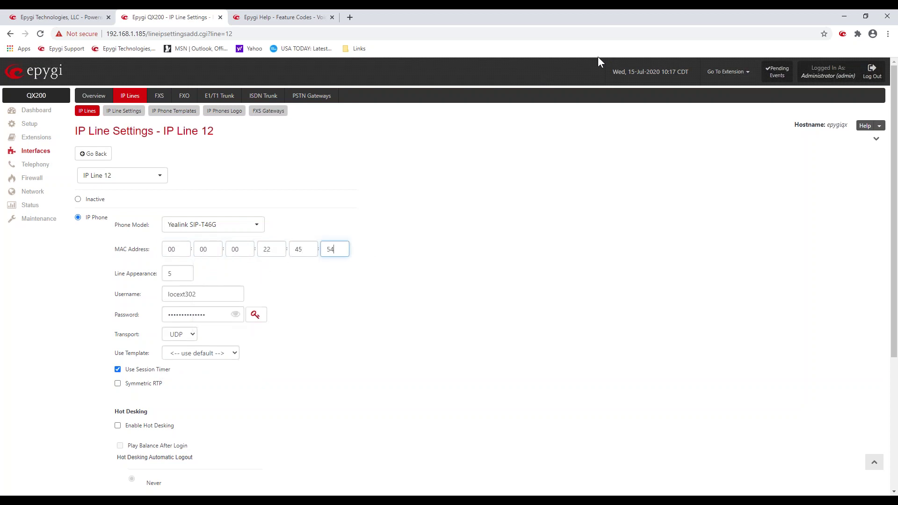
pyautogui.click(380, 330)
pyautogui.click(235, 314)
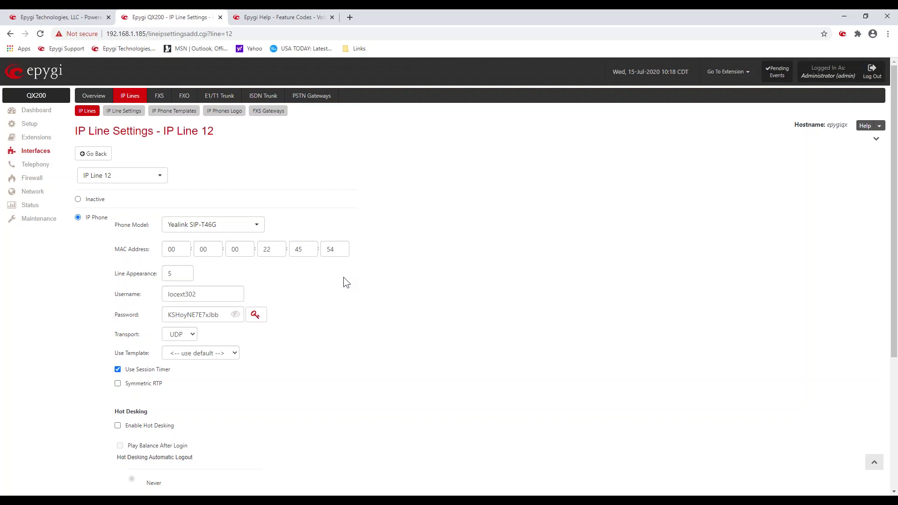
pyautogui.click(252, 319)
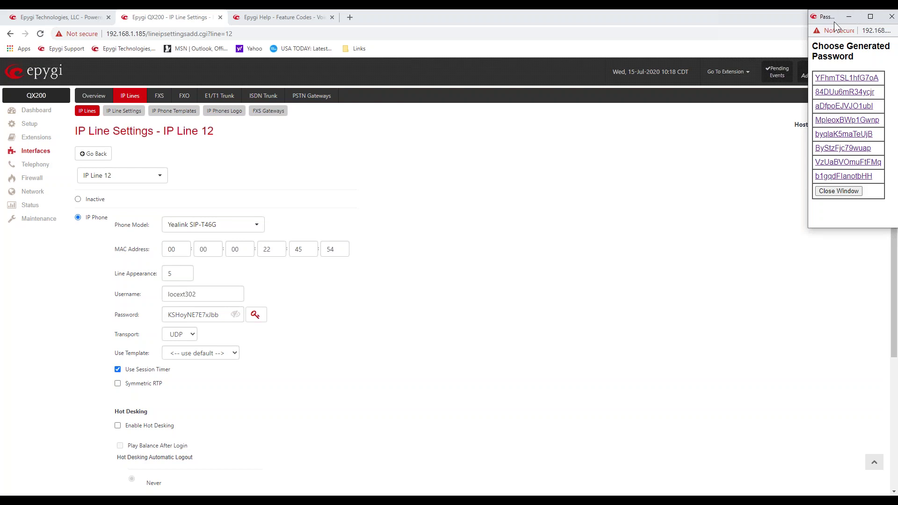
# Step: Replace IP Line 12's password with the second generated password
pyautogui.moveTo(833, 16); pyautogui.dragTo(434, 180)
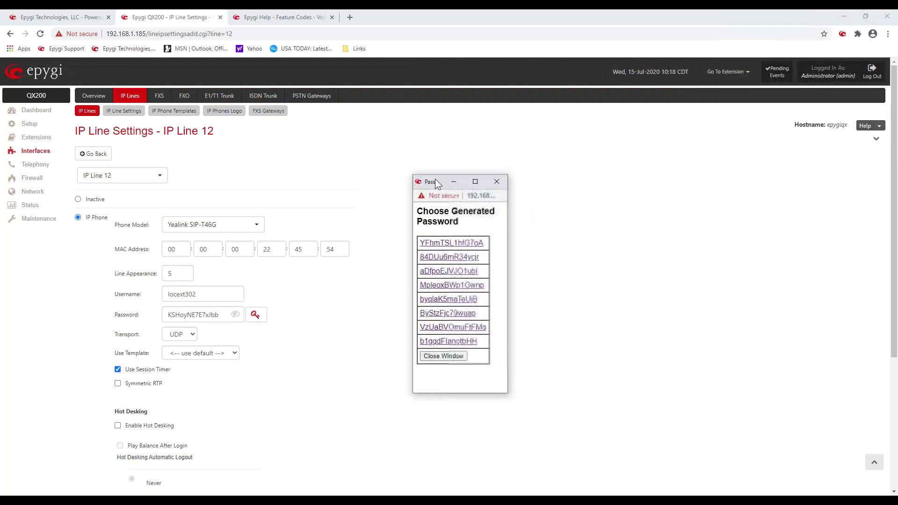
pyautogui.click(447, 260)
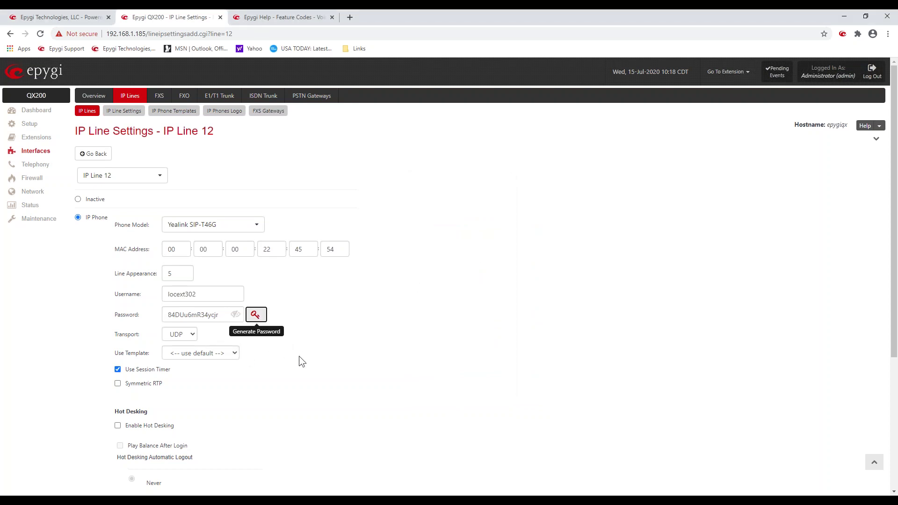
# Step: Save IP Line 12's Yealink settings and return to the IP Lines list
pyautogui.scroll(-4, 305, 369)
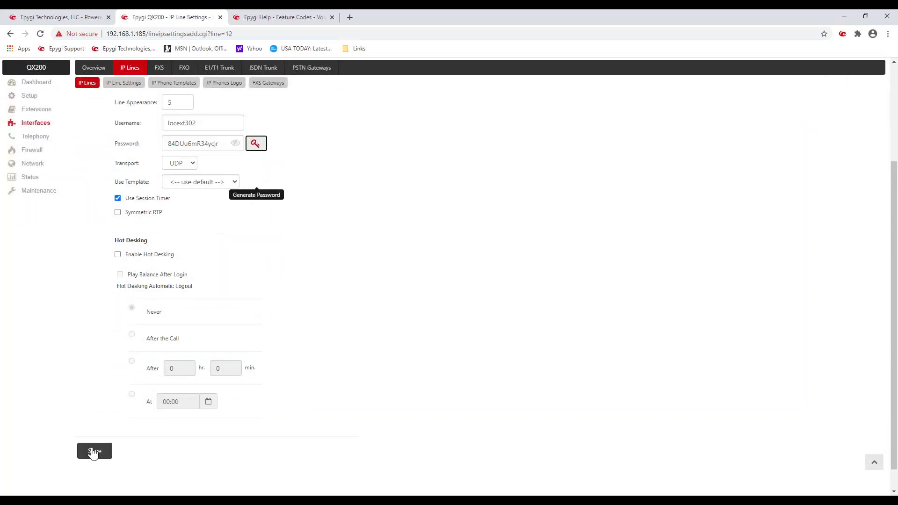
pyautogui.click(93, 451)
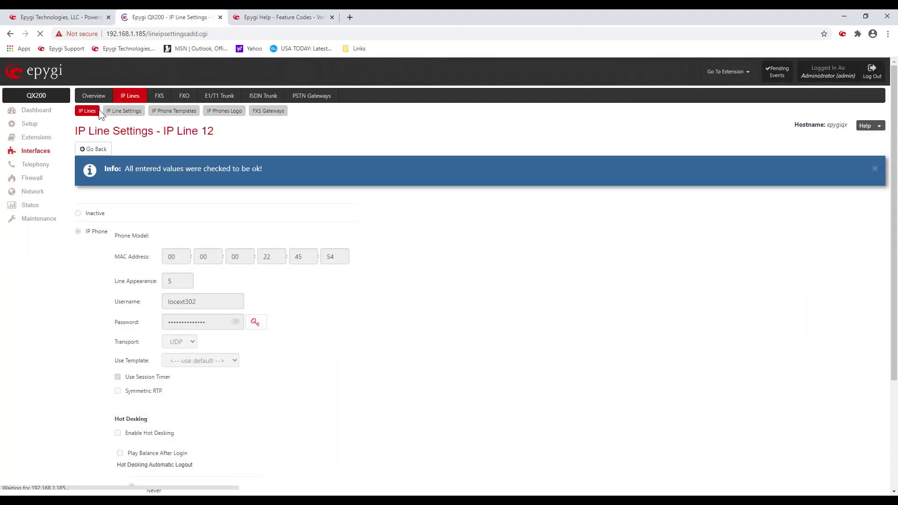
pyautogui.click(95, 150)
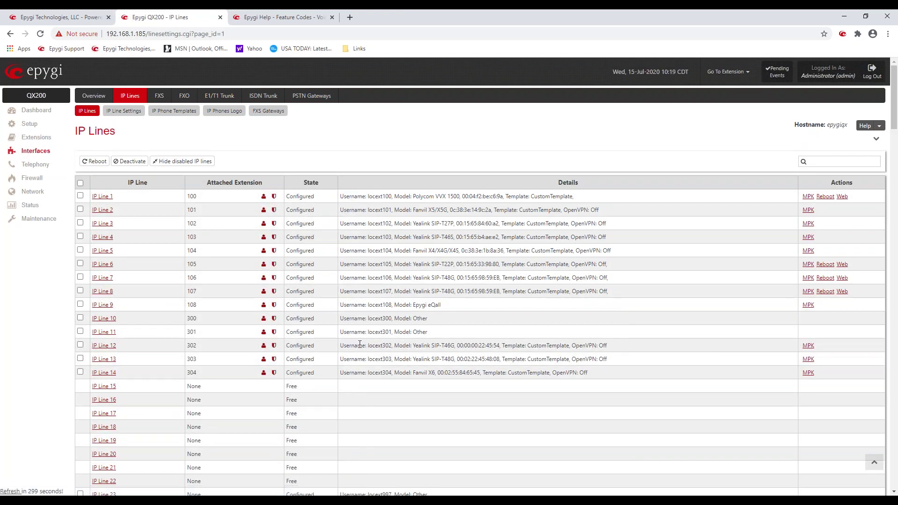
# Step: Point out IP Line 12's Yealink SIP-T46G details in the list, then open its settings
pyautogui.moveTo(358, 345); pyautogui.dragTo(605, 341)
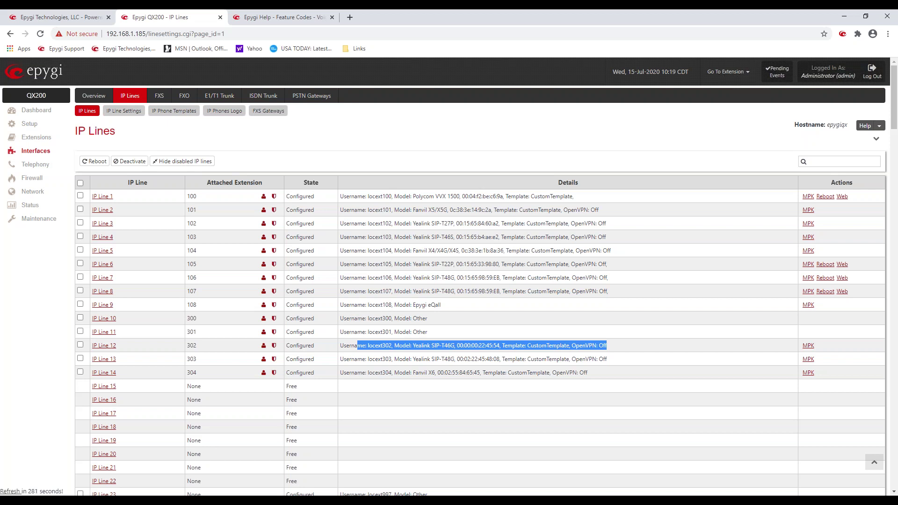
pyautogui.click(104, 349)
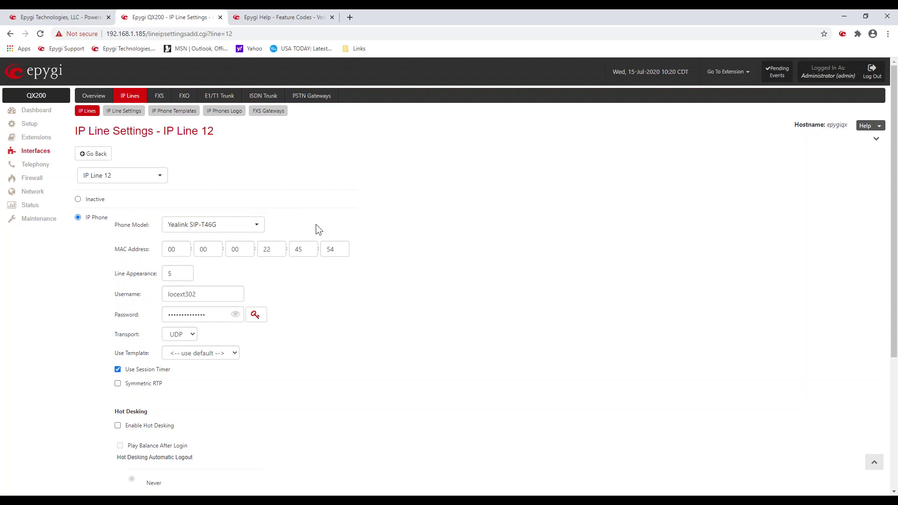
# Step: Change IP Line 12's phone model to Other, show its password in plain text, then go back
pyautogui.click(264, 227)
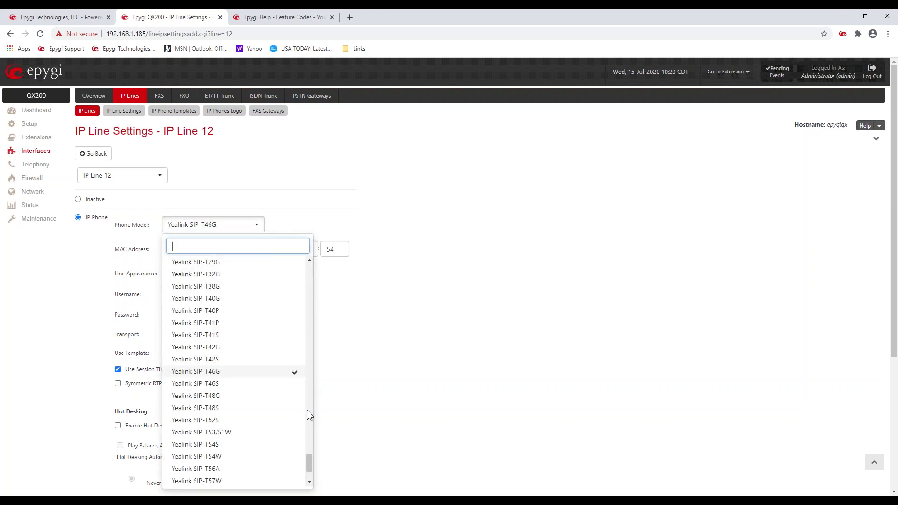
pyautogui.moveTo(307, 459); pyautogui.dragTo(310, 483)
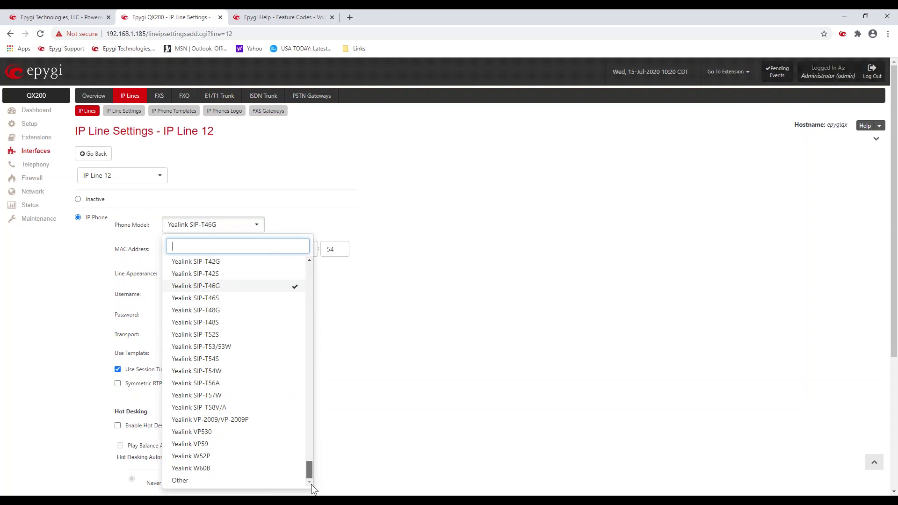
pyautogui.click(240, 484)
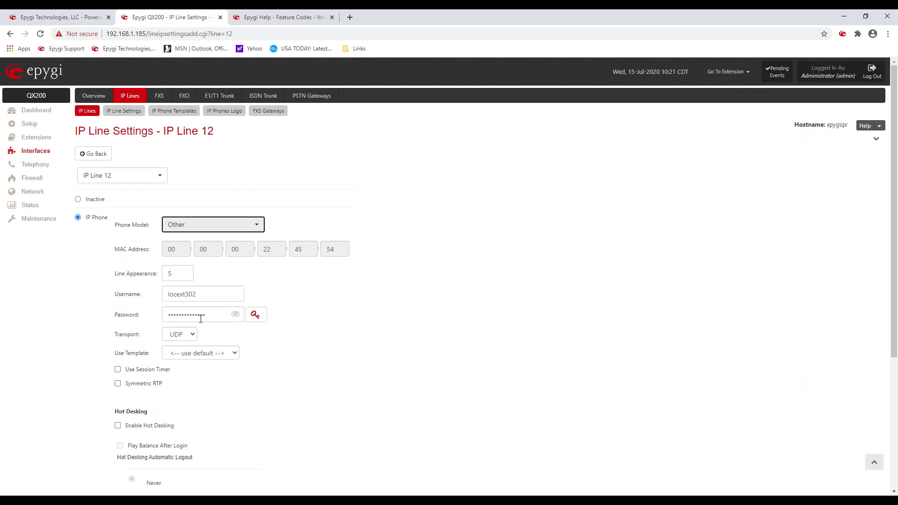
pyautogui.click(239, 317)
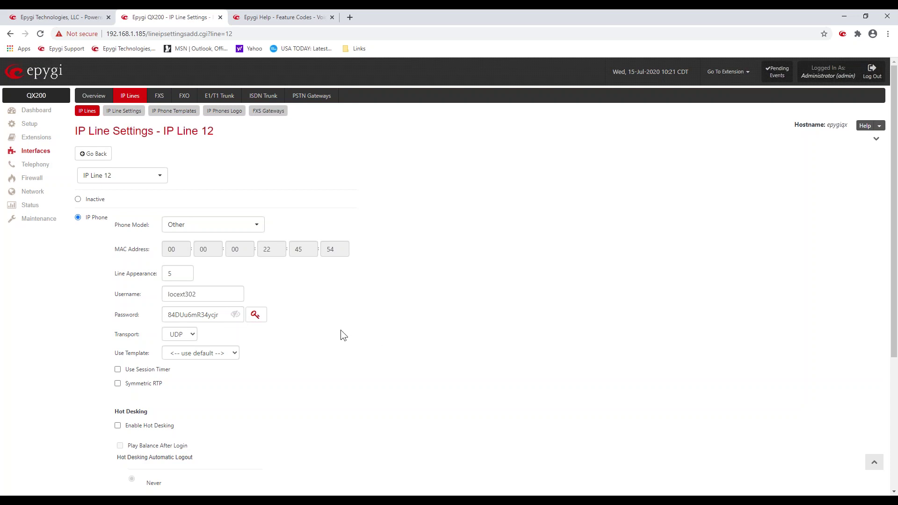
pyautogui.click(94, 154)
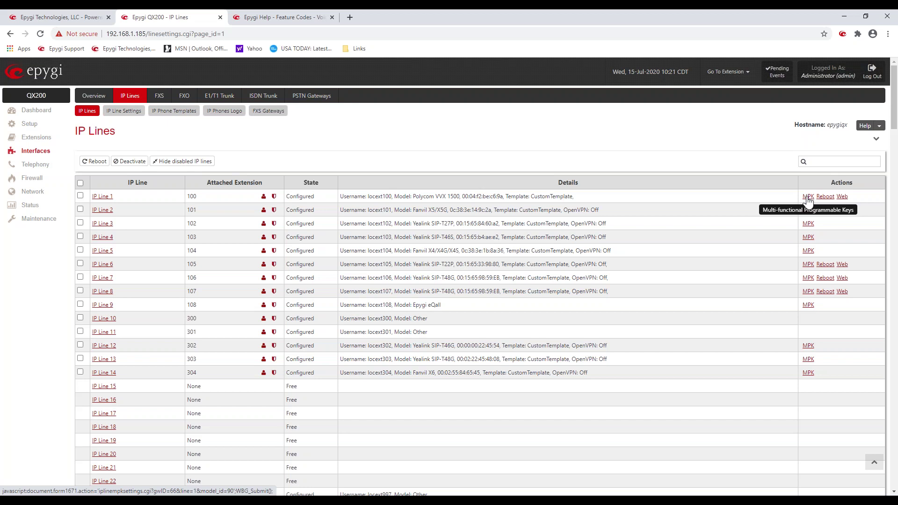
# Step: View IP Line 1's programmable keys, then IP Line 4's Yealink SIP-T46S keys
pyautogui.click(807, 197)
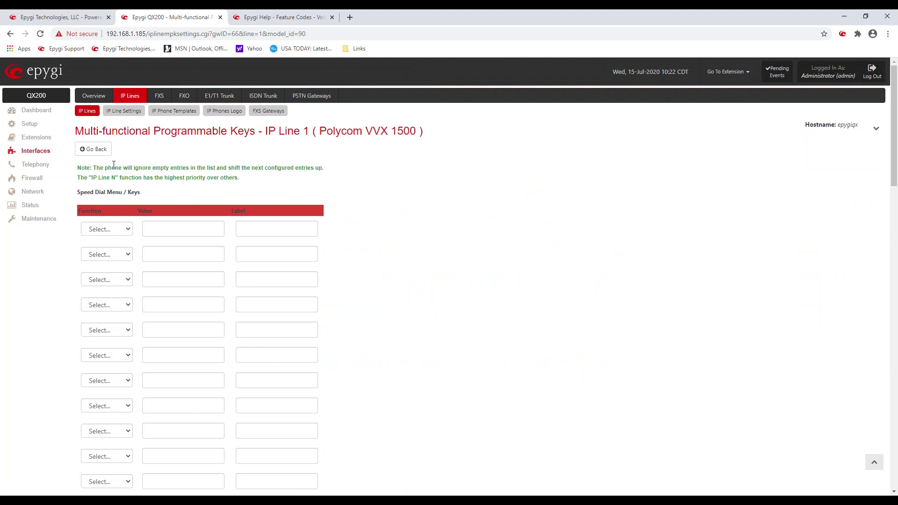
pyautogui.click(86, 112)
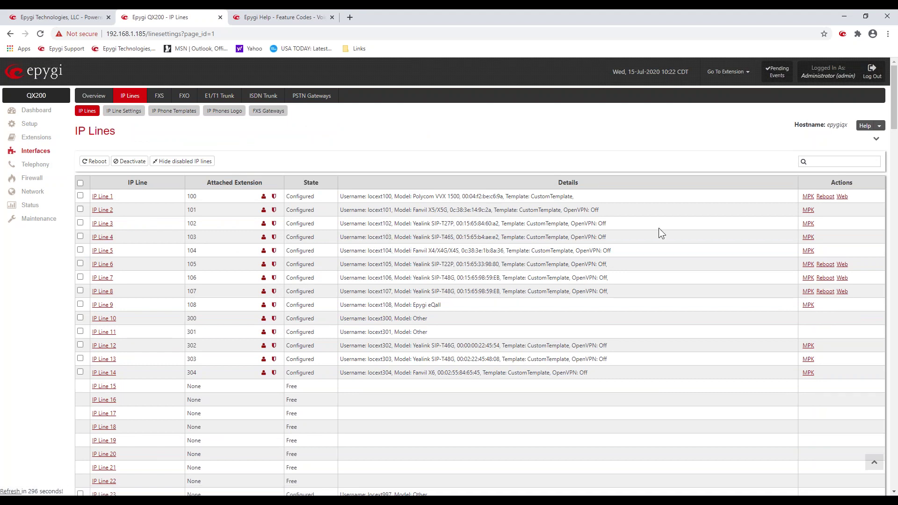
pyautogui.click(809, 238)
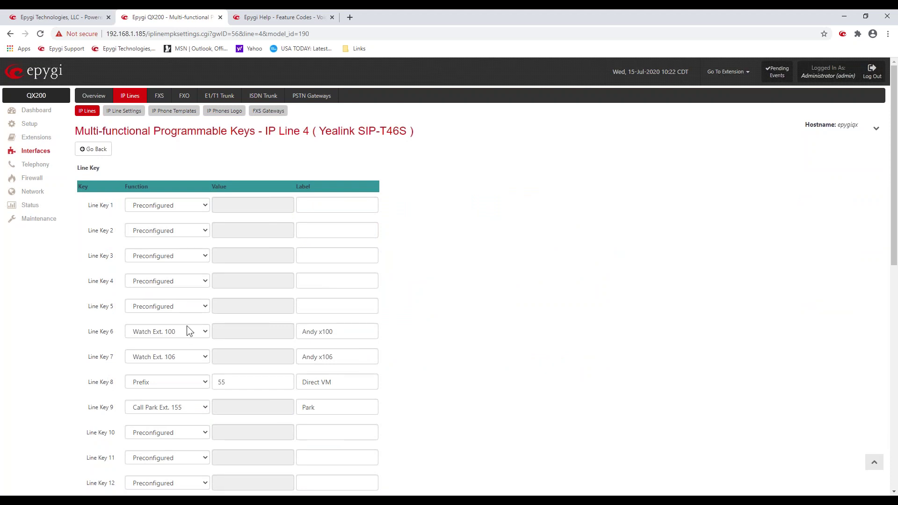
pyautogui.click(205, 306)
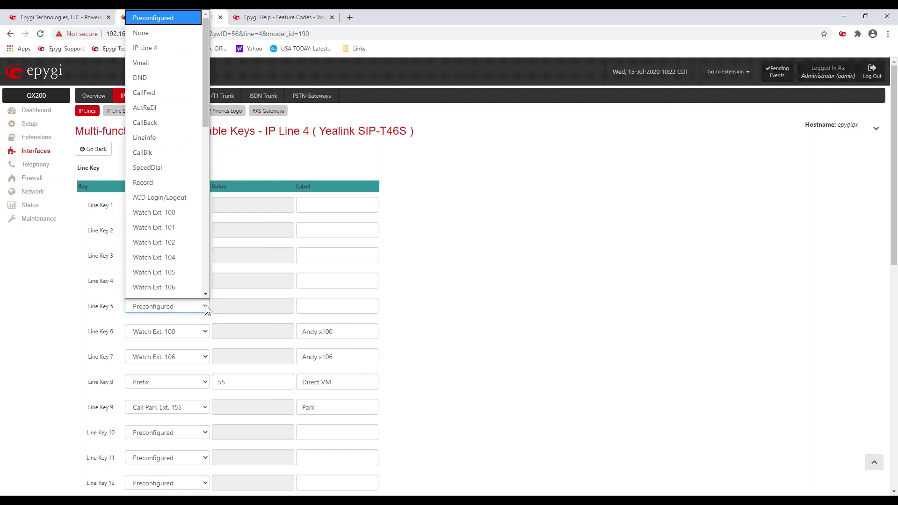
pyautogui.click(452, 237)
pyautogui.scroll(-6, 456, 240)
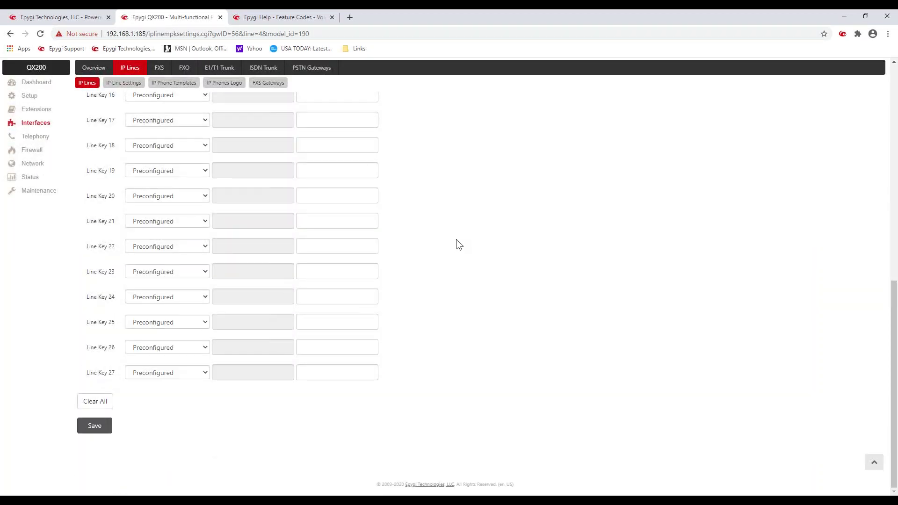
pyautogui.scroll(6, 456, 240)
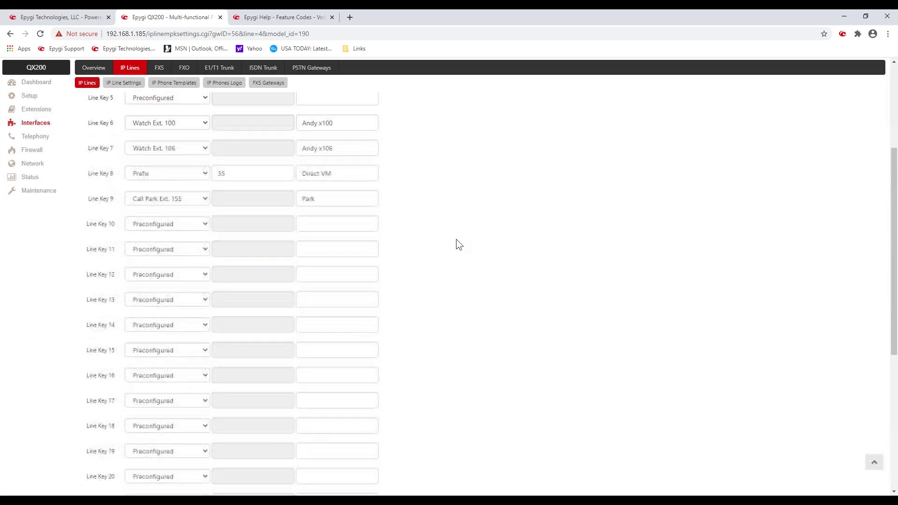
pyautogui.scroll(2, 456, 244)
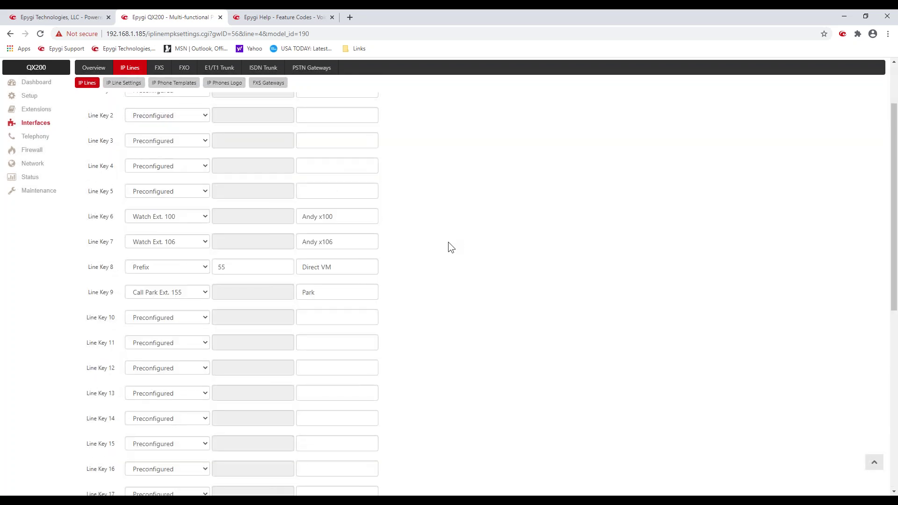
pyautogui.scroll(3, 167, 196)
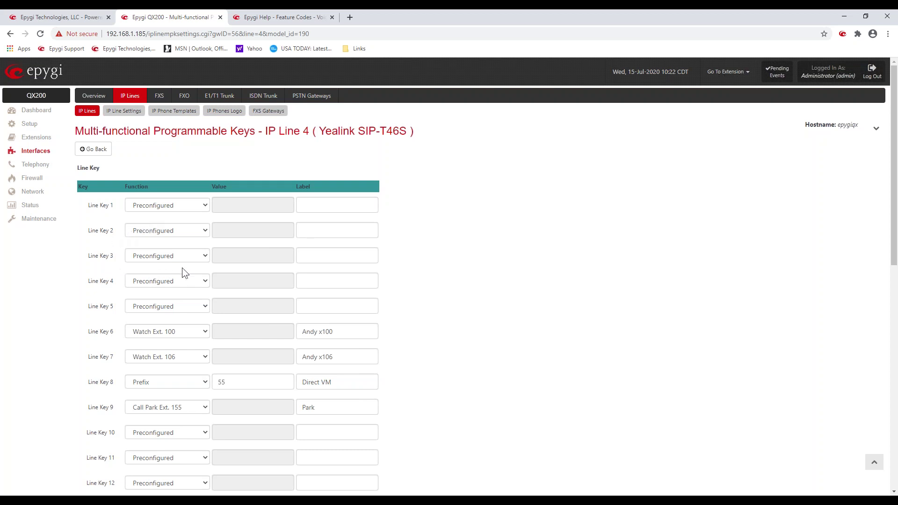
pyautogui.click(205, 280)
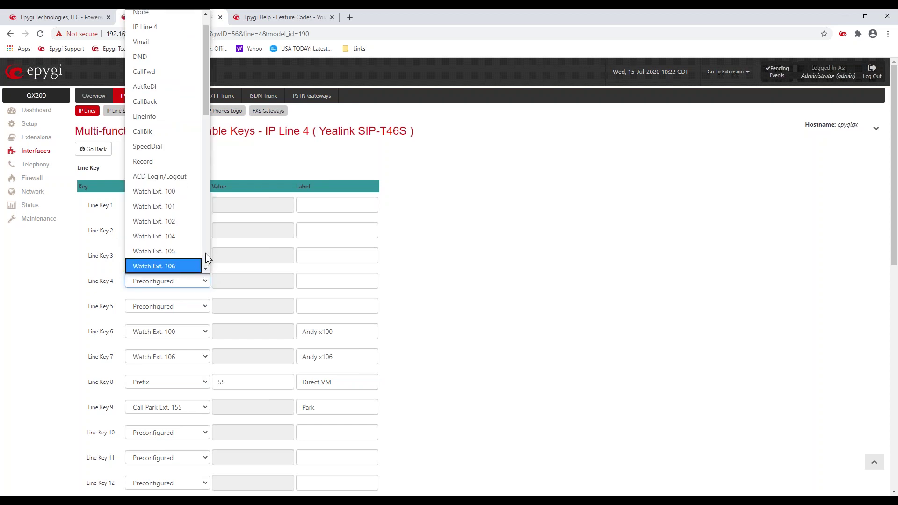
pyautogui.moveTo(207, 89); pyautogui.dragTo(206, 132)
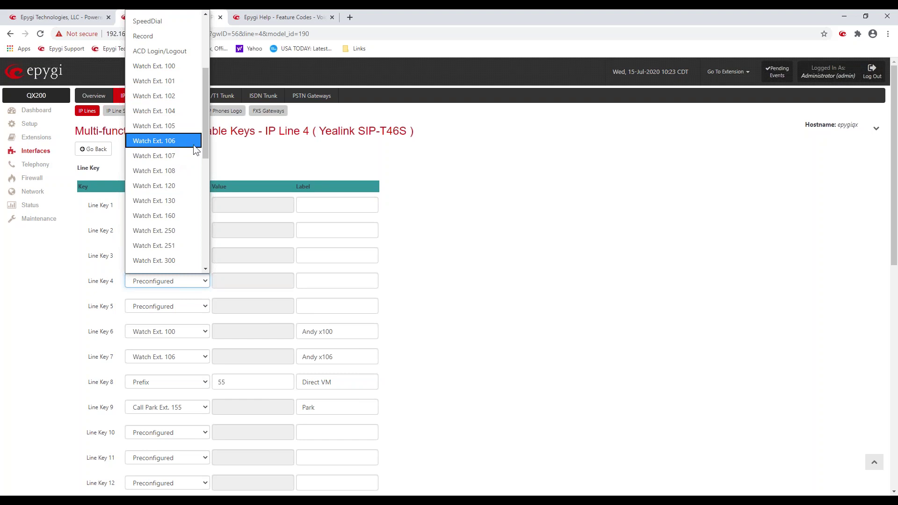
pyautogui.moveTo(206, 133); pyautogui.dragTo(213, 218)
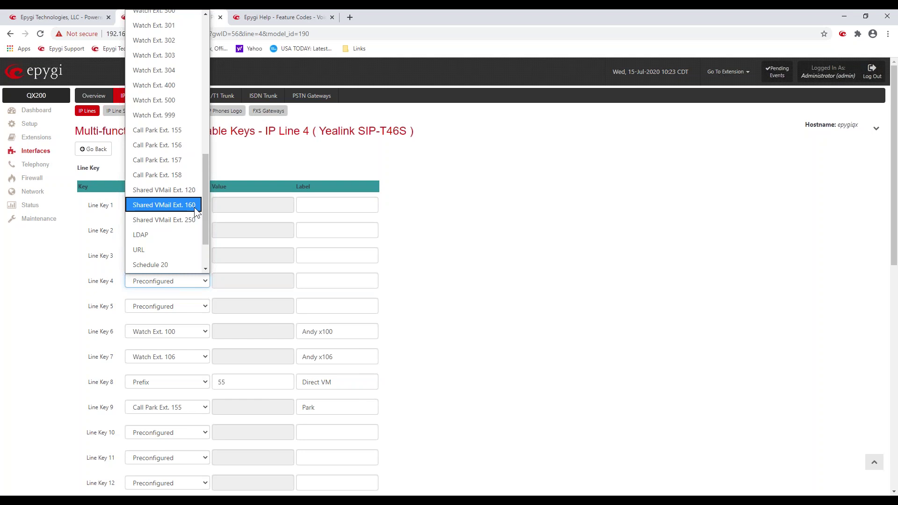
pyautogui.moveTo(209, 220); pyautogui.dragTo(216, 246)
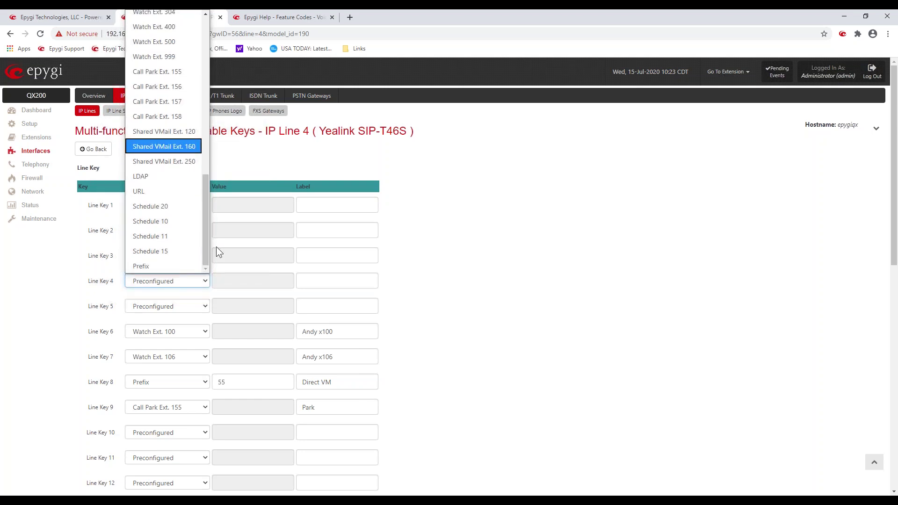
pyautogui.click(286, 161)
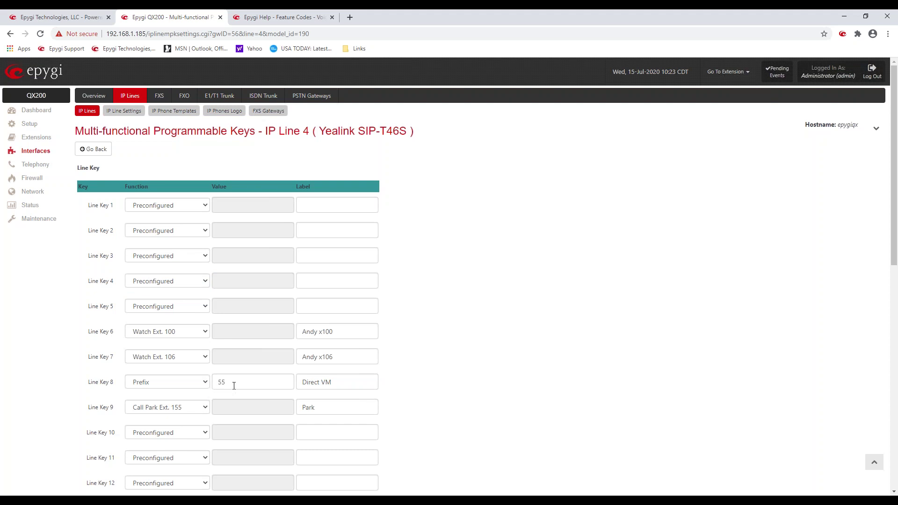
# Step: Highlight Line Key 8's 55 prefix value and its Direct VM label
pyautogui.moveTo(232, 381); pyautogui.dragTo(216, 381)
pyautogui.click(321, 380)
pyautogui.moveTo(333, 381); pyautogui.dragTo(297, 386)
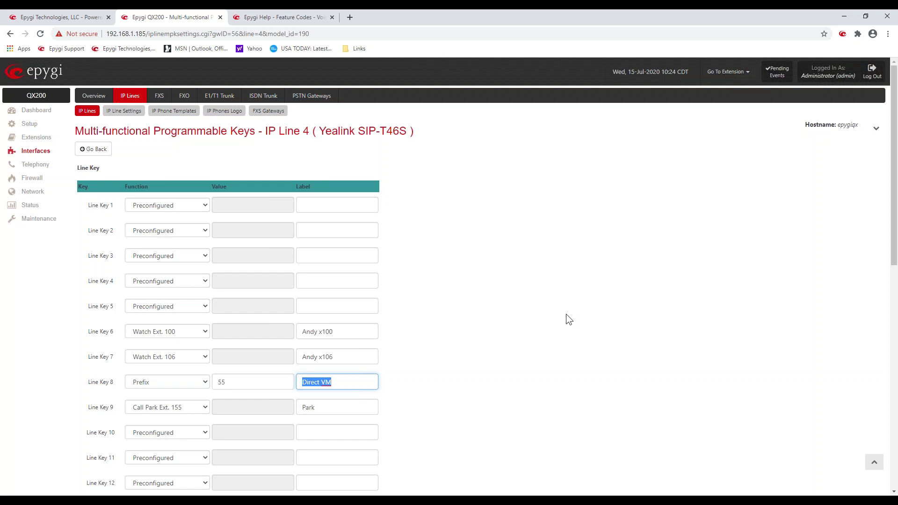
pyautogui.click(523, 357)
# Step: Save the IP Line 4 programmable key assignments
pyautogui.scroll(-5, 522, 357)
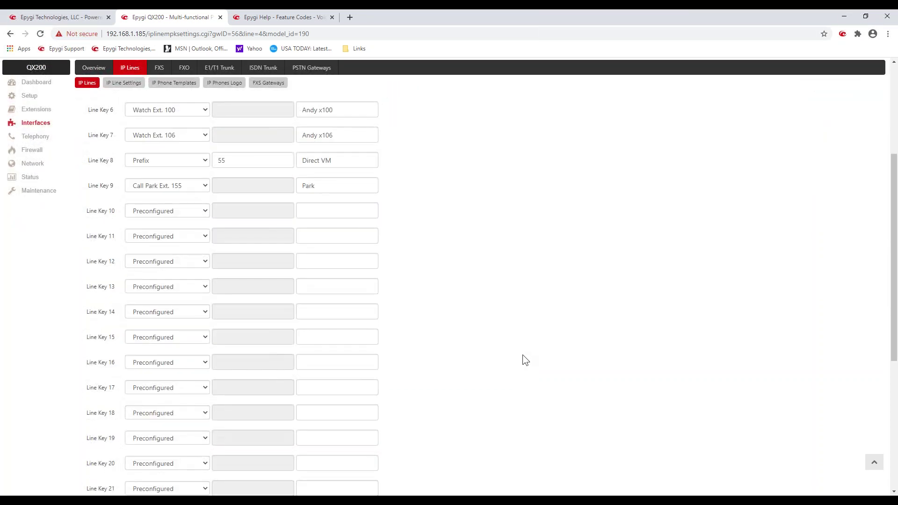
pyautogui.scroll(5, 525, 360)
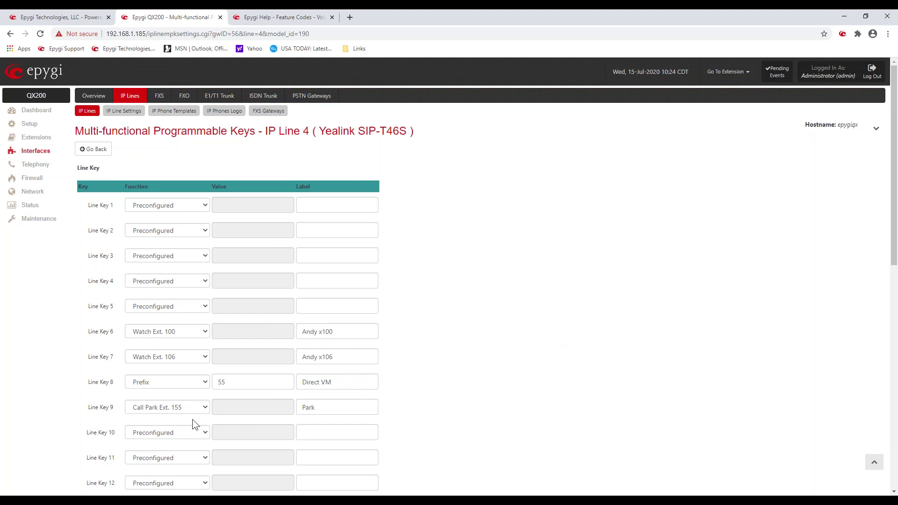
pyautogui.scroll(-10, 486, 365)
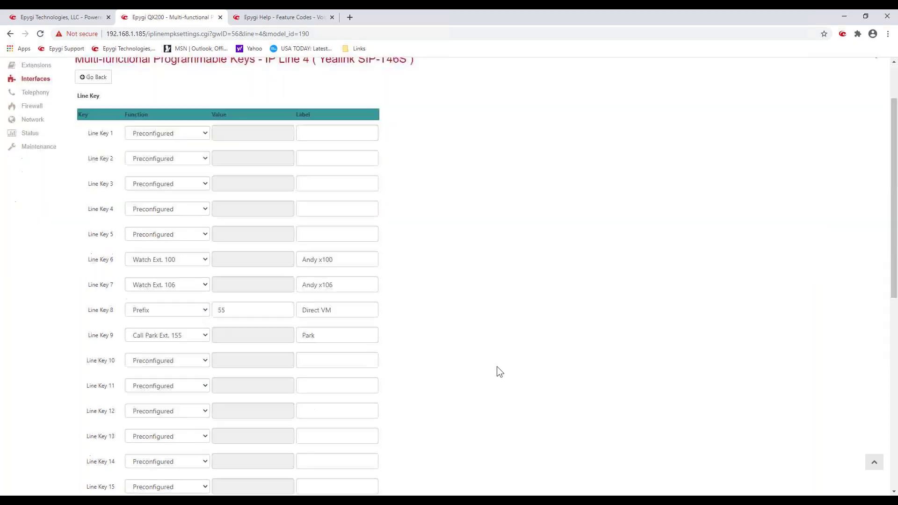
pyautogui.click(94, 425)
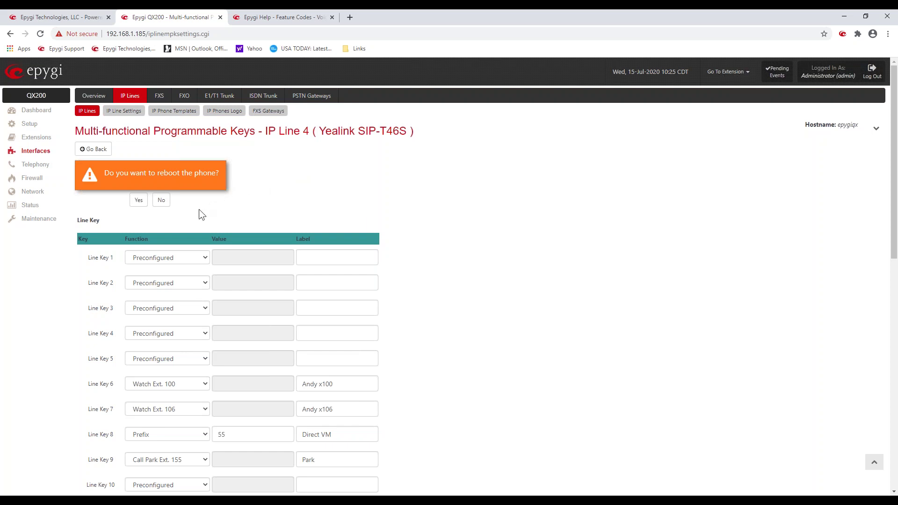
# Step: Decline the phone reboot and return to the IP Lines list
pyautogui.click(161, 201)
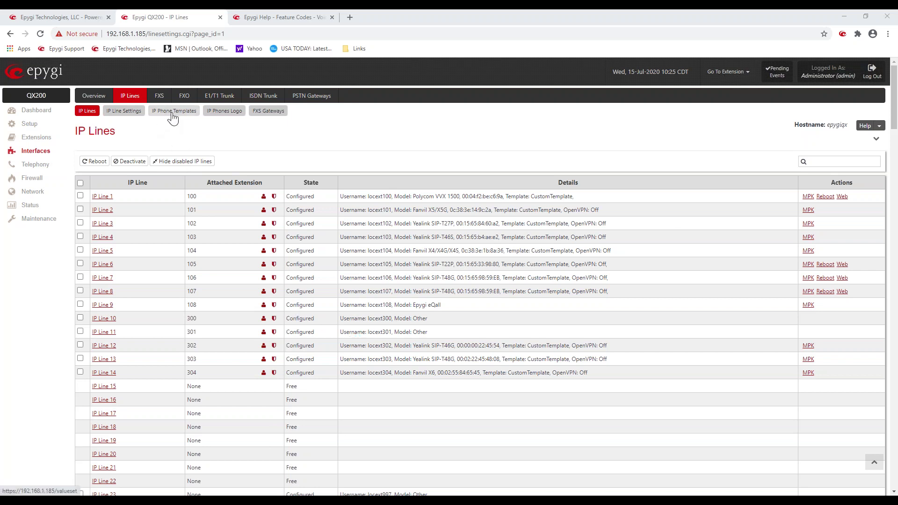
# Step: Open CustomTemplate from the IP Phone Templates list for editing
pyautogui.click(172, 114)
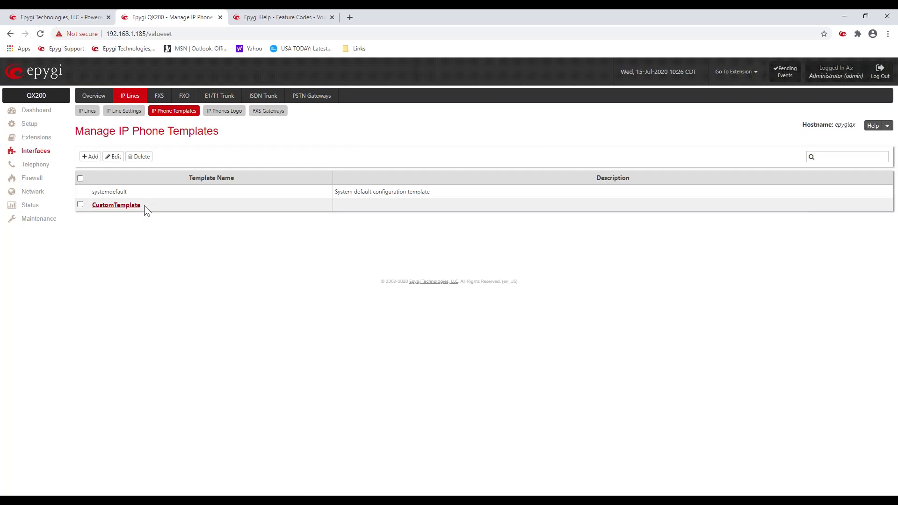
pyautogui.moveTo(144, 206); pyautogui.dragTo(94, 208)
pyautogui.click(136, 242)
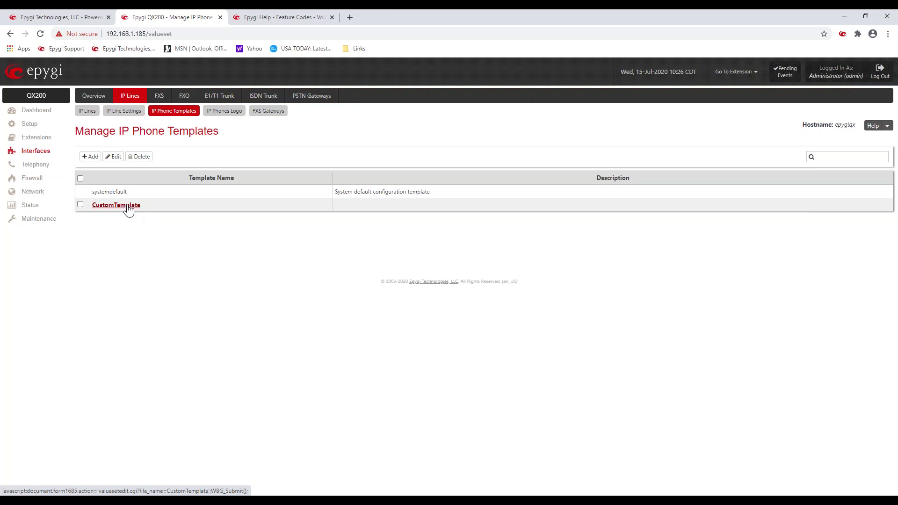
pyautogui.click(127, 205)
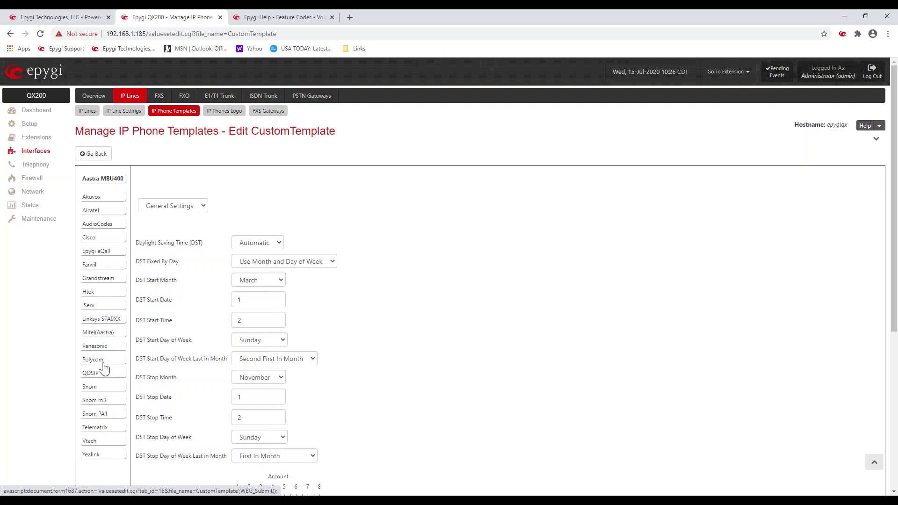
# Step: Show CustomTemplate's Snom settings and set Number Display Style to Number+Name
pyautogui.click(104, 388)
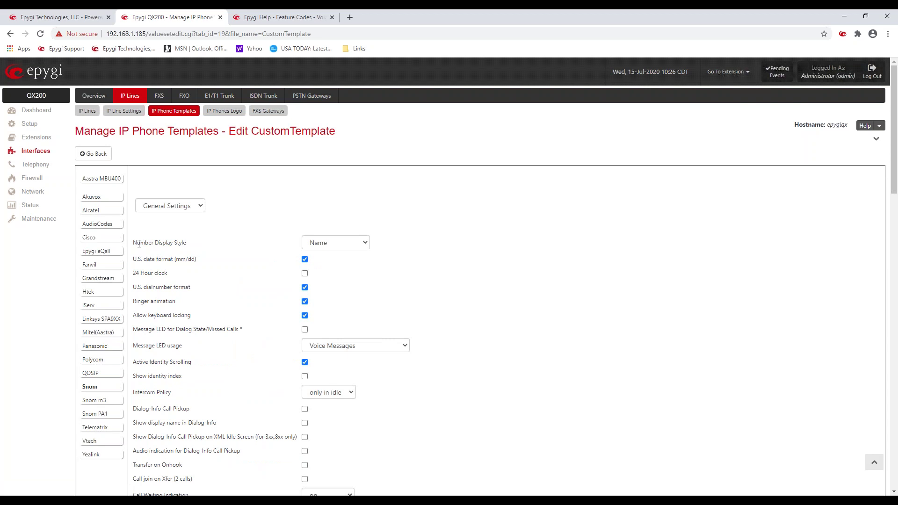
pyautogui.moveTo(138, 243); pyautogui.dragTo(190, 240)
pyautogui.click(366, 243)
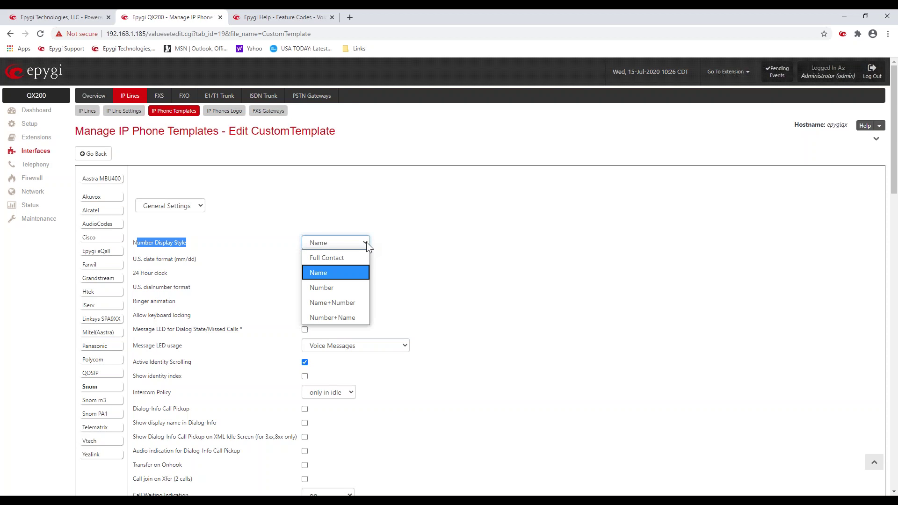
pyautogui.click(356, 318)
pyautogui.click(251, 256)
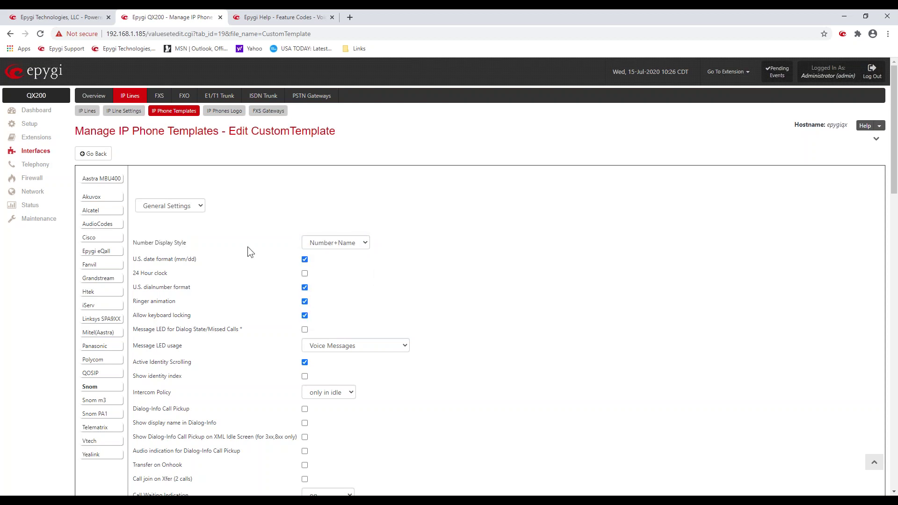
pyautogui.scroll(-3, 247, 246)
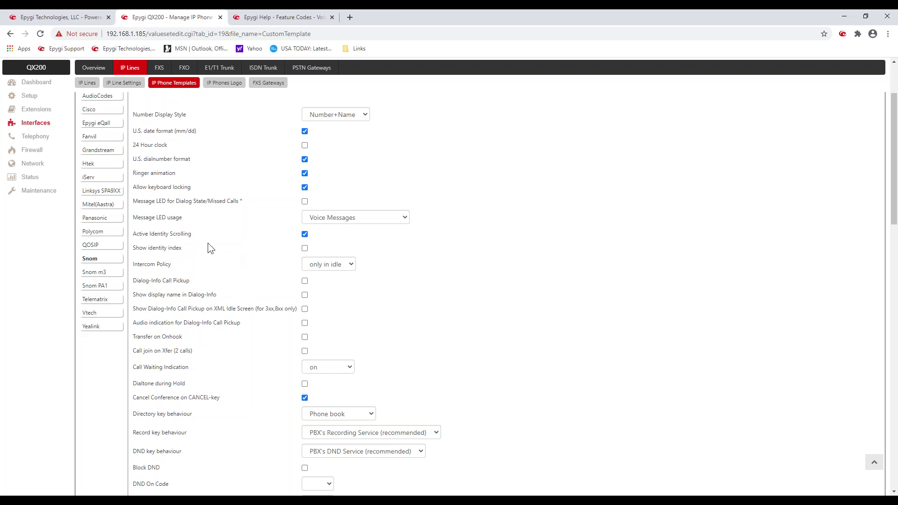
pyautogui.scroll(-4, 209, 266)
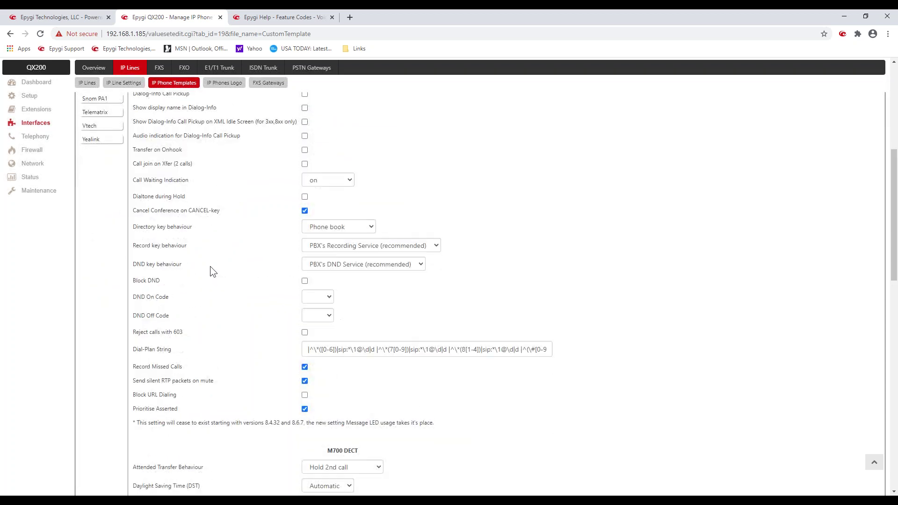
# Step: Select the Snom 720 model and review its P1–P16 function keys, all Preconfigured
pyautogui.scroll(7, 211, 270)
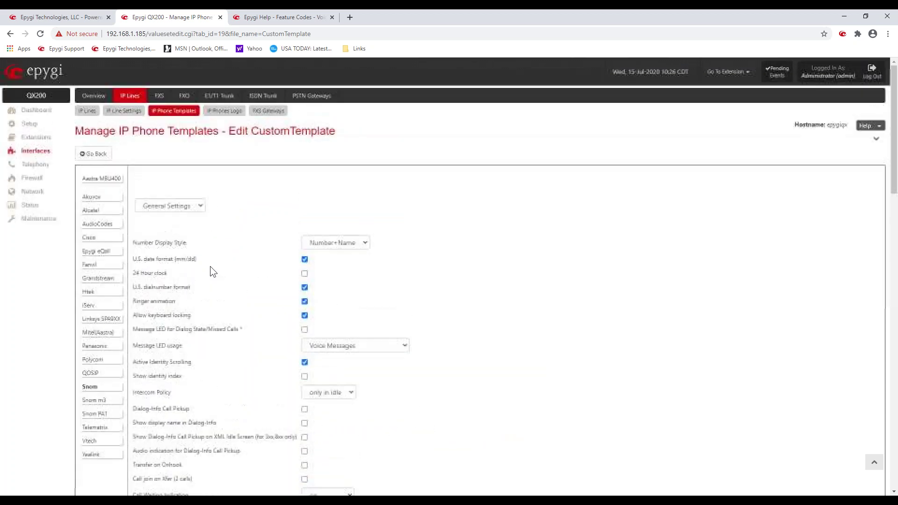
pyautogui.click(196, 205)
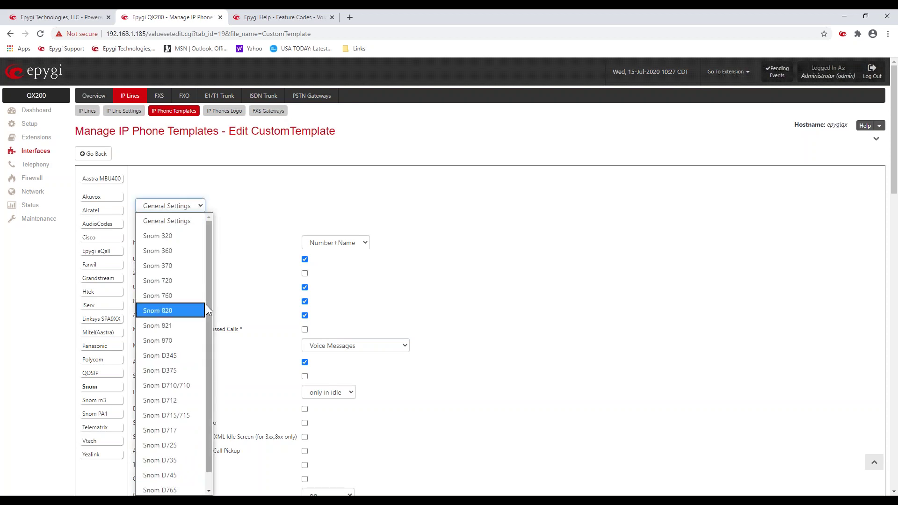
pyautogui.click(194, 281)
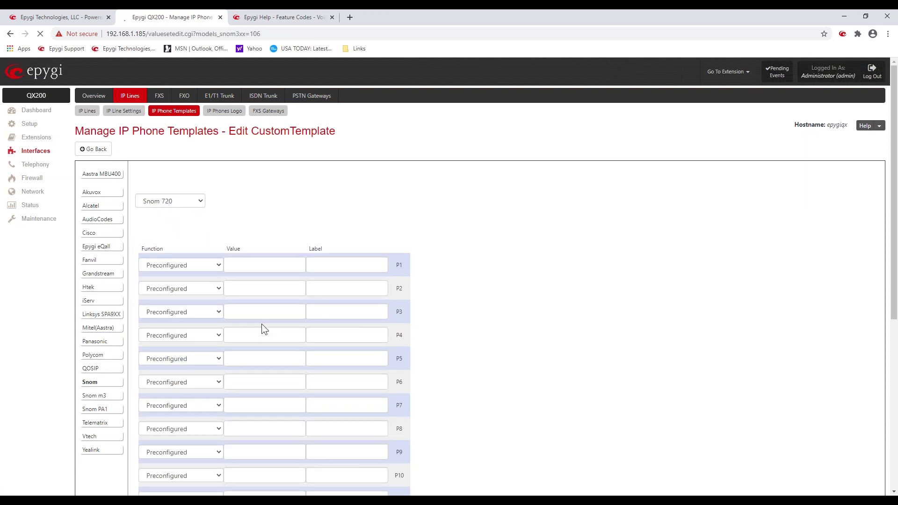
pyautogui.scroll(-2, 260, 323)
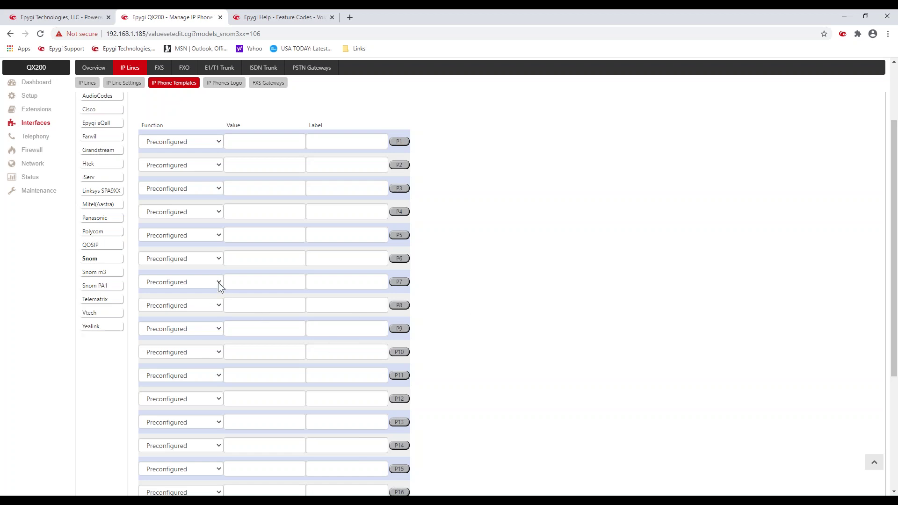
pyautogui.scroll(3, 540, 260)
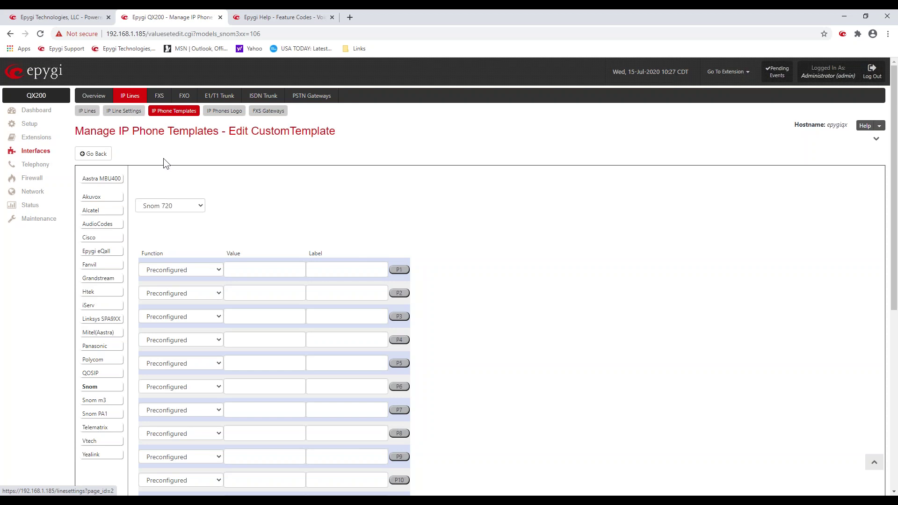
# Step: Keep CustomTemplate as the Phones Default Template, then return to the IP Lines list
pyautogui.click(126, 112)
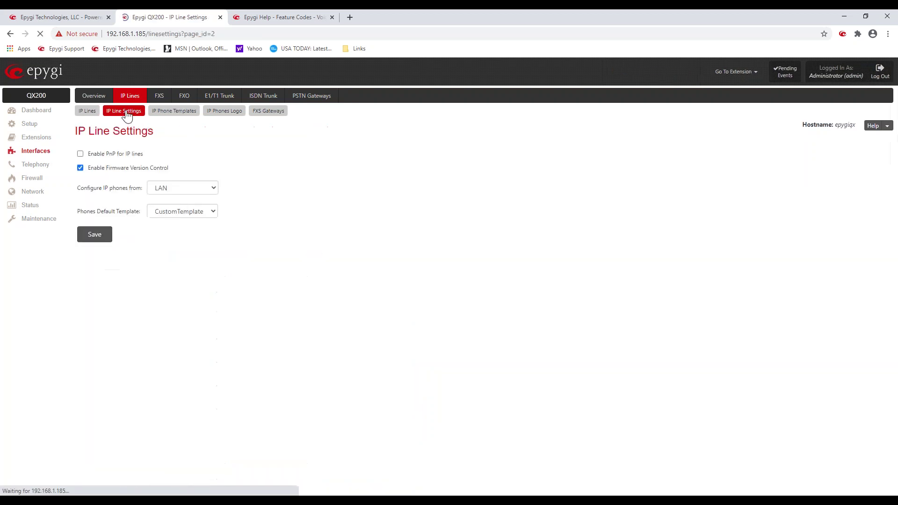
pyautogui.moveTo(77, 212); pyautogui.dragTo(150, 211)
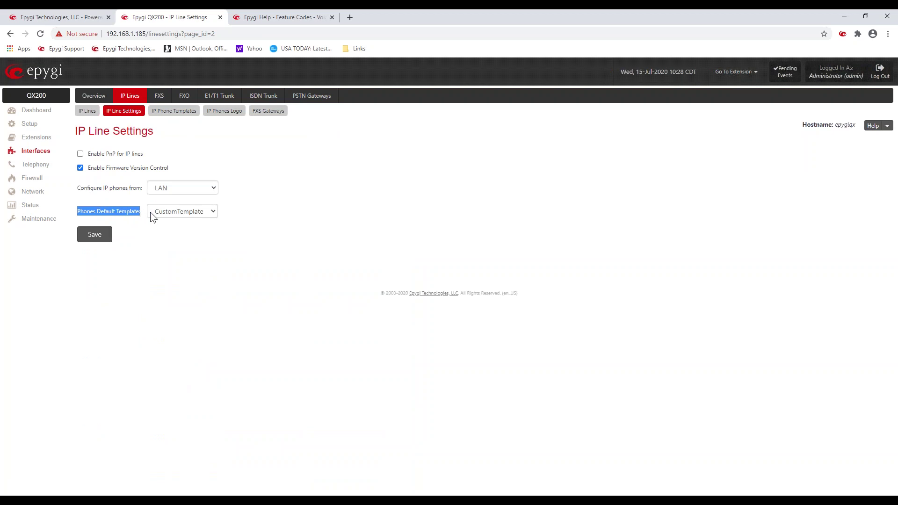
pyautogui.click(214, 211)
pyautogui.click(279, 215)
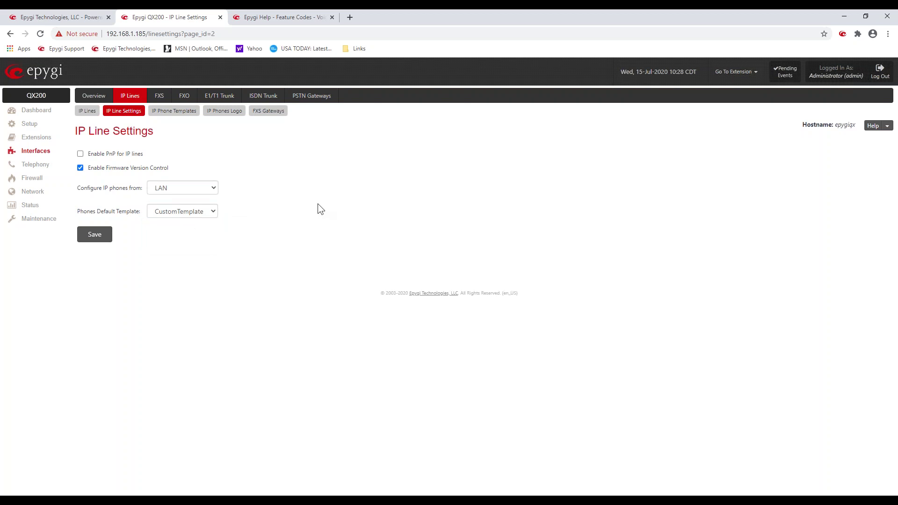
pyautogui.click(89, 112)
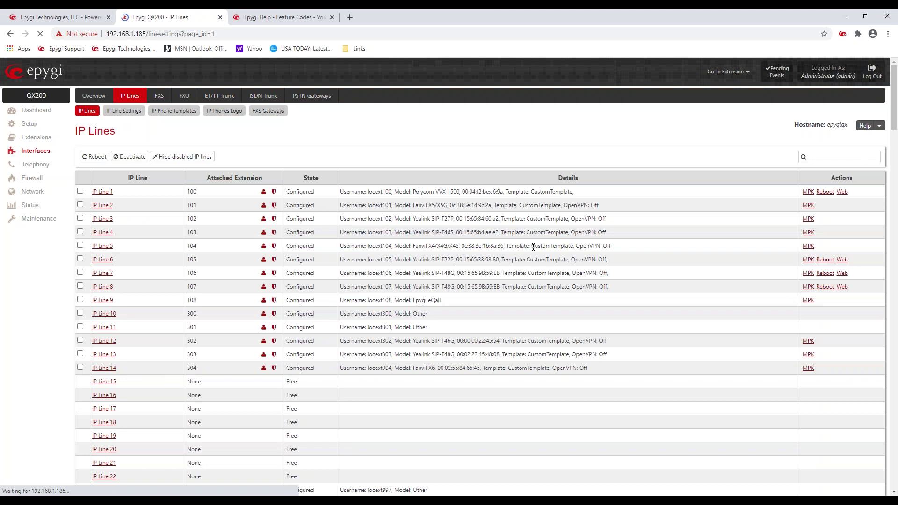
pyautogui.moveTo(529, 251); pyautogui.dragTo(575, 250)
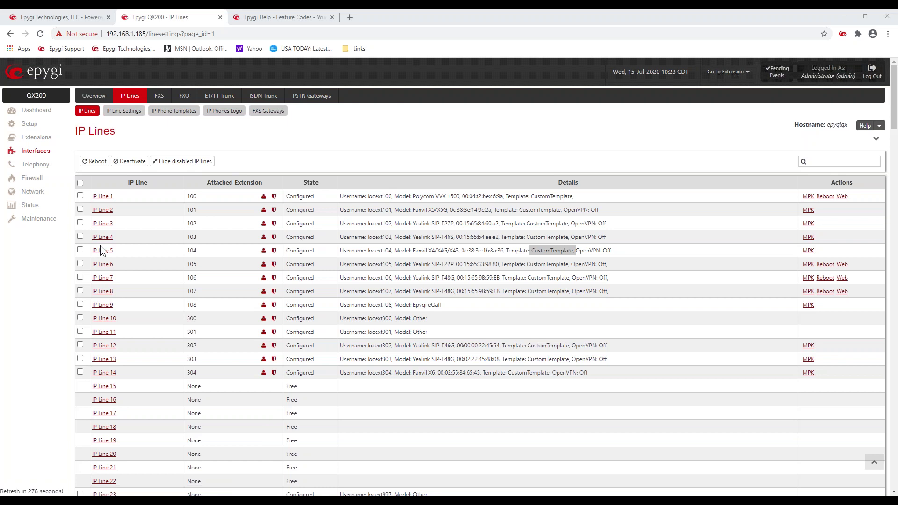
pyautogui.doubleClick(206, 305)
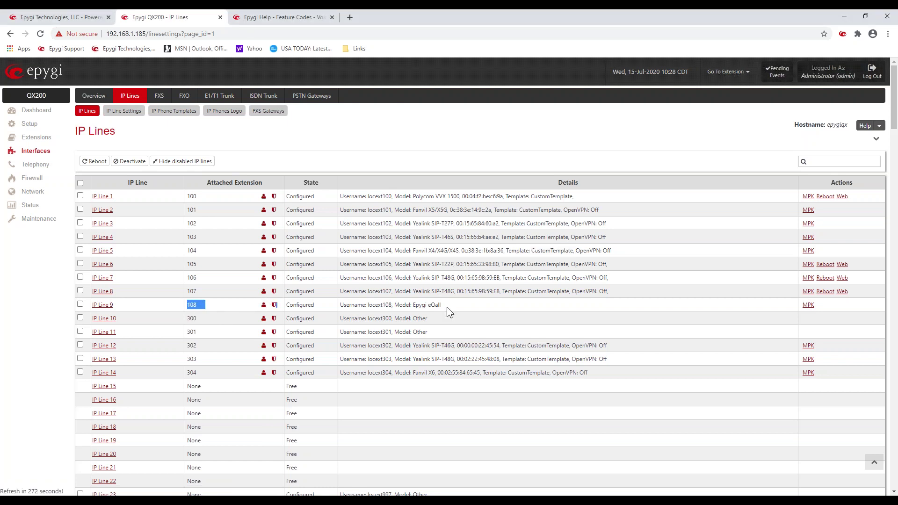
pyautogui.moveTo(444, 303); pyautogui.dragTo(411, 303)
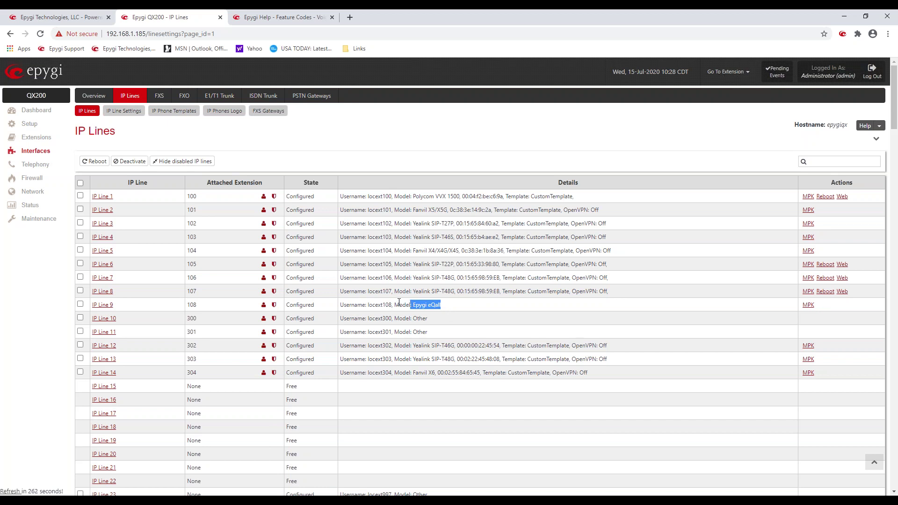
pyautogui.click(101, 308)
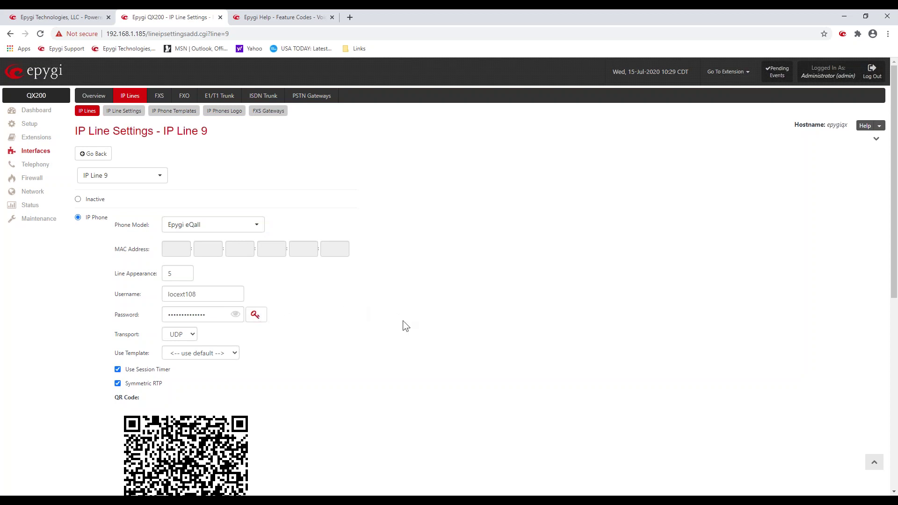
pyautogui.scroll(-3, 408, 326)
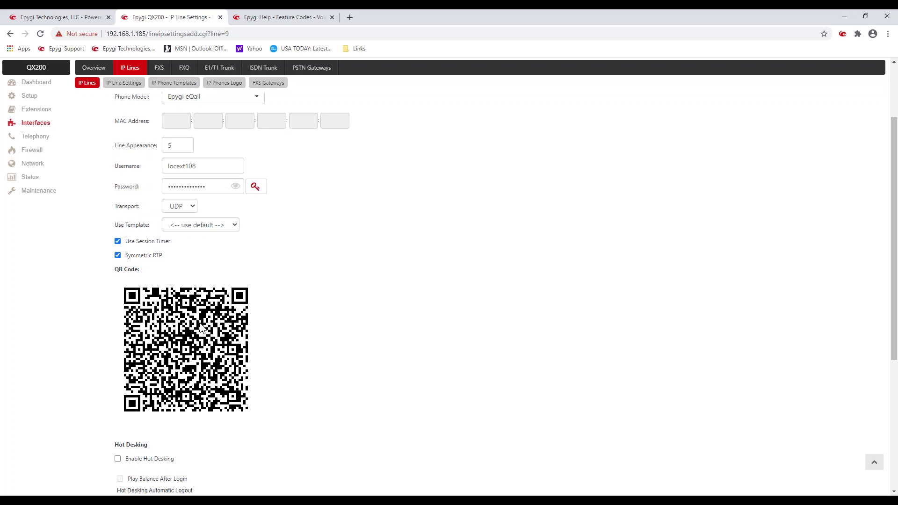
pyautogui.rightClick(205, 329)
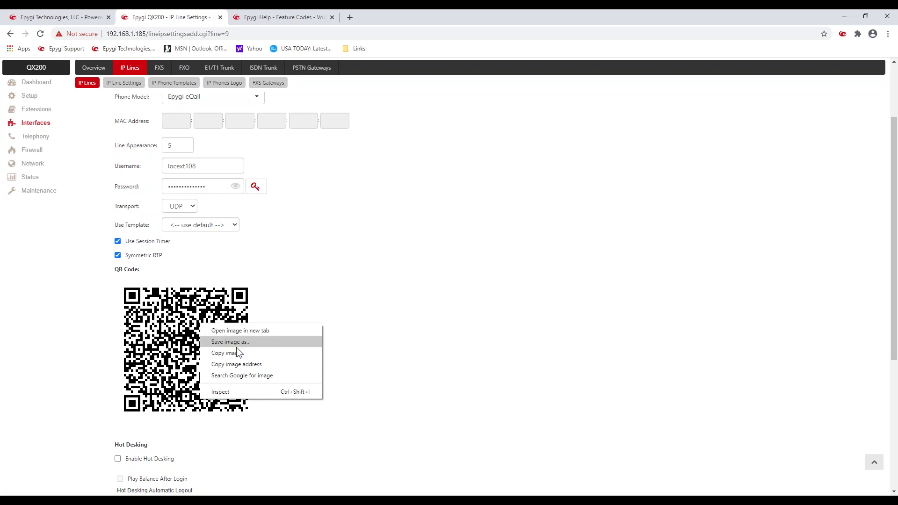
pyautogui.click(390, 242)
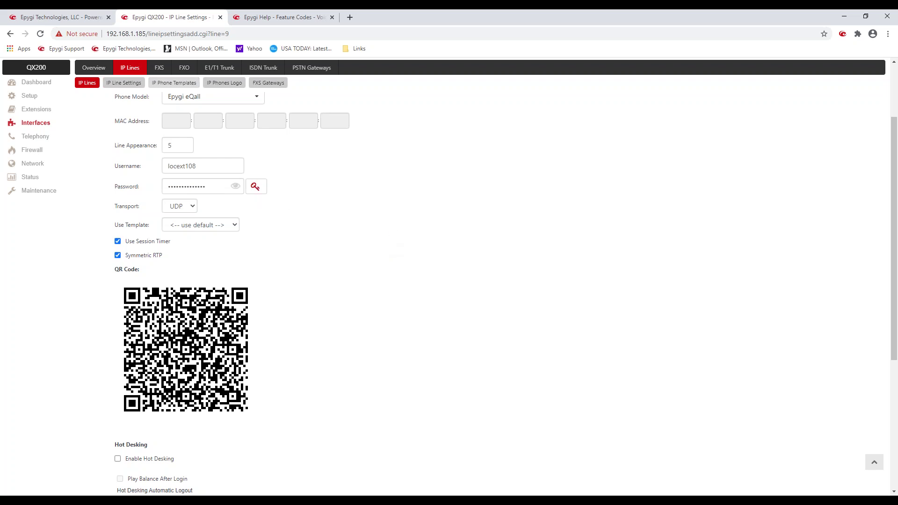
# Step: Browse Knowledgebase to eQall for MS Windows > Software and move the eQall window into view
pyautogui.click(58, 18)
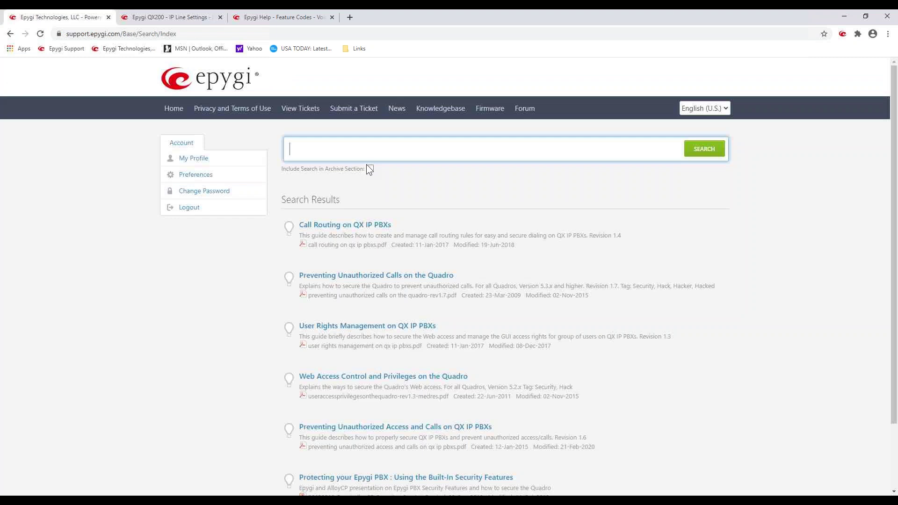
pyautogui.click(434, 112)
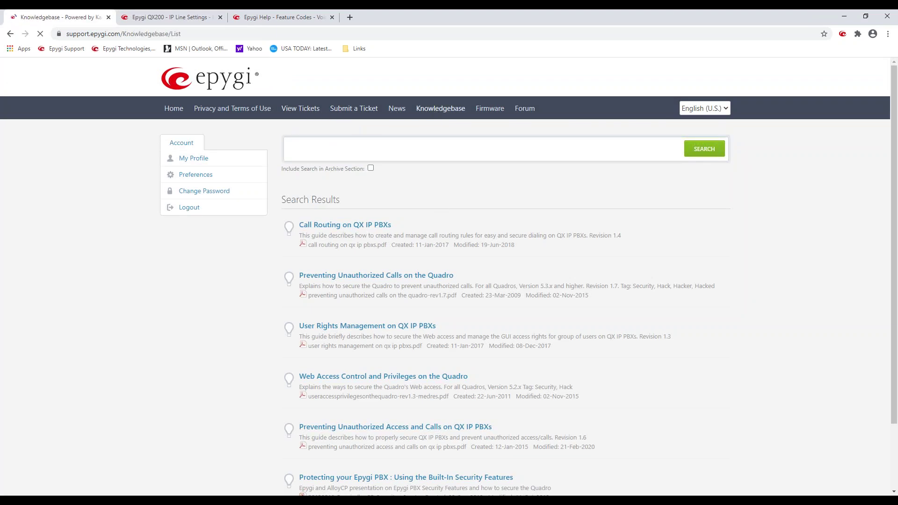
pyautogui.click(333, 248)
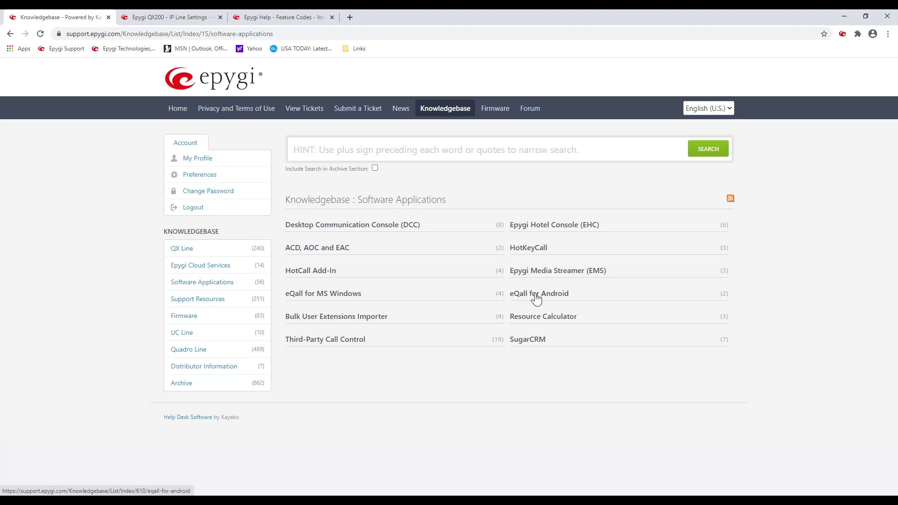
pyautogui.click(305, 296)
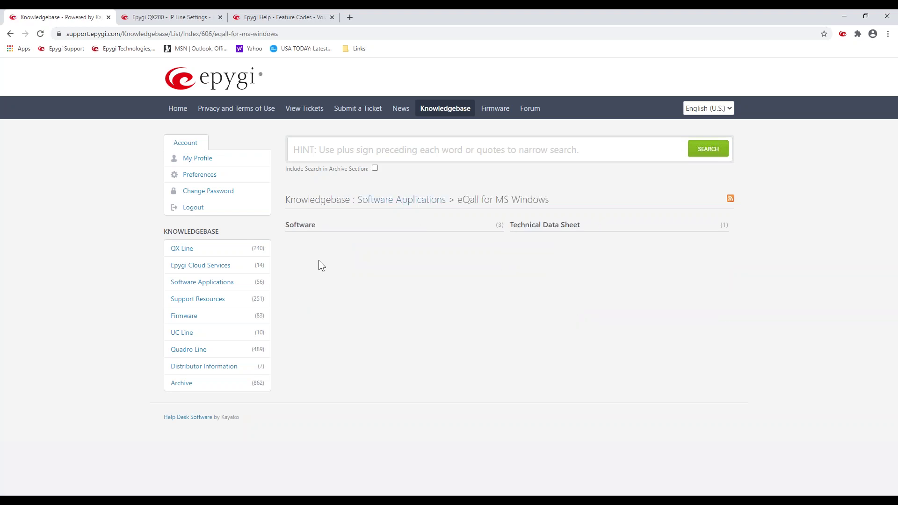
pyautogui.click(308, 229)
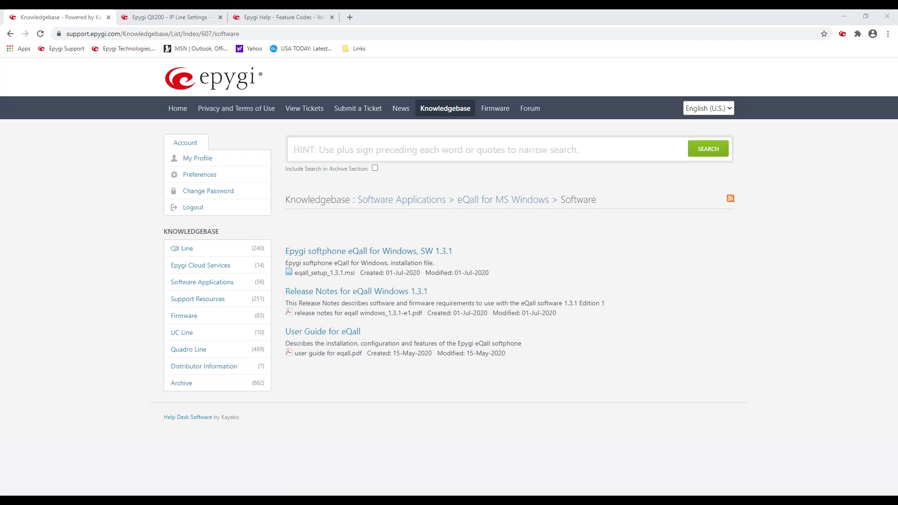
pyautogui.moveTo(542, 176); pyautogui.dragTo(479, 177)
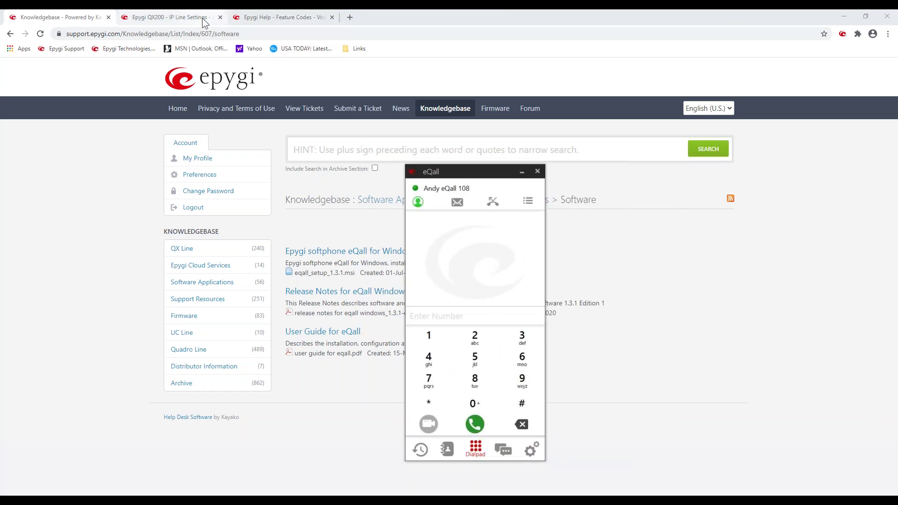
# Step: Bring eQall forward beside the QX200 page and show its Accounts settings
pyautogui.click(202, 18)
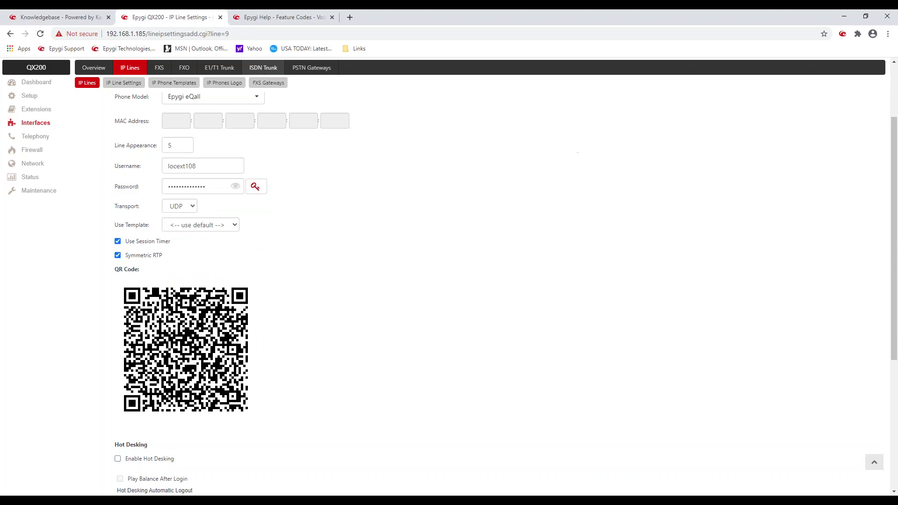
pyautogui.click(332, 494)
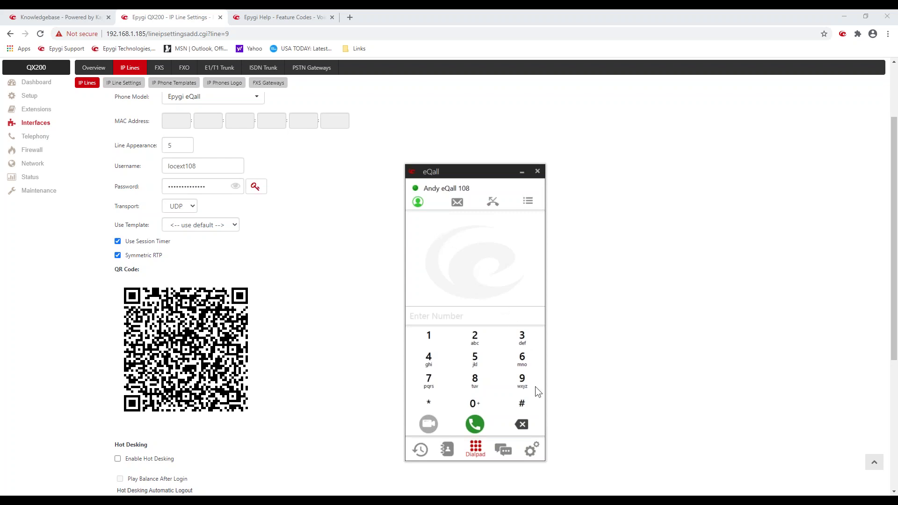
pyautogui.click(532, 450)
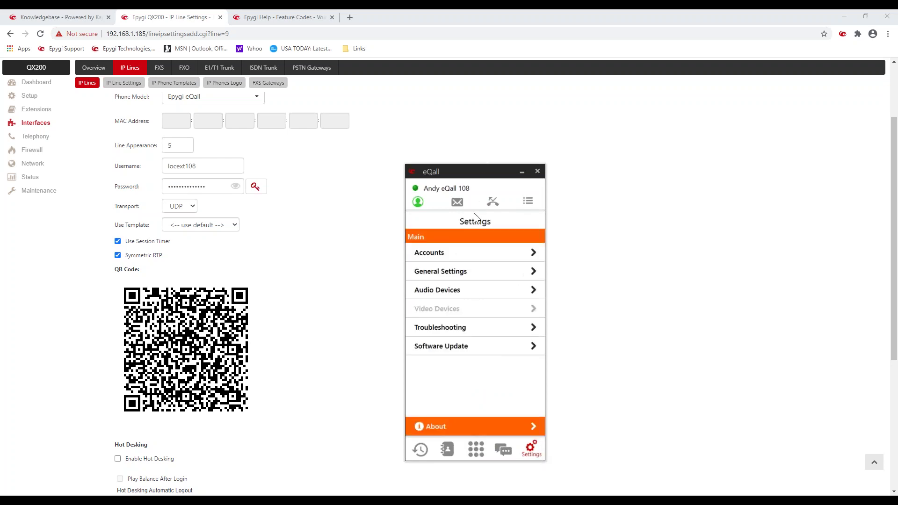
pyautogui.click(444, 253)
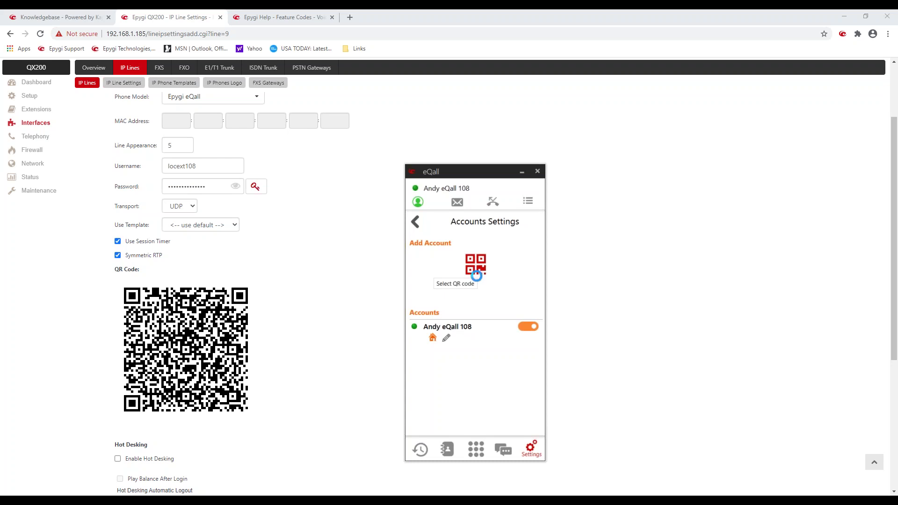
pyautogui.click(399, 273)
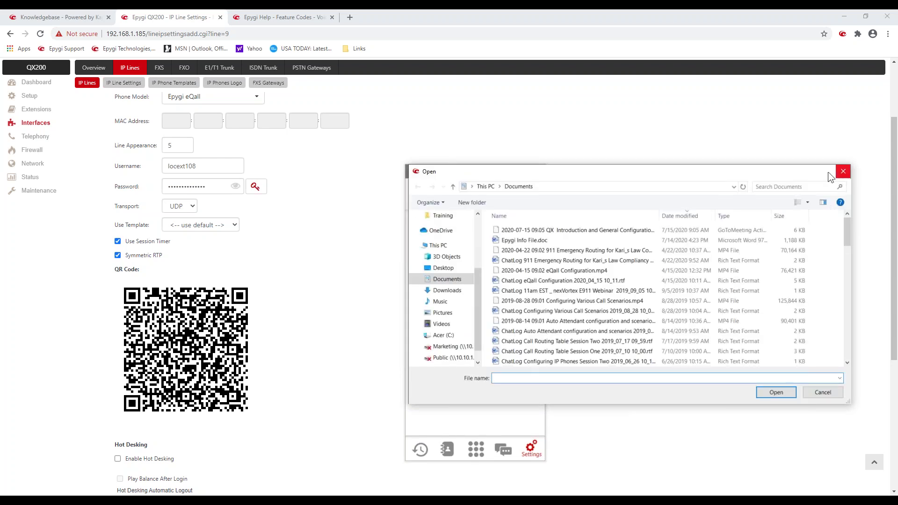
pyautogui.click(842, 171)
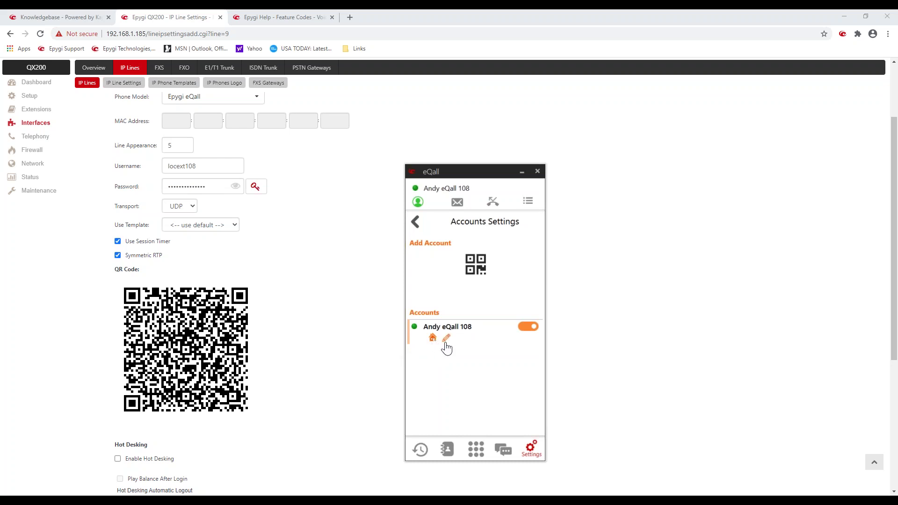
# Step: Re-enable extension 108's account and move epygiqx.epygi-config.loc above 99.168.104.244 in Connect Via
pyautogui.click(529, 330)
pyautogui.click(530, 330)
pyautogui.click(447, 338)
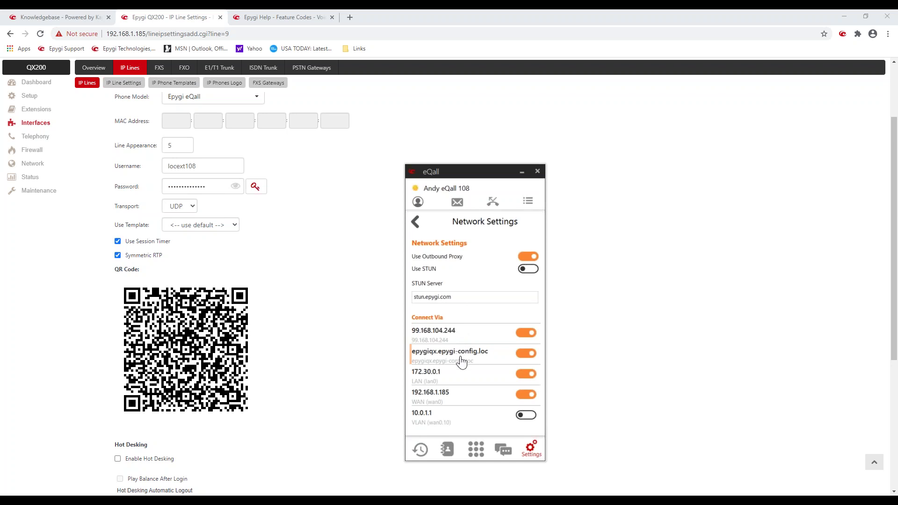
pyautogui.moveTo(455, 347)
pyautogui.mouseDown()
pyautogui.moveTo(452, 333)
pyautogui.moveTo(453, 357)
pyautogui.mouseUp()
pyautogui.click(415, 228)
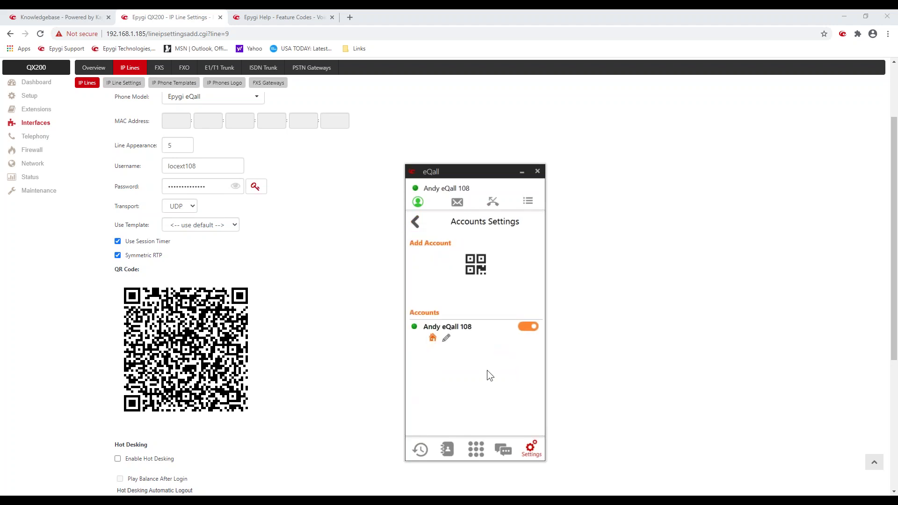
pyautogui.click(531, 451)
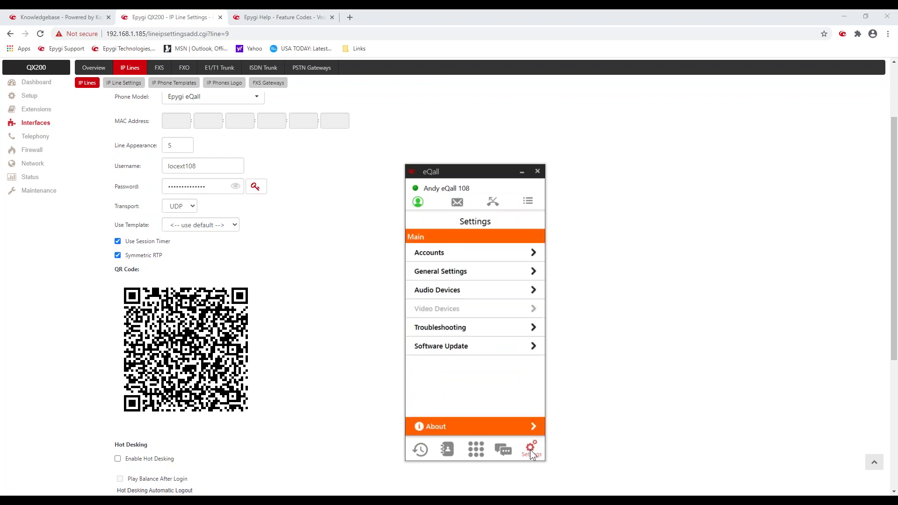
# Step: Look over General Settings and Troubleshooting, and confirm version 1.3.1 is up to date
pyautogui.click(461, 273)
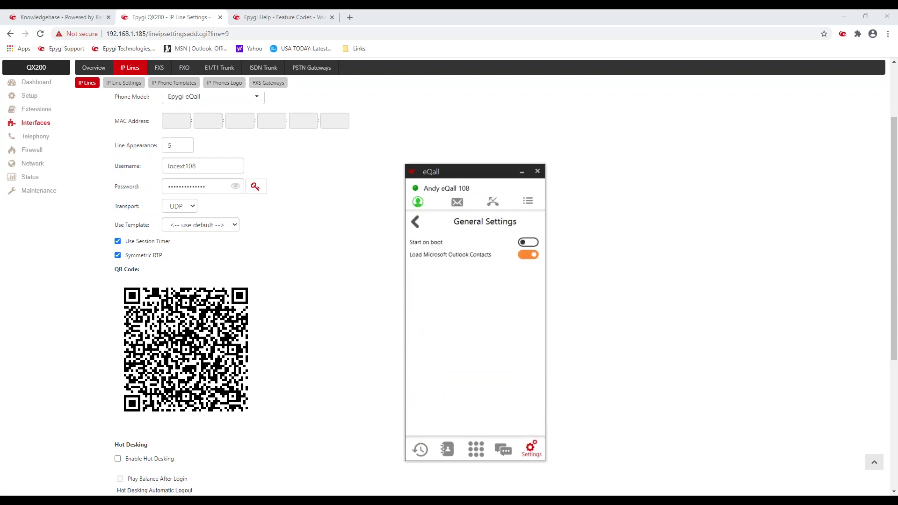
pyautogui.click(415, 222)
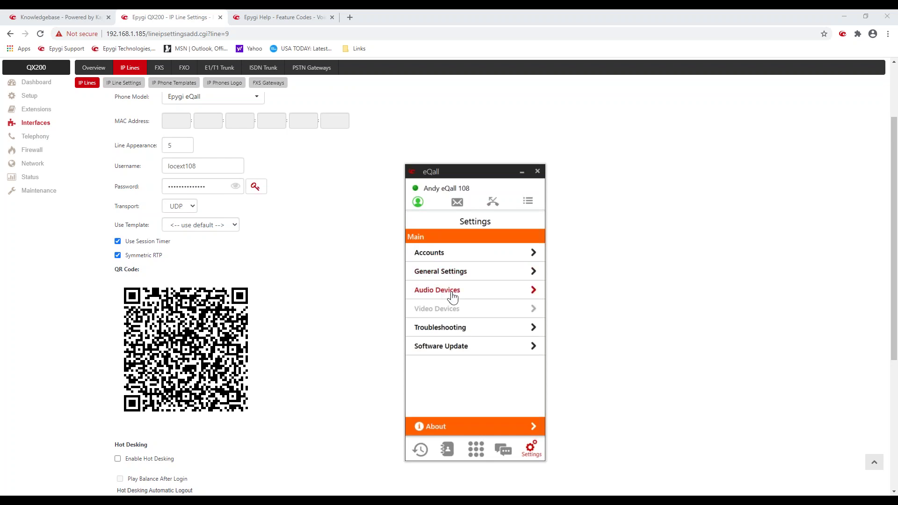
pyautogui.click(454, 333)
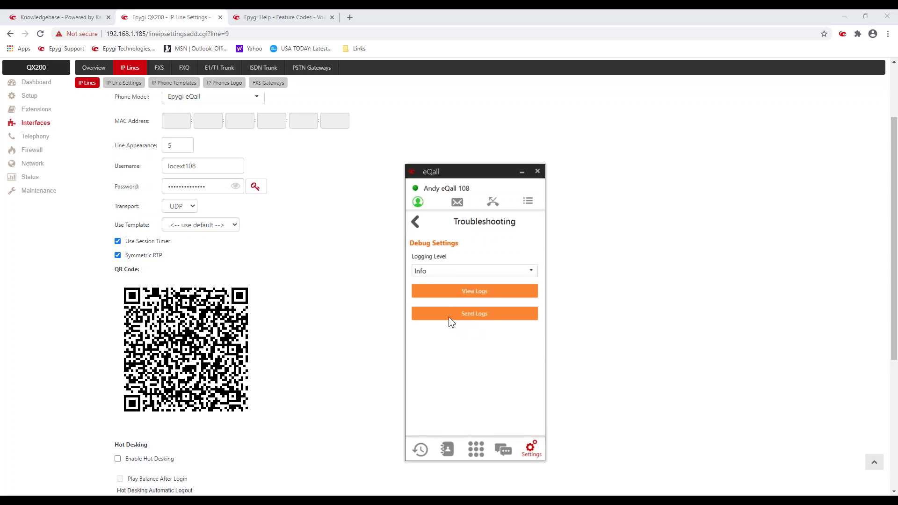
pyautogui.click(415, 223)
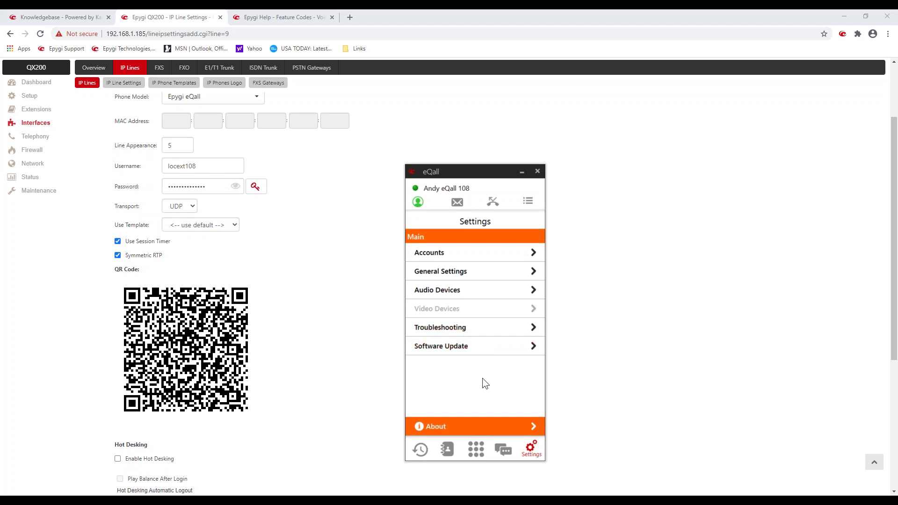
pyautogui.click(536, 347)
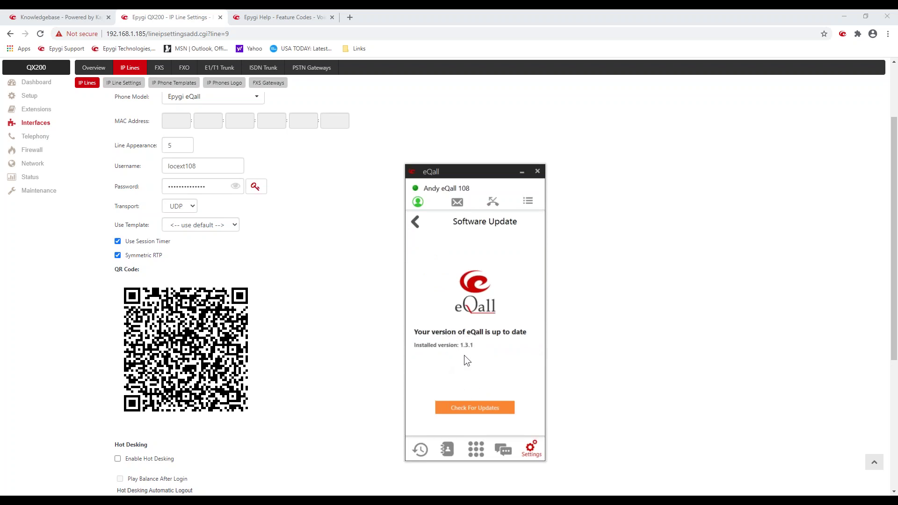
pyautogui.click(416, 223)
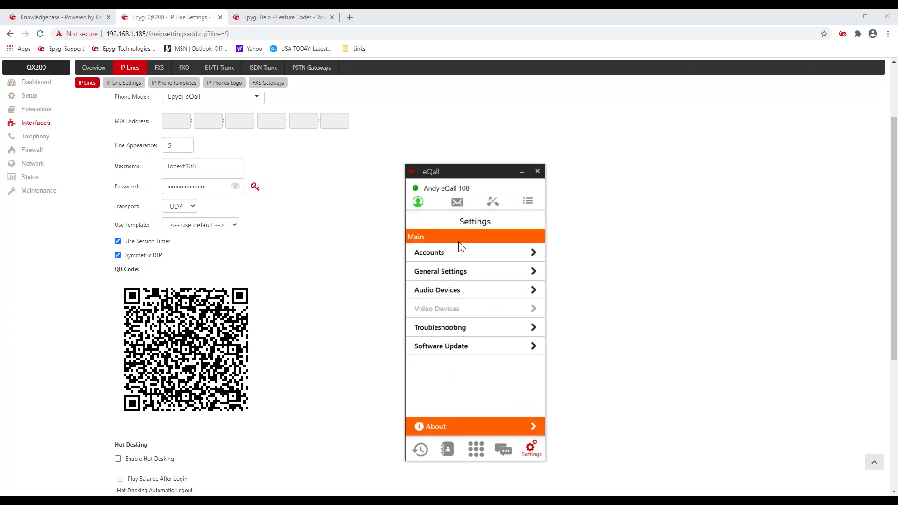
# Step: Browse recent calls and the Outlook, Personal, QX PhB and Favorites contacts, then open the dialpad
pyautogui.click(423, 450)
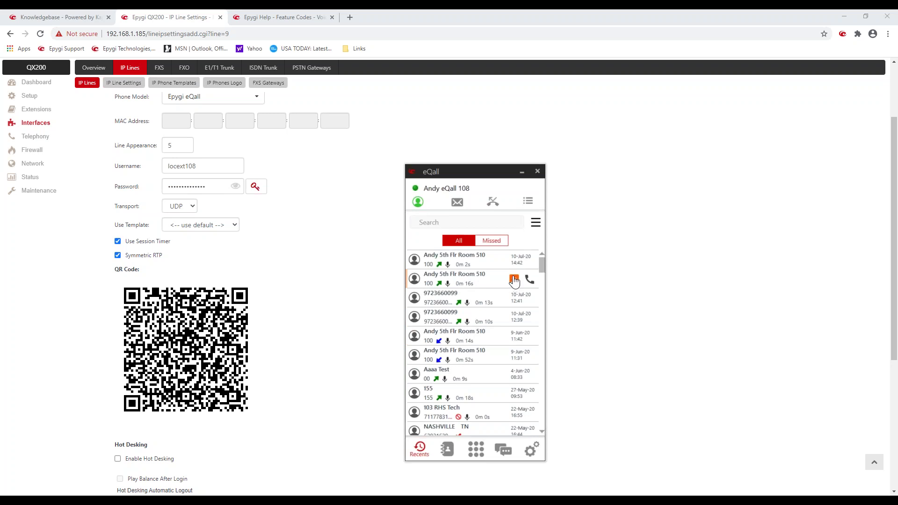
pyautogui.click(447, 451)
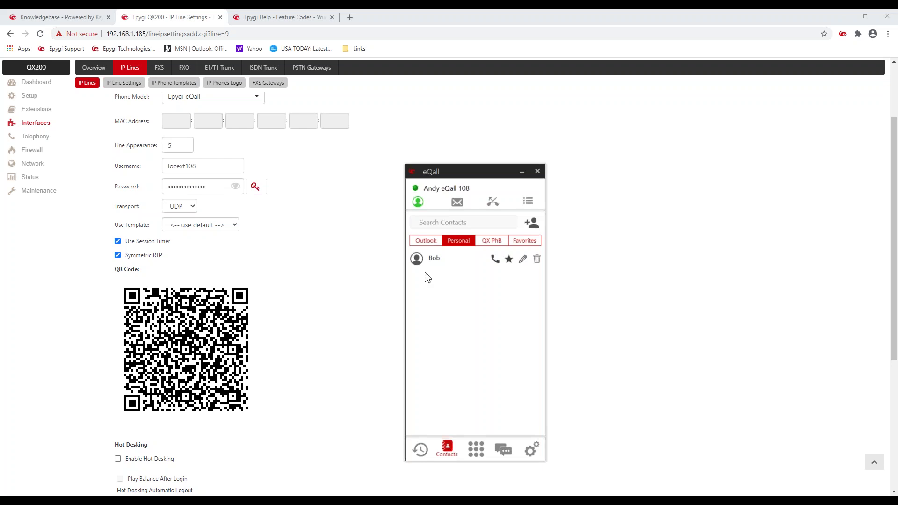
pyautogui.click(428, 241)
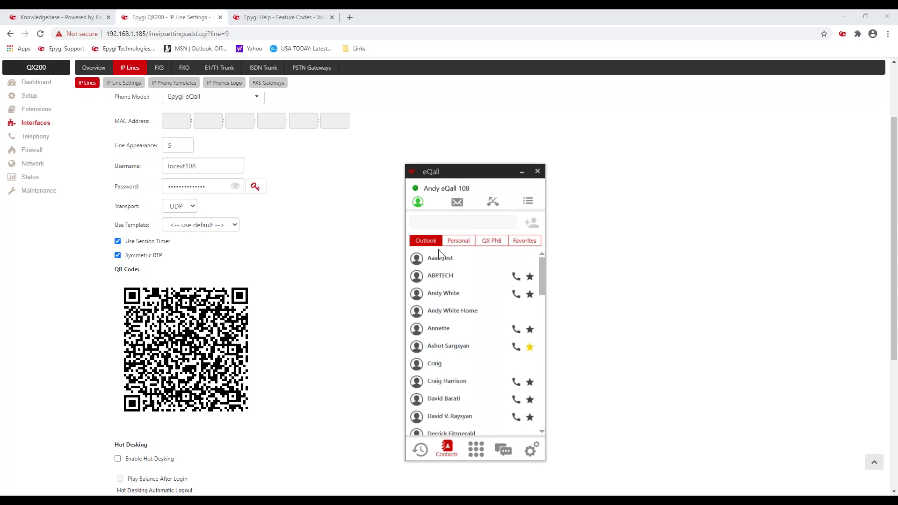
pyautogui.click(455, 240)
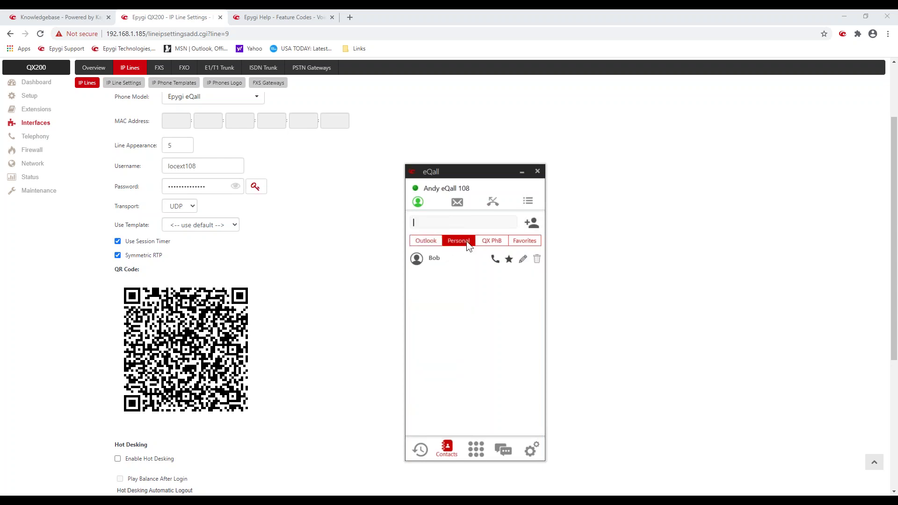
pyautogui.click(489, 241)
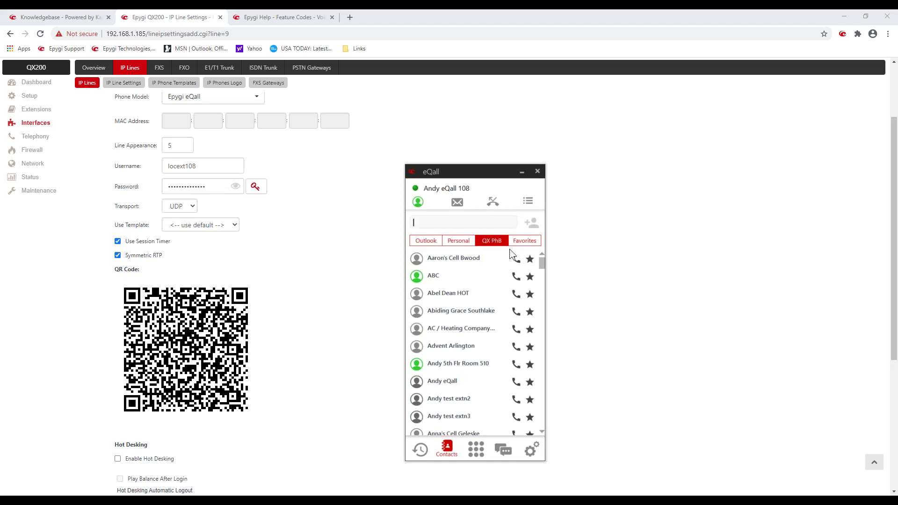
pyautogui.click(519, 238)
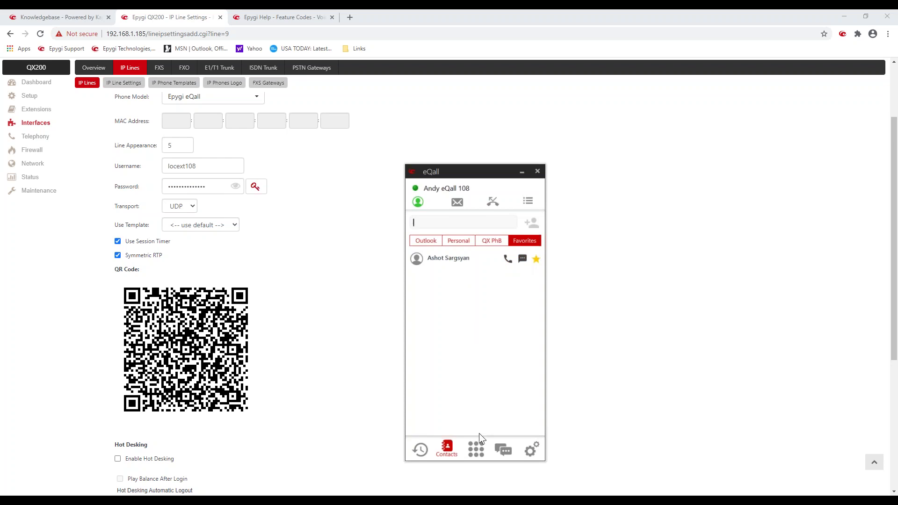
pyautogui.click(477, 448)
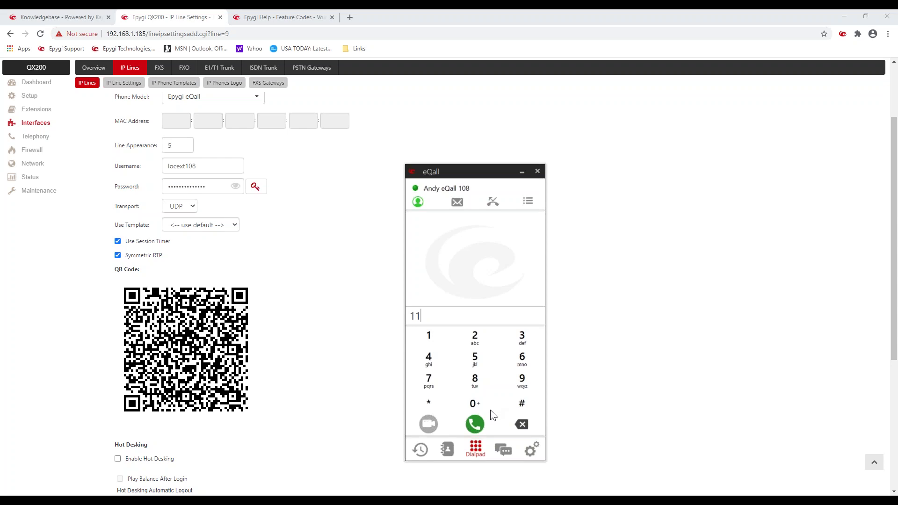
# Step: Clear the number field, call the Attendant at 00 from eQall, then hang up
pyautogui.click(525, 430)
pyautogui.click(521, 425)
pyautogui.click(479, 403)
pyautogui.click(478, 403)
pyautogui.click(475, 424)
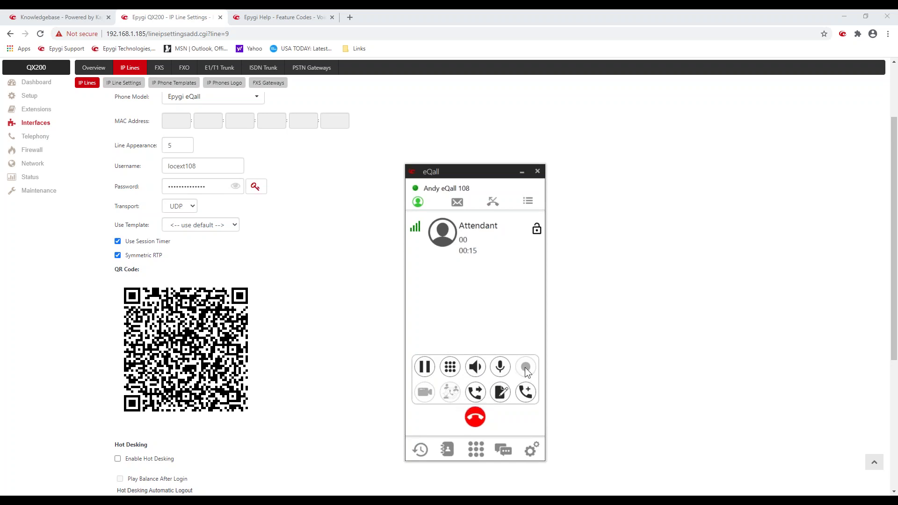
pyautogui.click(475, 417)
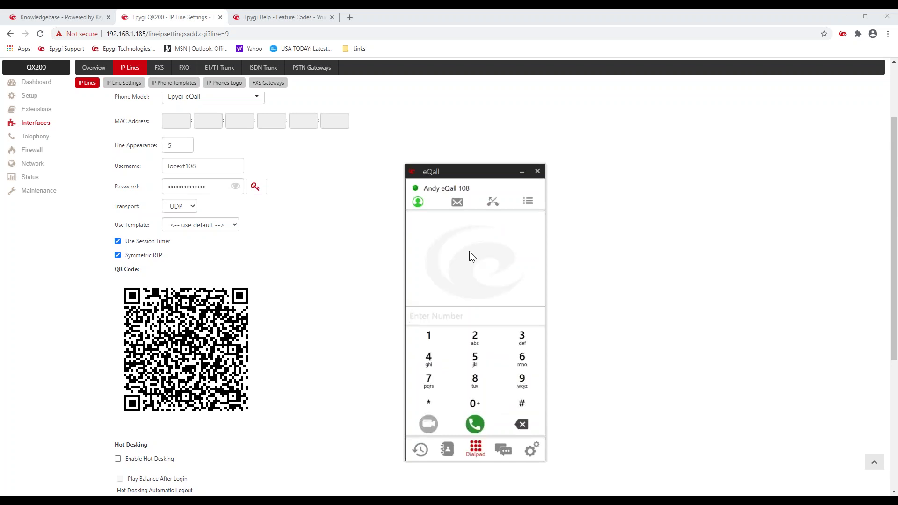
# Step: Check the presence status choices and leave the status as Online
pyautogui.moveTo(435, 191)
pyautogui.click(417, 203)
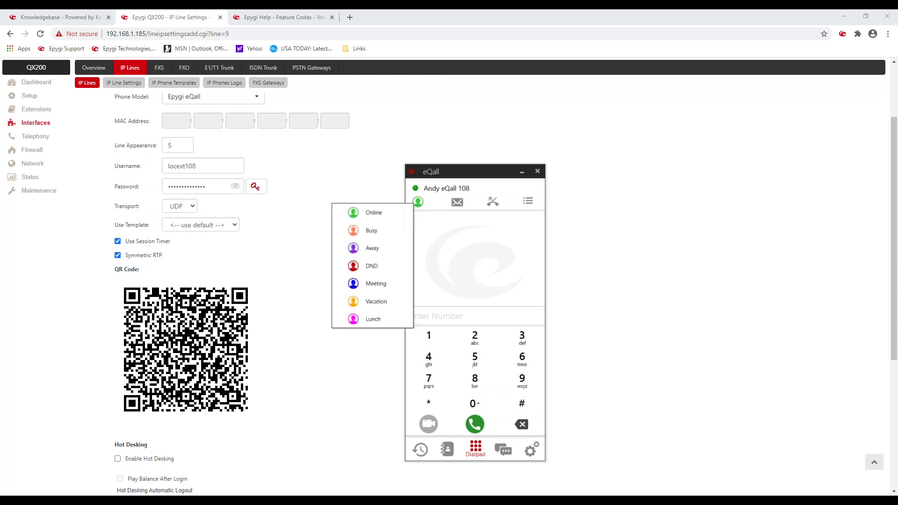
pyautogui.click(470, 268)
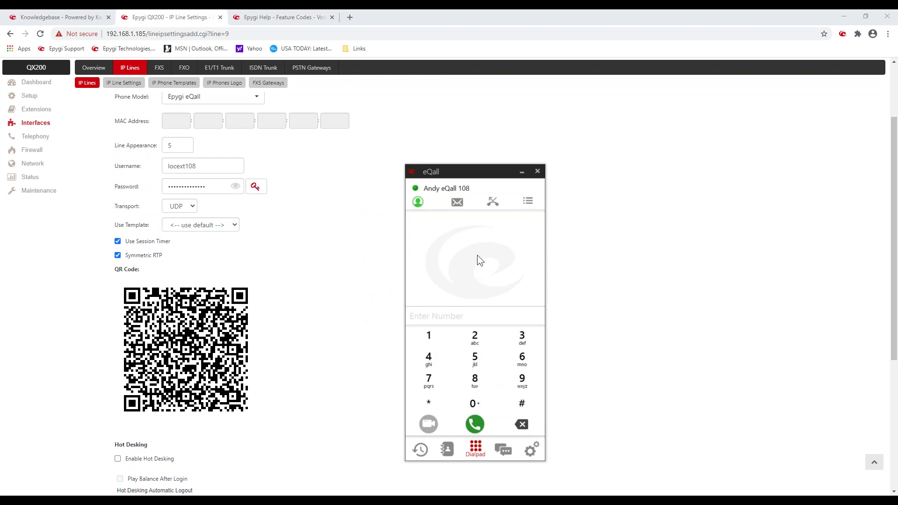
# Step: Review the ABC chat conversation, then return to the chat list
pyautogui.click(505, 449)
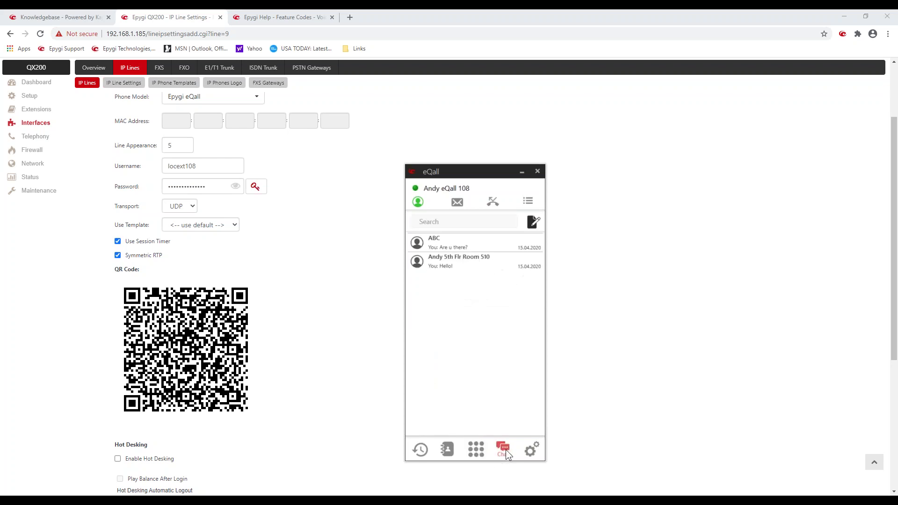
pyautogui.click(449, 243)
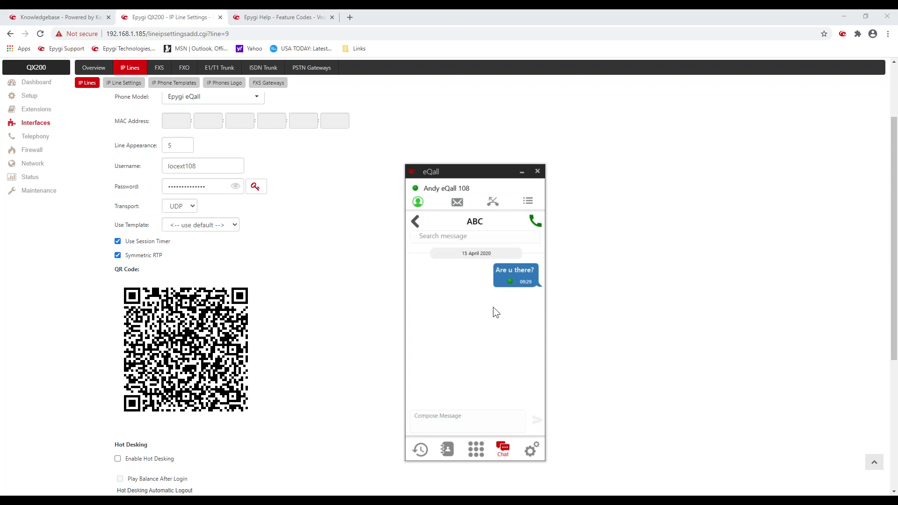
pyautogui.click(416, 222)
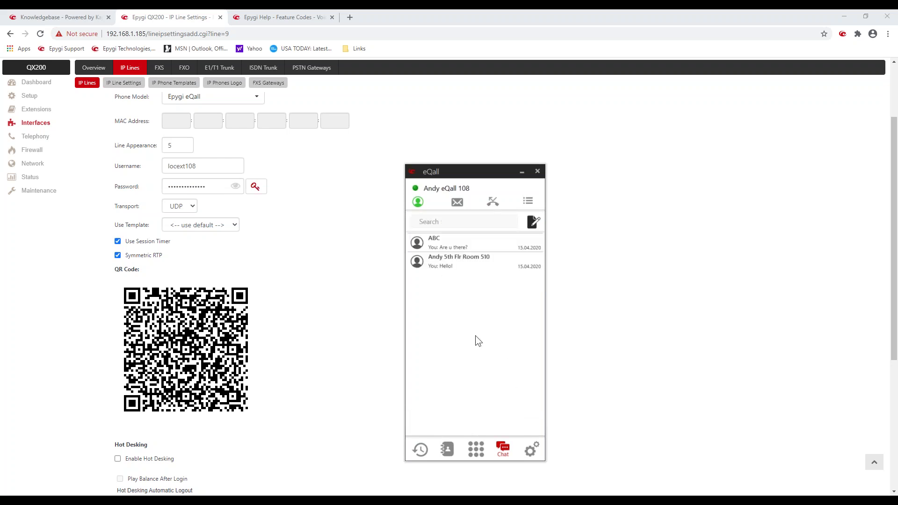
# Step: Minimize the eQall softphone and bring the IP line settings page back to the front
pyautogui.moveTo(486, 170); pyautogui.dragTo(541, 177)
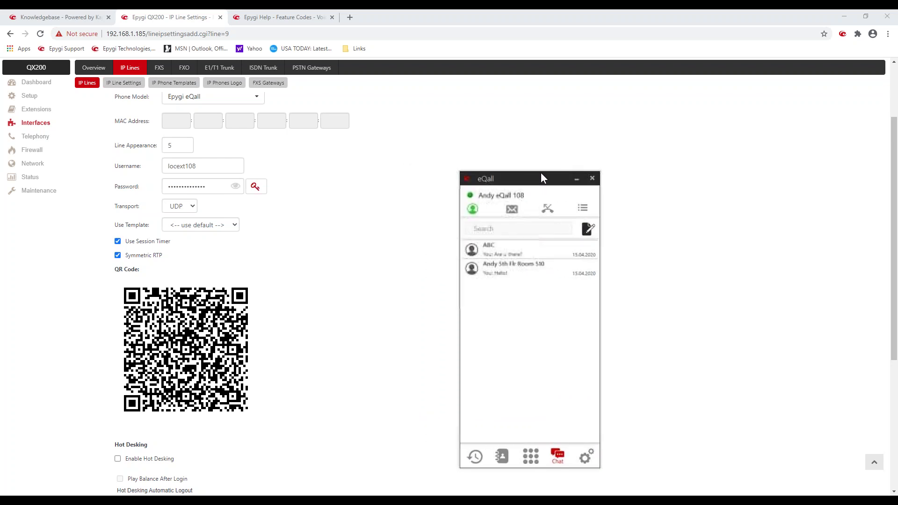
pyautogui.click(576, 179)
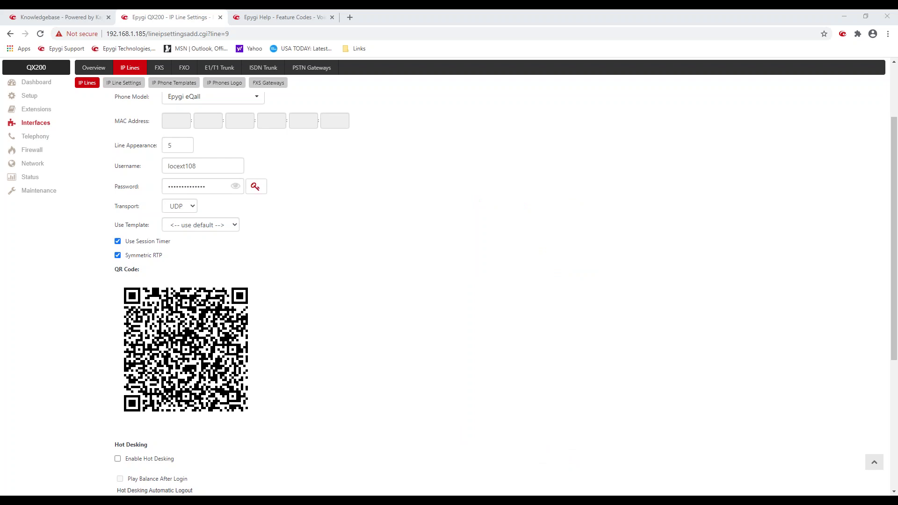
pyautogui.click(393, 317)
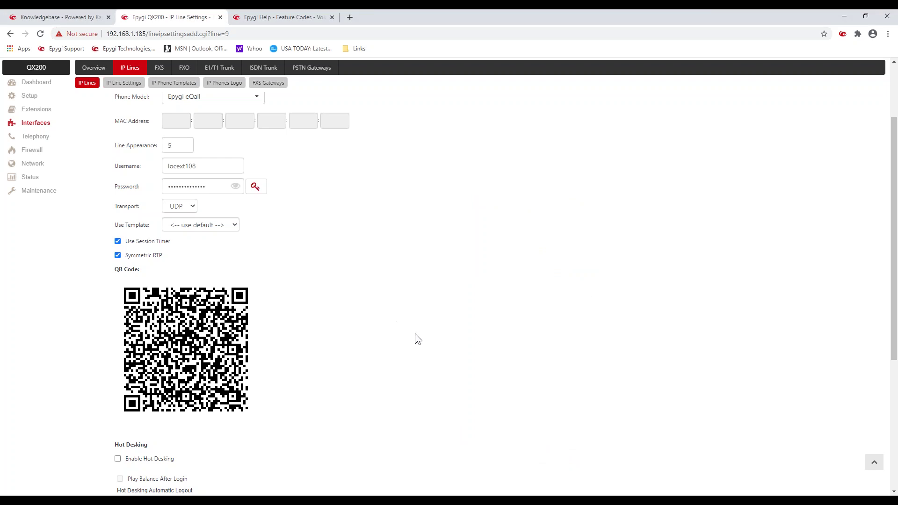
pyautogui.scroll(5, 189, 284)
# Step: Go back to the IP Lines list, then show the Extensions page listing all 33 extensions
pyautogui.click(104, 157)
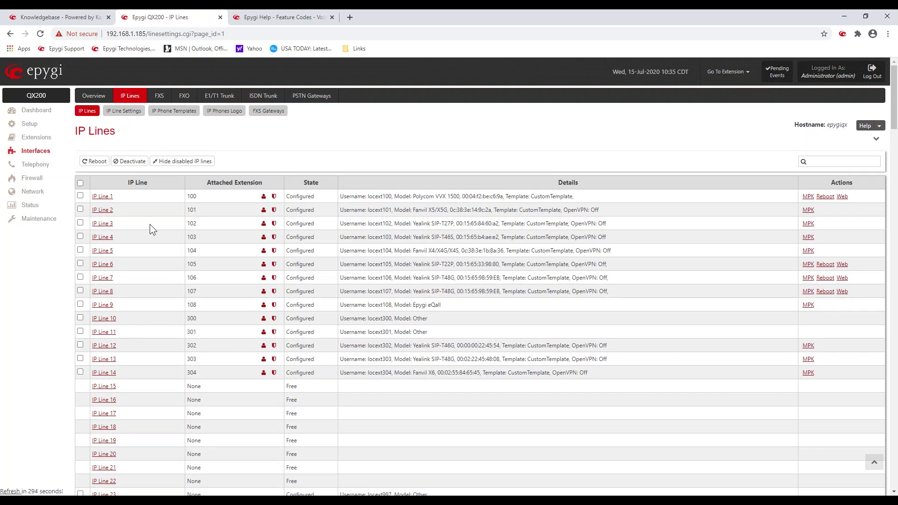
pyautogui.click(35, 138)
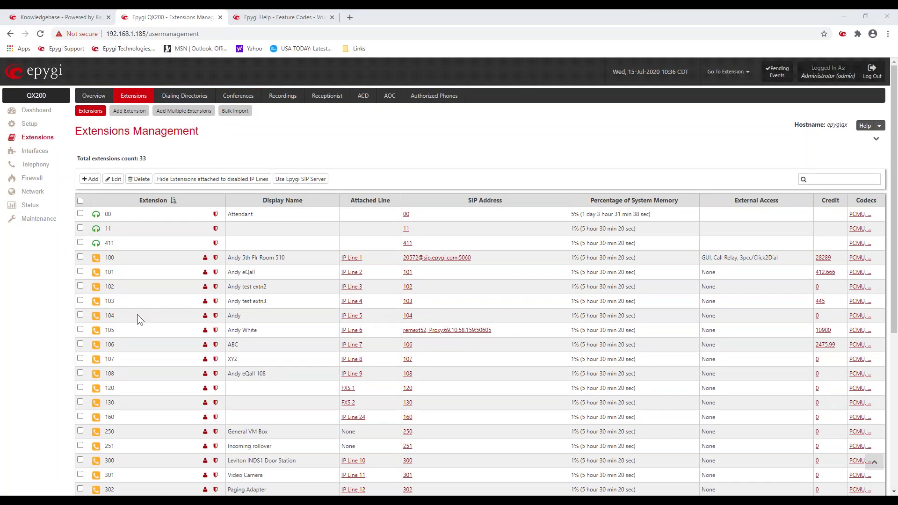
# Step: View extension 103's general voicemail settings: 5-minute maximum message length, 3-second forward/rewind
pyautogui.click(205, 301)
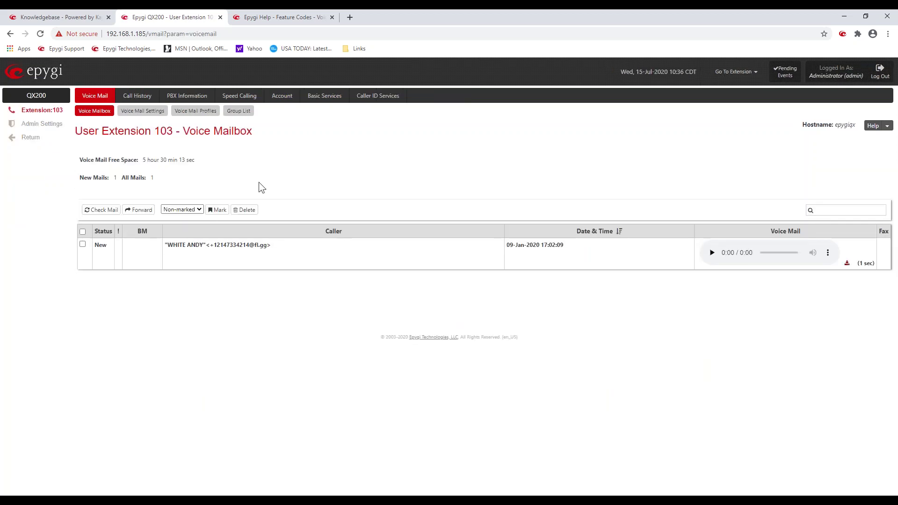
pyautogui.click(142, 113)
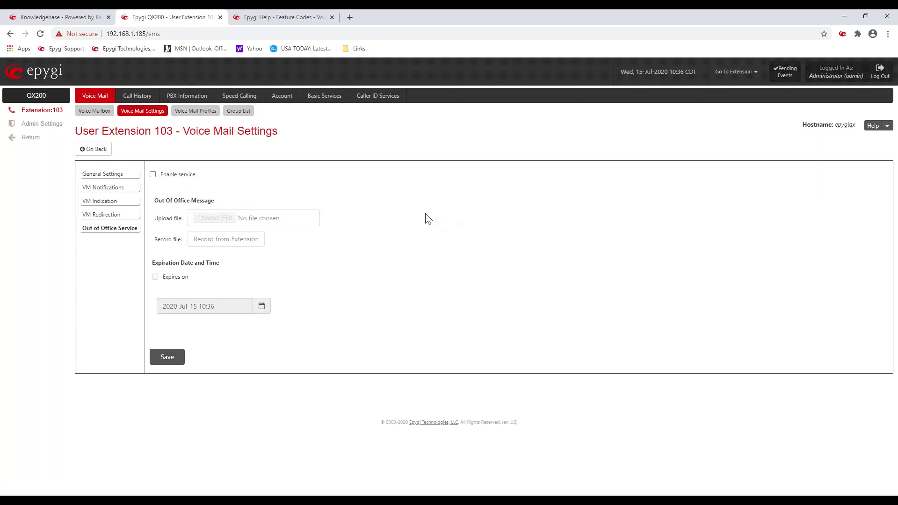
pyautogui.click(105, 175)
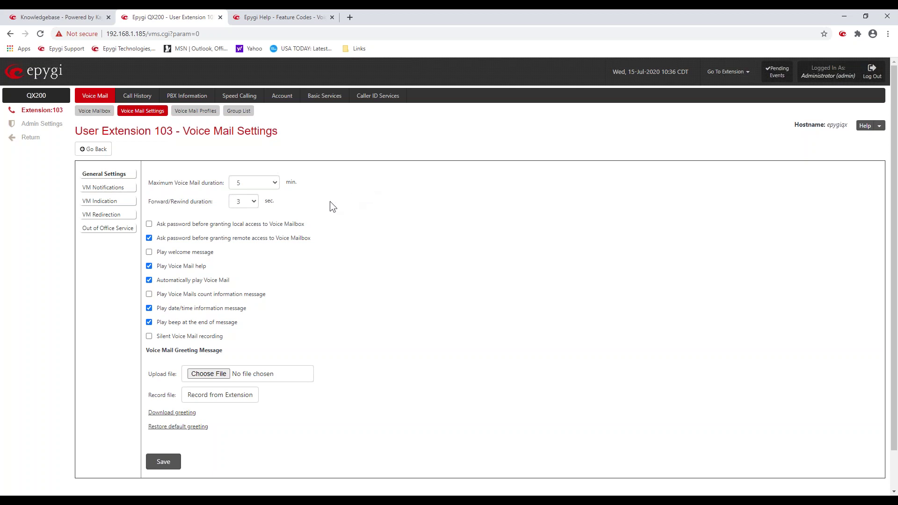
pyautogui.moveTo(147, 204); pyautogui.dragTo(210, 201)
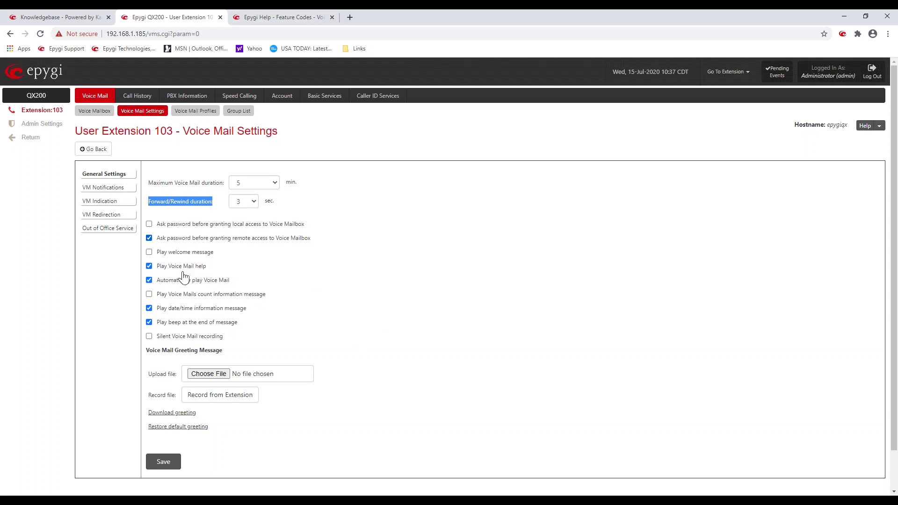
# Step: Enable e-mail notification of new voice mail for extension 103, using the saved e-mail address
pyautogui.click(115, 215)
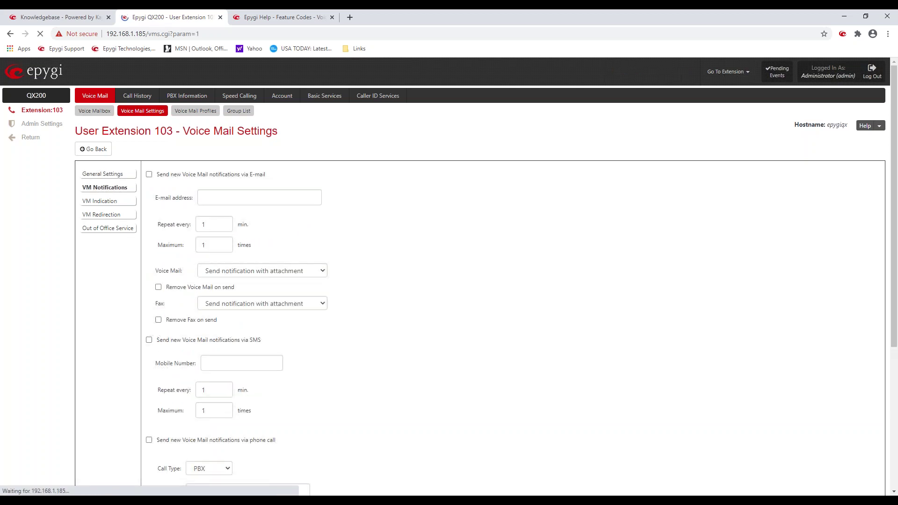
pyautogui.click(149, 179)
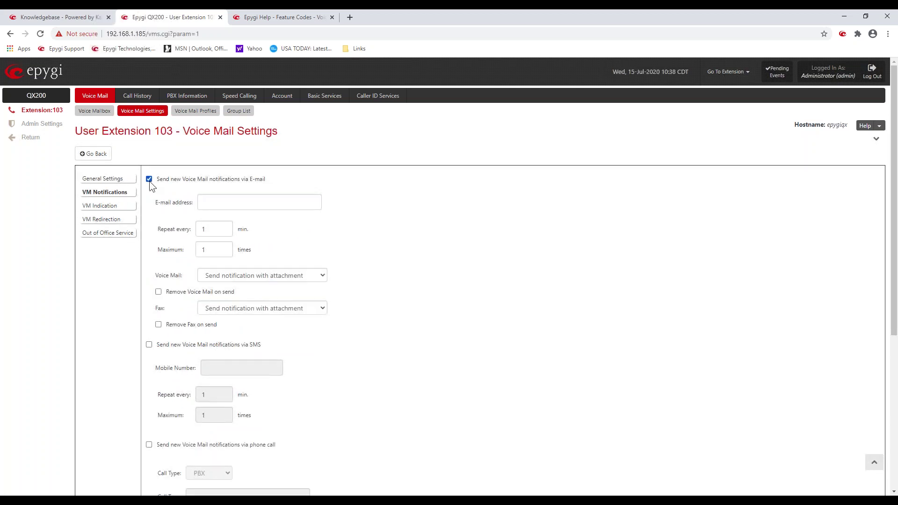
pyautogui.click(214, 202)
pyautogui.click(215, 222)
pyautogui.click(214, 170)
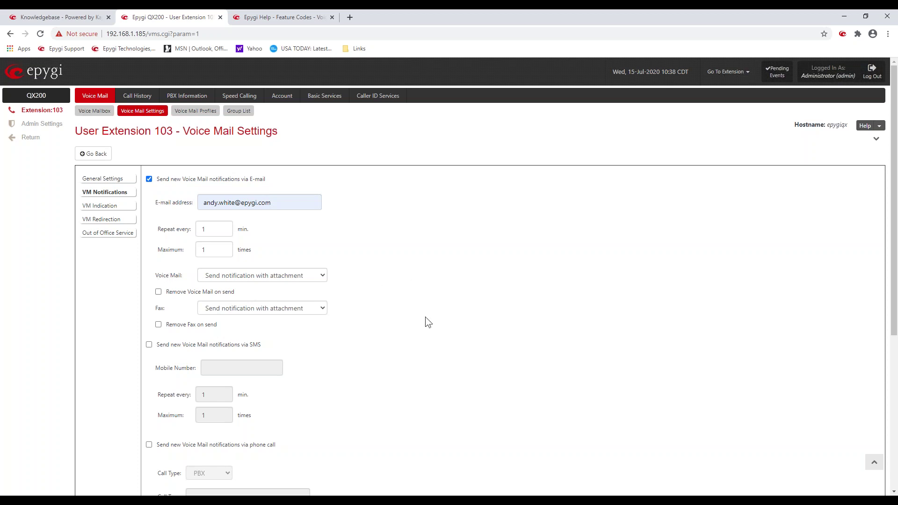
pyautogui.scroll(-3, 425, 316)
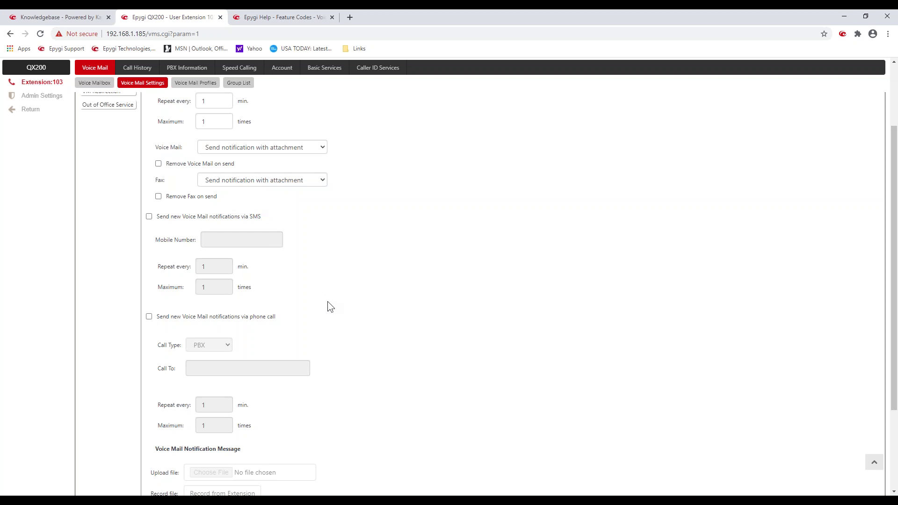
pyautogui.scroll(3, 314, 318)
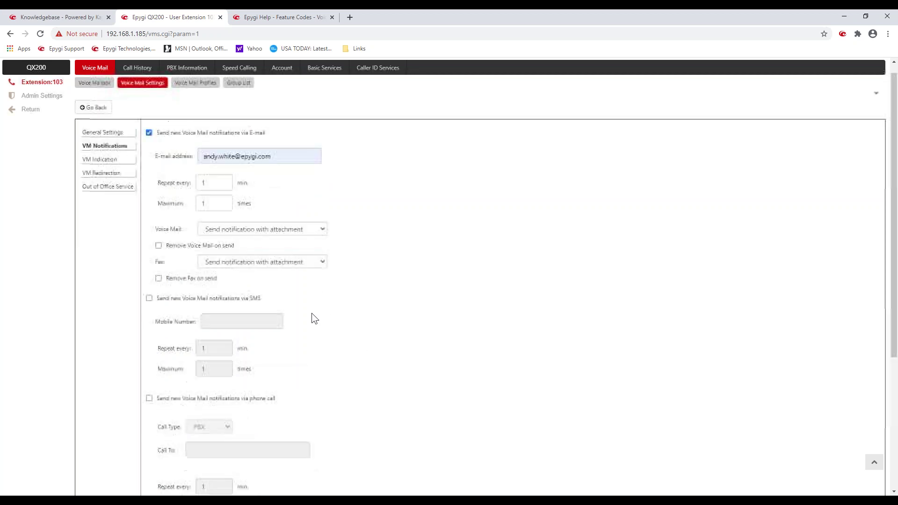
pyautogui.click(100, 207)
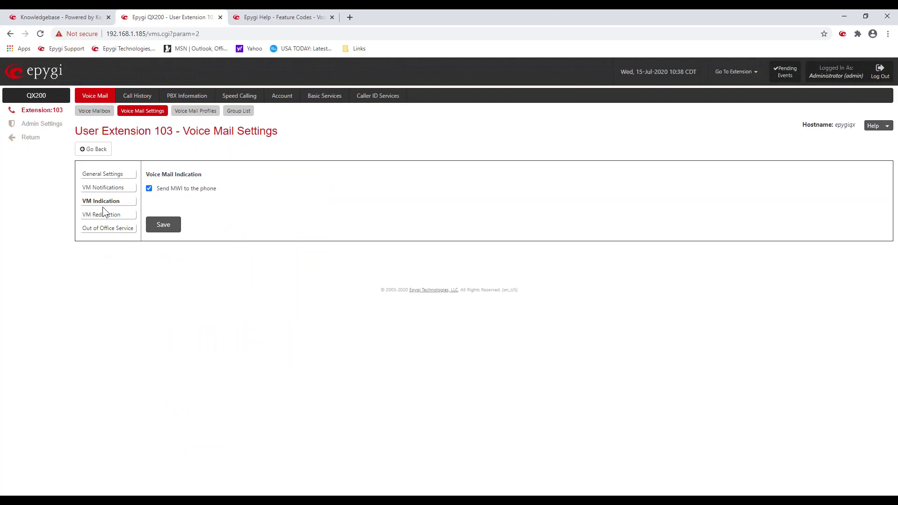
# Step: Set the ZeroOut redirect call type to Auto and replace the calling address 00 with the outside number
pyautogui.click(107, 215)
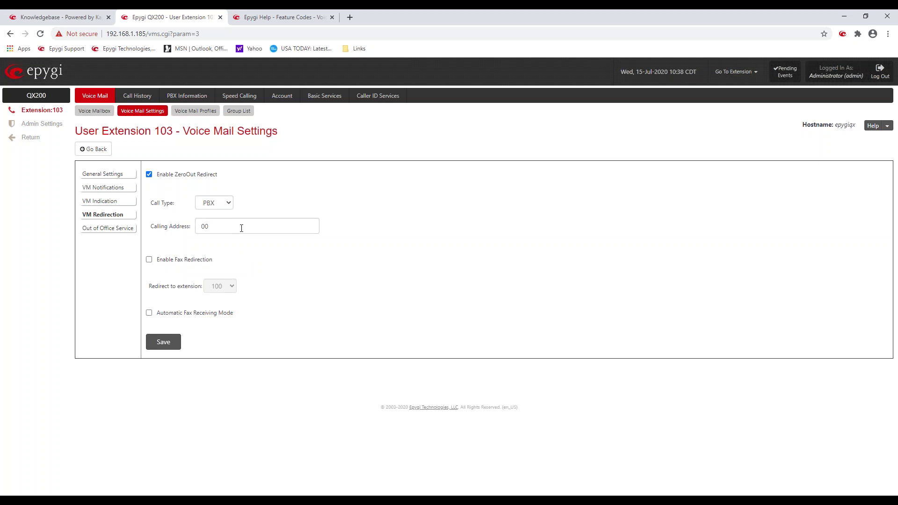
pyautogui.click(228, 204)
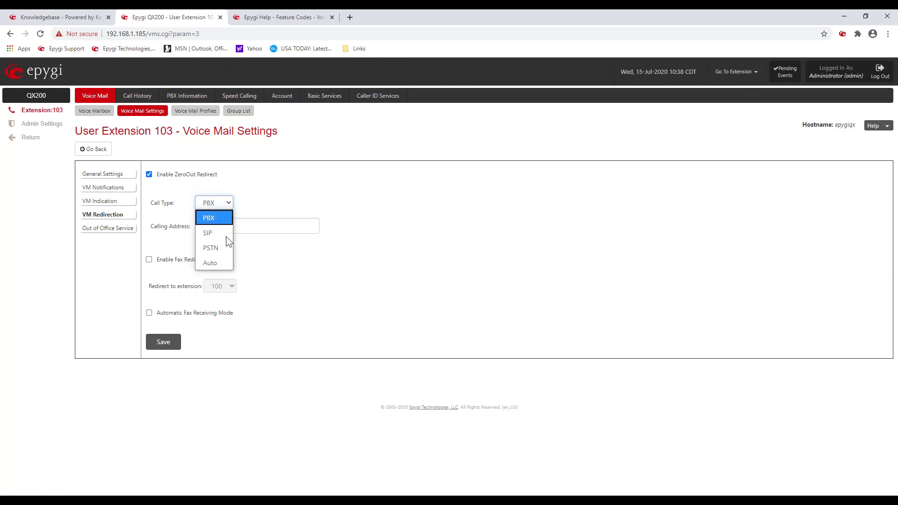
pyautogui.click(226, 264)
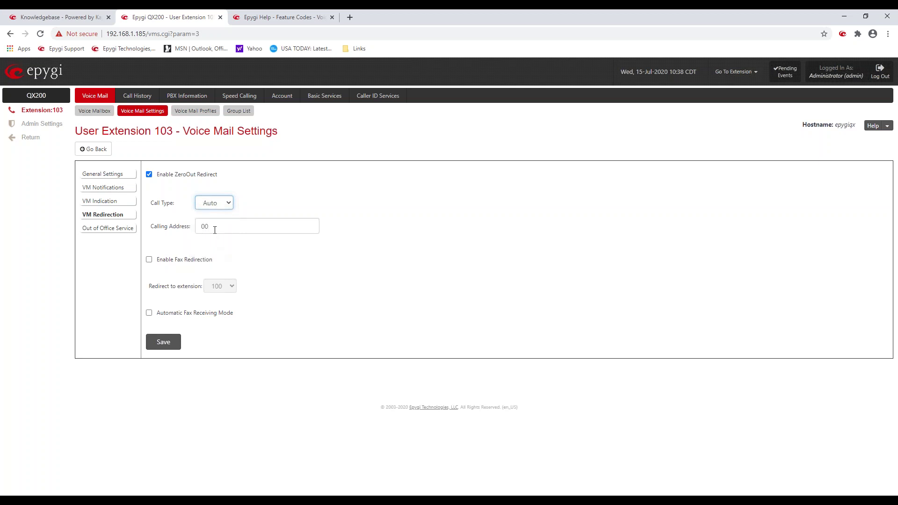
pyautogui.moveTo(213, 228); pyautogui.dragTo(171, 229)
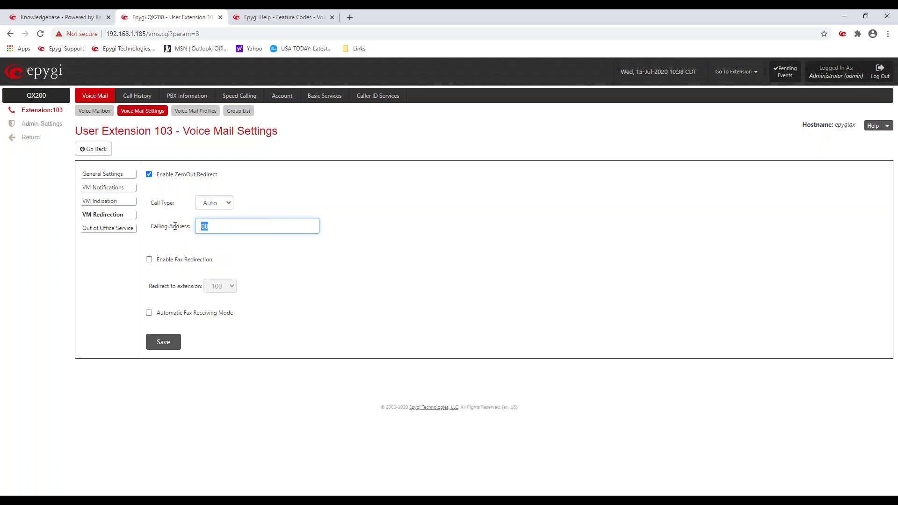
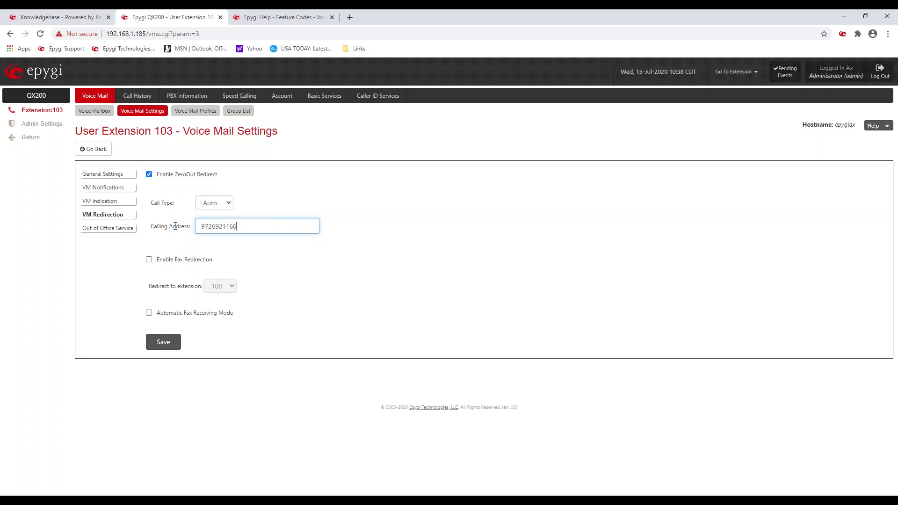
pyautogui.press('Return')
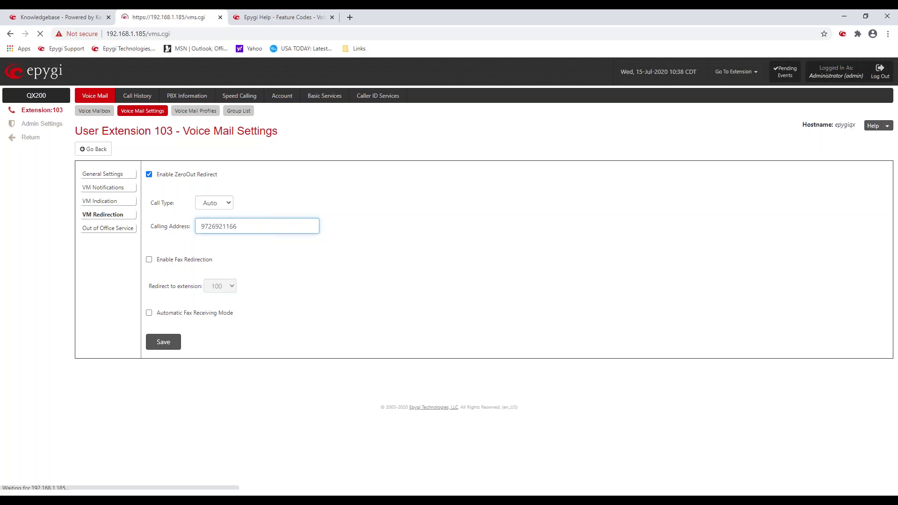
# Step: Re-select Auto as the call type and re-enter the outside number as calling address
pyautogui.click(216, 207)
pyautogui.click(221, 260)
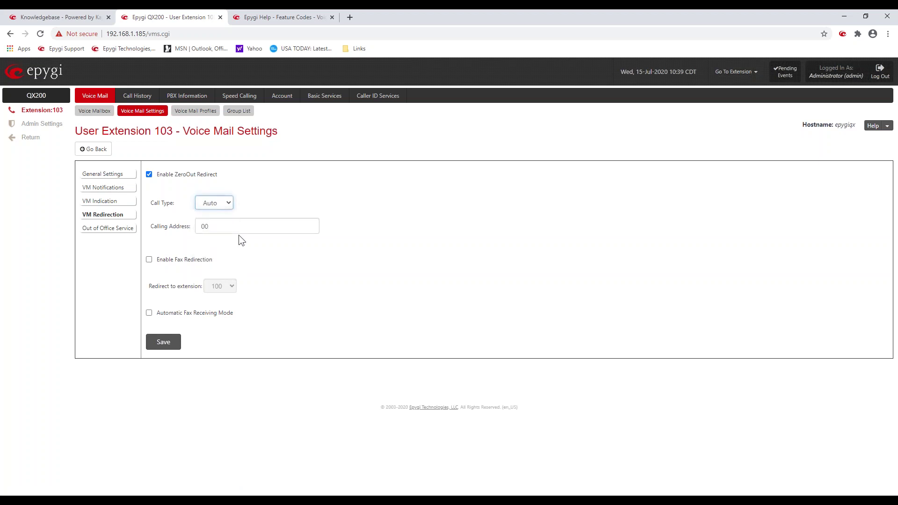
pyautogui.press('Tab')
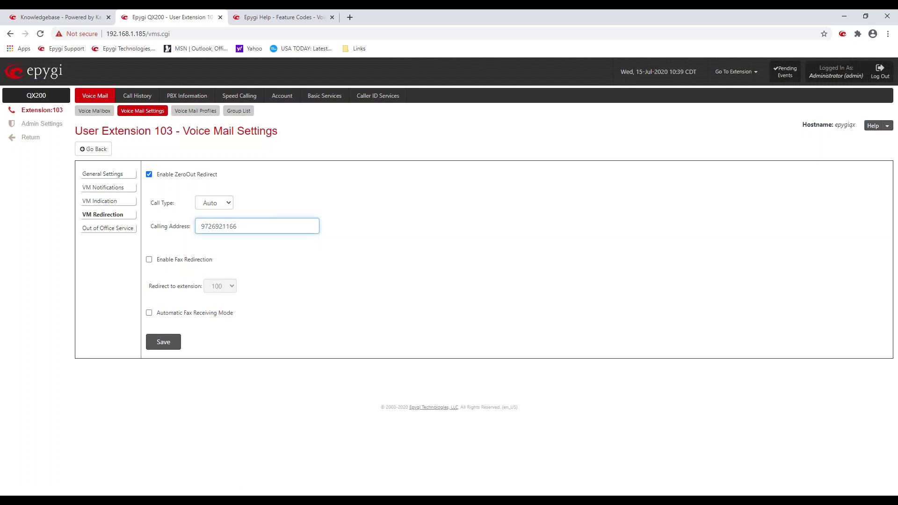
pyautogui.click(344, 197)
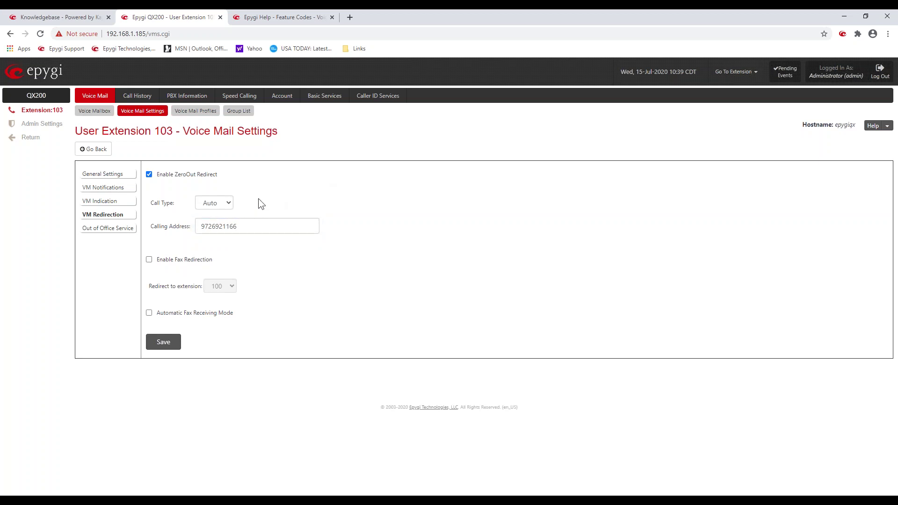
pyautogui.doubleClick(226, 227)
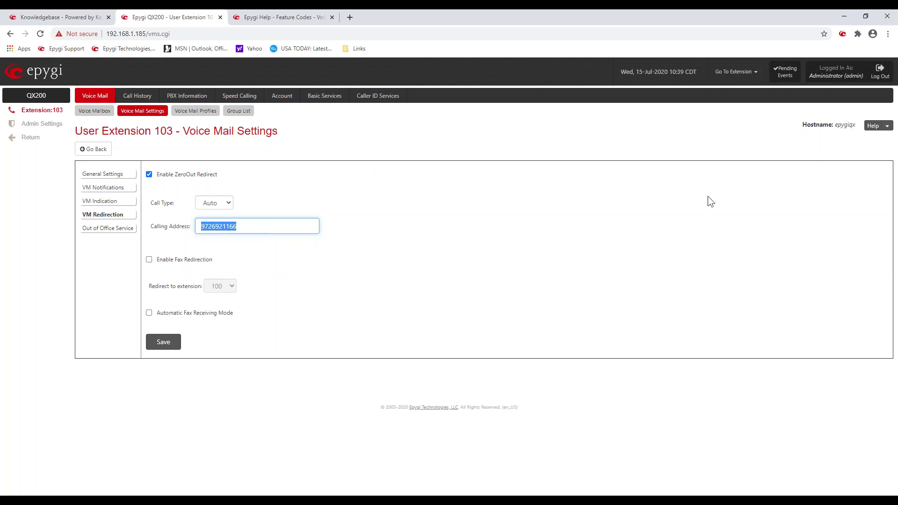
pyautogui.click(420, 200)
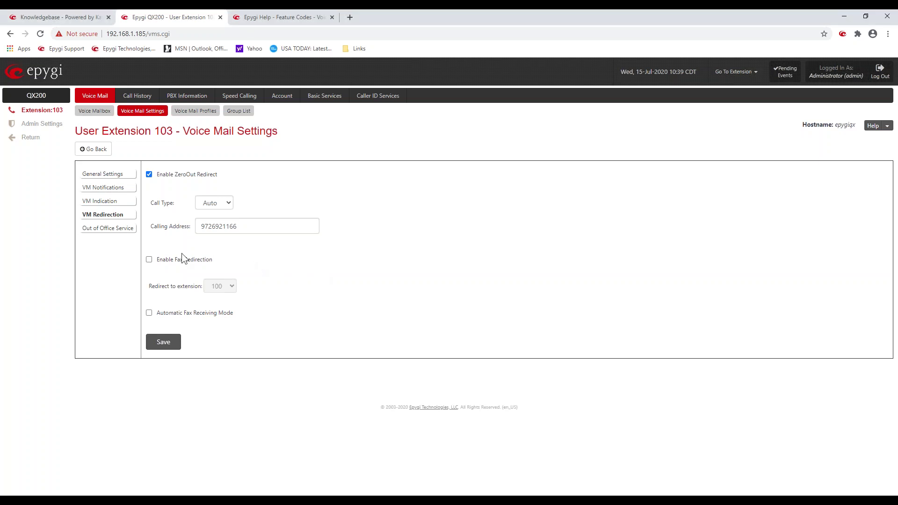
# Step: Open extension 103's Out of Office Service, tick Enable service, then untick it to leave it disabled
pyautogui.click(114, 233)
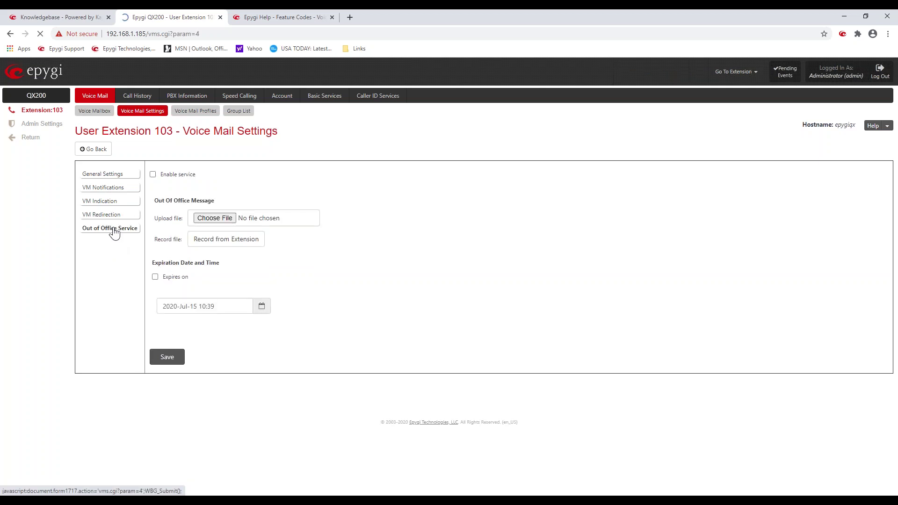
pyautogui.click(164, 175)
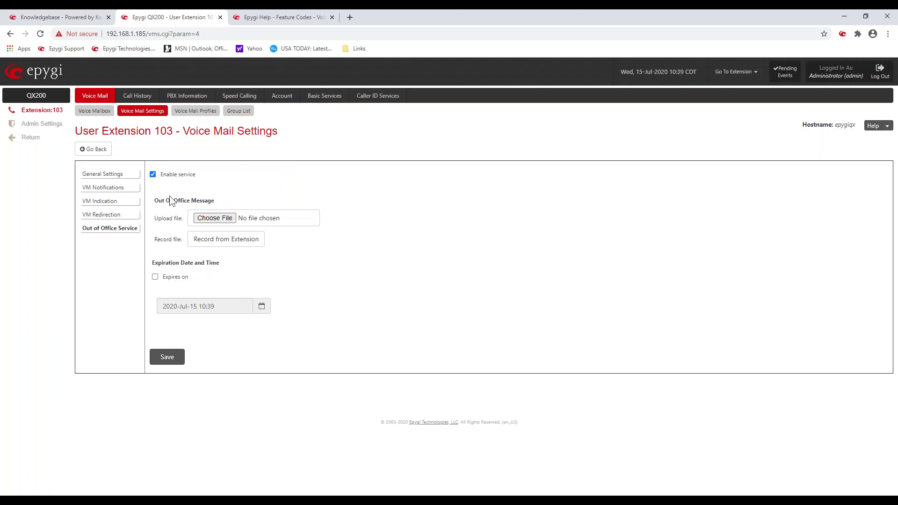
pyautogui.click(153, 174)
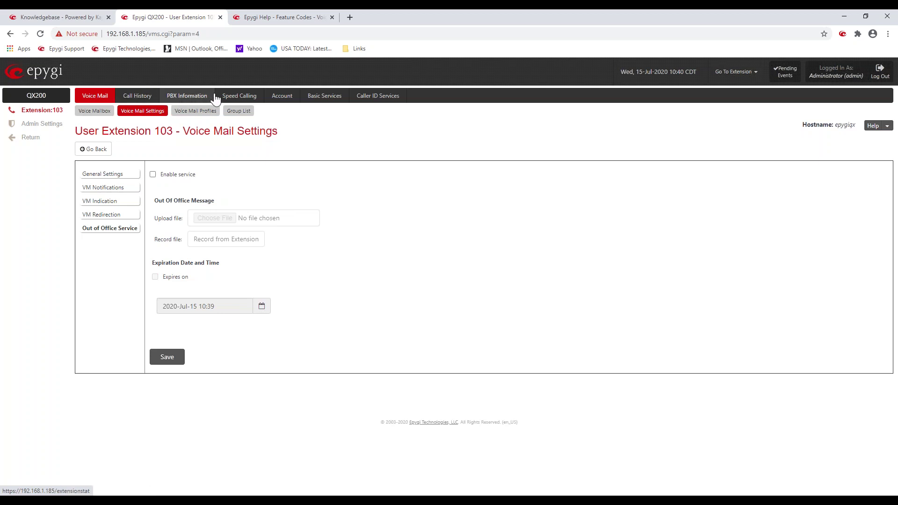
# Step: Review extension 103's speed calling entries #22 and #33, then show its Basic Services general settings
pyautogui.click(235, 96)
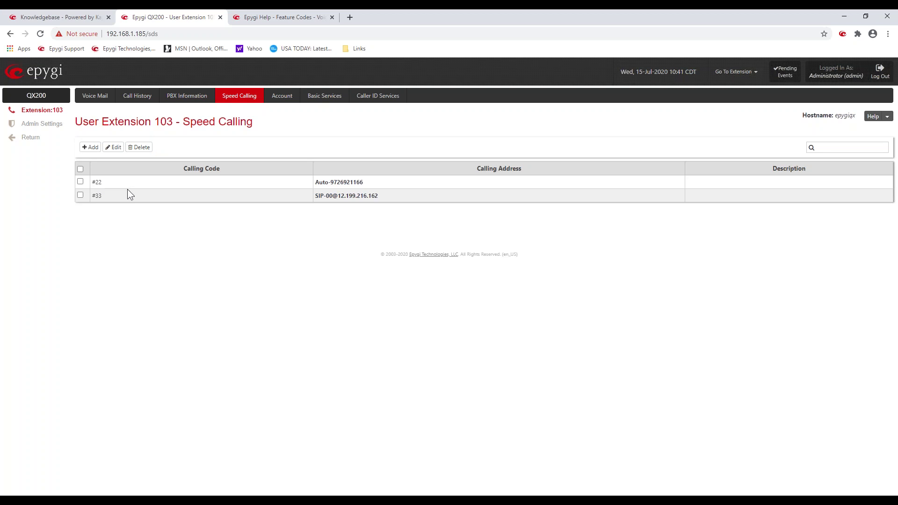
pyautogui.moveTo(102, 182); pyautogui.dragTo(96, 182)
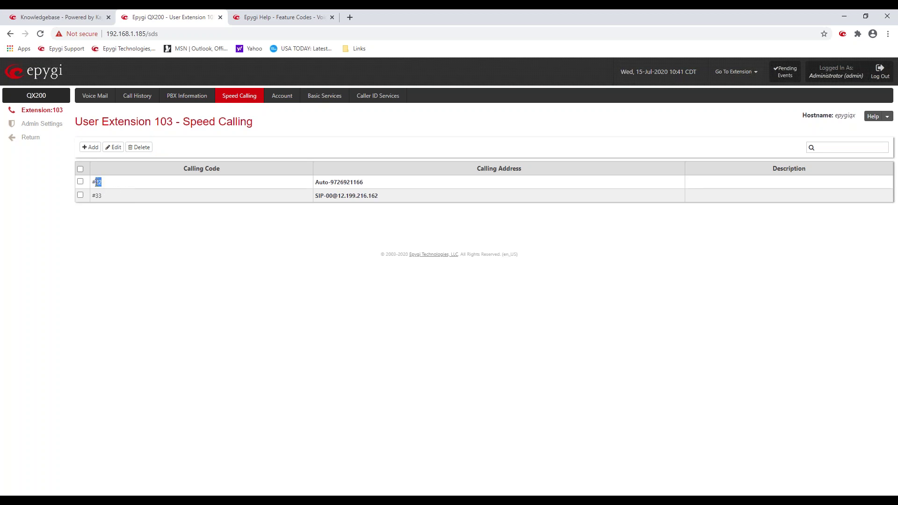
pyautogui.click(167, 225)
pyautogui.doubleClick(334, 182)
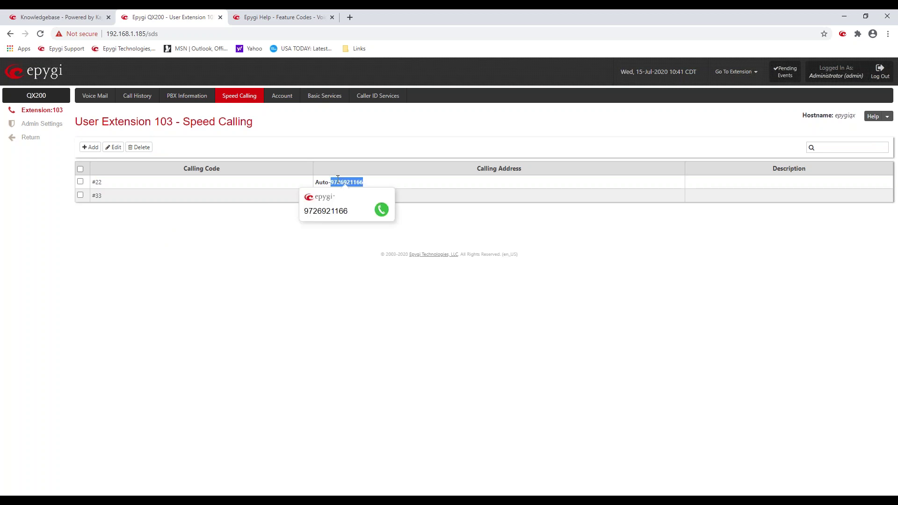
pyautogui.click(245, 255)
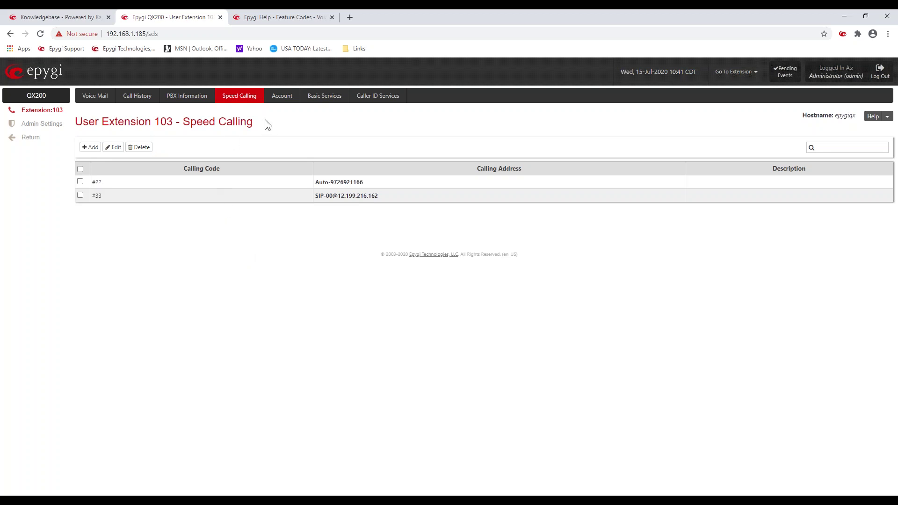
pyautogui.click(316, 101)
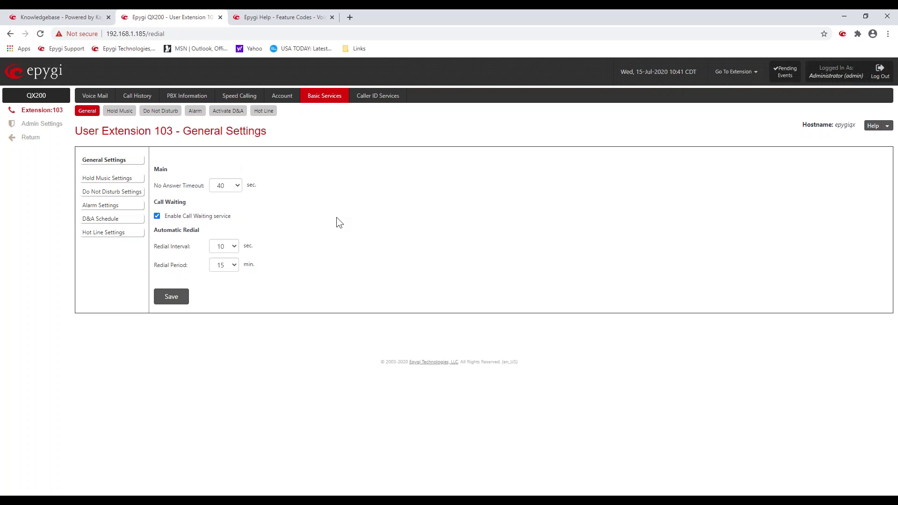
# Step: Look through Hold Music and Do Not Disturb (30 min expiry), then show extension 103's Caller ID Based Services
pyautogui.click(117, 181)
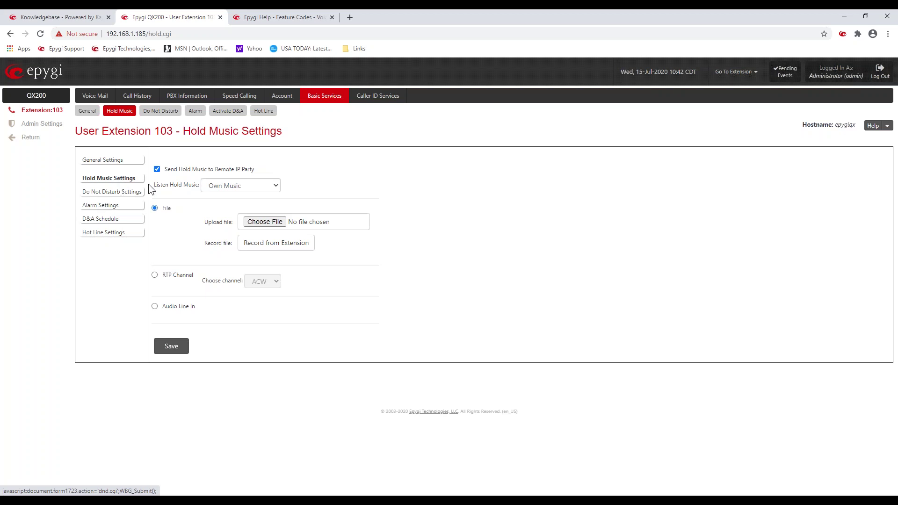
pyautogui.click(127, 197)
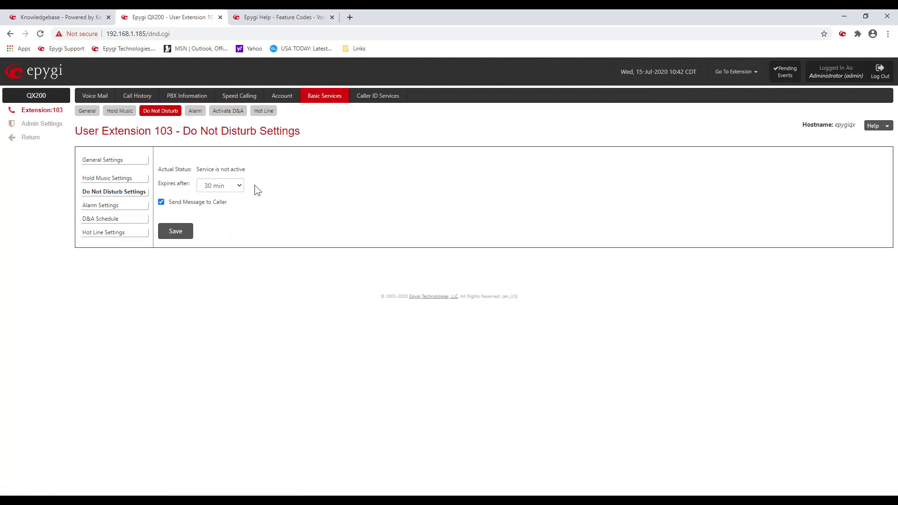
pyautogui.click(238, 184)
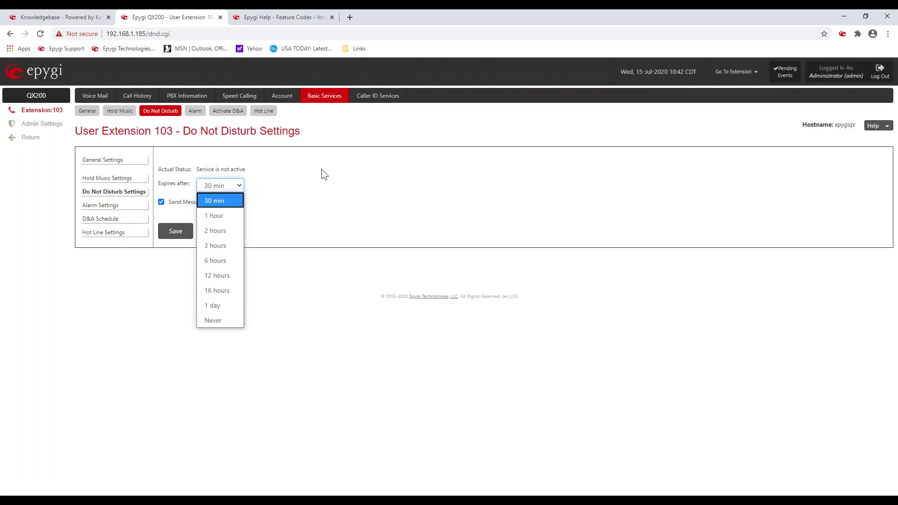
pyautogui.click(322, 170)
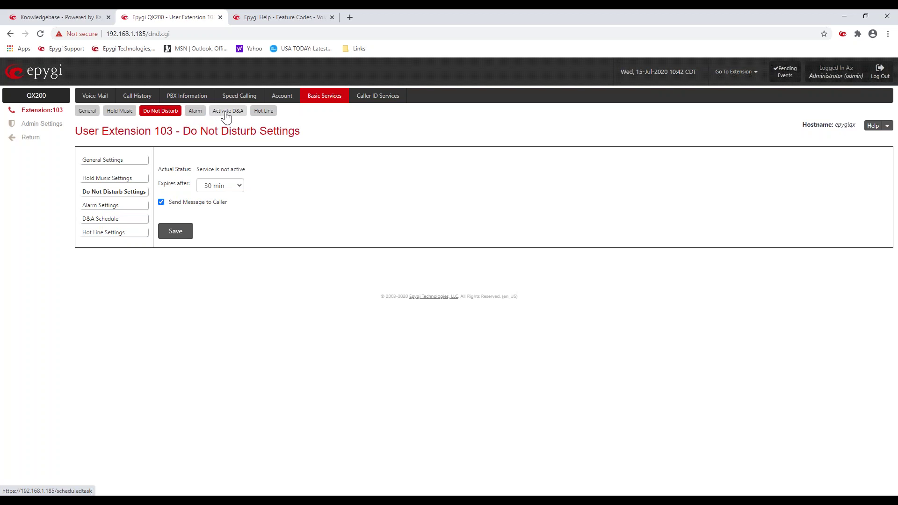
pyautogui.click(375, 97)
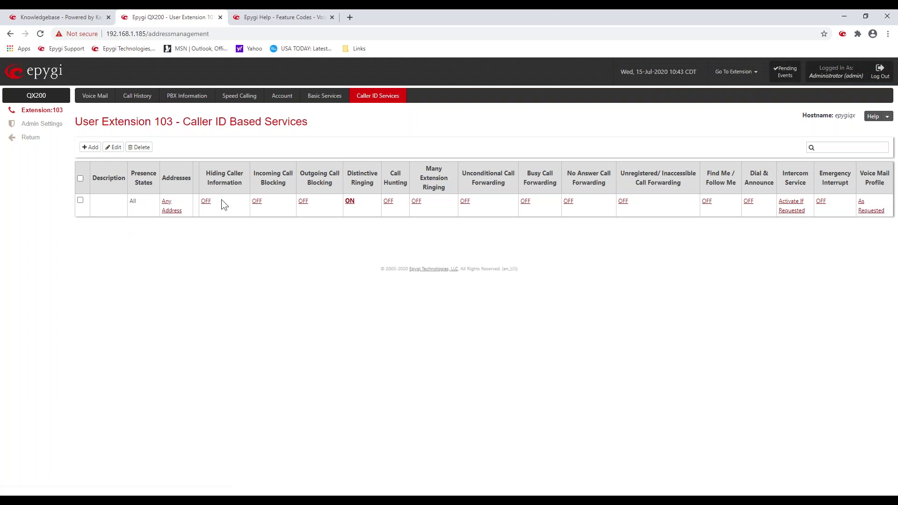
# Step: Add and save an Auto-type caller ID entry for a saved phone number
pyautogui.moveTo(196, 199); pyautogui.dragTo(815, 211)
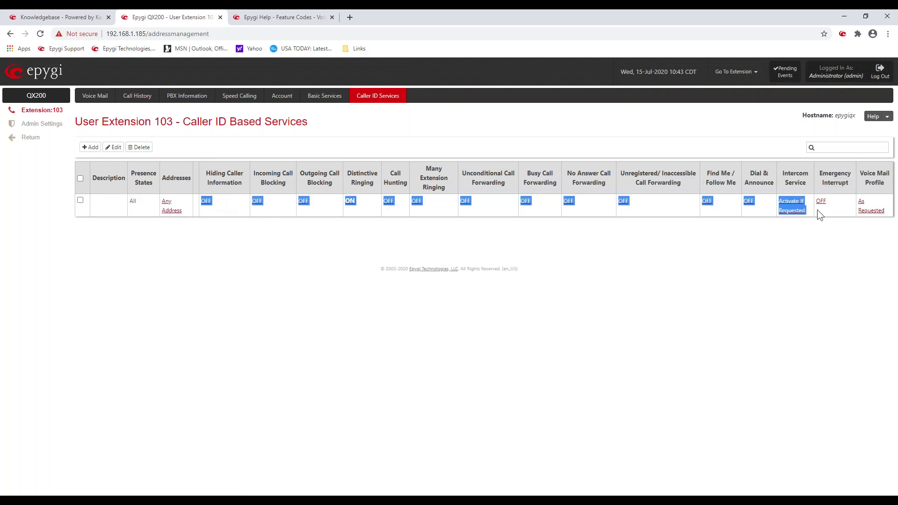
pyautogui.click(308, 245)
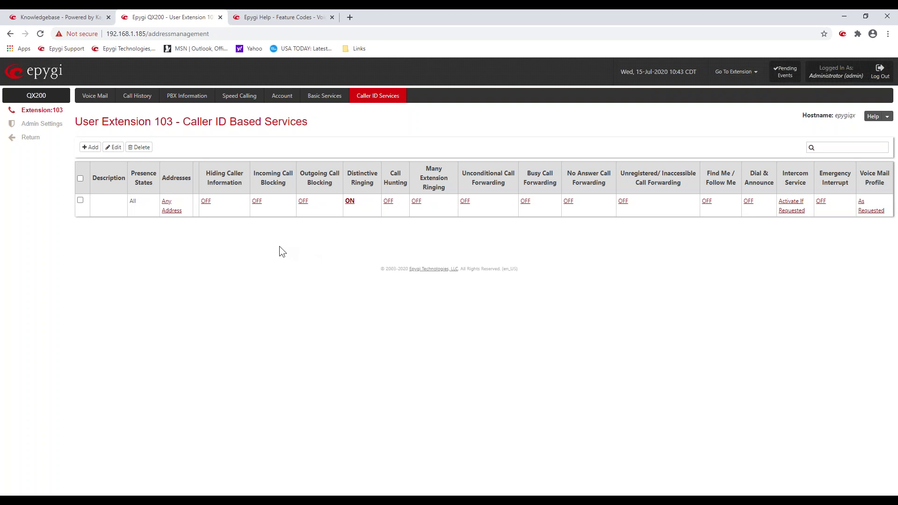
pyautogui.click(92, 149)
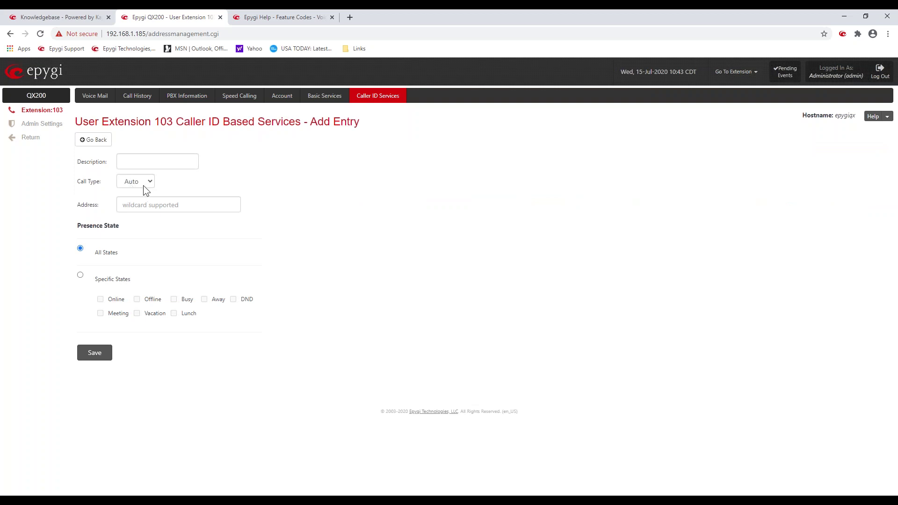
pyautogui.click(155, 204)
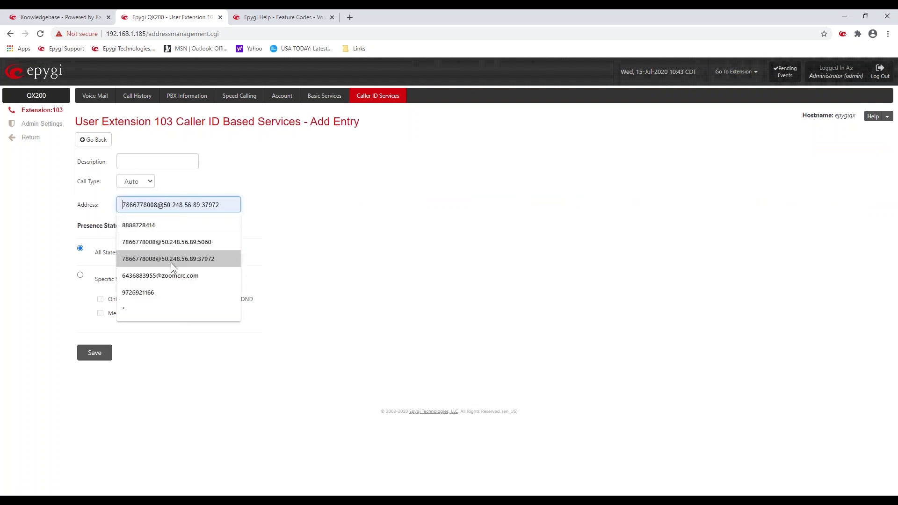
pyautogui.click(162, 294)
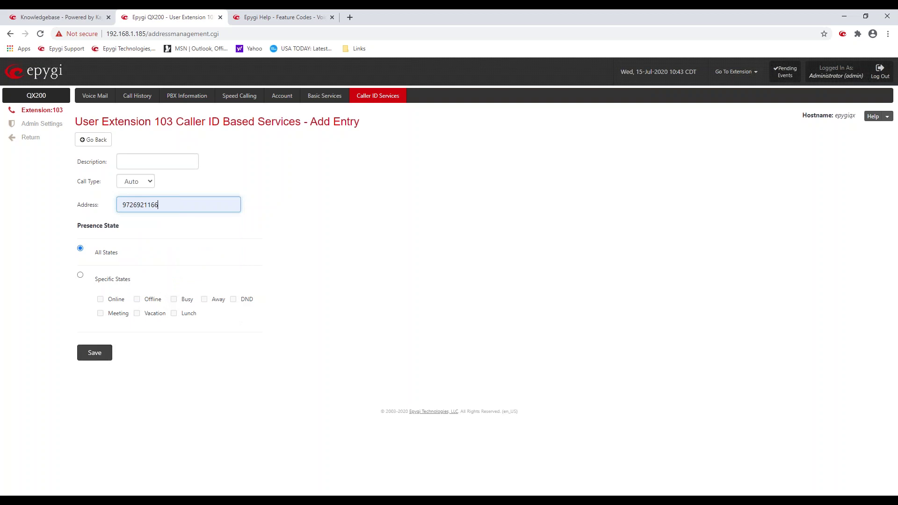
pyautogui.click(94, 352)
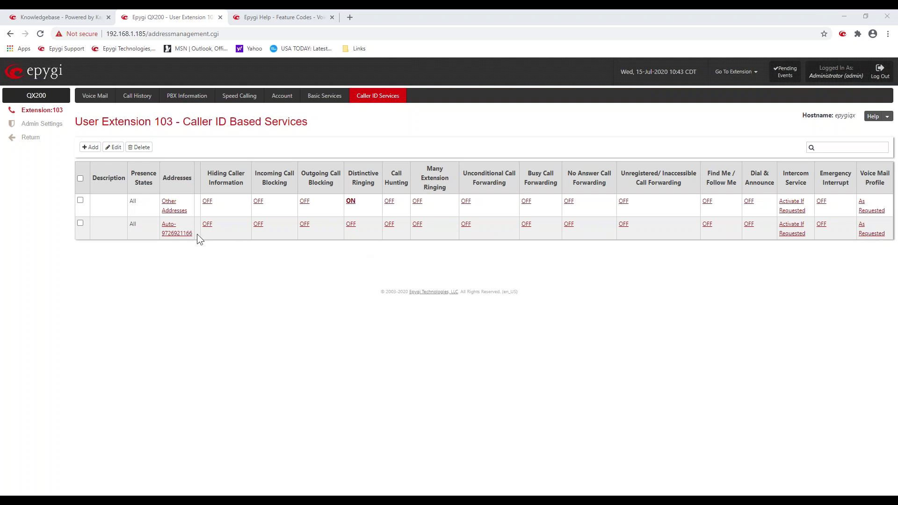
pyautogui.moveTo(197, 234); pyautogui.dragTo(161, 233)
pyautogui.click(269, 246)
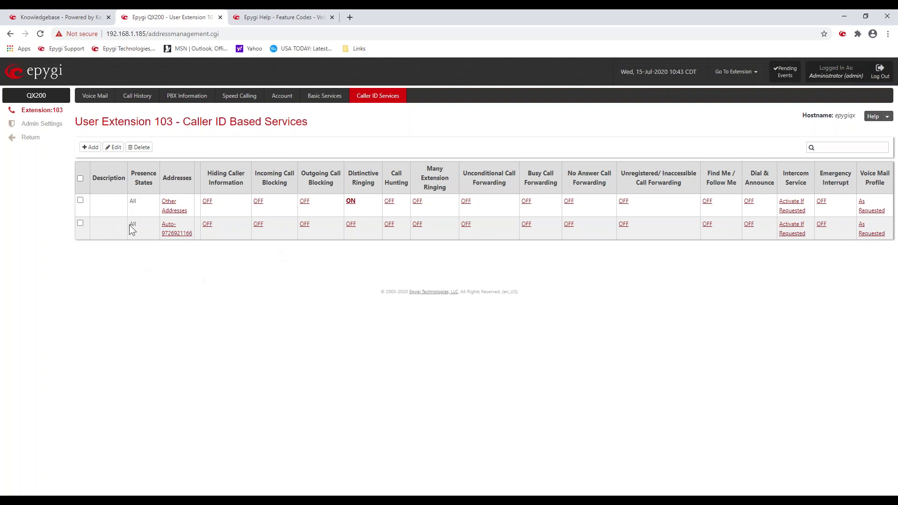
# Step: Add and save a PBX caller ID entry with the wildcard address *
pyautogui.click(89, 147)
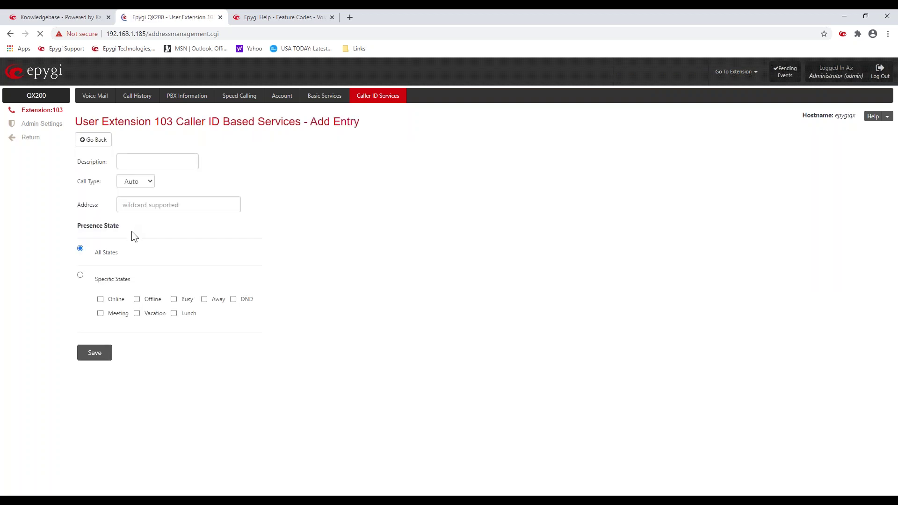
pyautogui.click(148, 181)
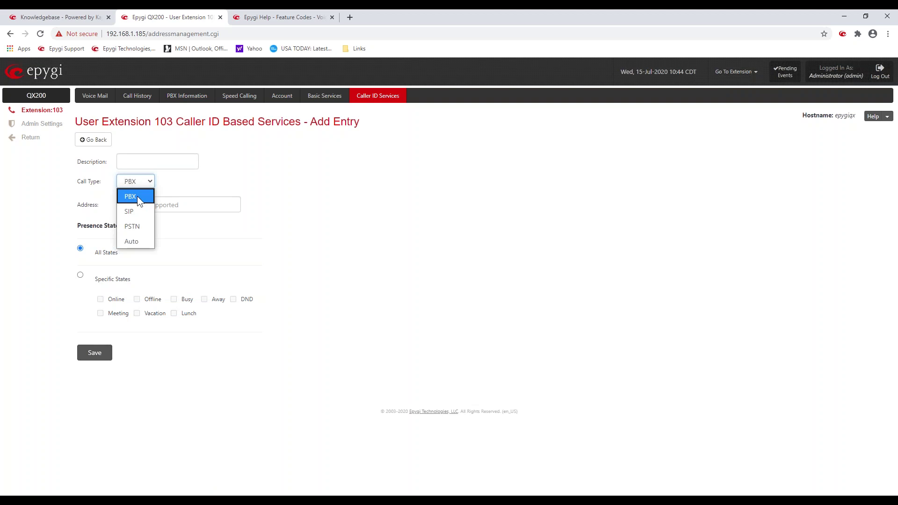
pyautogui.click(138, 200)
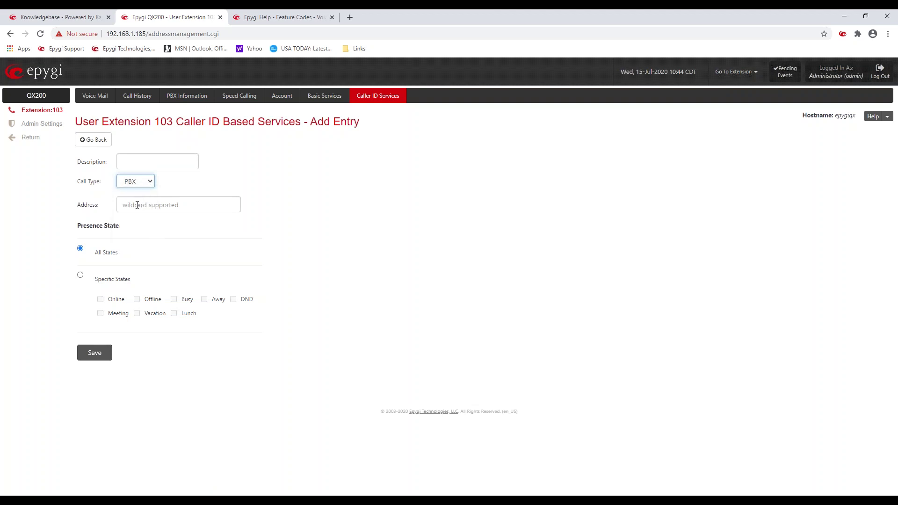
pyautogui.click(137, 205)
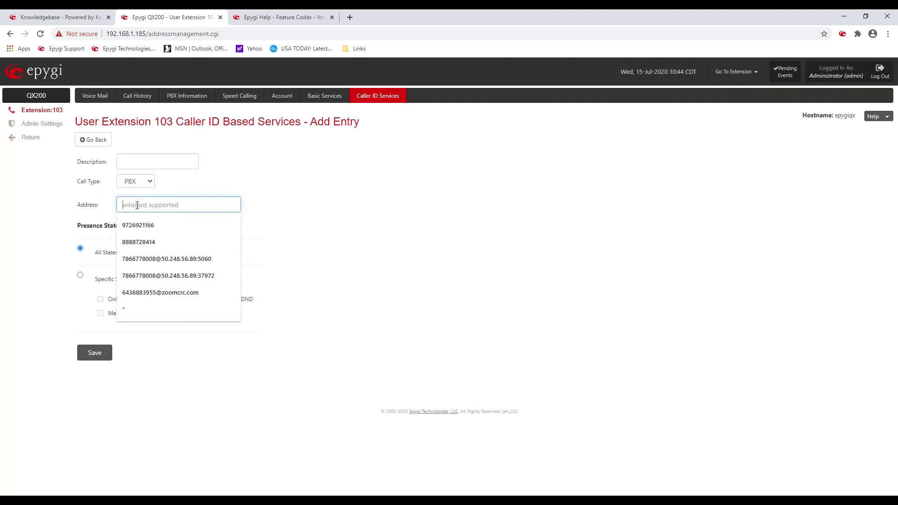
pyautogui.click(156, 313)
pyautogui.click(95, 355)
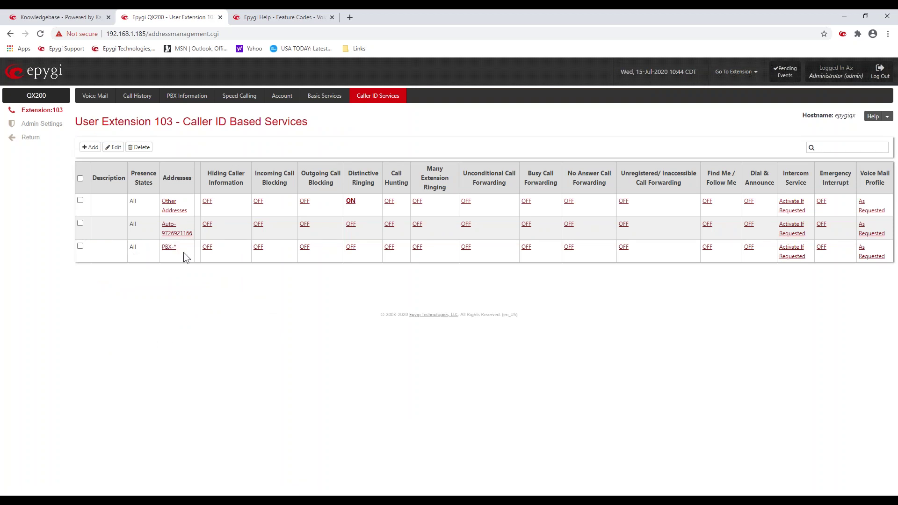
pyautogui.moveTo(177, 249); pyautogui.dragTo(161, 247)
pyautogui.click(320, 278)
# Step: Step through Other Addresses' Hiding Caller Information, Call Blocking and Distinctive Ringing (Sales) to Call Hunting
pyautogui.click(174, 210)
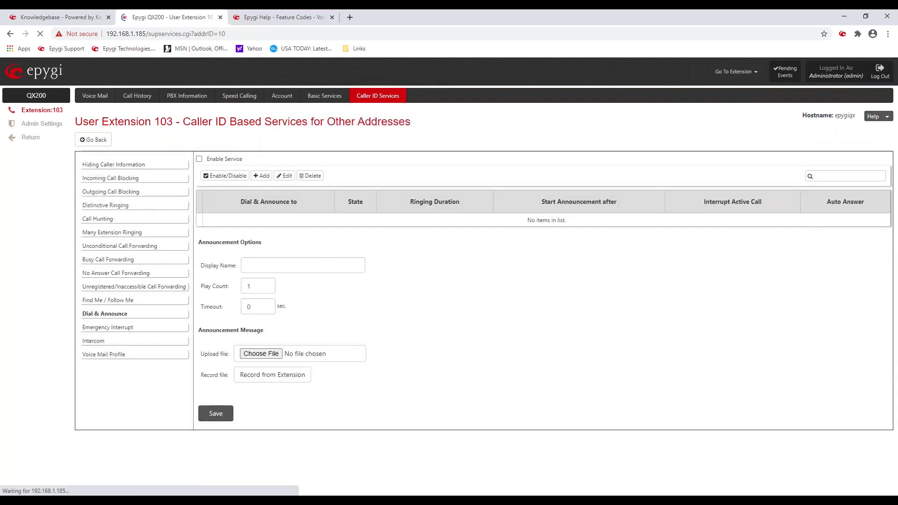
pyautogui.click(142, 168)
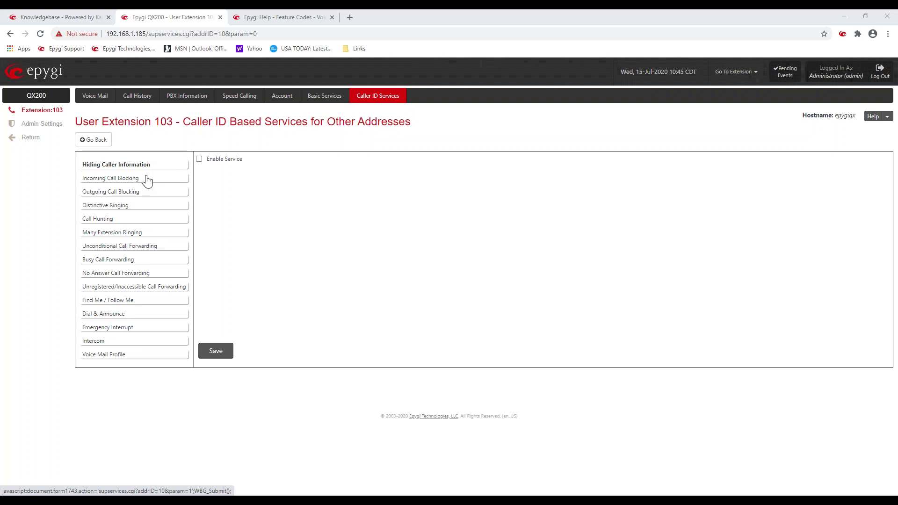
pyautogui.click(147, 180)
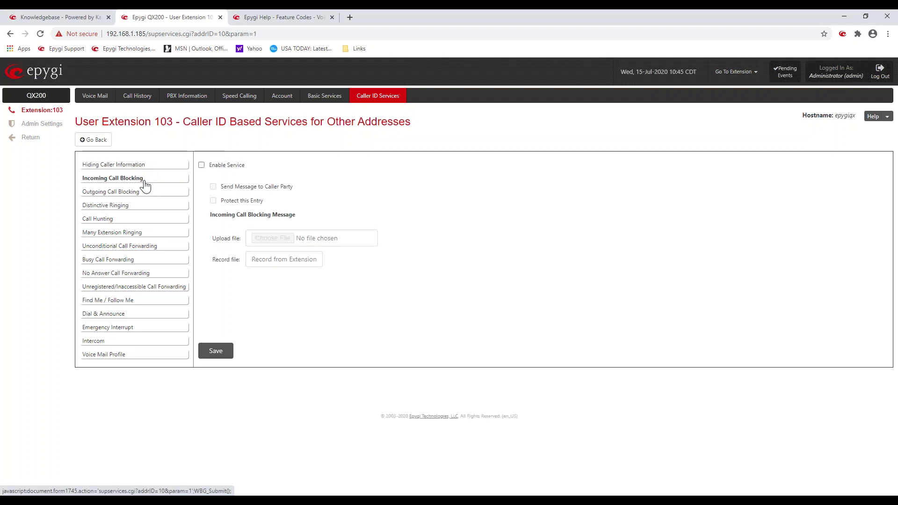
pyautogui.click(143, 193)
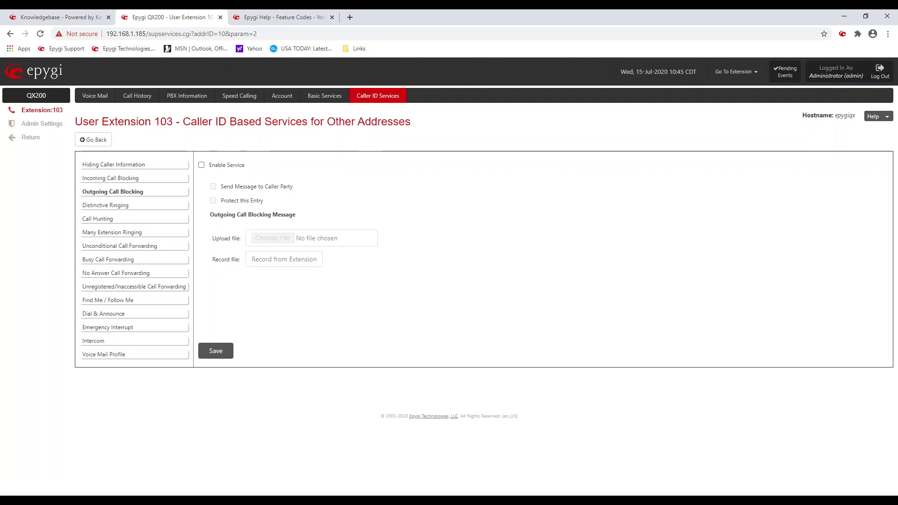
pyautogui.click(132, 207)
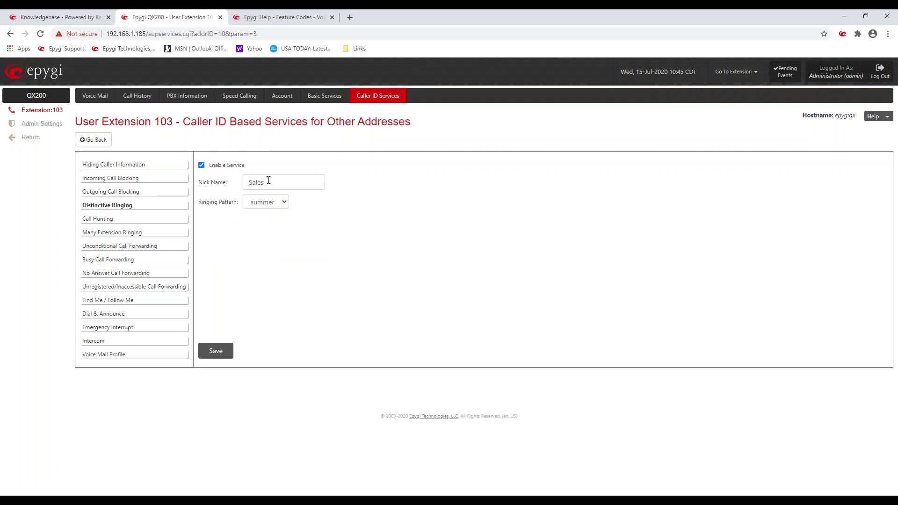
pyautogui.moveTo(269, 180); pyautogui.dragTo(245, 179)
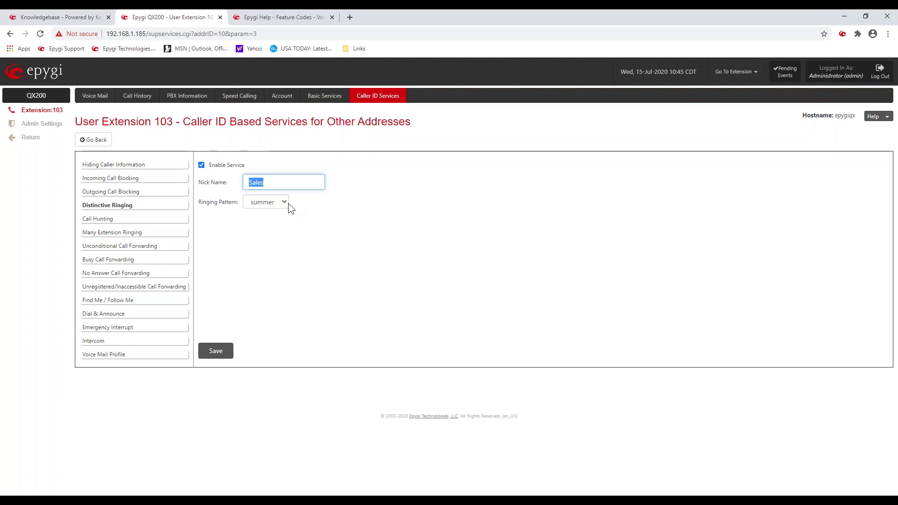
pyautogui.click(300, 202)
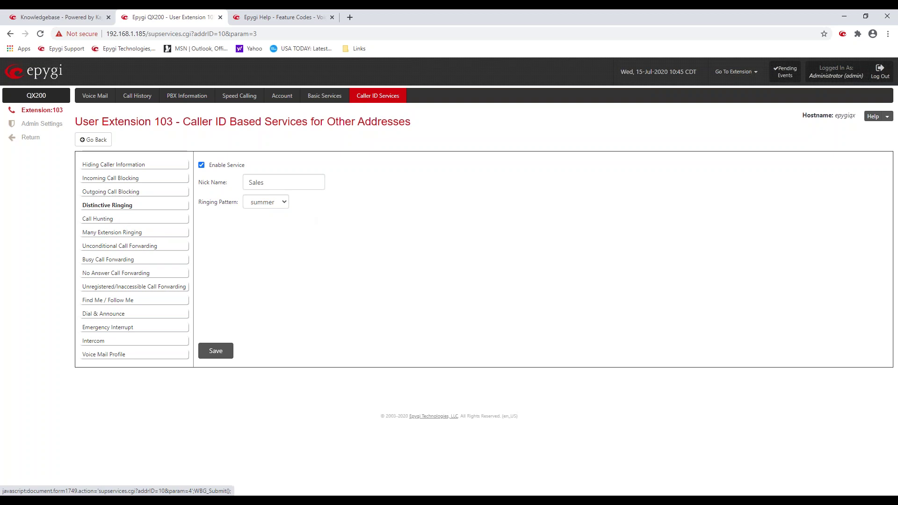
pyautogui.click(97, 218)
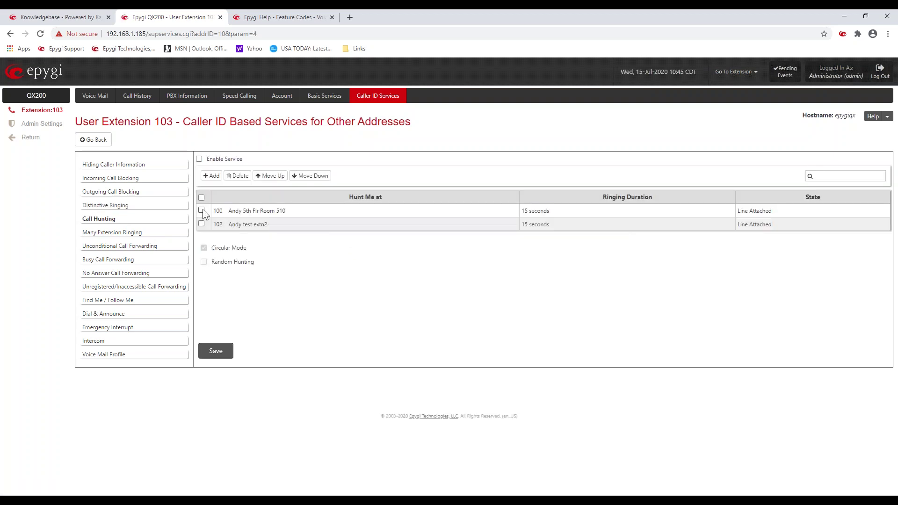
# Step: Add User Extension 103 to the Other Addresses hunt list, ringing for 15 seconds
pyautogui.click(211, 176)
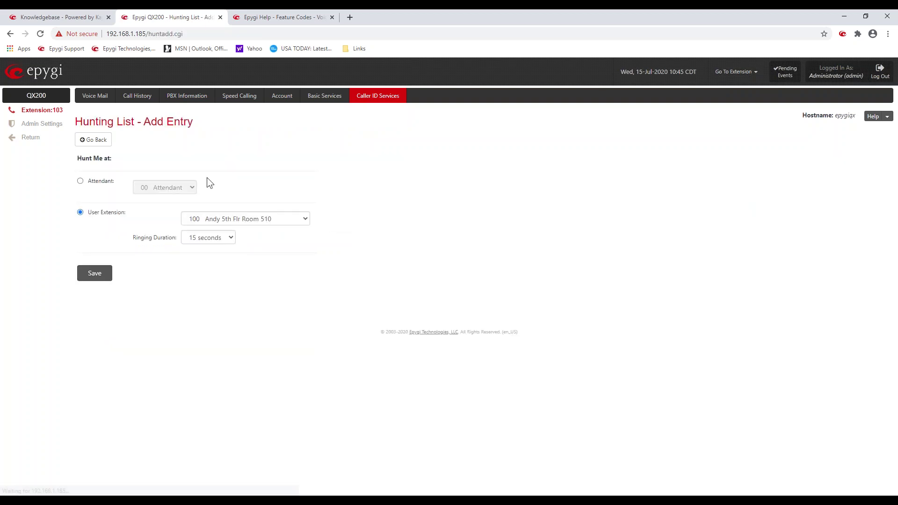
pyautogui.click(282, 221)
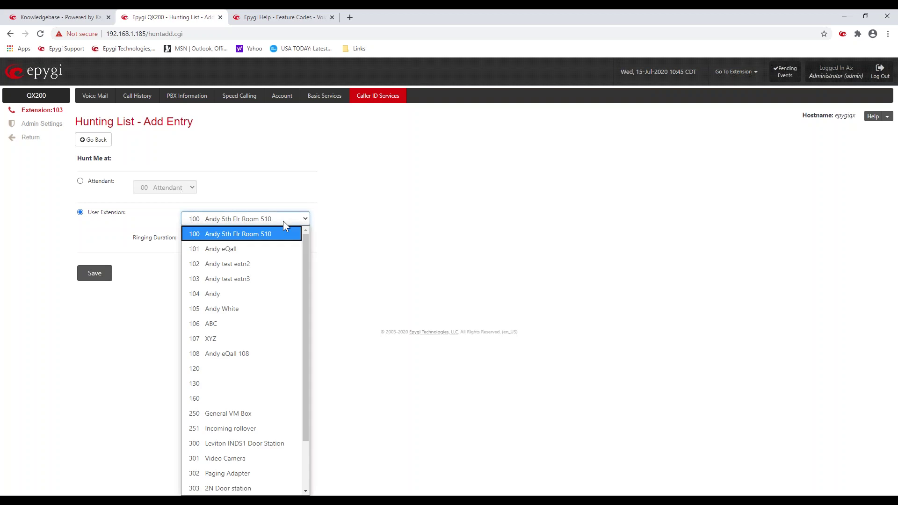
pyautogui.click(273, 278)
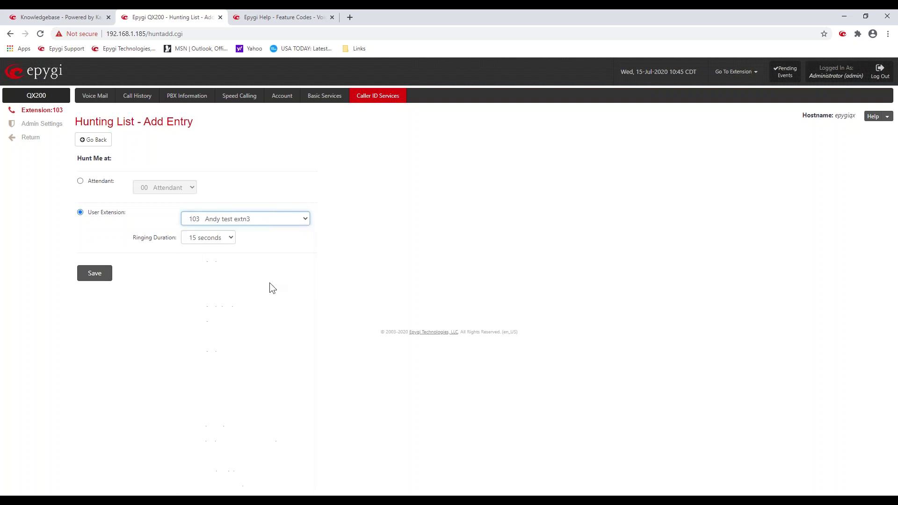
pyautogui.click(104, 278)
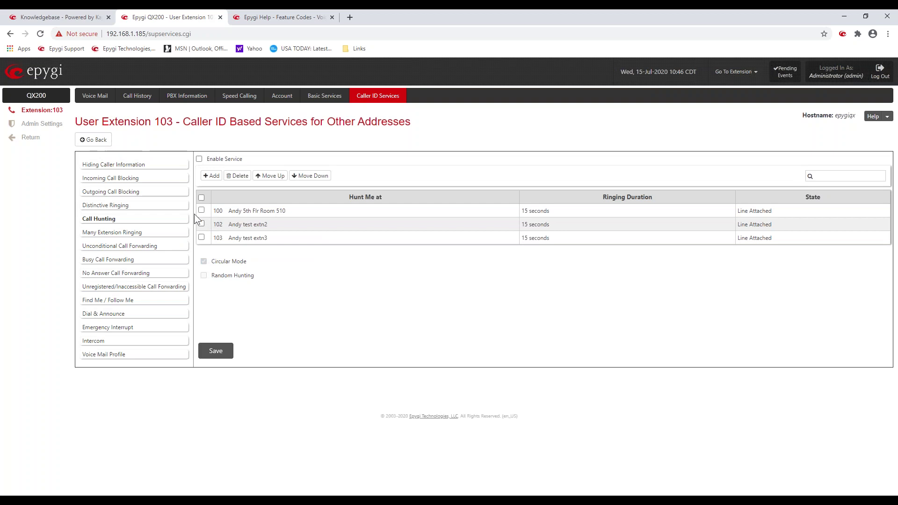
# Step: Tick Enable Service for Other Addresses call hunting
pyautogui.moveTo(243, 159); pyautogui.dragTo(206, 160)
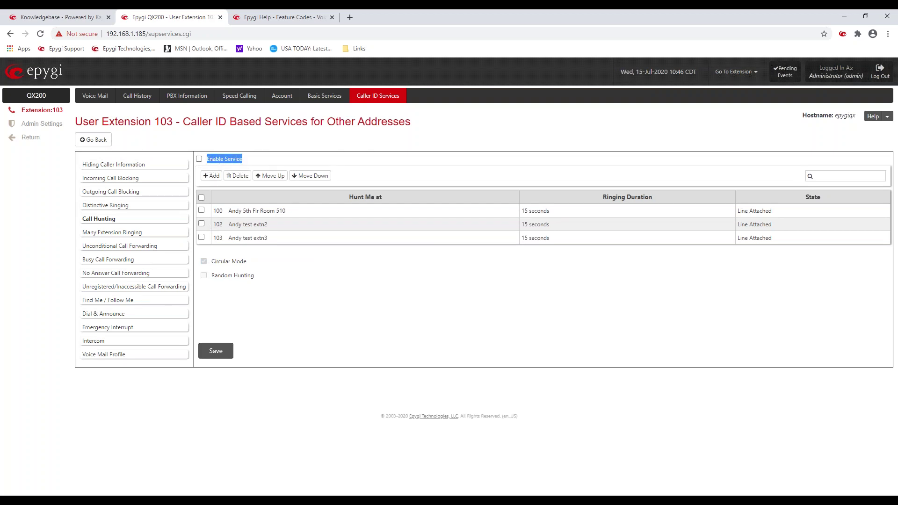
pyautogui.click(196, 159)
pyautogui.click(198, 158)
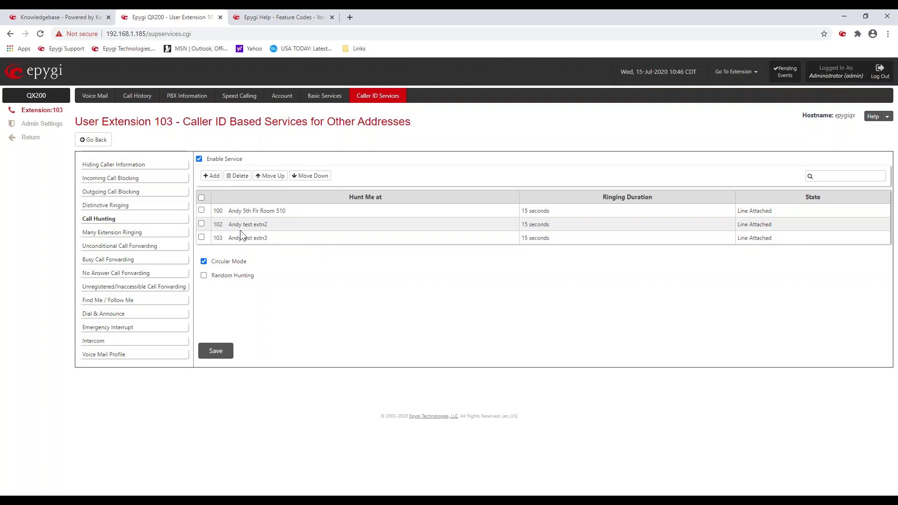
# Step: Review the hunt list (extensions 100, 102, 103 at 15 seconds) and the Circular Mode option
pyautogui.moveTo(233, 209); pyautogui.dragTo(285, 210)
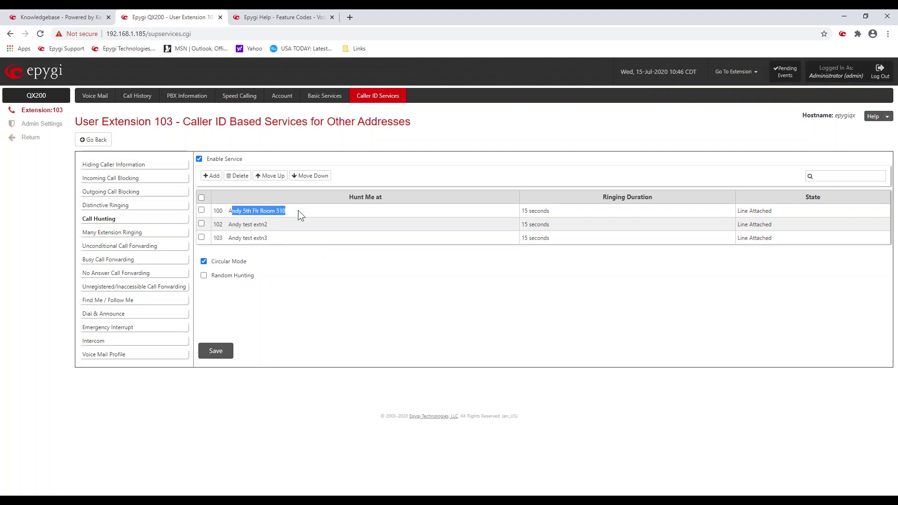
pyautogui.moveTo(517, 212); pyautogui.dragTo(550, 212)
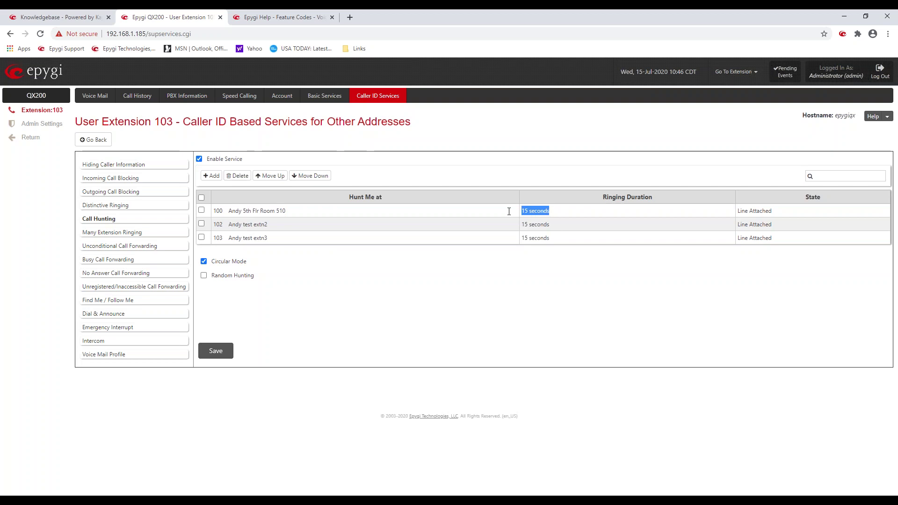
pyautogui.moveTo(213, 225); pyautogui.dragTo(262, 225)
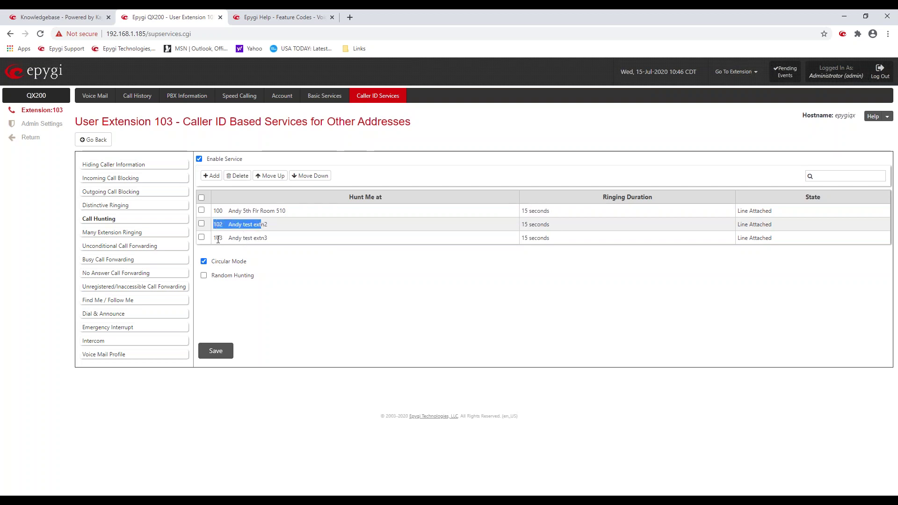
pyautogui.moveTo(216, 238); pyautogui.dragTo(256, 241)
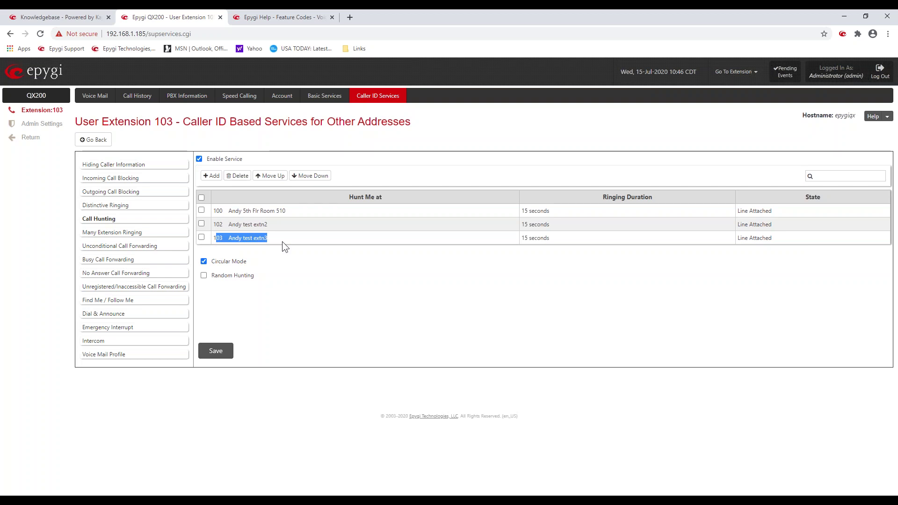
pyautogui.moveTo(247, 262); pyautogui.dragTo(215, 268)
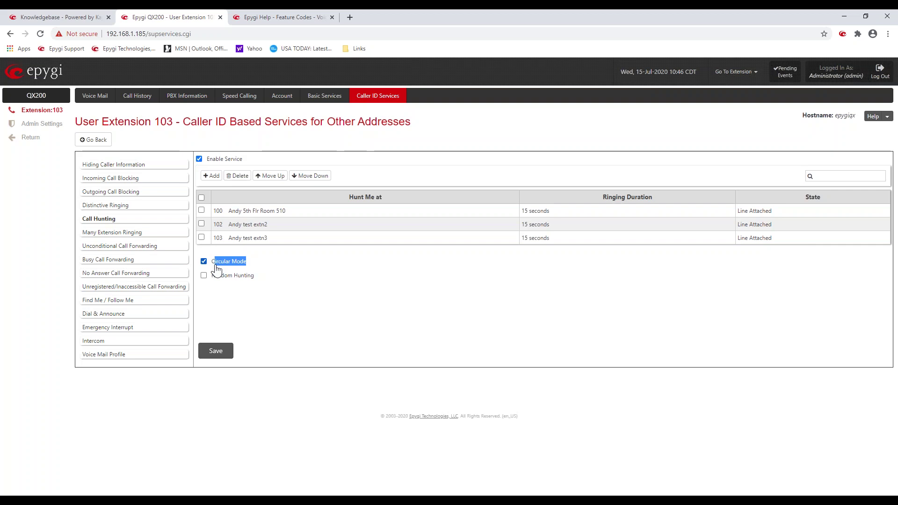
pyautogui.click(299, 267)
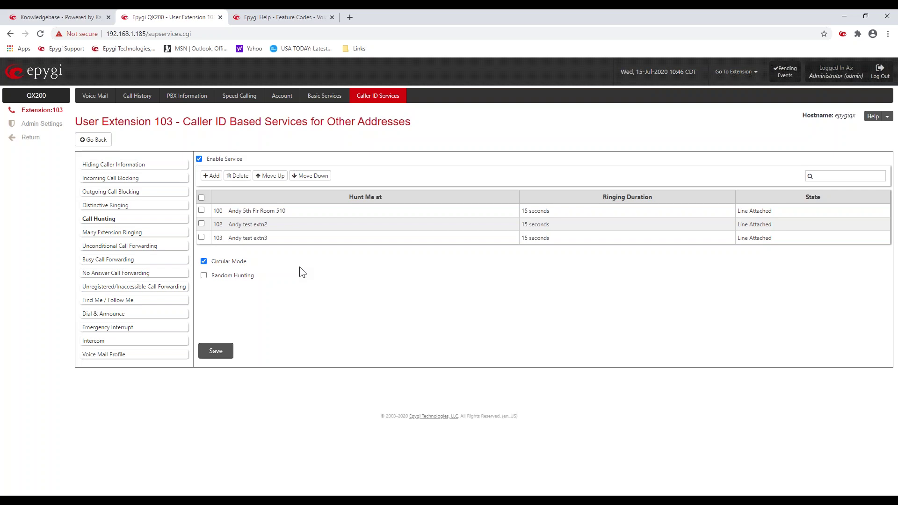
pyautogui.click(131, 233)
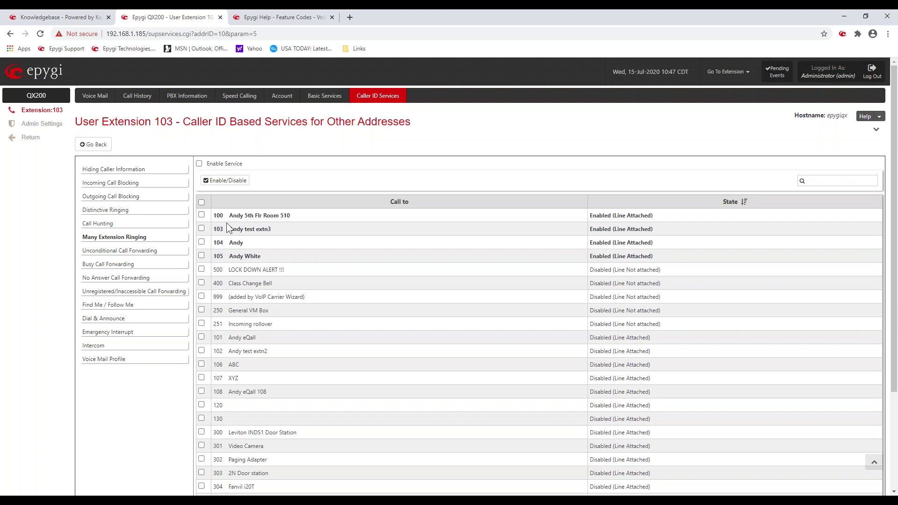
# Step: Add extension 108 to Many Extension Ringing alongside 100, 103, 104 and 105, and save
pyautogui.moveTo(214, 217); pyautogui.dragTo(301, 217)
pyautogui.click(301, 217)
pyautogui.click(229, 187)
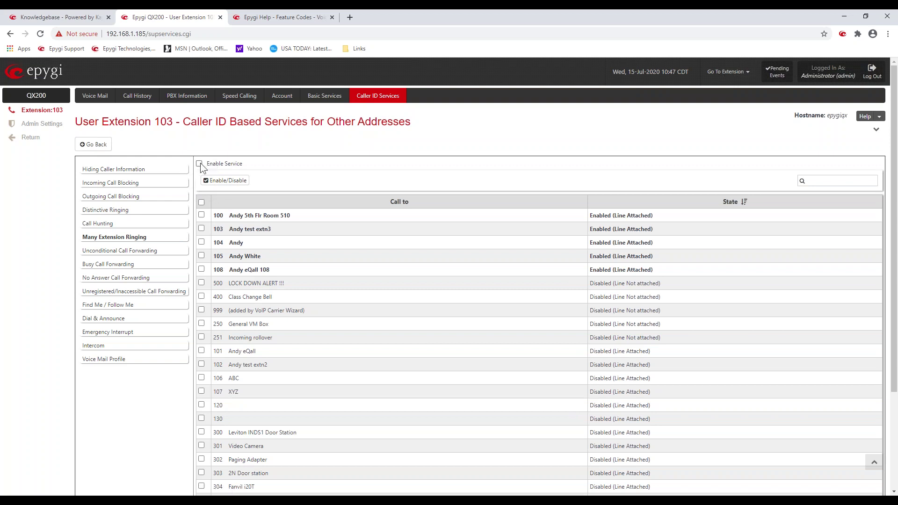
pyautogui.scroll(-3, 304, 264)
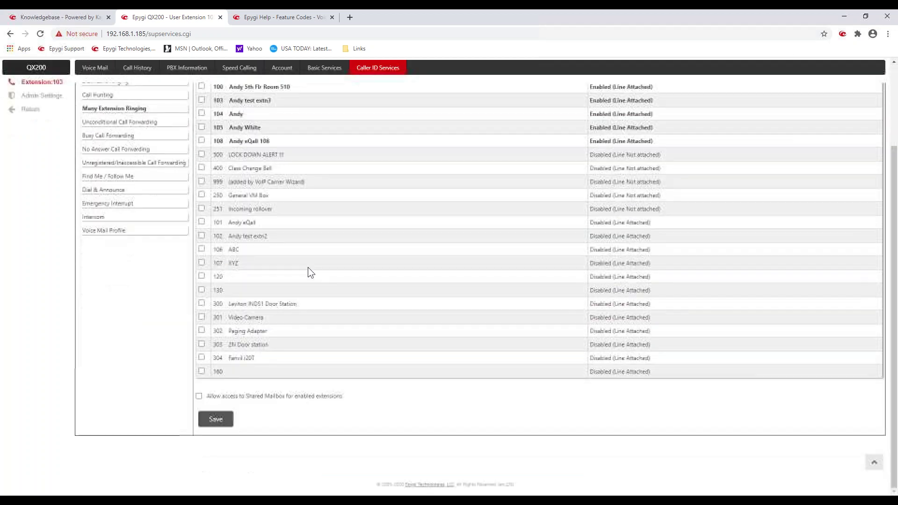
pyautogui.click(215, 418)
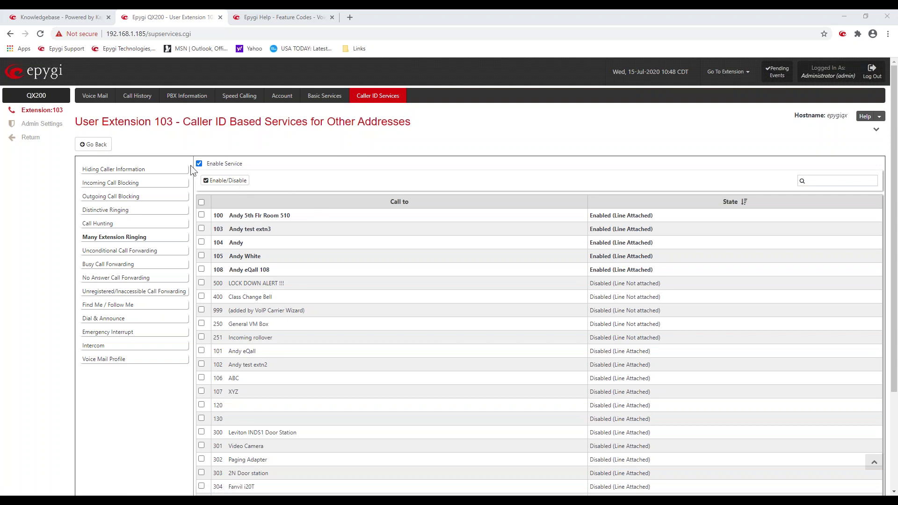
pyautogui.scroll(-3, 267, 257)
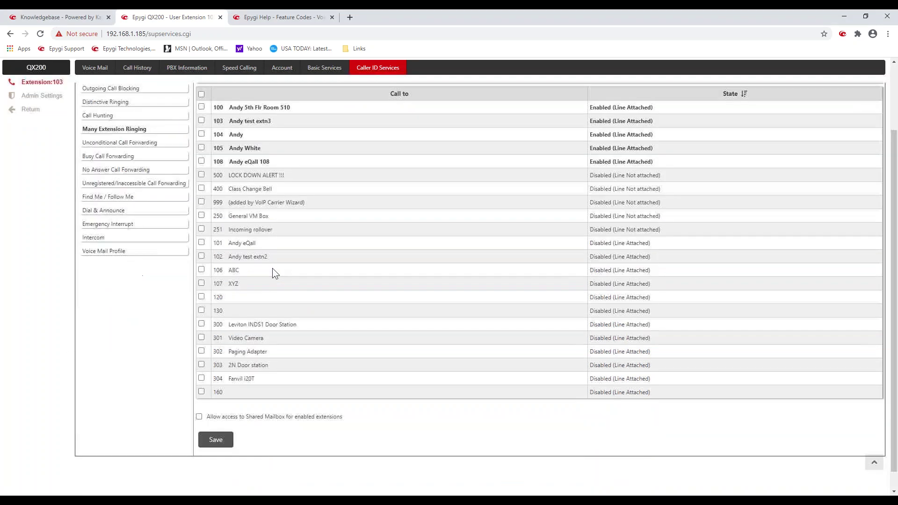
pyautogui.click(229, 418)
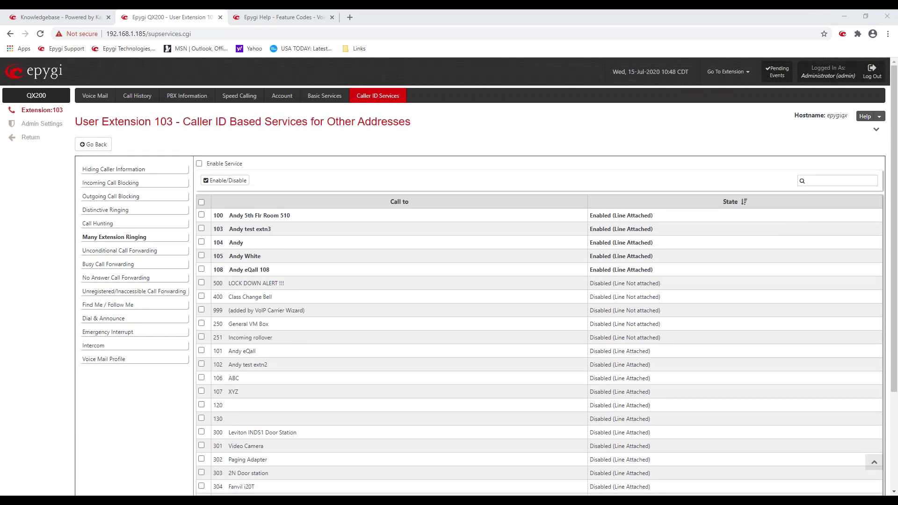
pyautogui.click(117, 251)
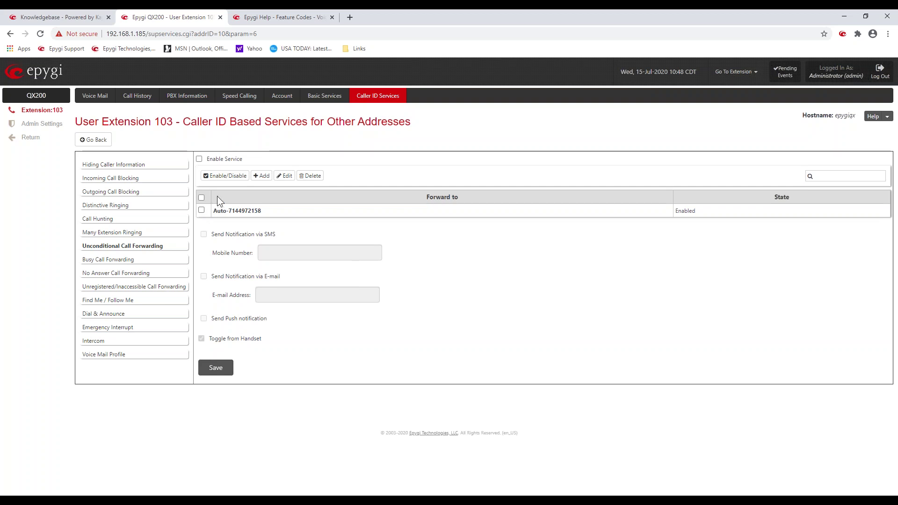
# Step: Review the Unconditional Call Forwarding Enable Service option, then go to Find Me / Follow Me
pyautogui.moveTo(243, 160); pyautogui.dragTo(208, 162)
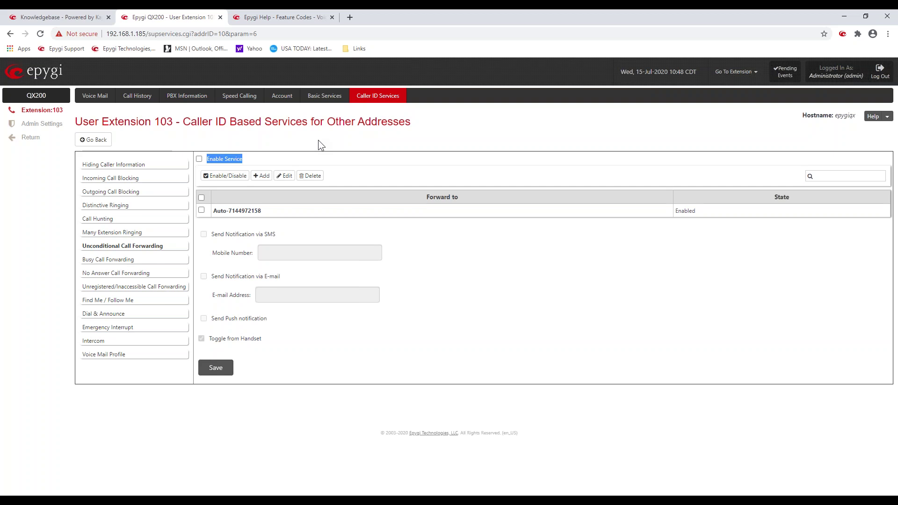
pyautogui.click(243, 139)
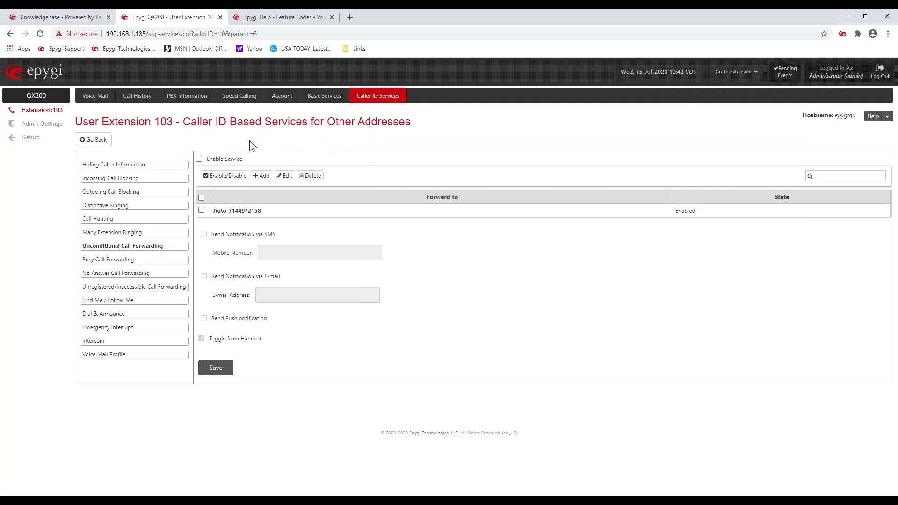
pyautogui.click(133, 300)
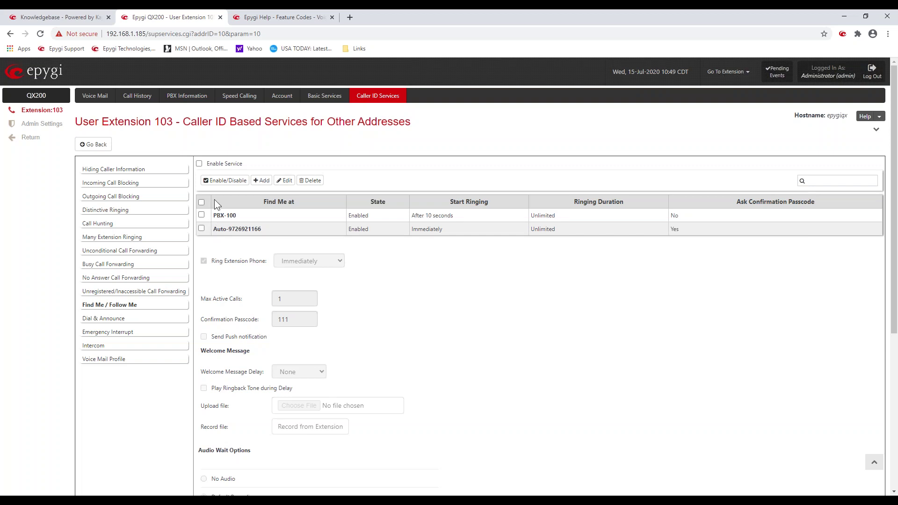
# Step: Enable Find Me / Follow Me with Ring Extension Phone kept at Immediately
pyautogui.click(200, 164)
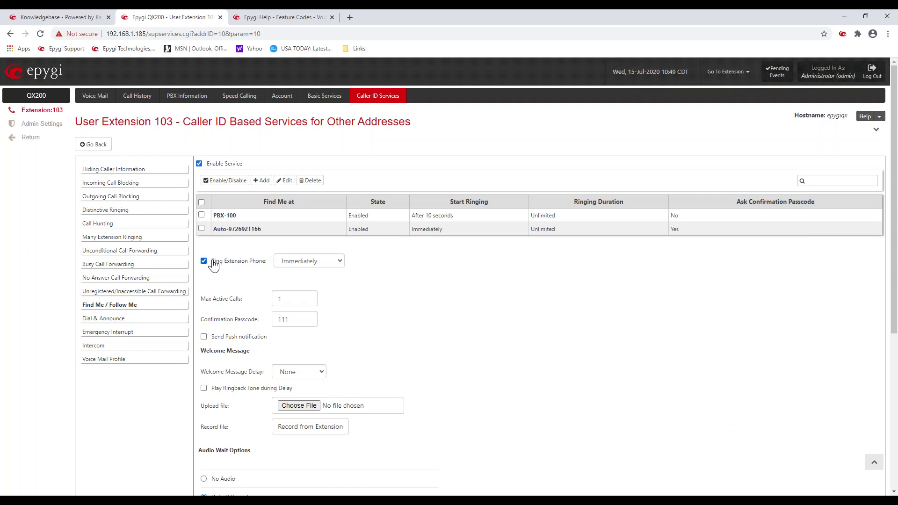
pyautogui.moveTo(213, 267); pyautogui.dragTo(263, 268)
pyautogui.click(339, 263)
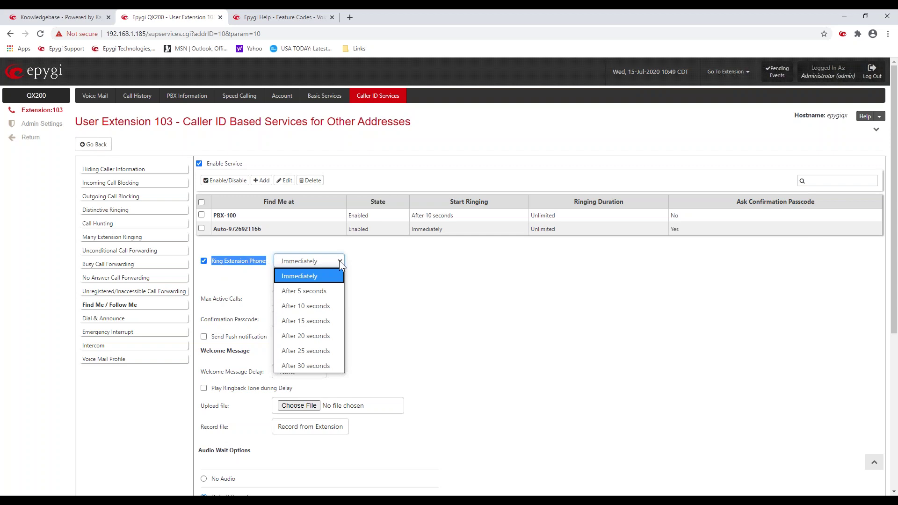
pyautogui.click(397, 275)
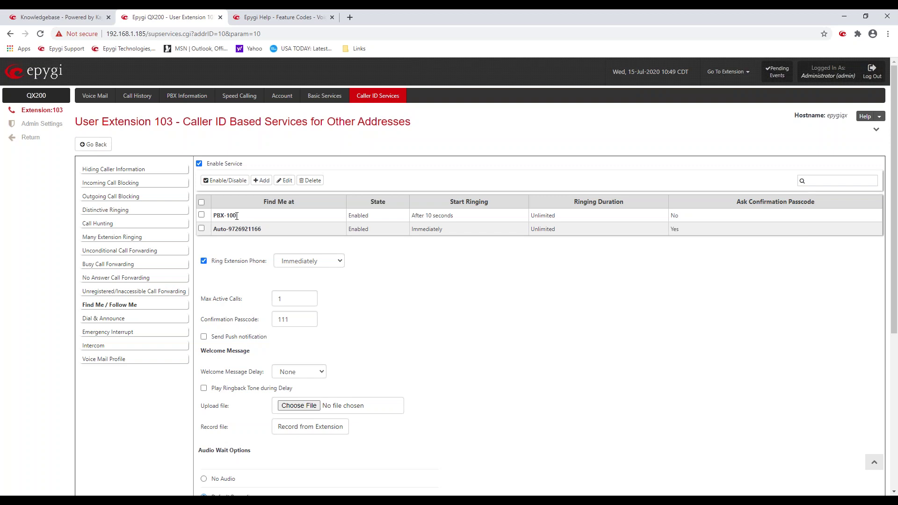
# Step: Point out the PBX-100 destination and its After 10 seconds start delay
pyautogui.moveTo(237, 215); pyautogui.dragTo(214, 216)
pyautogui.click(417, 218)
pyautogui.moveTo(412, 216); pyautogui.dragTo(451, 216)
pyautogui.click(546, 209)
pyautogui.doubleClick(244, 228)
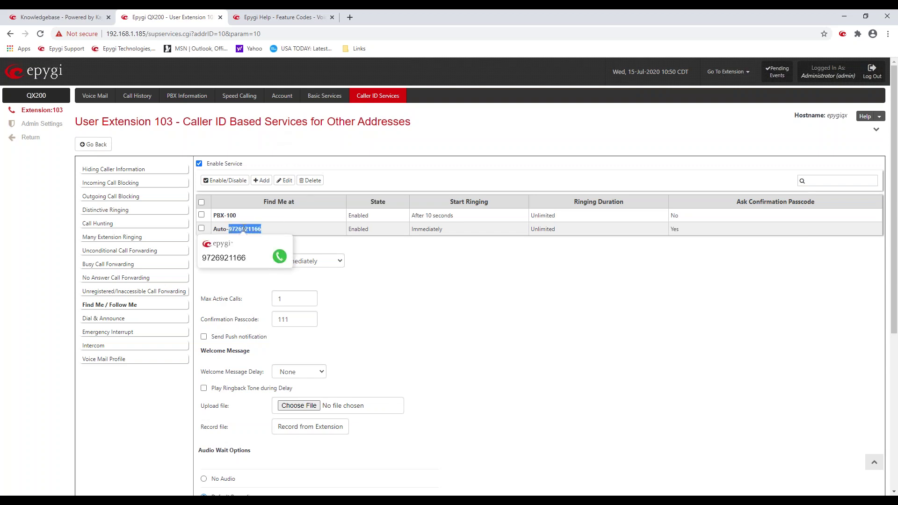
pyautogui.click(439, 264)
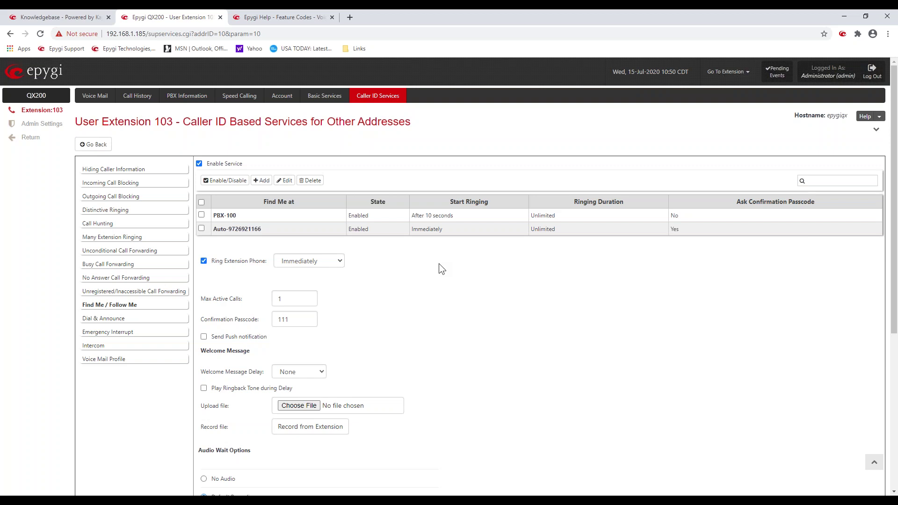
pyautogui.doubleClick(543, 229)
pyautogui.click(687, 230)
pyautogui.doubleClick(280, 323)
pyautogui.click(428, 295)
pyautogui.scroll(-3, 416, 343)
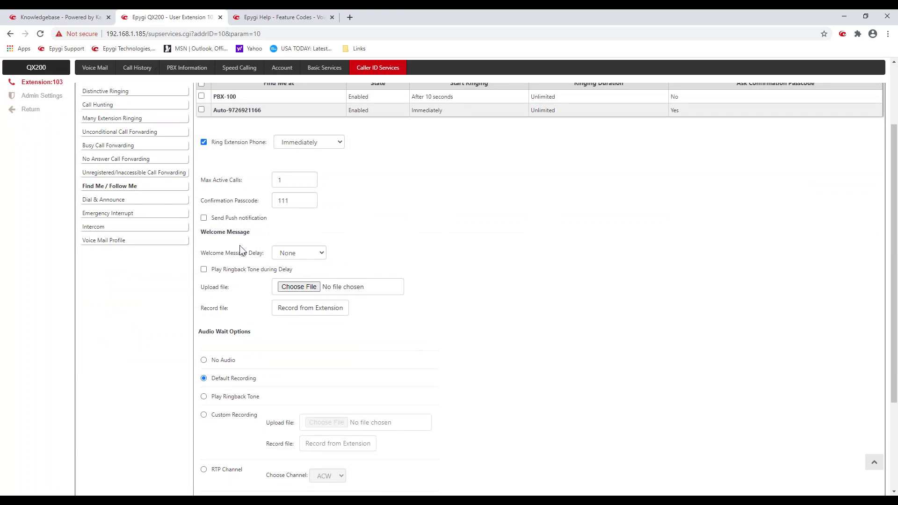
pyautogui.moveTo(250, 234); pyautogui.dragTo(201, 232)
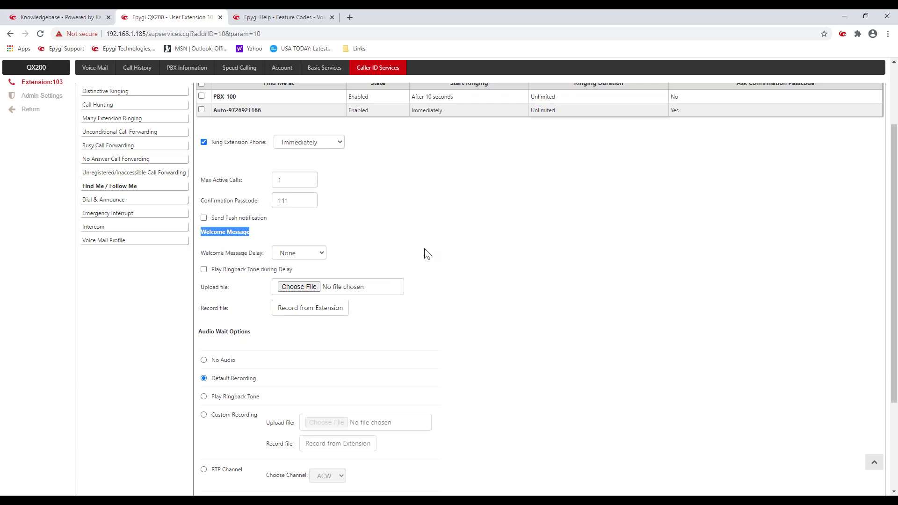
pyautogui.click(324, 251)
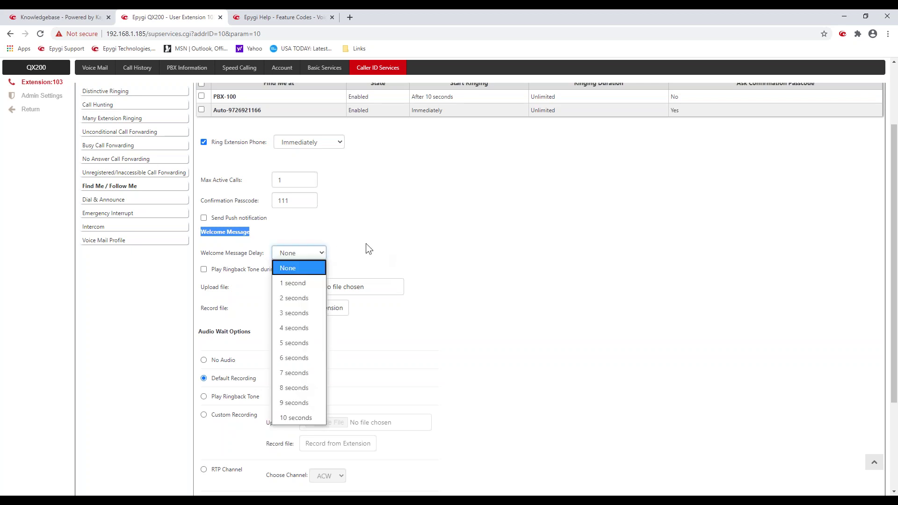
pyautogui.click(440, 231)
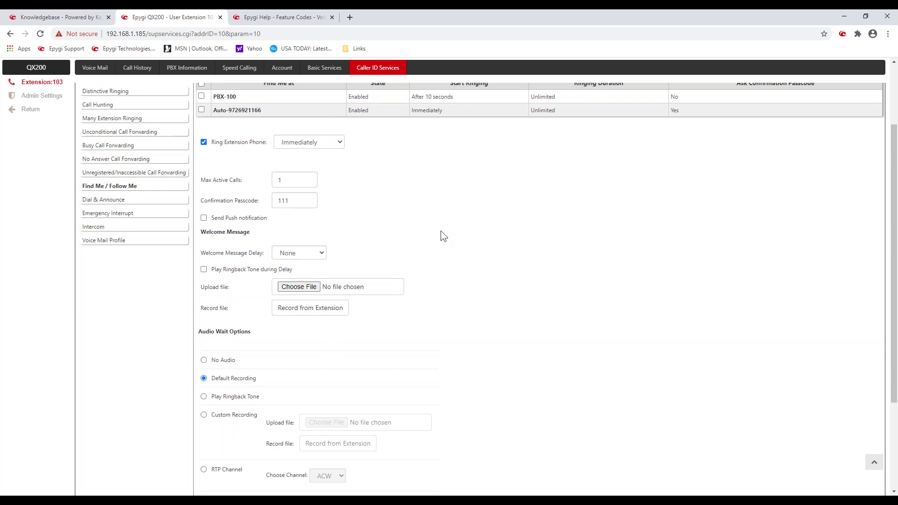
pyautogui.scroll(-2, 451, 238)
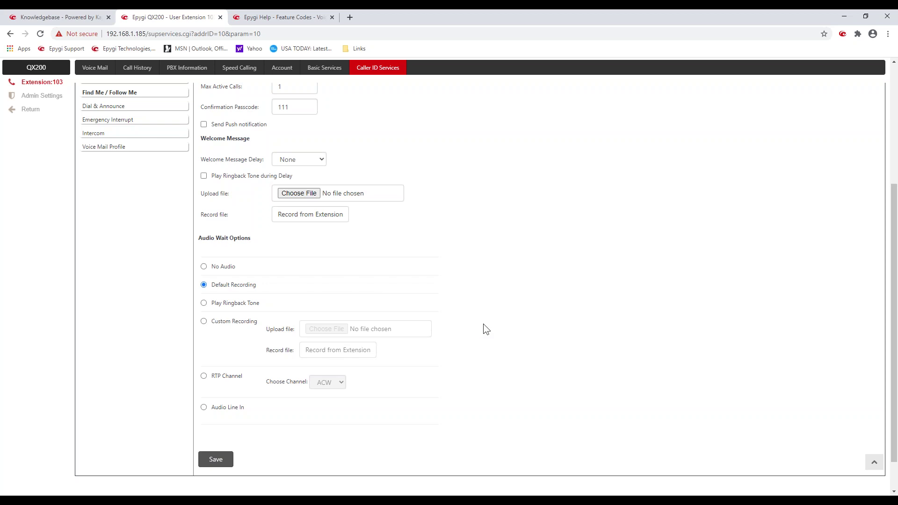
pyautogui.scroll(5, 487, 335)
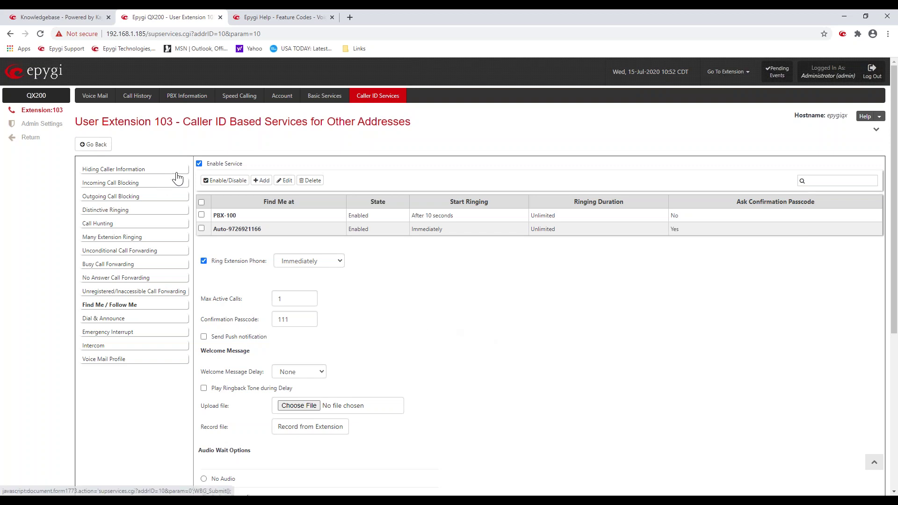
# Step: Disable Find Me / Follow Me and switch to the Dial & Announce settings
pyautogui.click(198, 163)
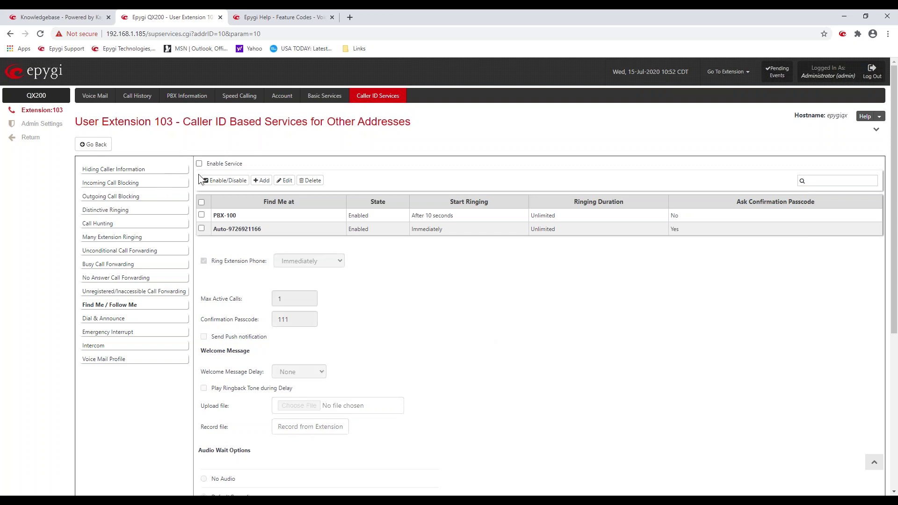
pyautogui.click(150, 317)
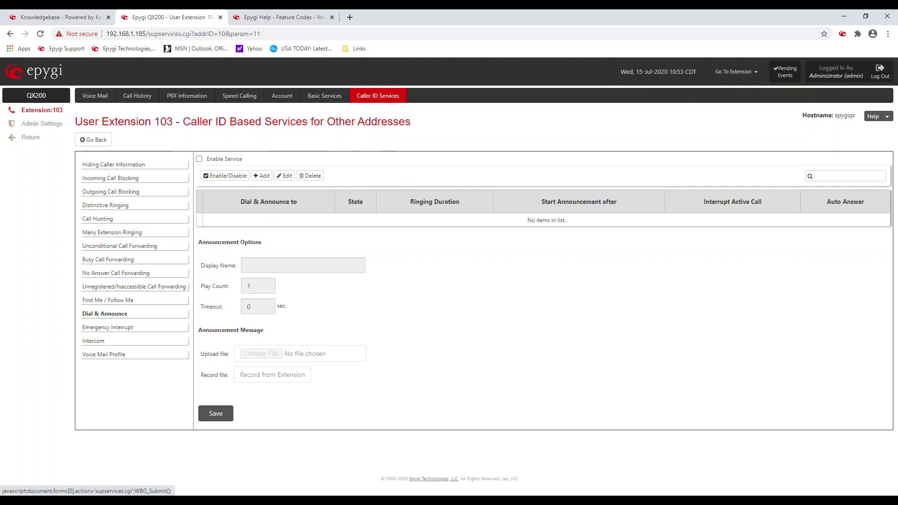
pyautogui.click(262, 175)
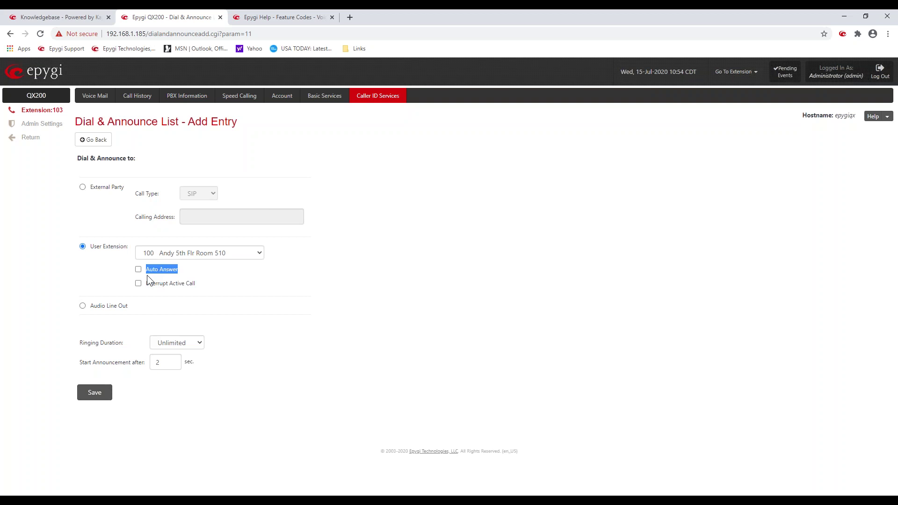
pyautogui.click(106, 280)
pyautogui.moveTo(197, 287); pyautogui.dragTo(146, 283)
pyautogui.click(92, 281)
pyautogui.click(119, 192)
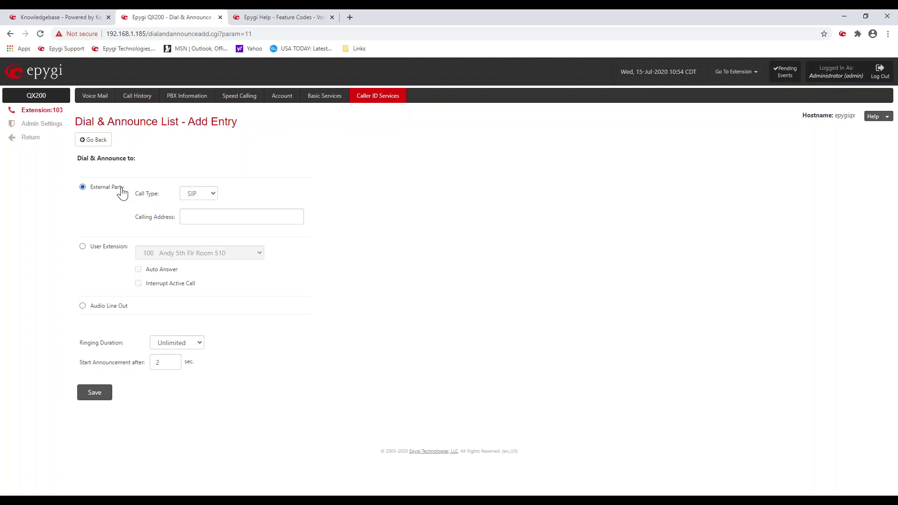
pyautogui.click(212, 194)
pyautogui.click(206, 240)
pyautogui.moveTo(145, 310); pyautogui.dragTo(101, 309)
pyautogui.click(208, 313)
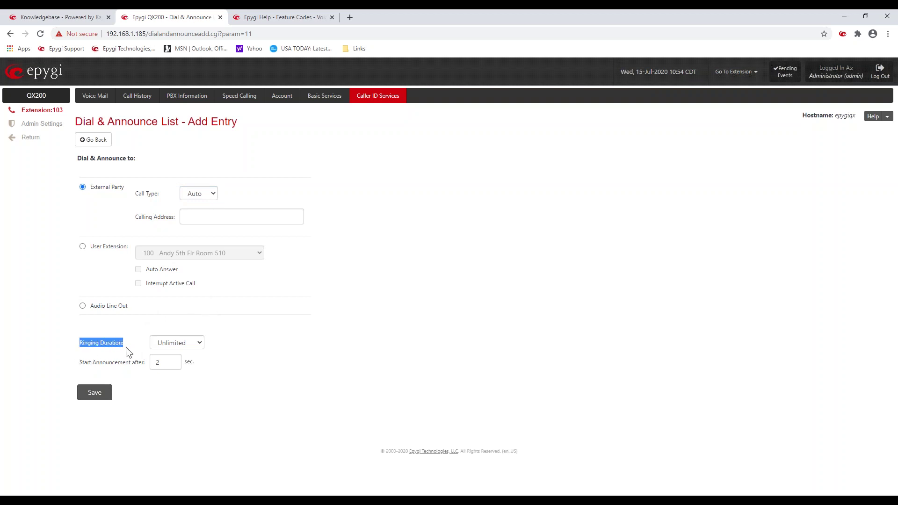
pyautogui.click(271, 358)
pyautogui.moveTo(95, 364); pyautogui.dragTo(144, 369)
pyautogui.click(294, 337)
# Step: Enable Dial & Announce for extension 103 with an announcement Play Count of 2
pyautogui.click(84, 140)
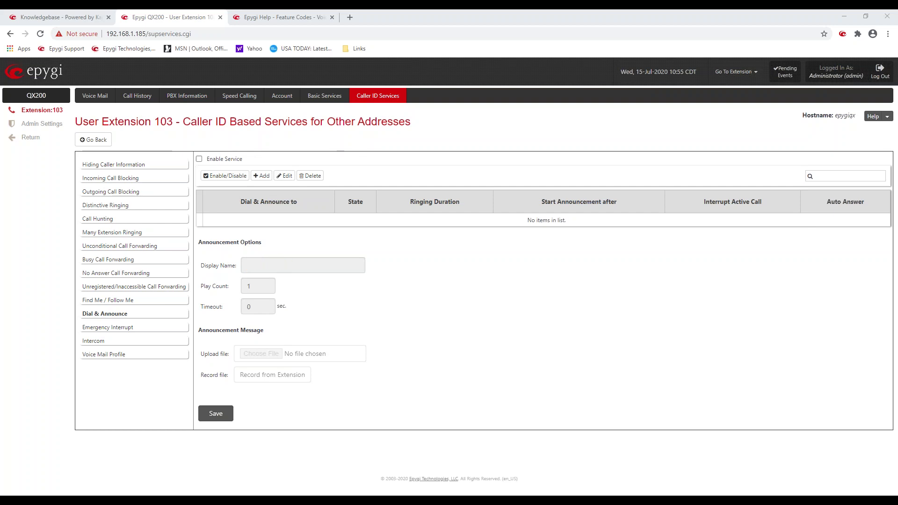
pyautogui.click(199, 159)
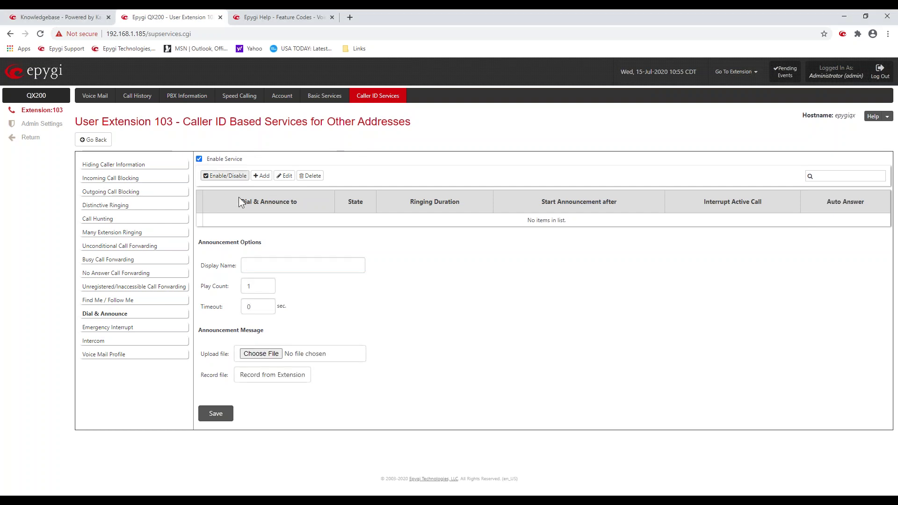
pyautogui.click(283, 272)
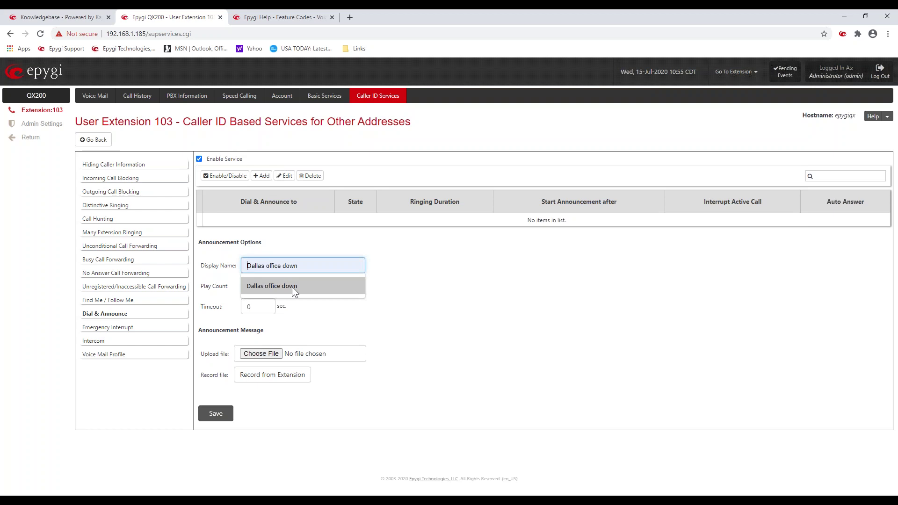
pyautogui.click(431, 291)
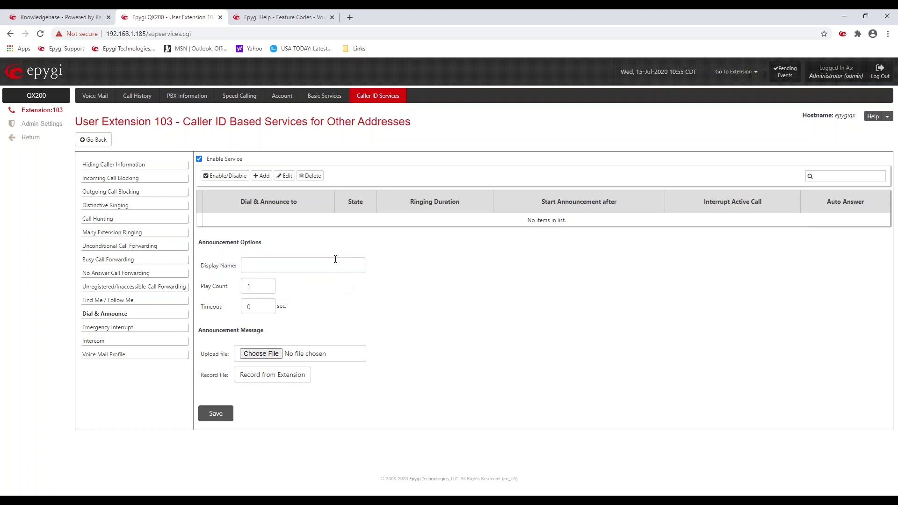
pyautogui.doubleClick(249, 287)
pyautogui.write('2')
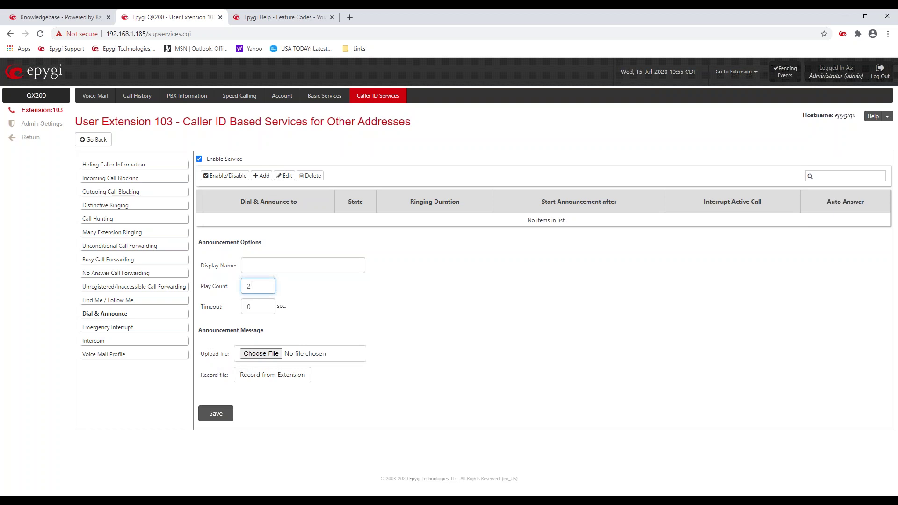
pyautogui.moveTo(201, 353); pyautogui.dragTo(226, 353)
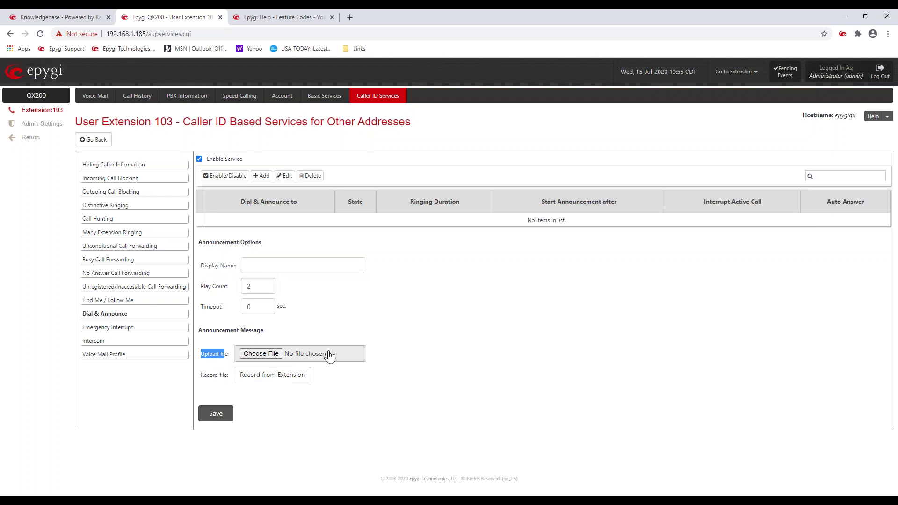
pyautogui.click(476, 298)
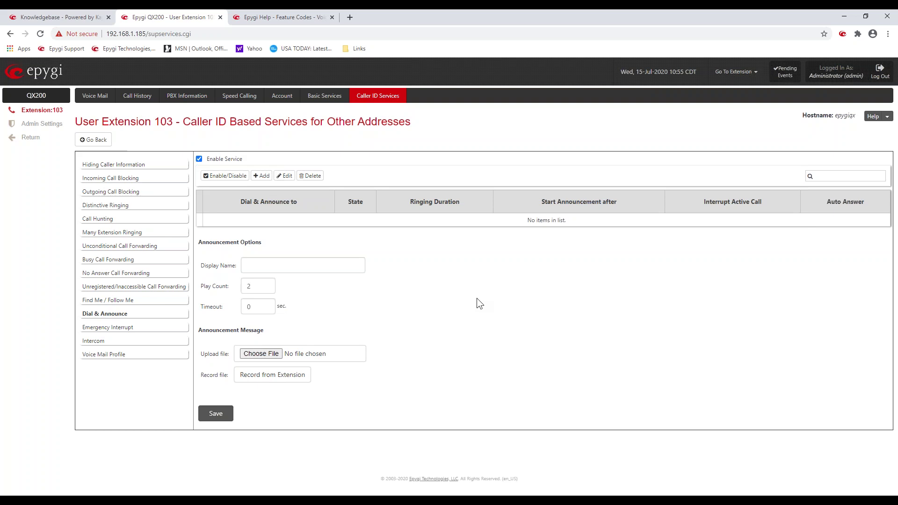
# Step: Leave extension 103's Caller ID Services and return to the Extensions Management list
pyautogui.click(374, 96)
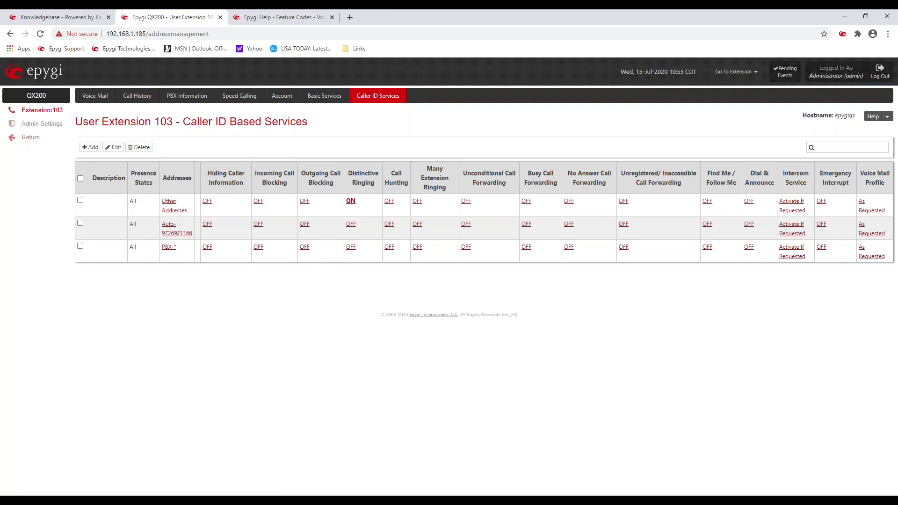
pyautogui.click(36, 140)
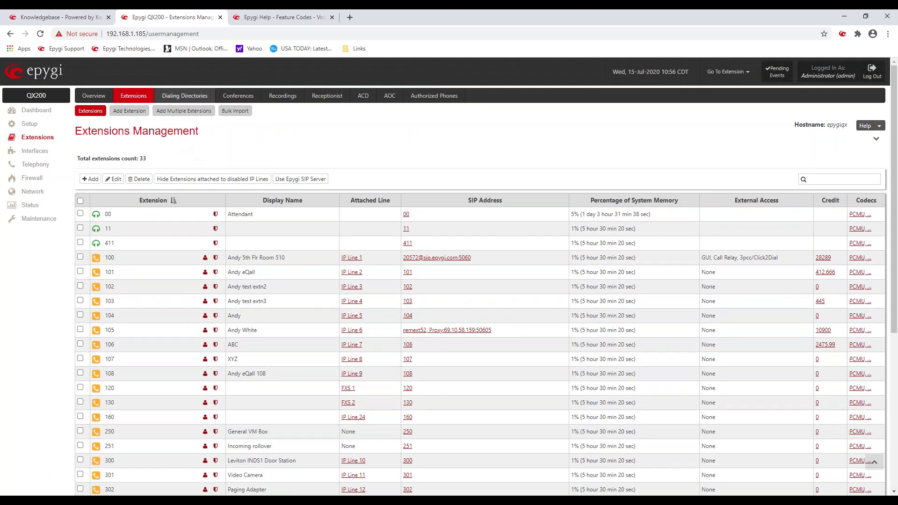
# Step: Browse Dialing Directories, Phone Book and Conferences, ending on Universal Extension Recordings
pyautogui.click(193, 97)
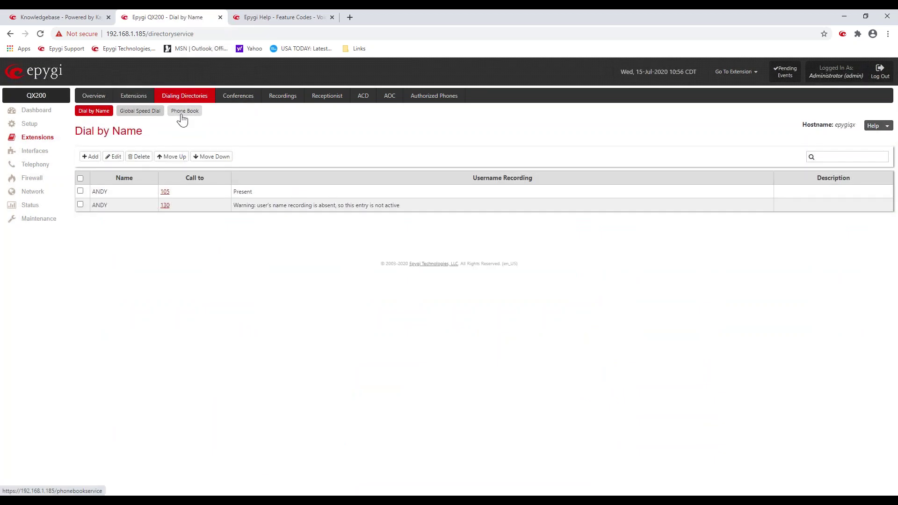
pyautogui.click(182, 117)
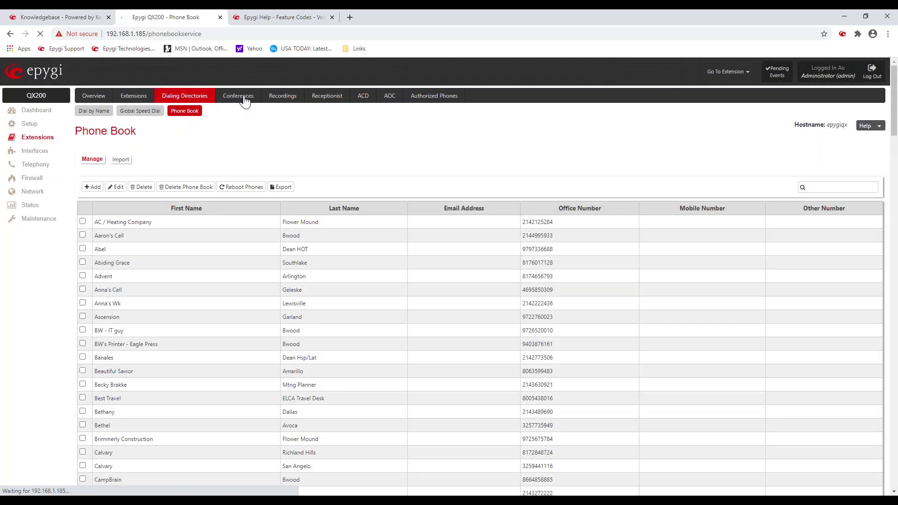
pyautogui.click(248, 99)
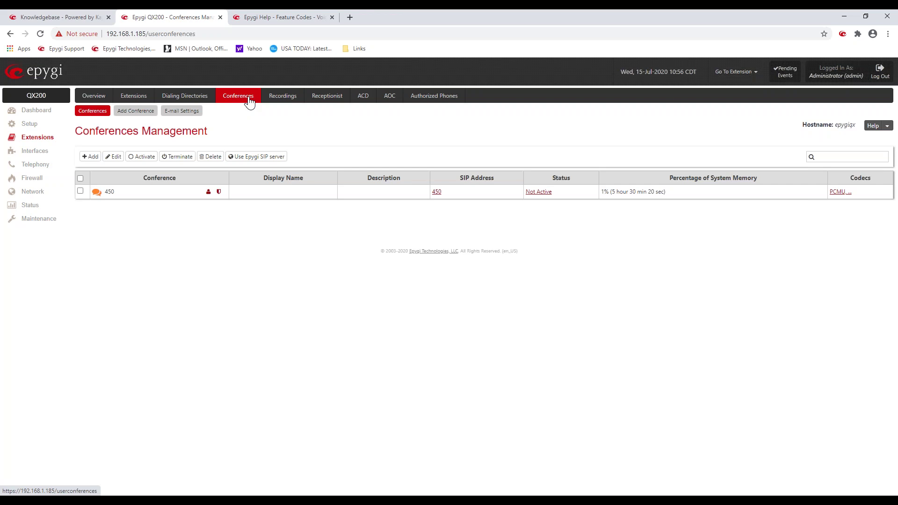
pyautogui.click(281, 103)
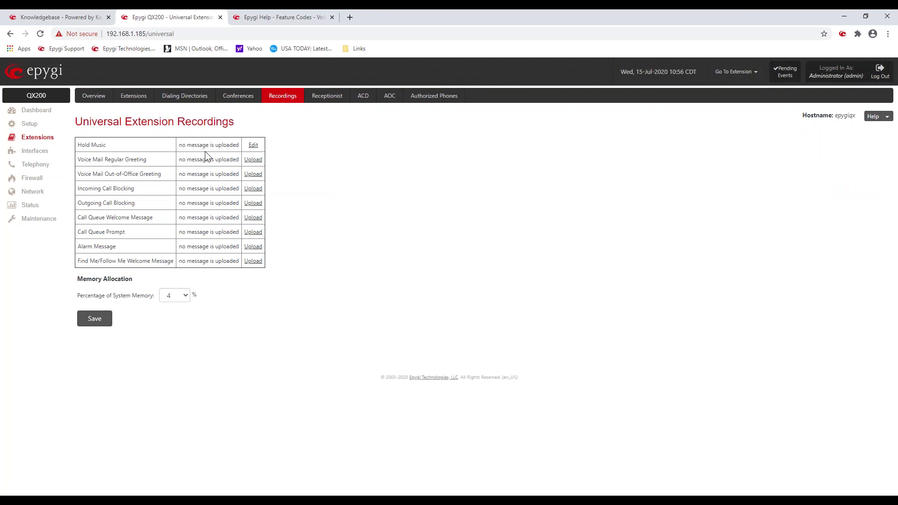
# Step: View the Hold Music recording settings on Default music, then return to the extensions list
pyautogui.click(253, 145)
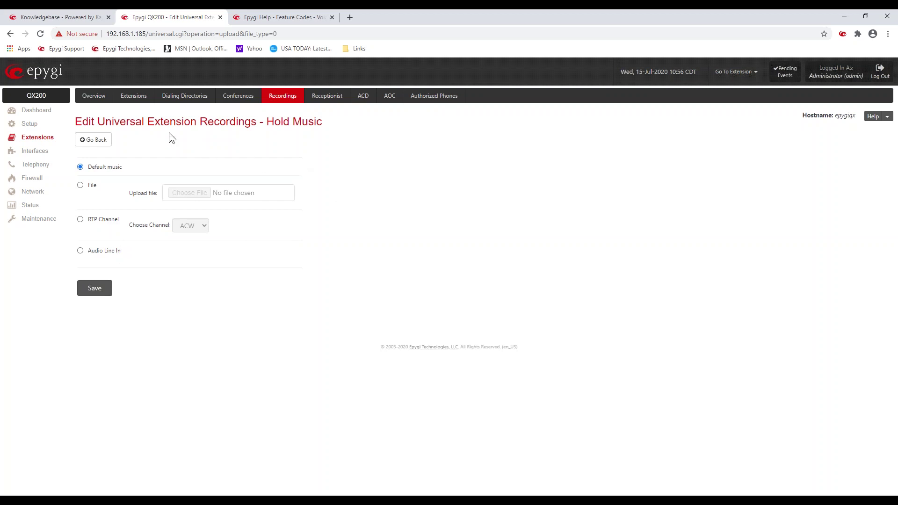
pyautogui.click(132, 96)
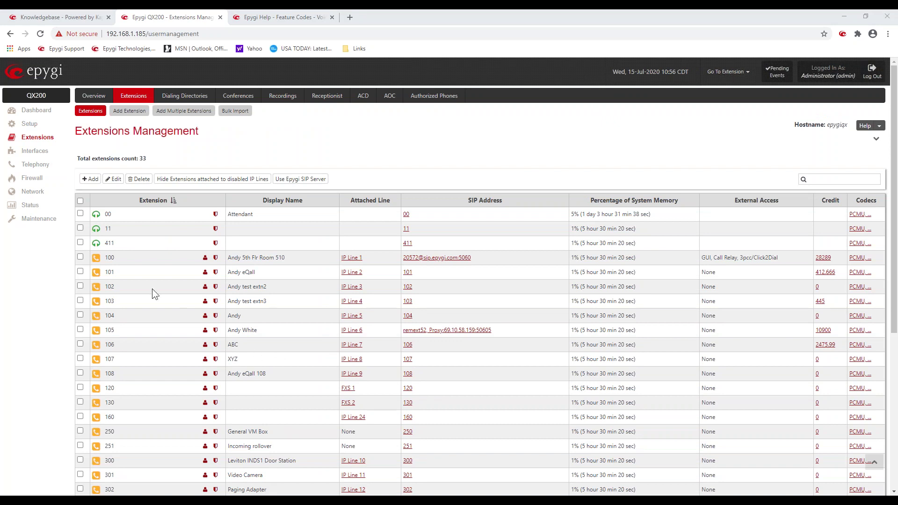
# Step: Open Auto Attendant 00's admin settings and its Attendant Settings page
pyautogui.click(215, 216)
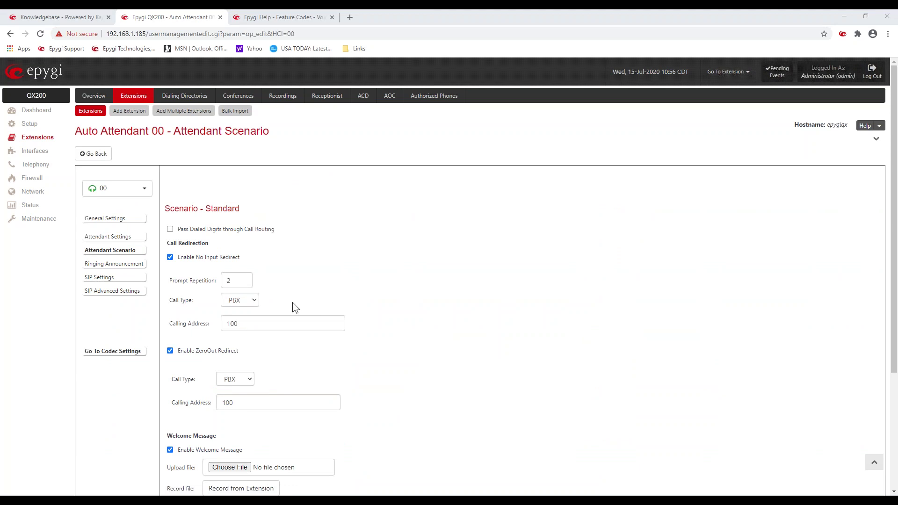
pyautogui.click(133, 237)
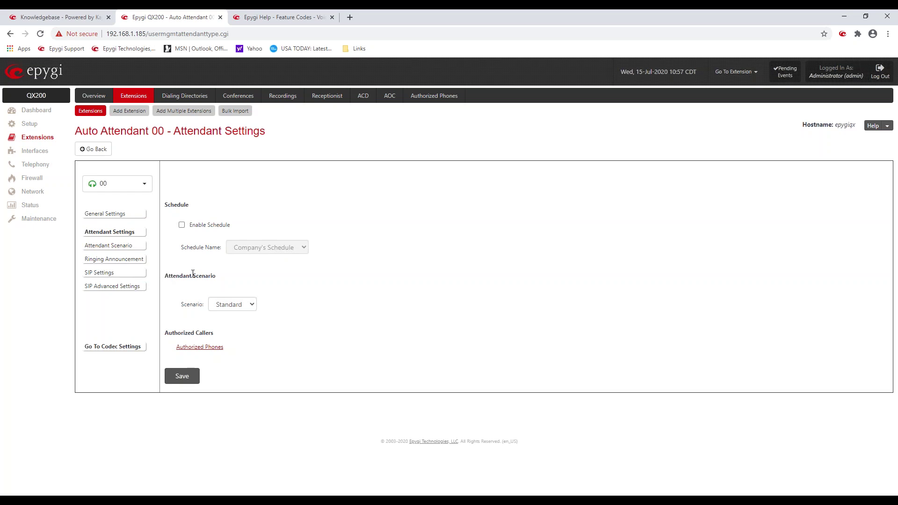
pyautogui.moveTo(165, 276); pyautogui.dragTo(216, 274)
pyautogui.click(254, 305)
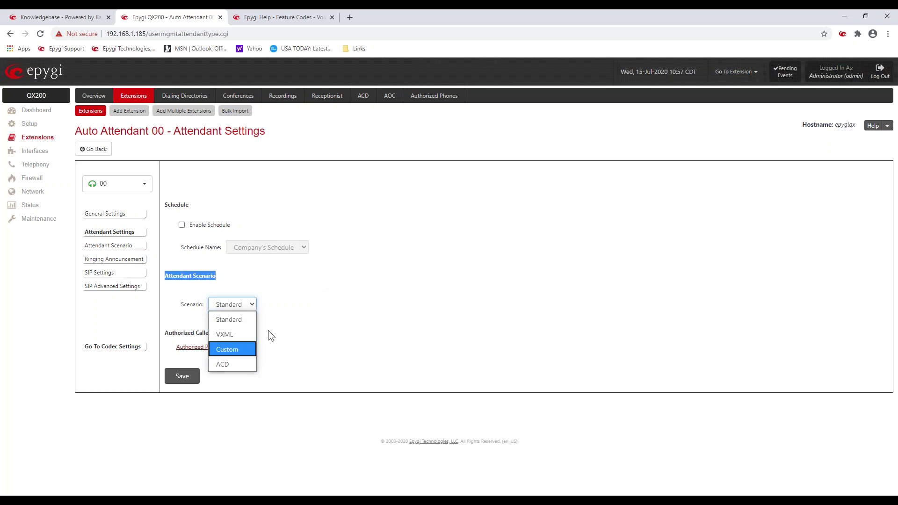
pyautogui.click(276, 265)
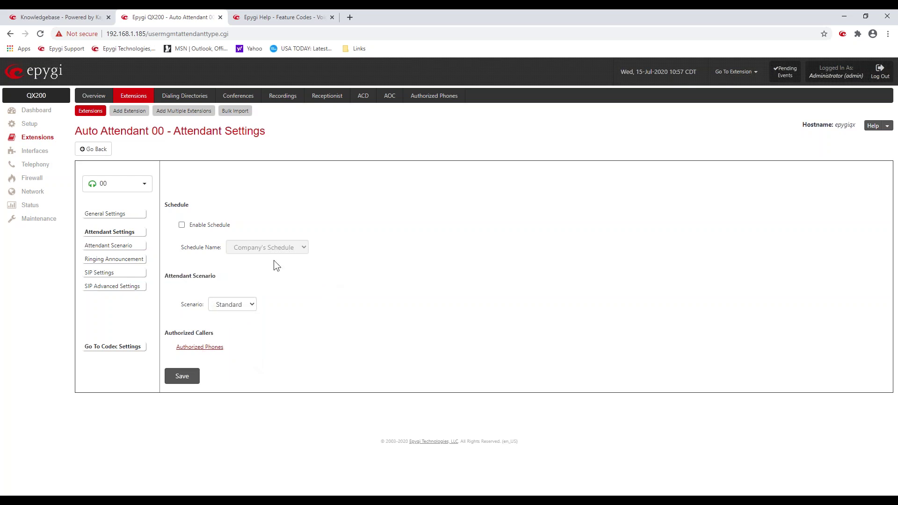
pyautogui.click(134, 245)
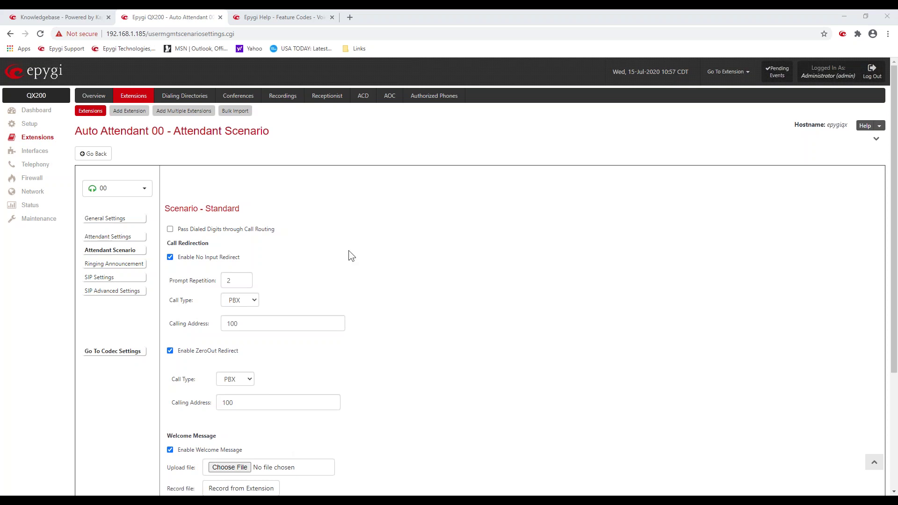
pyautogui.scroll(-3, 349, 251)
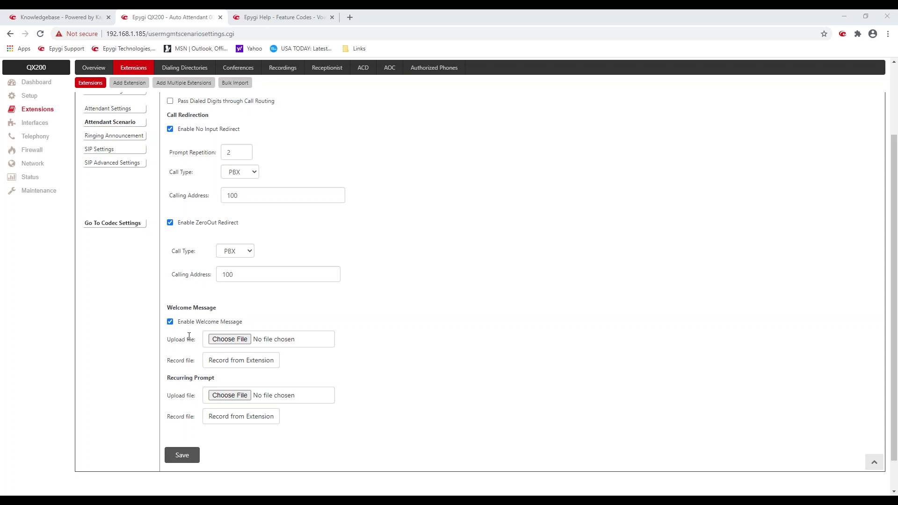
pyautogui.moveTo(254, 322); pyautogui.dragTo(198, 326)
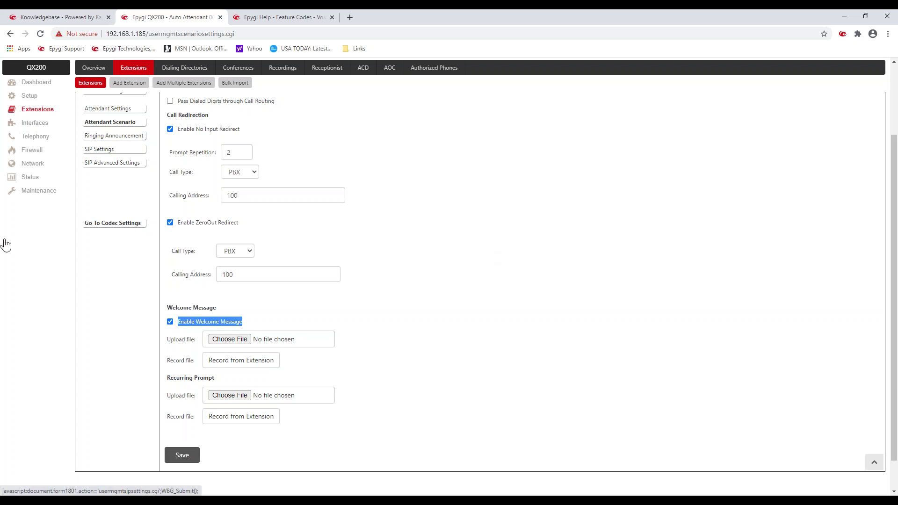
pyautogui.click(221, 304)
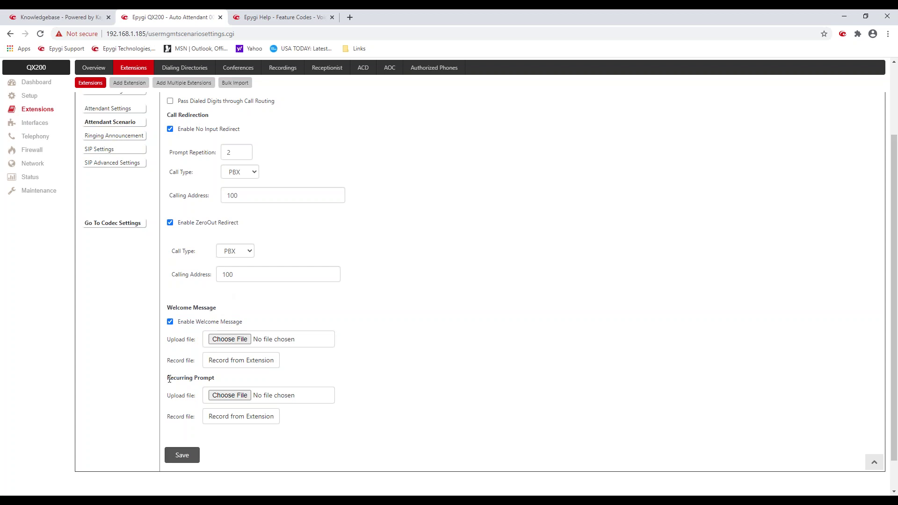
pyautogui.tripleClick(189, 379)
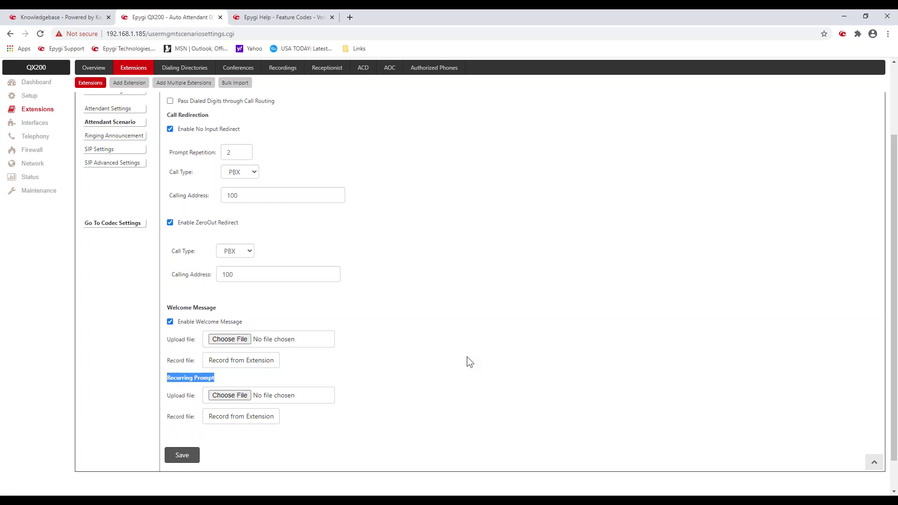
pyautogui.scroll(3, 445, 351)
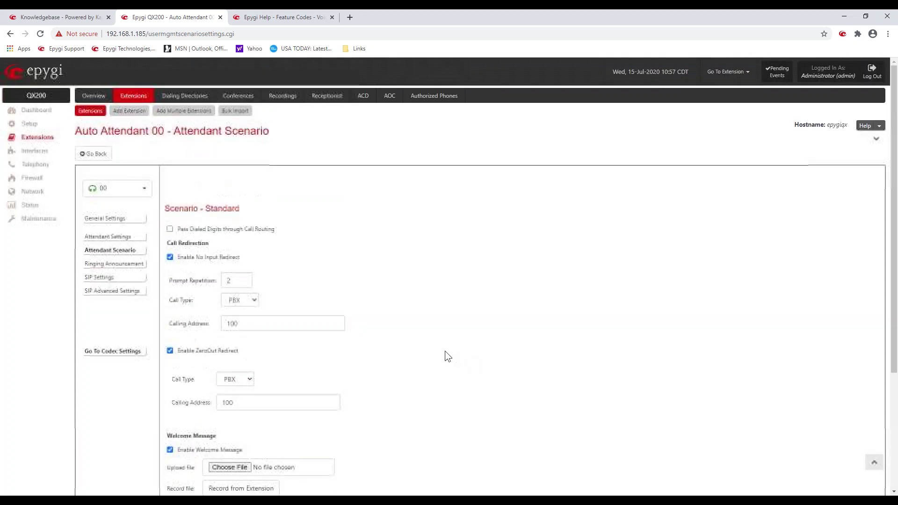
pyautogui.scroll(-3, 446, 358)
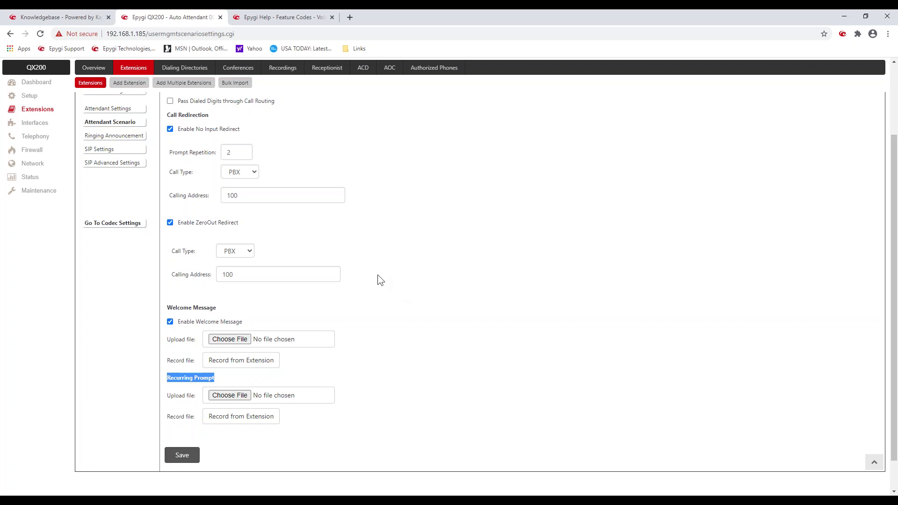
pyautogui.click(247, 222)
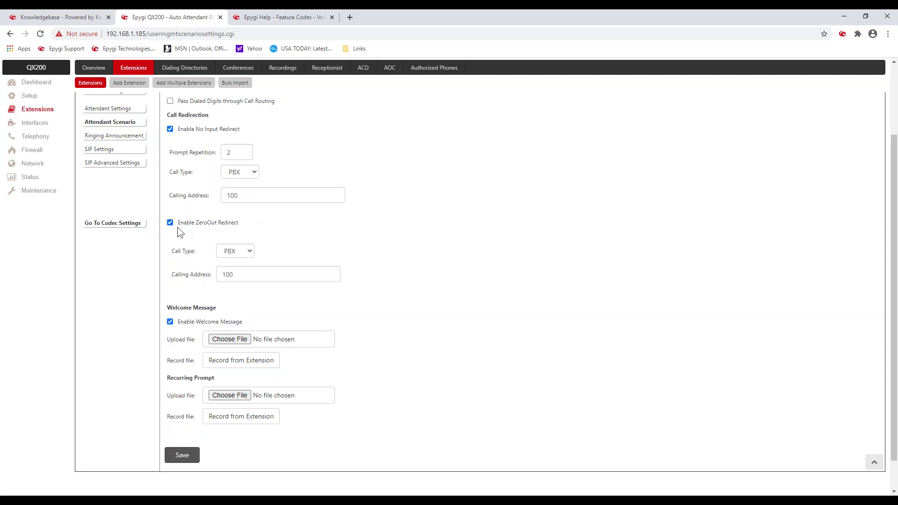
pyautogui.moveTo(178, 226); pyautogui.dragTo(242, 223)
pyautogui.click(461, 235)
pyautogui.moveTo(169, 381); pyautogui.dragTo(215, 379)
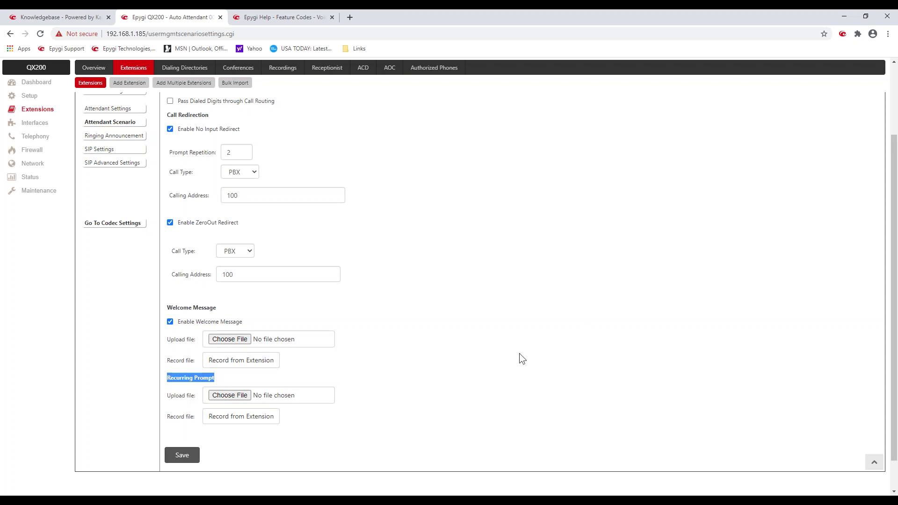
pyautogui.click(412, 374)
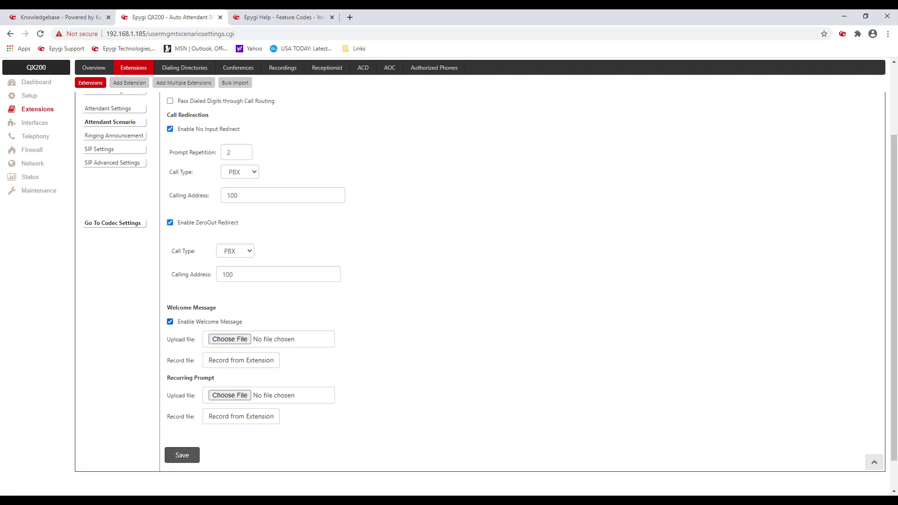
pyautogui.moveTo(168, 378); pyautogui.dragTo(215, 378)
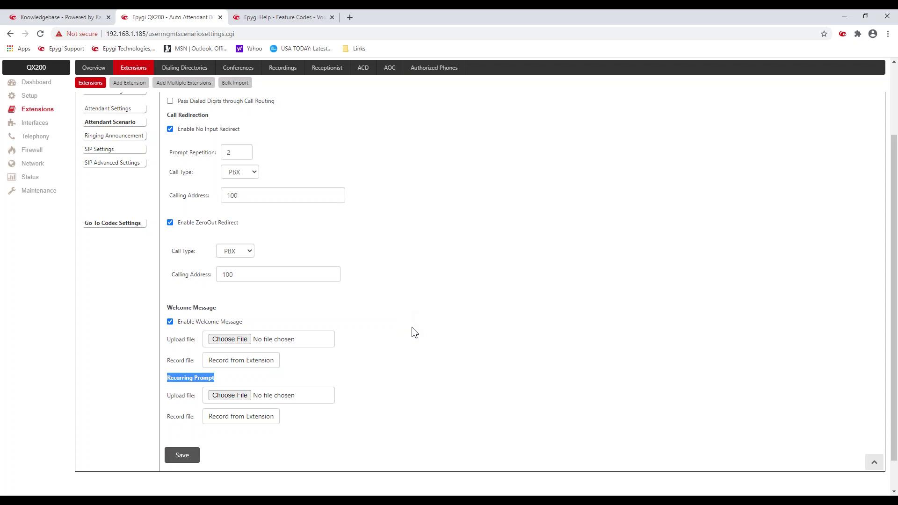
pyautogui.scroll(3, 406, 353)
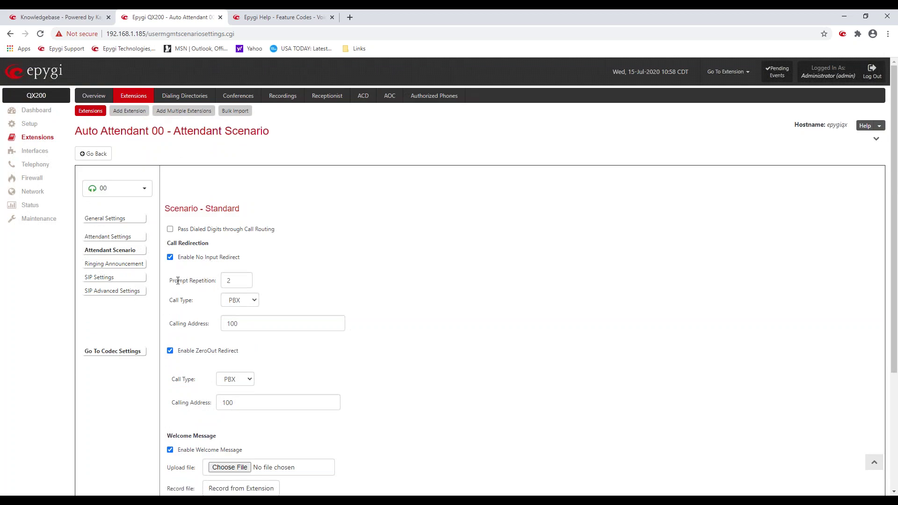
pyautogui.moveTo(169, 281); pyautogui.dragTo(216, 281)
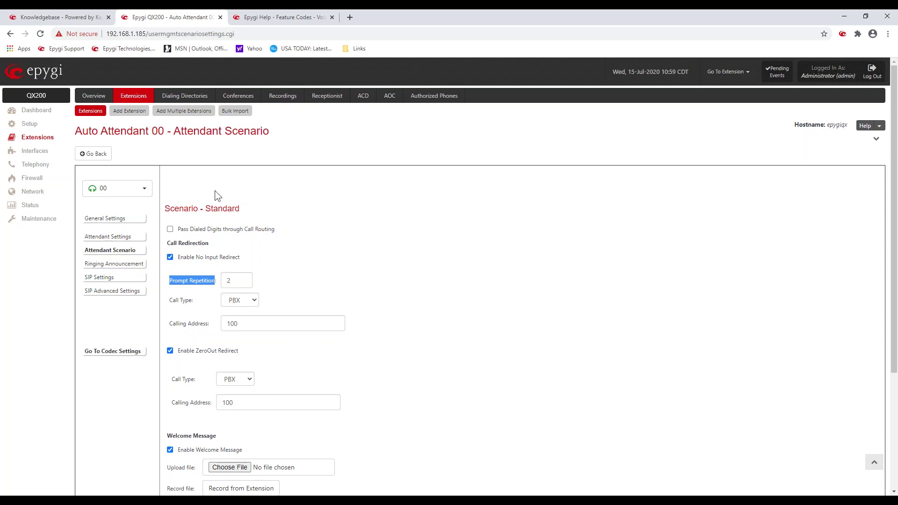
pyautogui.click(143, 188)
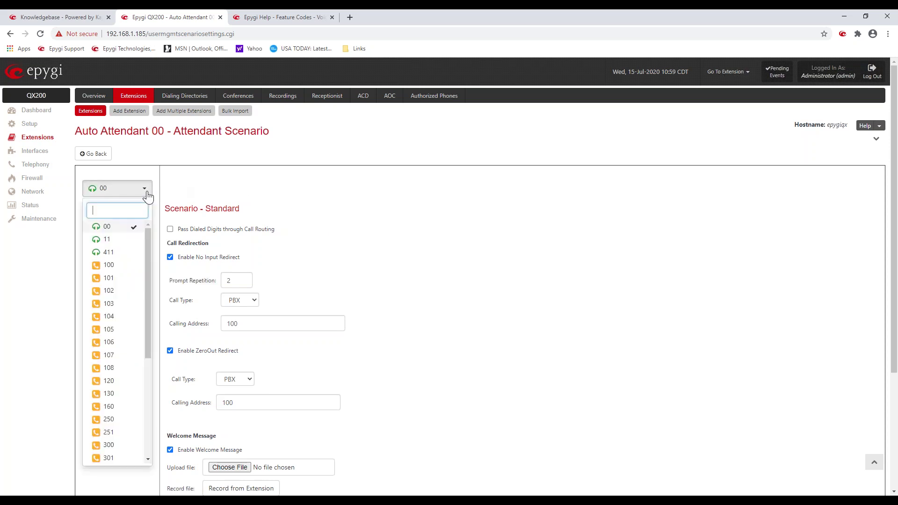
# Step: Switch to Auto Attendant 11, check its Scenario setting, and open the custom scenario's Main Menu
pyautogui.click(125, 241)
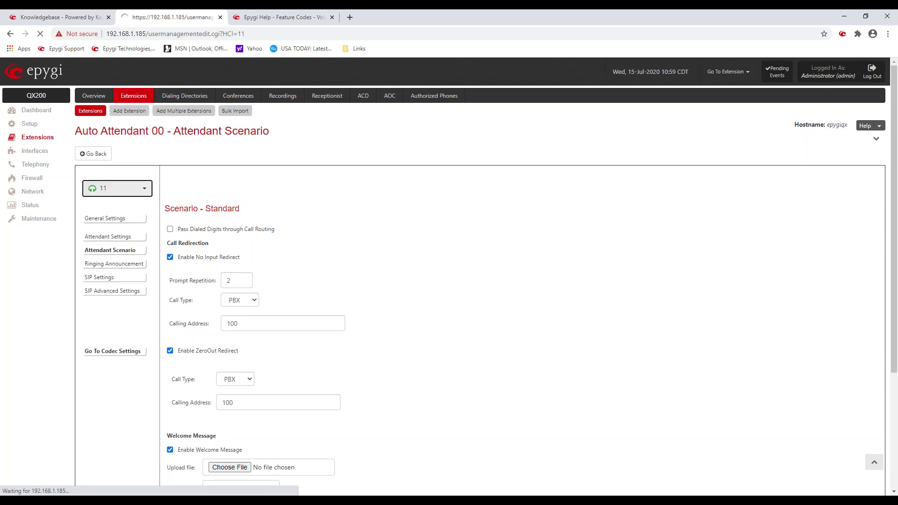
pyautogui.click(126, 231)
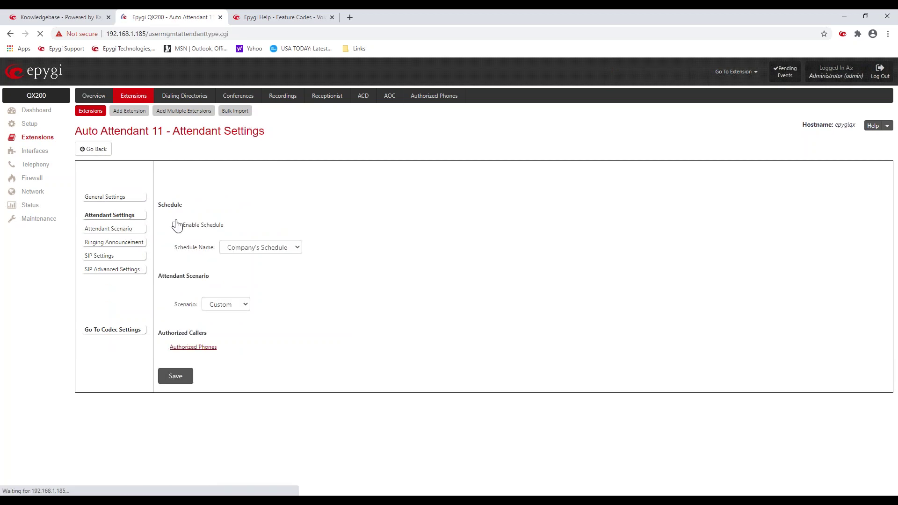
pyautogui.moveTo(179, 304); pyautogui.dragTo(199, 304)
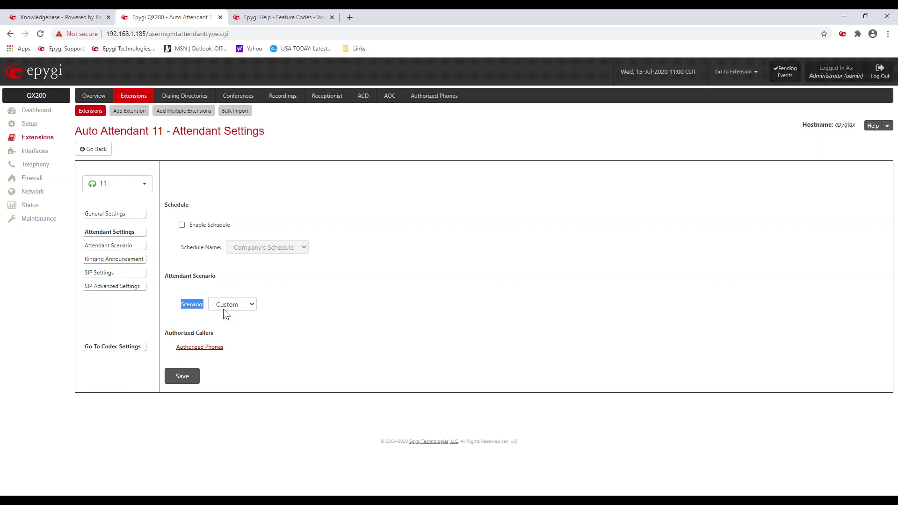
pyautogui.click(128, 245)
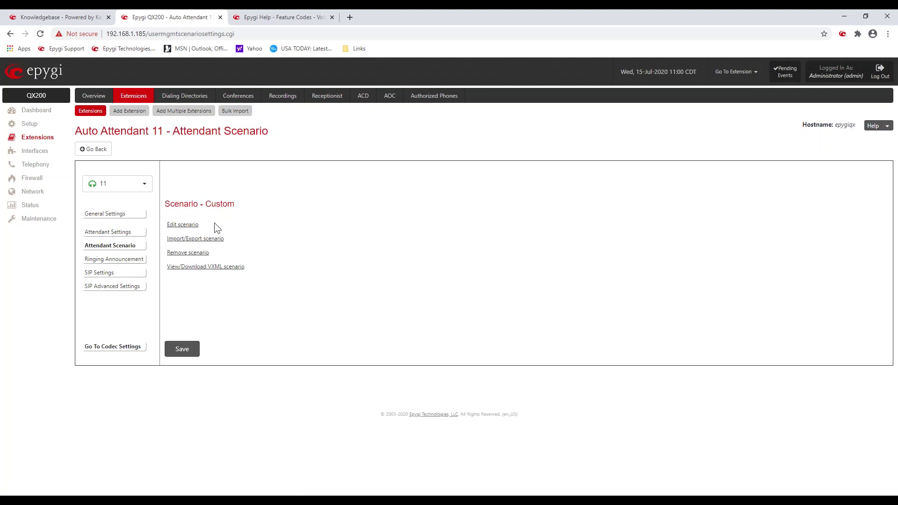
pyautogui.click(188, 225)
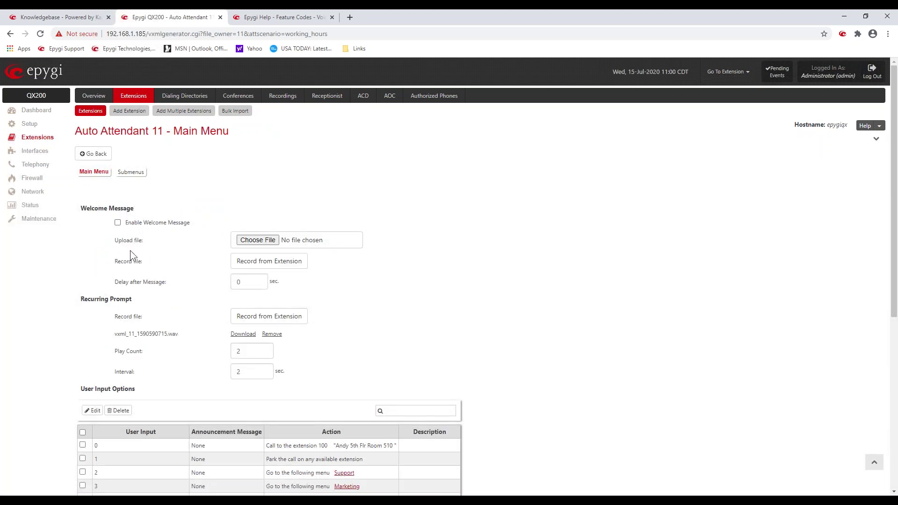
# Step: Open Record from Extension for Attendant 11's Main Menu welcome message
pyautogui.moveTo(84, 299); pyautogui.dragTo(126, 298)
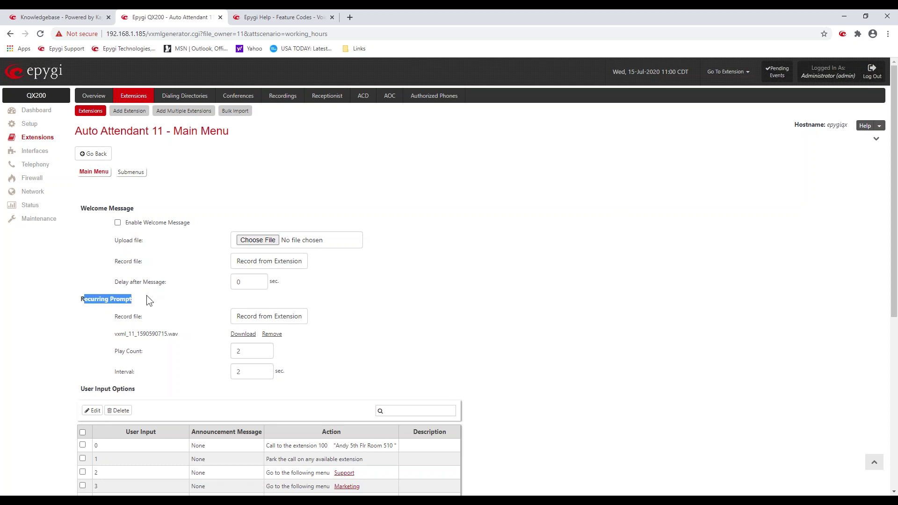
pyautogui.click(150, 297)
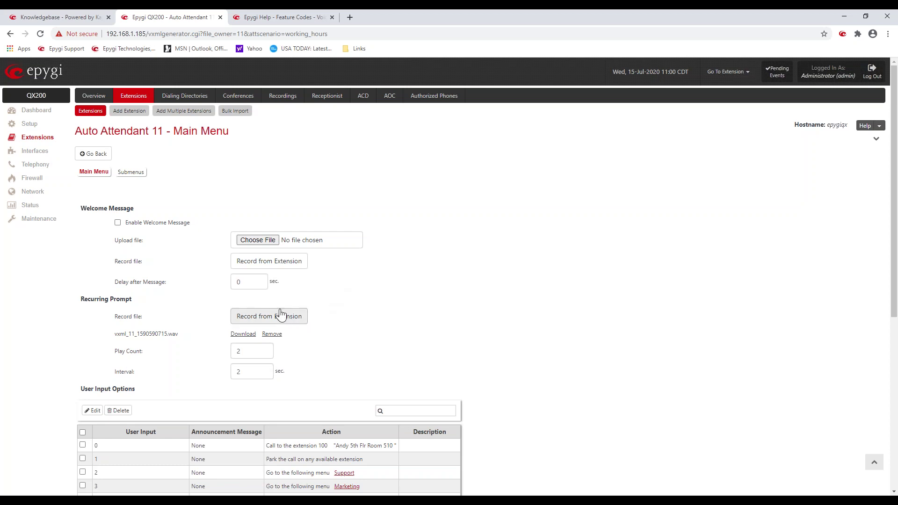
pyautogui.click(271, 265)
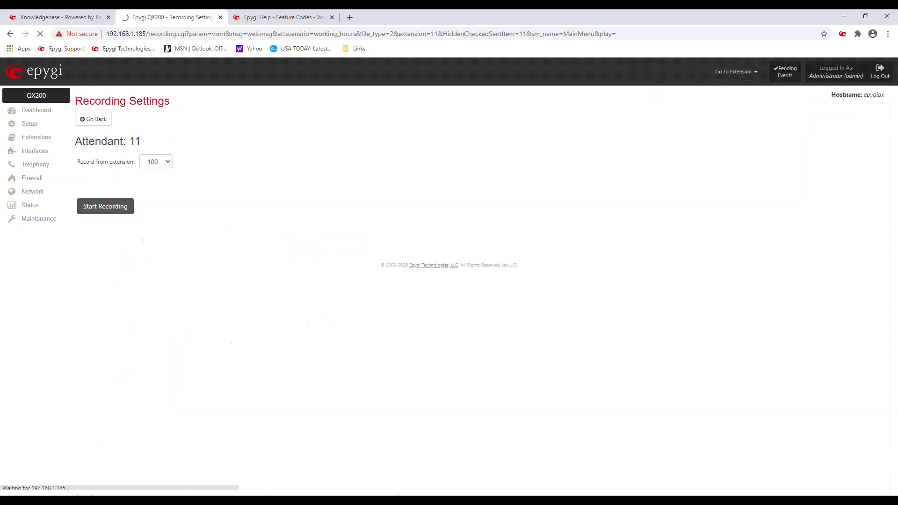
# Step: Start recording the welcome message from extension 100, then return to the Main Menu
pyautogui.click(167, 163)
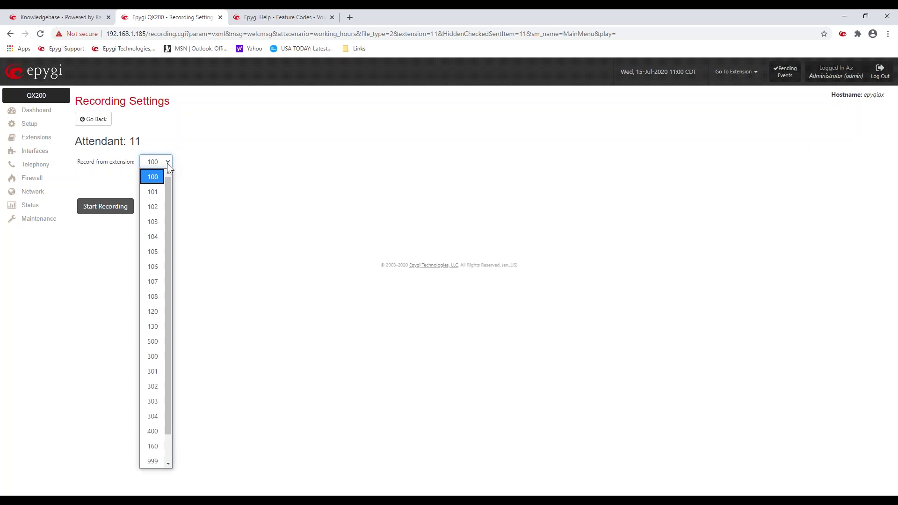
pyautogui.click(150, 177)
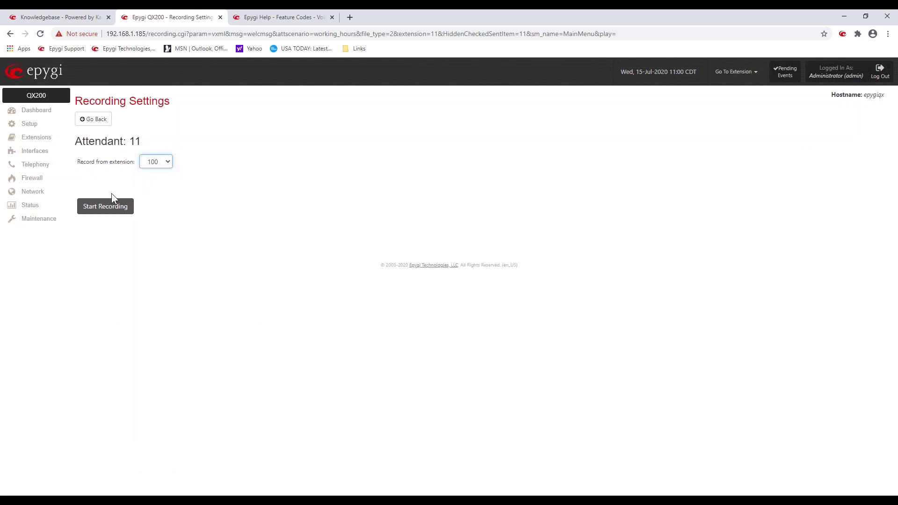
pyautogui.click(107, 210)
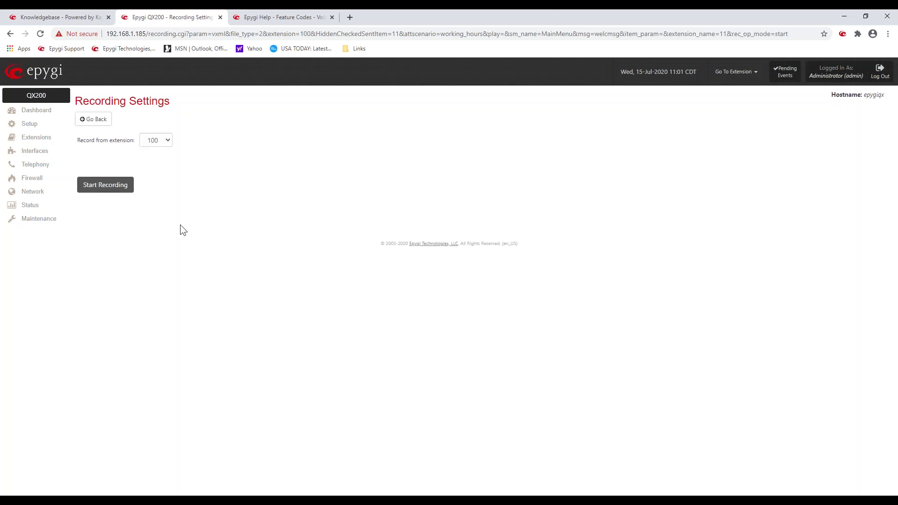
pyautogui.click(95, 121)
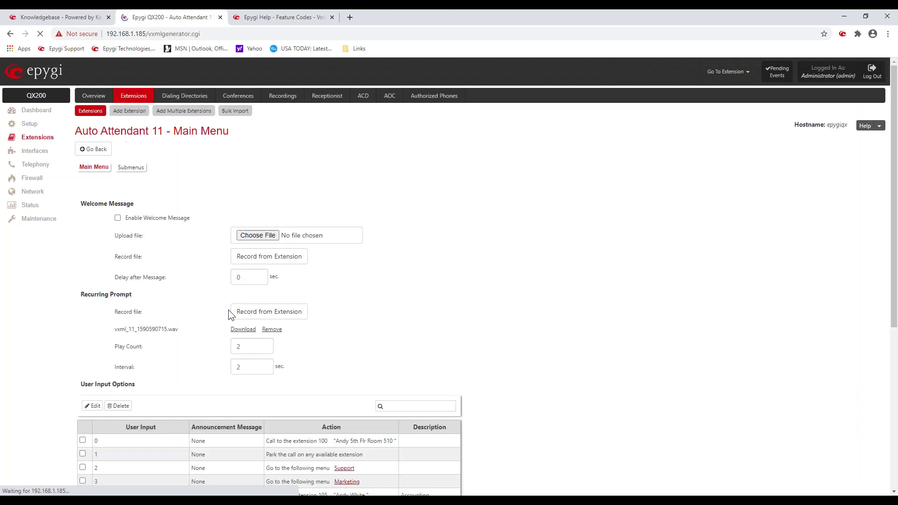
# Step: Tick 'Any input other than in the list above' in the User Input Options table
pyautogui.scroll(-3, 372, 341)
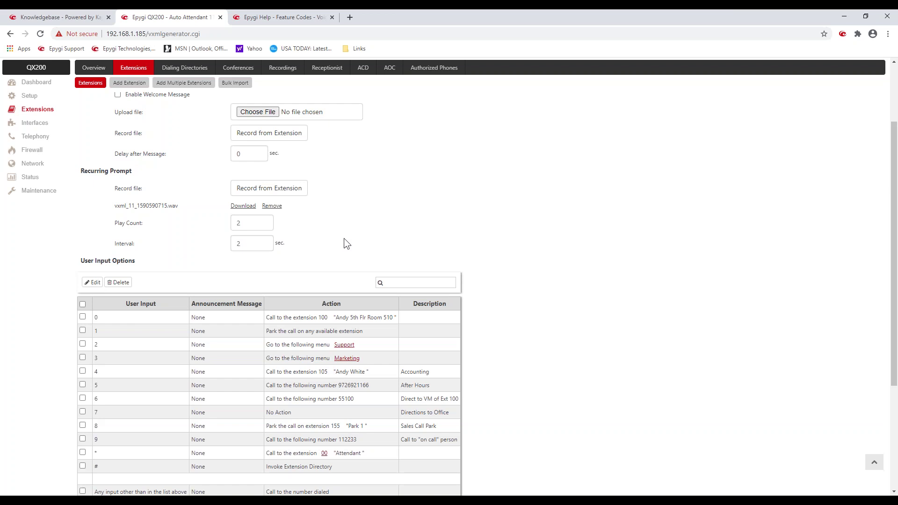
pyautogui.scroll(-2, 345, 247)
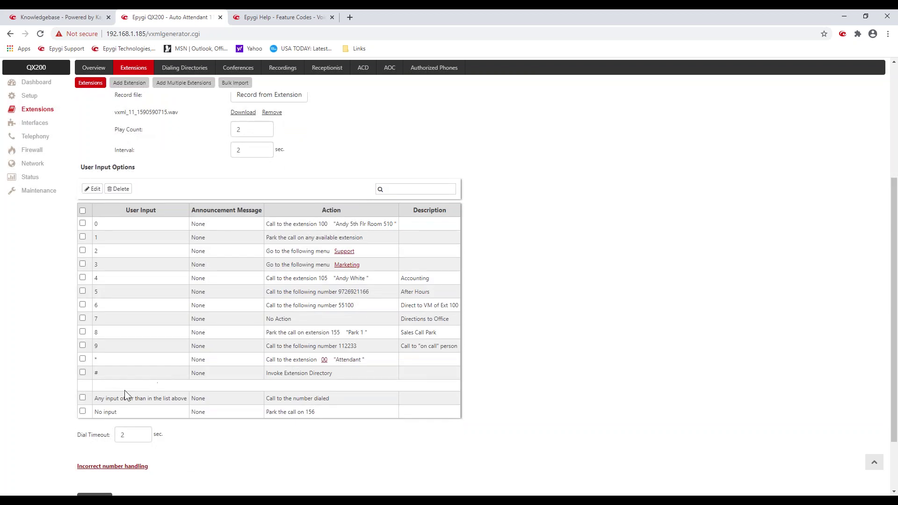
pyautogui.moveTo(94, 398); pyautogui.dragTo(187, 398)
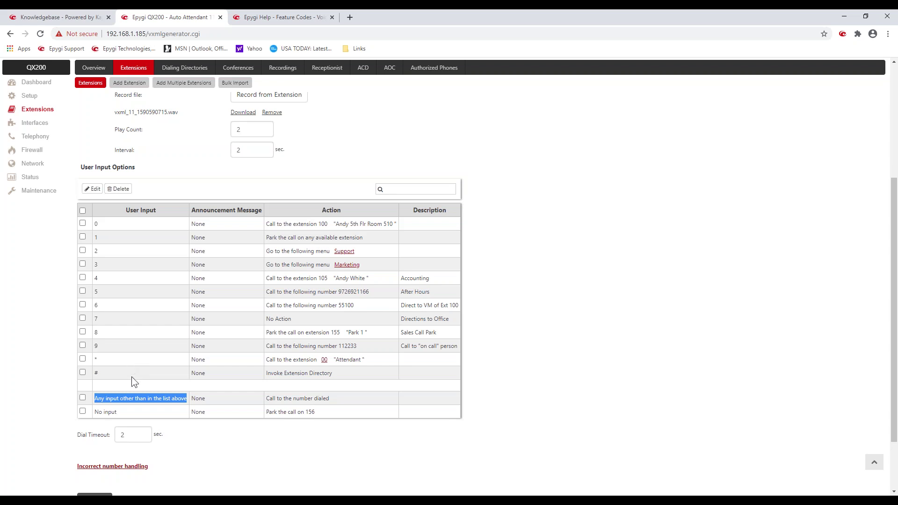
pyautogui.click(115, 400)
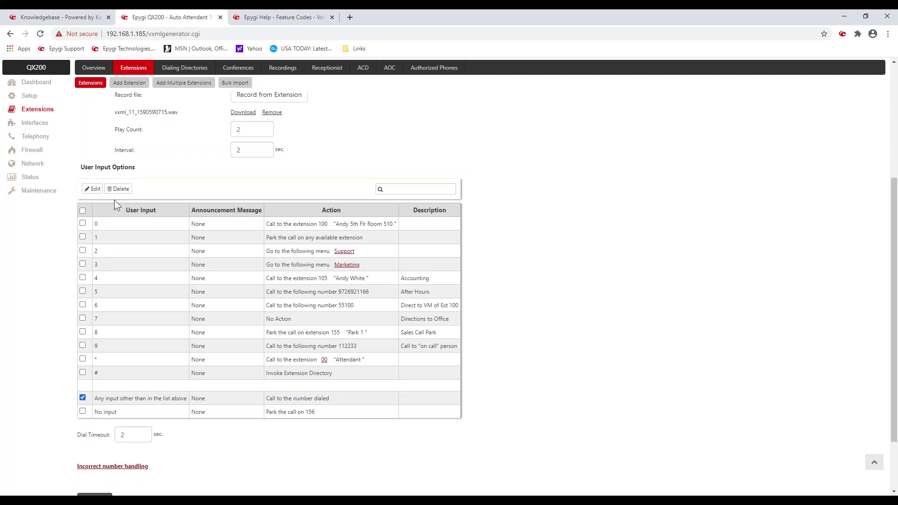
pyautogui.click(96, 189)
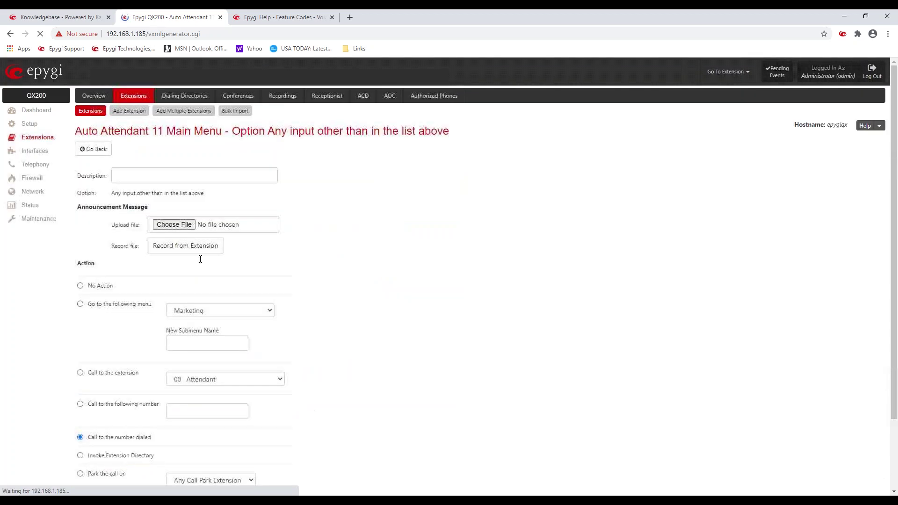
pyautogui.scroll(-3, 254, 296)
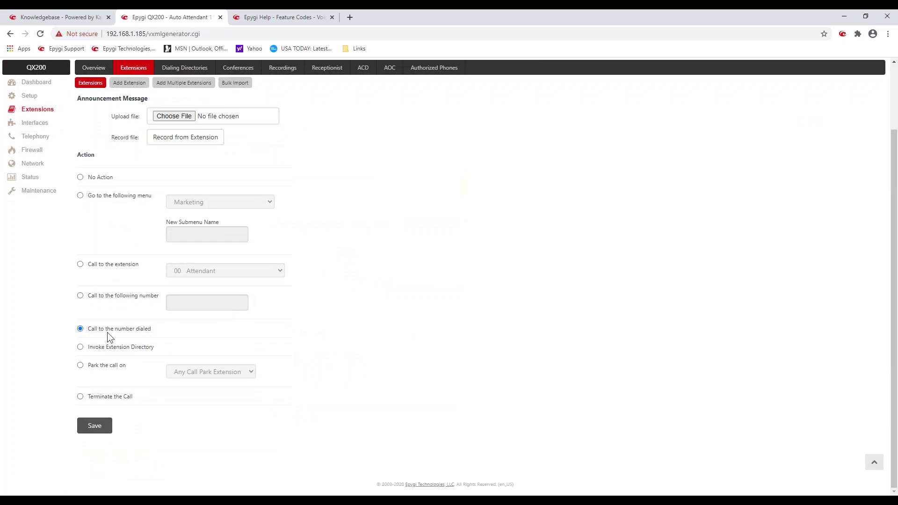
pyautogui.moveTo(87, 330); pyautogui.dragTo(155, 332)
pyautogui.scroll(3, 154, 329)
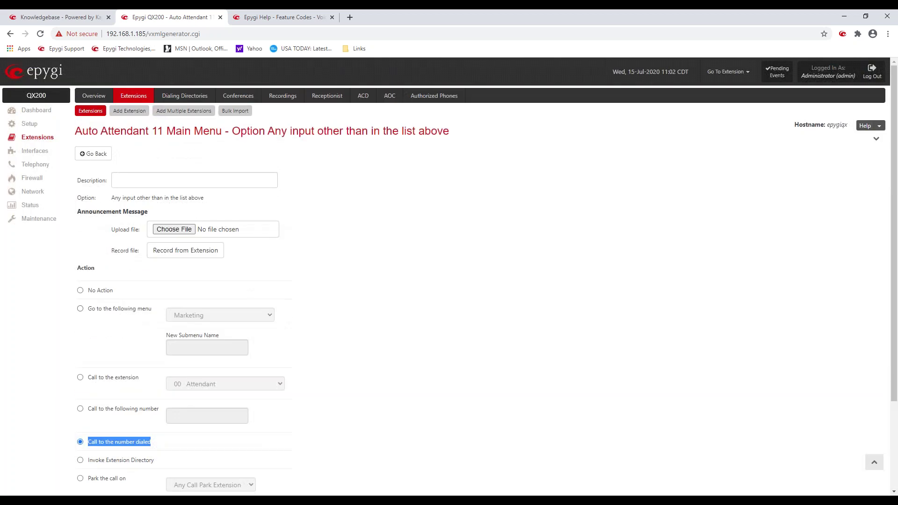
pyautogui.click(106, 161)
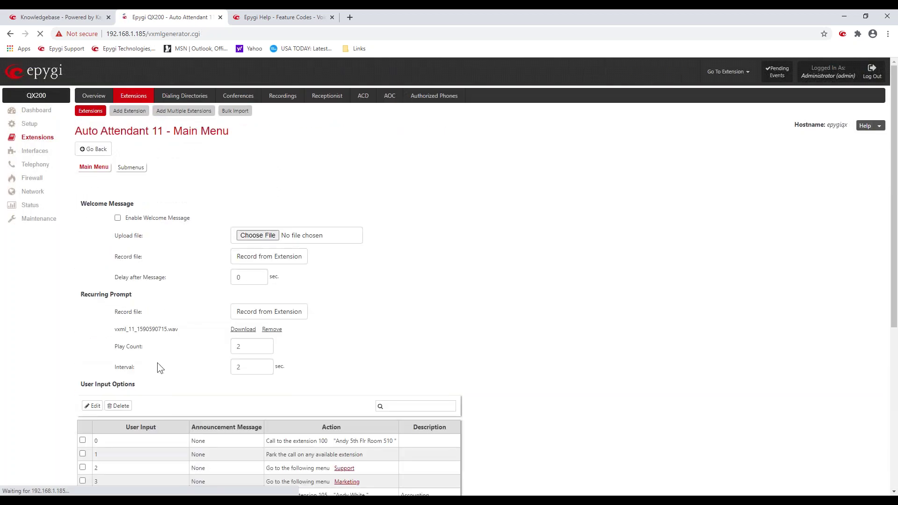
pyautogui.scroll(-5, 157, 362)
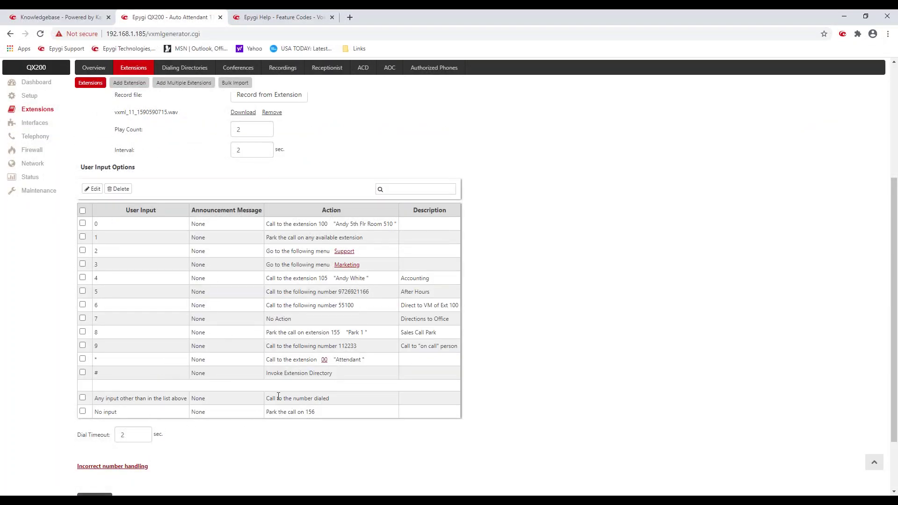
pyautogui.moveTo(272, 398); pyautogui.dragTo(321, 397)
pyautogui.click(114, 411)
pyautogui.moveTo(117, 411); pyautogui.dragTo(95, 411)
pyautogui.click(300, 413)
# Step: Edit option 0 and set its action to go to a new submenu
pyautogui.click(92, 189)
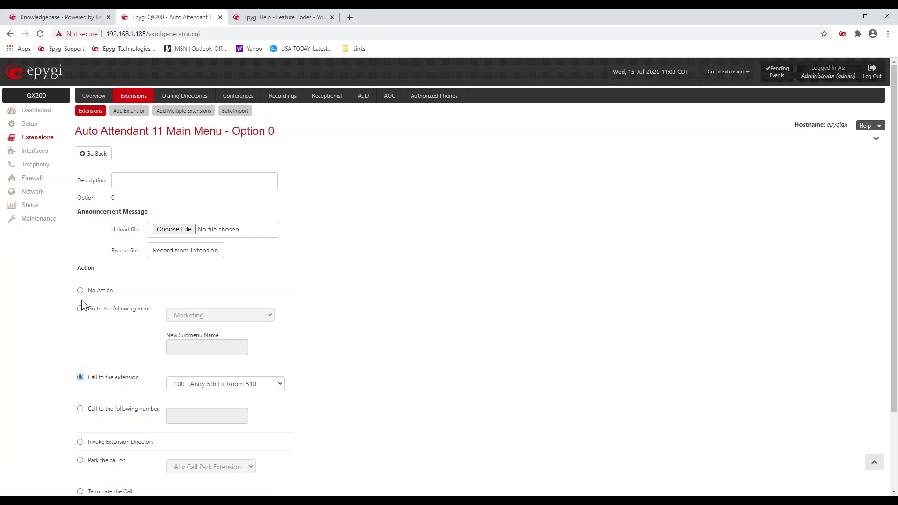
pyautogui.moveTo(90, 385); pyautogui.dragTo(139, 384)
pyautogui.moveTo(115, 294); pyautogui.dragTo(150, 310)
pyautogui.click(80, 309)
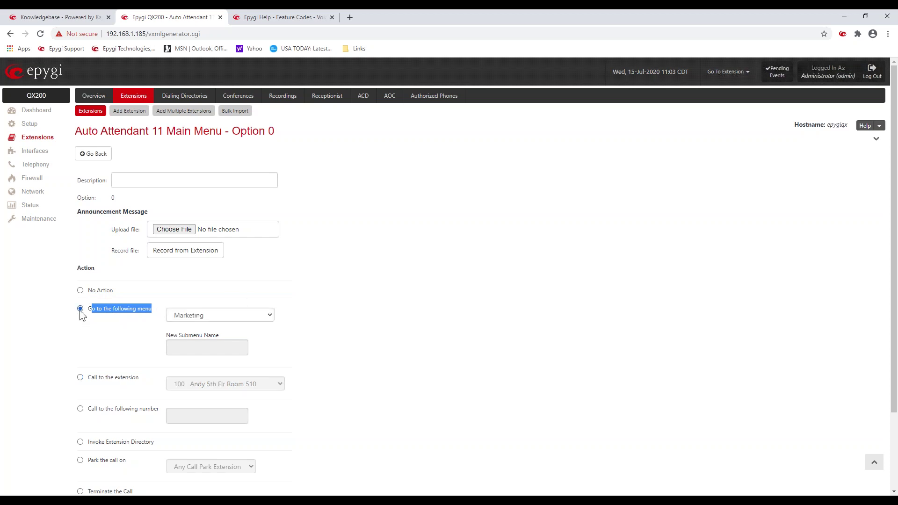
pyautogui.click(265, 315)
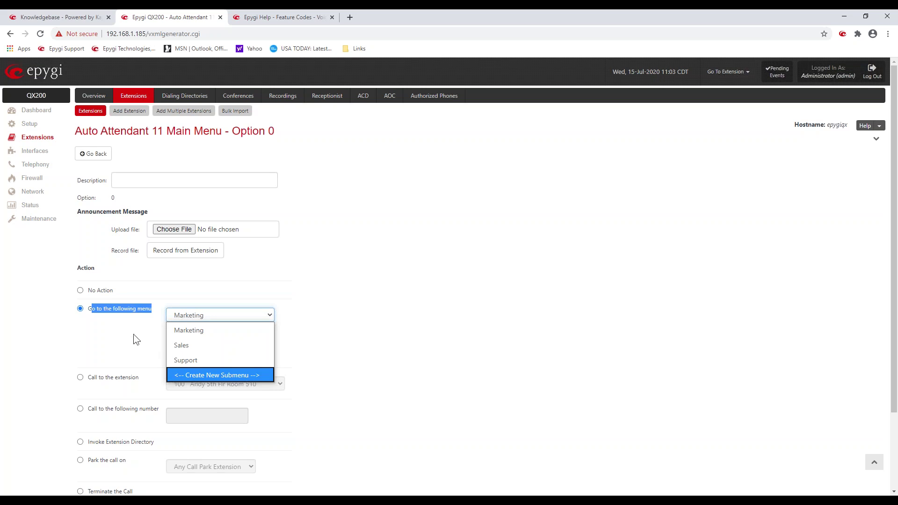
pyautogui.click(128, 333)
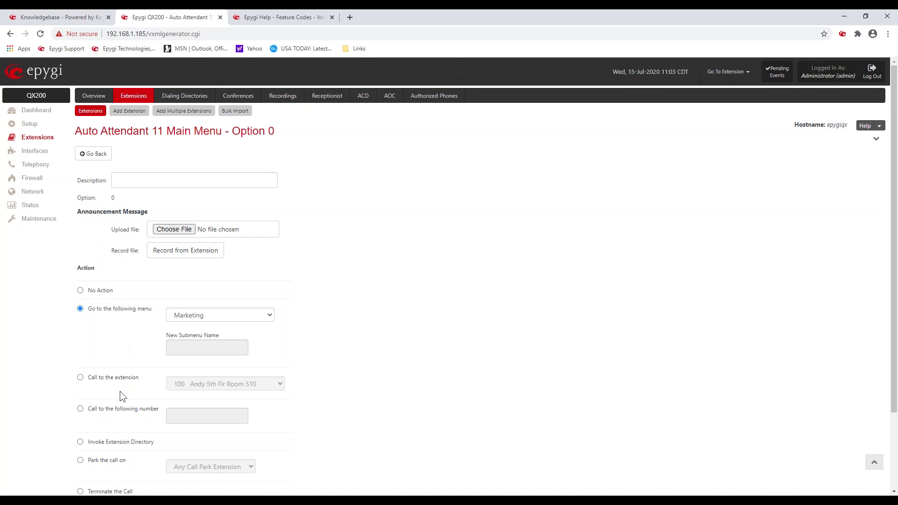
# Step: Switch option 0 to 'Call to the following number' and go back without saving
pyautogui.click(81, 408)
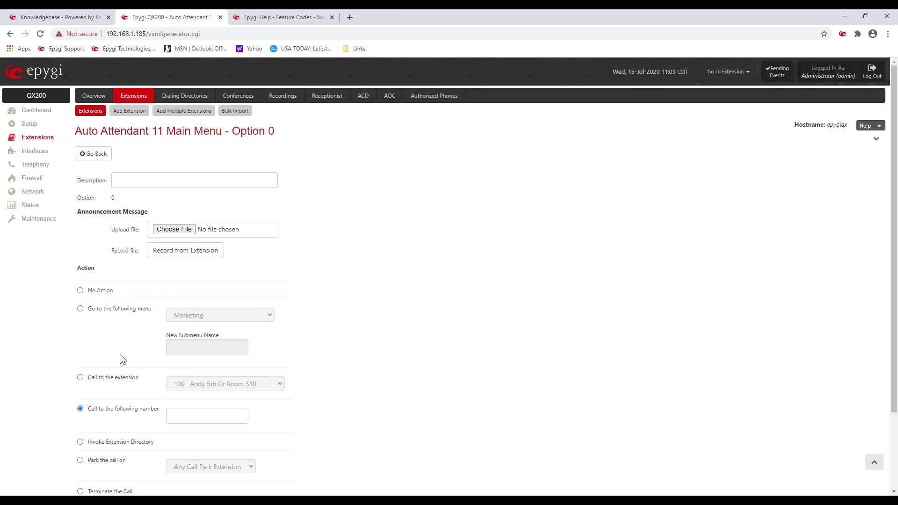
pyautogui.scroll(-2, 124, 351)
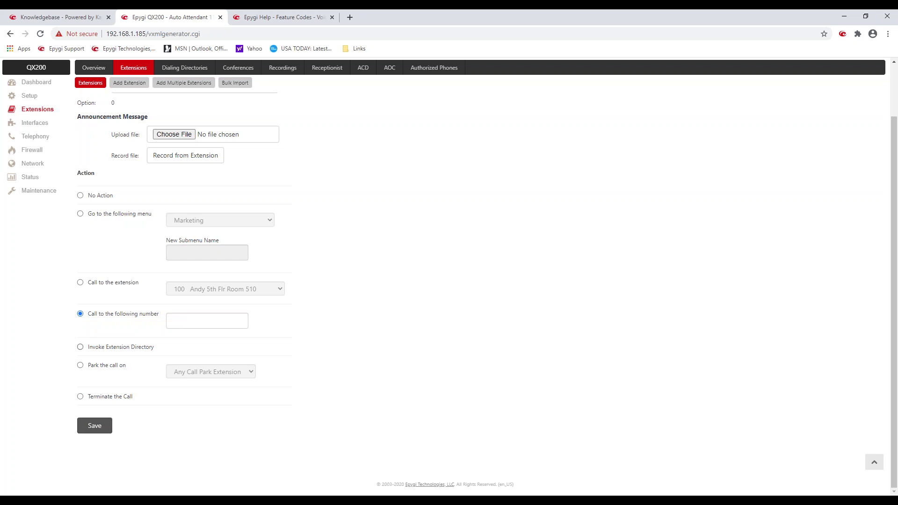
pyautogui.moveTo(155, 348); pyautogui.dragTo(91, 351)
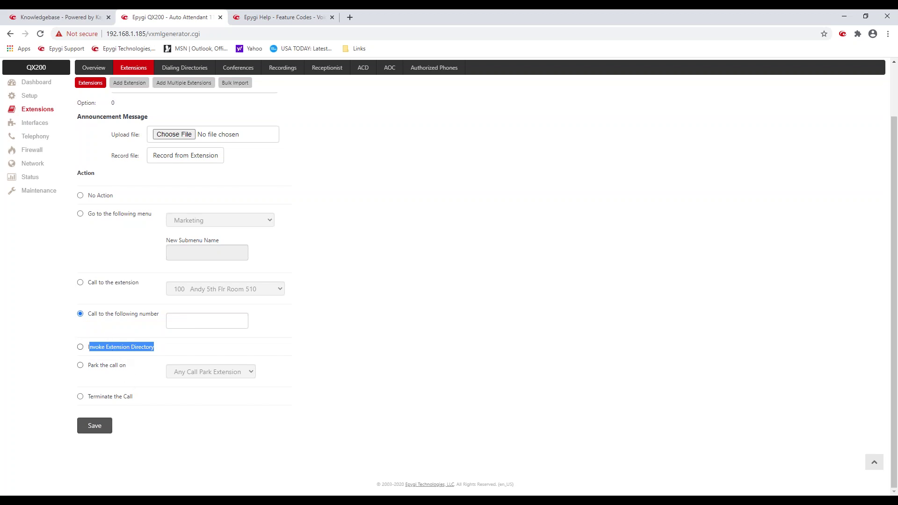
pyautogui.scroll(3, 114, 273)
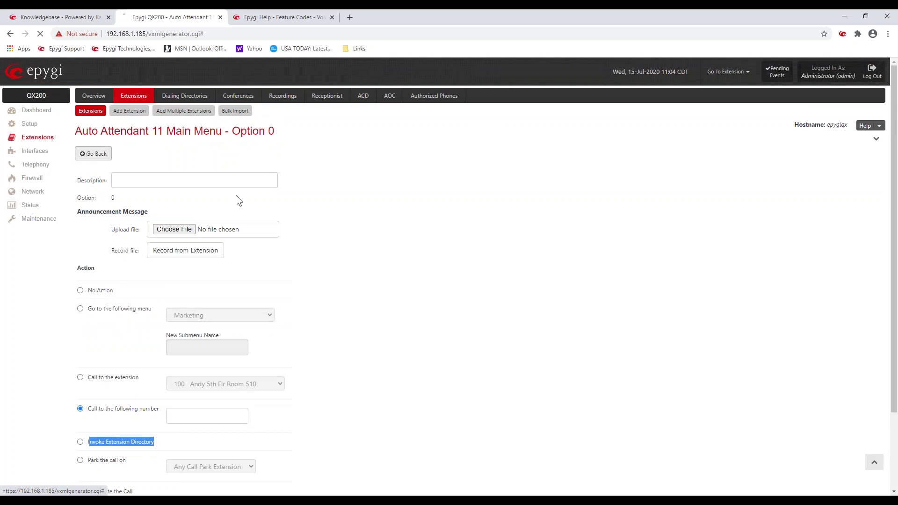
pyautogui.click(82, 159)
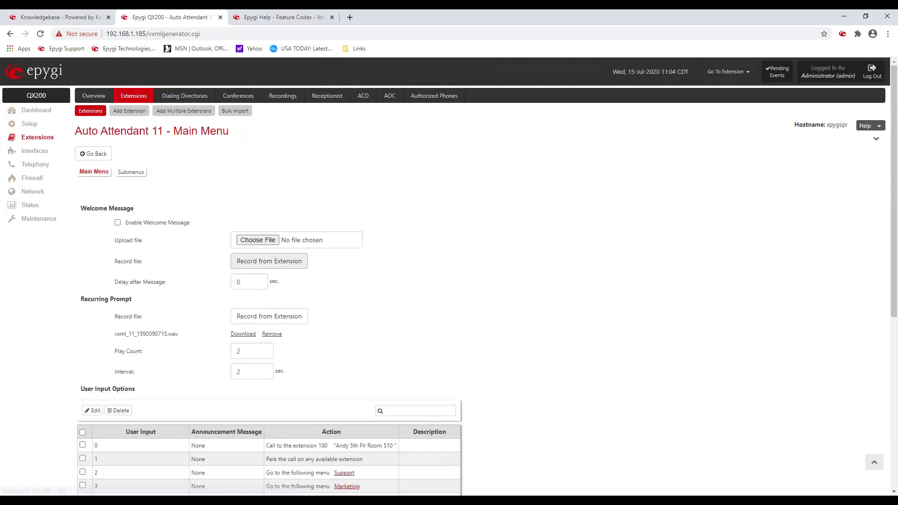
# Step: Review the Marketing submenu's settings and return to the Marketing, Sales, Support list
pyautogui.scroll(-3, 175, 304)
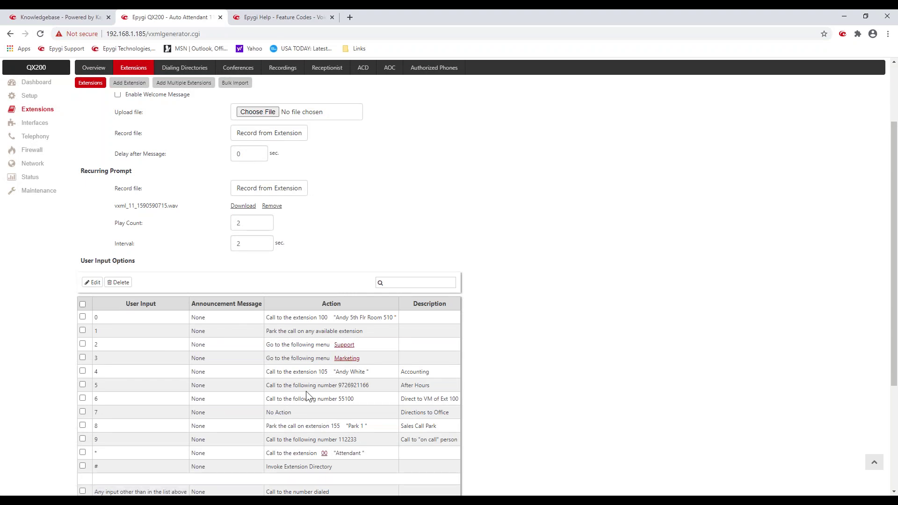
pyautogui.scroll(3, 258, 287)
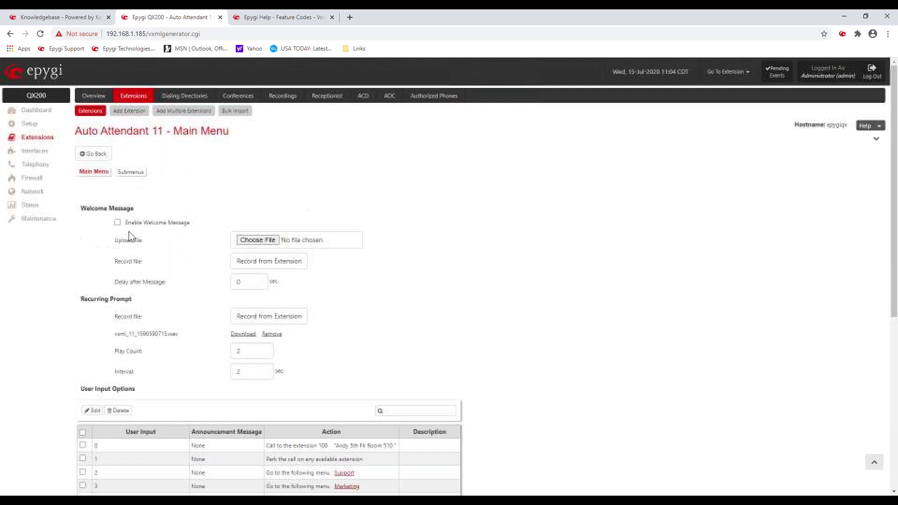
pyautogui.click(130, 175)
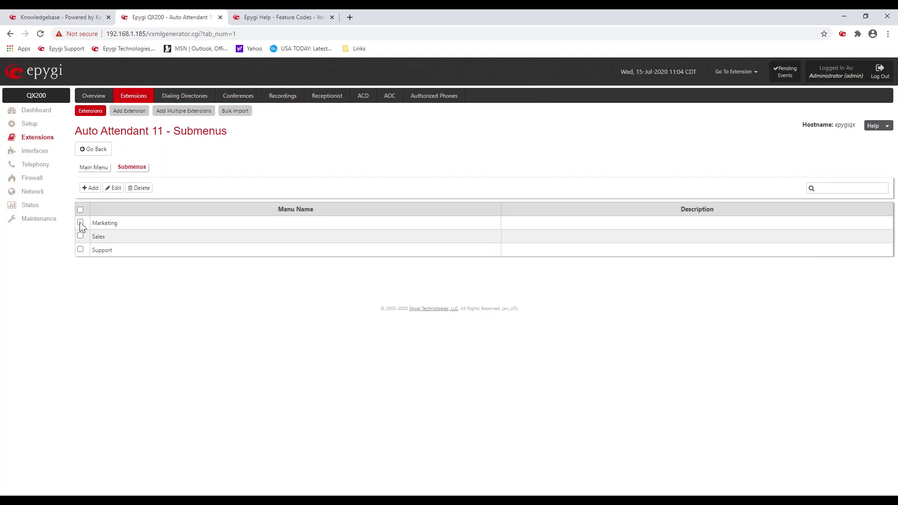
pyautogui.click(114, 187)
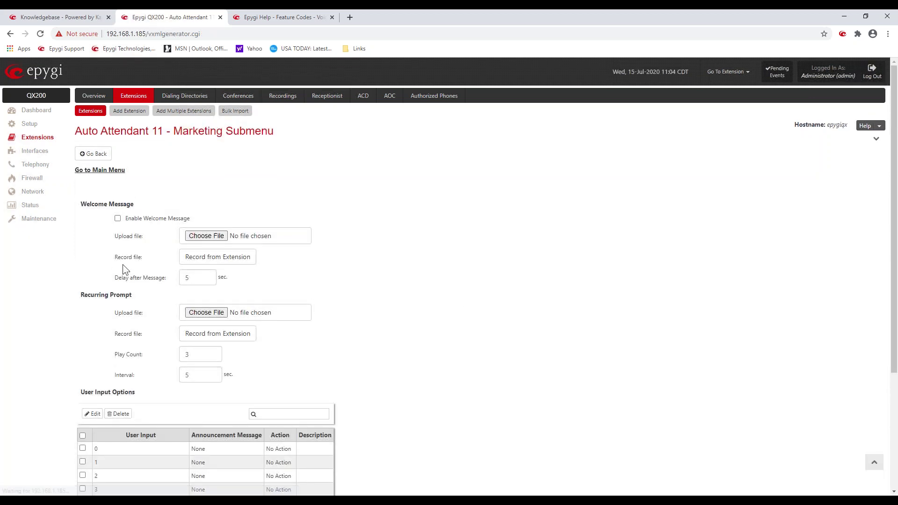
pyautogui.scroll(-3, 118, 261)
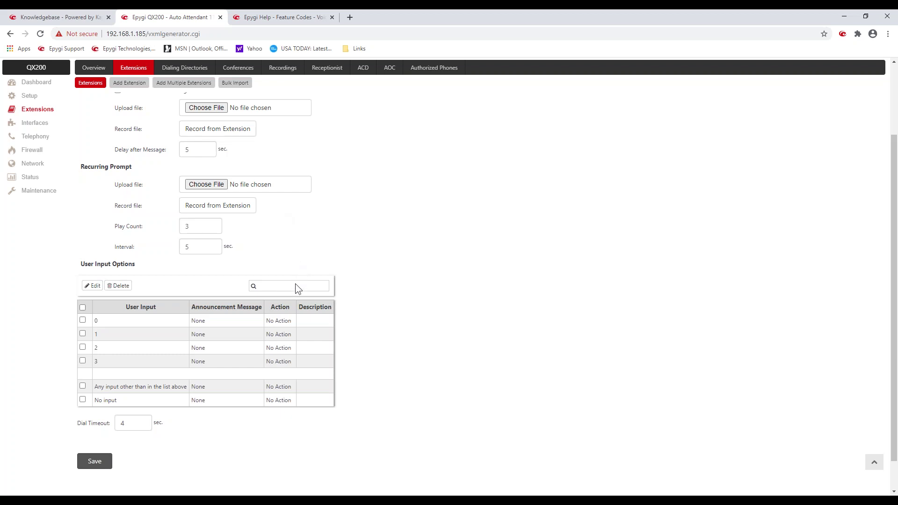
pyautogui.scroll(3, 230, 436)
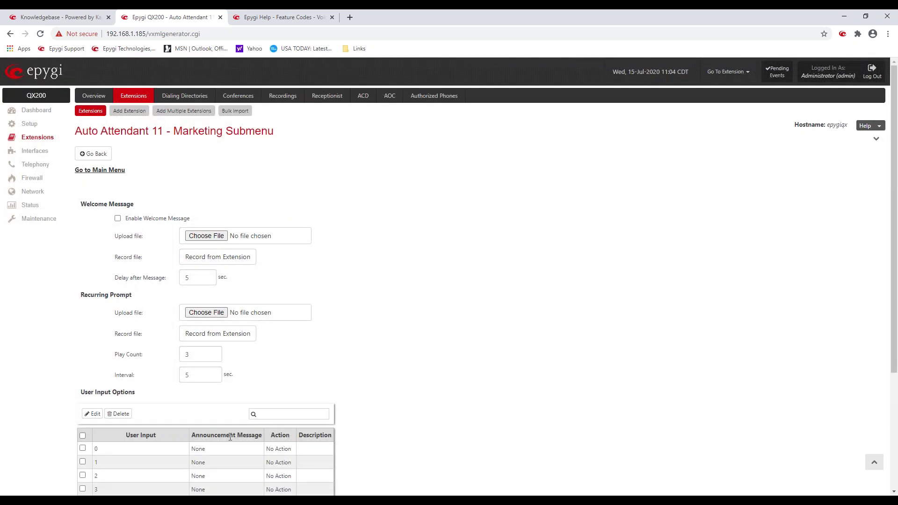
pyautogui.click(106, 155)
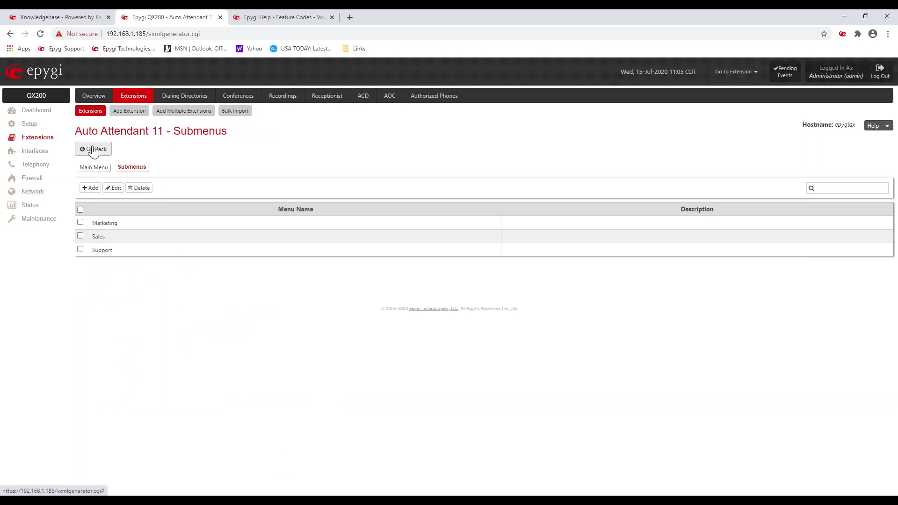
# Step: Check the Main Menu's User Input Options and Dial Timeout of 2, then go to Interfaces
pyautogui.click(94, 167)
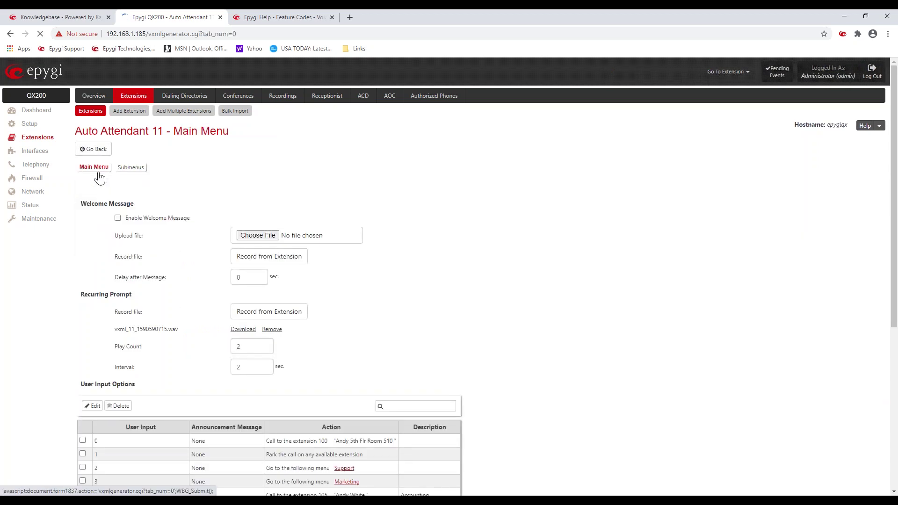
pyautogui.scroll(-5, 164, 185)
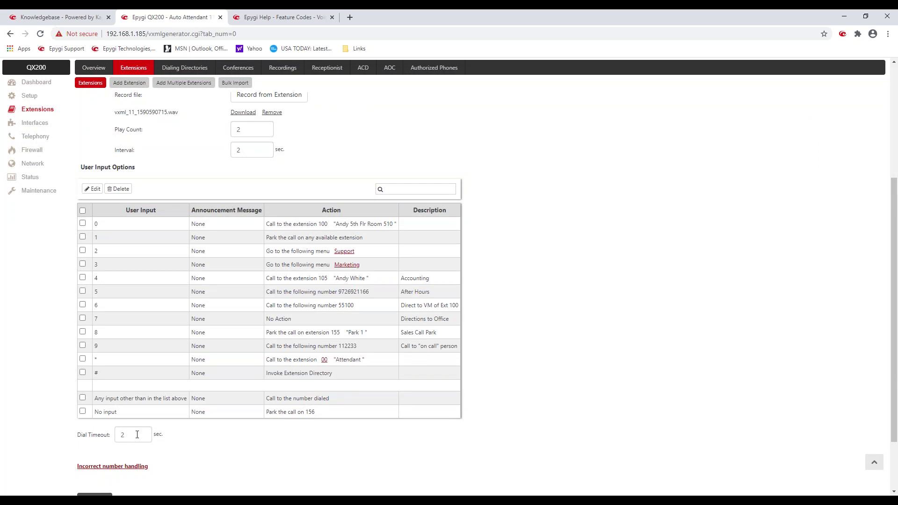
pyautogui.moveTo(127, 435); pyautogui.dragTo(118, 434)
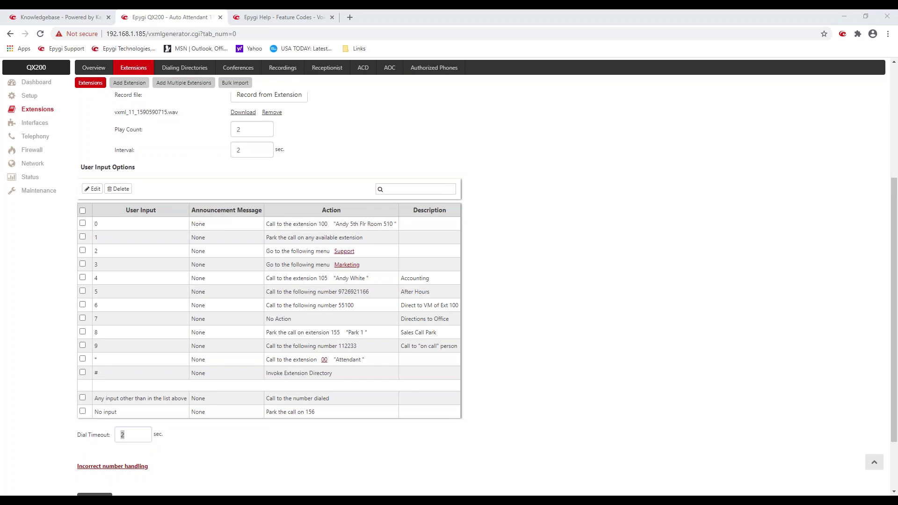
pyautogui.click(36, 122)
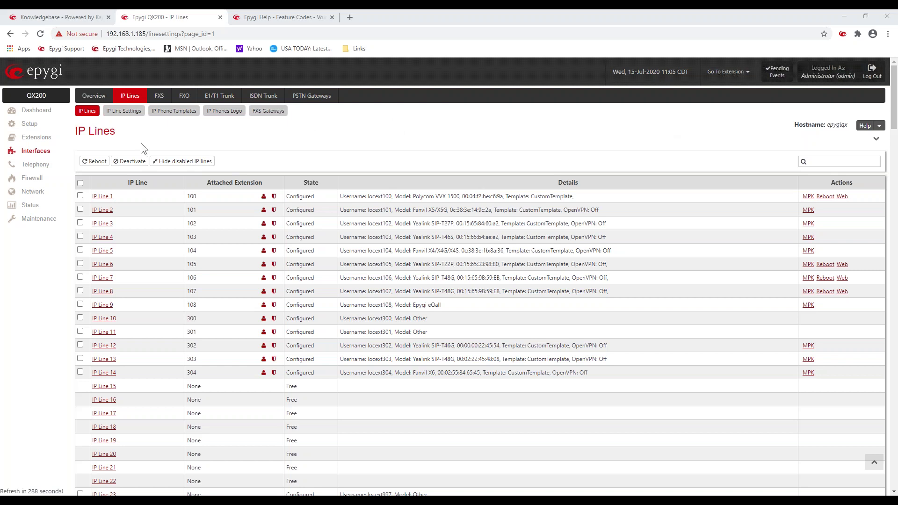
# Step: Open FXO 1's line settings and set incoming calls to Routing
pyautogui.click(184, 98)
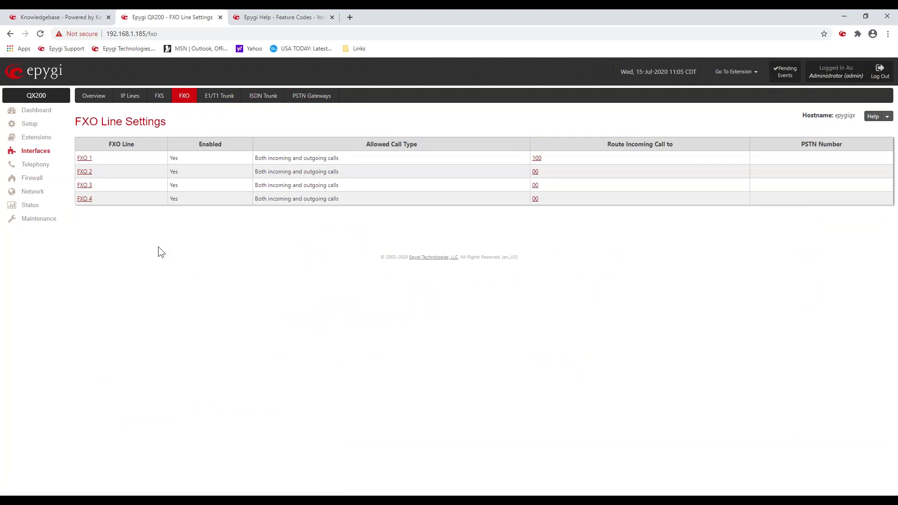
pyautogui.click(85, 159)
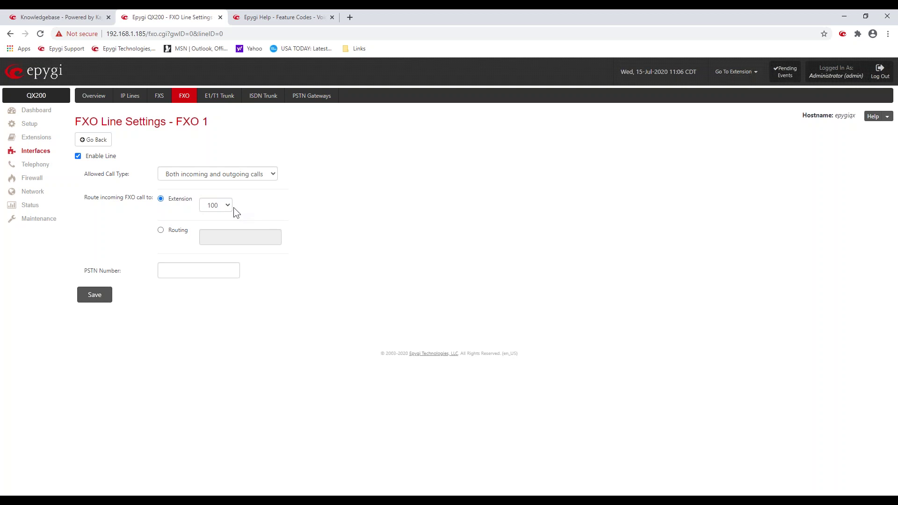
pyautogui.click(161, 229)
pyautogui.click(210, 236)
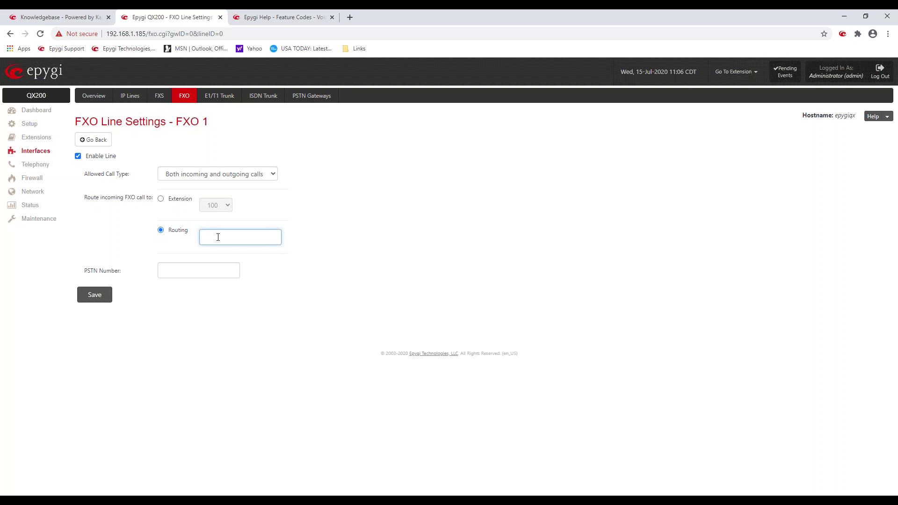
pyautogui.click(115, 197)
# Step: Fill the PSTN Number from the suggestion and return to the FXO line list
pyautogui.click(168, 268)
pyautogui.click(167, 286)
pyautogui.click(107, 237)
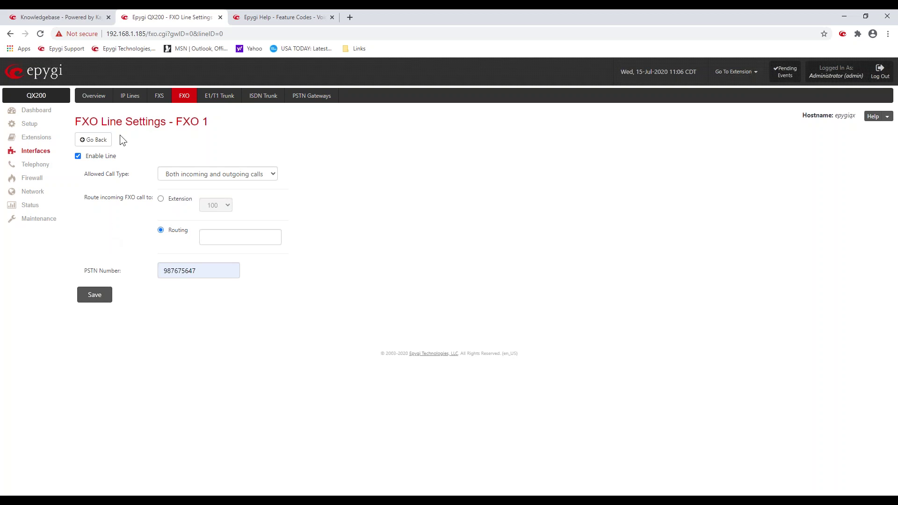
pyautogui.click(101, 140)
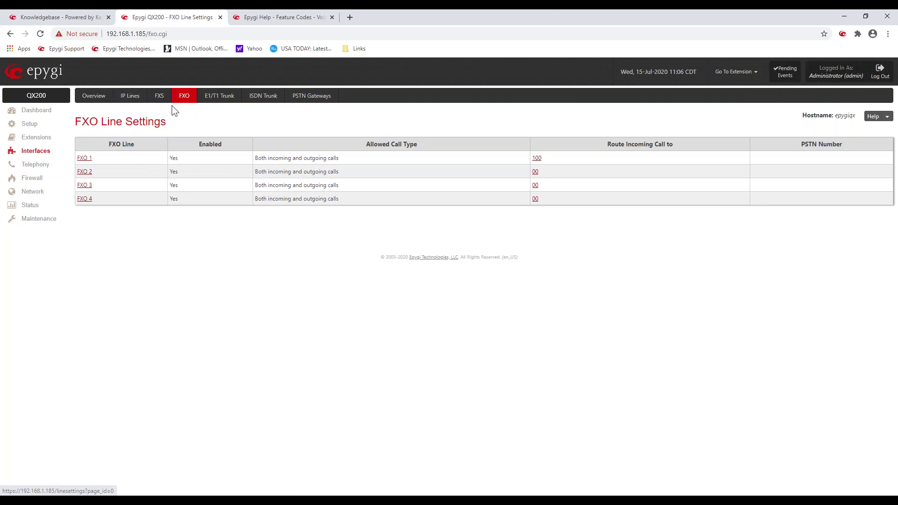
# Step: Go to the IP Lines list, then the Telephony settings overview
pyautogui.click(131, 97)
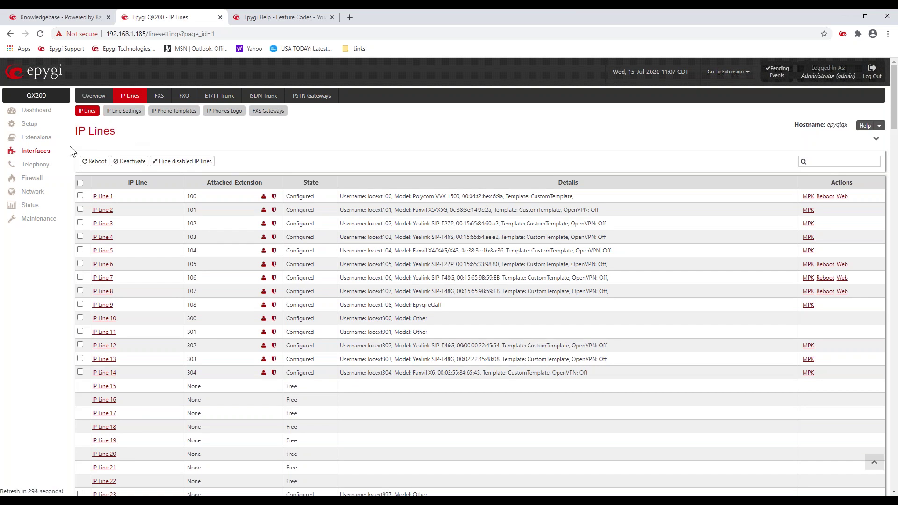
pyautogui.click(37, 166)
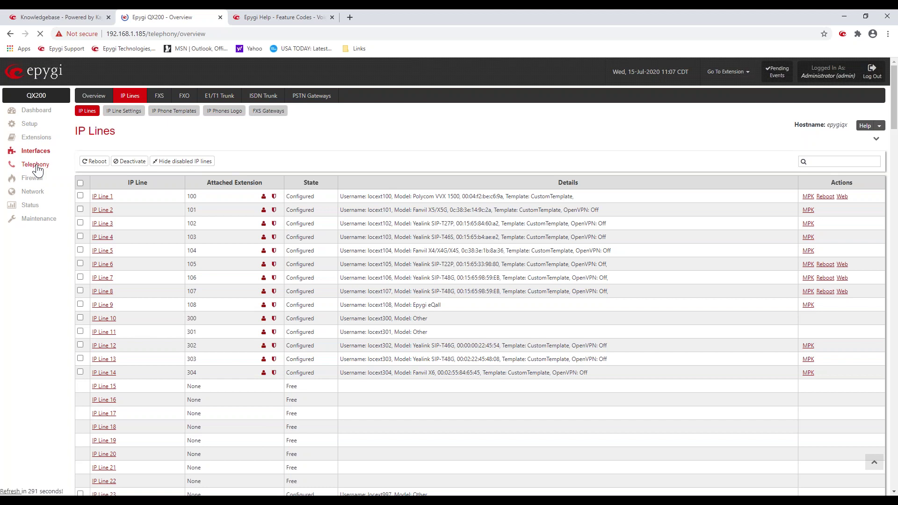
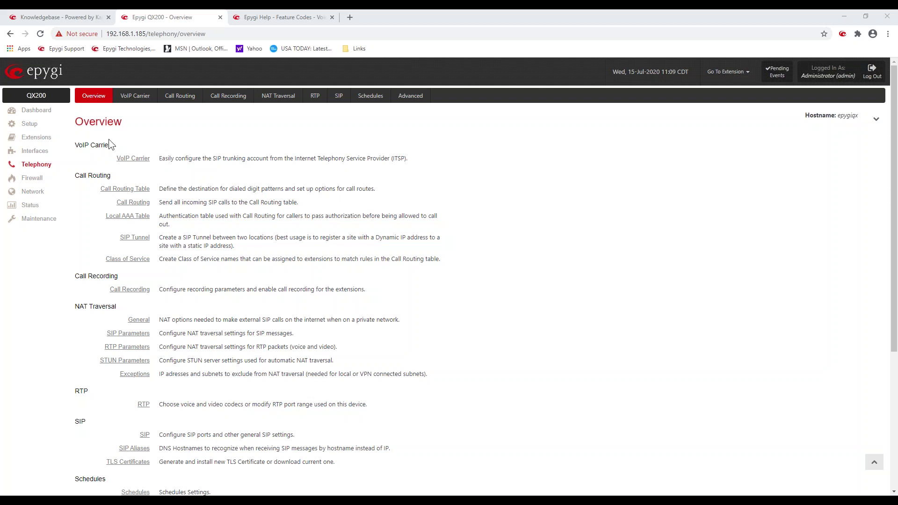
# Step: Open the VoIP Carrier Wizard from the Telephony overview
pyautogui.click(134, 95)
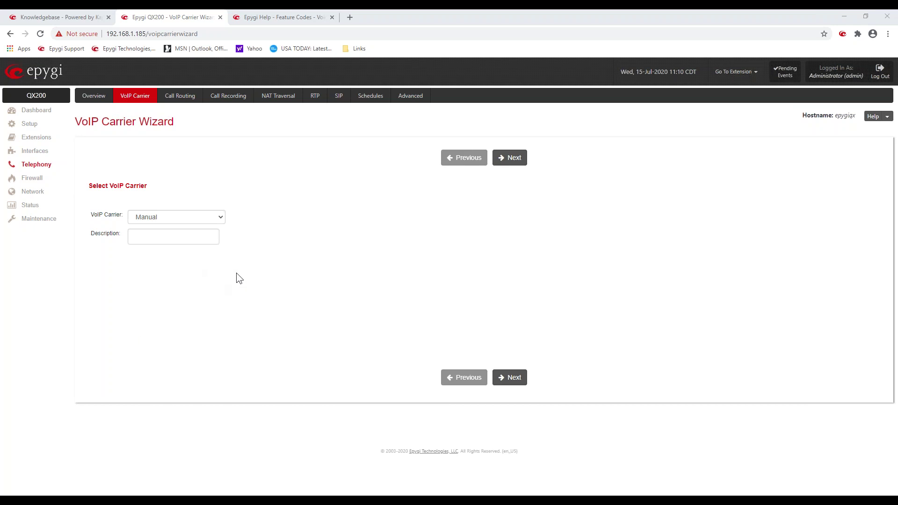
# Step: Choose Flowroute as the VoIP carrier and check its prefilled SIP server sip.flowroute.com
pyautogui.click(221, 217)
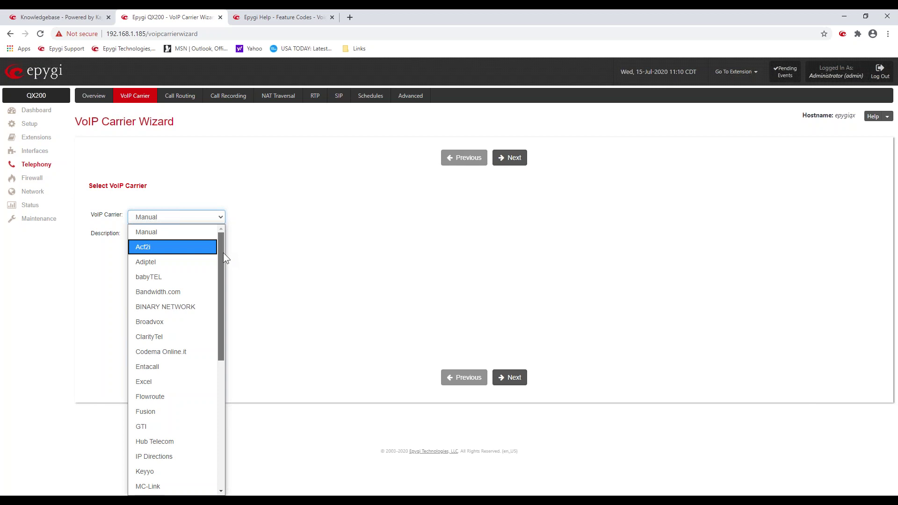
pyautogui.moveTo(222, 253); pyautogui.dragTo(225, 266)
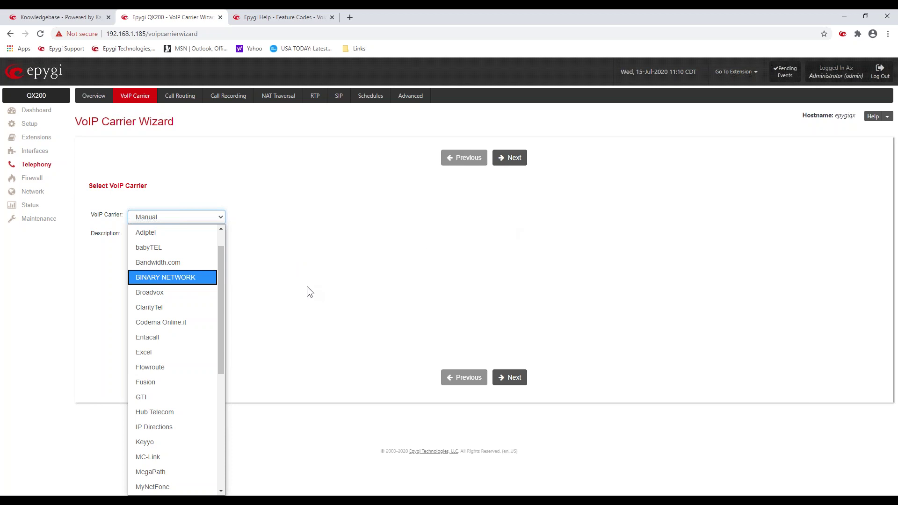
pyautogui.click(161, 367)
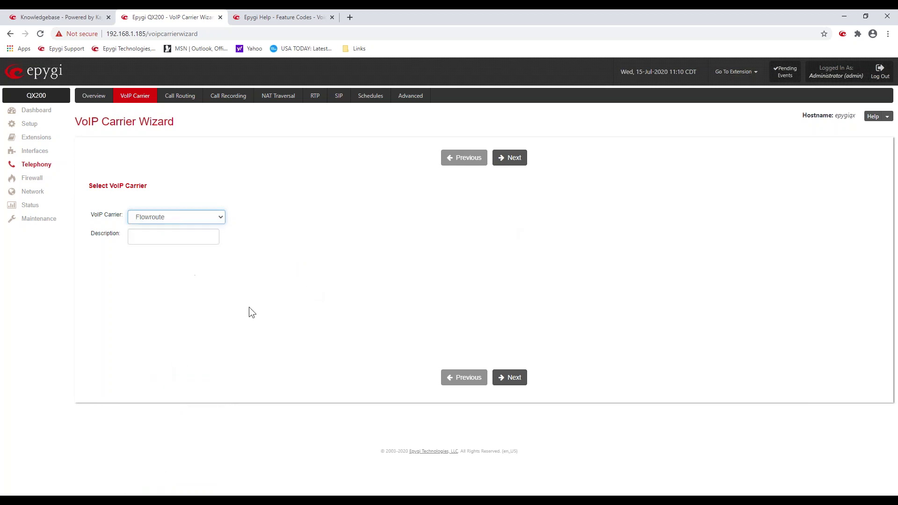
pyautogui.click(260, 299)
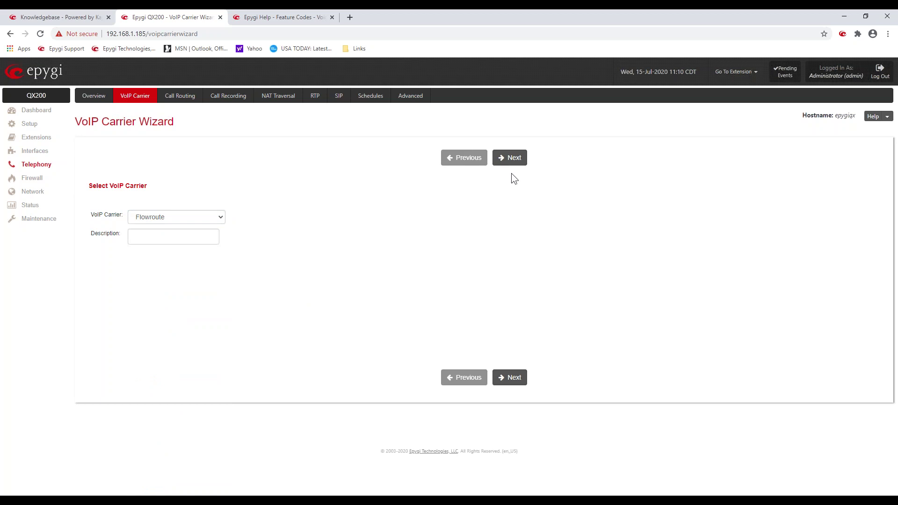
pyautogui.click(514, 159)
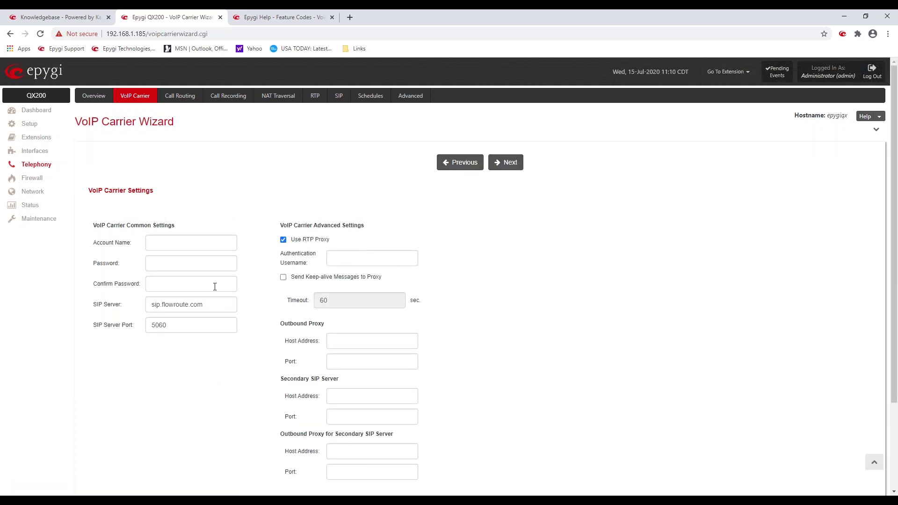
pyautogui.moveTo(209, 305); pyautogui.dragTo(146, 318)
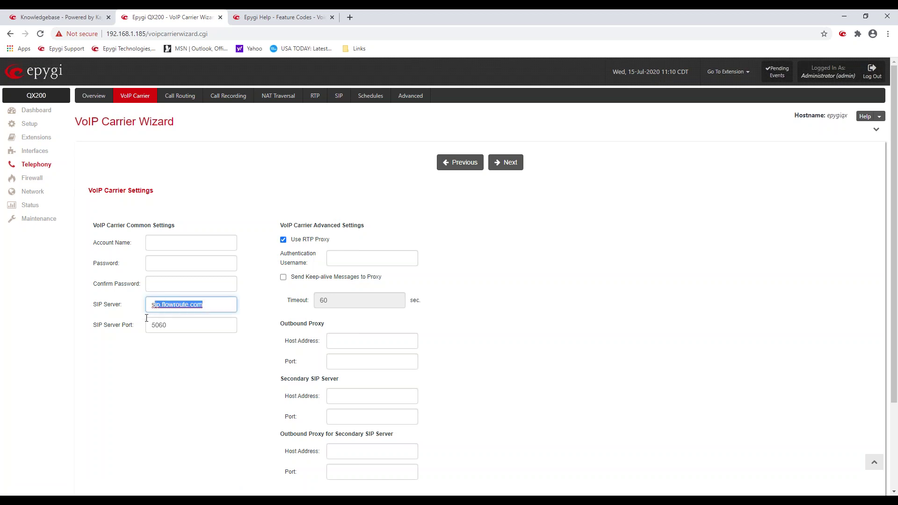
# Step: Go back and switch the VoIP carrier to Manual instead of Flowroute
pyautogui.click(455, 164)
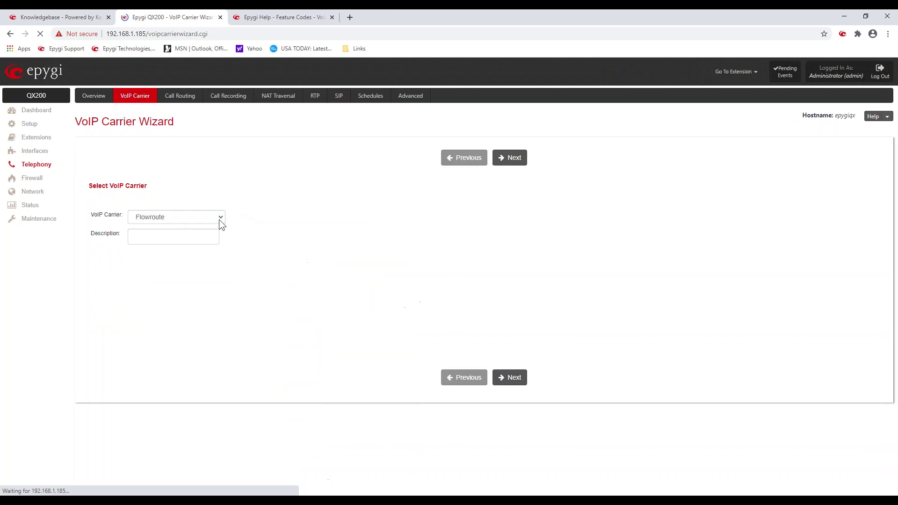
pyautogui.click(217, 221)
pyautogui.click(196, 234)
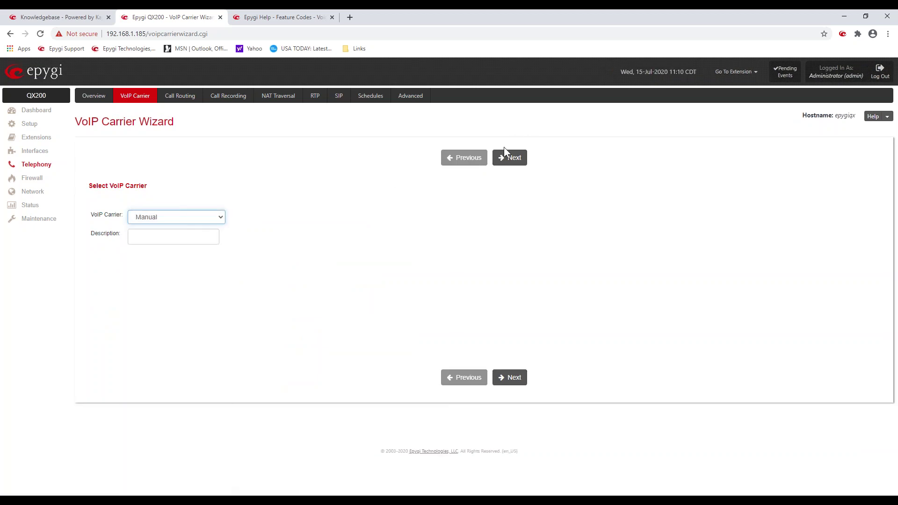
pyautogui.click(506, 161)
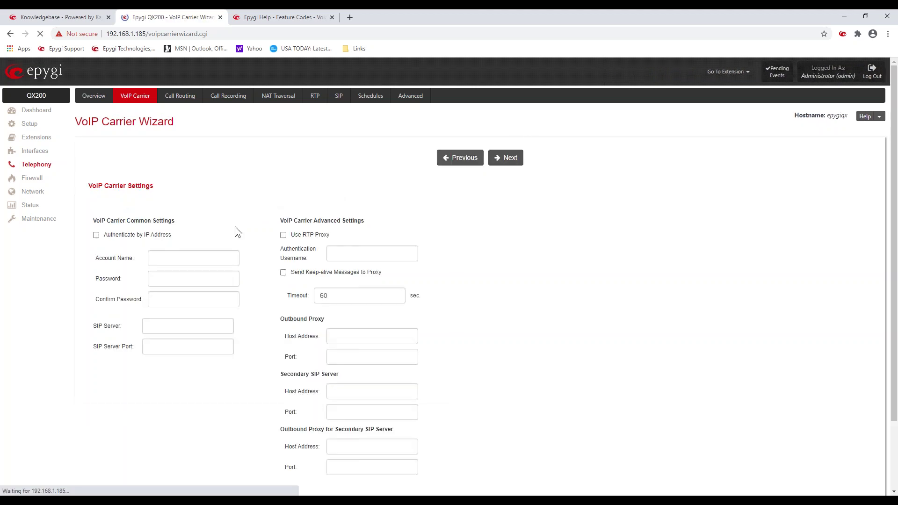
# Step: Fill in the carrier account name and enter and confirm the account password
pyautogui.click(185, 266)
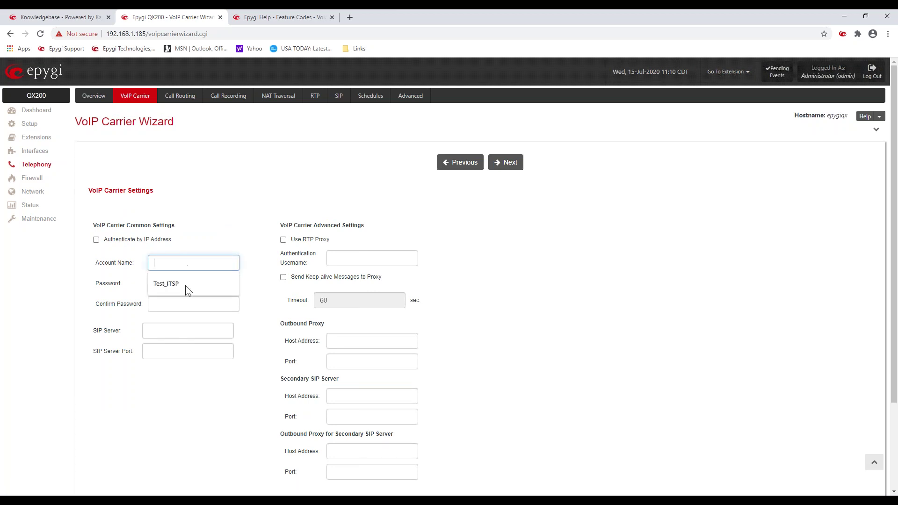
pyautogui.click(185, 286)
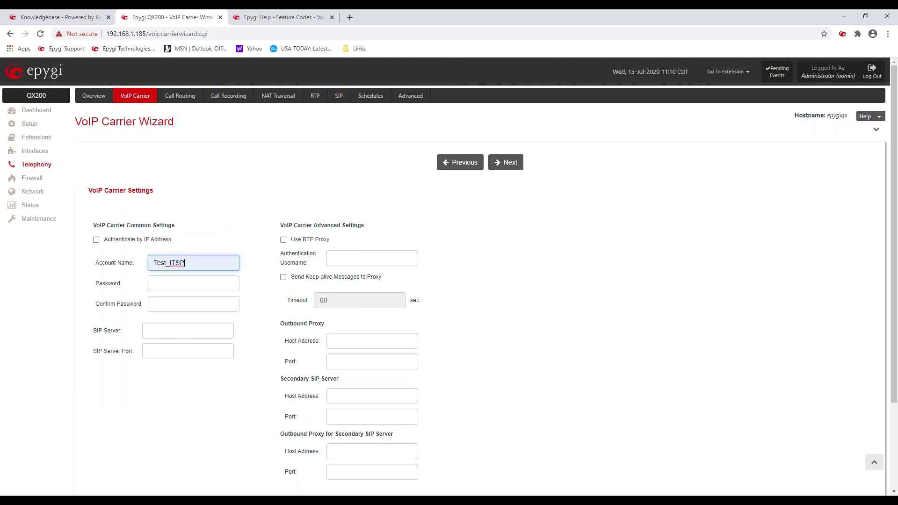
pyautogui.click(184, 280)
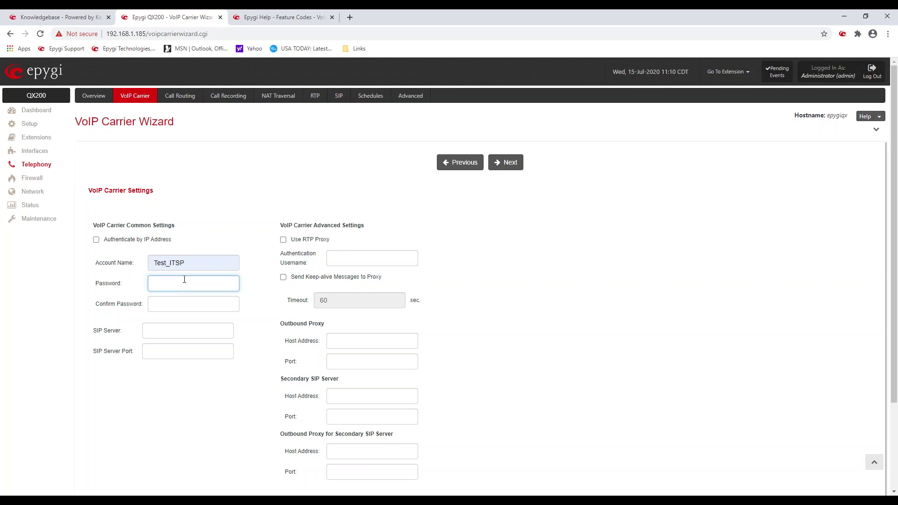
pyautogui.write('****')
pyautogui.click(184, 302)
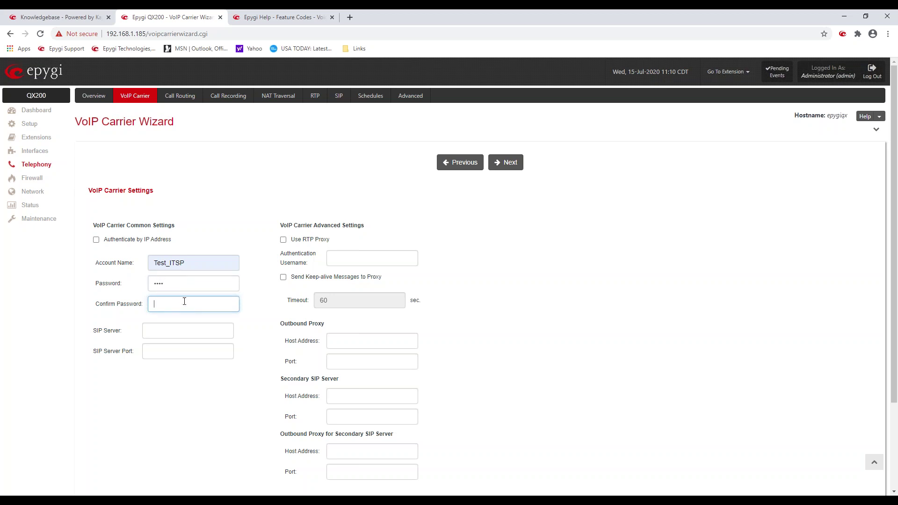
pyautogui.write('****')
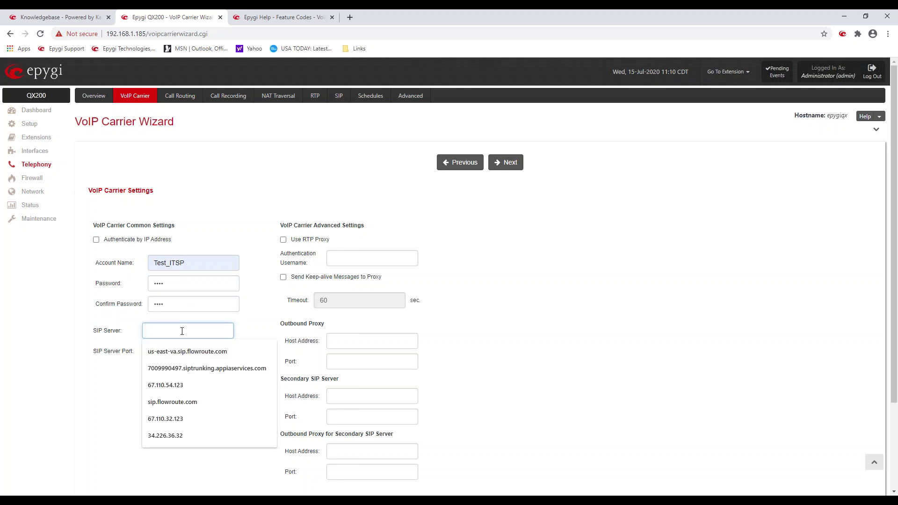
# Step: Set SIP server 67.110.32.123, port 5060, and enable Use RTP Proxy
pyautogui.click(172, 424)
pyautogui.click(165, 350)
pyautogui.click(164, 371)
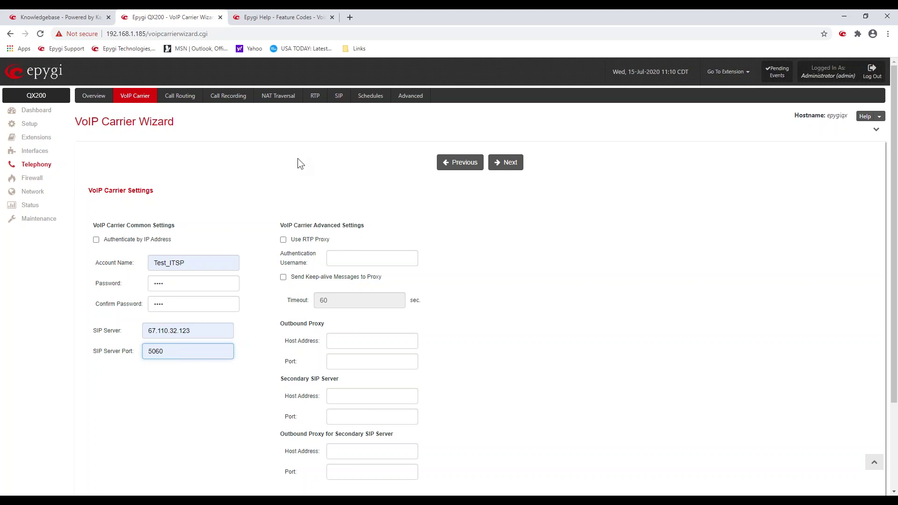
pyautogui.click(283, 239)
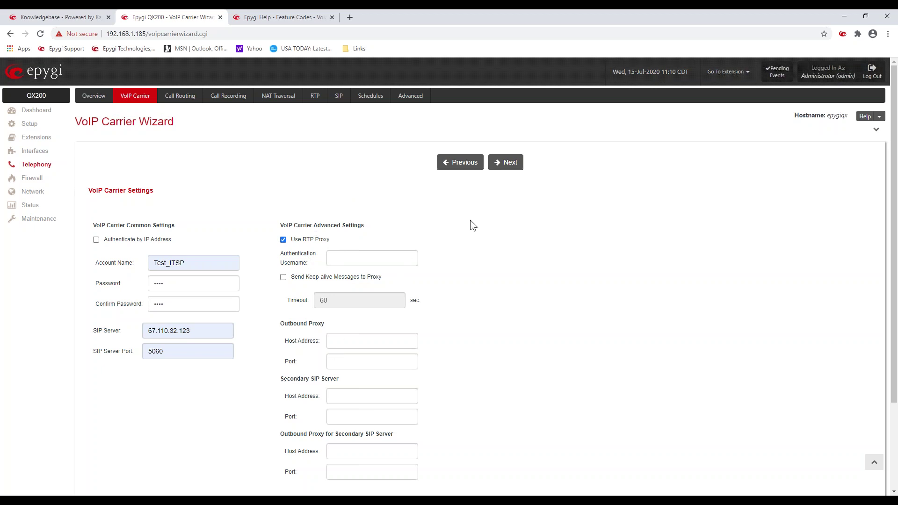
pyautogui.click(505, 163)
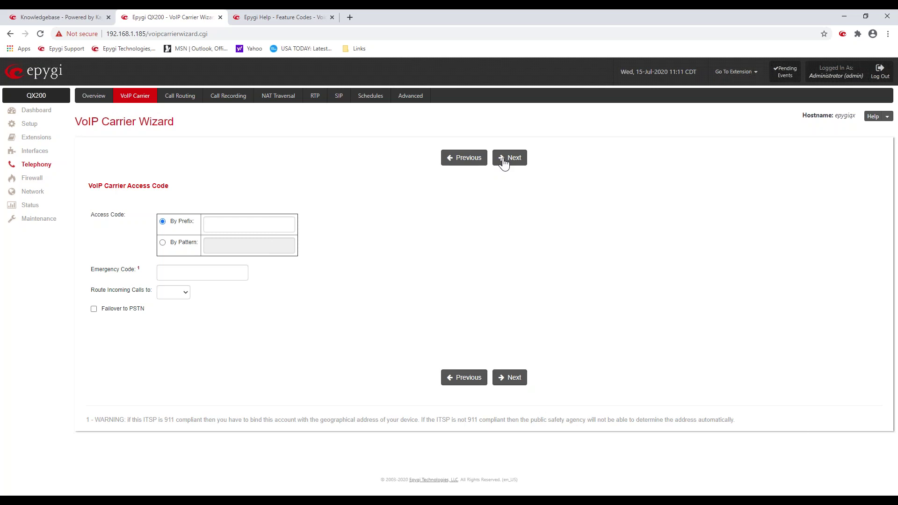
# Step: Set the access code to prefix 9, after briefly trying a By Pattern code
pyautogui.click(213, 222)
pyautogui.click(217, 249)
pyautogui.click(282, 188)
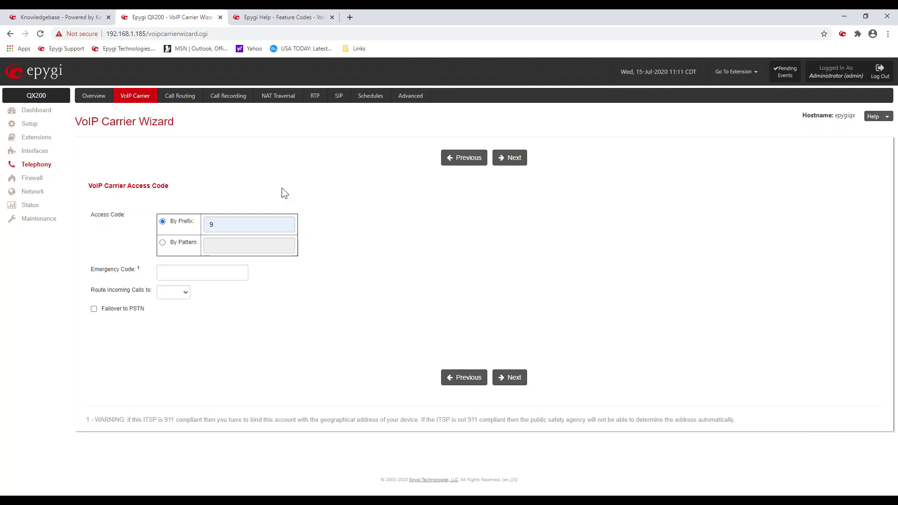
pyautogui.click(163, 242)
pyautogui.click(204, 245)
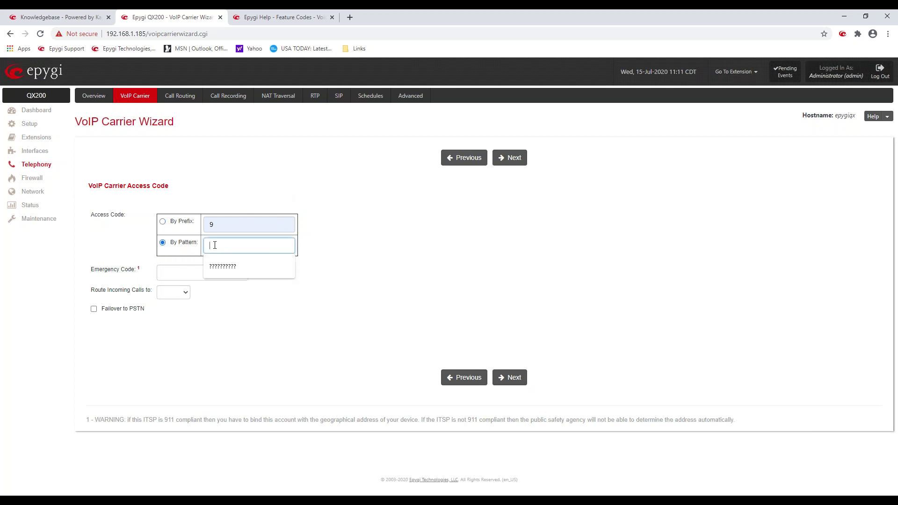
pyautogui.click(221, 265)
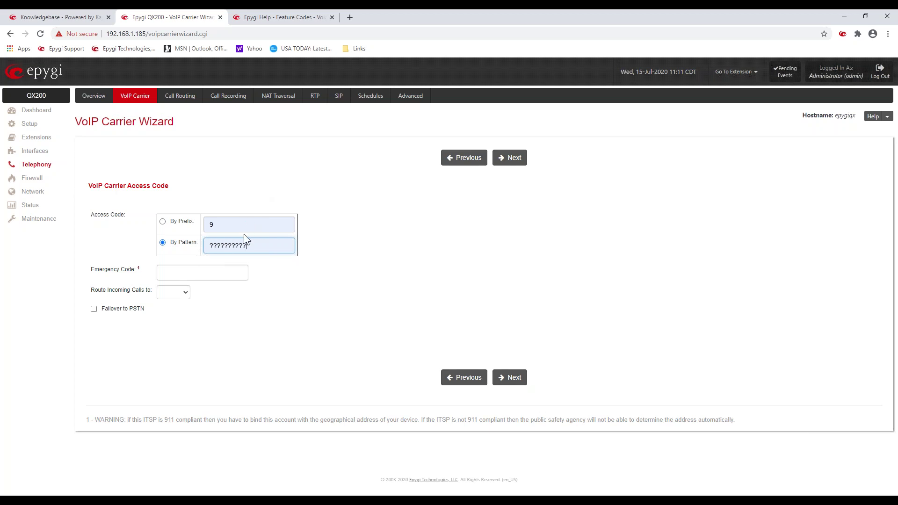
pyautogui.moveTo(217, 244); pyautogui.dragTo(241, 242)
pyautogui.click(103, 232)
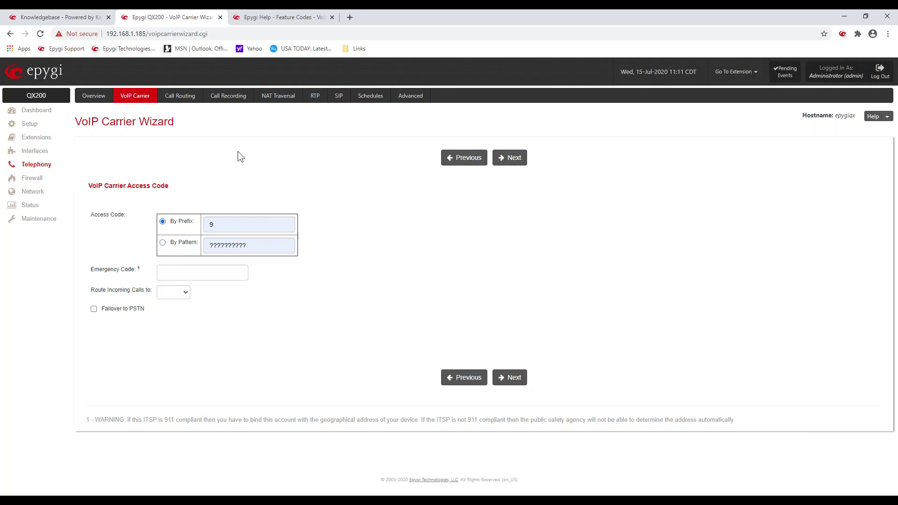
# Step: Set emergency code 911, leave incoming call routing unset, and enable Failover to PSTN
pyautogui.click(181, 271)
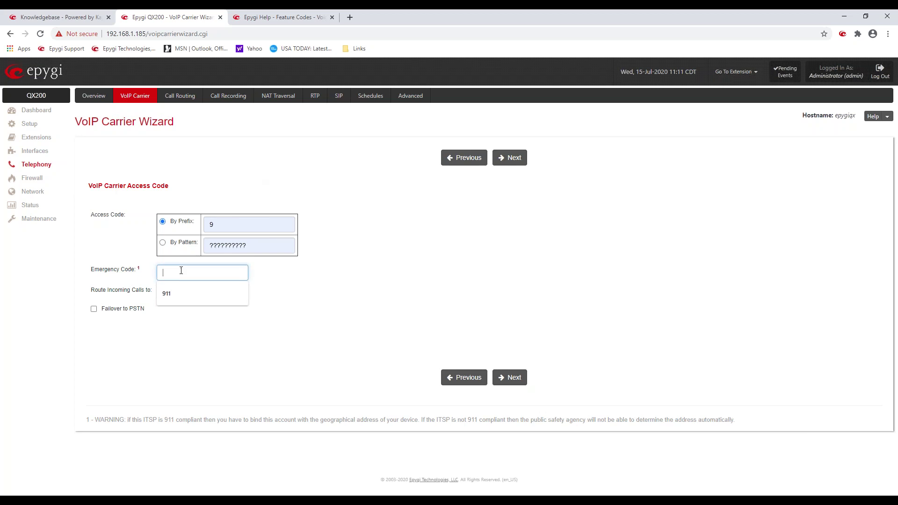
pyautogui.click(178, 293)
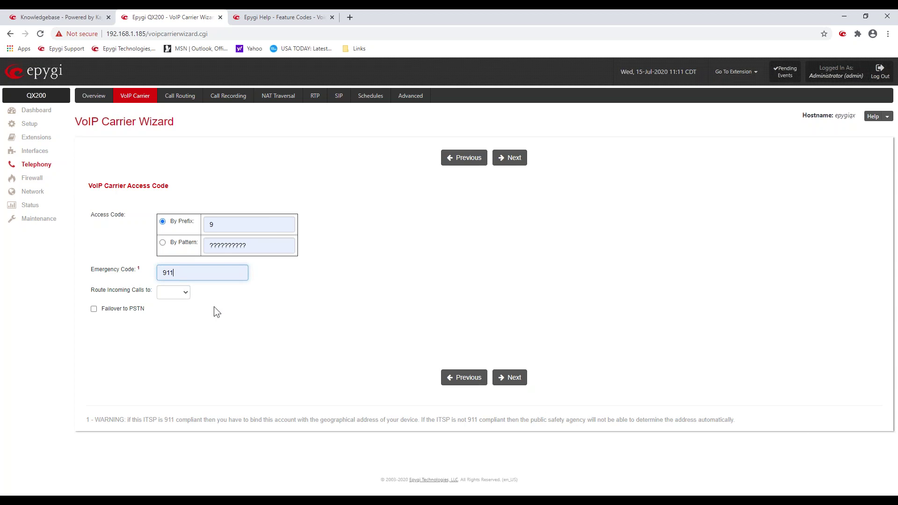
pyautogui.click(186, 292)
pyautogui.click(412, 205)
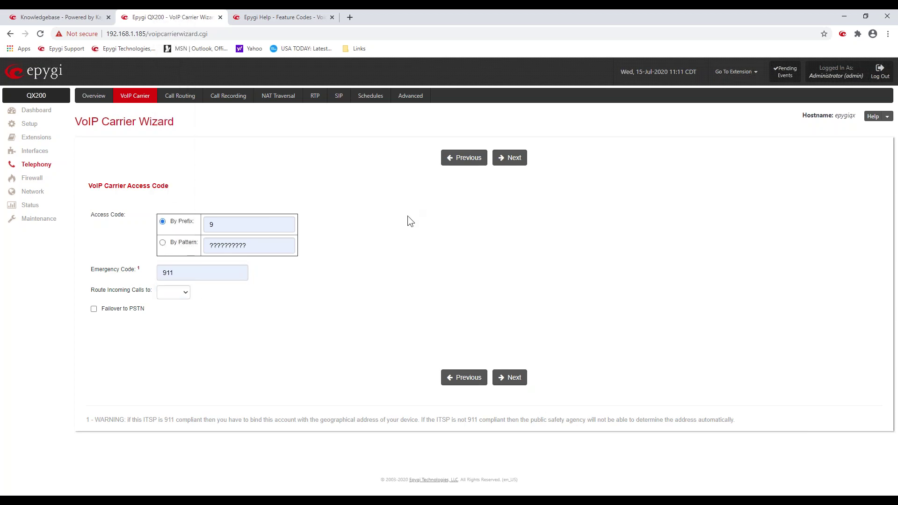
pyautogui.click(94, 310)
# Step: Review the VoIP Carrier Summary and finish the wizard to save the manual carrier
pyautogui.click(512, 164)
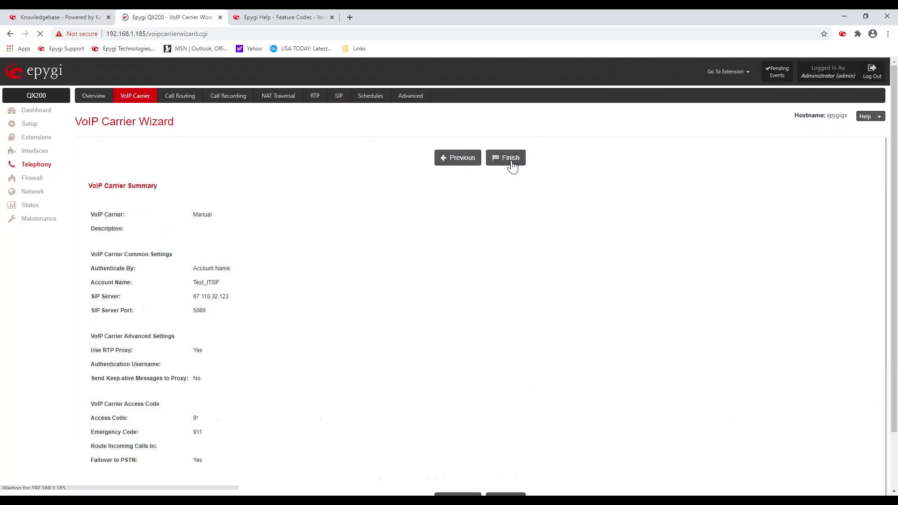
pyautogui.click(511, 162)
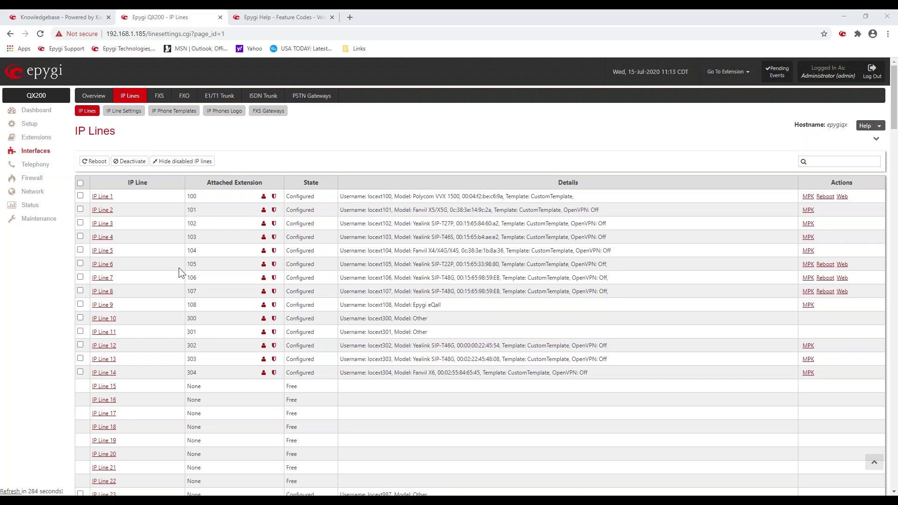
# Step: Switch to Extensions Management and locate the wizard-created extension 998 row
pyautogui.scroll(-7, 211, 268)
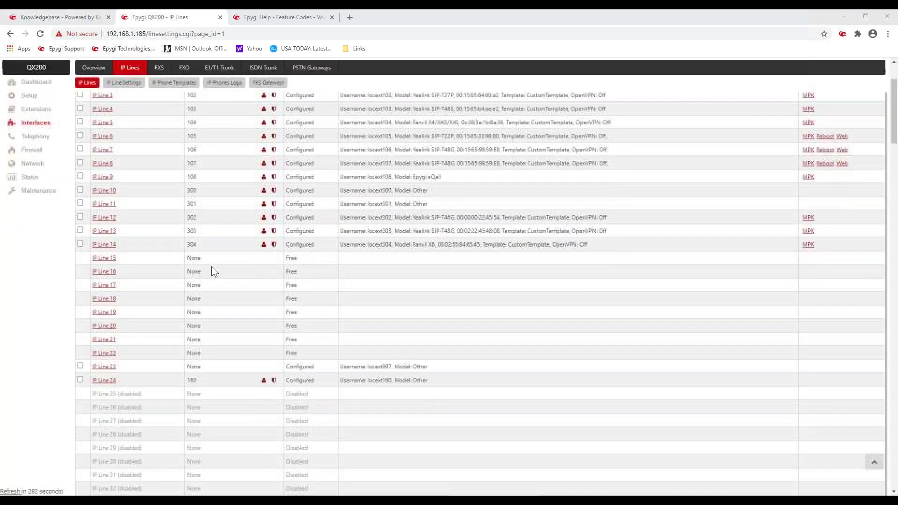
pyautogui.scroll(7, 212, 267)
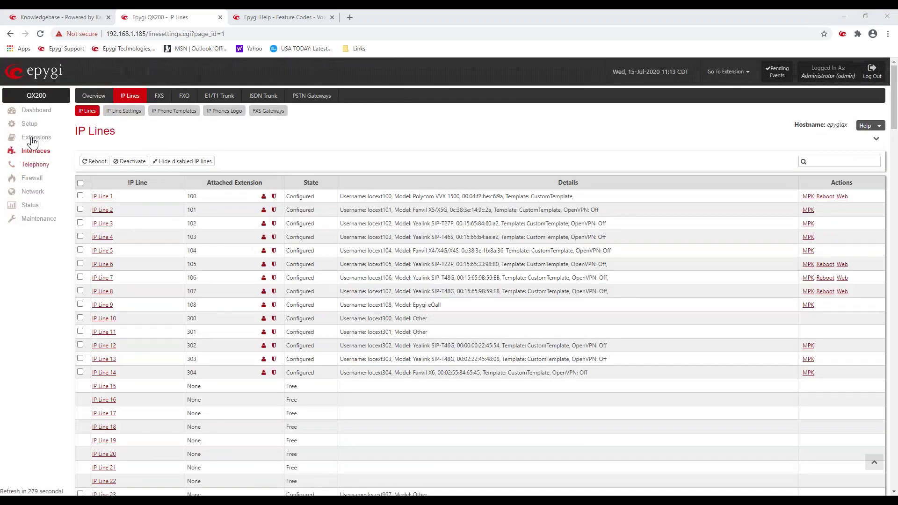
pyautogui.click(34, 137)
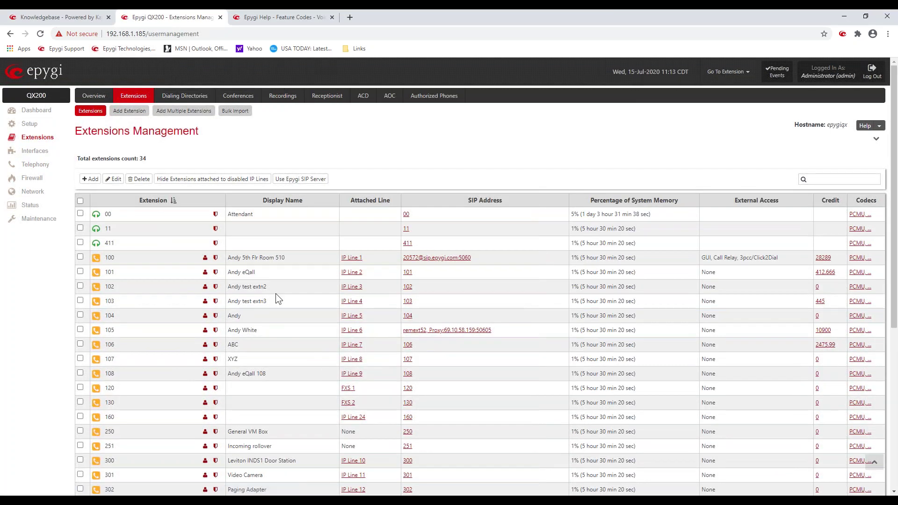
pyautogui.scroll(-6, 276, 294)
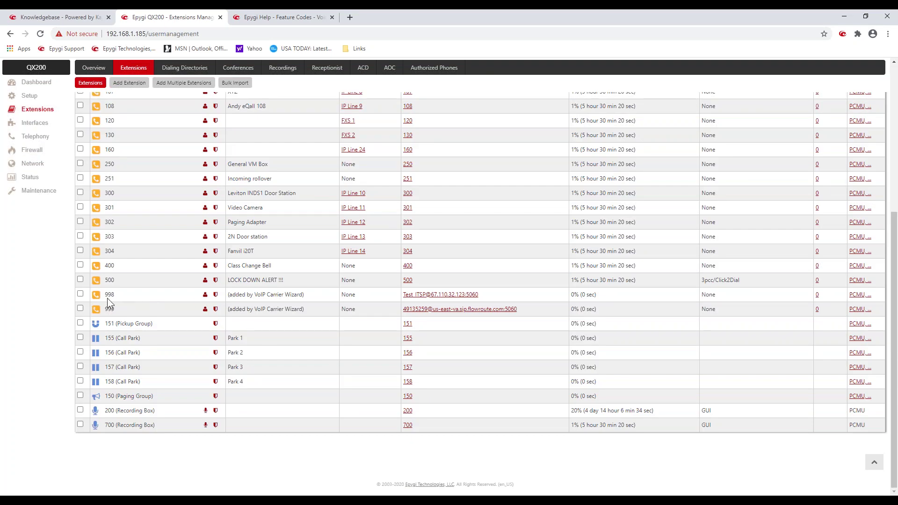
pyautogui.moveTo(107, 295); pyautogui.dragTo(140, 297)
pyautogui.moveTo(233, 295); pyautogui.dragTo(487, 293)
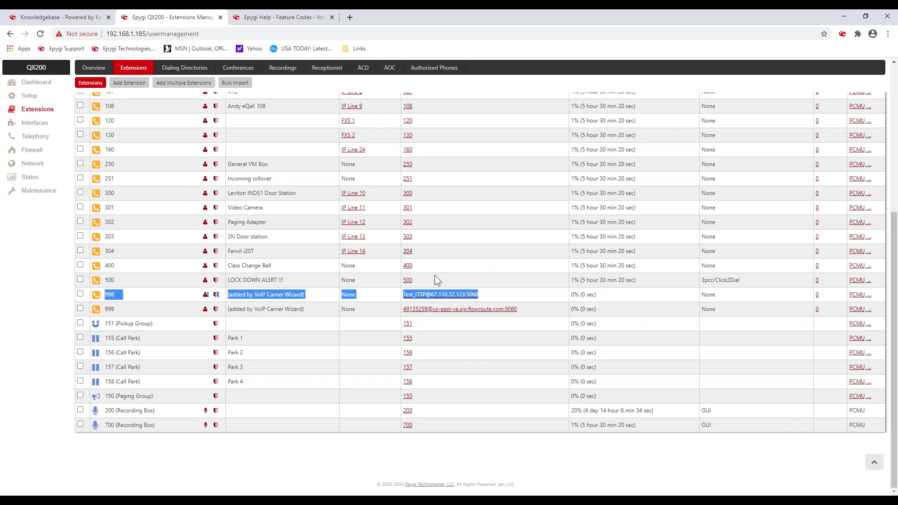
# Step: Open extension 998's SIP registration settings and check its Test_ITSP username
pyautogui.click(216, 296)
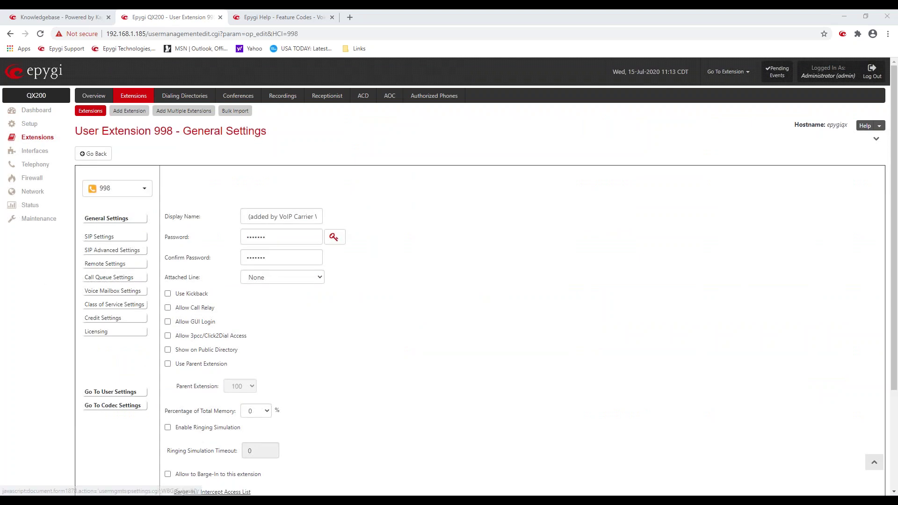
pyautogui.doubleClick(259, 216)
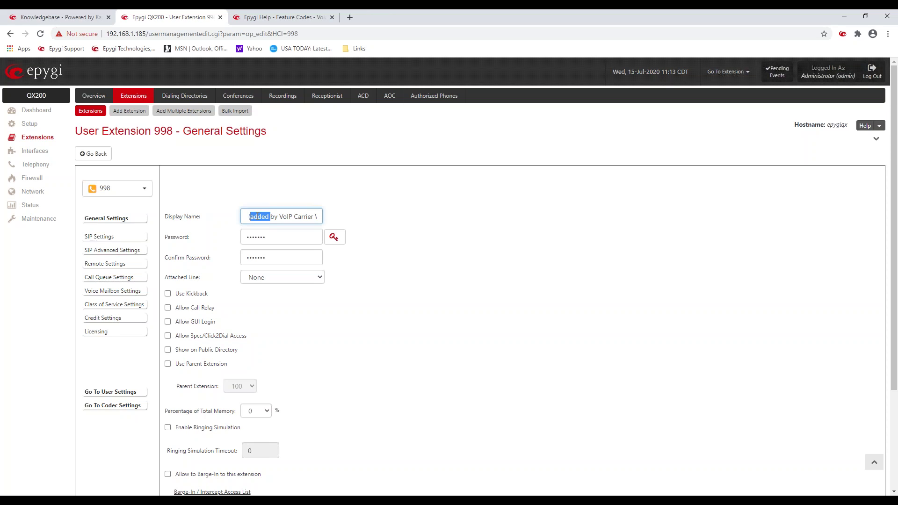
pyautogui.click(122, 242)
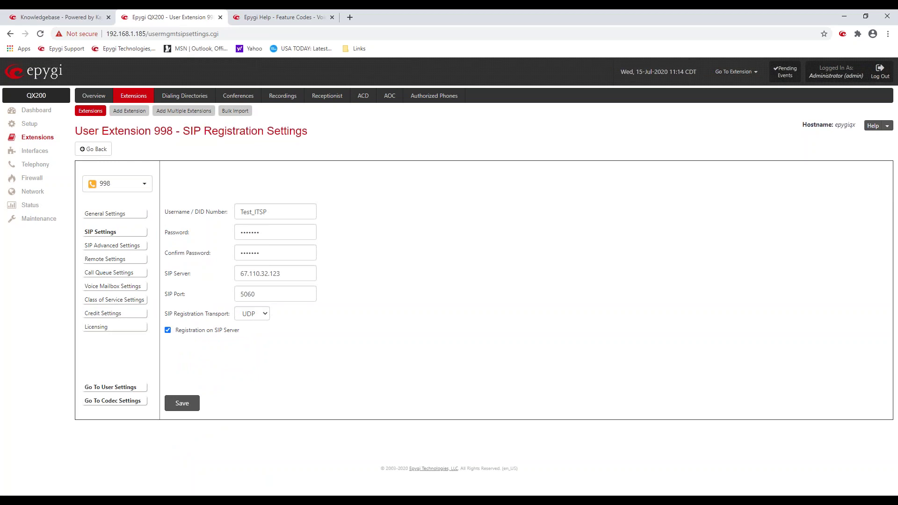
pyautogui.doubleClick(182, 211)
pyautogui.moveTo(273, 211); pyautogui.dragTo(239, 210)
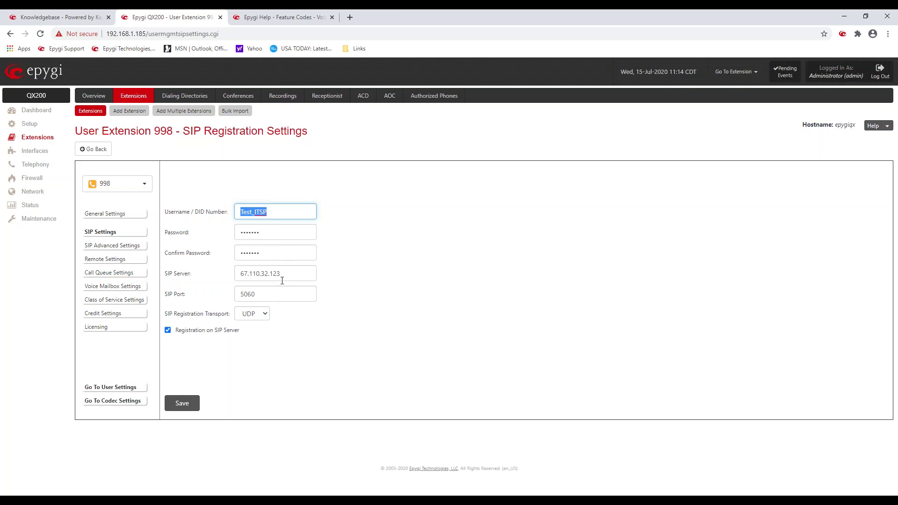
pyautogui.click(389, 262)
# Step: Check SIP server 67.110.32.123 and switch off Registration on SIP Server for extension 998
pyautogui.moveTo(242, 330); pyautogui.dragTo(177, 335)
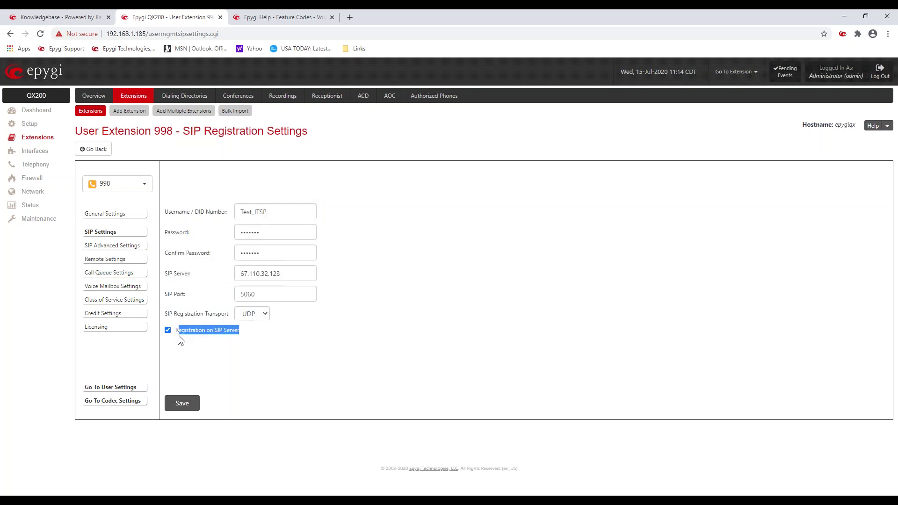
pyautogui.click(381, 242)
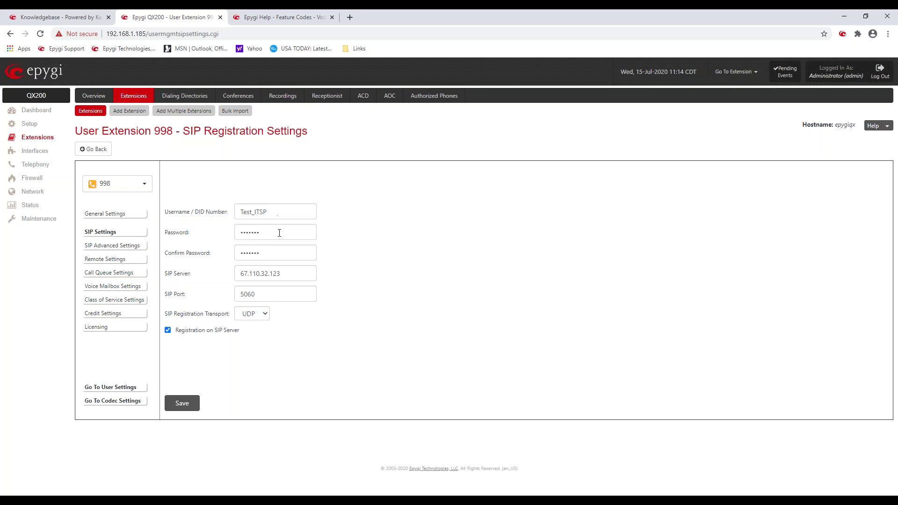
pyautogui.moveTo(285, 274); pyautogui.dragTo(238, 274)
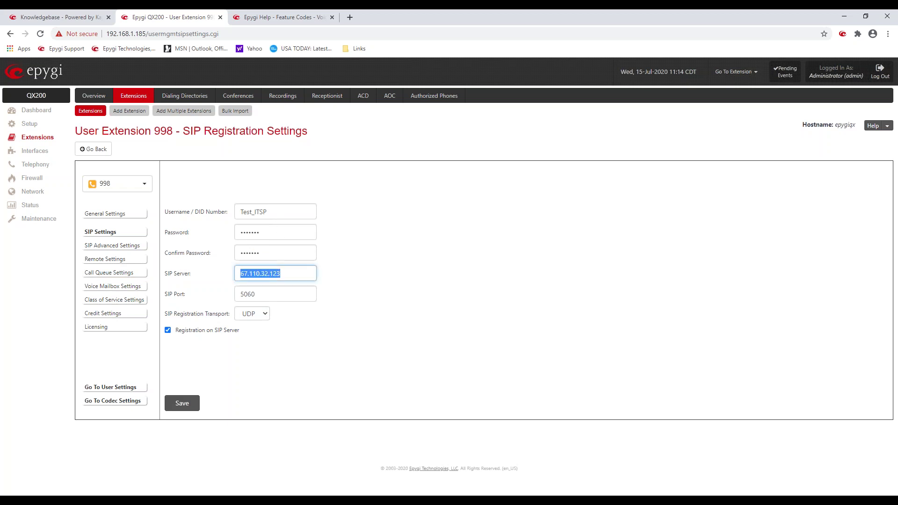
pyautogui.moveTo(268, 212); pyautogui.dragTo(220, 211)
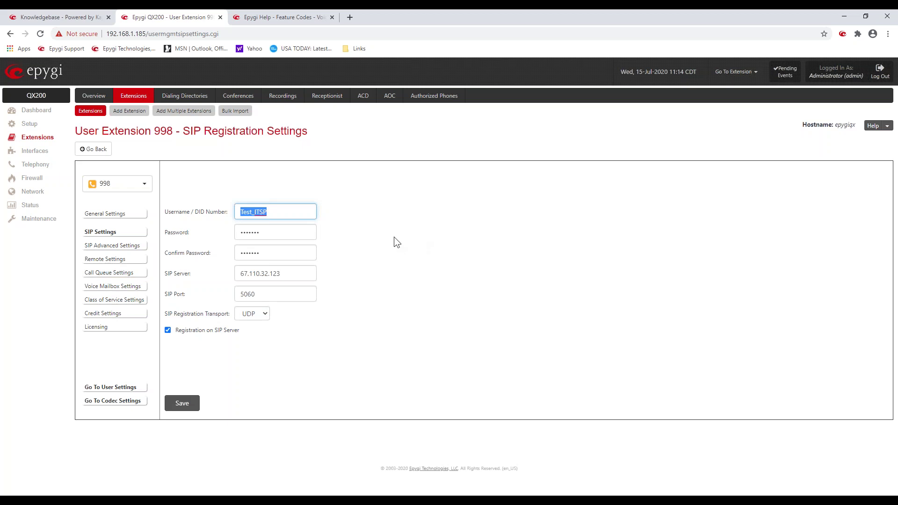
pyautogui.click(380, 237)
pyautogui.click(167, 330)
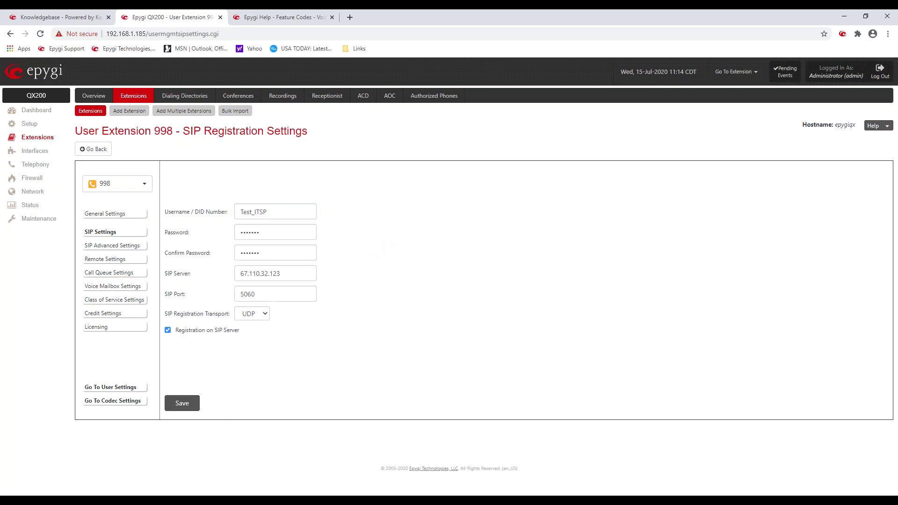
pyautogui.click(192, 401)
# Step: Return to the extensions list and compare SIP addresses, including 998's Test_ITSP_Proxy:67.110.32.123:5060
pyautogui.click(106, 149)
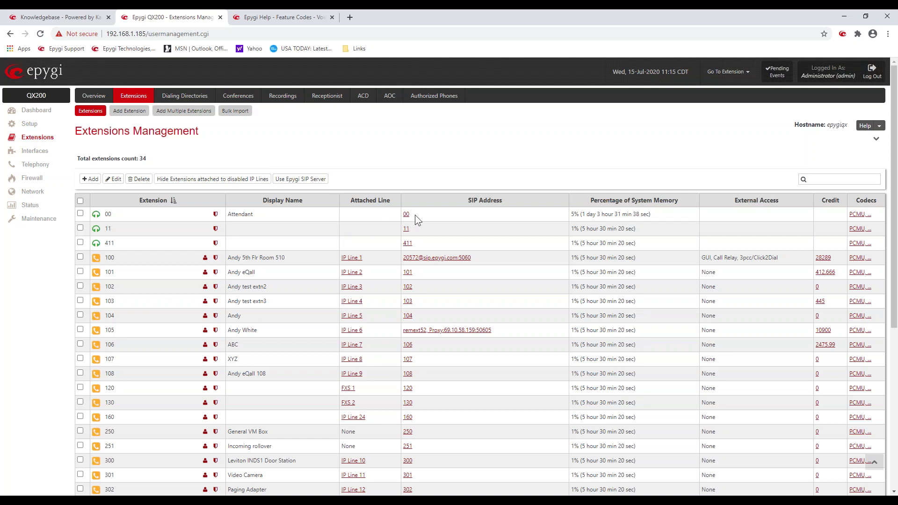
pyautogui.moveTo(410, 214); pyautogui.dragTo(400, 243)
pyautogui.moveTo(474, 259); pyautogui.dragTo(404, 271)
pyautogui.scroll(-3, 427, 279)
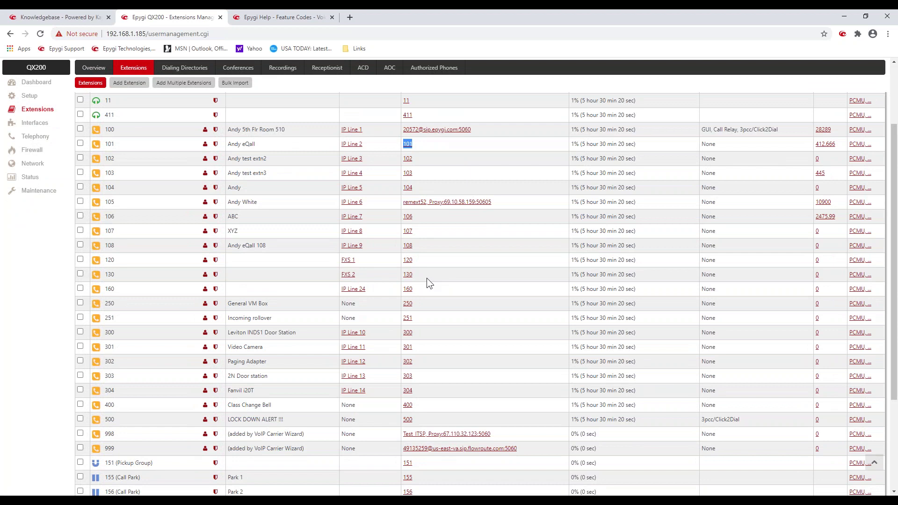
pyautogui.scroll(-2, 427, 278)
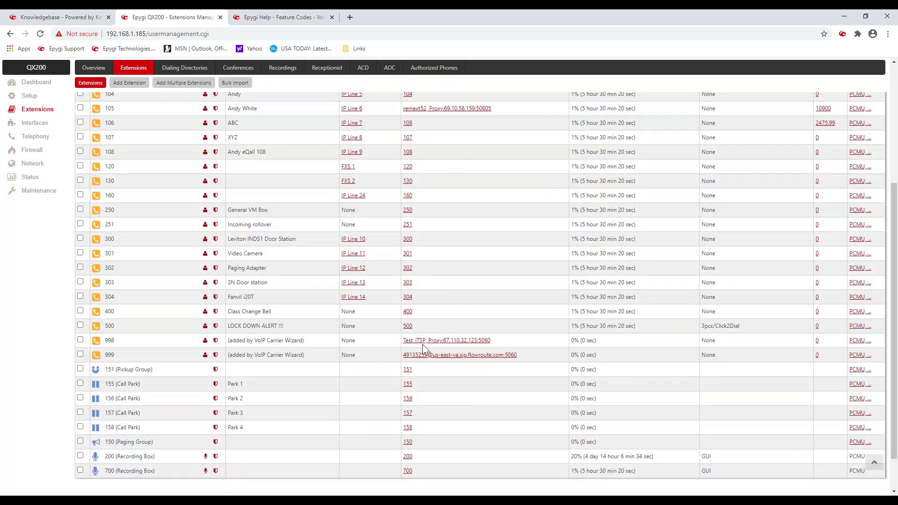
pyautogui.scroll(5, 426, 379)
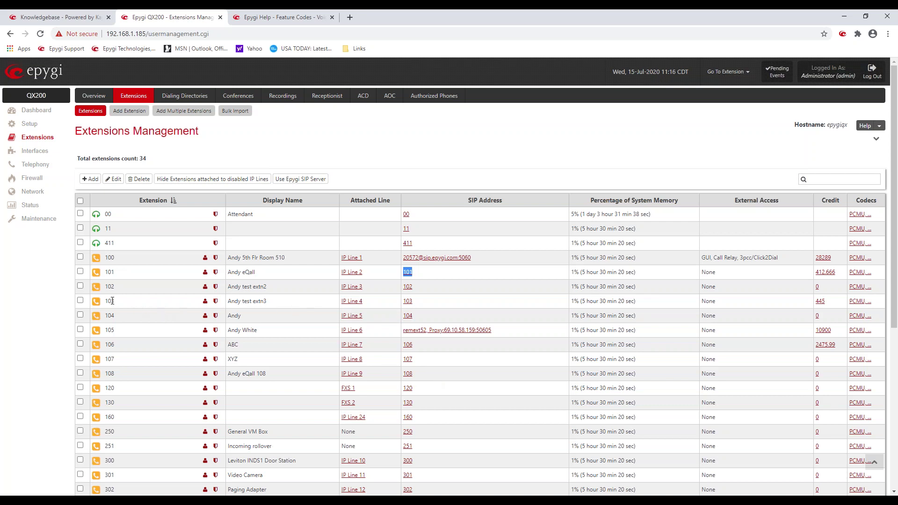
# Step: Replace extension 103's Username / DID Number value 103 with the suggested DID number
pyautogui.click(216, 303)
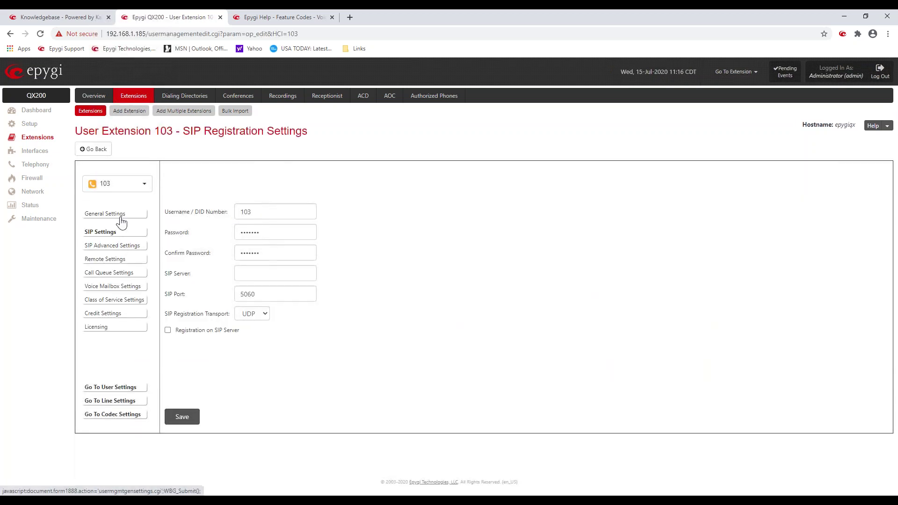
pyautogui.moveTo(195, 212); pyautogui.dragTo(227, 213)
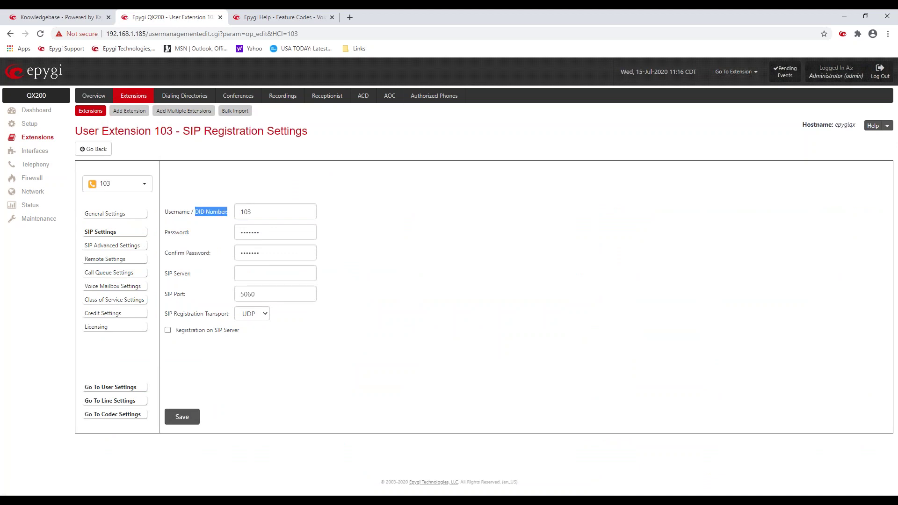
pyautogui.click(257, 211)
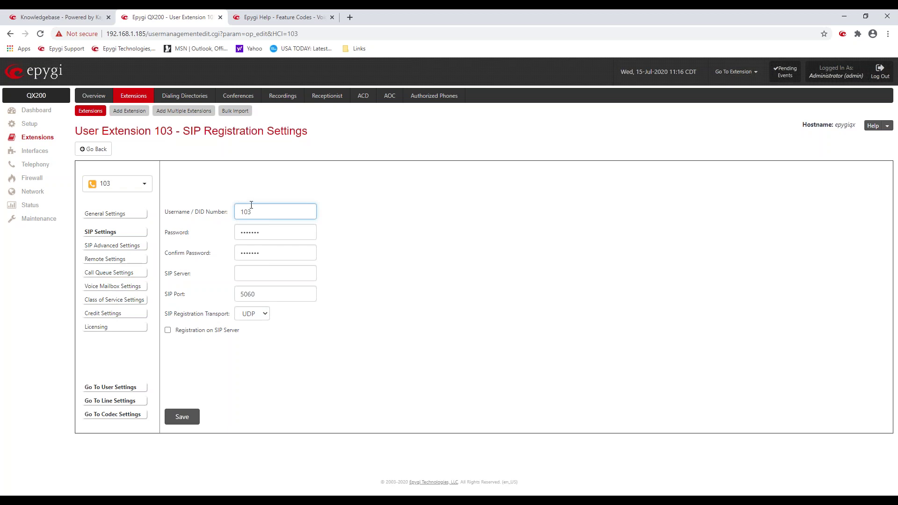
pyautogui.moveTo(249, 213); pyautogui.dragTo(212, 220)
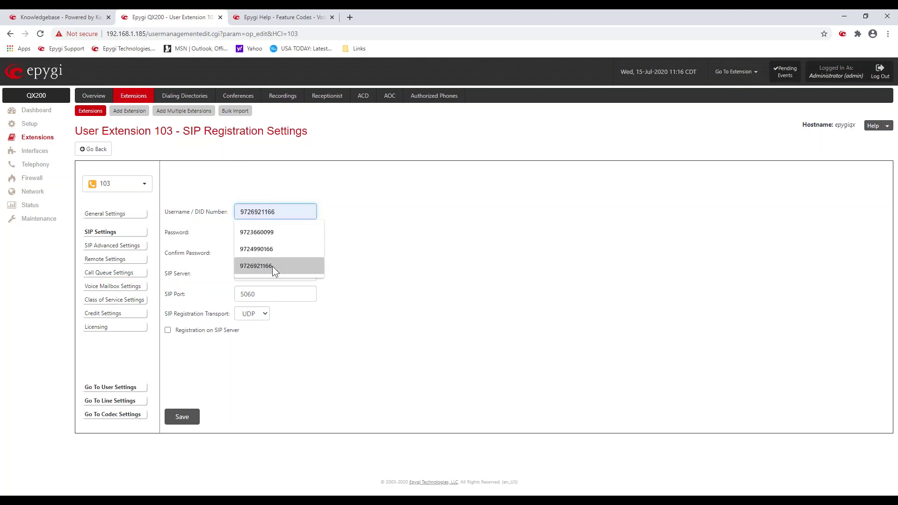
pyautogui.click(272, 266)
pyautogui.click(453, 207)
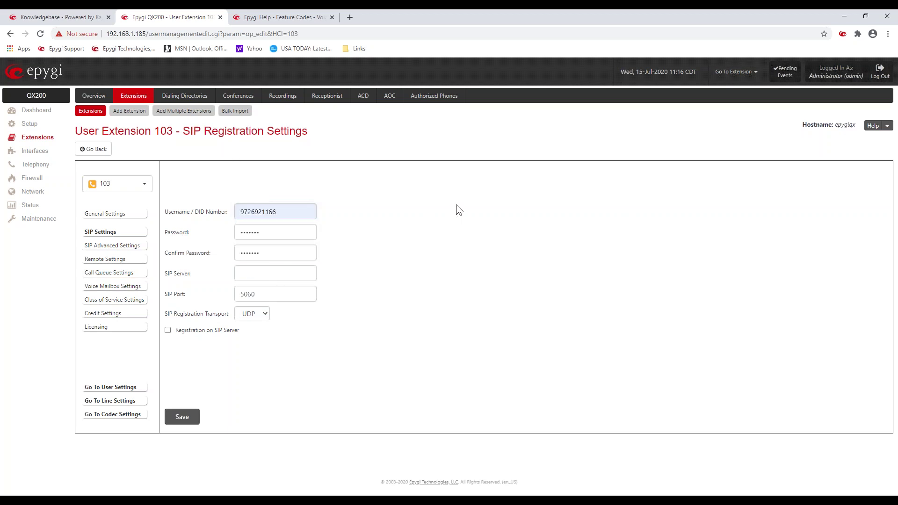
# Step: Add the +1 prefix to extension 103's DID, save, and return to Extensions
pyautogui.click(242, 212)
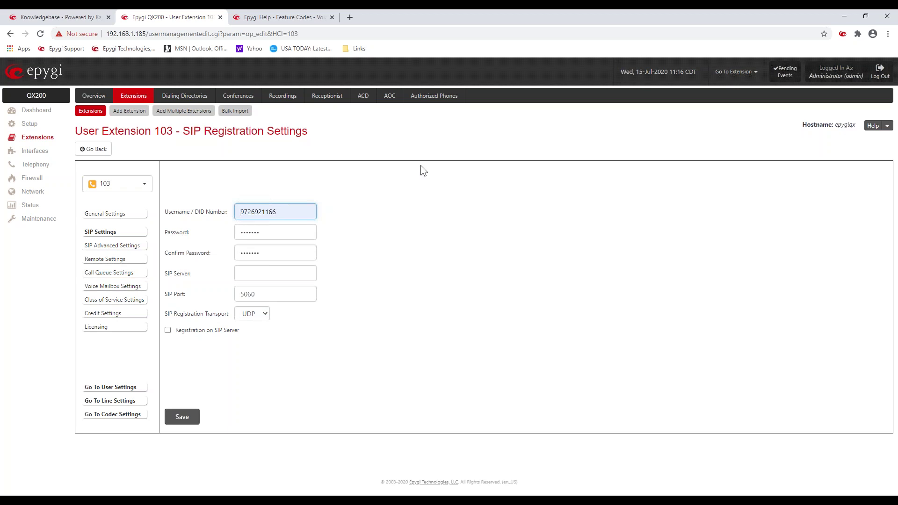
pyautogui.write('1')
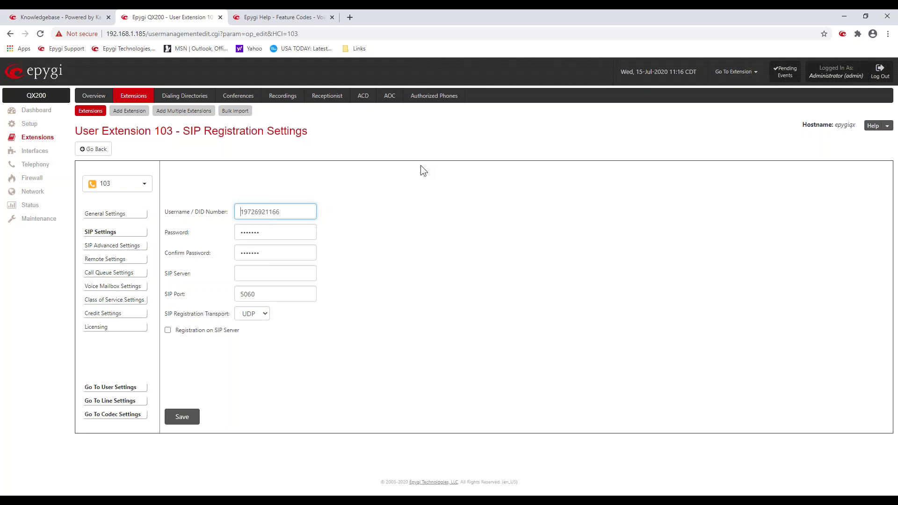
pyautogui.write('+')
pyautogui.click(187, 416)
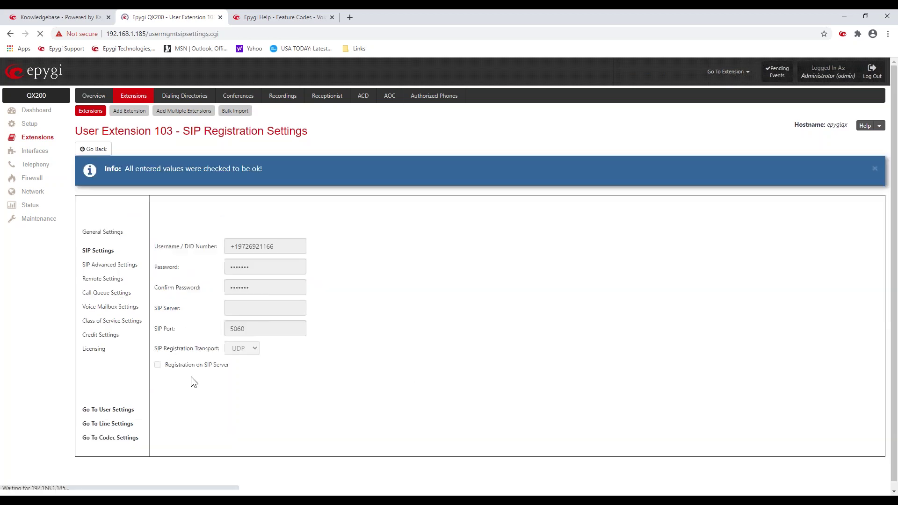
pyautogui.click(89, 118)
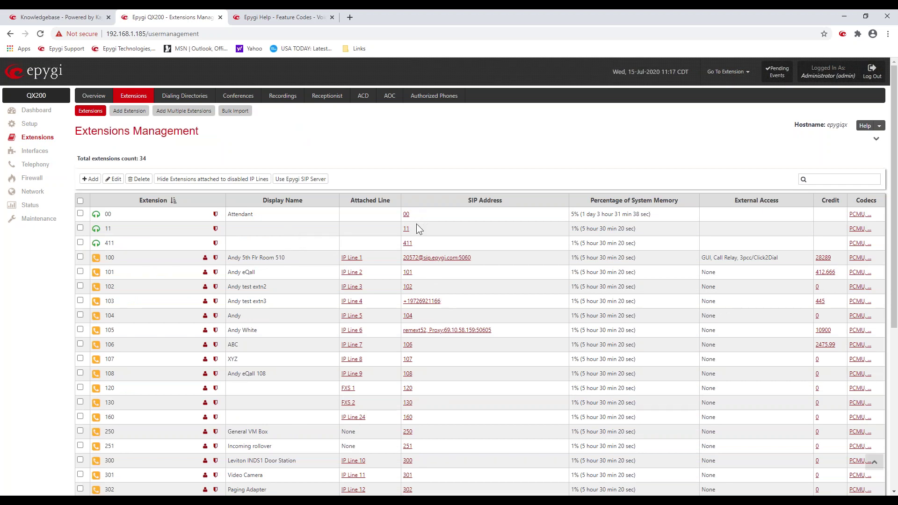
pyautogui.moveTo(451, 302); pyautogui.dragTo(403, 301)
pyautogui.scroll(-6, 445, 389)
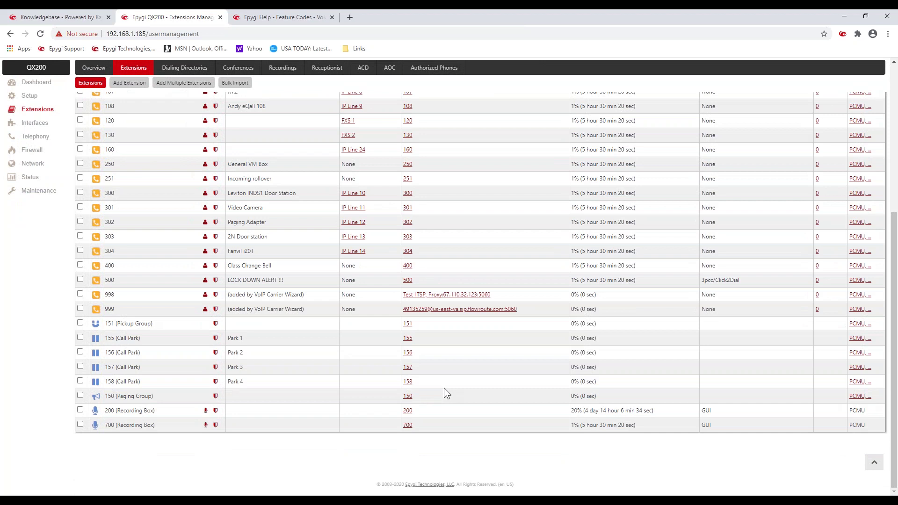
pyautogui.scroll(6, 444, 392)
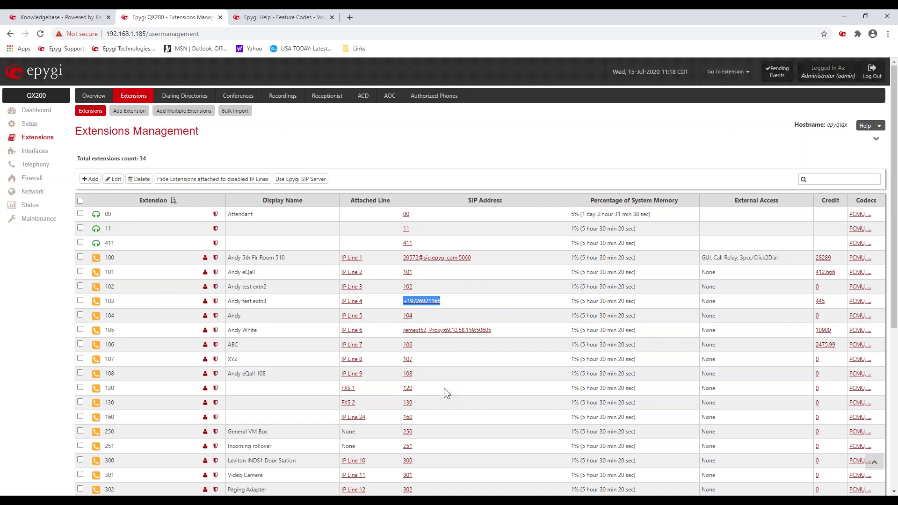
pyautogui.click(353, 149)
# Step: Go to Telephony and bring up the Call Routing Table
pyautogui.click(33, 166)
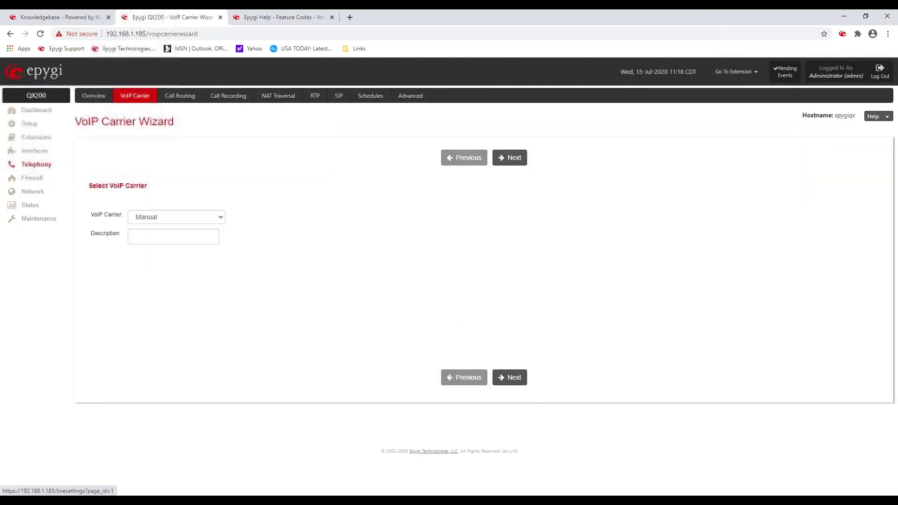
pyautogui.click(172, 97)
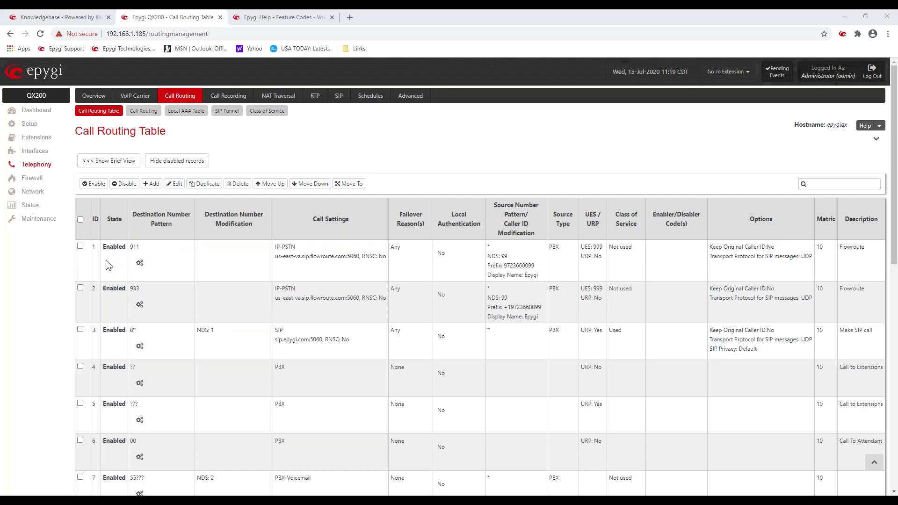
pyautogui.scroll(-10, 106, 260)
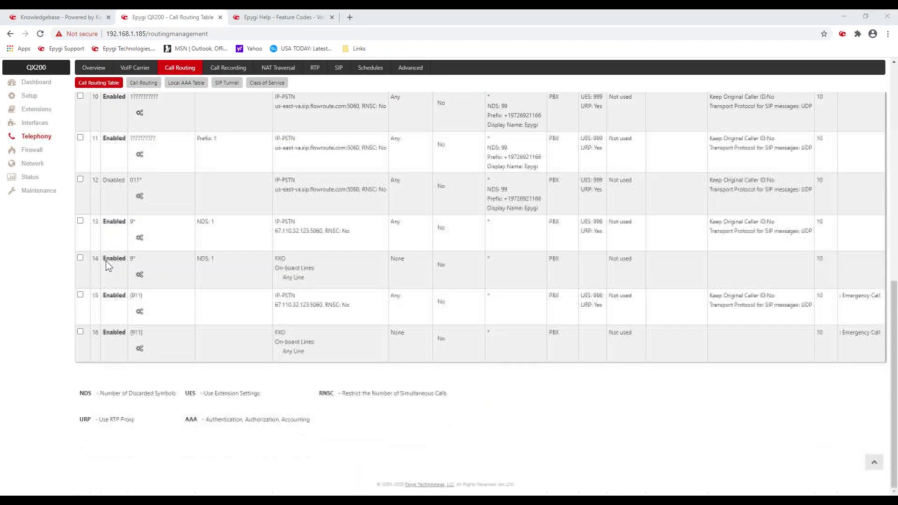
pyautogui.scroll(10, 106, 260)
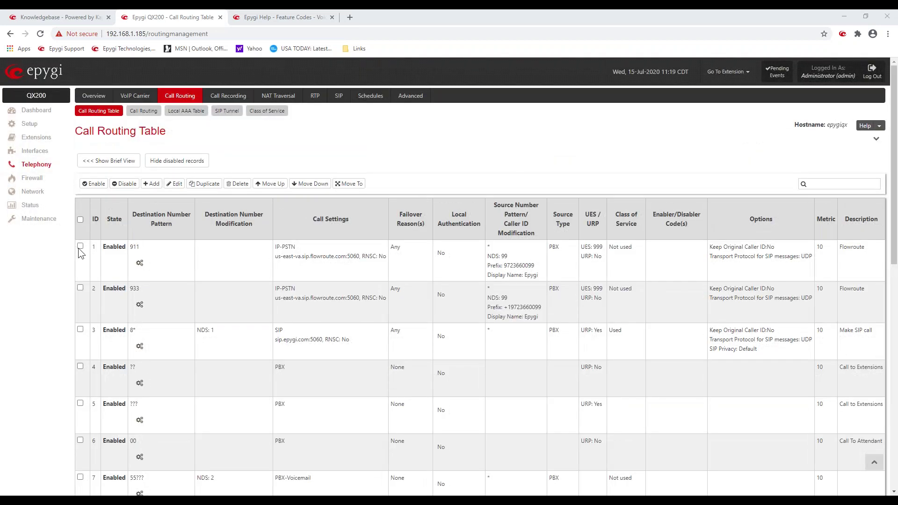
pyautogui.click(80, 247)
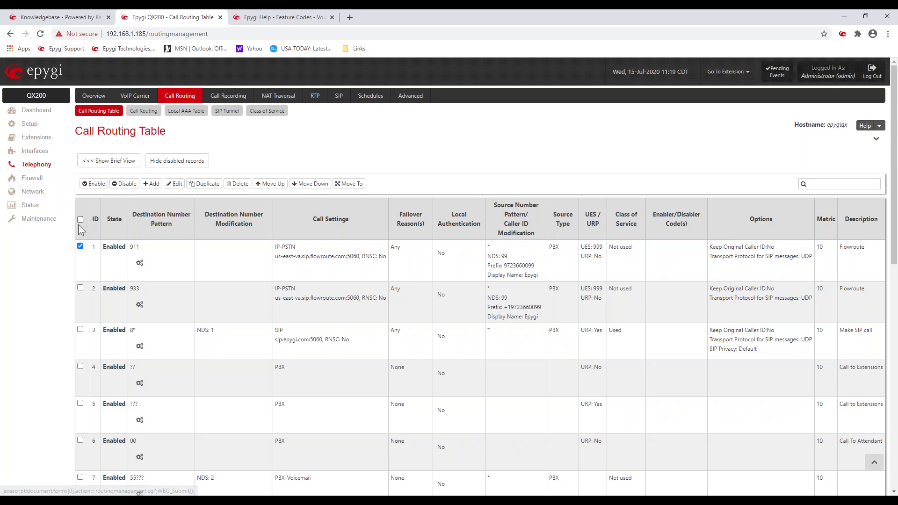
pyautogui.click(80, 247)
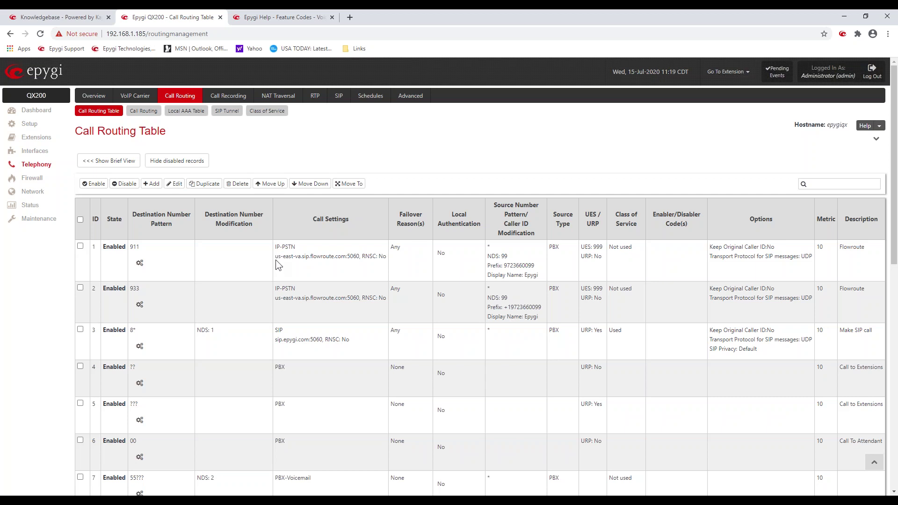
pyautogui.moveTo(274, 257); pyautogui.dragTo(354, 260)
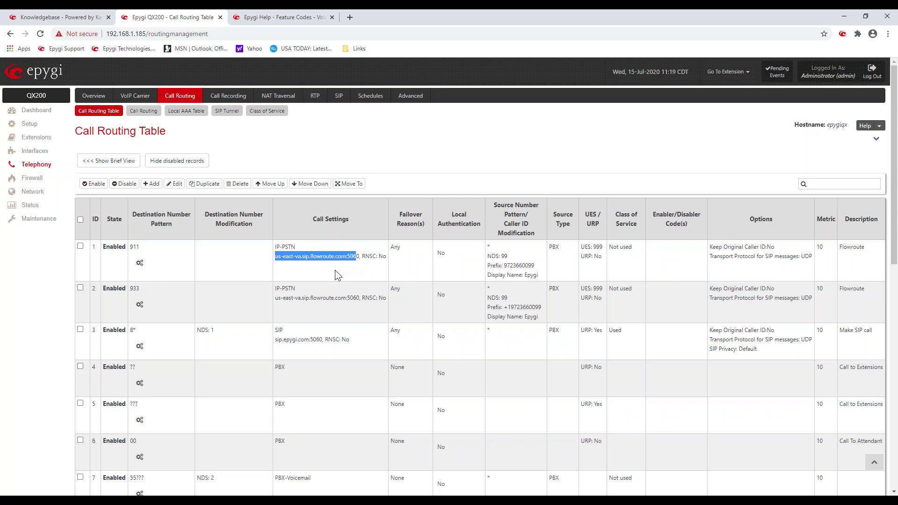
pyautogui.click(335, 270)
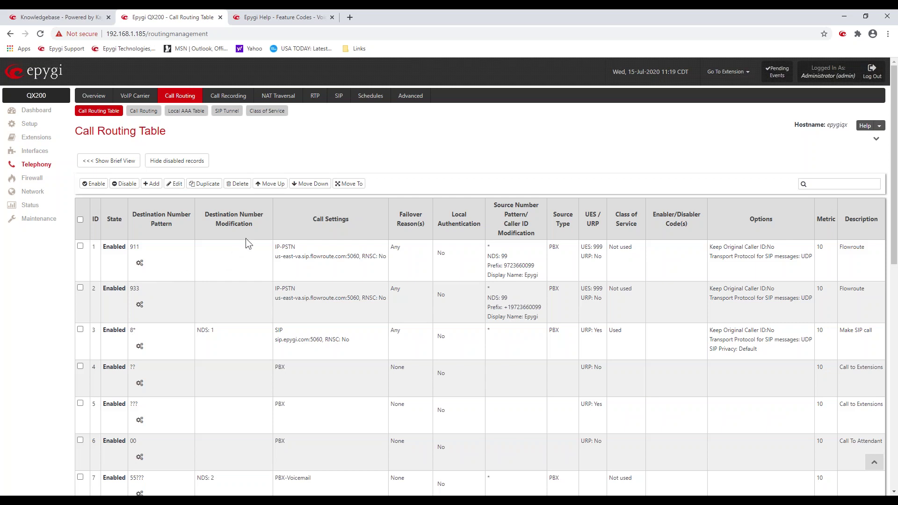
# Step: Move the 933 Flowroute rule up above the 911 rule in the Call Routing Table
pyautogui.click(80, 288)
pyautogui.click(271, 183)
pyautogui.moveTo(130, 247); pyautogui.dragTo(144, 253)
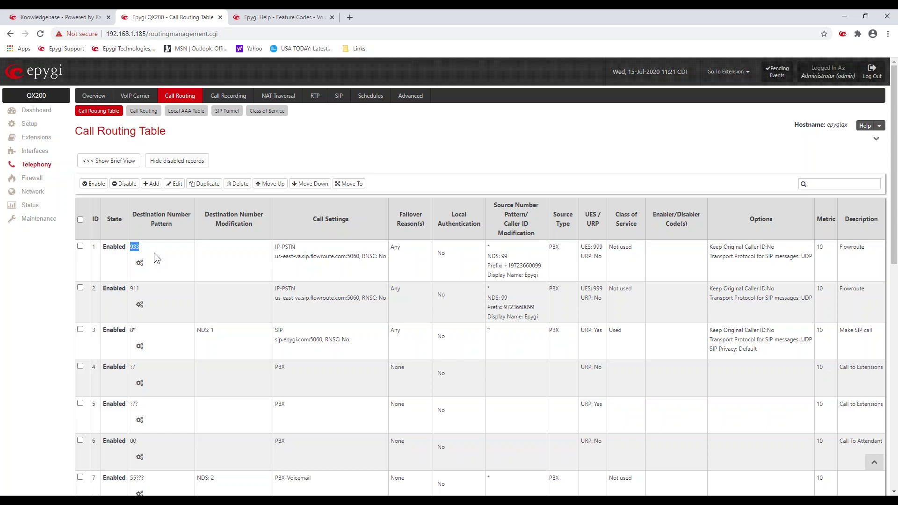
pyautogui.click(167, 249)
pyautogui.moveTo(139, 247); pyautogui.dragTo(130, 247)
pyautogui.click(162, 244)
pyautogui.moveTo(274, 246); pyautogui.dragTo(301, 256)
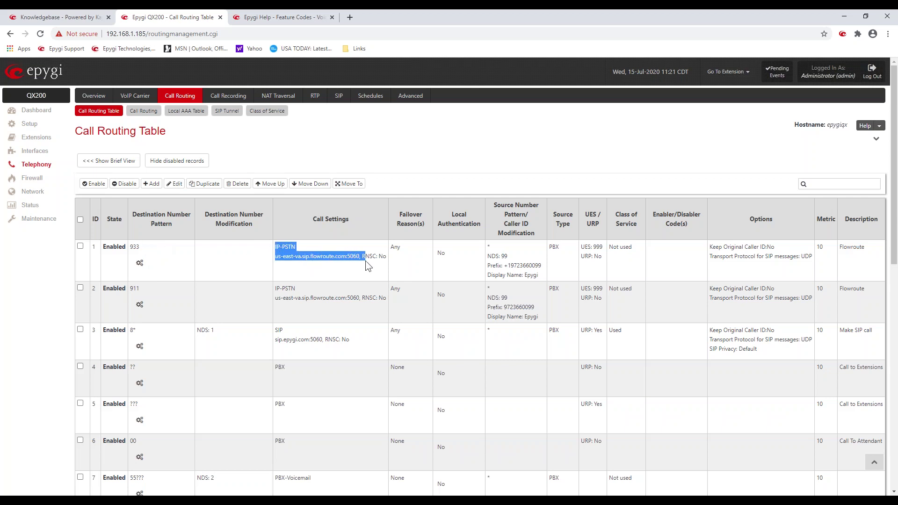
pyautogui.click(314, 269)
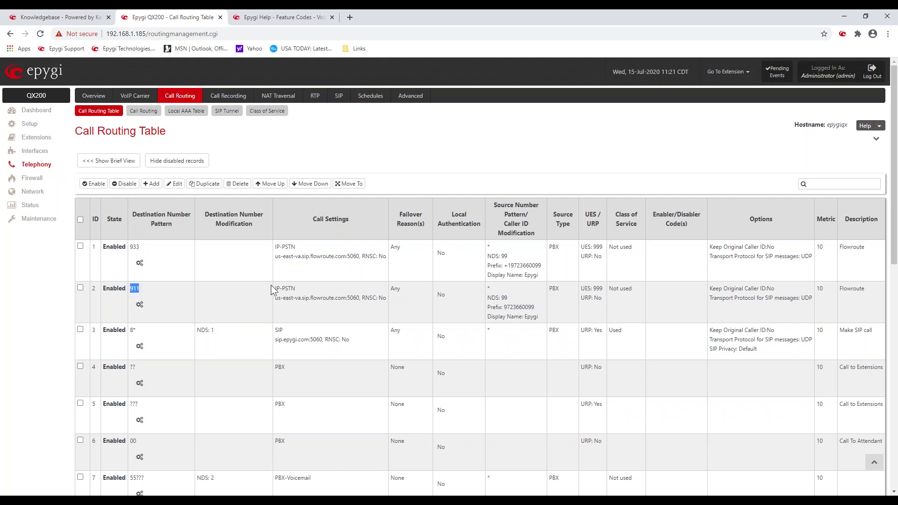
pyautogui.moveTo(277, 288); pyautogui.dragTo(298, 290)
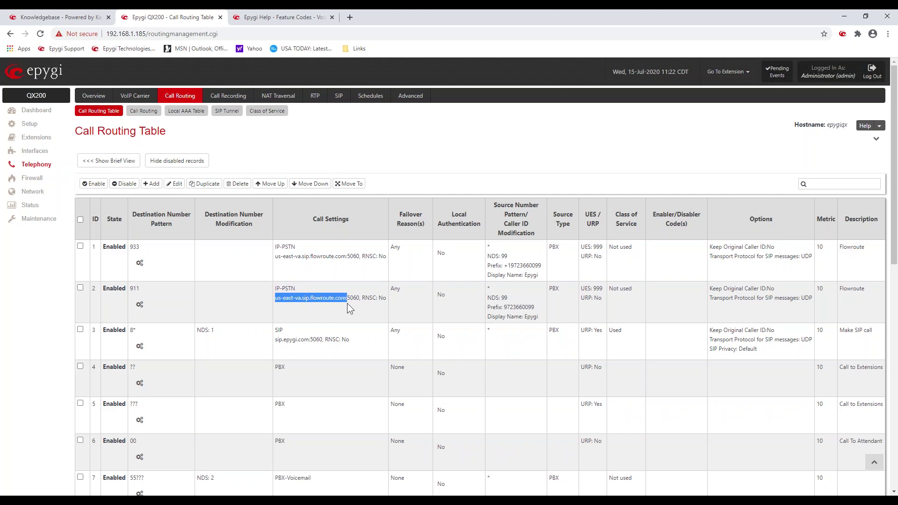
pyautogui.click(211, 304)
pyautogui.moveTo(136, 331); pyautogui.dragTo(126, 331)
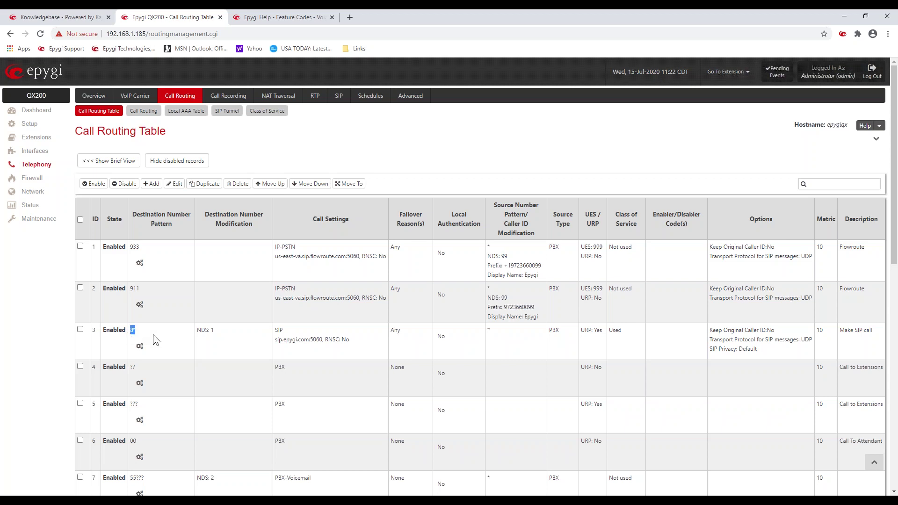
pyautogui.moveTo(135, 329); pyautogui.dragTo(137, 331)
pyautogui.scroll(-10, 198, 335)
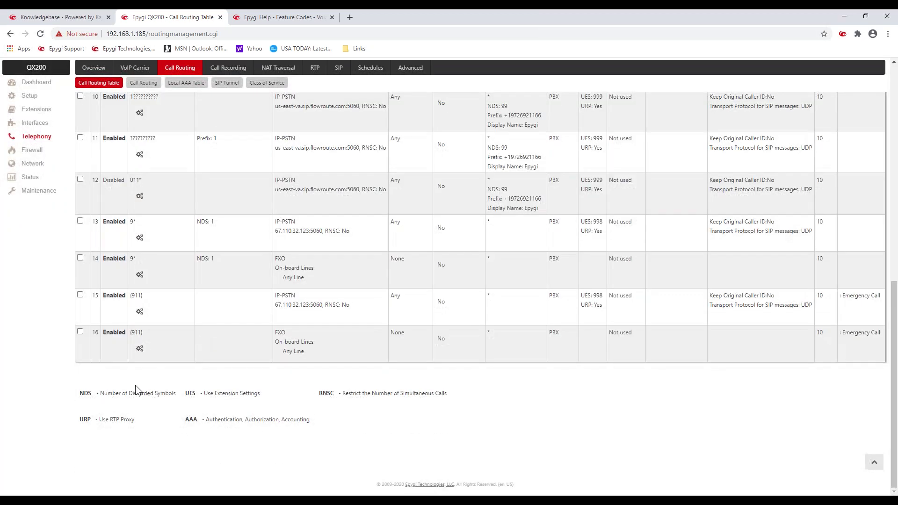
pyautogui.moveTo(109, 393); pyautogui.dragTo(181, 398)
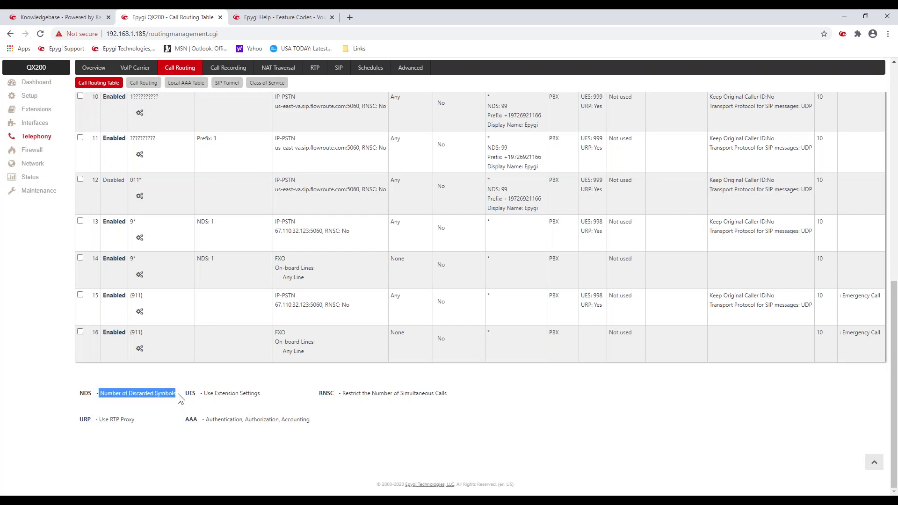
pyautogui.scroll(10, 210, 328)
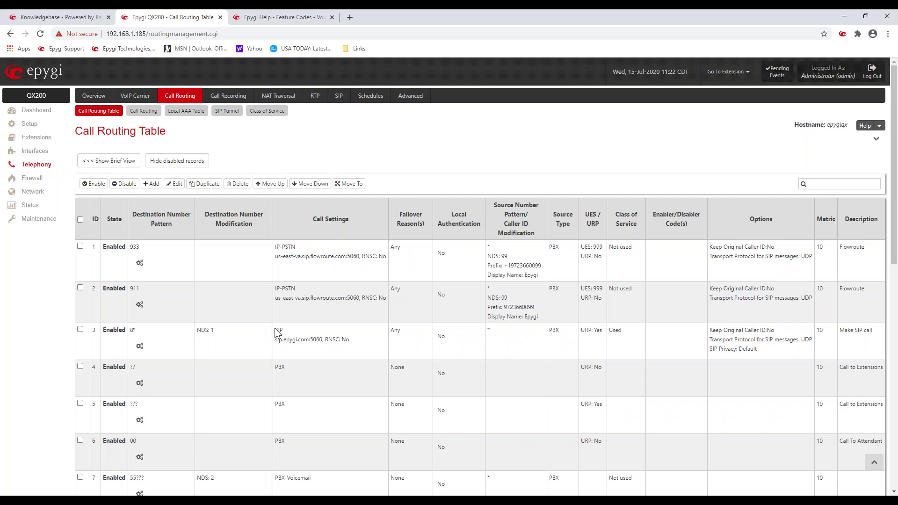
pyautogui.moveTo(274, 330); pyautogui.dragTo(286, 331)
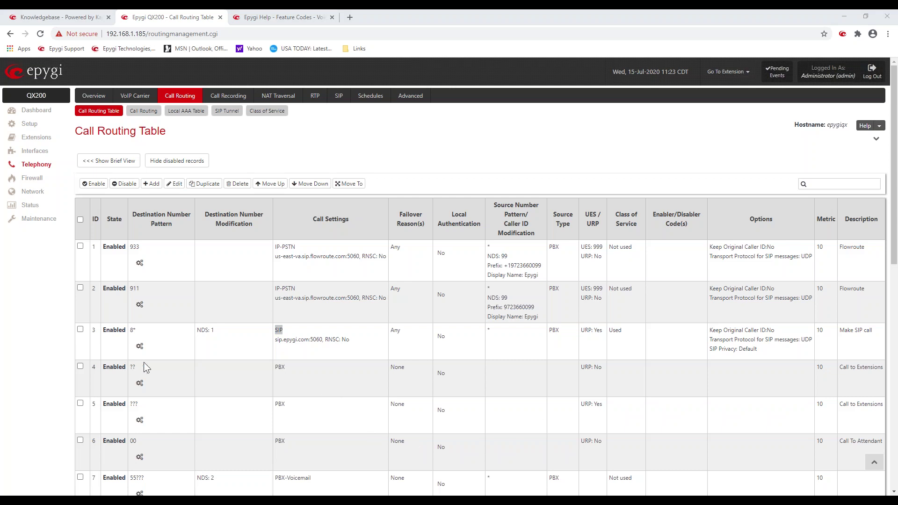
pyautogui.scroll(-3, 150, 364)
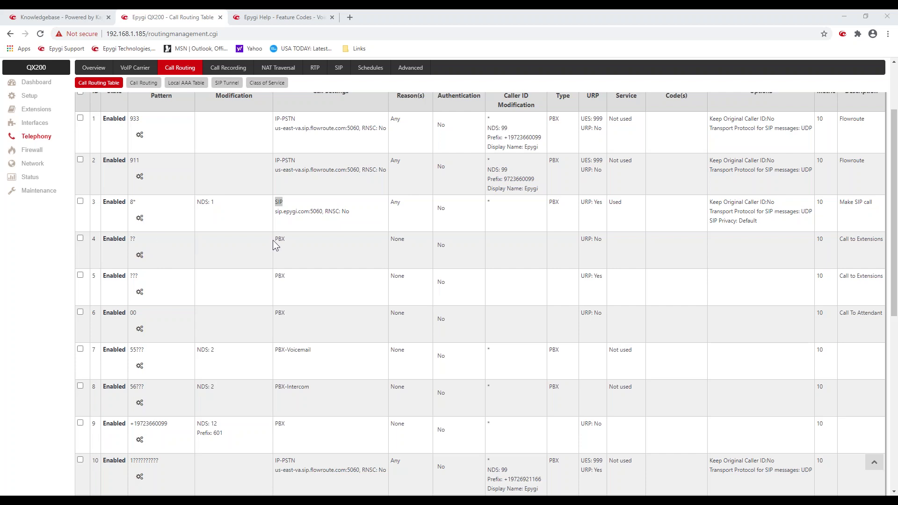
pyautogui.moveTo(274, 241); pyautogui.dragTo(293, 240)
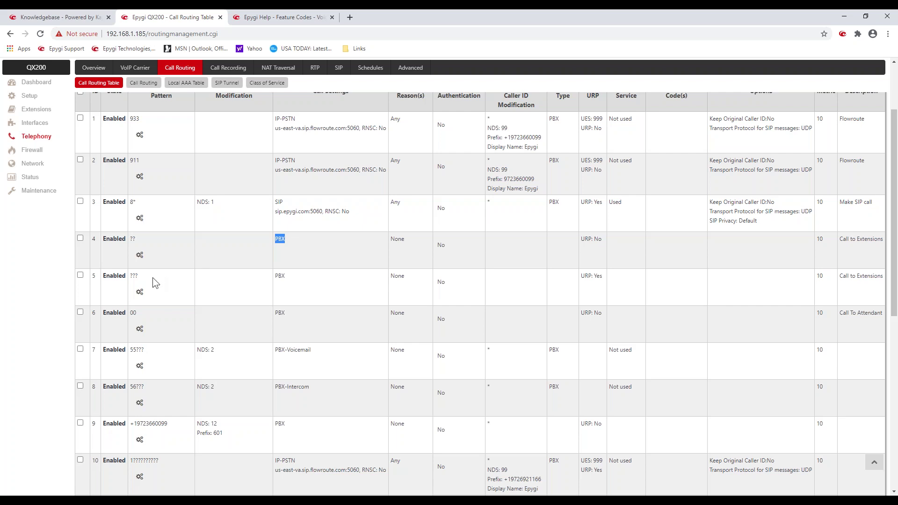
pyautogui.doubleClick(135, 276)
pyautogui.doubleClick(135, 276)
pyautogui.moveTo(139, 276); pyautogui.dragTo(130, 276)
pyautogui.click(176, 278)
pyautogui.moveTo(131, 348); pyautogui.dragTo(135, 350)
pyautogui.moveTo(197, 350); pyautogui.dragTo(219, 357)
pyautogui.click(278, 350)
pyautogui.moveTo(278, 350); pyautogui.dragTo(321, 356)
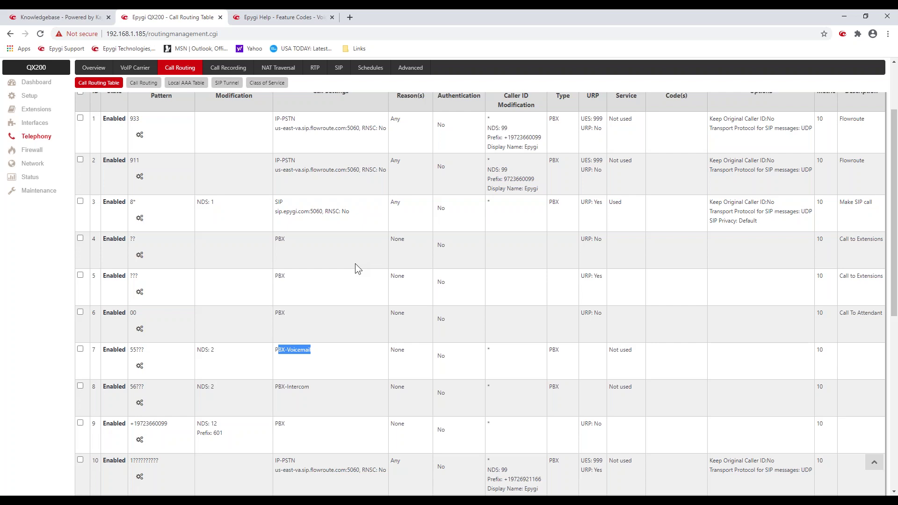
pyautogui.click(256, 340)
pyautogui.doubleClick(133, 390)
pyautogui.click(129, 387)
pyautogui.moveTo(129, 390); pyautogui.dragTo(145, 389)
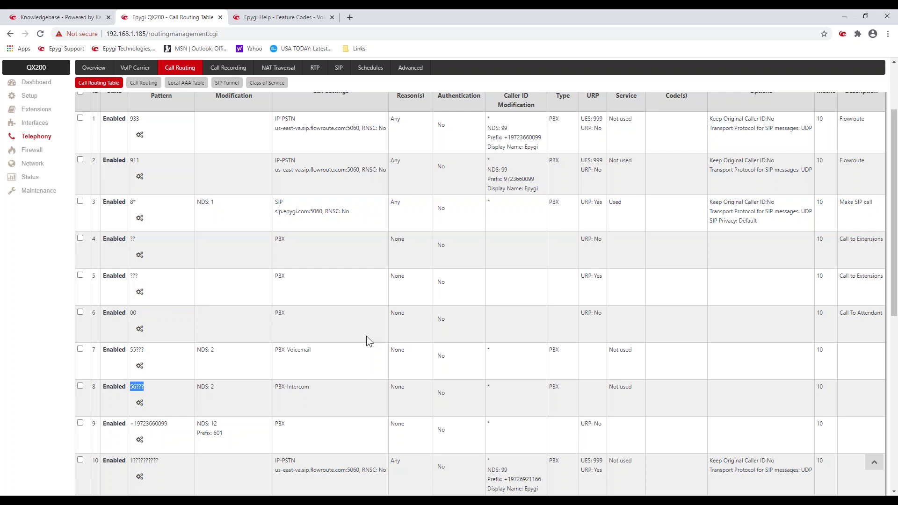
pyautogui.click(341, 397)
pyautogui.click(290, 385)
pyautogui.scroll(-2, 319, 383)
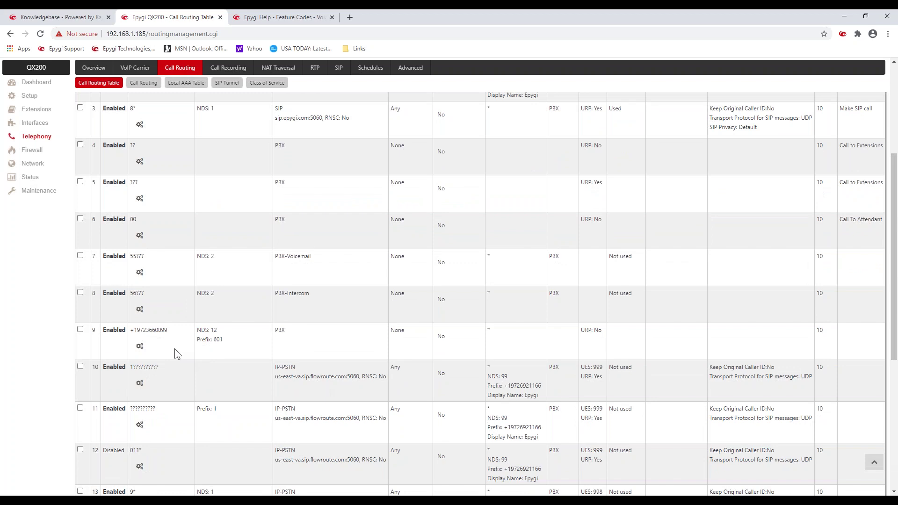
pyautogui.scroll(-2, 177, 344)
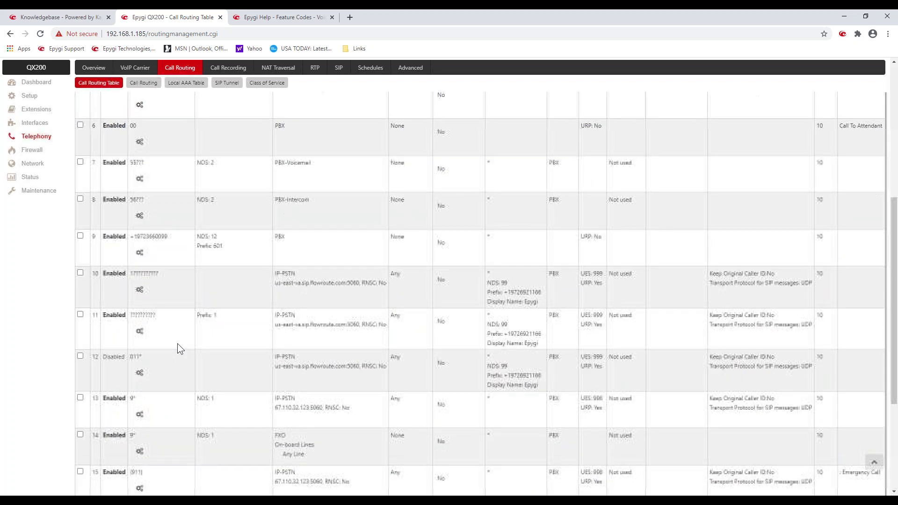
pyautogui.moveTo(167, 238); pyautogui.dragTo(134, 244)
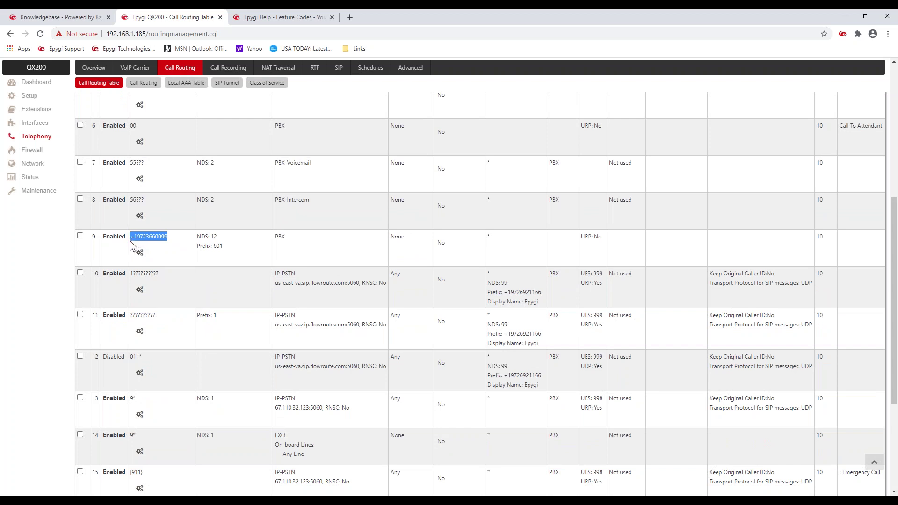
pyautogui.click(138, 242)
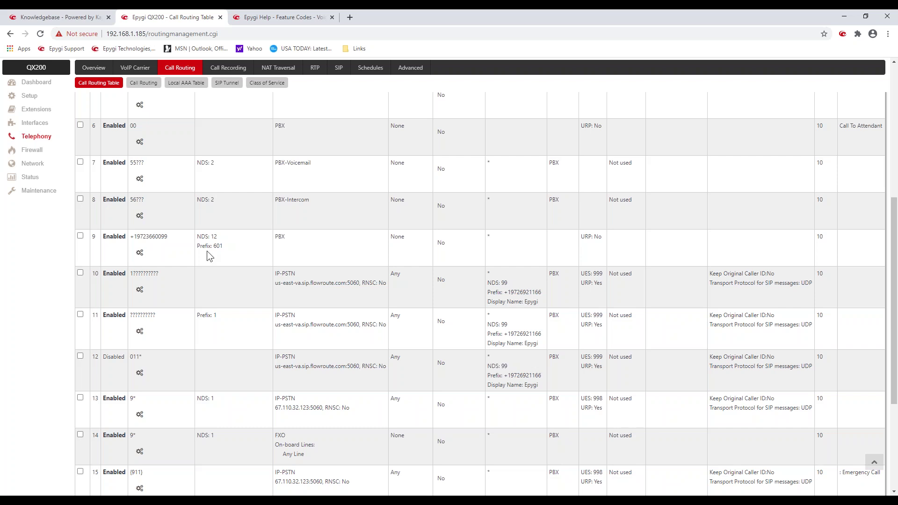
pyautogui.moveTo(202, 237); pyautogui.dragTo(220, 239)
pyautogui.click(148, 236)
pyautogui.moveTo(197, 236); pyautogui.dragTo(218, 236)
pyautogui.moveTo(278, 236); pyautogui.dragTo(292, 238)
pyautogui.moveTo(235, 249); pyautogui.dragTo(203, 249)
pyautogui.click(244, 232)
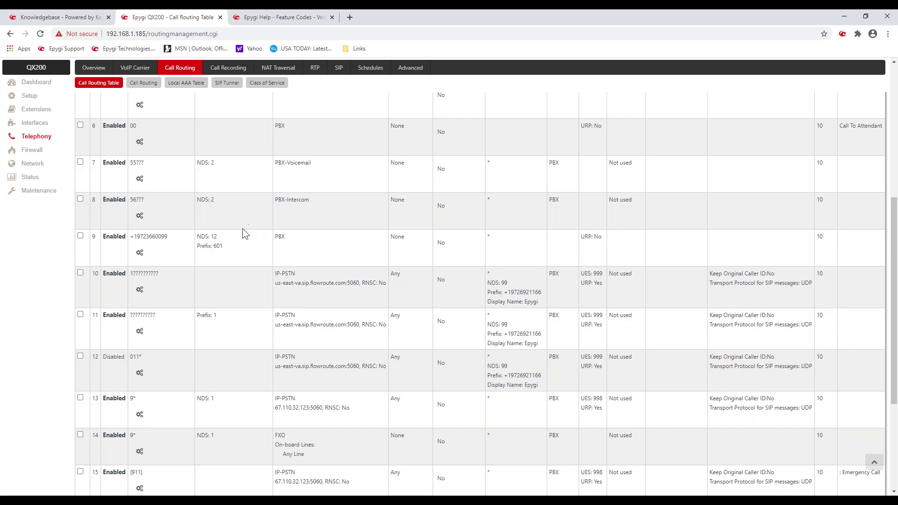
pyautogui.doubleClick(152, 275)
pyautogui.moveTo(159, 276); pyautogui.dragTo(131, 280)
pyautogui.moveTo(277, 275); pyautogui.dragTo(374, 293)
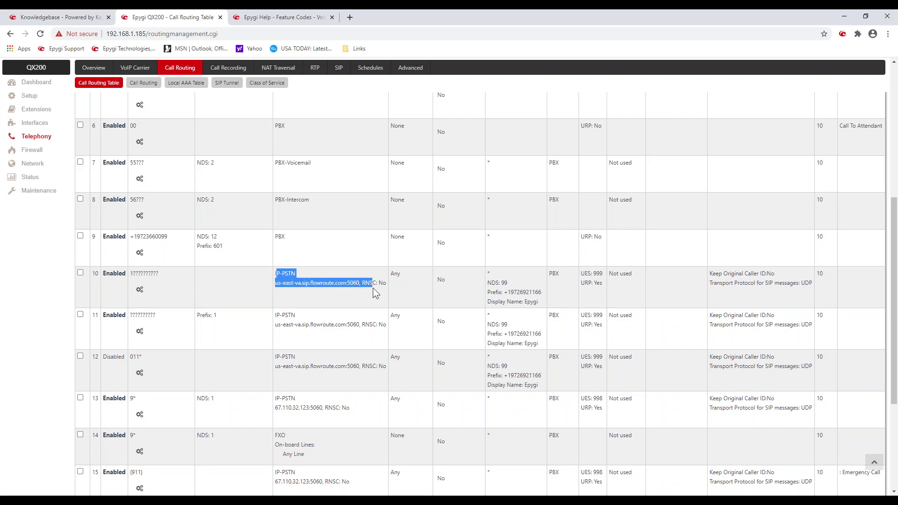
pyautogui.click(141, 317)
pyautogui.doubleClick(141, 316)
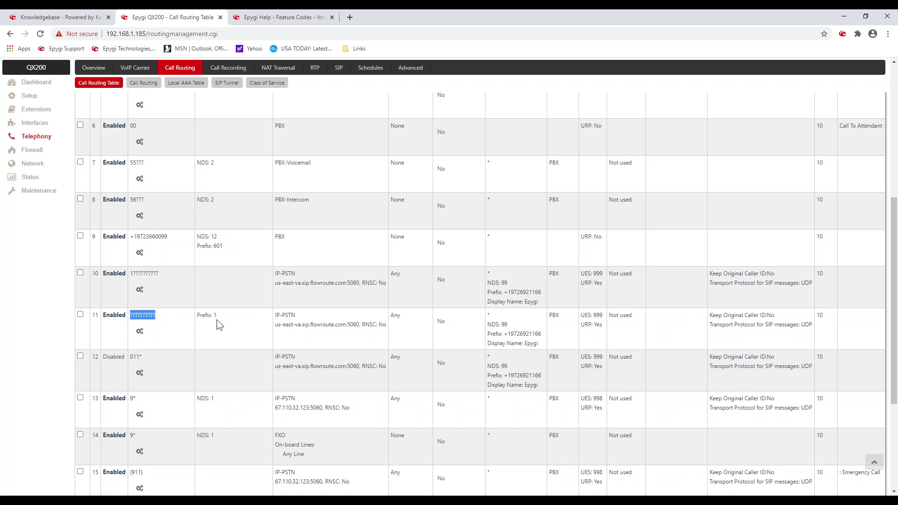
pyautogui.moveTo(218, 316); pyautogui.dragTo(198, 318)
pyautogui.moveTo(278, 315); pyautogui.dragTo(335, 324)
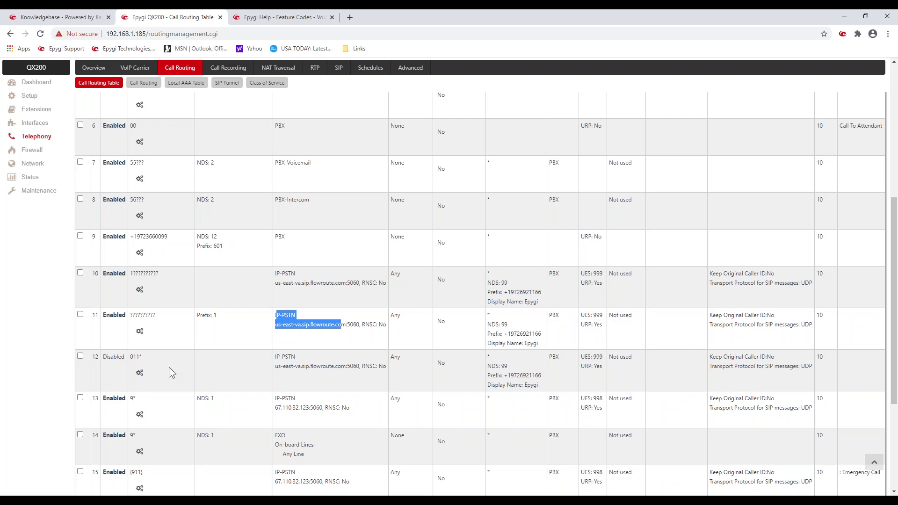
pyautogui.click(147, 358)
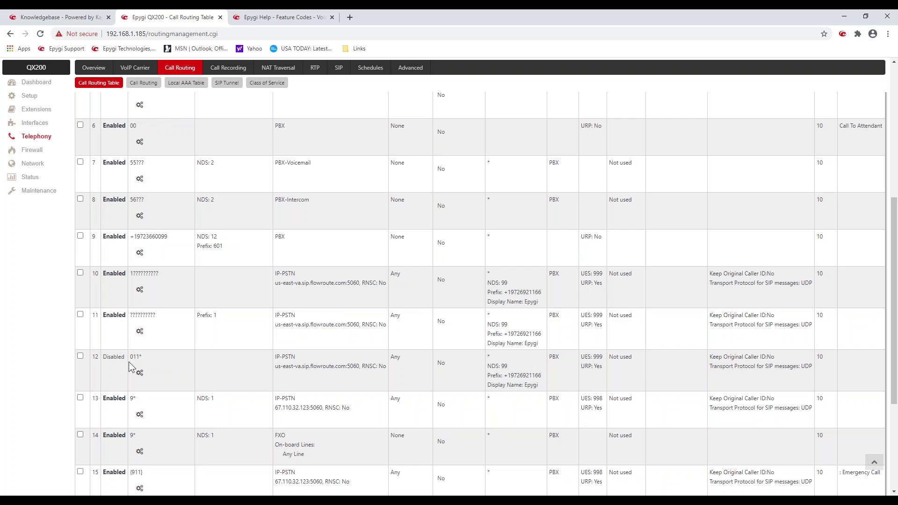
pyautogui.tripleClick(129, 362)
pyautogui.click(165, 356)
pyautogui.scroll(-2, 152, 355)
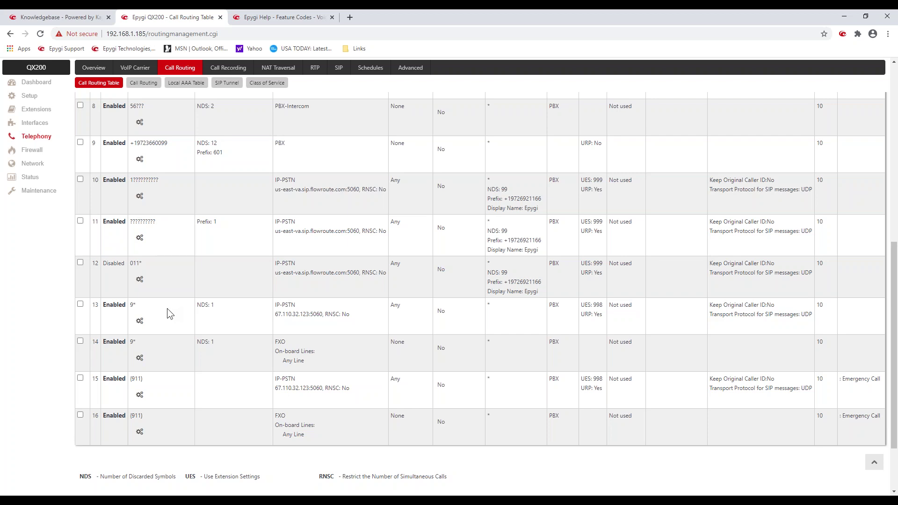
pyautogui.moveTo(130, 309); pyautogui.dragTo(143, 313)
pyautogui.click(140, 309)
pyautogui.moveTo(216, 306); pyautogui.dragTo(202, 307)
pyautogui.moveTo(277, 304); pyautogui.dragTo(353, 326)
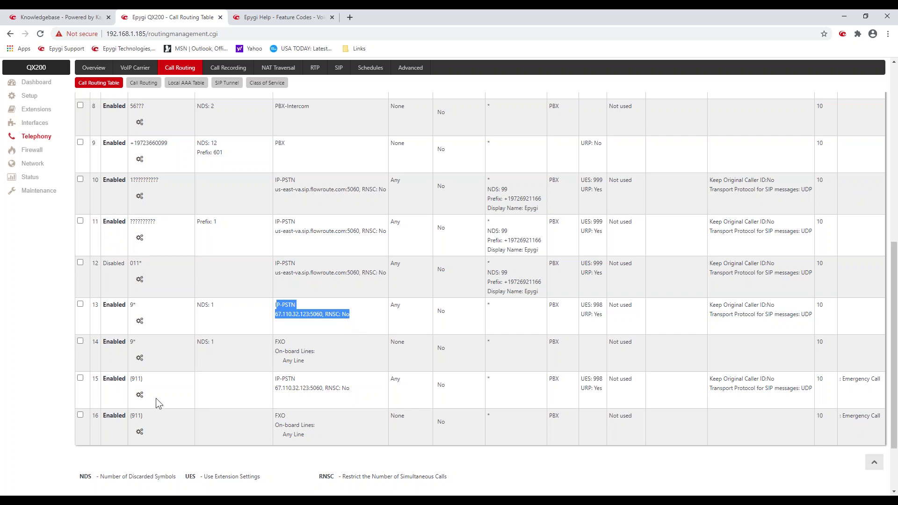
pyautogui.moveTo(405, 308)
pyautogui.mouseDown()
pyautogui.moveTo(276, 306)
pyautogui.moveTo(390, 307)
pyautogui.mouseUp()
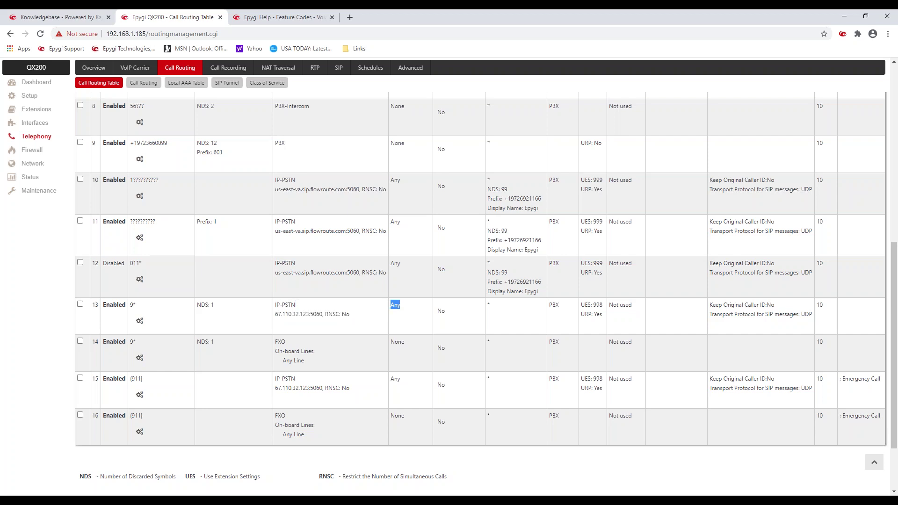
pyautogui.scroll(9, 397, 303)
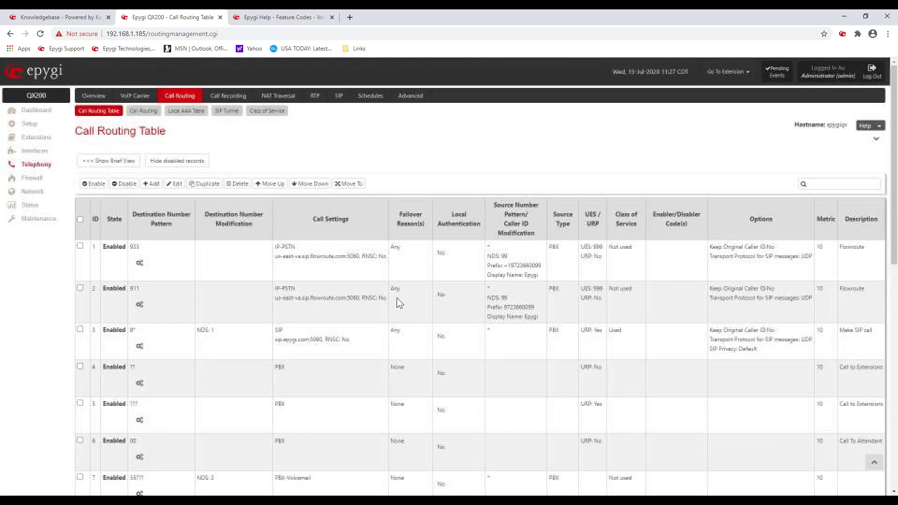
pyautogui.scroll(-10, 410, 248)
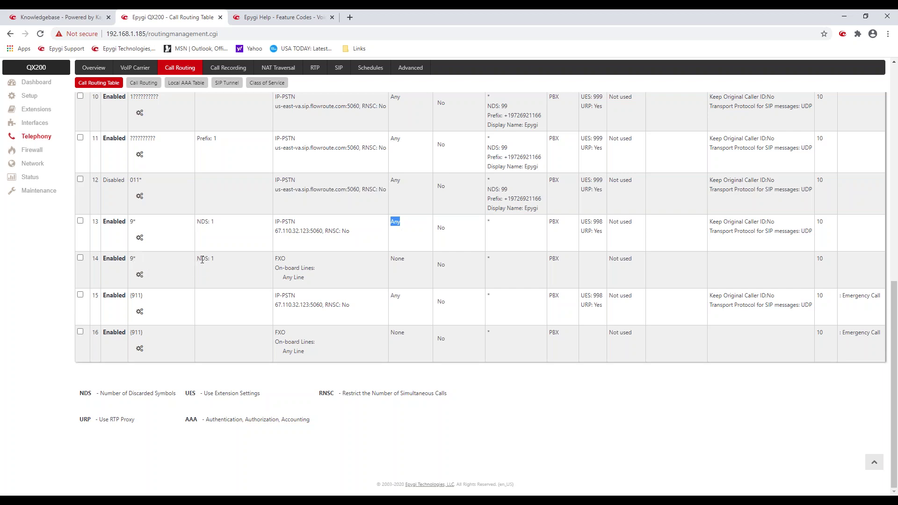
pyautogui.moveTo(275, 257); pyautogui.dragTo(320, 276)
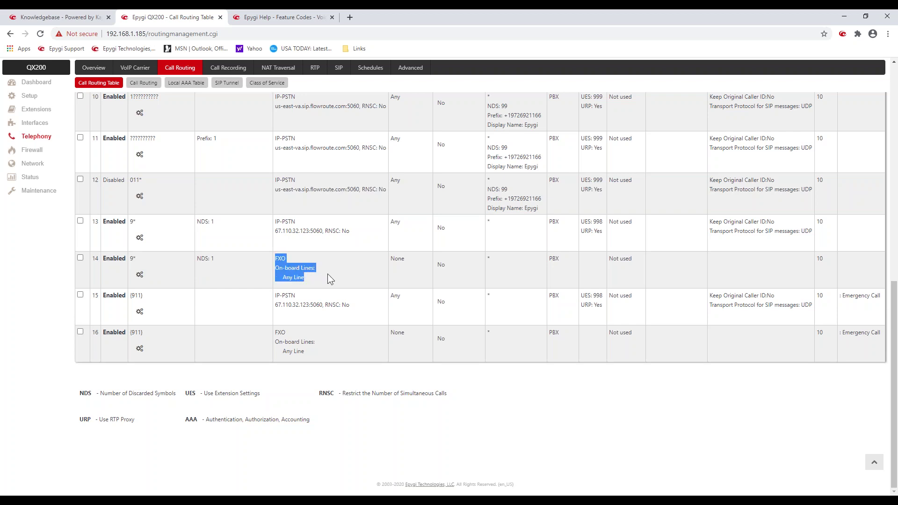
pyautogui.click(327, 274)
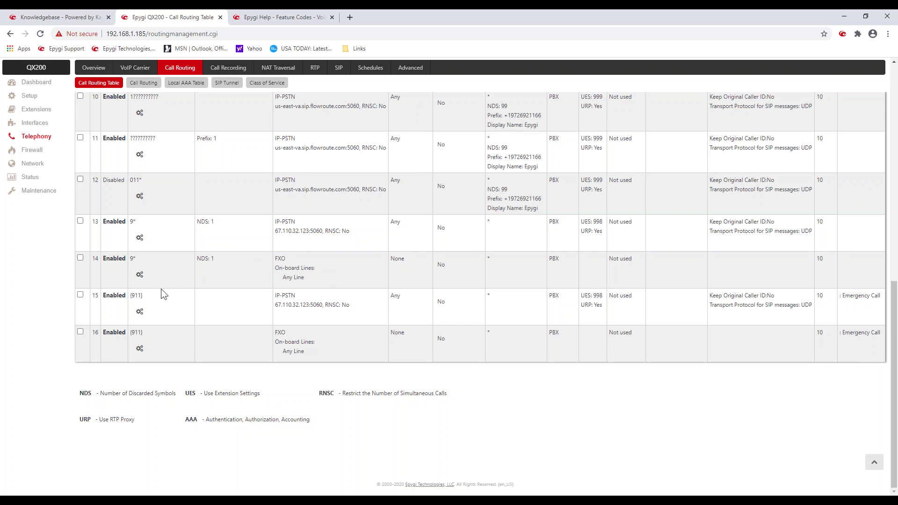
pyautogui.doubleClick(136, 296)
pyautogui.moveTo(275, 296); pyautogui.dragTo(336, 307)
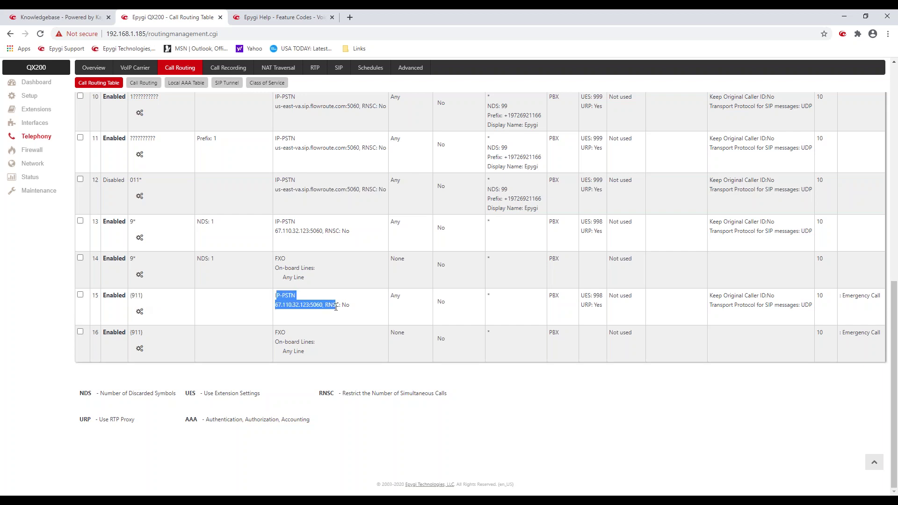
pyautogui.doubleClick(134, 333)
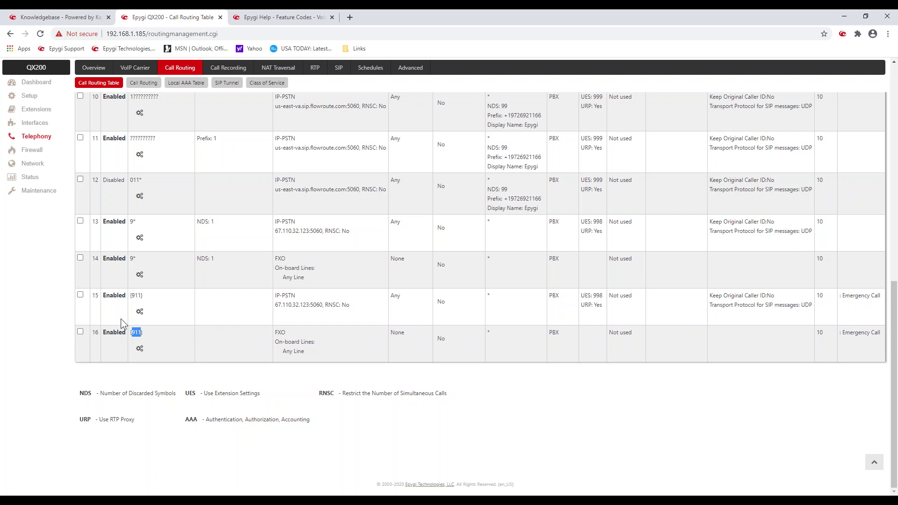
pyautogui.click(237, 309)
pyautogui.scroll(6, 240, 307)
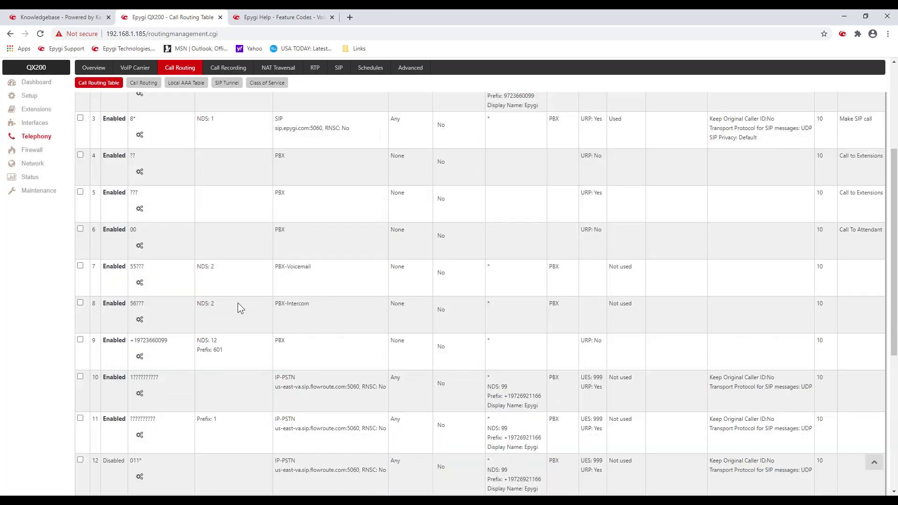
pyautogui.scroll(5, 238, 303)
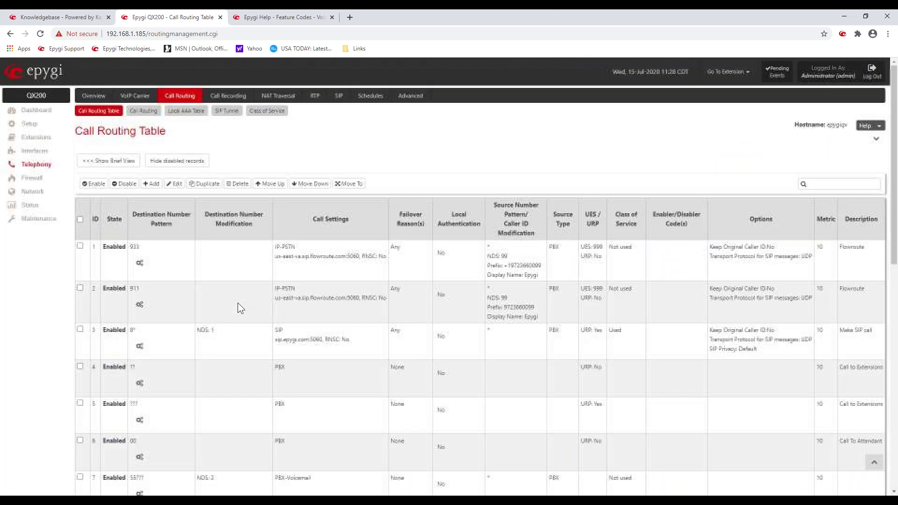
pyautogui.scroll(-3, 238, 298)
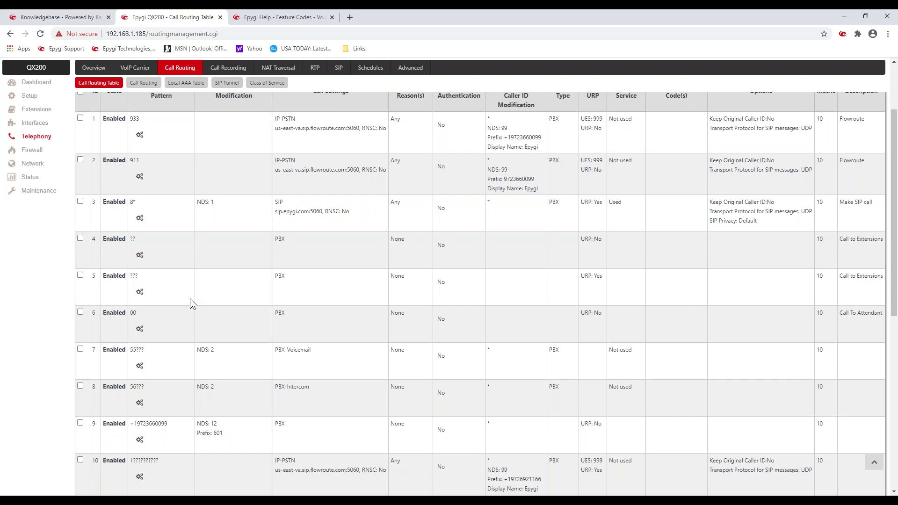
pyautogui.scroll(-4, 191, 297)
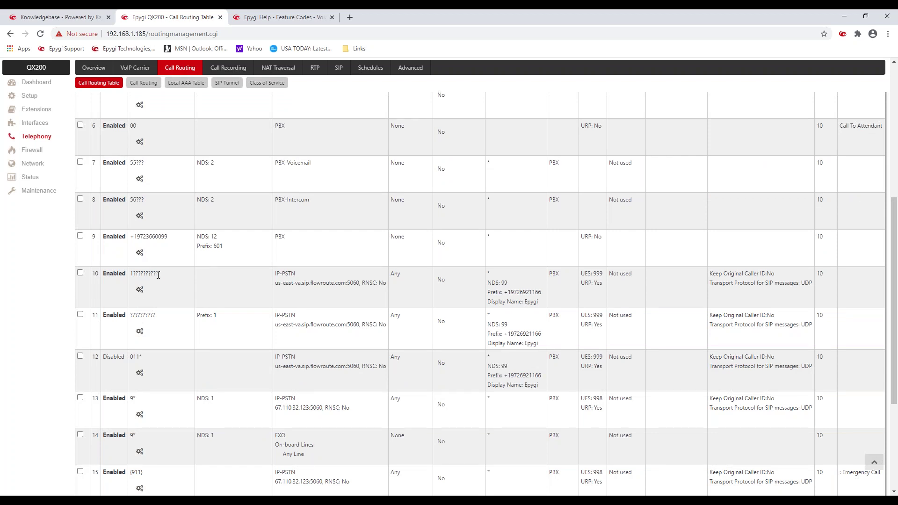
pyautogui.moveTo(158, 275); pyautogui.dragTo(124, 276)
pyautogui.click(164, 288)
pyautogui.moveTo(280, 273); pyautogui.dragTo(314, 285)
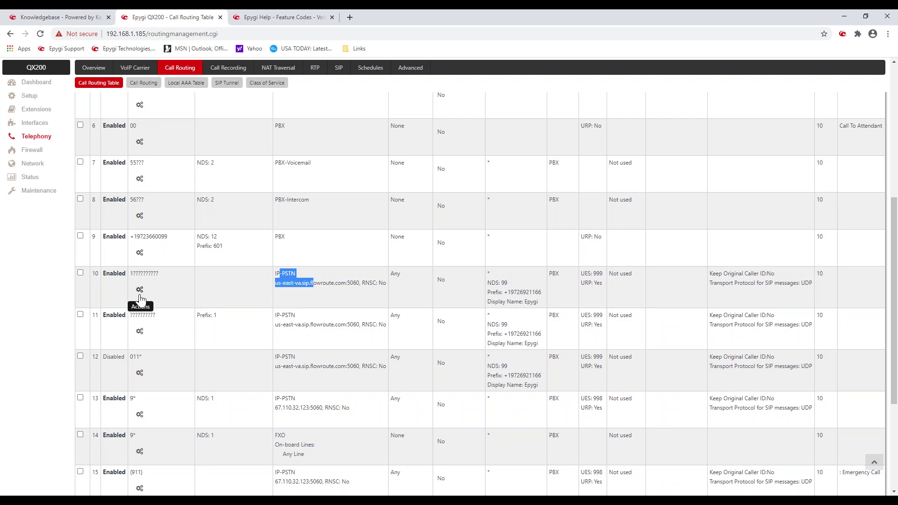
# Step: Select route 10 and open it in the Call Routing Wizard for editing
pyautogui.click(139, 290)
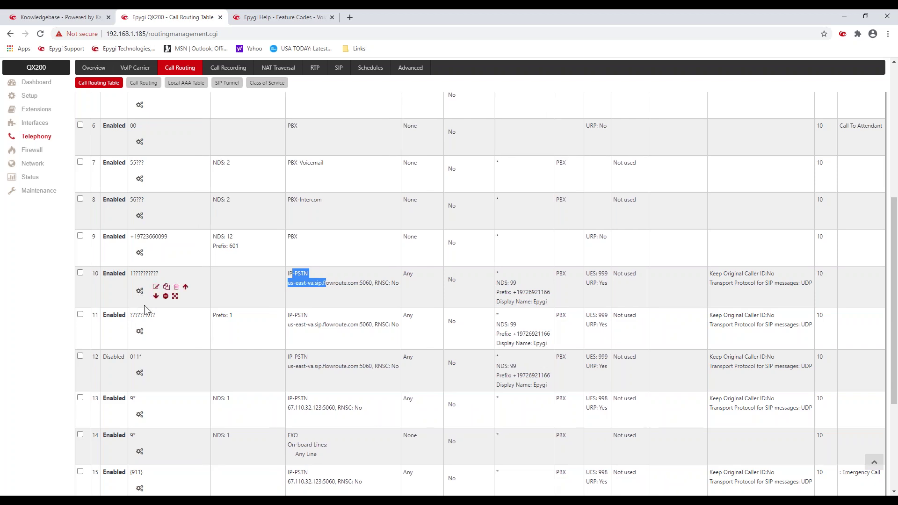
pyautogui.click(81, 273)
pyautogui.click(80, 273)
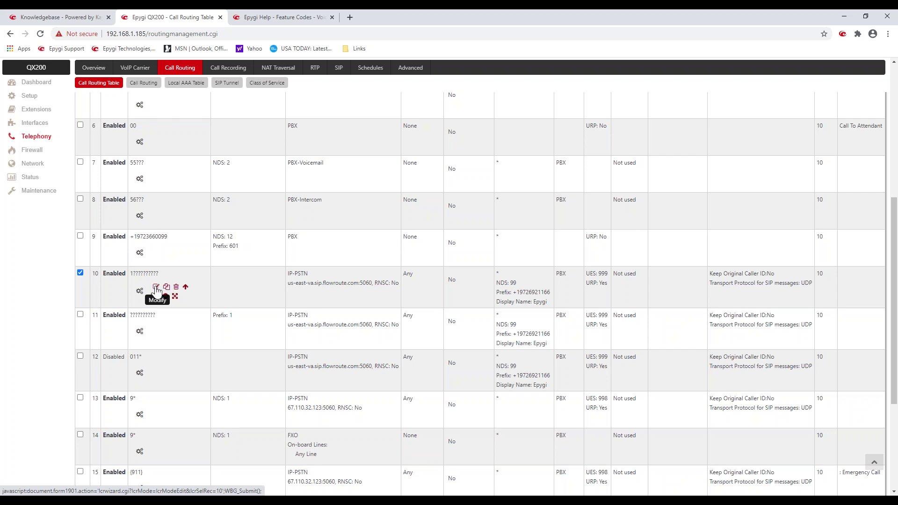
pyautogui.click(156, 288)
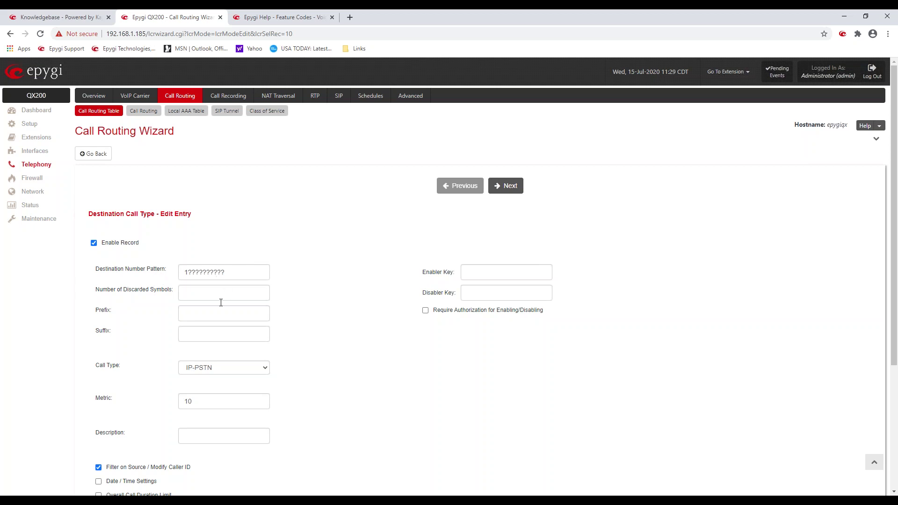
# Step: Keep route 10's destination call type as IP-PSTN and continue to call settings
pyautogui.click(264, 367)
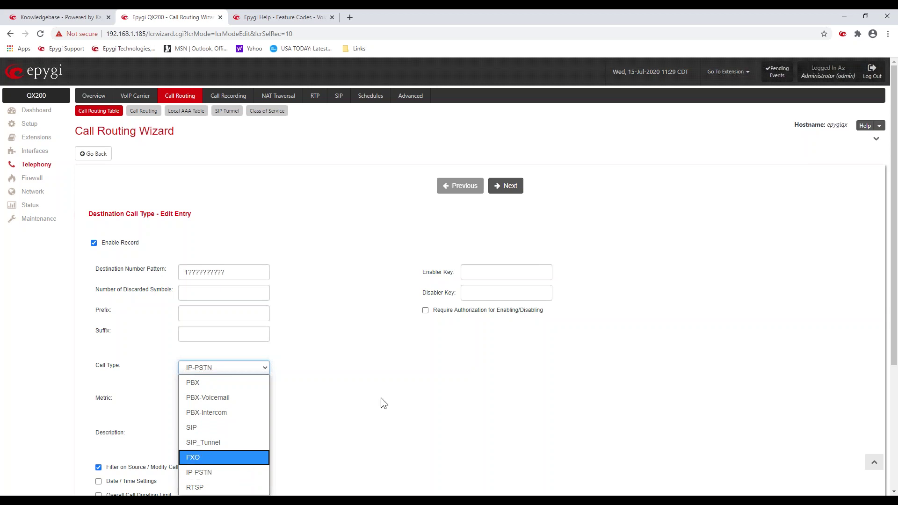
pyautogui.scroll(-3, 380, 397)
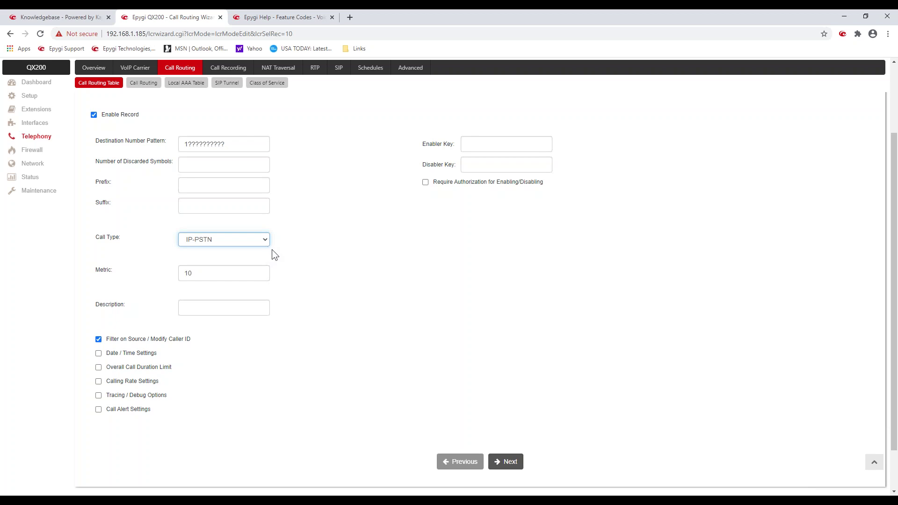
pyautogui.click(348, 234)
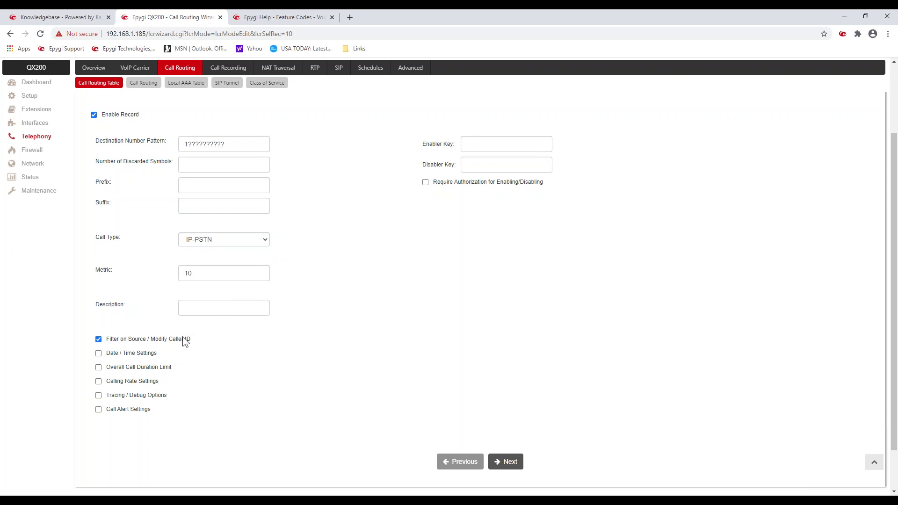
pyautogui.moveTo(194, 344); pyautogui.dragTo(106, 344)
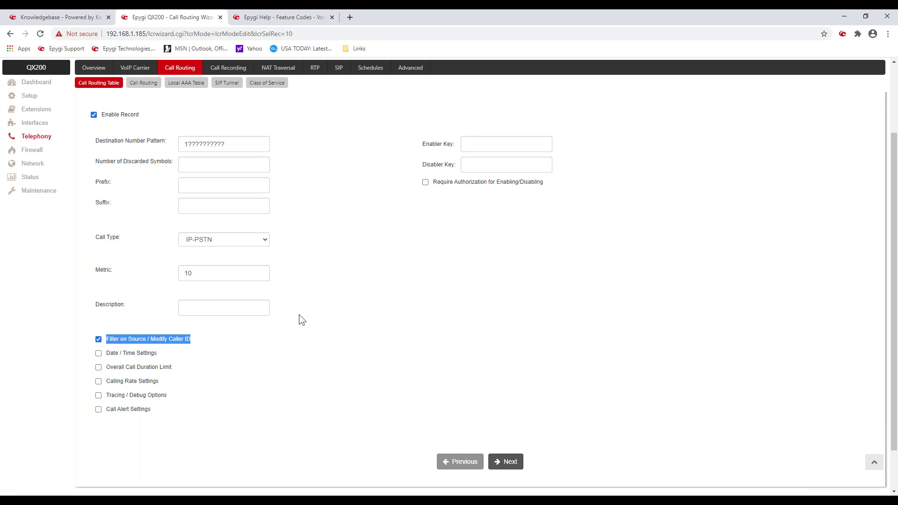
pyautogui.click(377, 272)
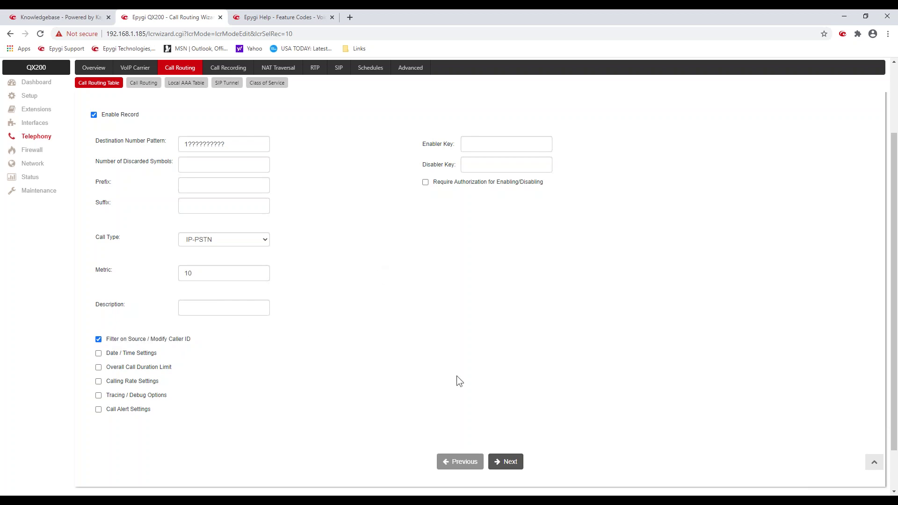
pyautogui.click(509, 460)
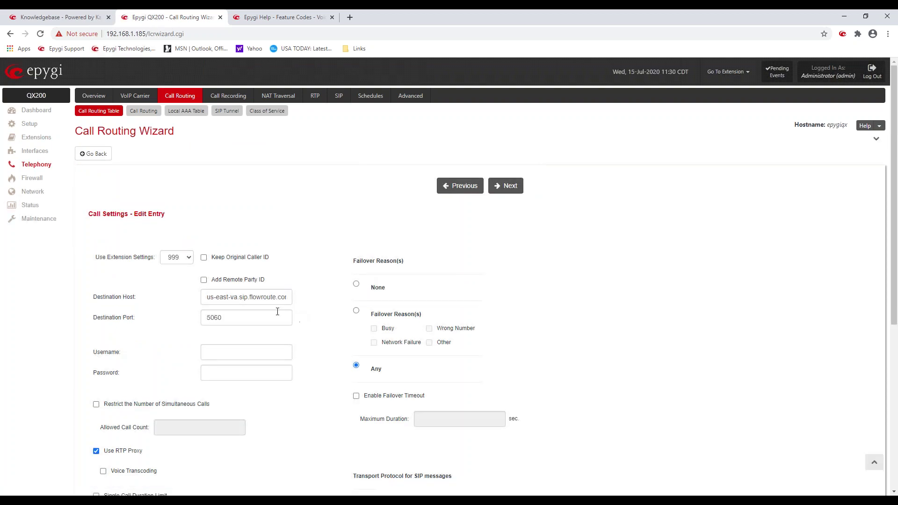
# Step: Leave host us-east-va.sip.flowroute.com, port 5060 and Username unchanged, then advance the wizard
pyautogui.moveTo(212, 299); pyautogui.dragTo(290, 303)
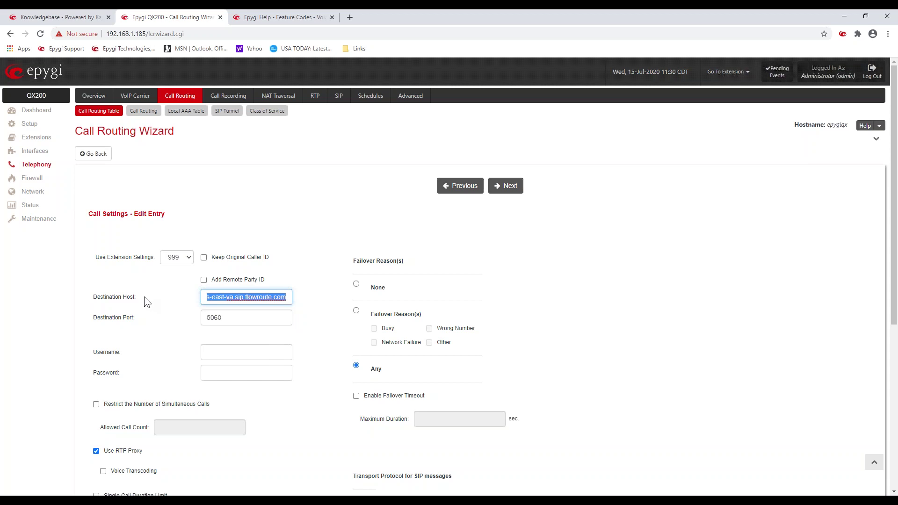
pyautogui.click(224, 296)
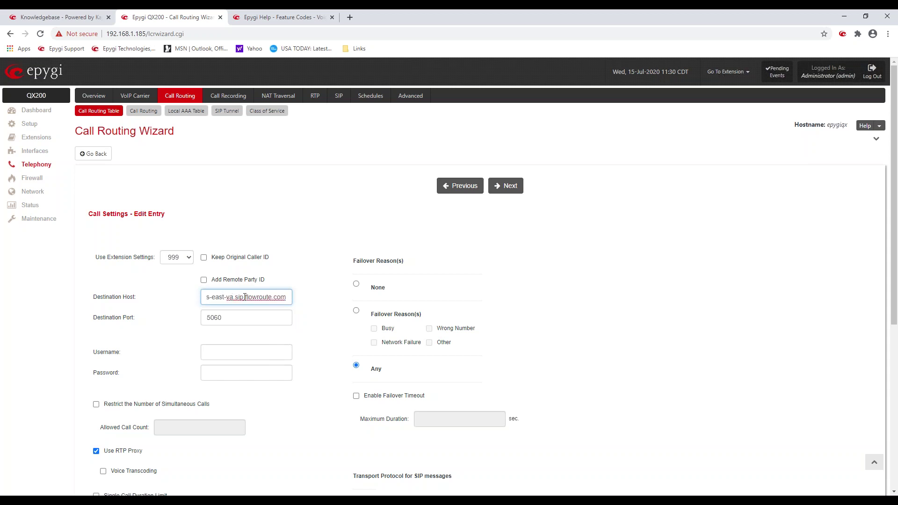
pyautogui.click(233, 315)
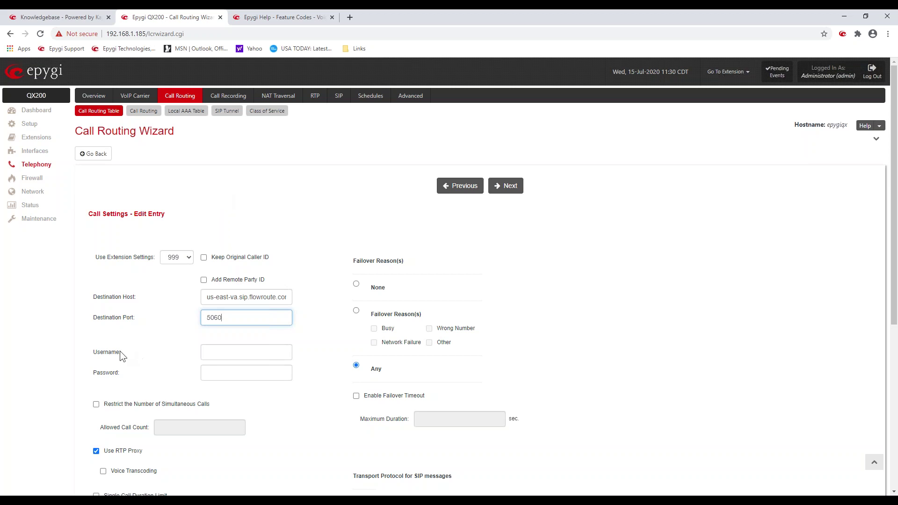
pyautogui.click(218, 348)
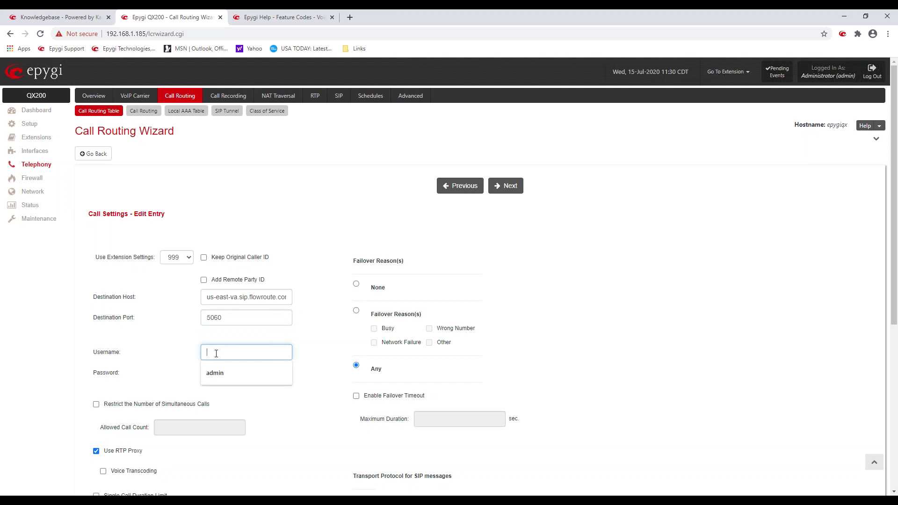
pyautogui.click(161, 361)
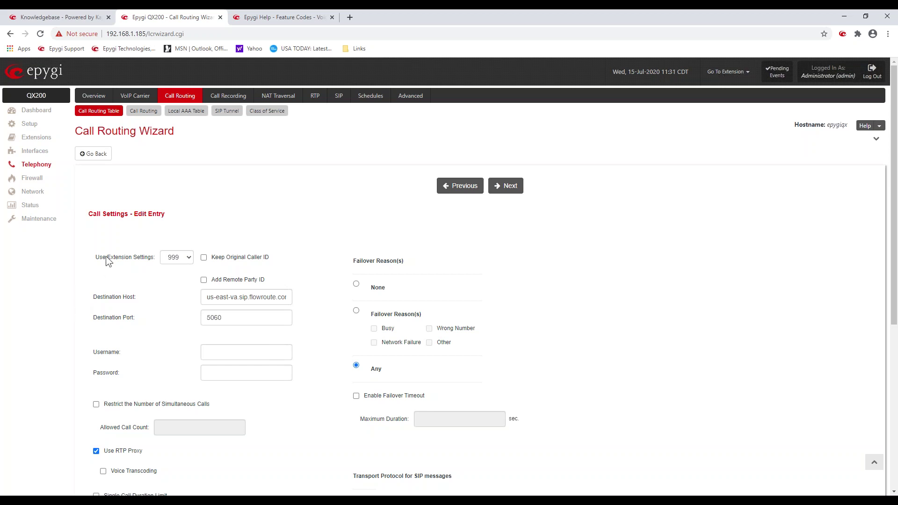
pyautogui.moveTo(95, 259); pyautogui.dragTo(111, 259)
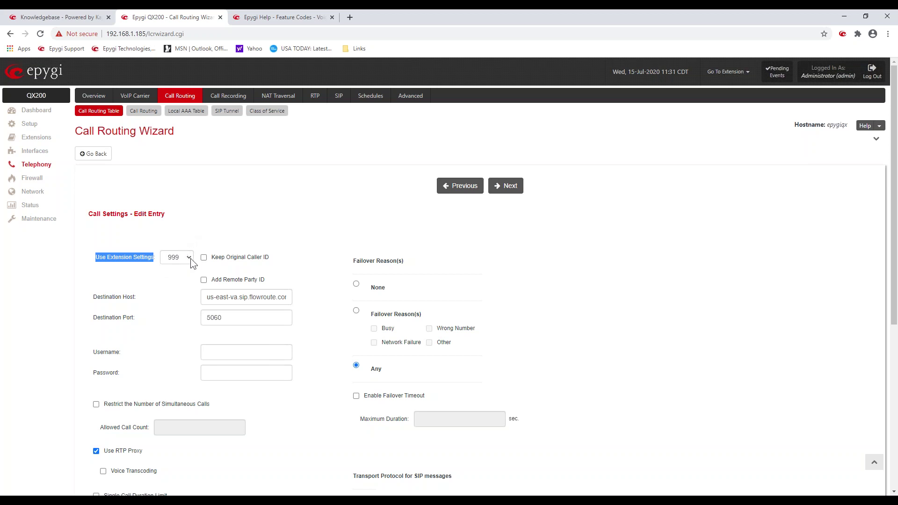
pyautogui.click(233, 223)
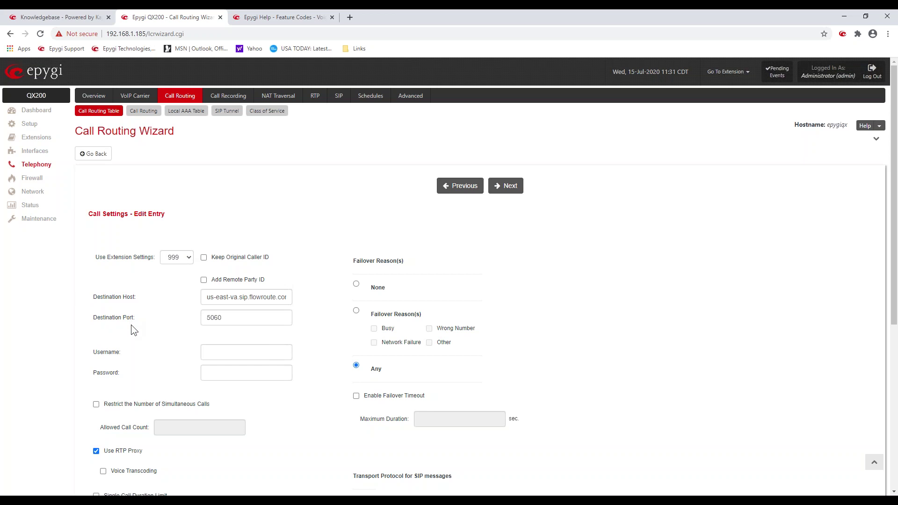
pyautogui.scroll(-3, 131, 325)
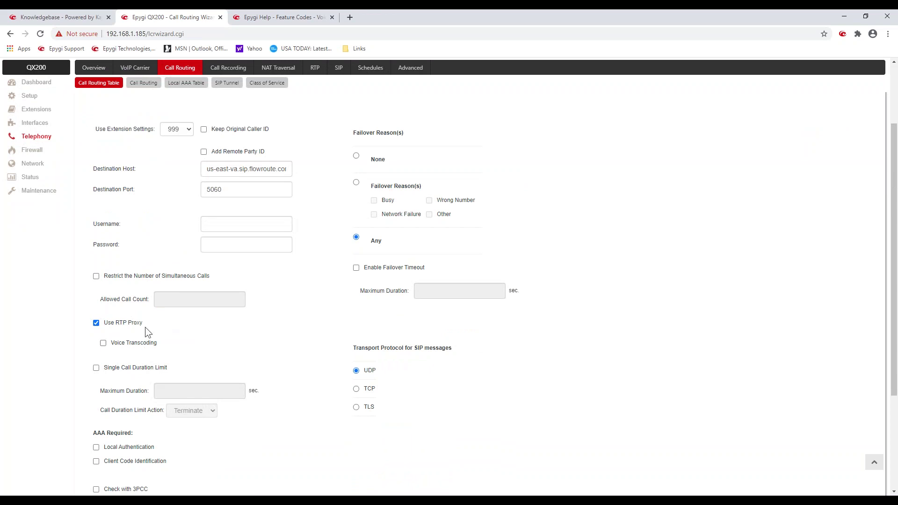
pyautogui.scroll(-3, 153, 330)
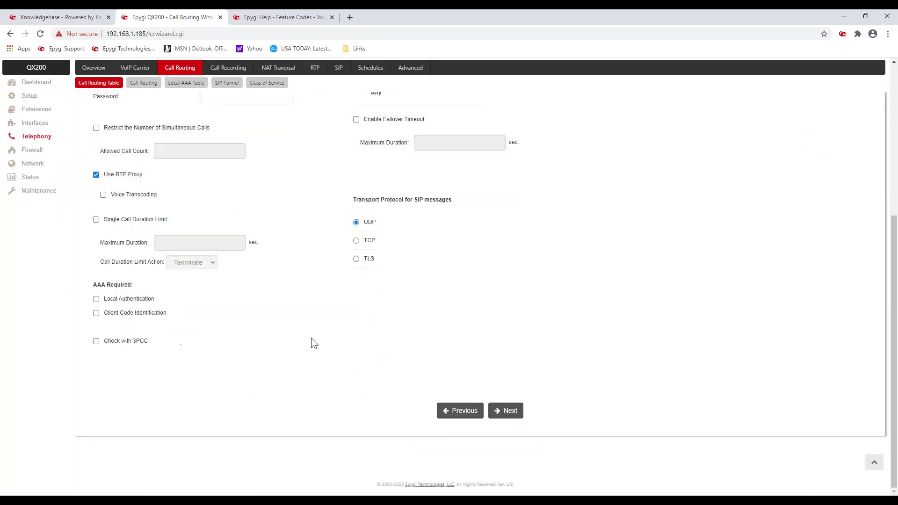
pyautogui.click(504, 414)
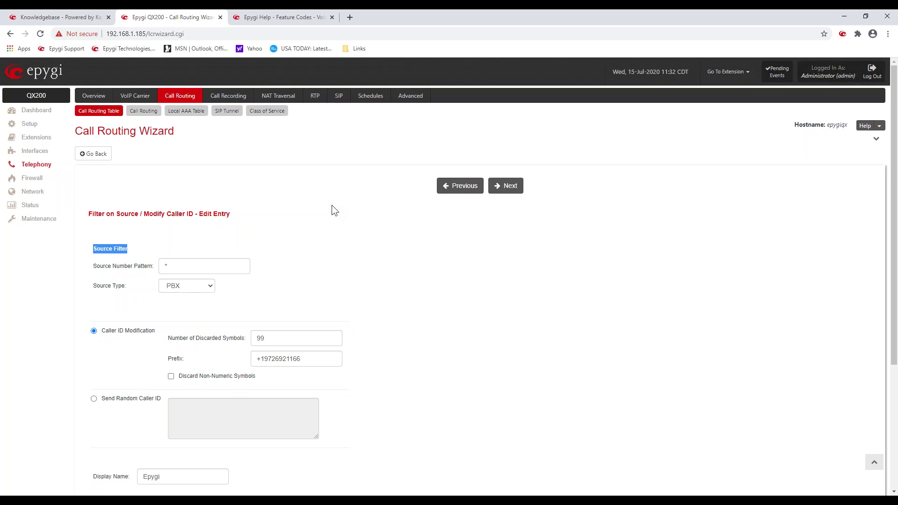
# Step: Set the Source Number Pattern back to * after trying example patterns
pyautogui.click(98, 291)
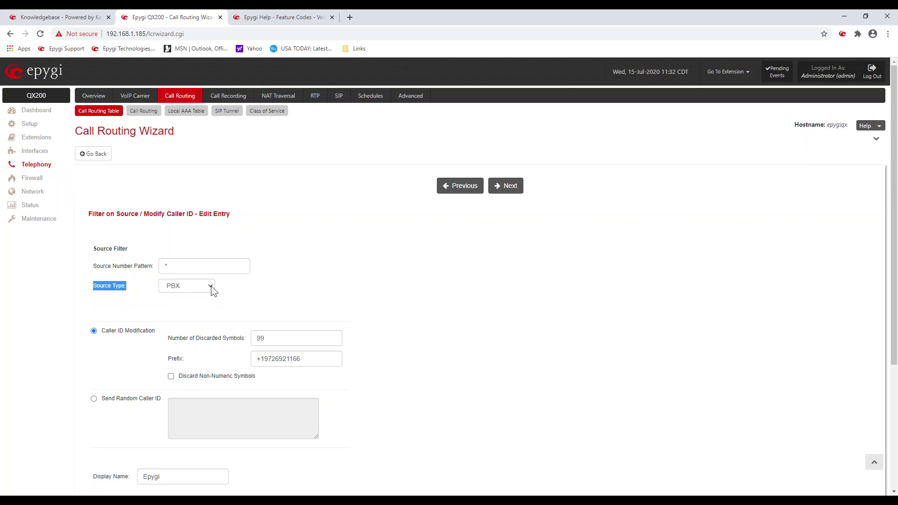
pyautogui.click(175, 266)
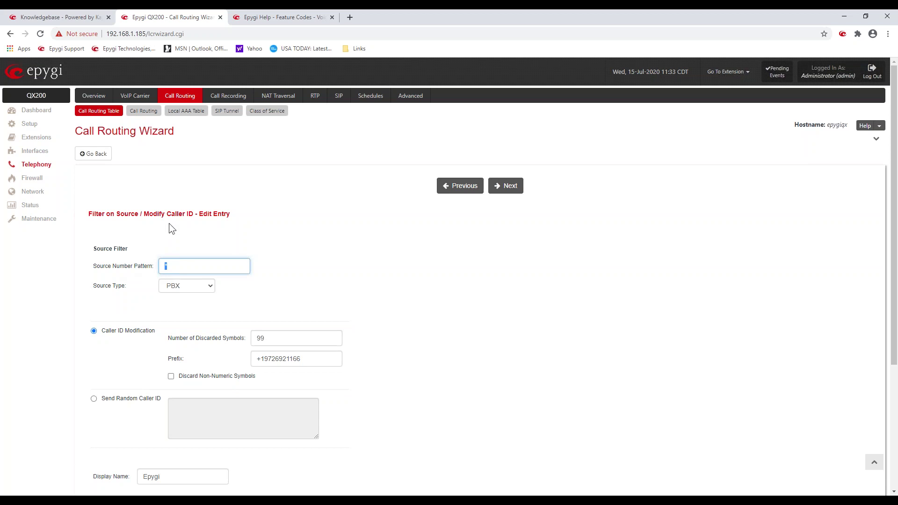
pyautogui.write('100-103')
pyautogui.press('BackSpace')
pyautogui.press('BackSpace')
pyautogui.press('BackSpace')
pyautogui.press('BackSpace')
pyautogui.press('BackSpace')
pyautogui.press('BackSpace')
pyautogui.write('1??')
pyautogui.press('BackSpace')
pyautogui.press('BackSpace')
pyautogui.press('BackSpace')
pyautogui.write('*')
pyautogui.moveTo(277, 332); pyautogui.dragTo(257, 340)
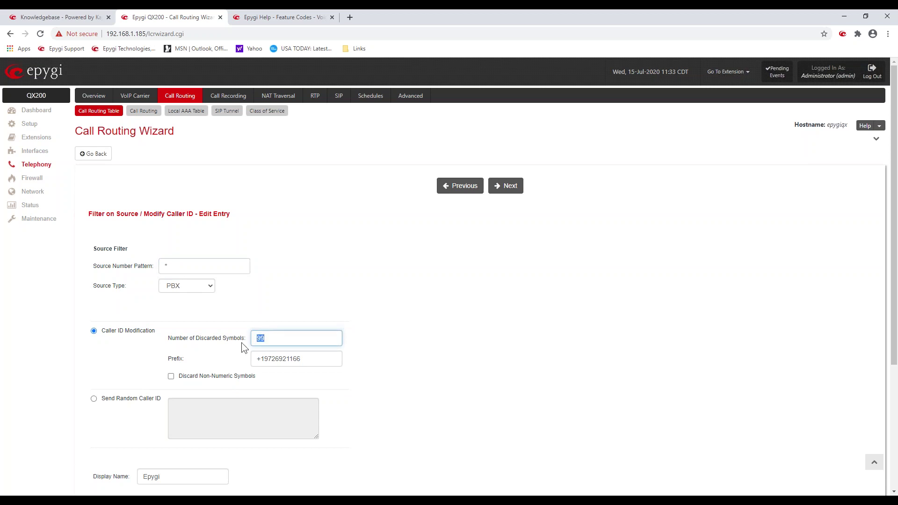
pyautogui.click(300, 293)
pyautogui.doubleClick(278, 338)
pyautogui.press('Tab')
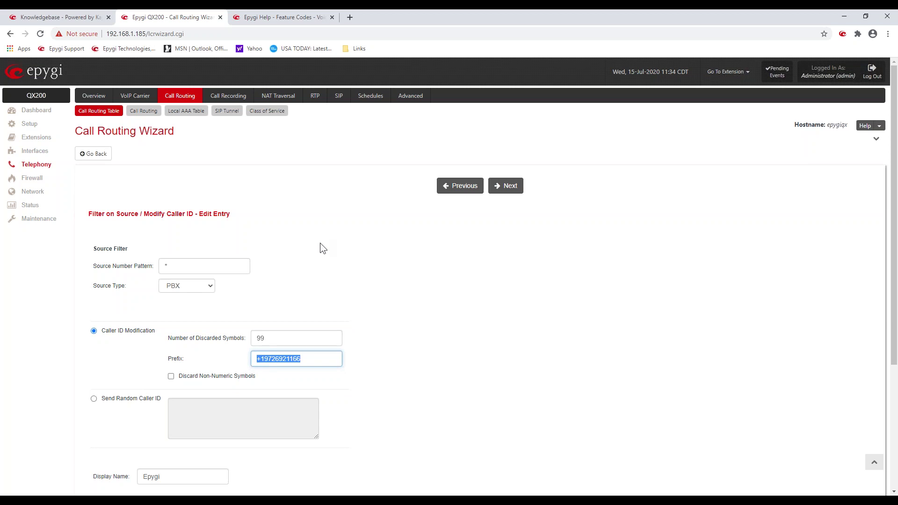
pyautogui.click(322, 245)
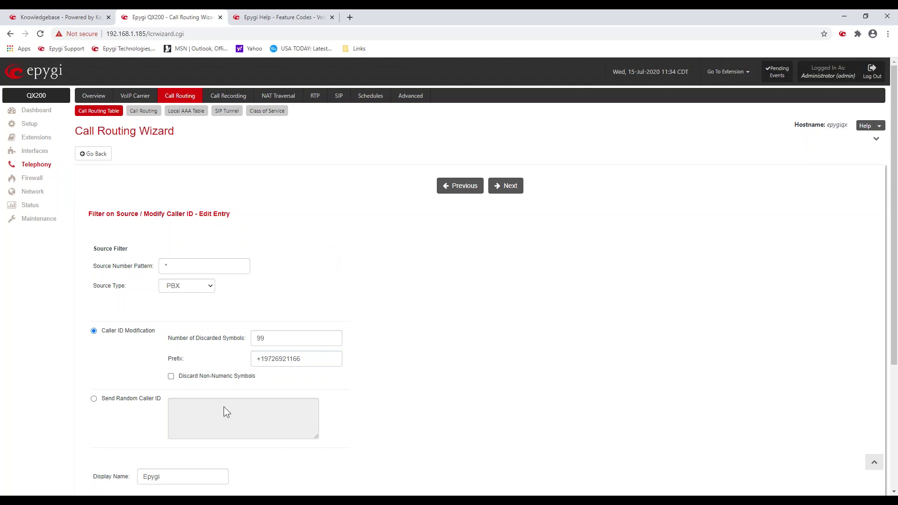
pyautogui.scroll(-3, 206, 409)
pyautogui.click(159, 348)
pyautogui.moveTo(159, 348); pyautogui.dragTo(130, 349)
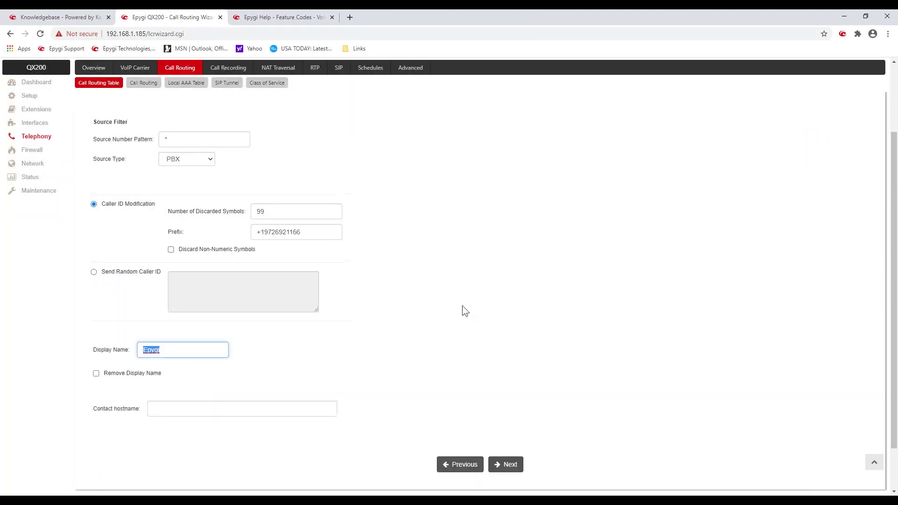
pyautogui.scroll(3, 465, 311)
pyautogui.click(508, 185)
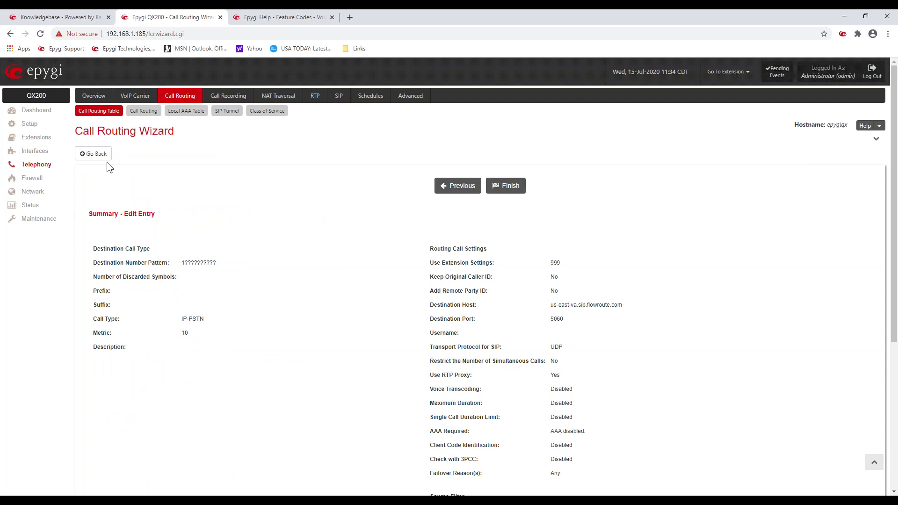
pyautogui.click(97, 154)
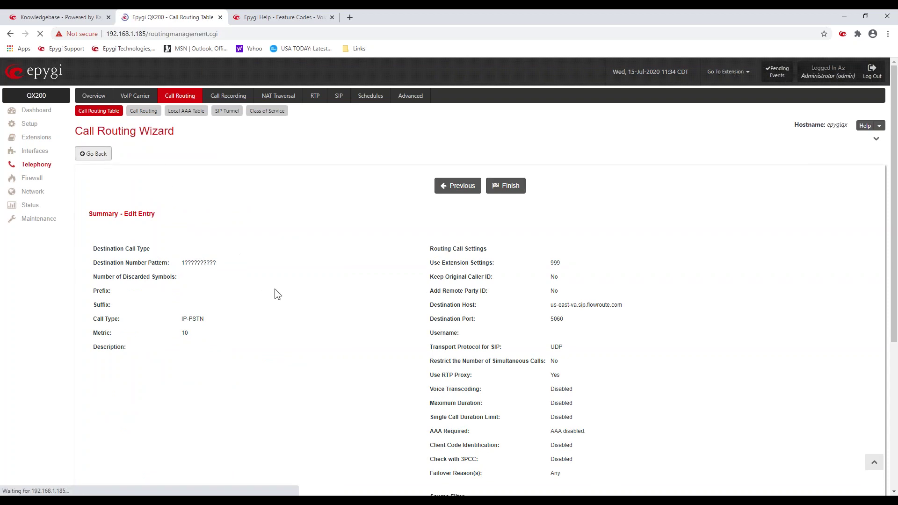
pyautogui.scroll(-6, 327, 273)
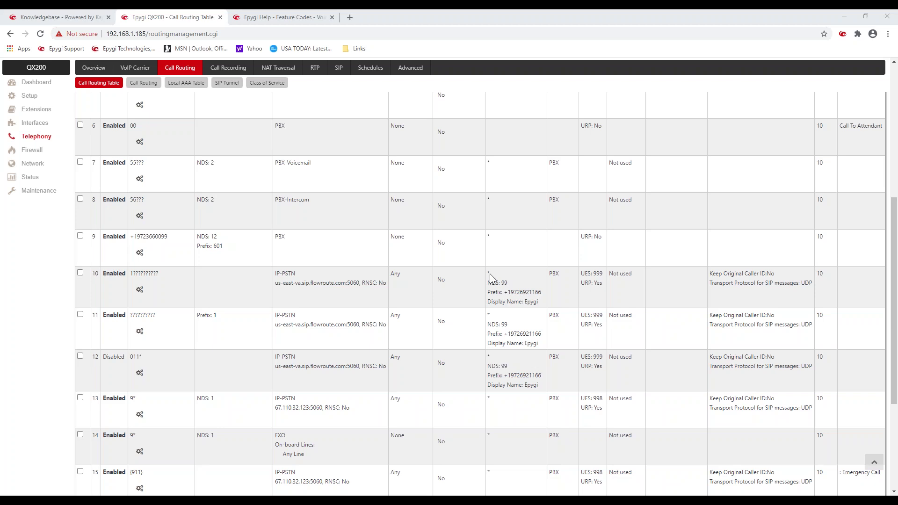
pyautogui.doubleClick(504, 283)
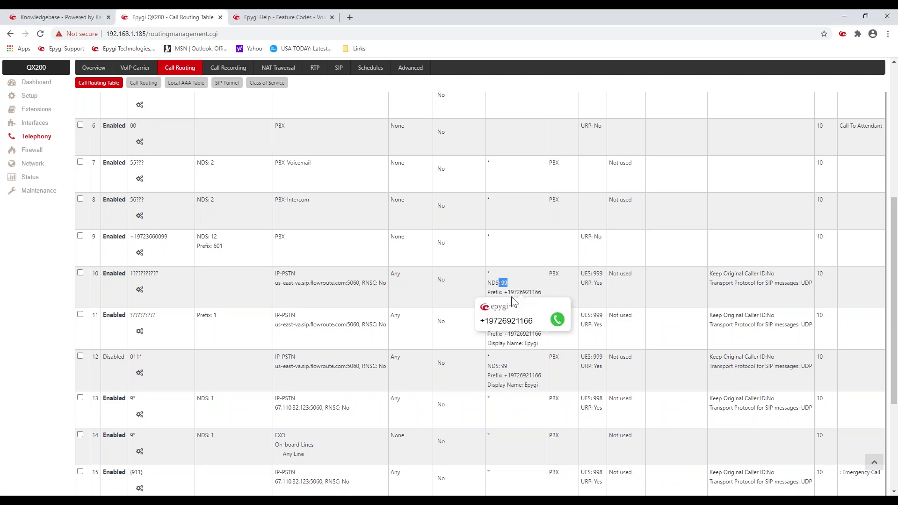
pyautogui.click(559, 279)
pyautogui.moveTo(561, 277); pyautogui.dragTo(549, 273)
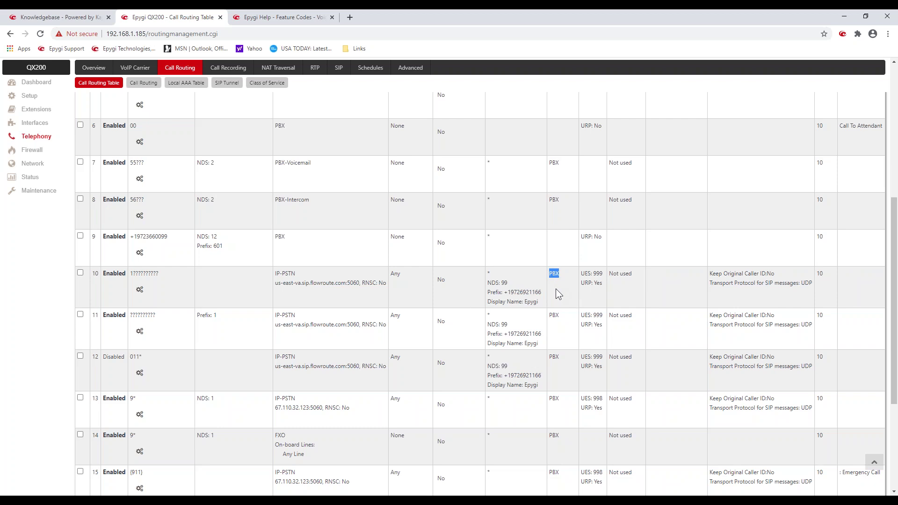
pyautogui.moveTo(497, 272); pyautogui.dragTo(486, 273)
pyautogui.moveTo(147, 275)
pyautogui.mouseDown()
pyautogui.moveTo(160, 275)
pyautogui.moveTo(131, 276)
pyautogui.mouseUp()
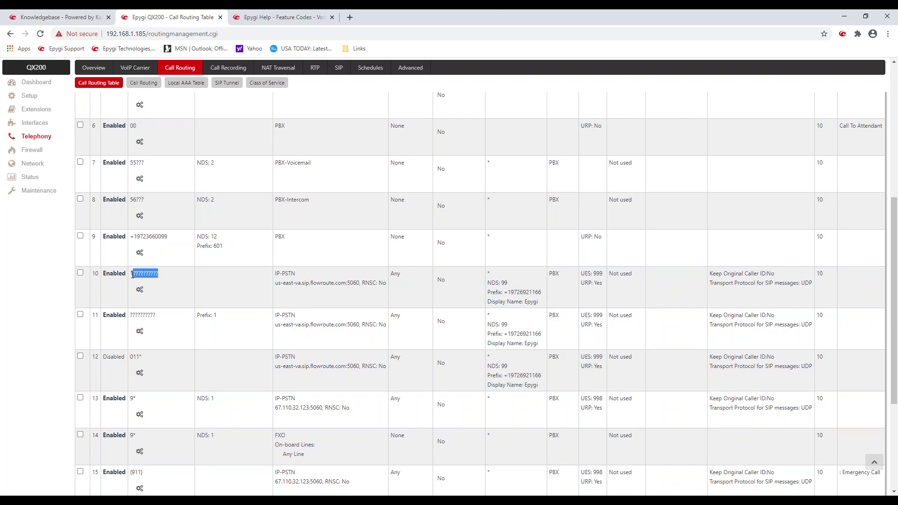
pyautogui.click(229, 275)
pyautogui.moveTo(167, 238); pyautogui.dragTo(130, 238)
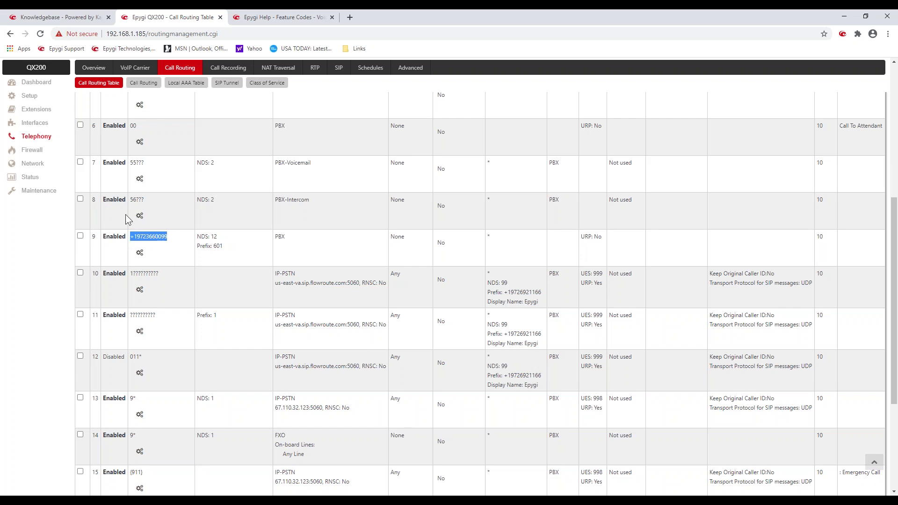
pyautogui.click(194, 258)
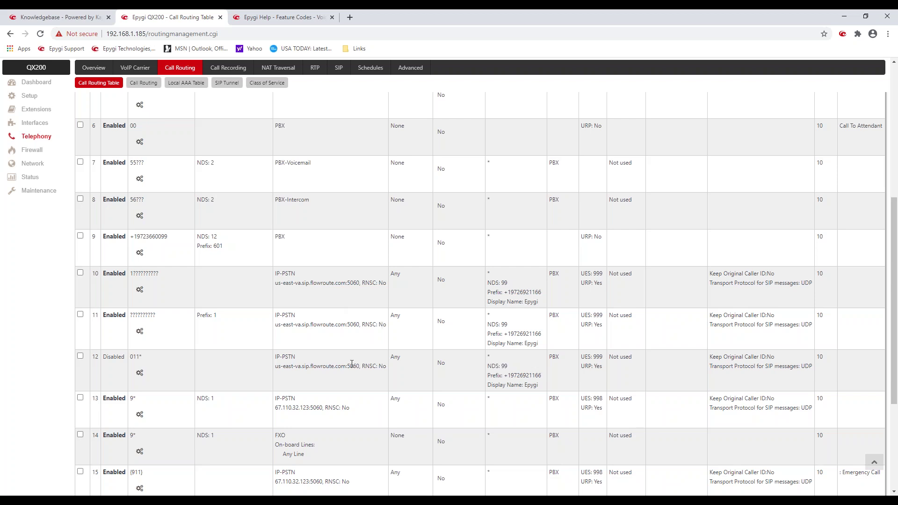
# Step: Inspect route 9's destination pattern, NDS 12 and prefix 601 in the routing table
pyautogui.scroll(-4, 348, 375)
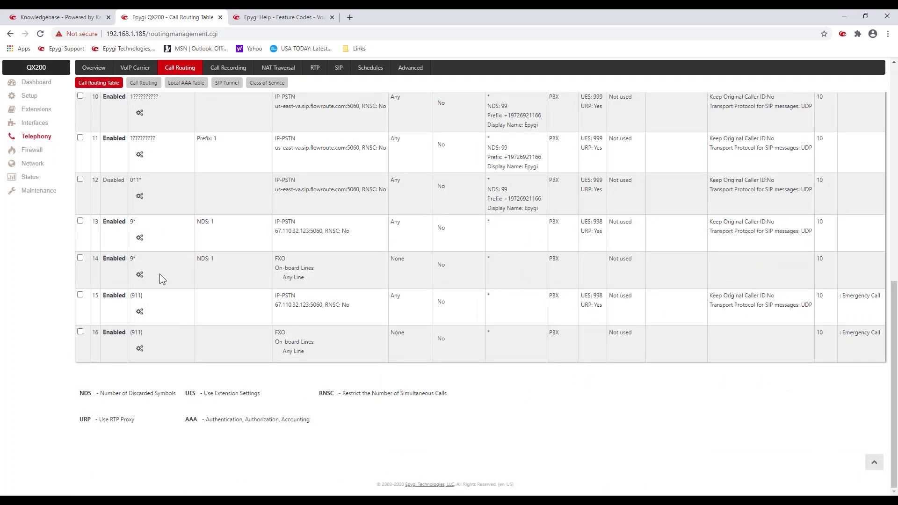
pyautogui.scroll(4, 153, 262)
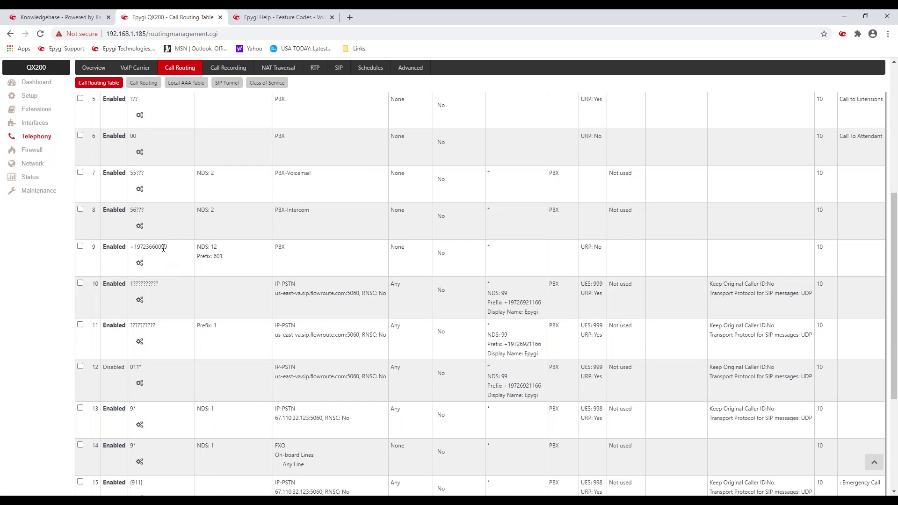
pyautogui.tripleClick(164, 248)
pyautogui.click(206, 245)
pyautogui.doubleClick(223, 255)
pyautogui.click(81, 247)
pyautogui.scroll(4, 108, 262)
pyautogui.scroll(3, 140, 262)
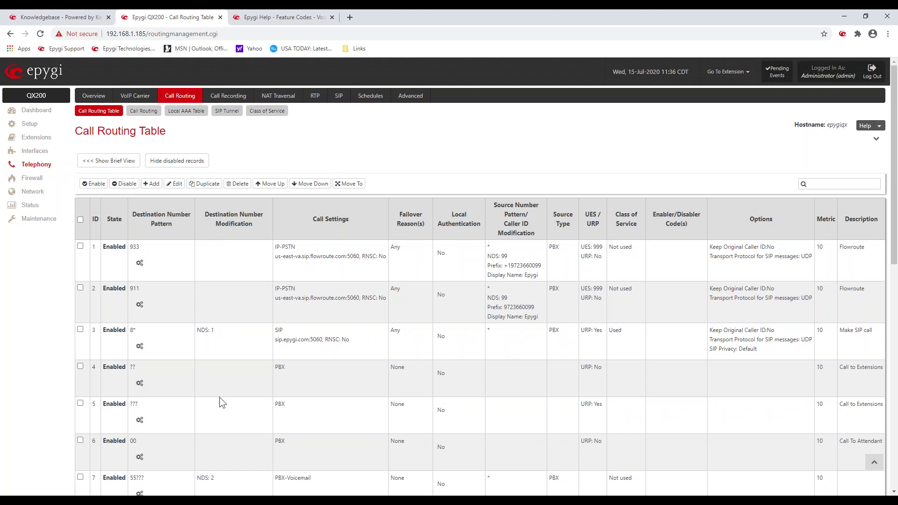
pyautogui.scroll(-5, 219, 397)
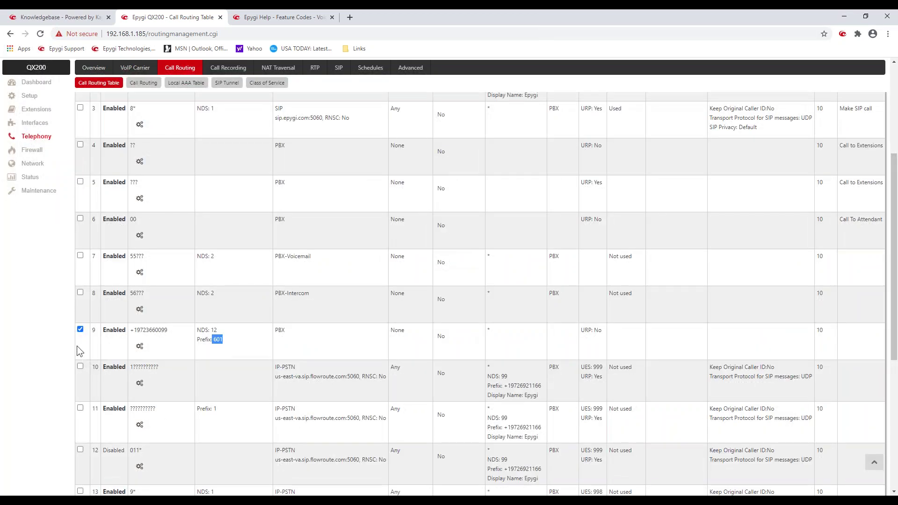
pyautogui.click(79, 329)
pyautogui.click(228, 345)
pyautogui.tripleClick(228, 345)
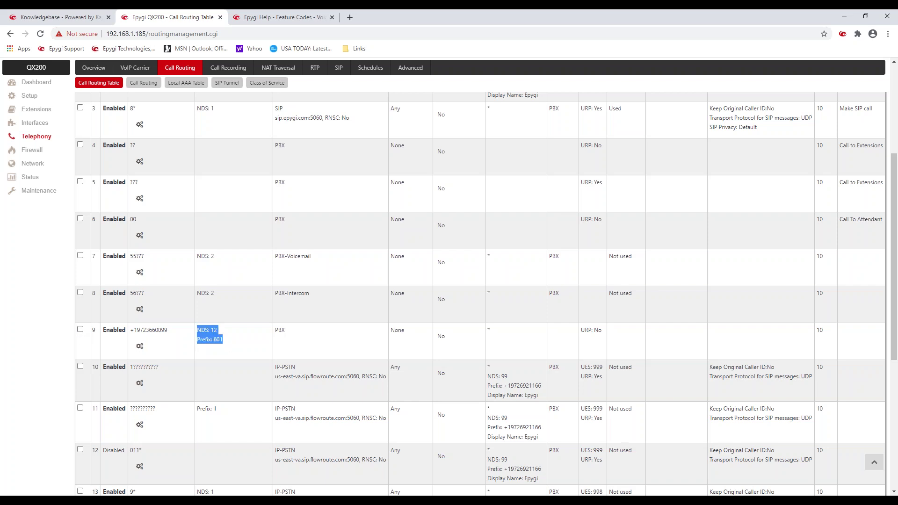
pyautogui.click(241, 333)
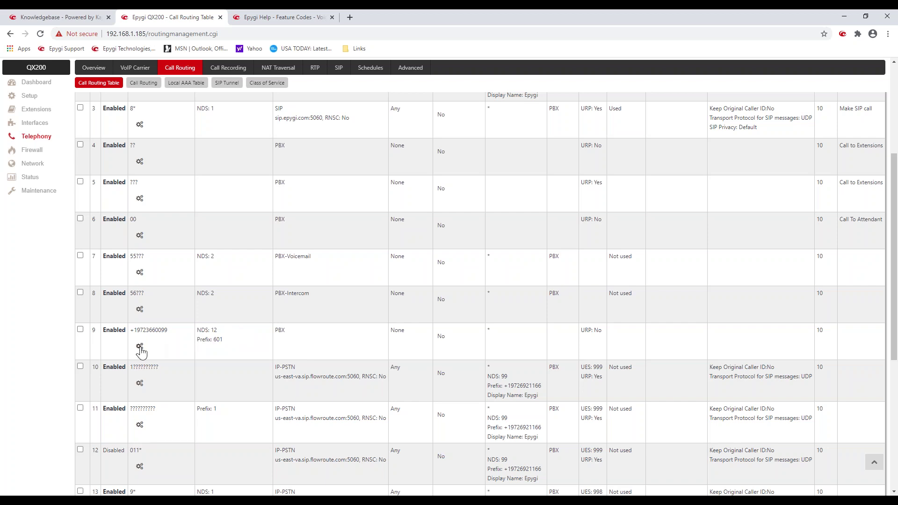
# Step: Open route 9 in the edit wizard and enable Date / Time Settings
pyautogui.click(140, 351)
pyautogui.click(156, 343)
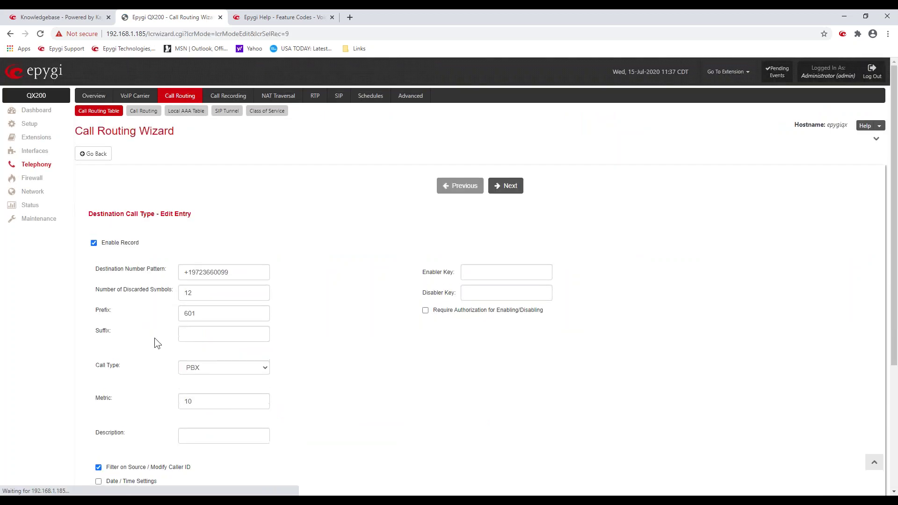
pyautogui.scroll(-3, 155, 340)
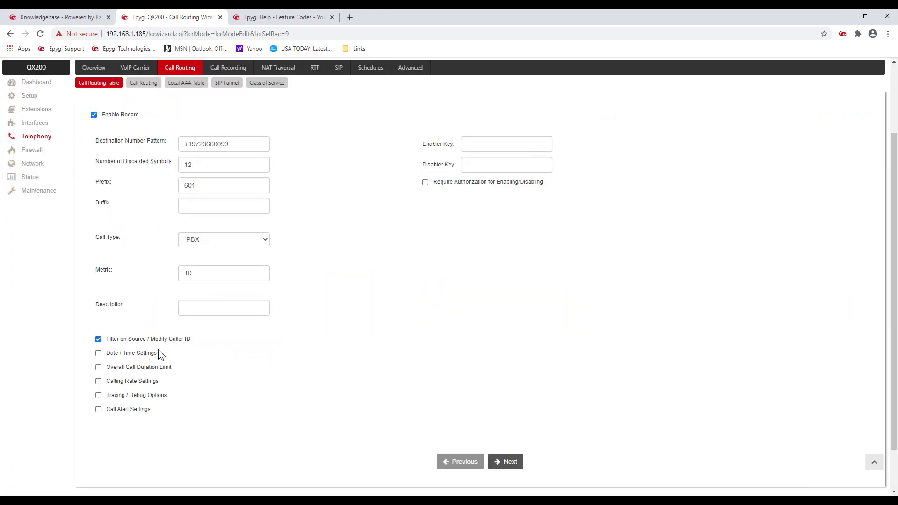
pyautogui.click(99, 354)
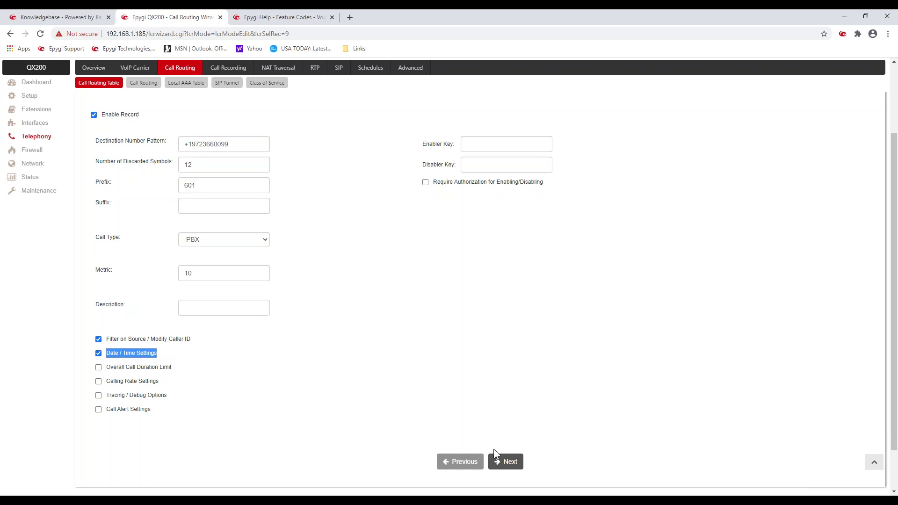
pyautogui.click(508, 465)
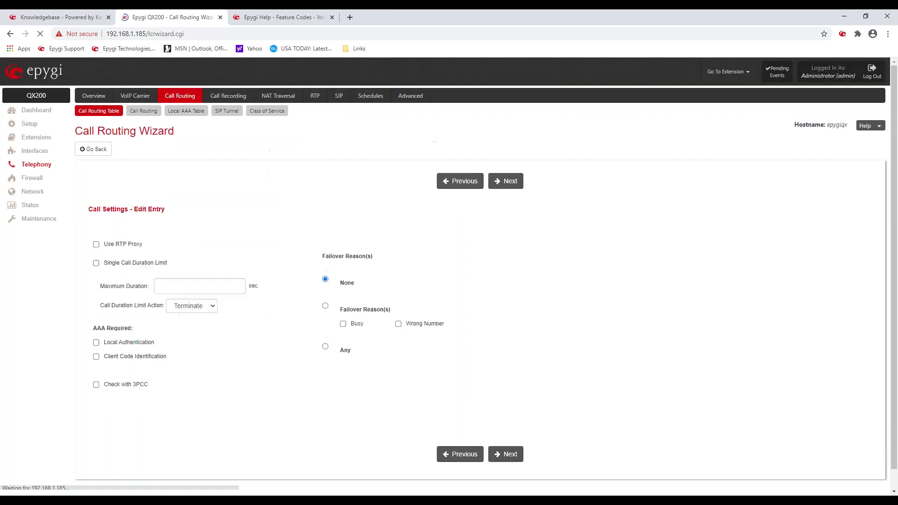
# Step: Try weekly availability for route 9, excluding Sunday and Saturday
pyautogui.click(498, 183)
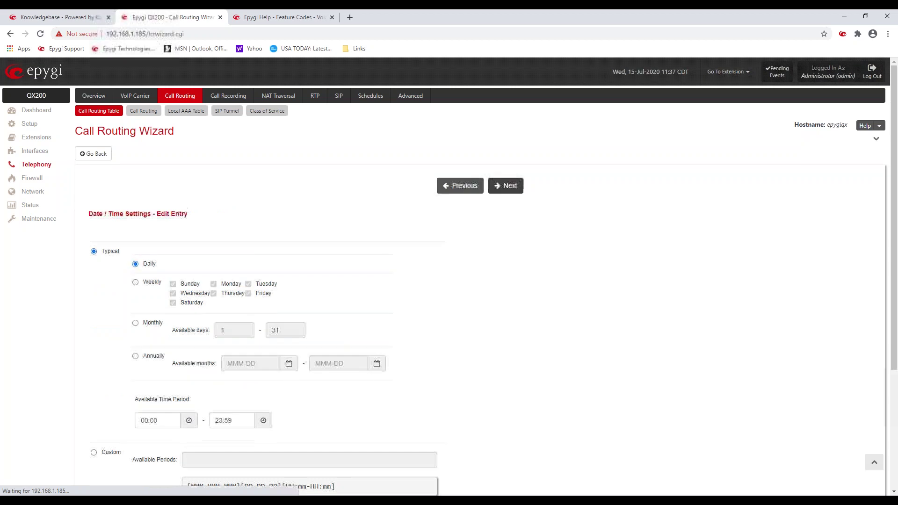
pyautogui.scroll(-3, 528, 262)
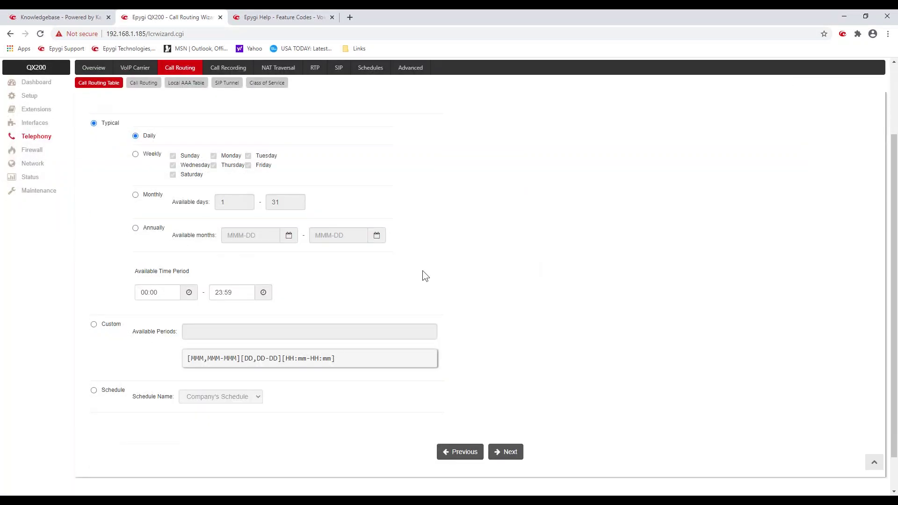
pyautogui.click(136, 154)
pyautogui.click(173, 156)
pyautogui.click(173, 175)
# Step: Limit route 9 to Company's Schedule instead of ACW Schedule and save the edit
pyautogui.click(93, 391)
pyautogui.moveTo(101, 393); pyautogui.dragTo(126, 398)
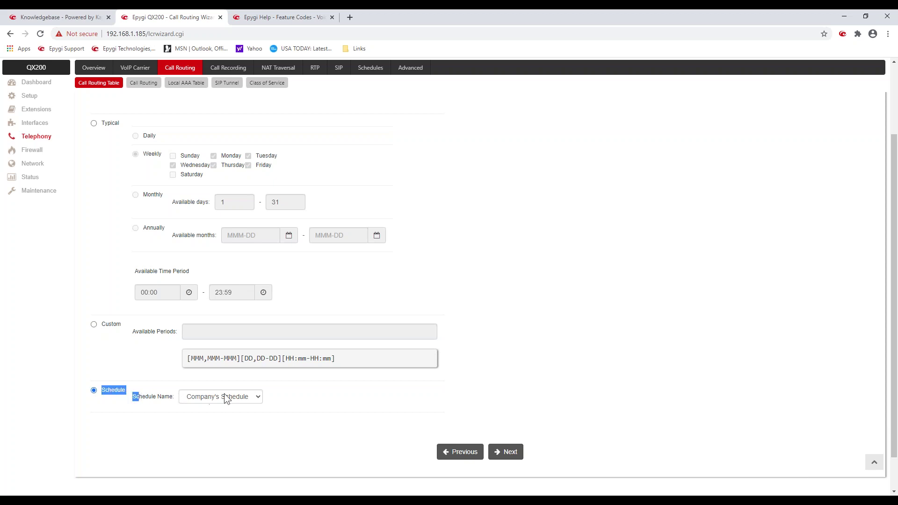
pyautogui.click(259, 396)
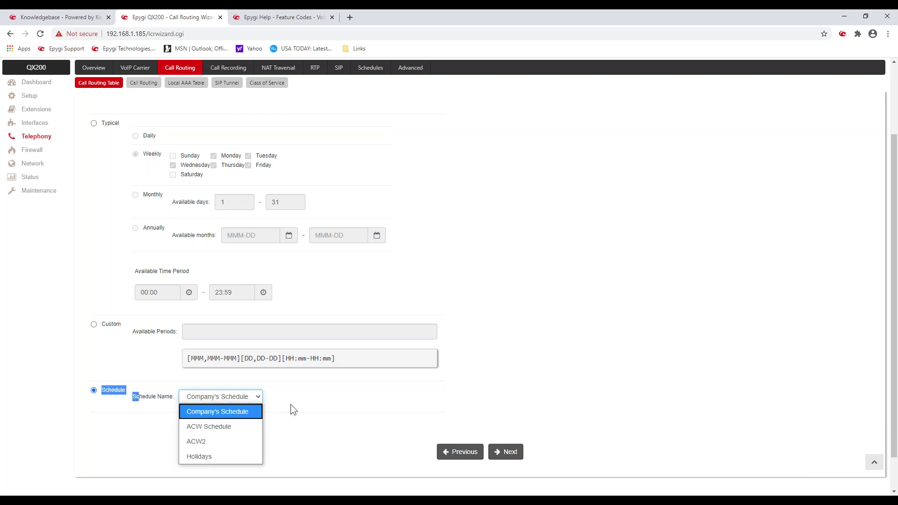
pyautogui.click(238, 426)
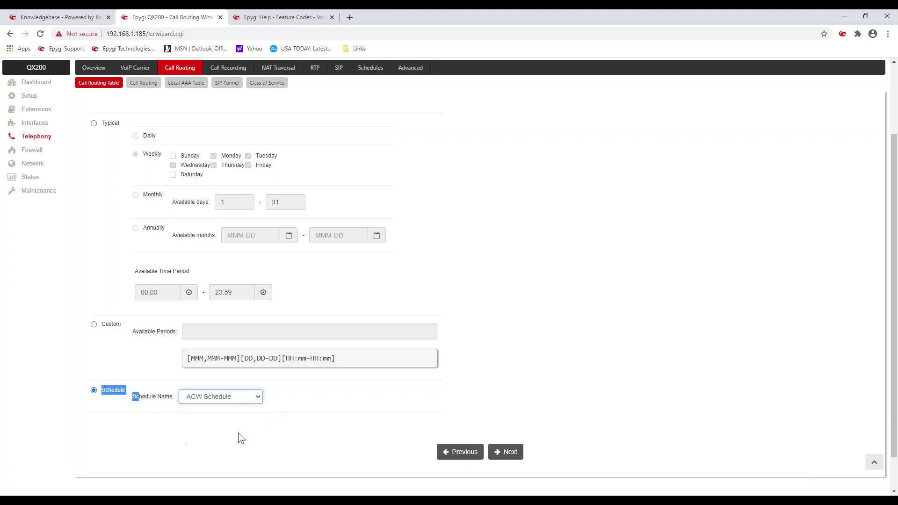
pyautogui.click(266, 405)
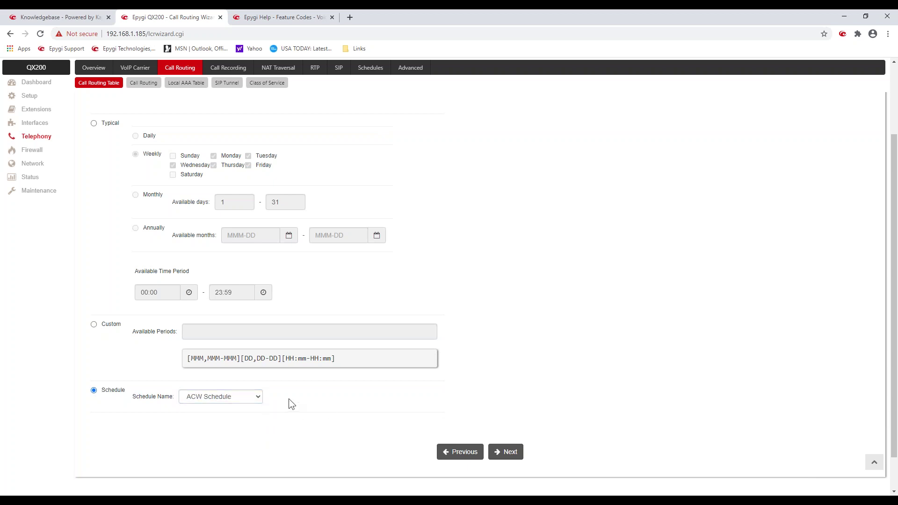
pyautogui.click(256, 397)
pyautogui.click(248, 408)
pyautogui.click(513, 454)
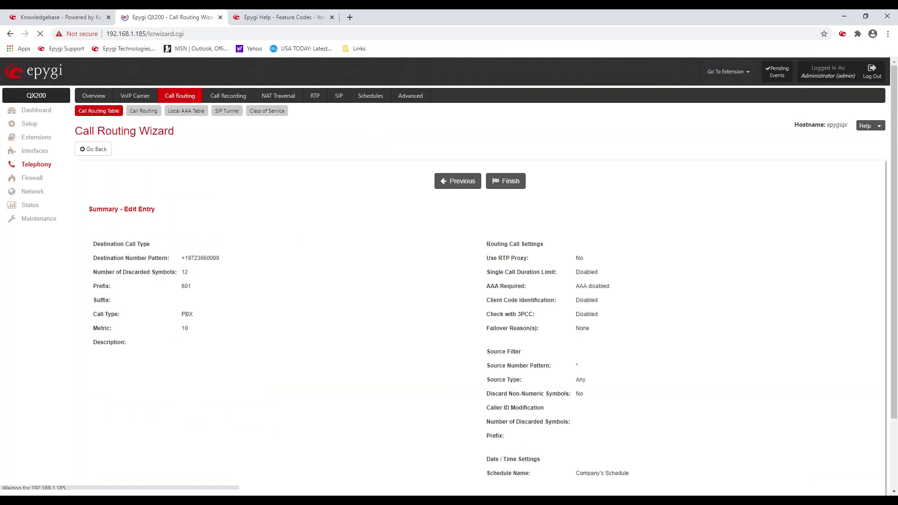
pyautogui.click(504, 187)
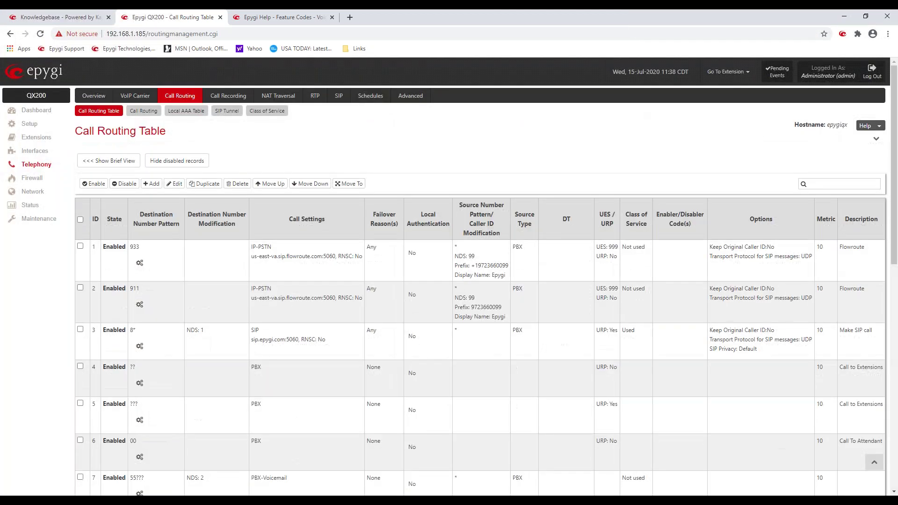
# Step: Check Company's Schedule (ID 20) working hours on the Schedules page, then return to routing
pyautogui.click(370, 97)
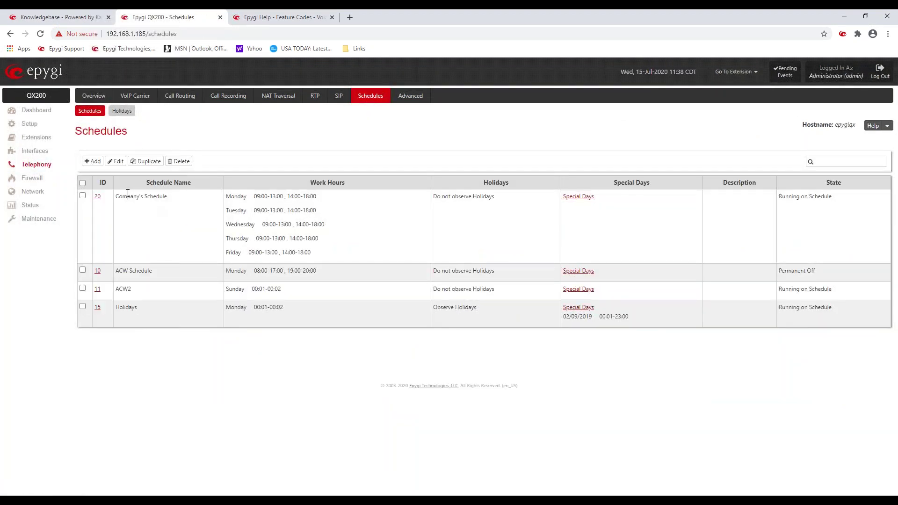
pyautogui.moveTo(117, 197); pyautogui.dragTo(162, 197)
pyautogui.moveTo(255, 197); pyautogui.dragTo(317, 196)
pyautogui.click(106, 196)
pyautogui.click(159, 125)
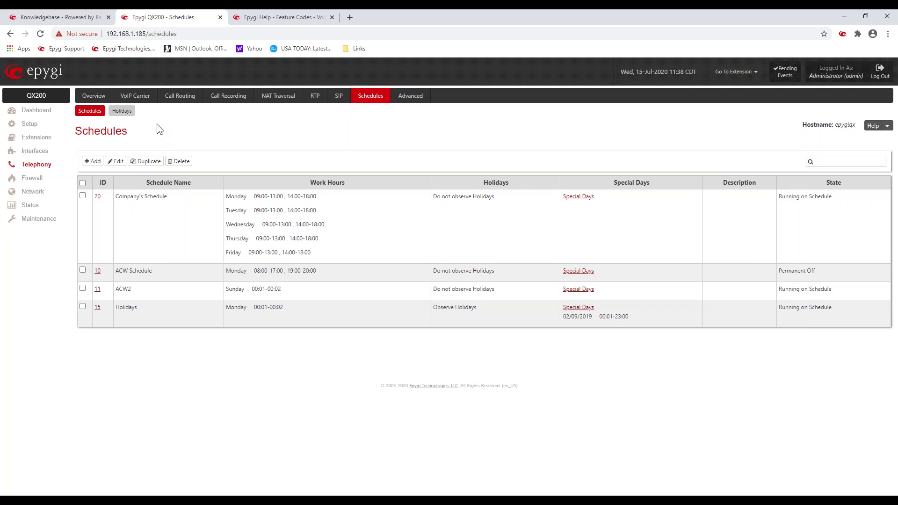
pyautogui.click(180, 96)
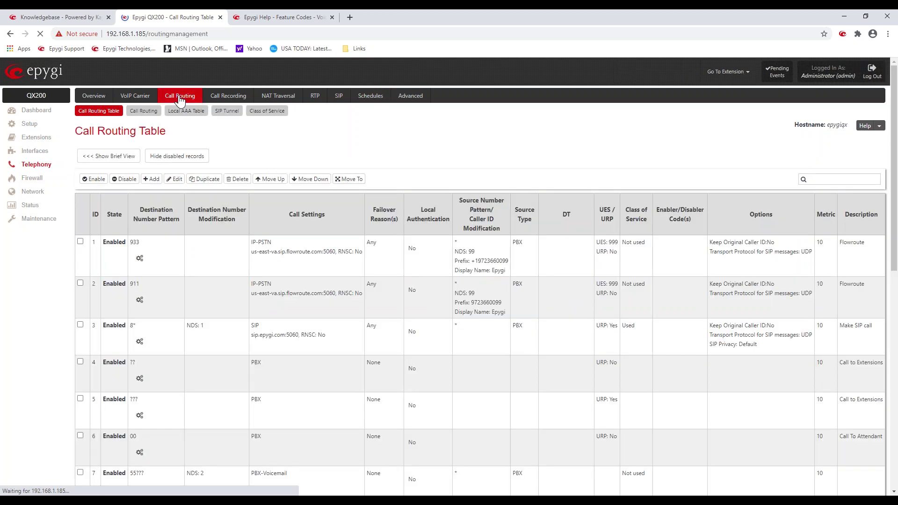
# Step: Duplicate route 9, replacing its 601 prefix with 00
pyautogui.scroll(-5, 223, 394)
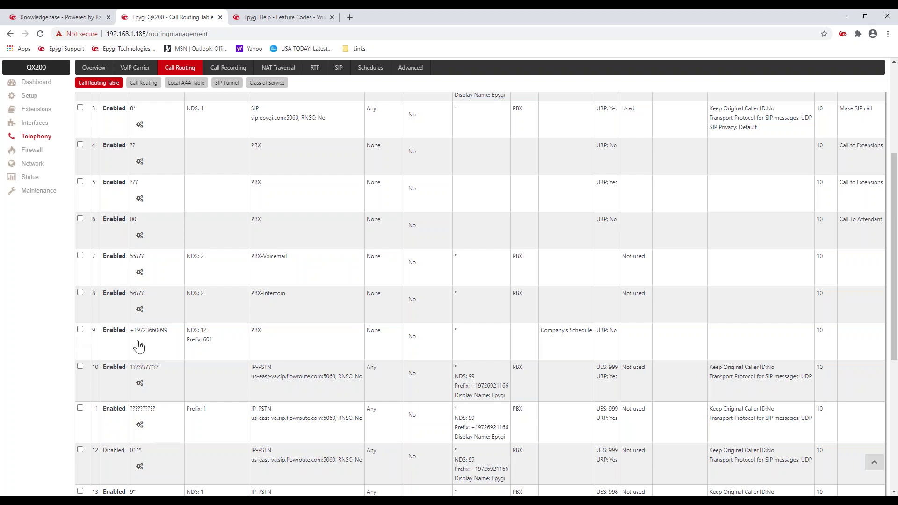
pyautogui.moveTo(140, 347)
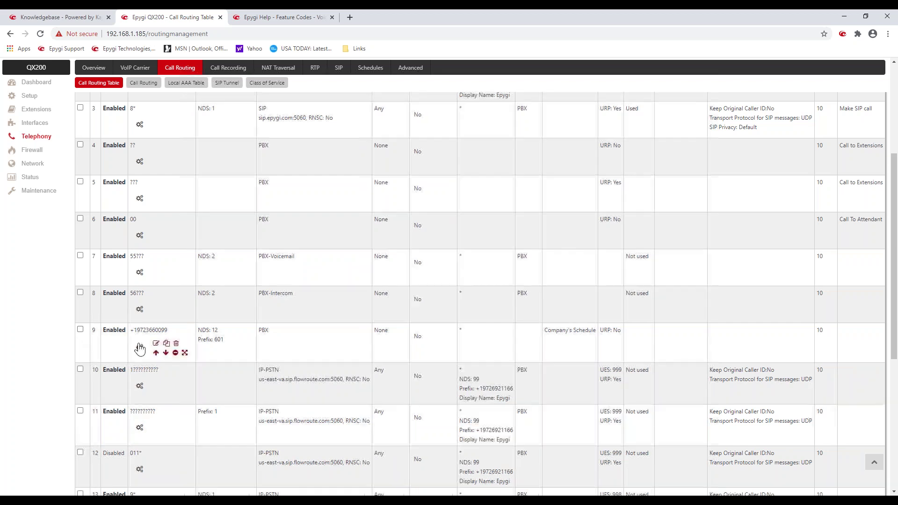
pyautogui.click(167, 345)
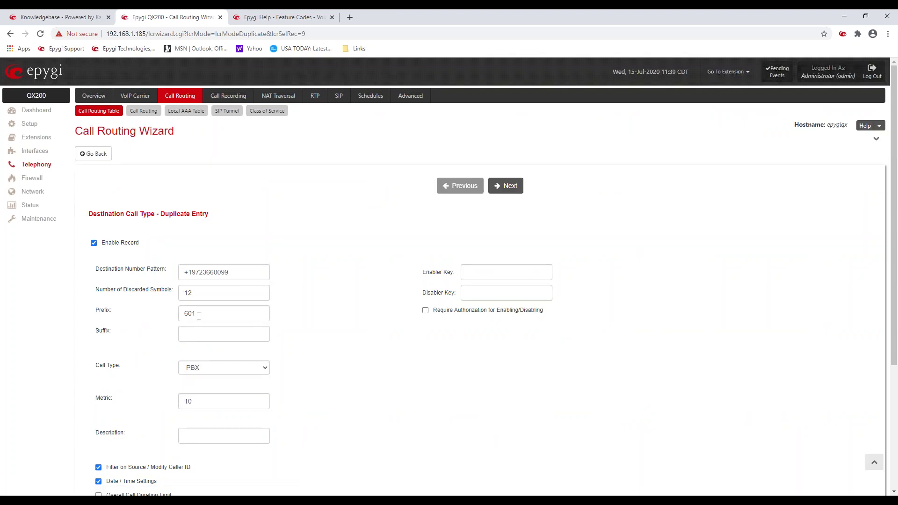
pyautogui.doubleClick(199, 315)
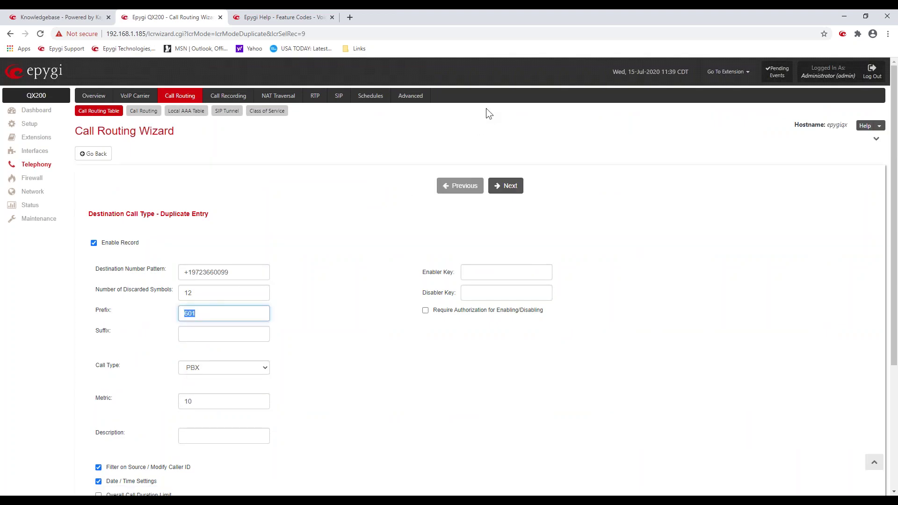
pyautogui.write('00')
pyautogui.click(514, 213)
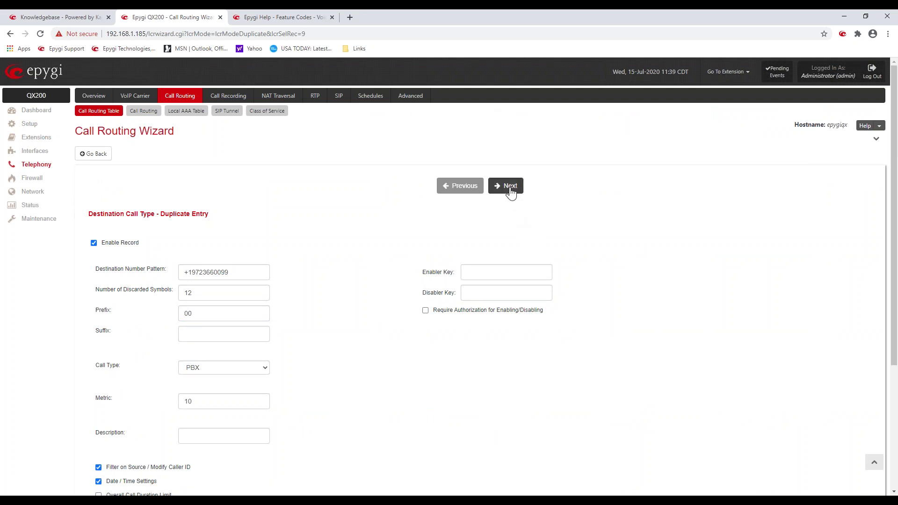
# Step: Turn off Date / Time Settings for the duplicate and finish creating entry 17
pyautogui.click(509, 189)
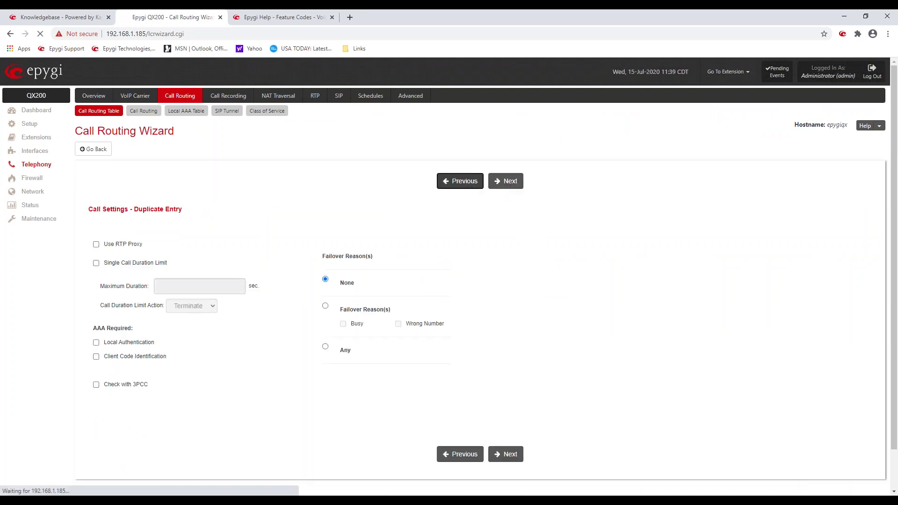
pyautogui.scroll(-2, 156, 401)
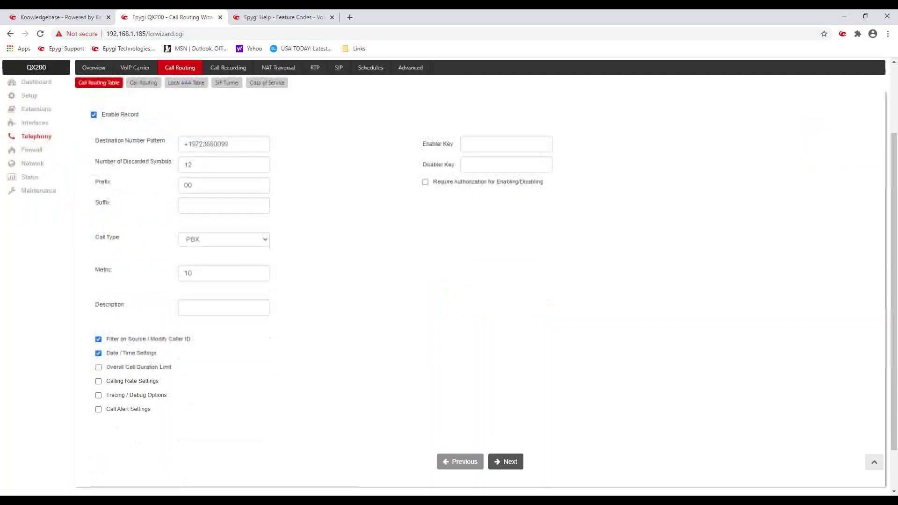
pyautogui.click(142, 356)
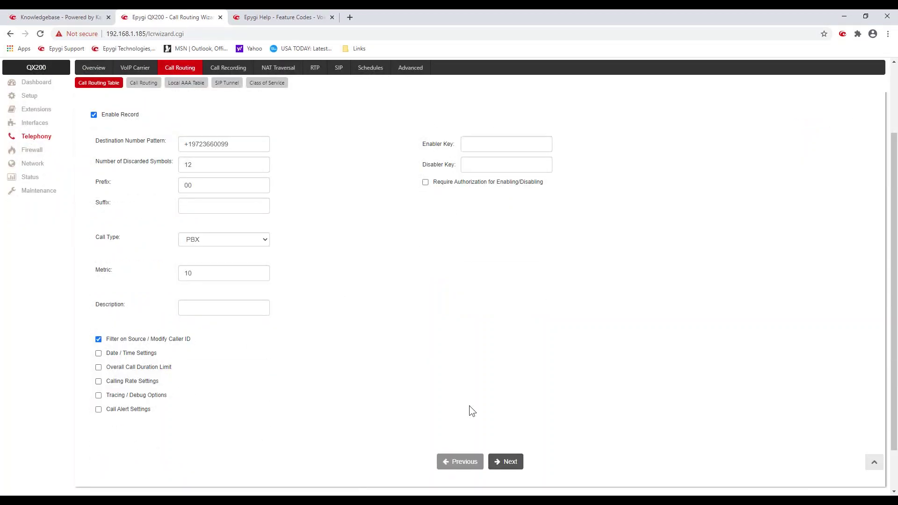
pyautogui.click(514, 461)
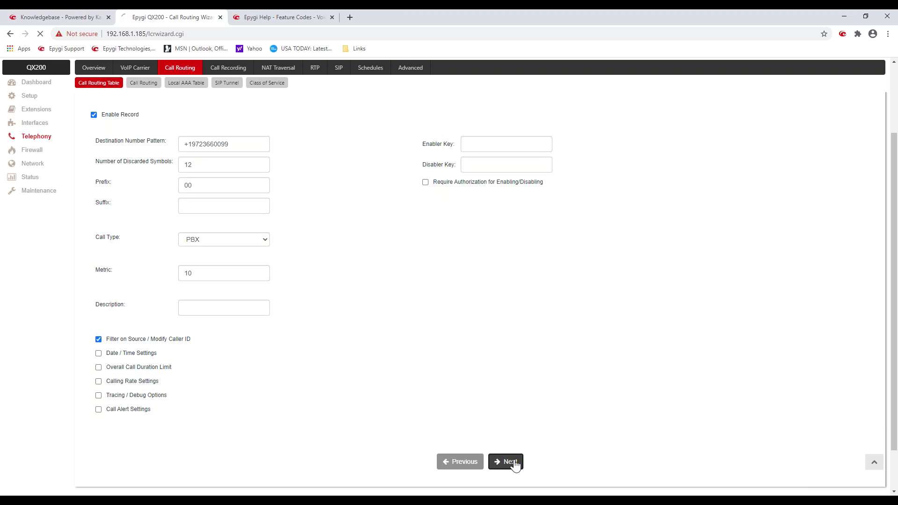
pyautogui.click(515, 462)
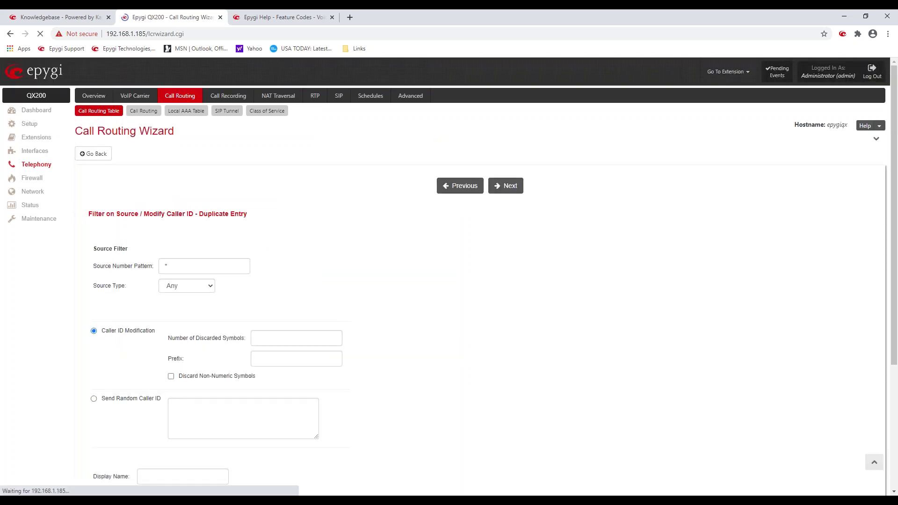
pyautogui.click(506, 190)
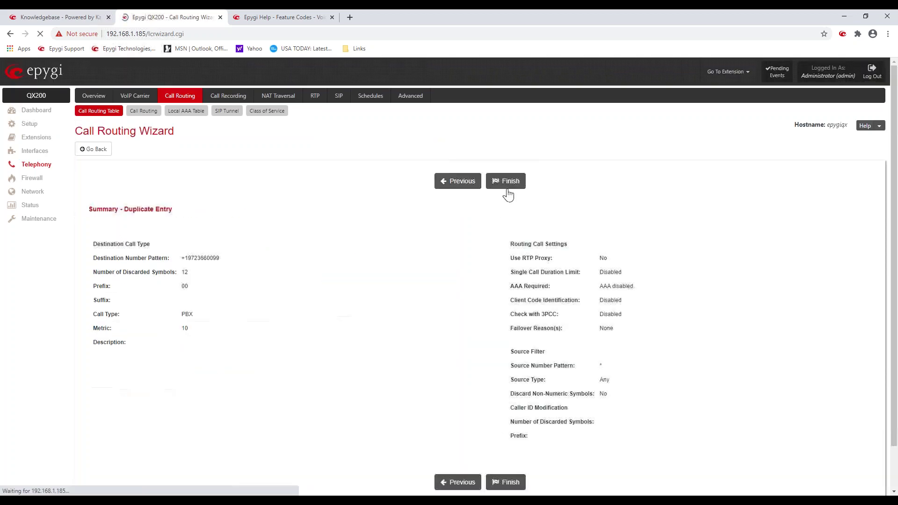
pyautogui.click(507, 189)
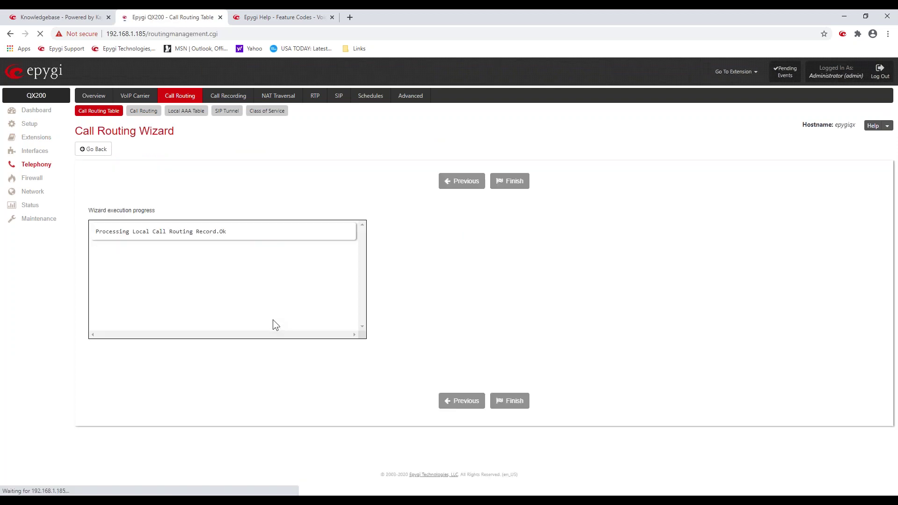
# Step: Mark new entry 17 and bring up its Move To page
pyautogui.scroll(-8, 215, 380)
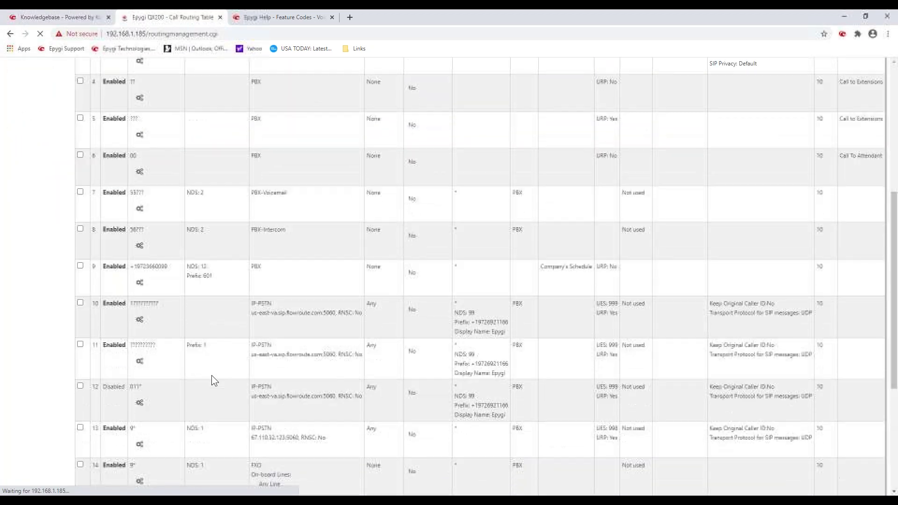
pyautogui.scroll(-3, 173, 376)
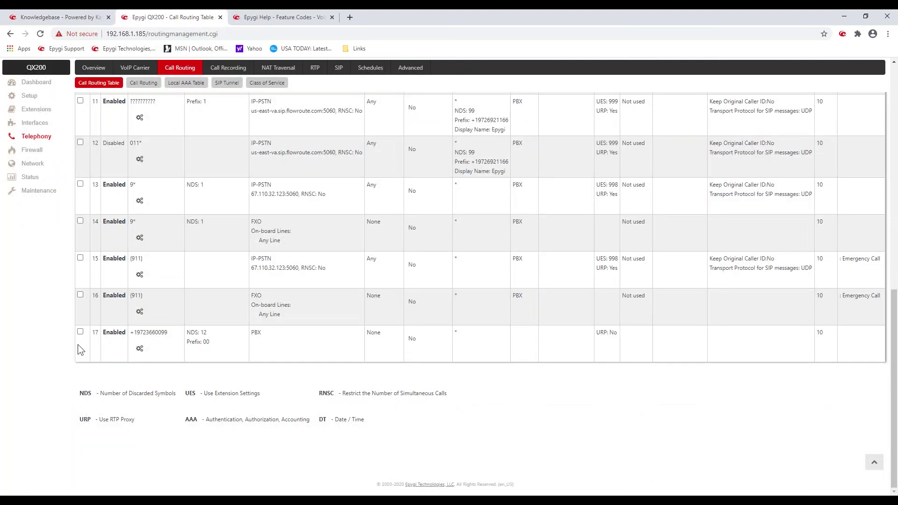
pyautogui.click(80, 332)
pyautogui.scroll(6, 190, 300)
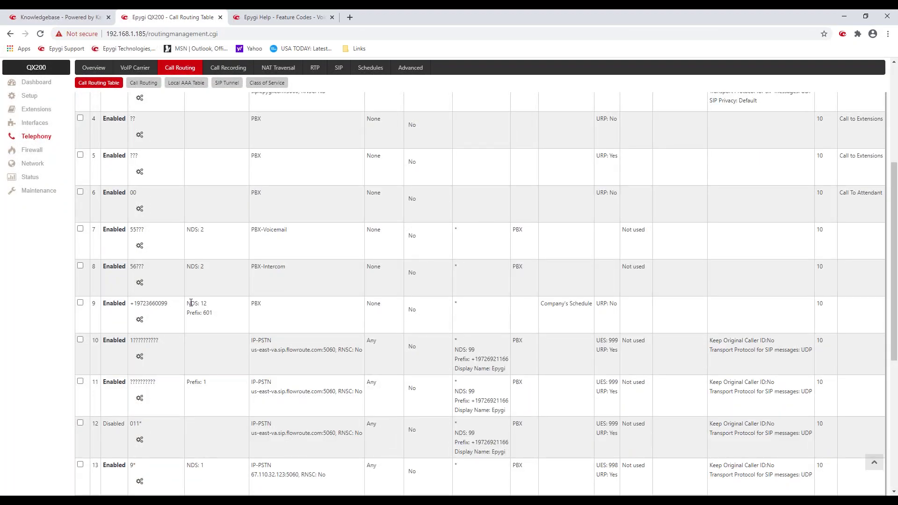
pyautogui.scroll(5, 190, 303)
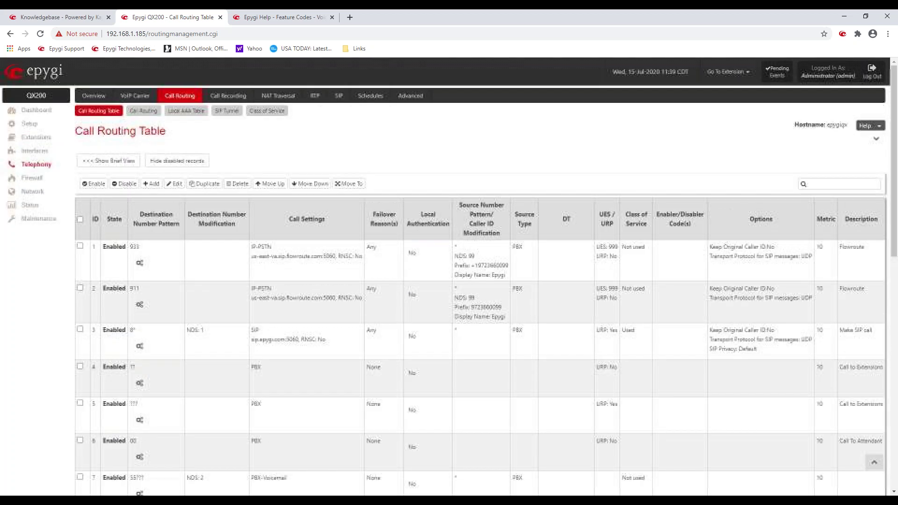
pyautogui.click(346, 185)
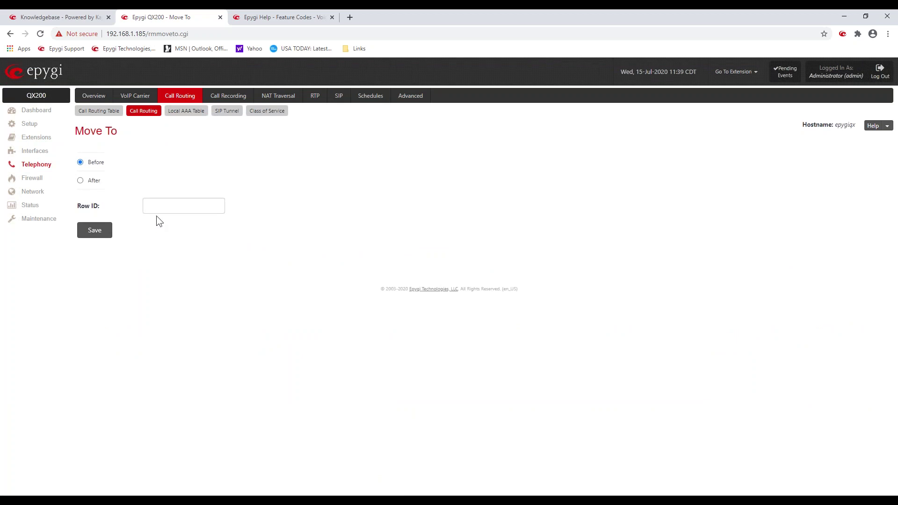
# Step: Move entry 17 before row 10 by entering Row ID 10
pyautogui.click(159, 208)
pyautogui.write('10')
pyautogui.press('Return')
pyautogui.click(157, 206)
pyautogui.write('10')
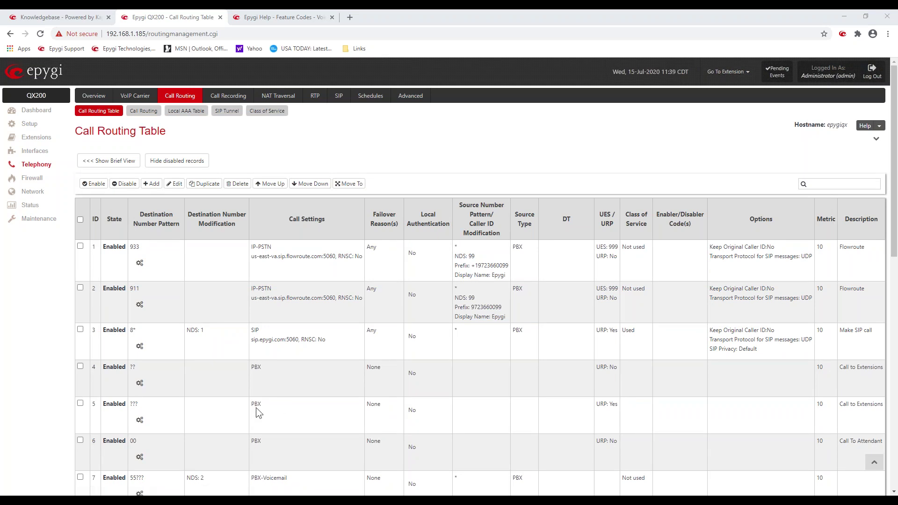
pyautogui.scroll(-5, 257, 407)
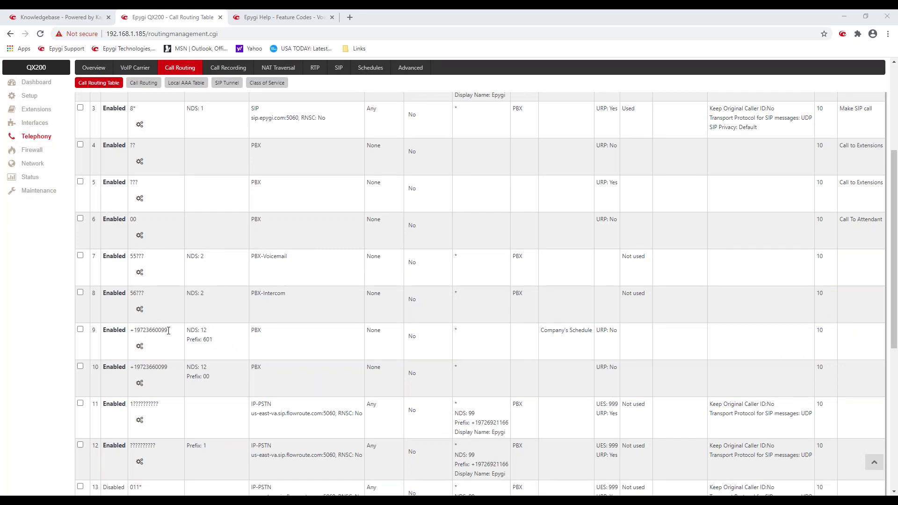
pyautogui.moveTo(167, 330); pyautogui.dragTo(124, 329)
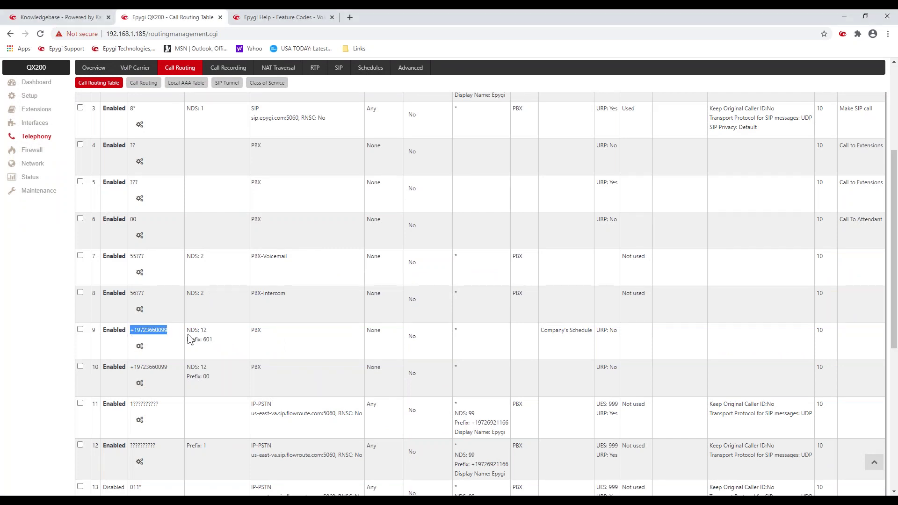
pyautogui.moveTo(192, 340); pyautogui.dragTo(220, 341)
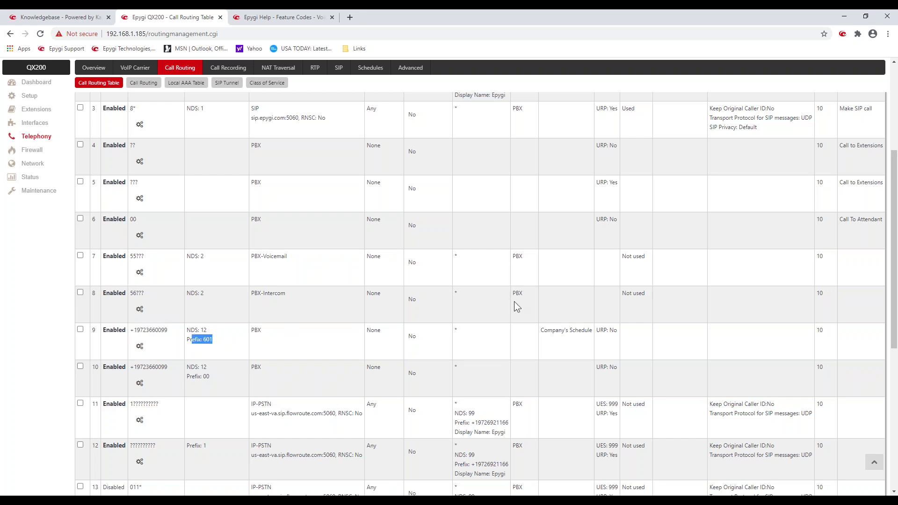
pyautogui.moveTo(539, 330); pyautogui.dragTo(592, 330)
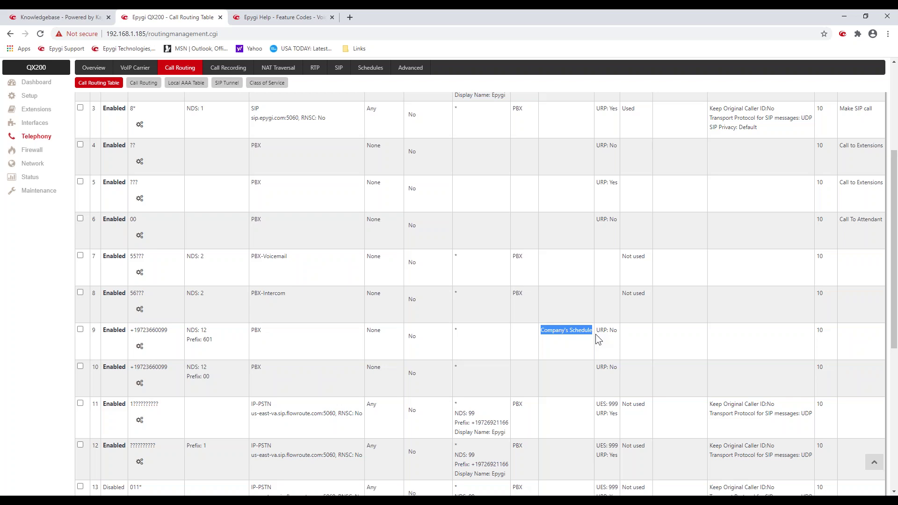
pyautogui.moveTo(219, 341); pyautogui.dragTo(202, 347)
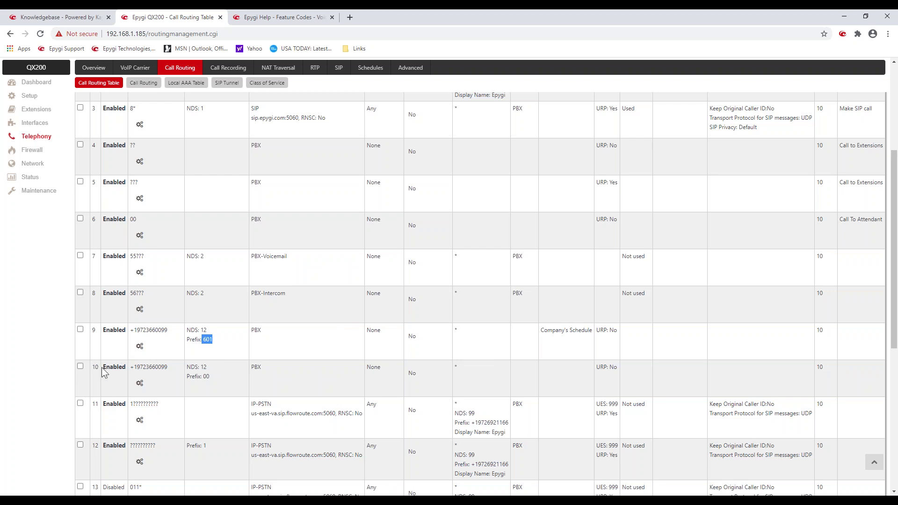
pyautogui.moveTo(167, 367); pyautogui.dragTo(130, 374)
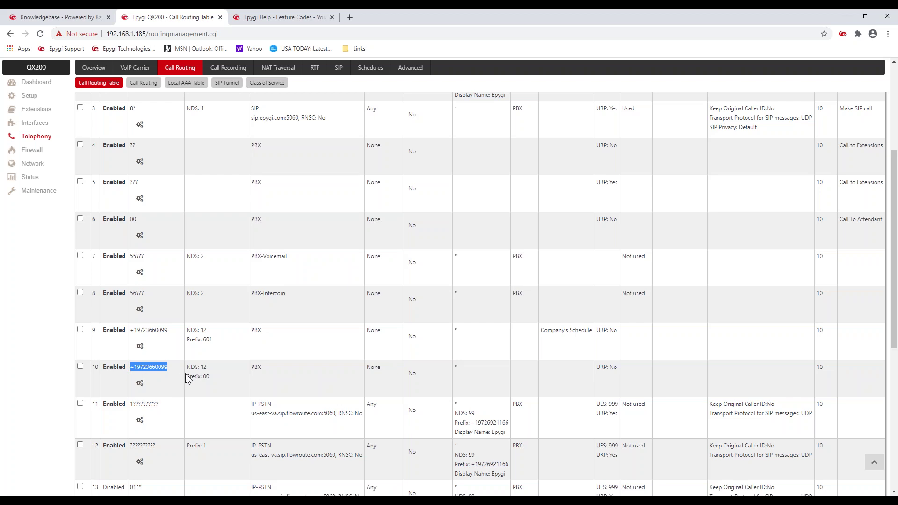
pyautogui.moveTo(189, 377); pyautogui.dragTo(217, 384)
pyautogui.click(220, 335)
pyautogui.click(41, 123)
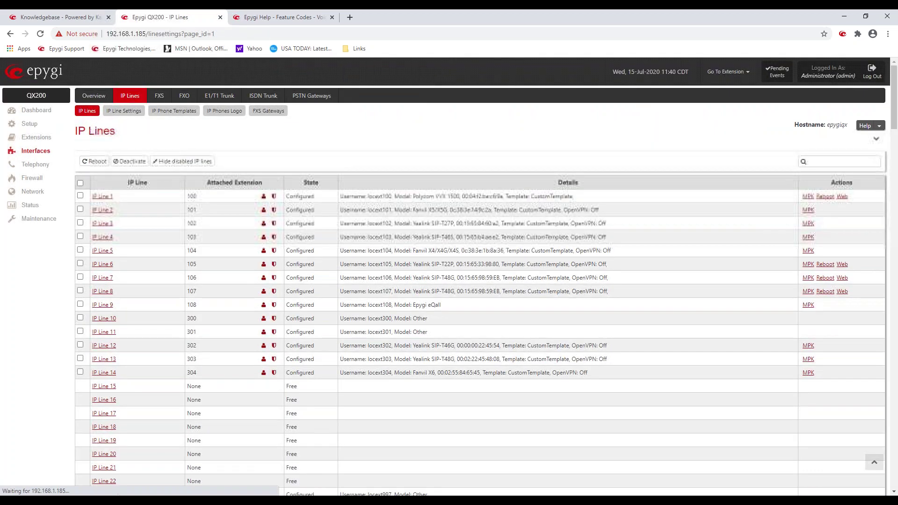
# Step: Set IP Line 3's Line Key 5 to Schedule 10, check its Office Hours label, and go back
pyautogui.click(810, 224)
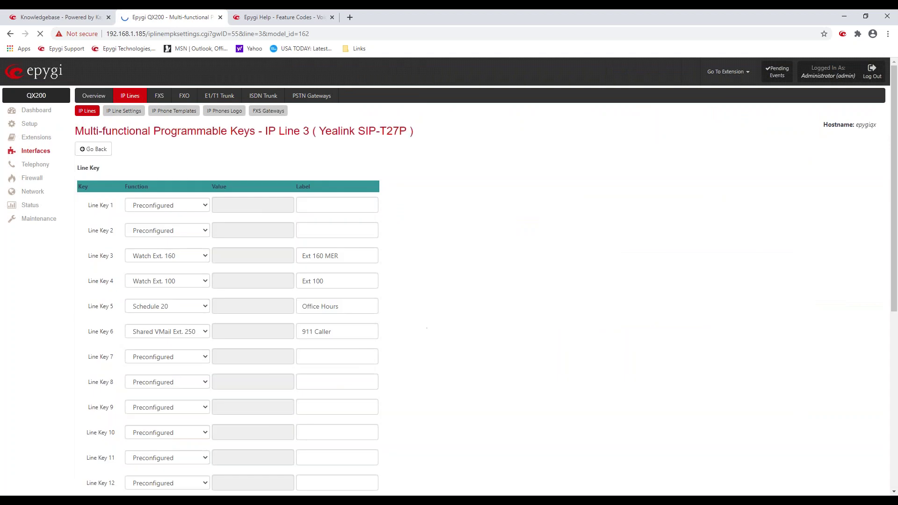
pyautogui.click(206, 304)
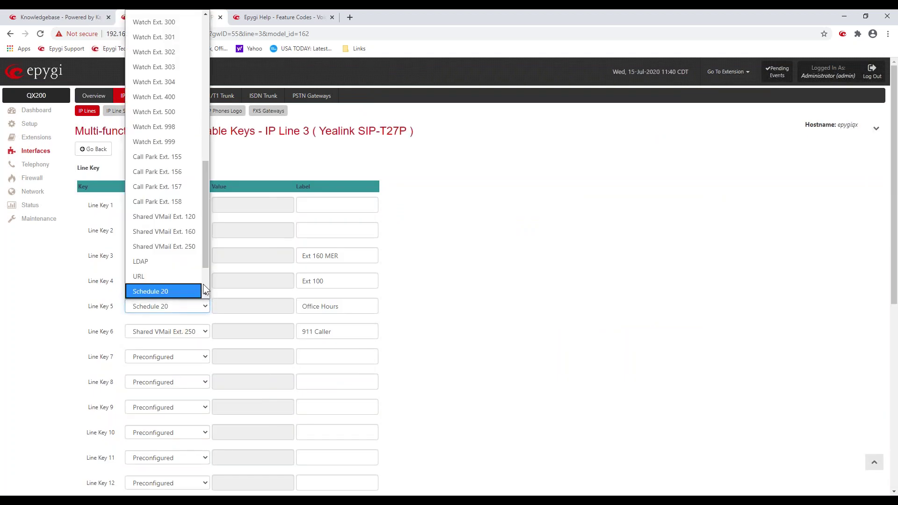
pyautogui.scroll(-2, 203, 284)
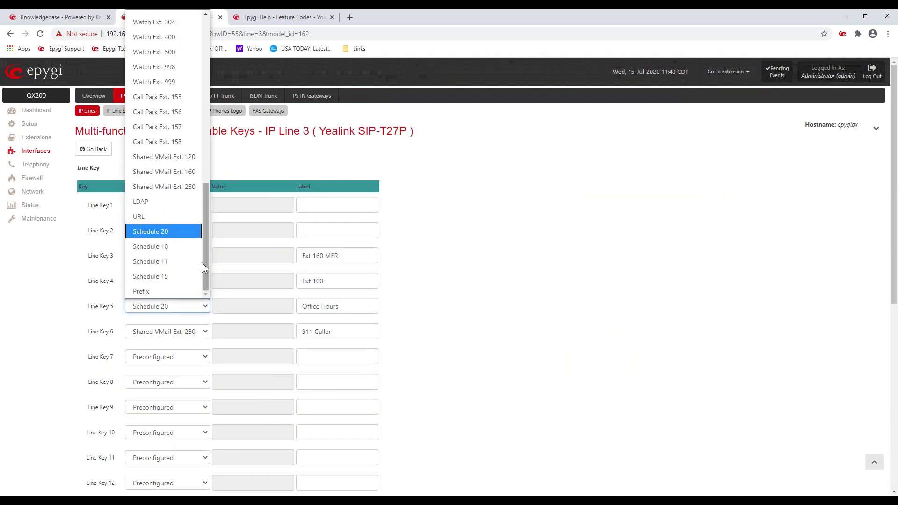
pyautogui.click(177, 246)
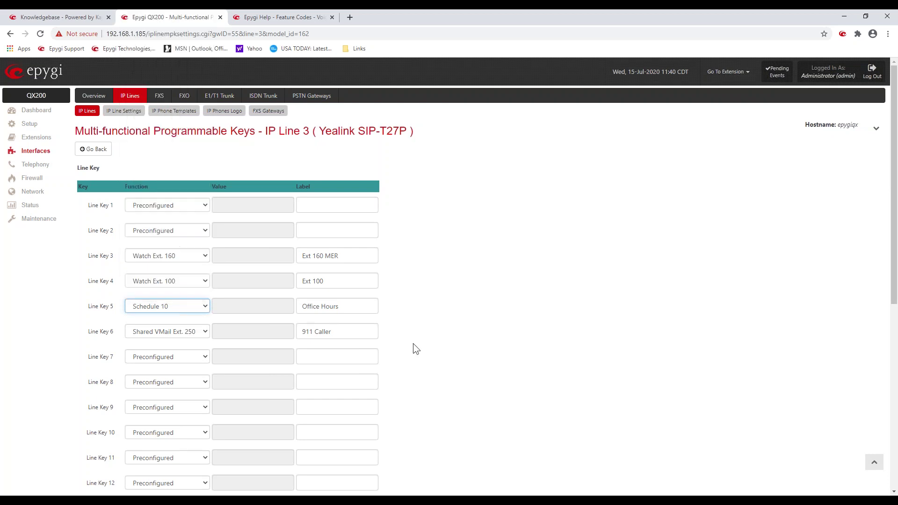
pyautogui.click(451, 317)
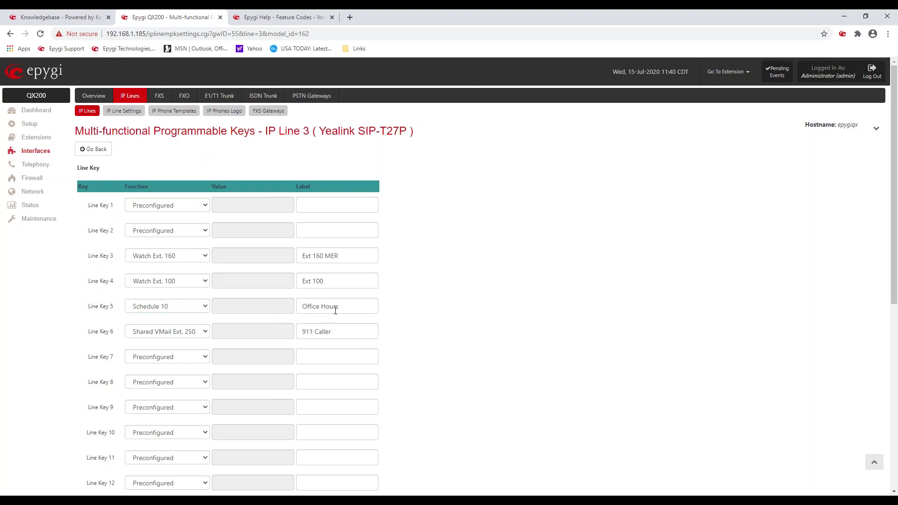
pyautogui.moveTo(340, 305); pyautogui.dragTo(300, 305)
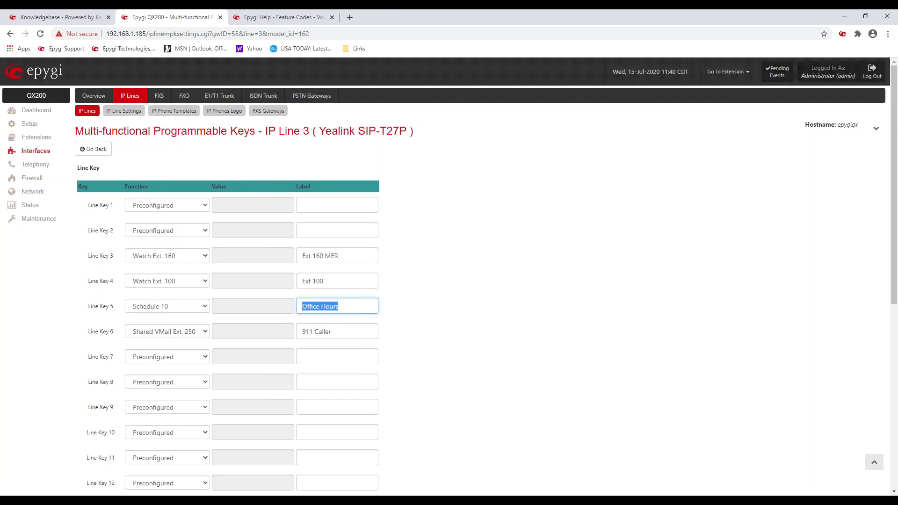
pyautogui.click(503, 275)
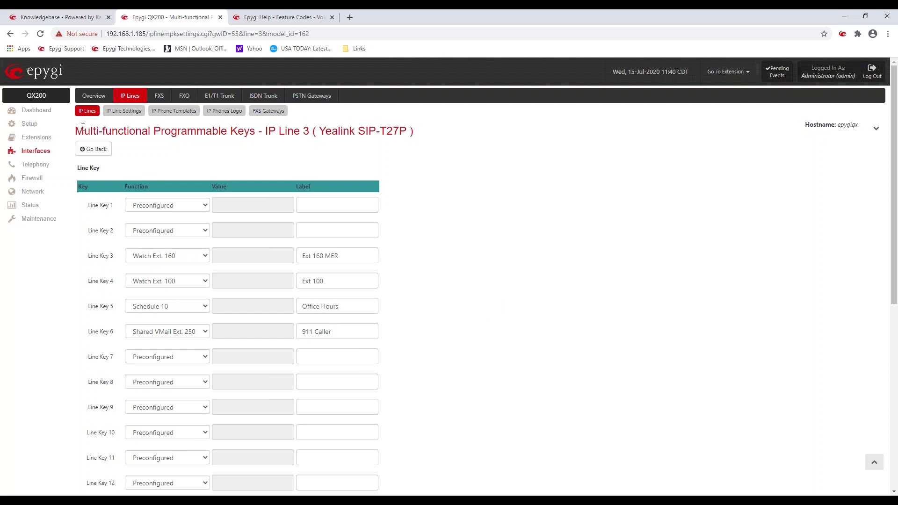
pyautogui.click(87, 111)
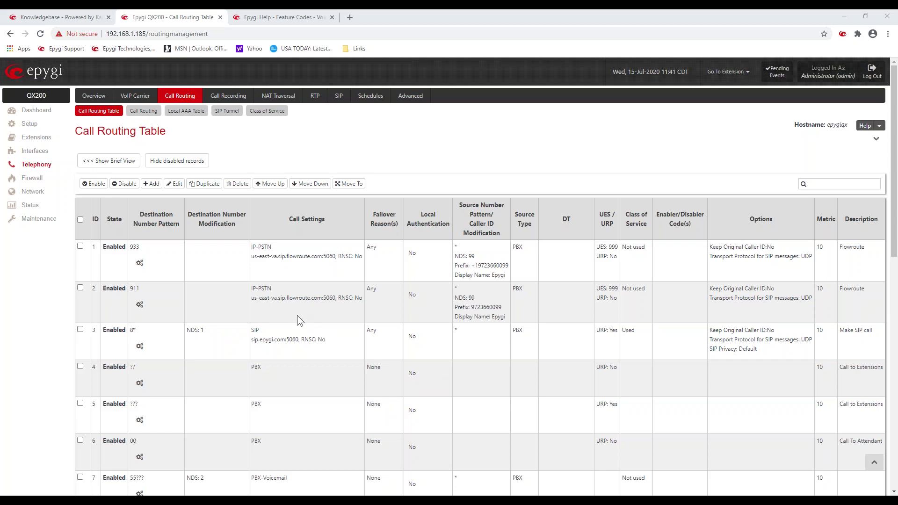
# Step: Check the system uptime on the general system information status page
pyautogui.click(30, 205)
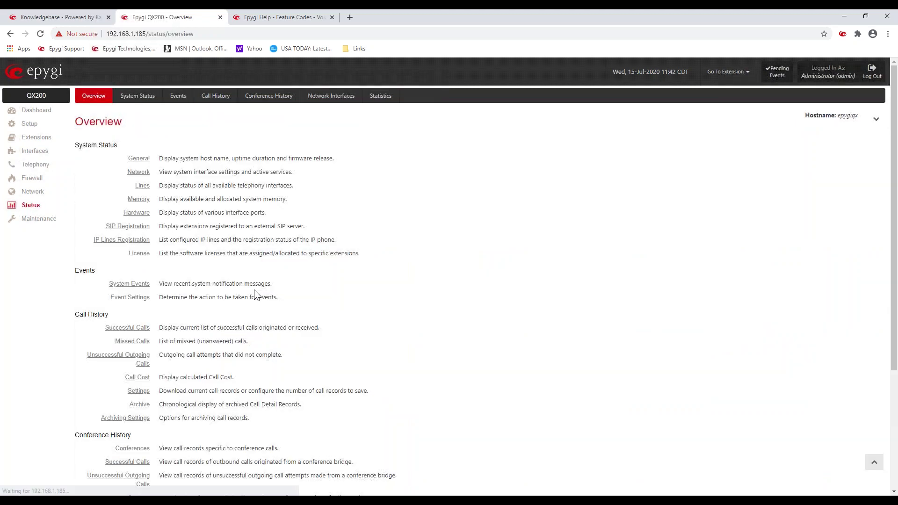
pyautogui.click(139, 101)
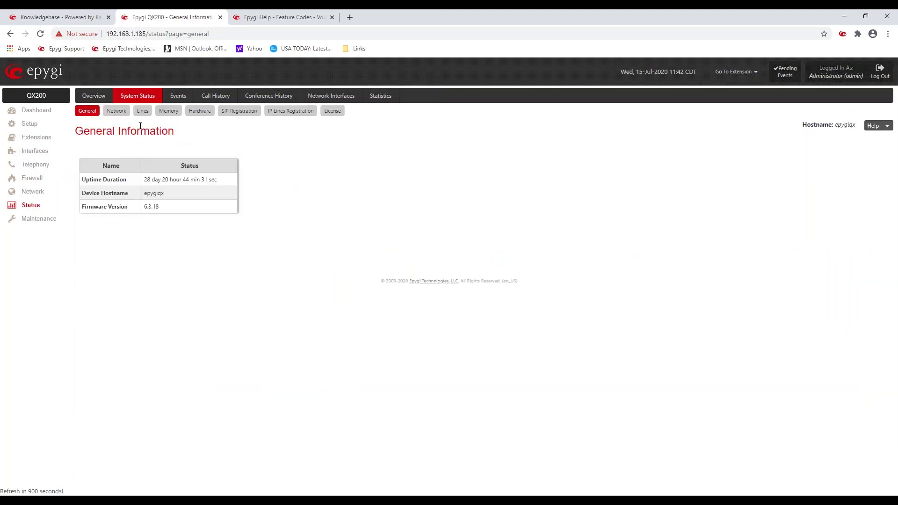
pyautogui.moveTo(176, 179); pyautogui.dragTo(140, 144)
# Step: Show IP Line 3's status on the Network Lines status page
pyautogui.click(117, 114)
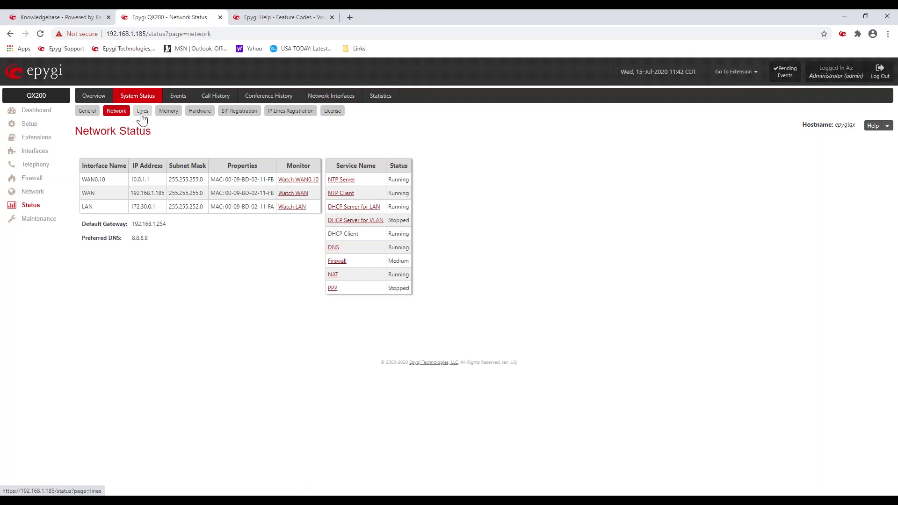
pyautogui.click(141, 115)
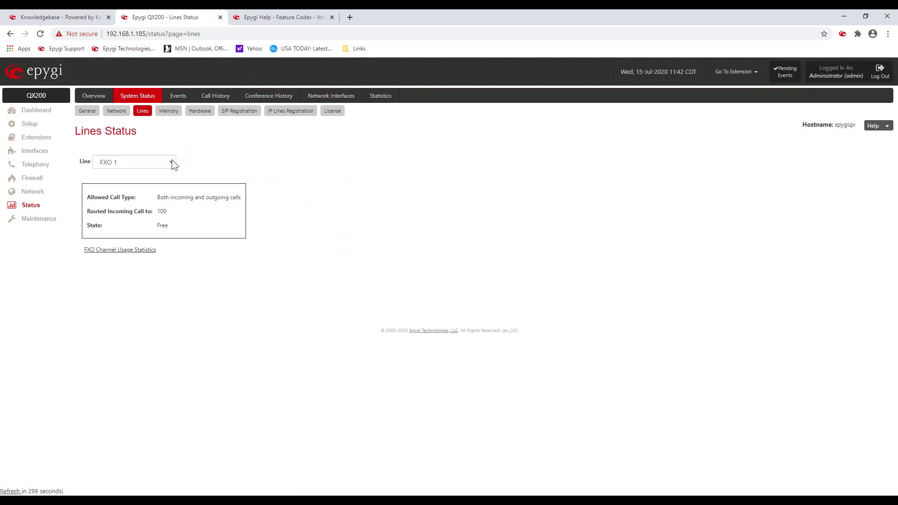
pyautogui.click(170, 164)
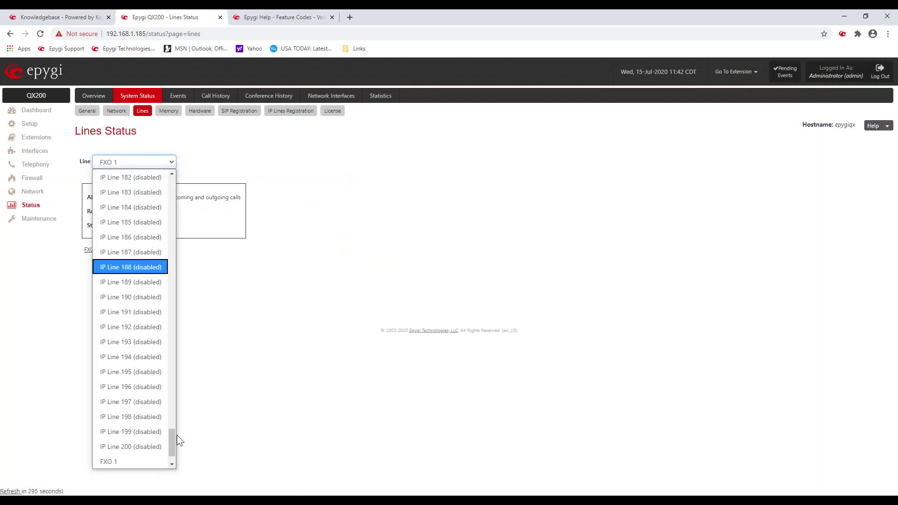
pyautogui.moveTo(173, 435); pyautogui.dragTo(141, 180)
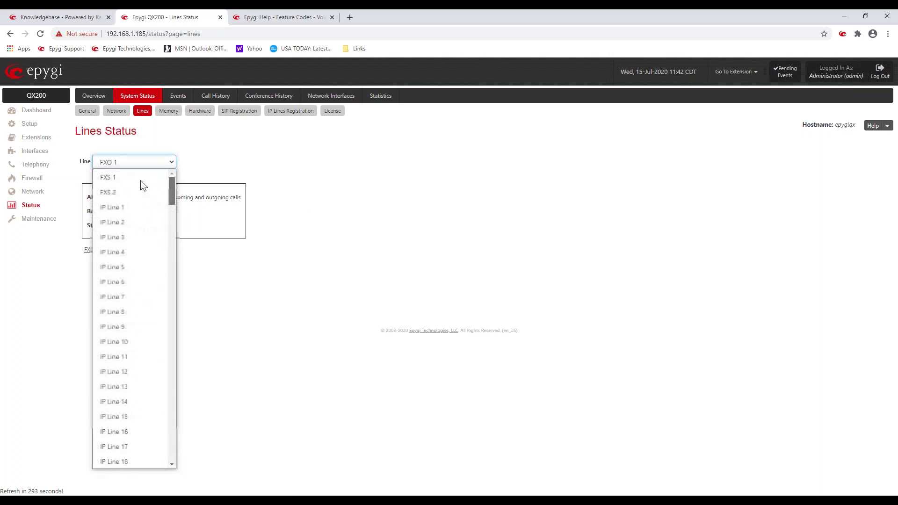
pyautogui.click(126, 234)
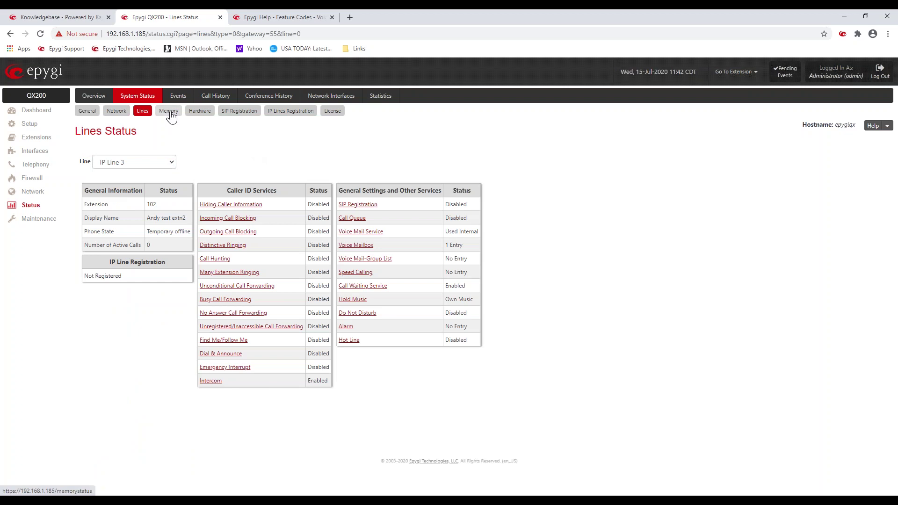
# Step: Review memory usage, then hardware status including the SD card model and capacity
pyautogui.click(169, 112)
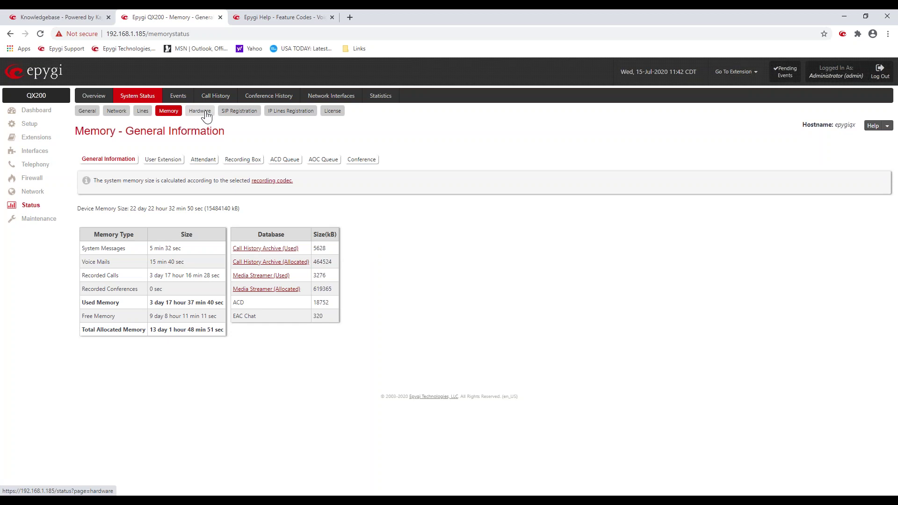
pyautogui.click(206, 115)
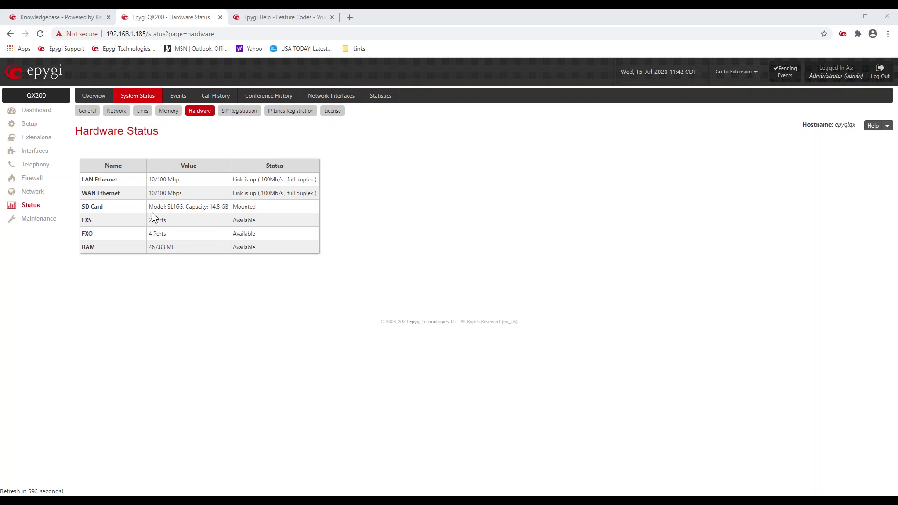
pyautogui.moveTo(148, 207); pyautogui.dragTo(228, 210)
pyautogui.click(243, 209)
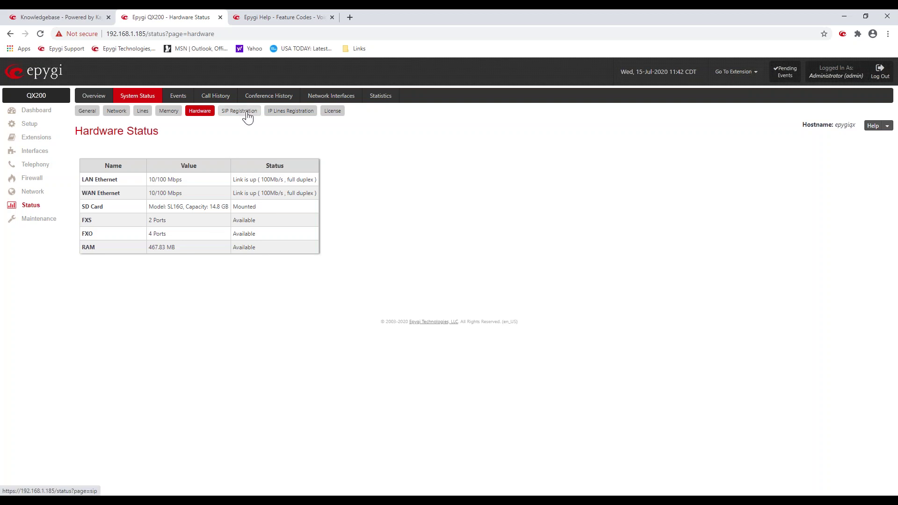
pyautogui.click(247, 112)
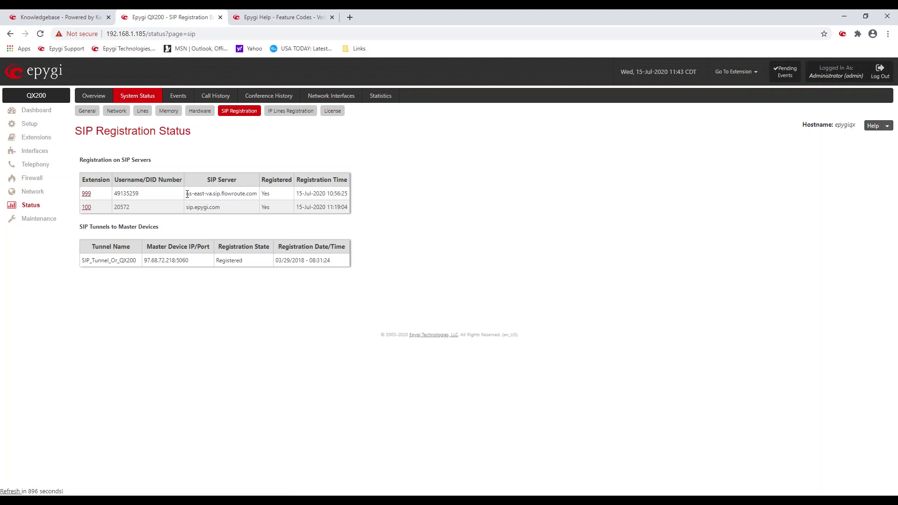
# Step: Check extension 999's SIP server, then move on to IP Lines Registration status
pyautogui.moveTo(187, 194); pyautogui.dragTo(216, 193)
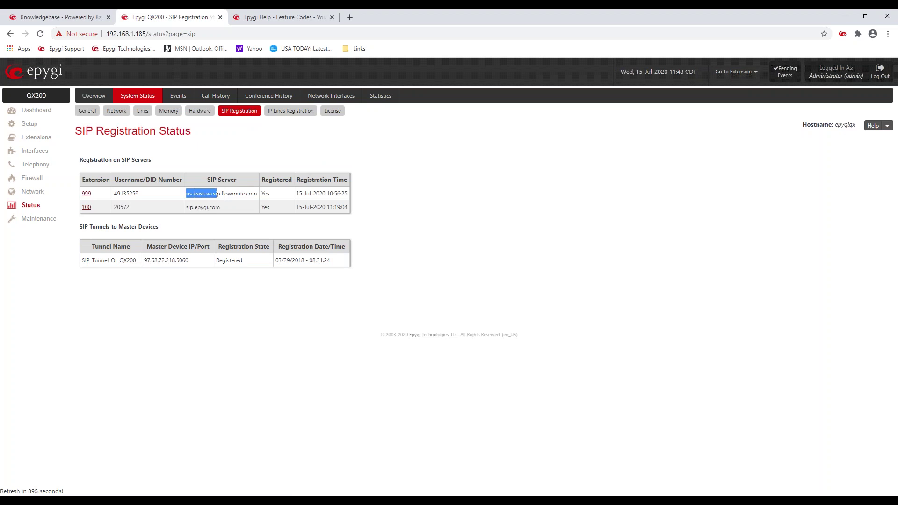
pyautogui.click(262, 195)
pyautogui.click(313, 115)
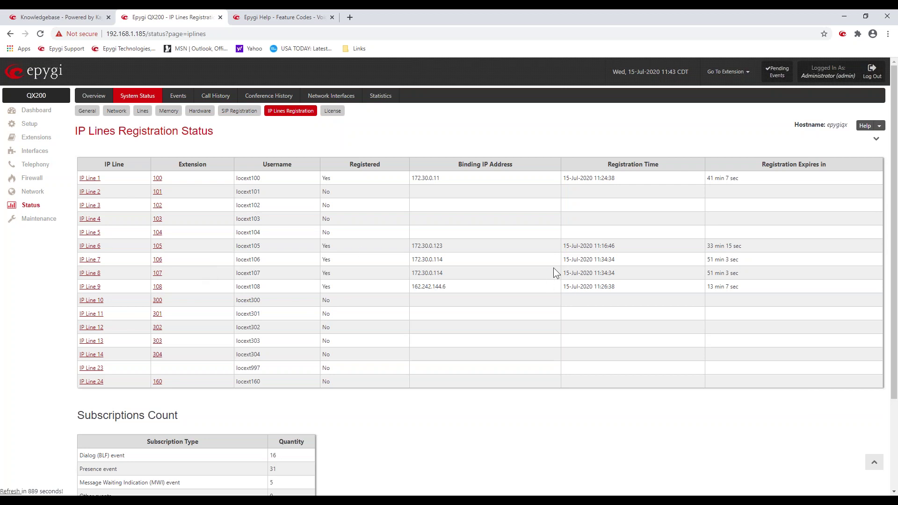
# Step: Check IP Line 6's binding address and expiry, then review the eQall IP lines licence
pyautogui.moveTo(417, 246); pyautogui.dragTo(617, 250)
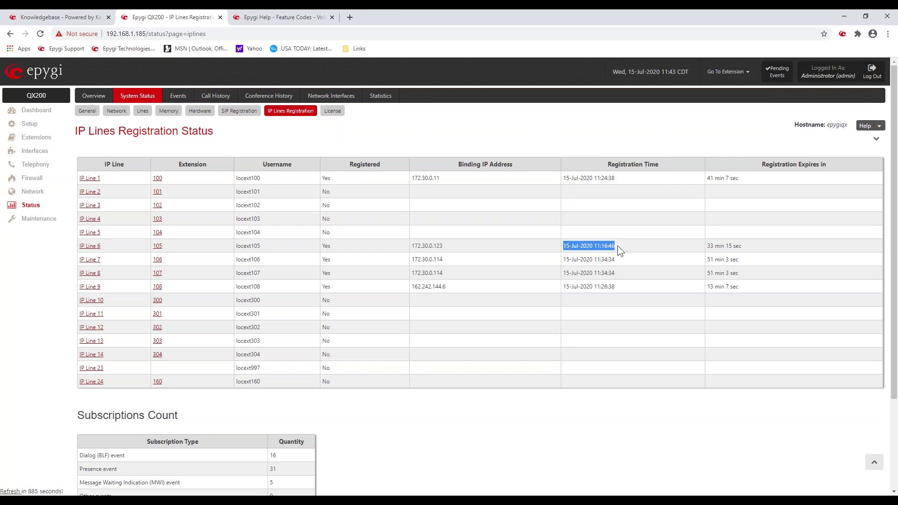
pyautogui.click(709, 246)
pyautogui.moveTo(706, 245); pyautogui.dragTo(746, 249)
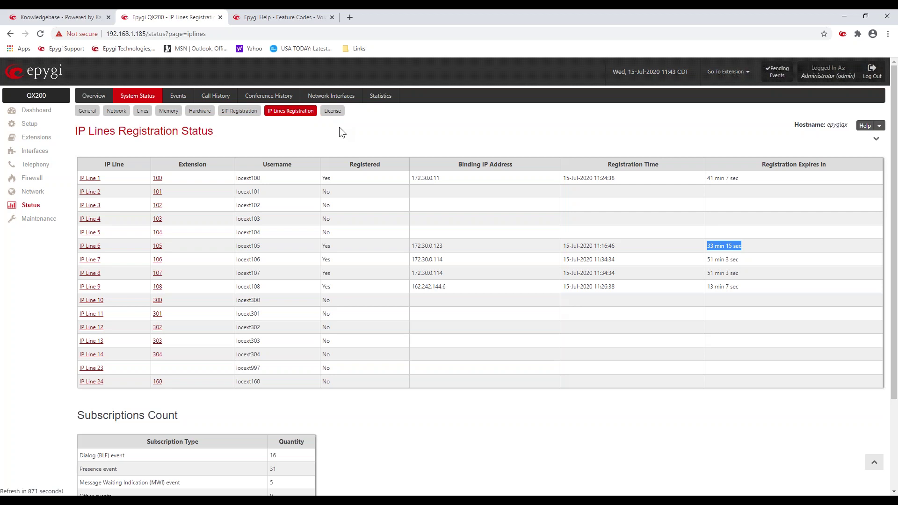
pyautogui.click(333, 111)
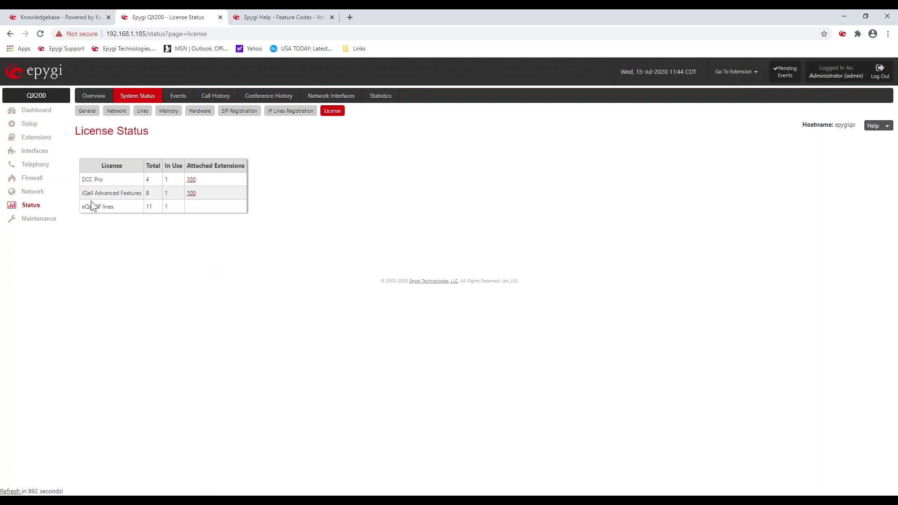
pyautogui.moveTo(82, 209); pyautogui.dragTo(122, 218)
pyautogui.click(151, 207)
pyautogui.moveTo(151, 207); pyautogui.dragTo(146, 207)
pyautogui.click(164, 247)
pyautogui.click(49, 223)
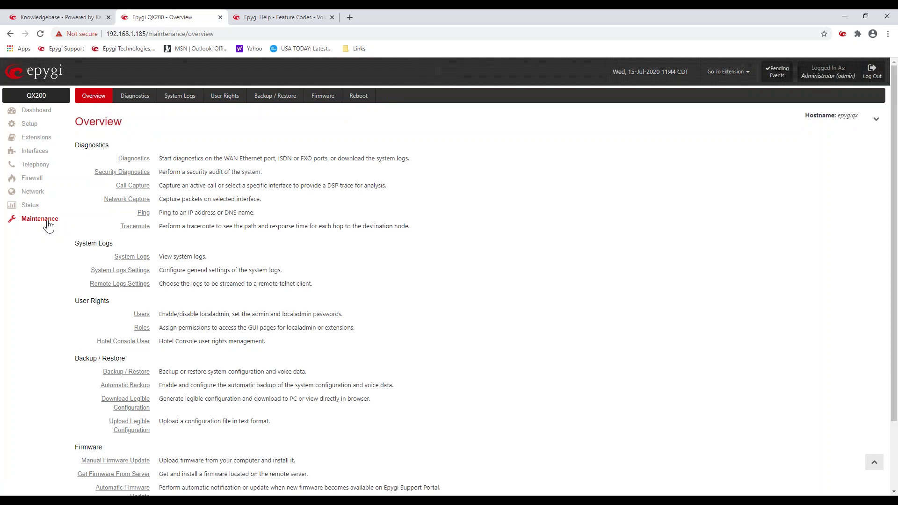
pyautogui.click(29, 206)
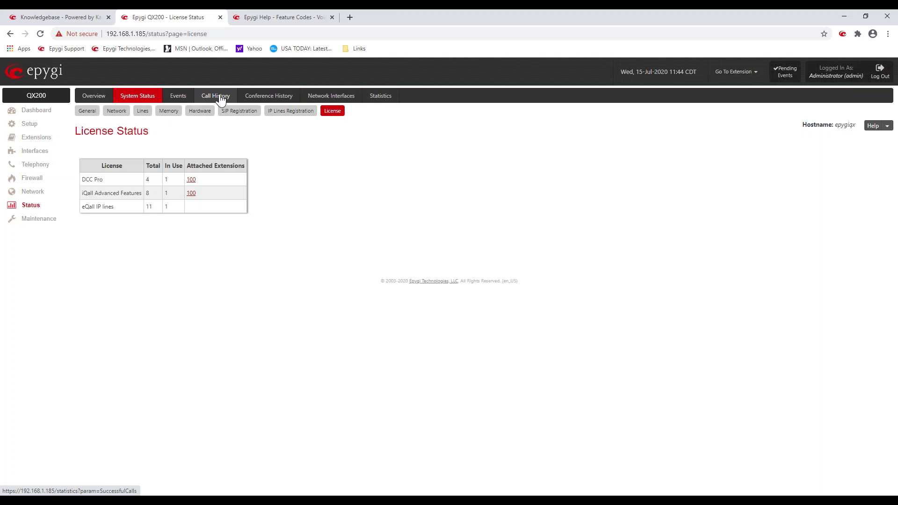
pyautogui.click(183, 98)
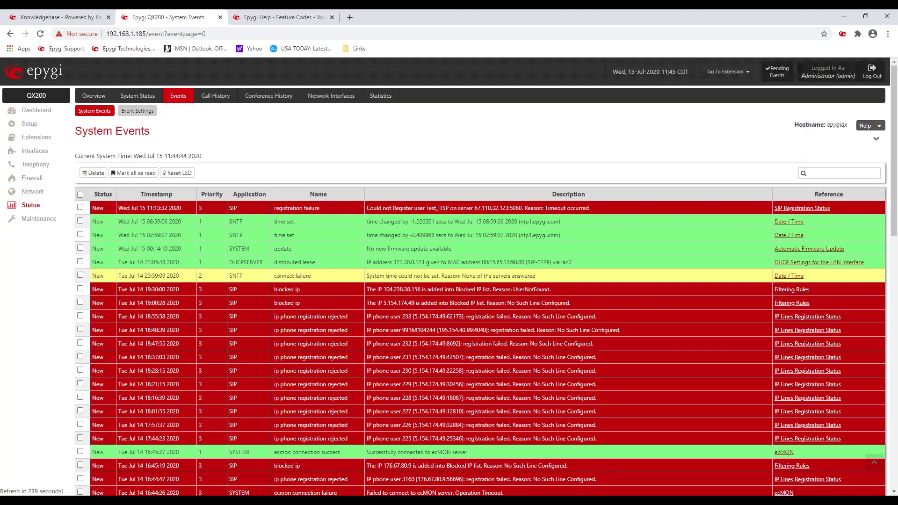
# Step: Review the SIP registration failure events for IP phone users 225 and 226
pyautogui.scroll(-3, 416, 378)
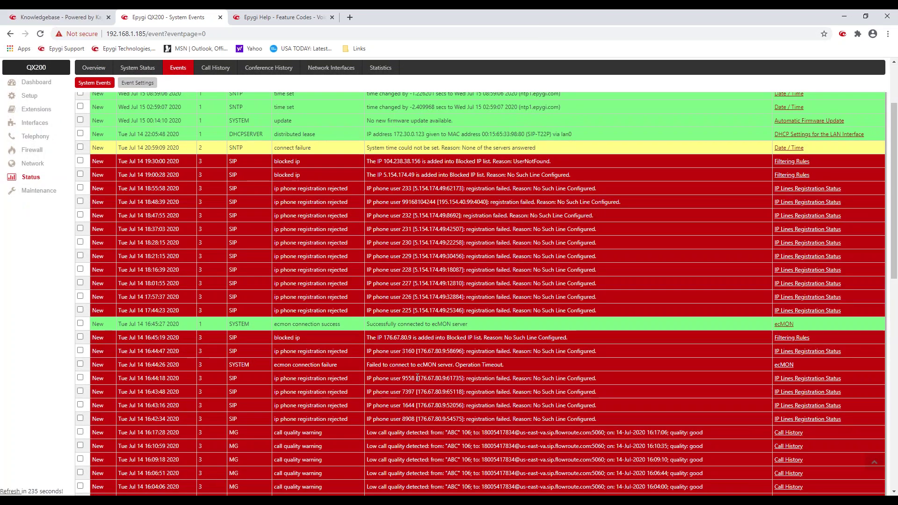
pyautogui.scroll(3, 418, 378)
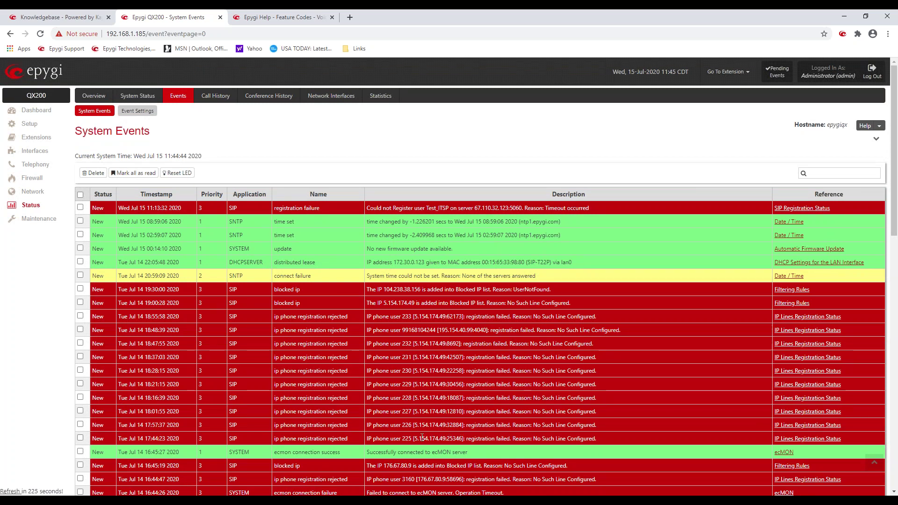
pyautogui.doubleClick(405, 438)
pyautogui.doubleClick(407, 425)
# Step: Inspect the 19:00:28 blocked IP event and the reason given in the 19:30:00 event
pyautogui.moveTo(400, 308)
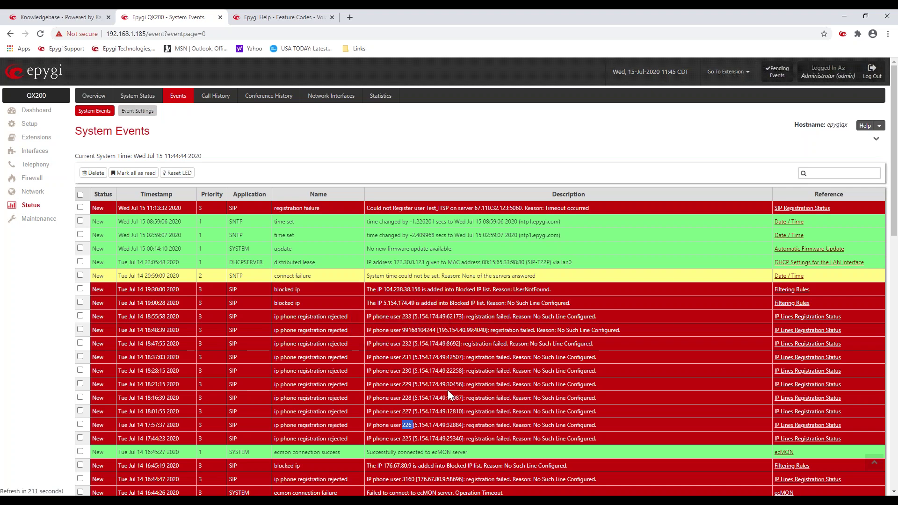
pyautogui.moveTo(411, 344); pyautogui.dragTo(444, 344)
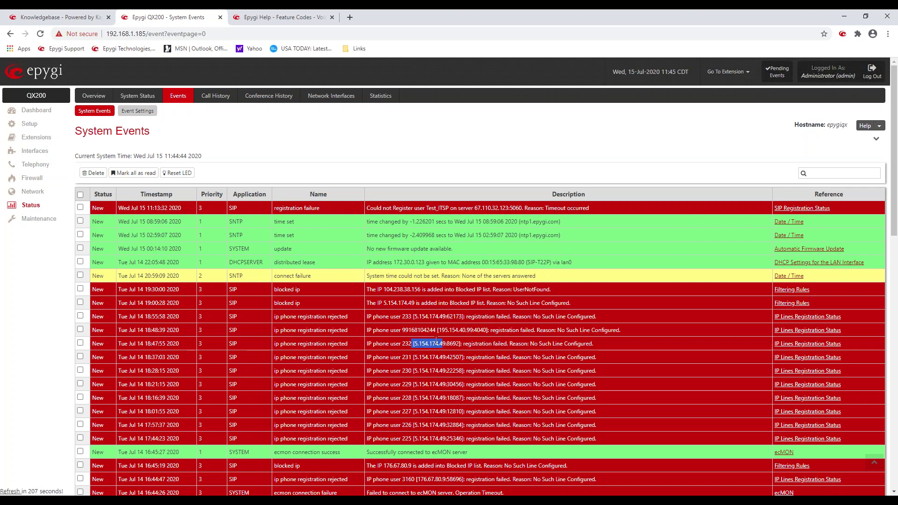
pyautogui.click(435, 340)
pyautogui.moveTo(373, 303); pyautogui.dragTo(567, 305)
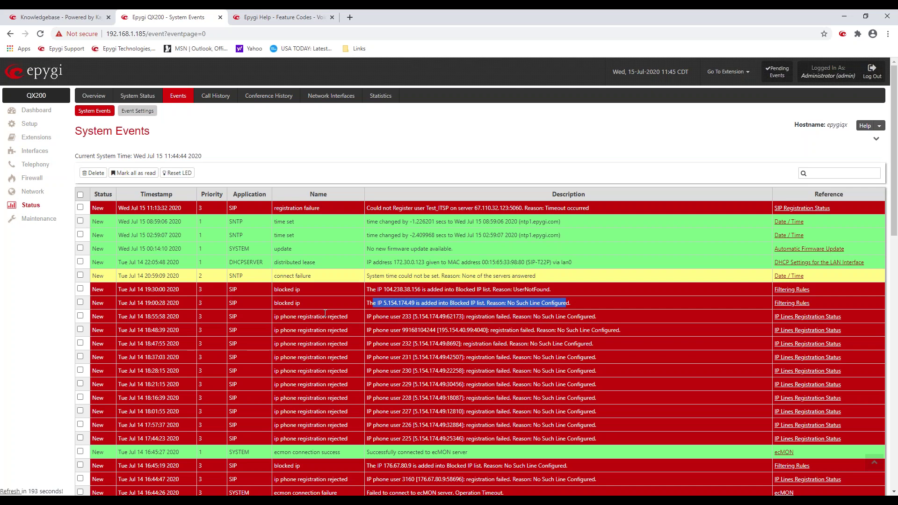
pyautogui.moveTo(304, 301); pyautogui.dragTo(273, 304)
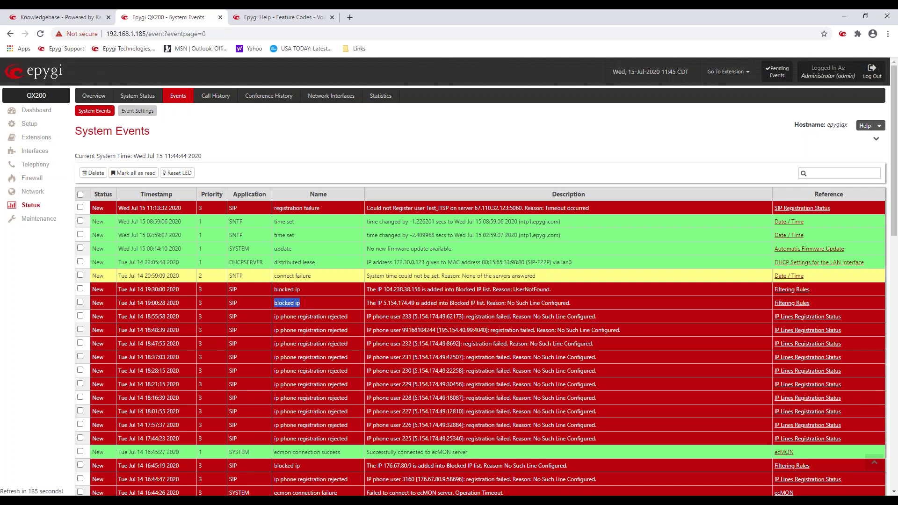
pyautogui.moveTo(404, 301)
pyautogui.moveTo(512, 288); pyautogui.dragTo(547, 288)
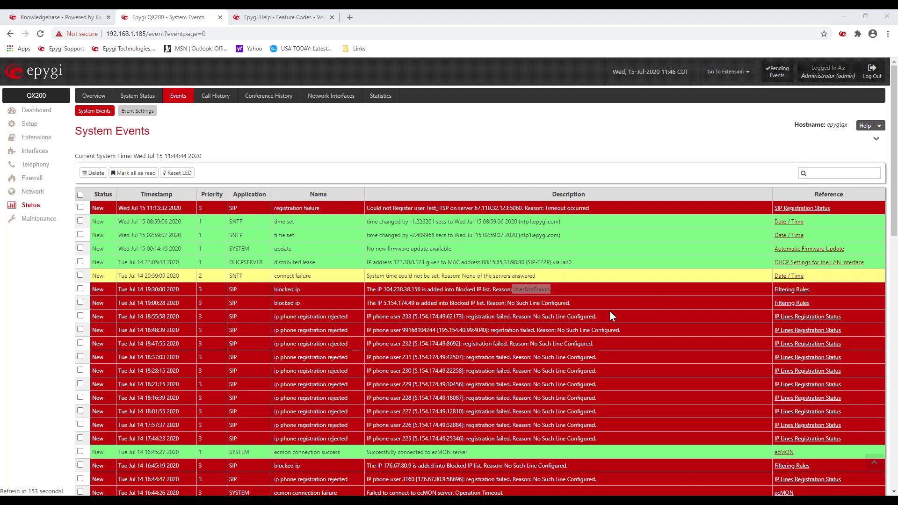
pyautogui.click(450, 354)
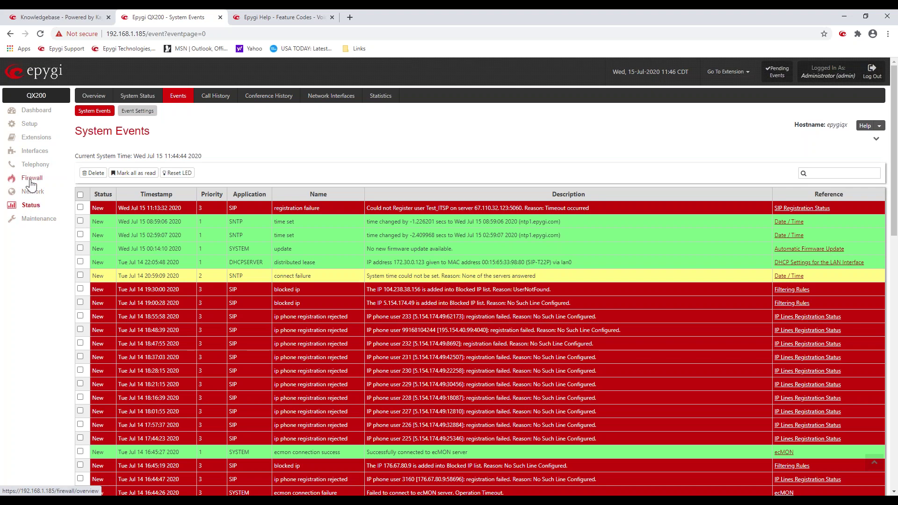
# Step: Show the Firewall Filtering Rules' SIP Access list with its enabled SIPAccess group rule
pyautogui.click(31, 180)
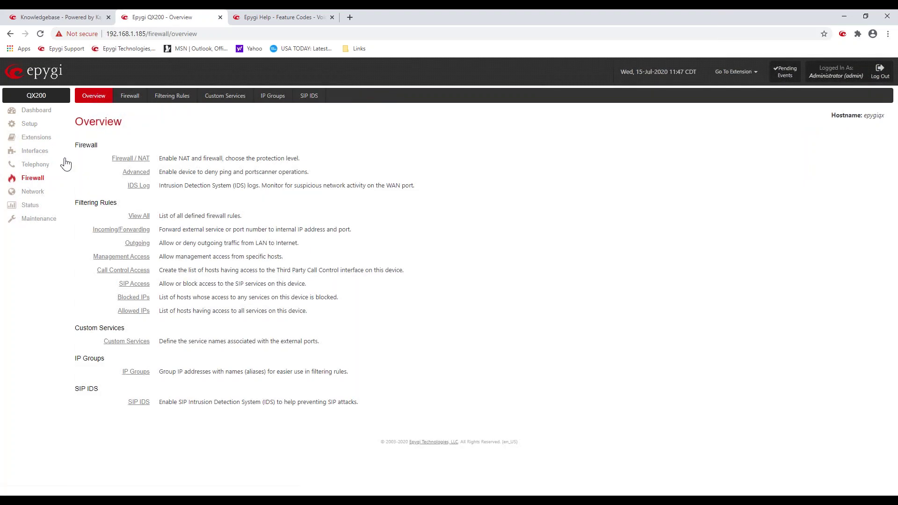
pyautogui.click(131, 96)
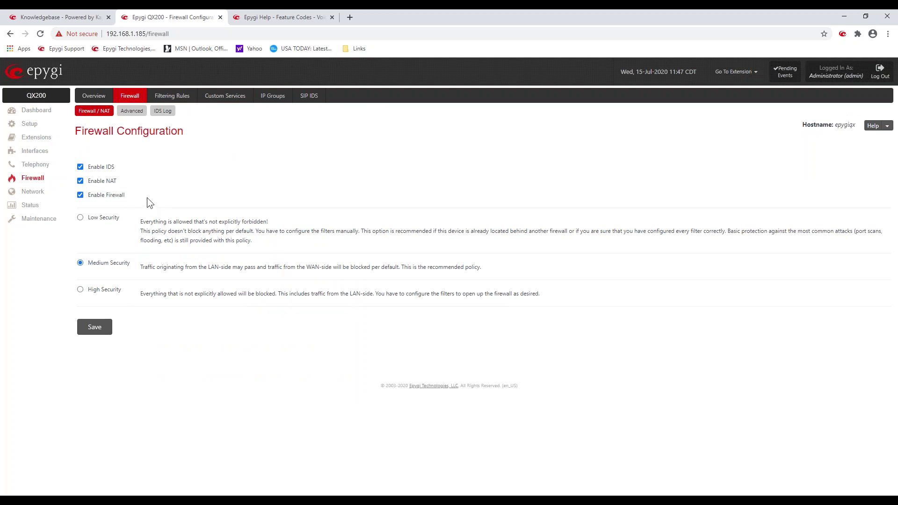
pyautogui.click(171, 96)
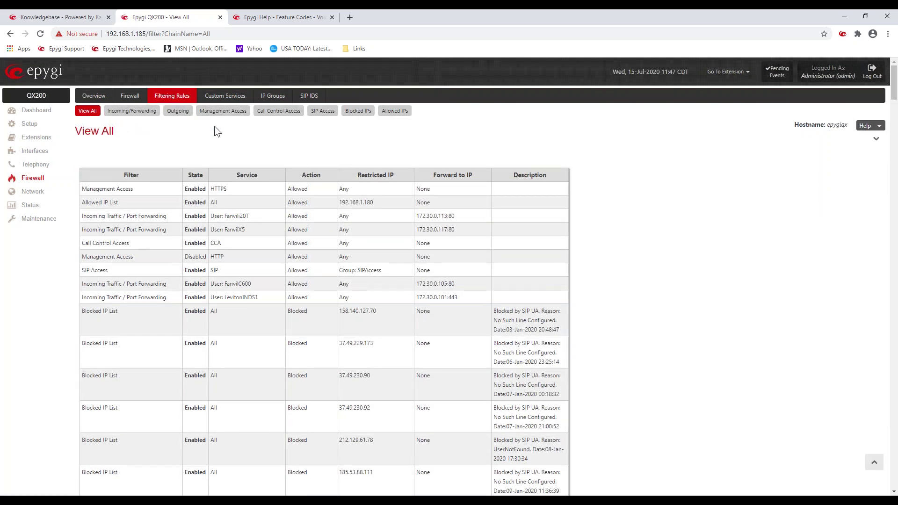
pyautogui.click(321, 112)
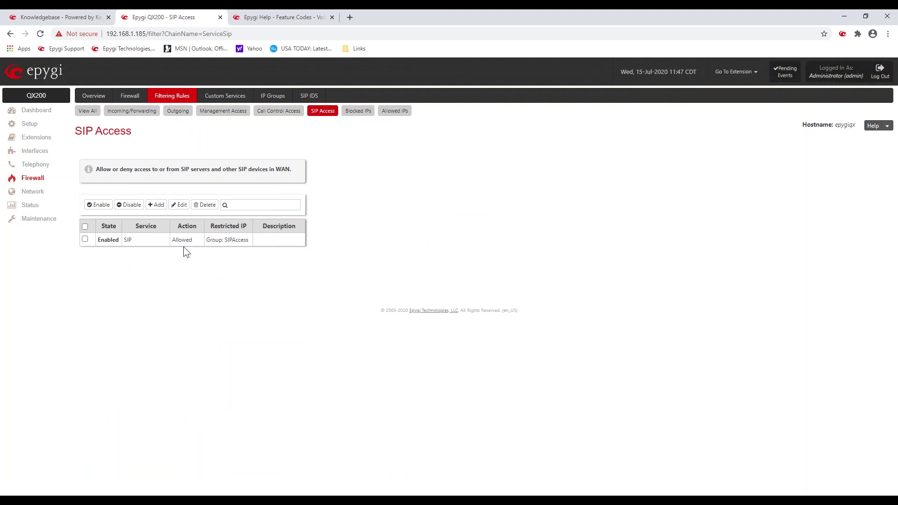
# Step: Inspect the SIP Access rule's SIP service in its edit view, then return to the rule list
pyautogui.doubleClick(128, 239)
pyautogui.click(171, 258)
pyautogui.click(84, 239)
pyautogui.click(179, 205)
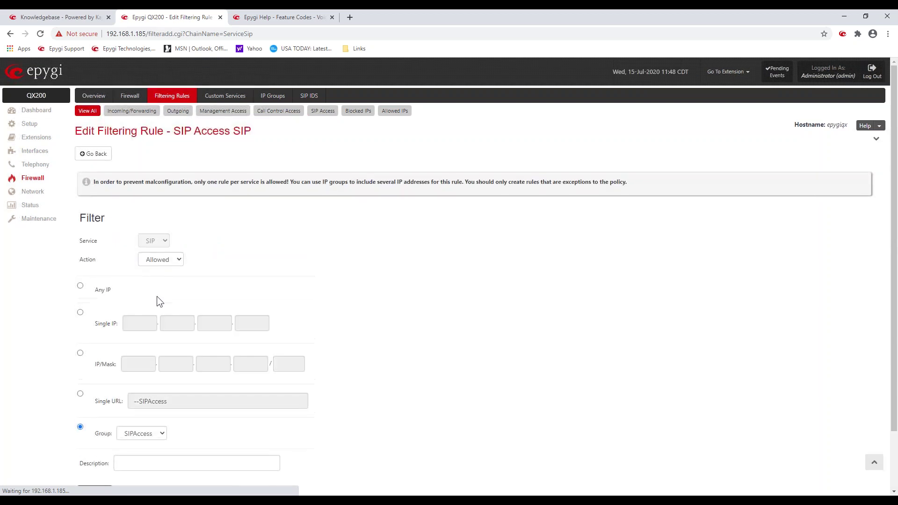
pyautogui.scroll(-2, 162, 327)
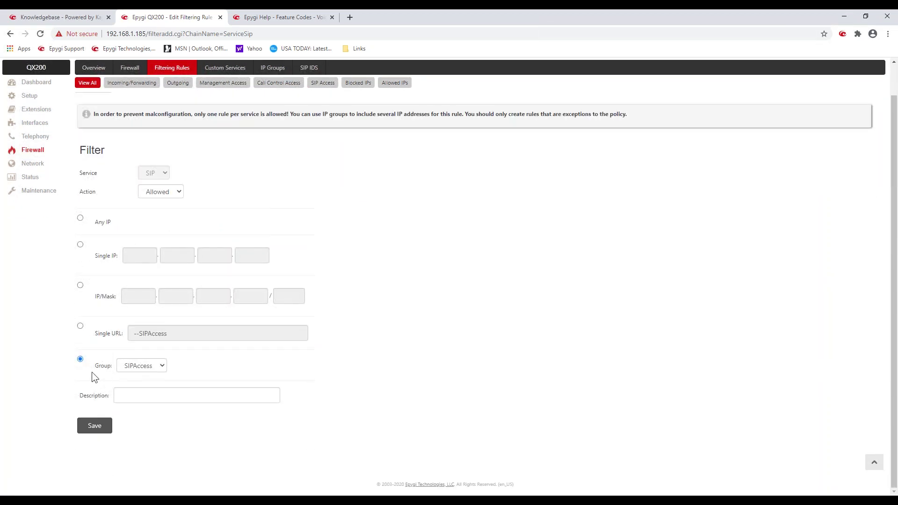
pyautogui.scroll(2, 354, 207)
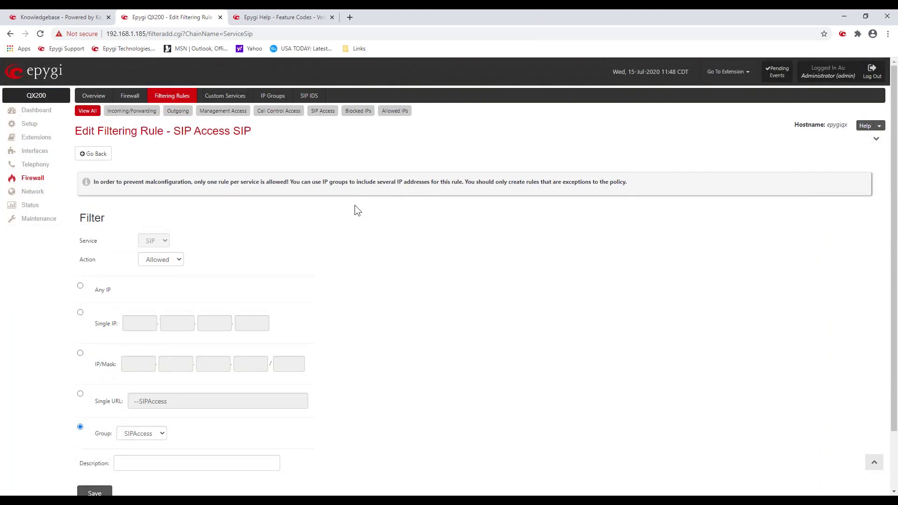
pyautogui.click(323, 111)
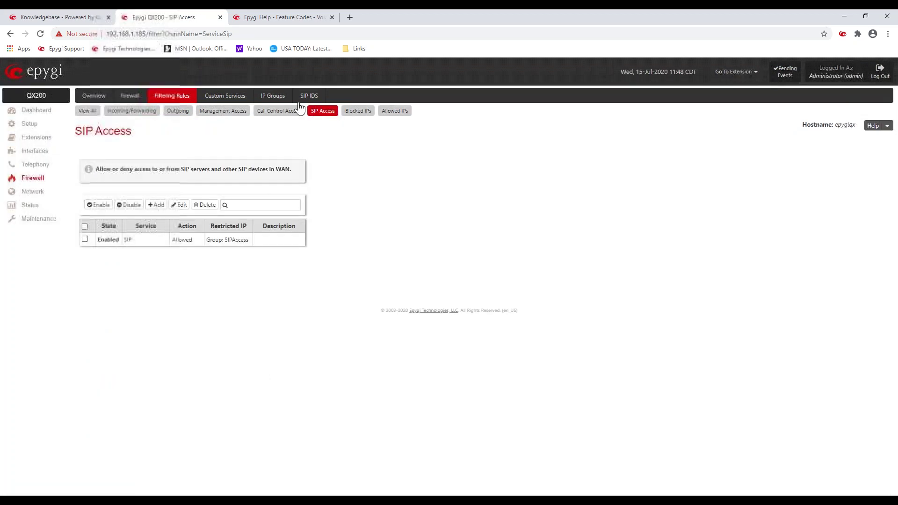
# Step: Check the SIPAccess IP group member 34.226.36.32/28, then view the Blocked IP List
pyautogui.click(279, 100)
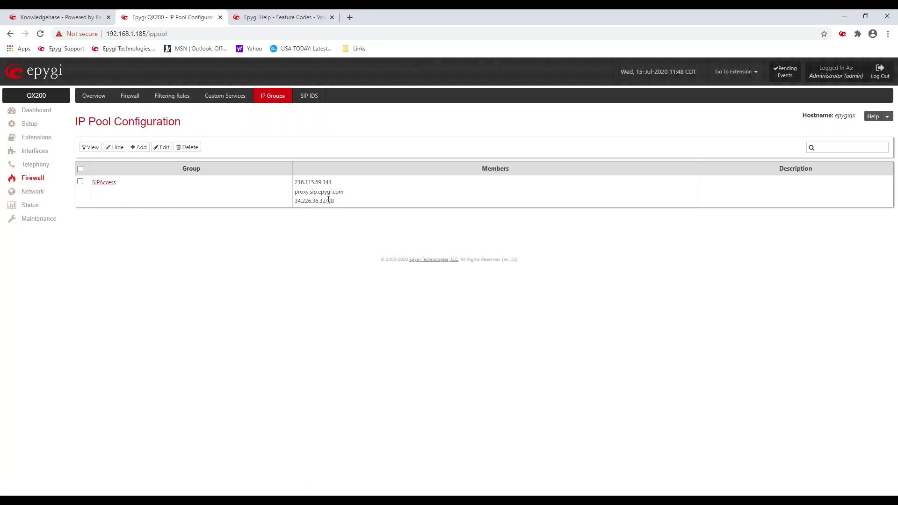
pyautogui.moveTo(337, 201); pyautogui.dragTo(300, 183)
pyautogui.click(214, 217)
pyautogui.click(169, 100)
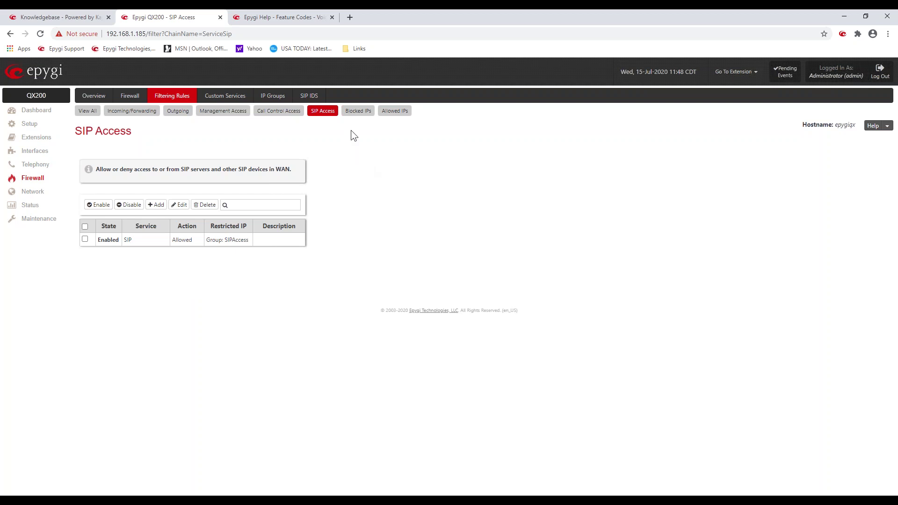
pyautogui.click(358, 112)
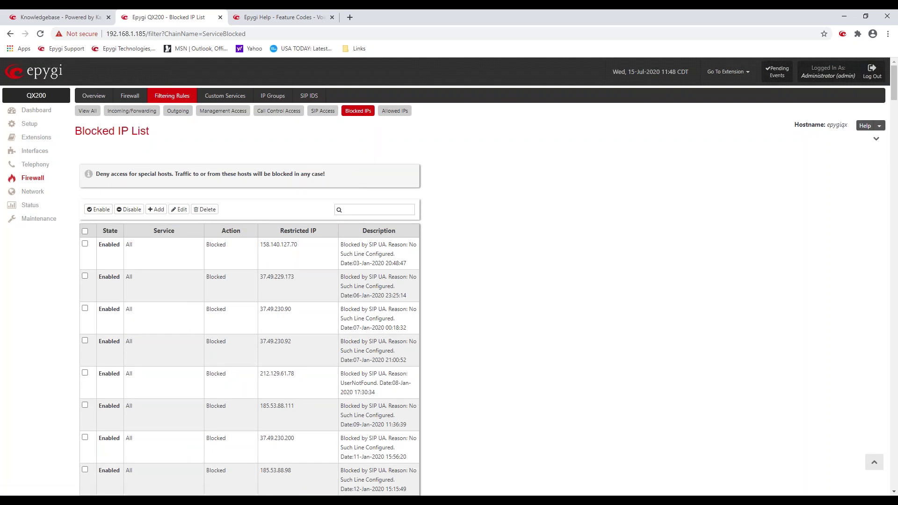
# Step: Scroll through every Blocked IP List entry, return to the top and show SIP IDS settings
pyautogui.scroll(-10, 215, 337)
pyautogui.scroll(-15, 213, 333)
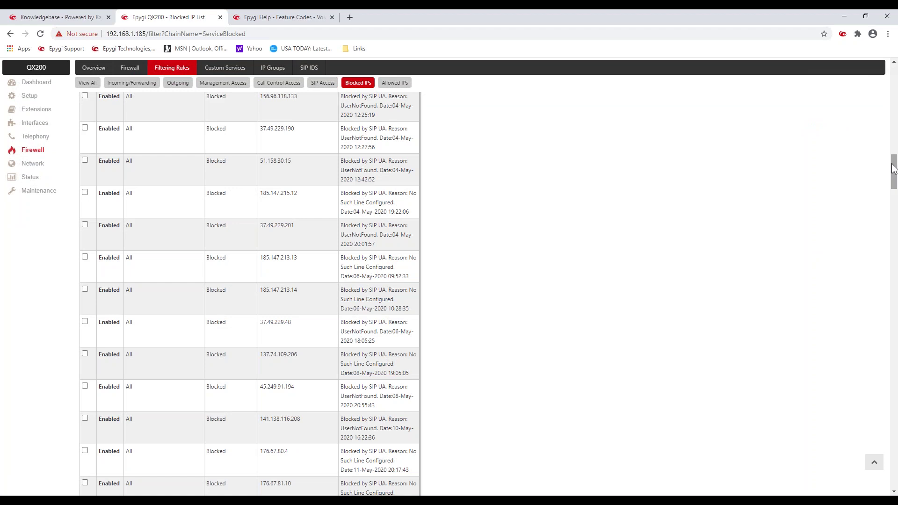
pyautogui.moveTo(894, 170); pyautogui.dragTo(893, 472)
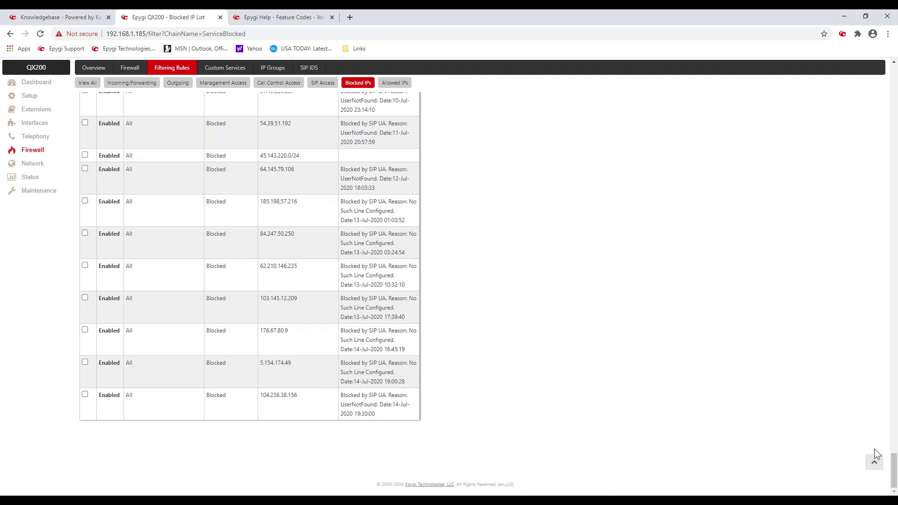
pyautogui.click(874, 464)
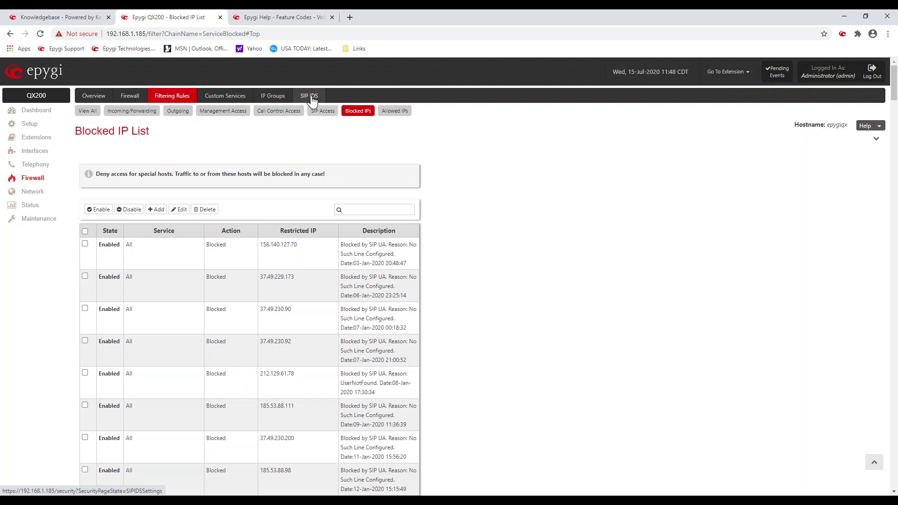
pyautogui.click(311, 98)
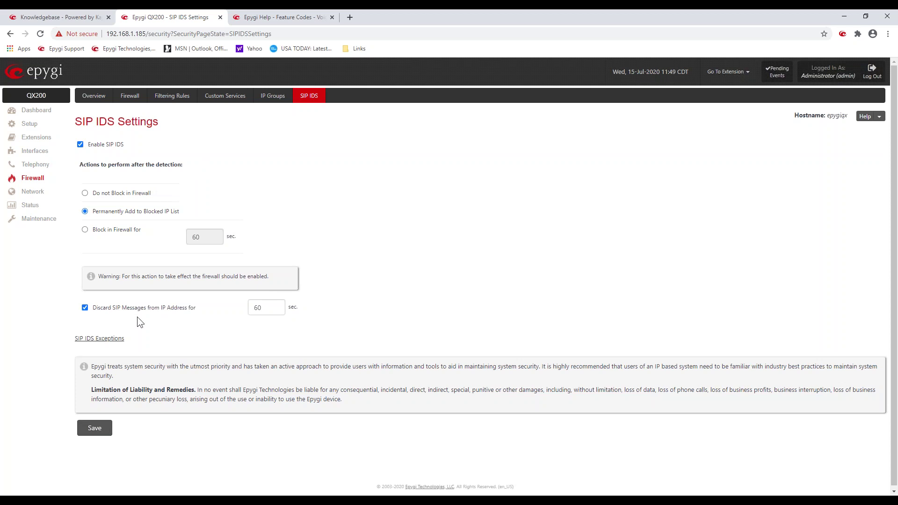
# Step: Check the SIP IDS exception entry 172.30.0.0/24, return to SIP IDS and go to Maintenance
pyautogui.click(107, 337)
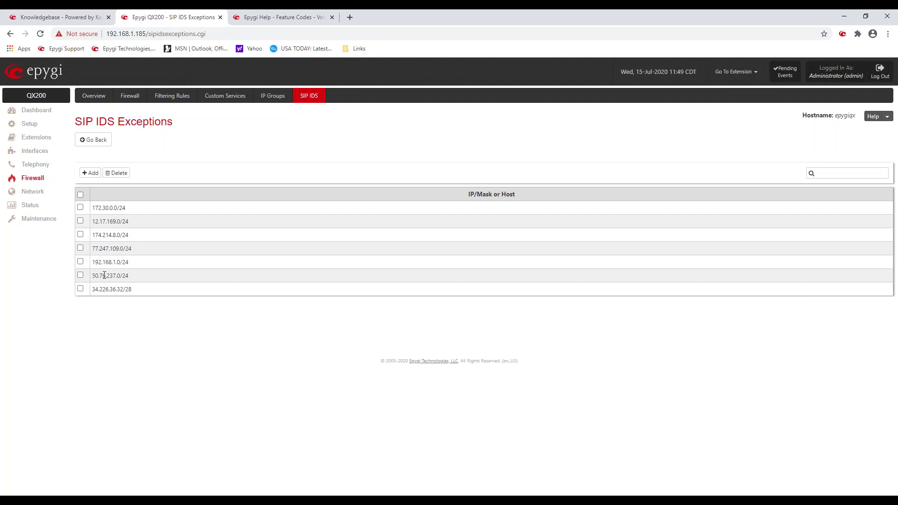
pyautogui.moveTo(92, 208); pyautogui.dragTo(122, 208)
pyautogui.click(148, 261)
pyautogui.click(96, 140)
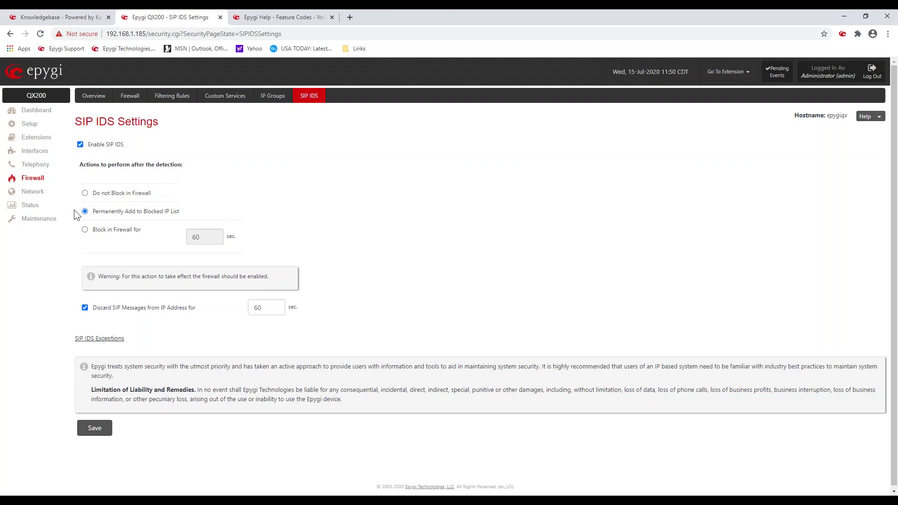
pyautogui.click(35, 219)
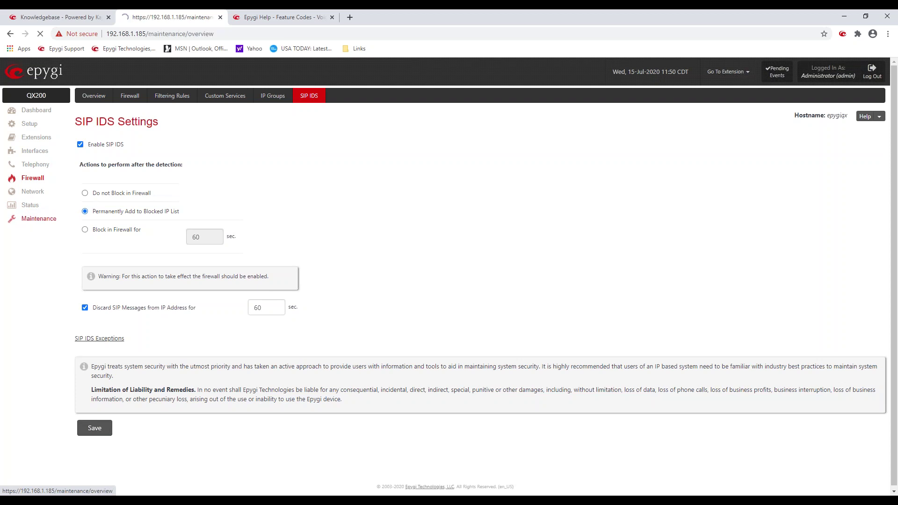
pyautogui.click(134, 99)
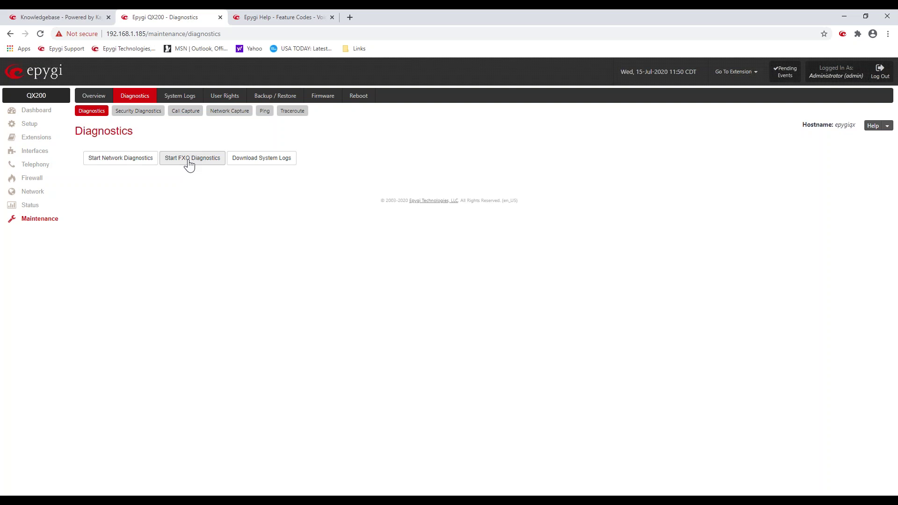
pyautogui.click(145, 112)
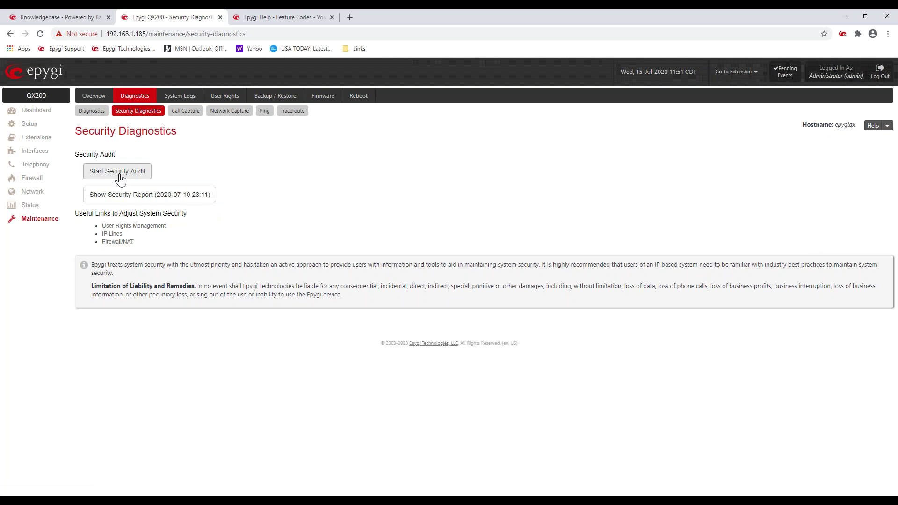
# Step: Run a security audit and read its report flagging weak extension and administrator passwords
pyautogui.click(120, 178)
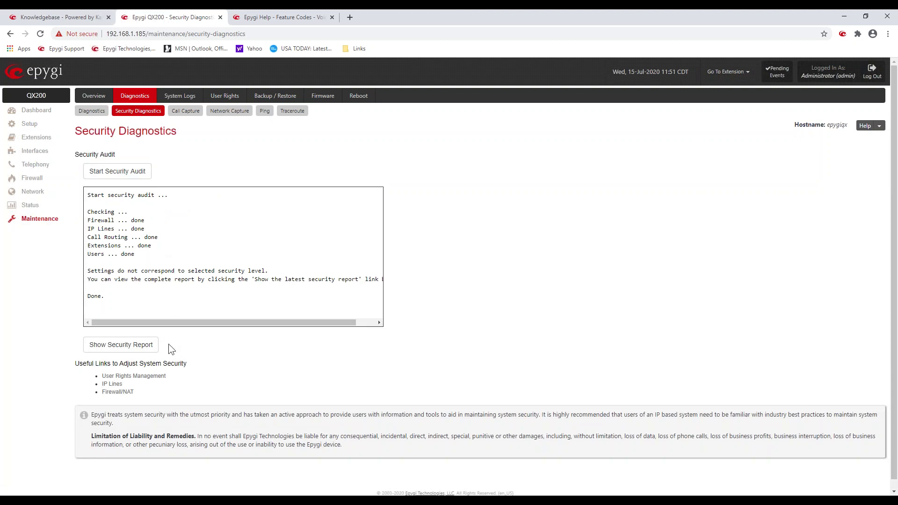
pyautogui.click(141, 348)
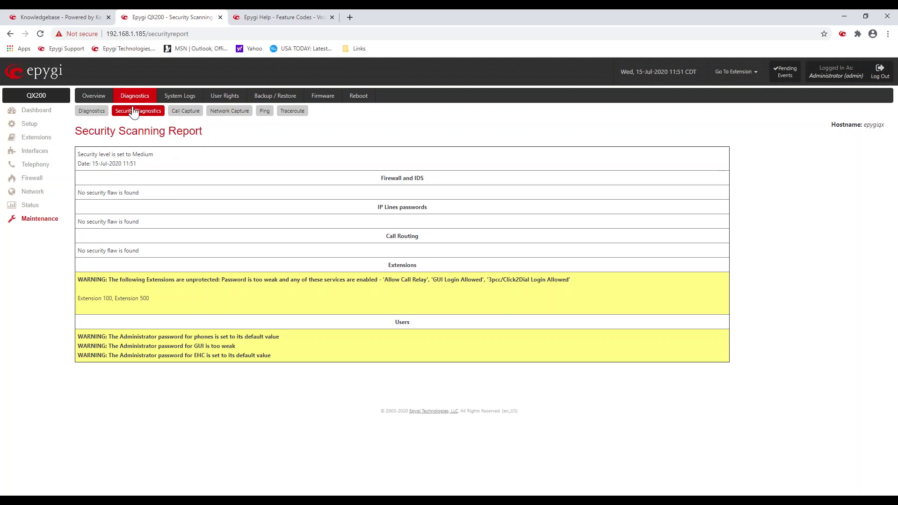
pyautogui.click(228, 114)
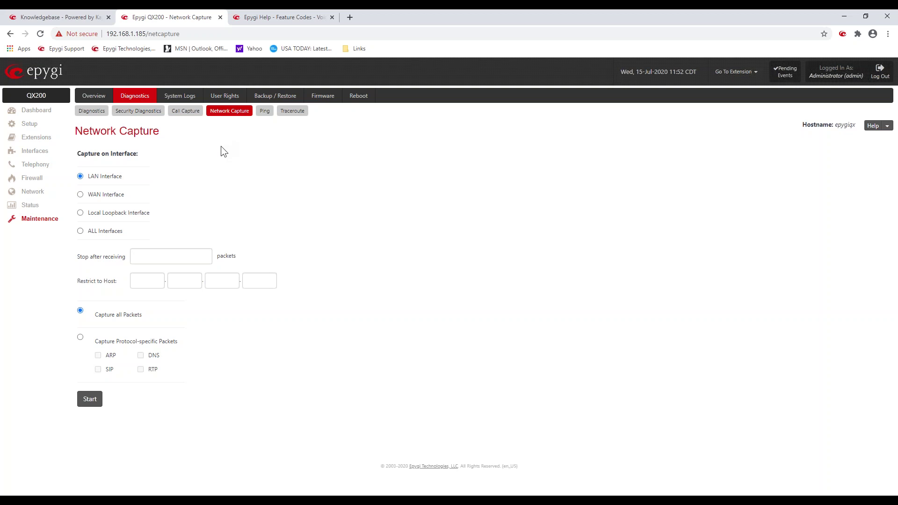
# Step: Mark all logs with the comment test1, then show the SIP User Agent system log
pyautogui.click(182, 95)
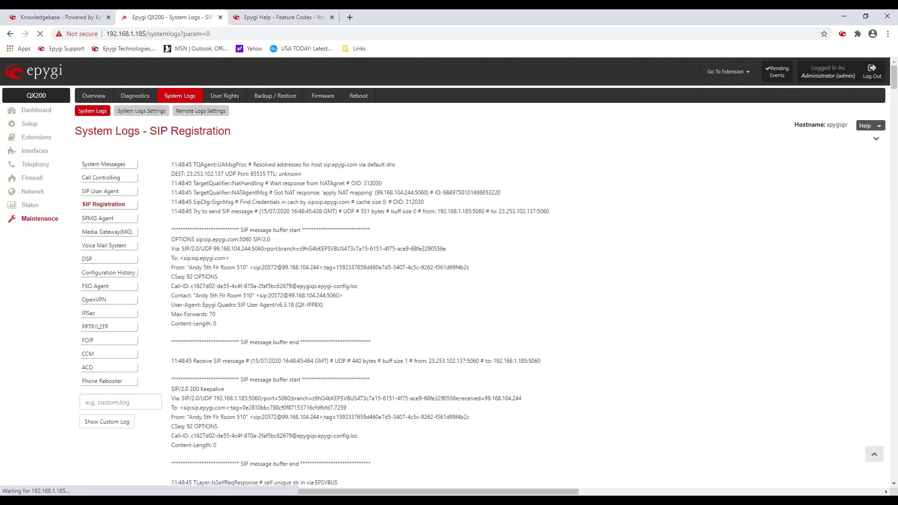
pyautogui.click(134, 115)
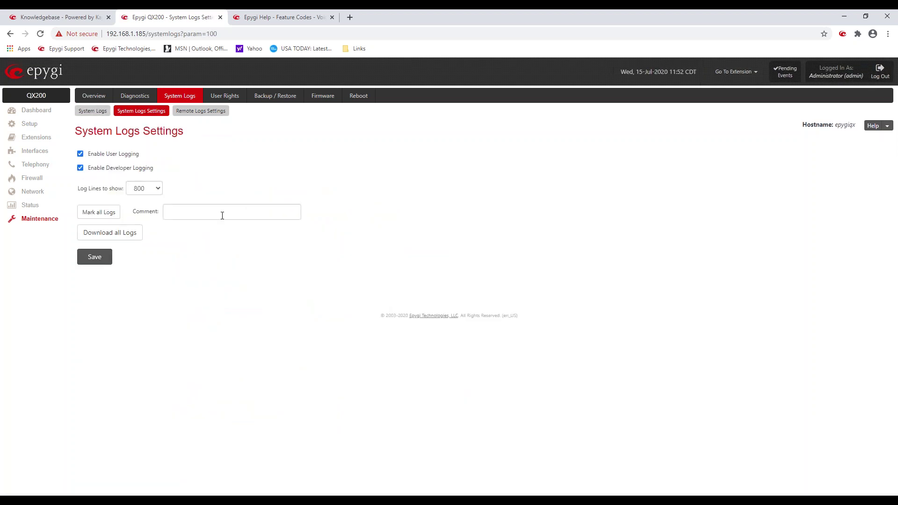
pyautogui.click(222, 215)
pyautogui.click(219, 226)
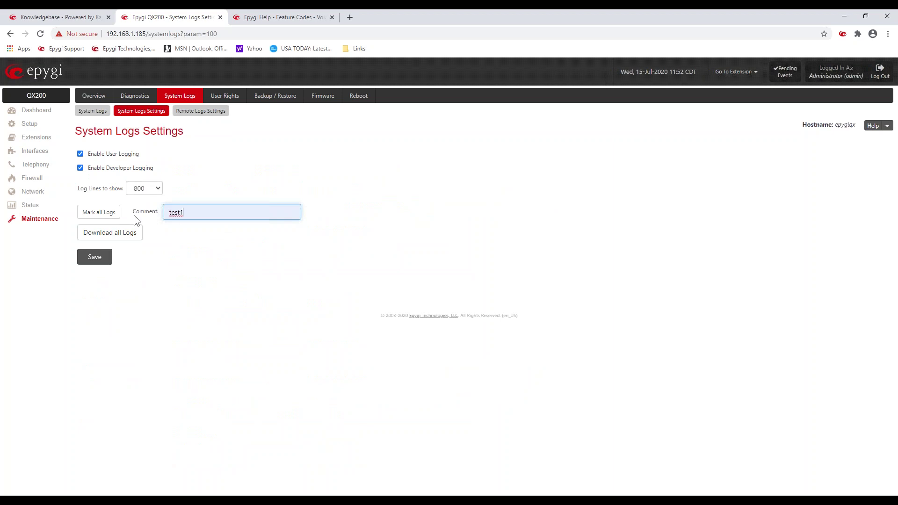
pyautogui.click(100, 213)
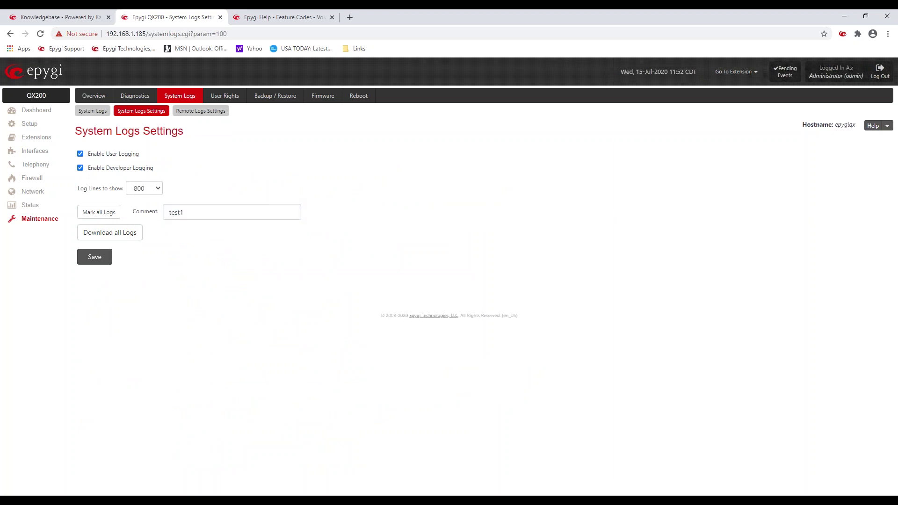
pyautogui.click(92, 111)
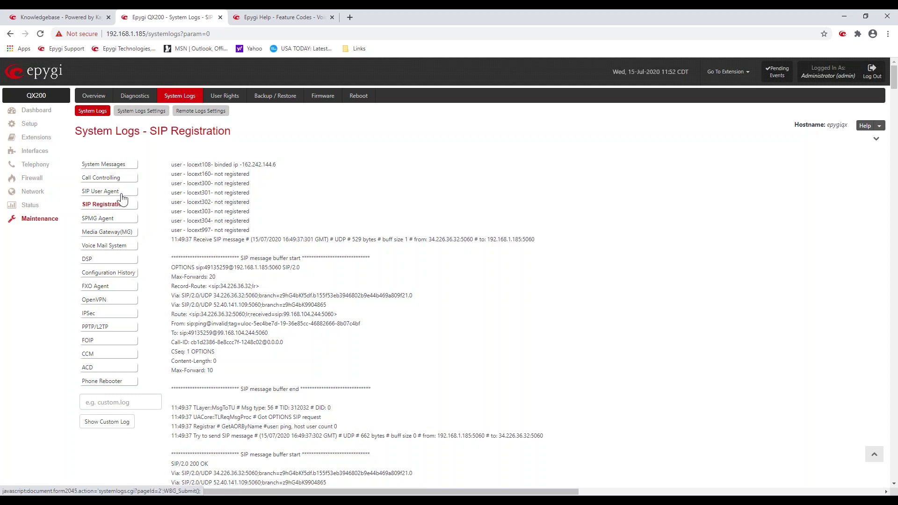
pyautogui.click(103, 191)
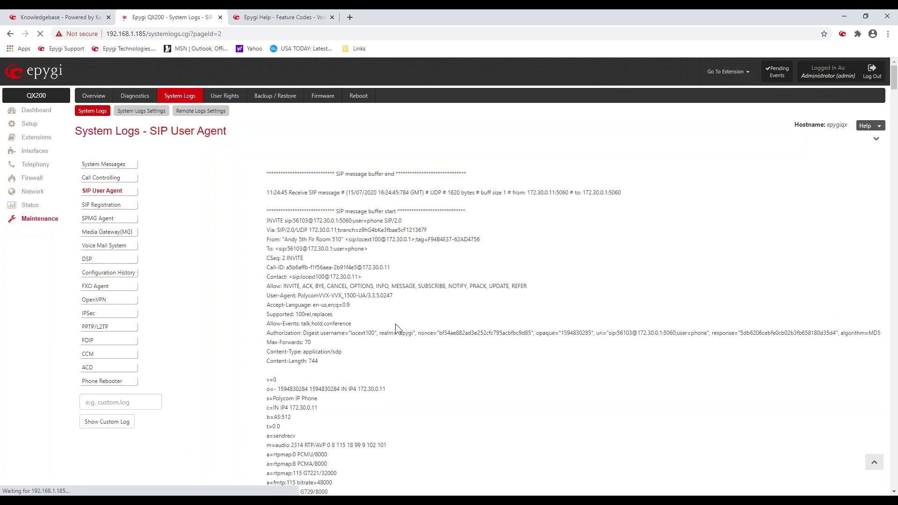
# Step: Scroll to the log's end and highlight the LOGS MARKER entry with comment test1
pyautogui.scroll(-3, 314, 225)
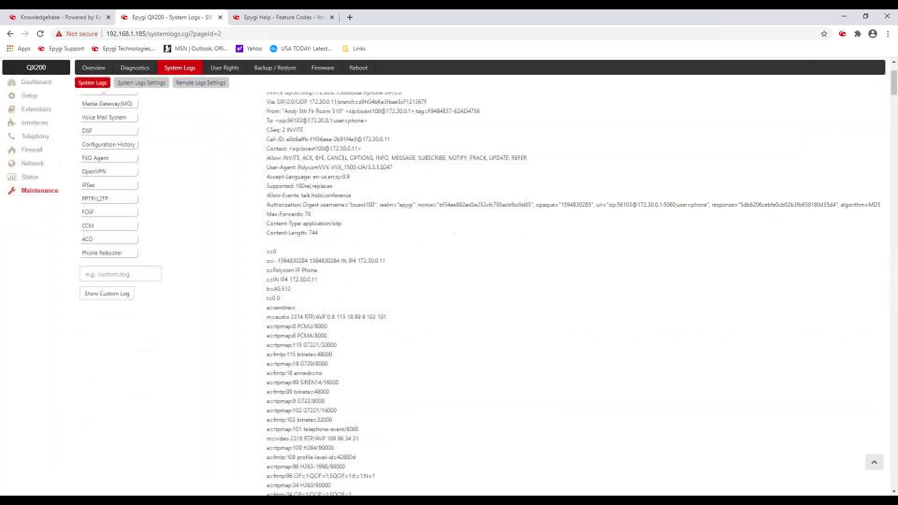
pyautogui.scroll(-4, 314, 224)
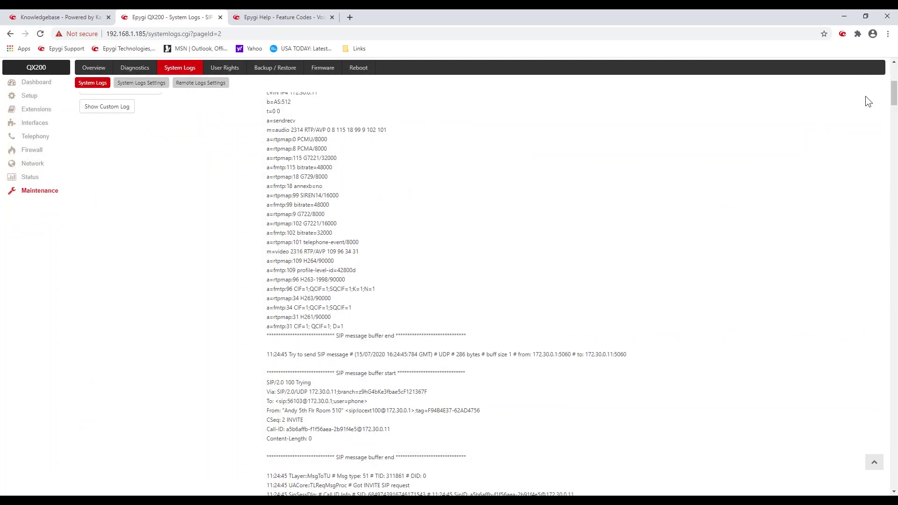
pyautogui.scroll(-3, 893, 116)
pyautogui.moveTo(893, 116); pyautogui.dragTo(893, 283)
pyautogui.scroll(-15, 433, 294)
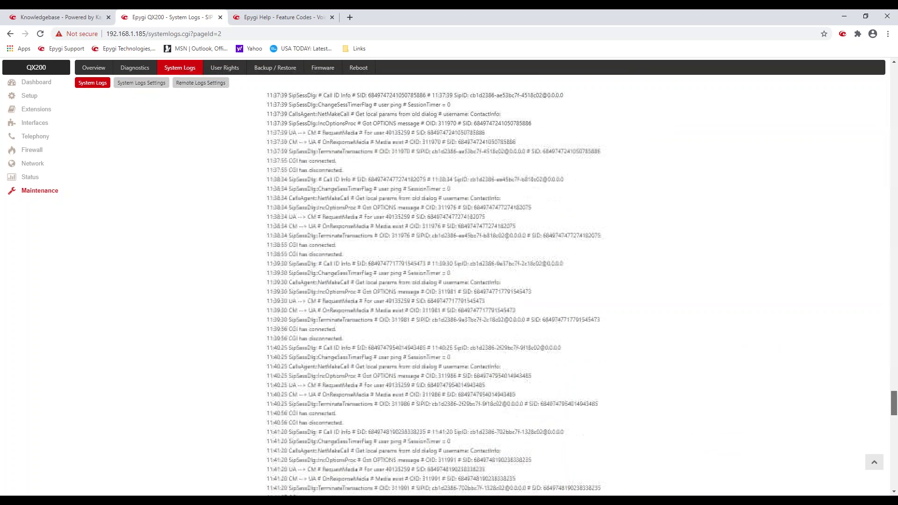
pyautogui.scroll(-5, 537, 299)
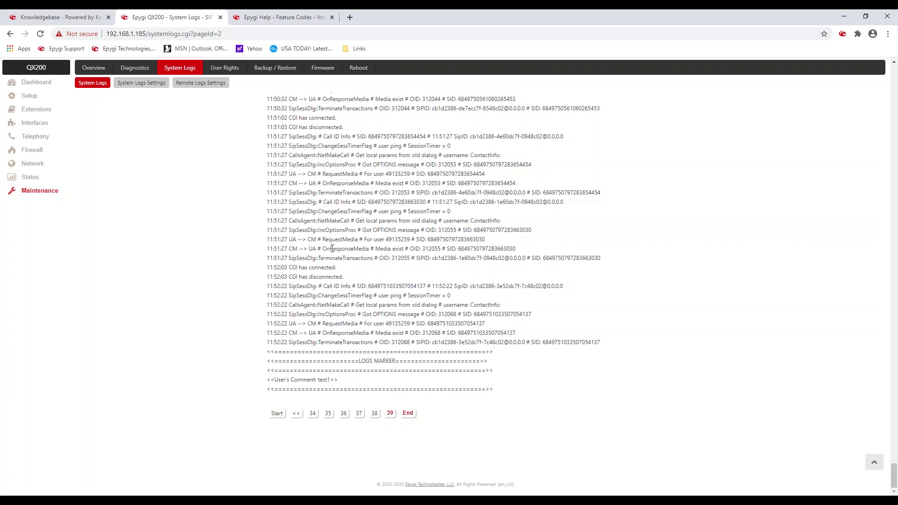
pyautogui.moveTo(306, 365); pyautogui.dragTo(348, 396)
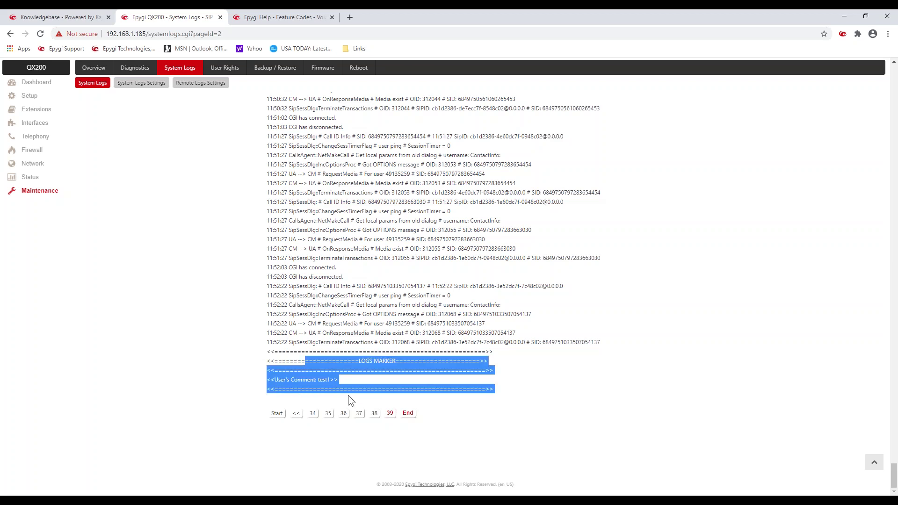
pyautogui.click(375, 281)
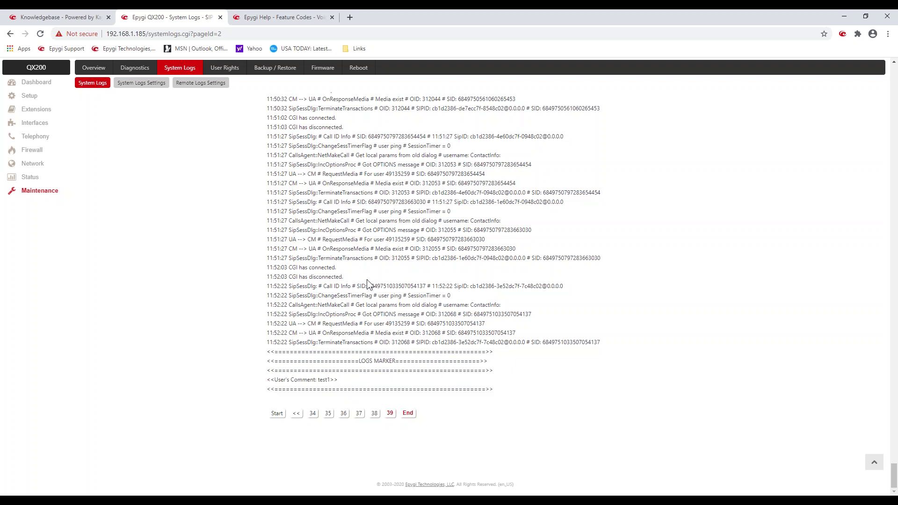
pyautogui.doubleClick(328, 380)
# Step: Browse SIP User Agent log pages 37, 32 and 34
pyautogui.click(359, 414)
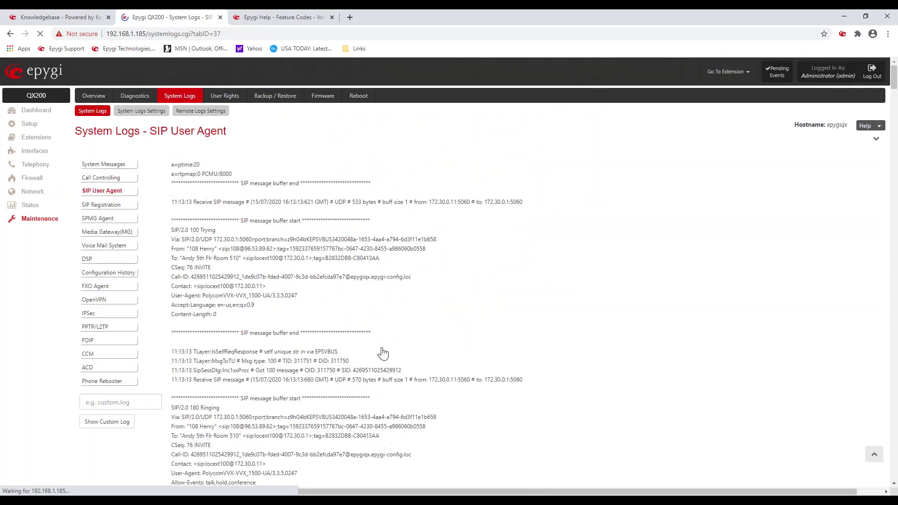
pyautogui.scroll(-8, 384, 346)
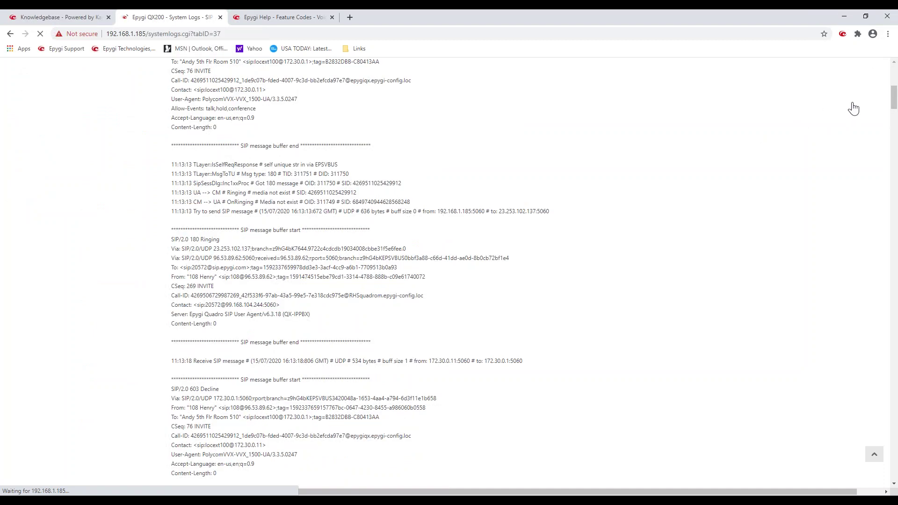
pyautogui.moveTo(892, 96); pyautogui.dragTo(893, 467)
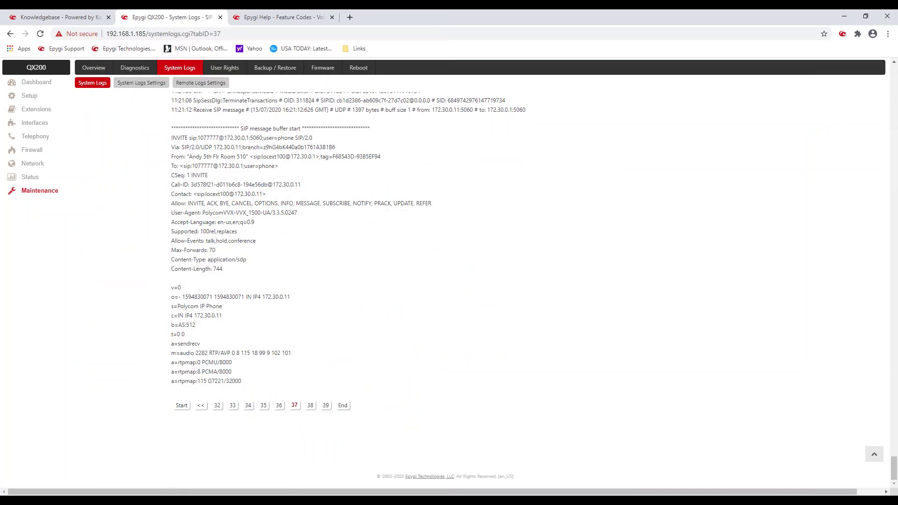
pyautogui.click(218, 407)
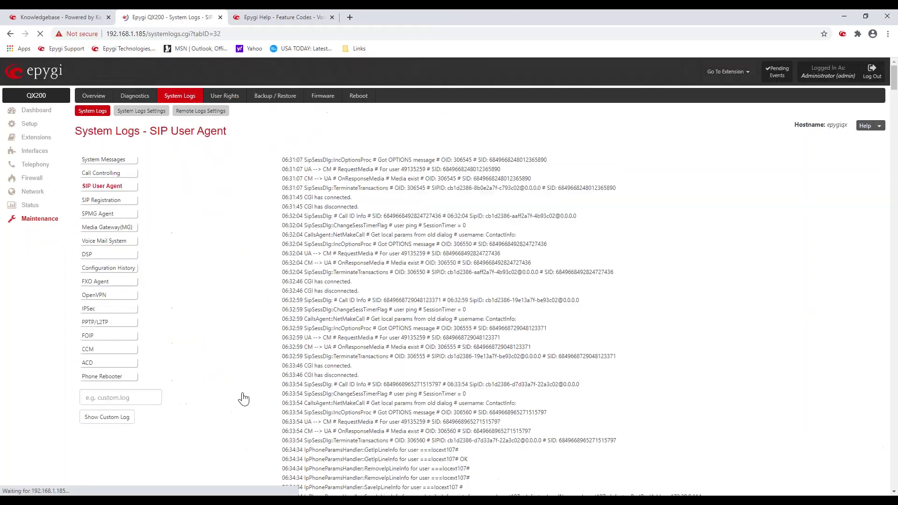
pyautogui.scroll(-8, 435, 286)
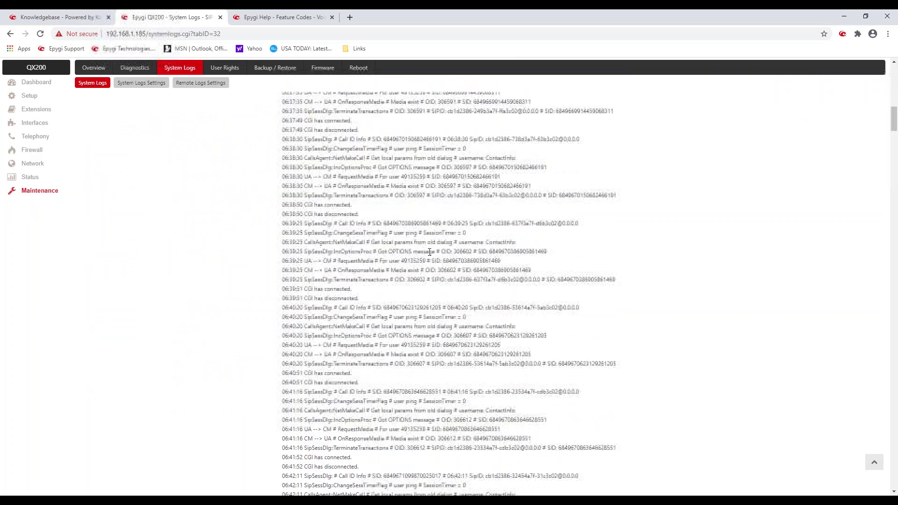
pyautogui.moveTo(893, 131); pyautogui.dragTo(893, 476)
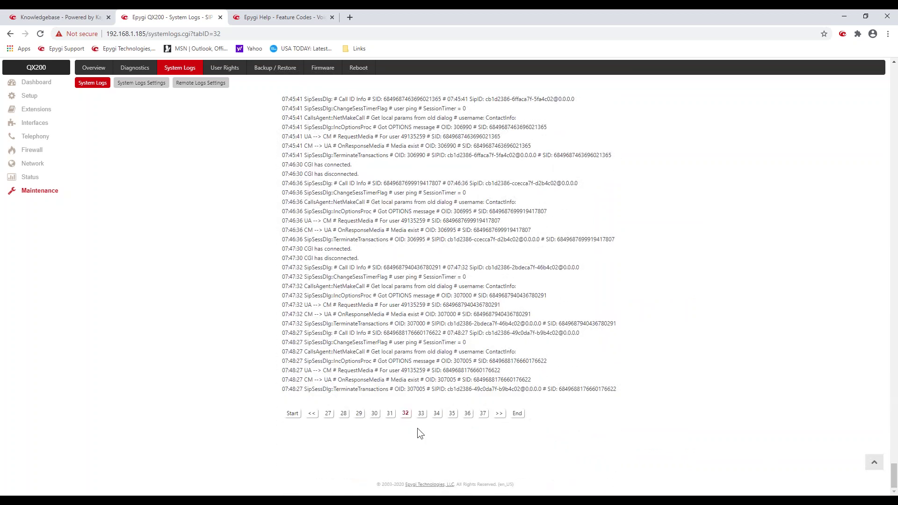
pyautogui.click(436, 413)
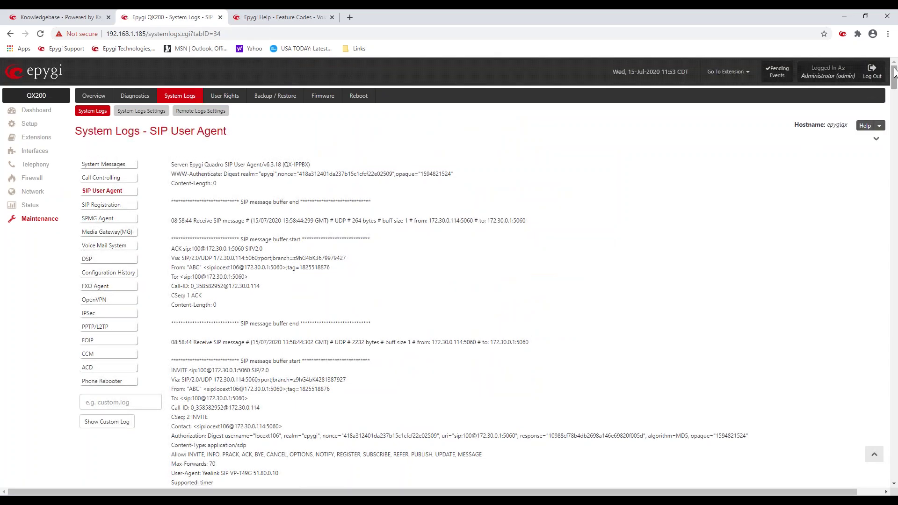
pyautogui.moveTo(893, 77); pyautogui.dragTo(894, 201)
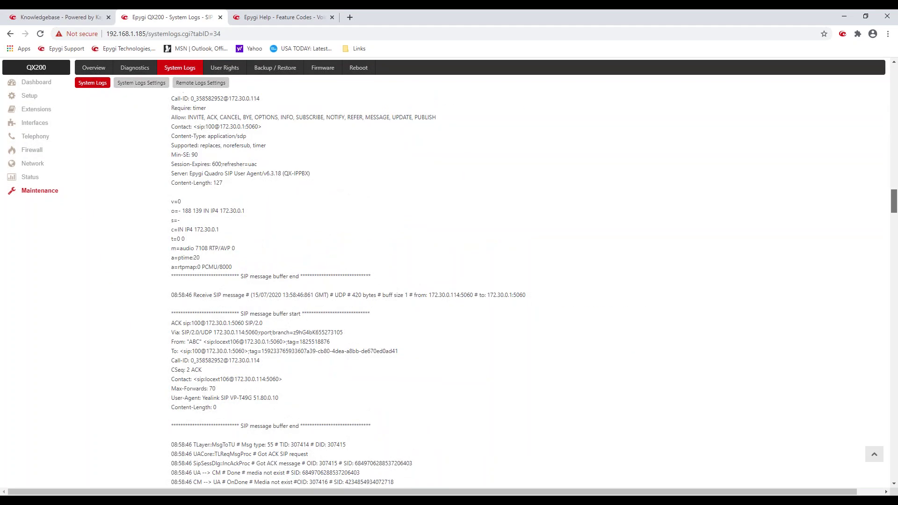
pyautogui.moveTo(893, 201); pyautogui.dragTo(894, 468)
# Step: Browse page 33, then page 28 with its 02:30–02:33 OPTIONS messages
pyautogui.click(279, 405)
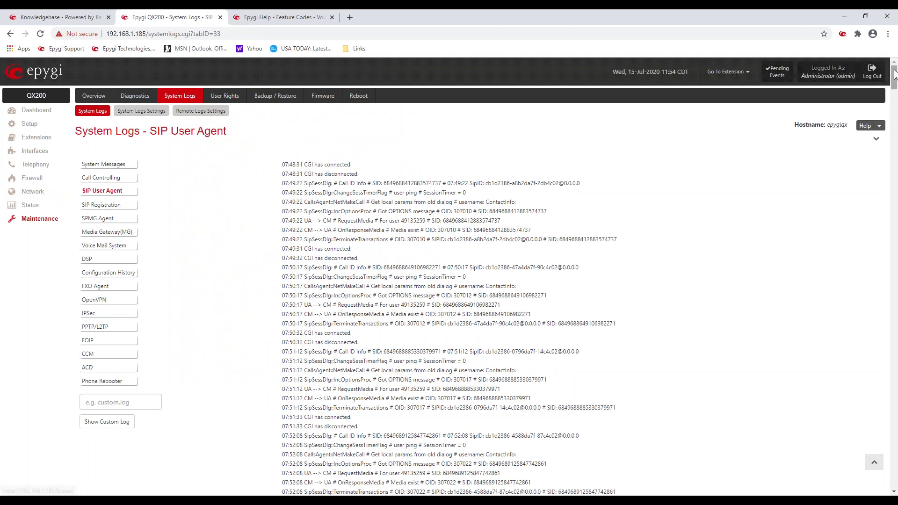
pyautogui.moveTo(893, 77); pyautogui.dragTo(893, 445)
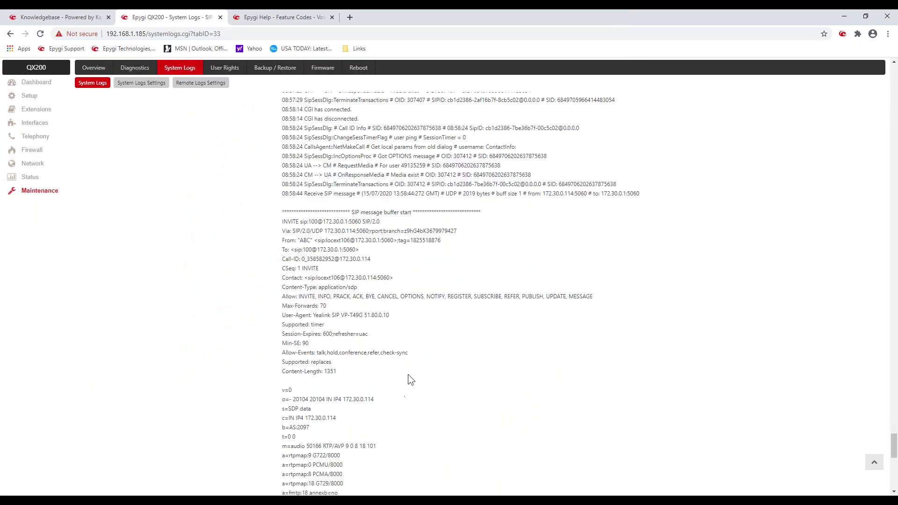
pyautogui.scroll(-10, 423, 302)
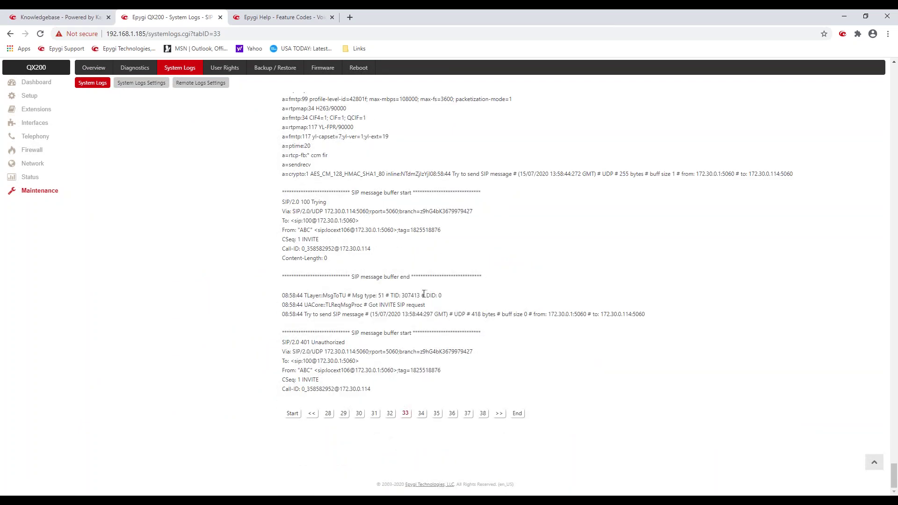
pyautogui.click(328, 415)
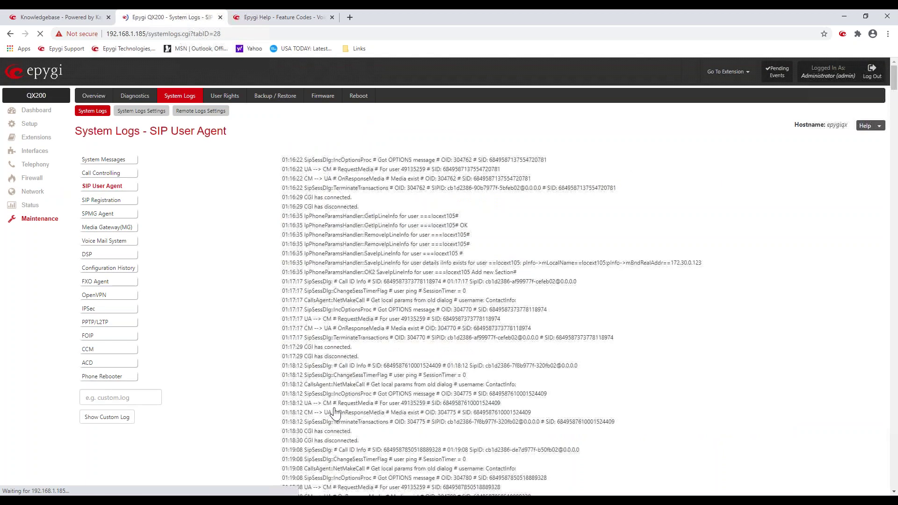
pyautogui.scroll(-5, 359, 344)
pyautogui.scroll(-5, 360, 345)
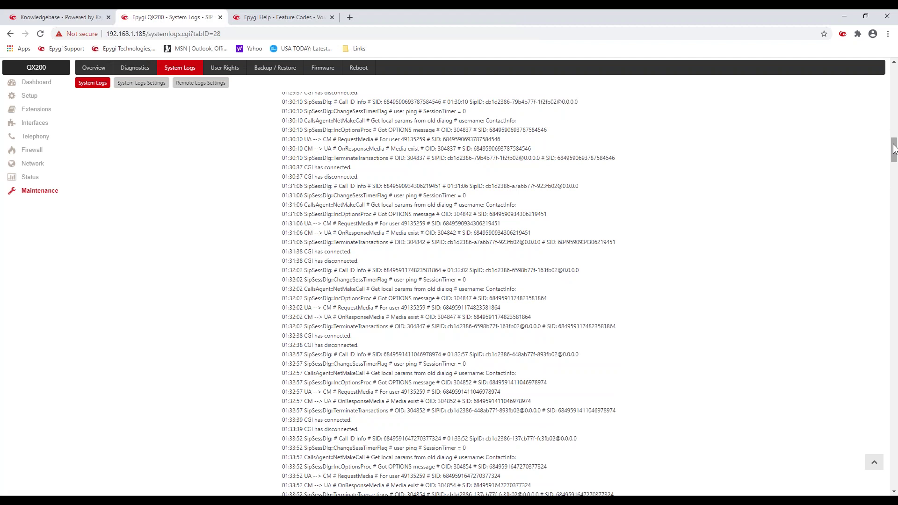
pyautogui.moveTo(894, 148); pyautogui.dragTo(894, 450)
pyautogui.scroll(-10, 743, 380)
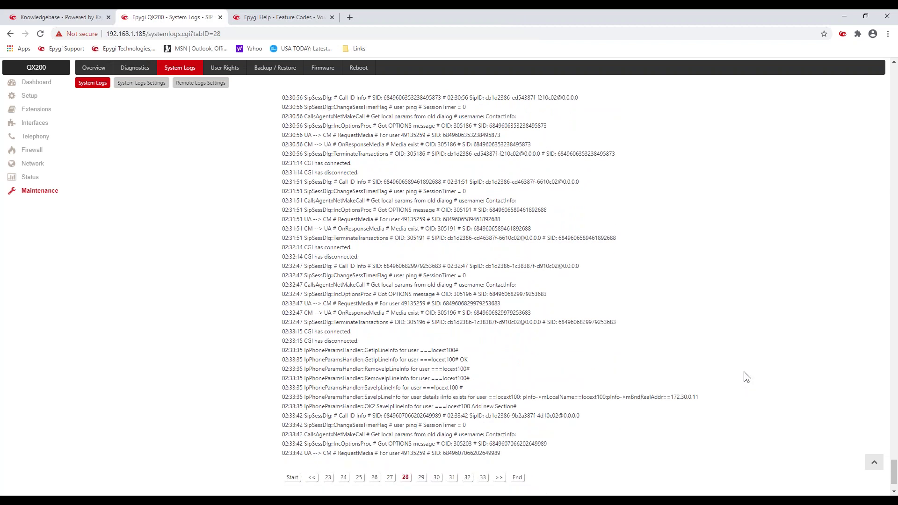
pyautogui.click(329, 414)
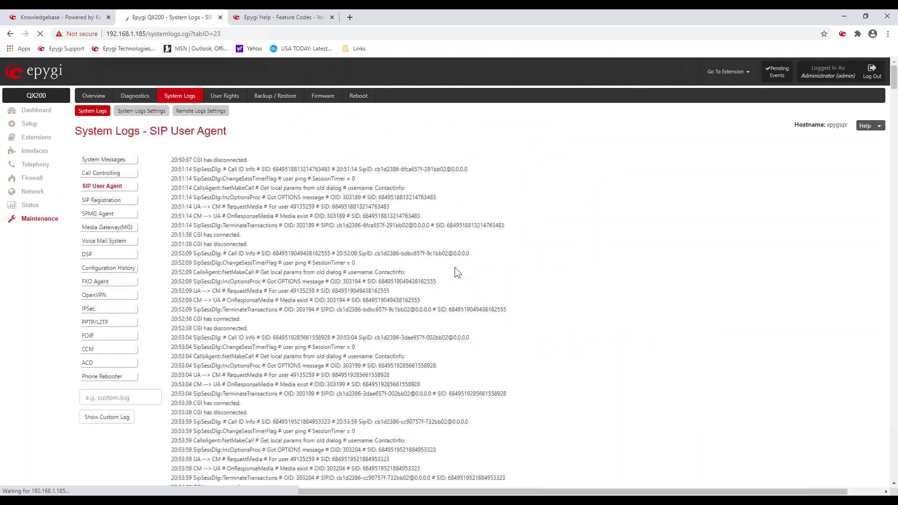
pyautogui.scroll(-8, 457, 271)
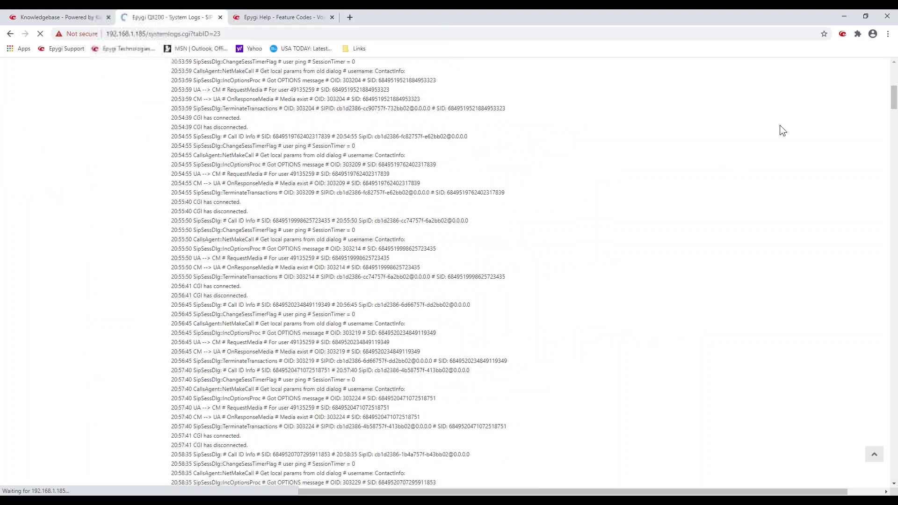
pyautogui.moveTo(893, 97); pyautogui.dragTo(893, 449)
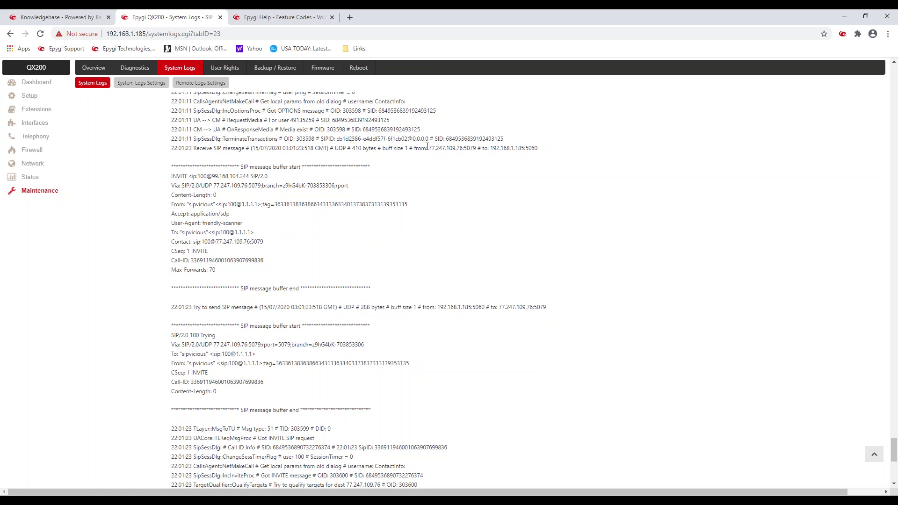
pyautogui.moveTo(426, 148); pyautogui.dragTo(471, 148)
pyautogui.moveTo(489, 148); pyautogui.dragTo(520, 149)
pyautogui.click(193, 187)
pyautogui.moveTo(198, 176); pyautogui.dragTo(208, 176)
pyautogui.click(219, 204)
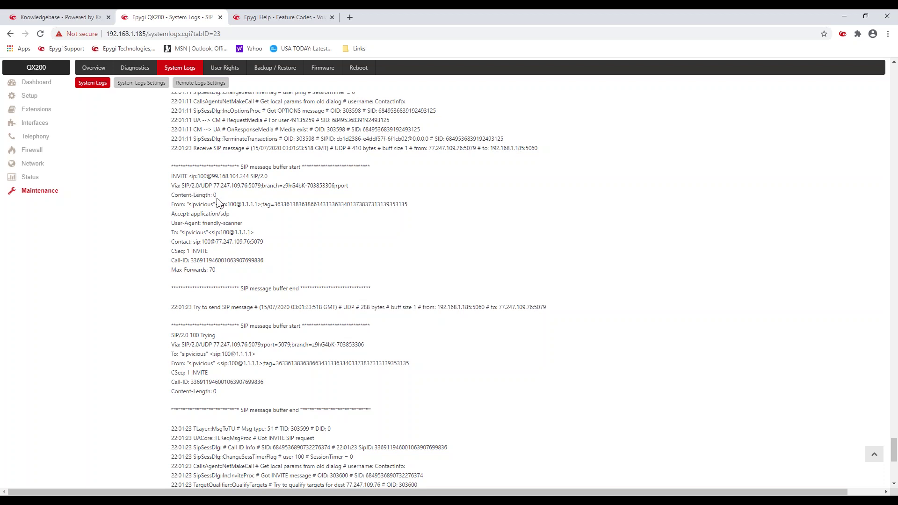
pyautogui.doubleClick(191, 205)
pyautogui.scroll(-4, 218, 340)
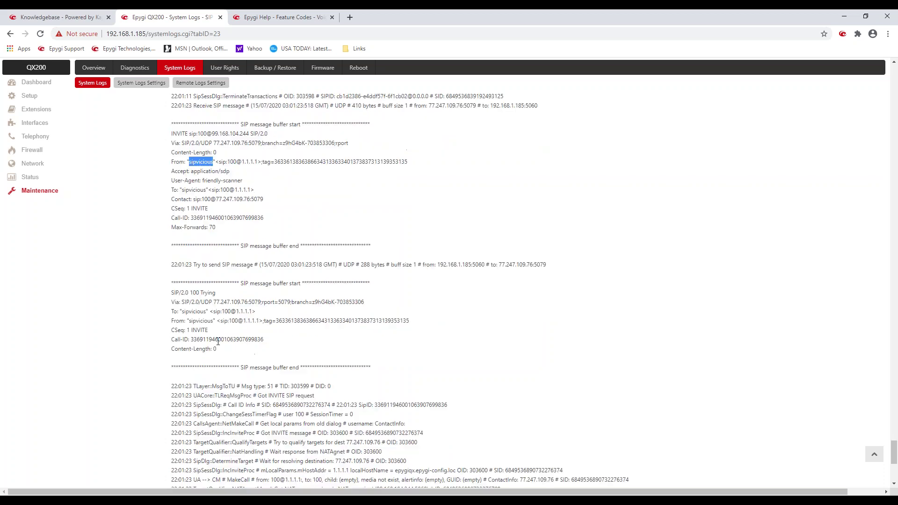
pyautogui.scroll(-3, 219, 340)
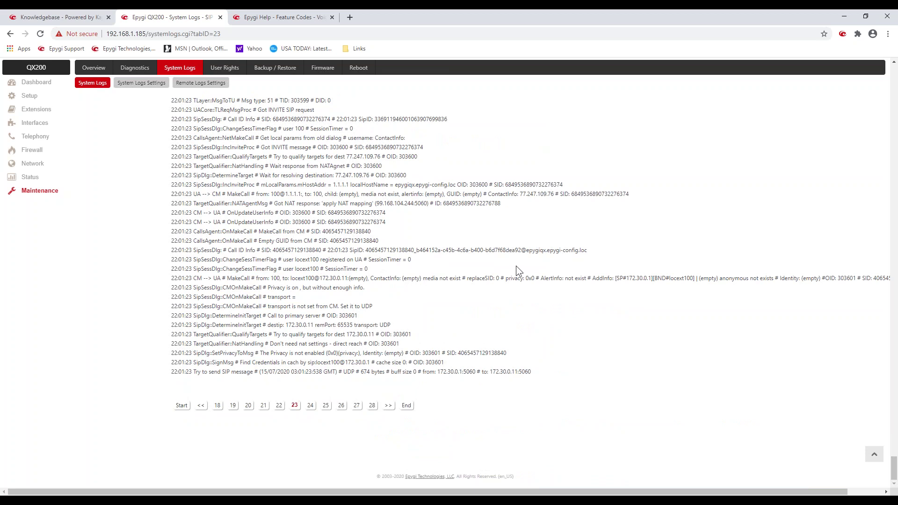
# Step: Return to the top of the log and open User Rights Management, listing admin and localadmin
pyautogui.click(874, 458)
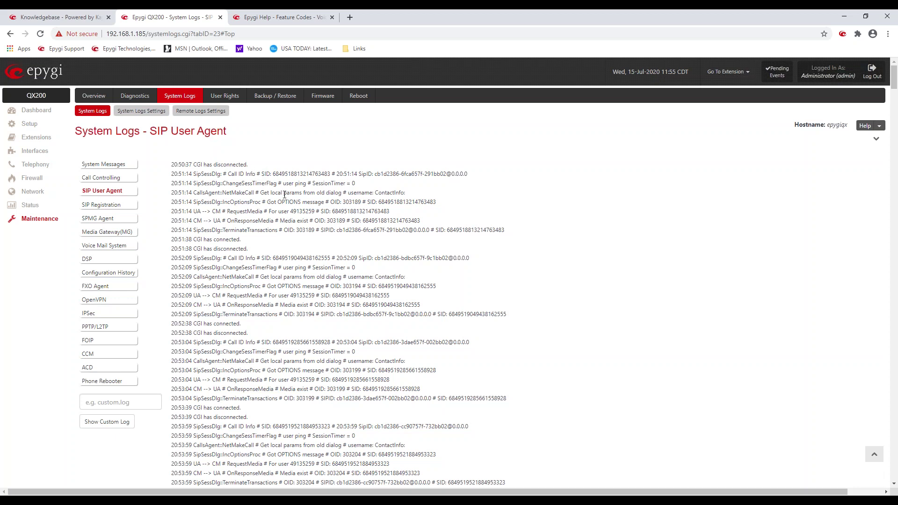
pyautogui.click(228, 96)
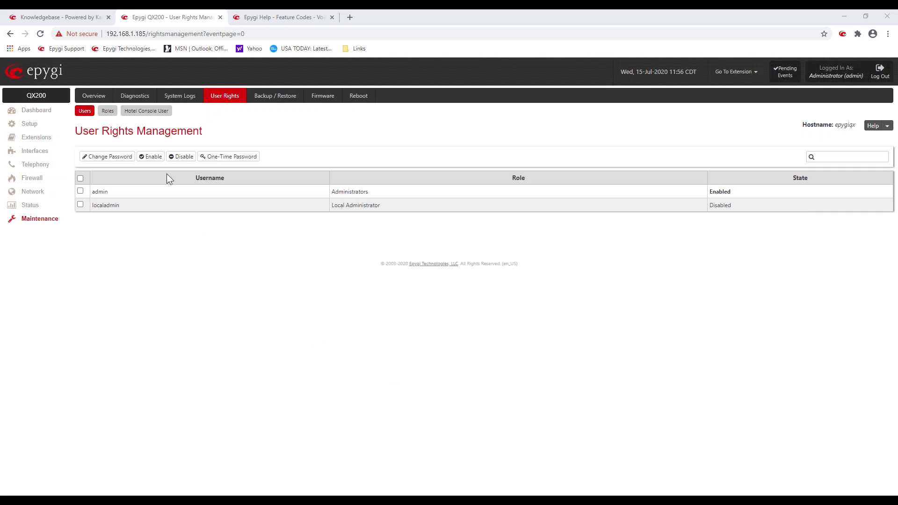
# Step: Open the Backup / Restore Configuration Management page
pyautogui.click(271, 96)
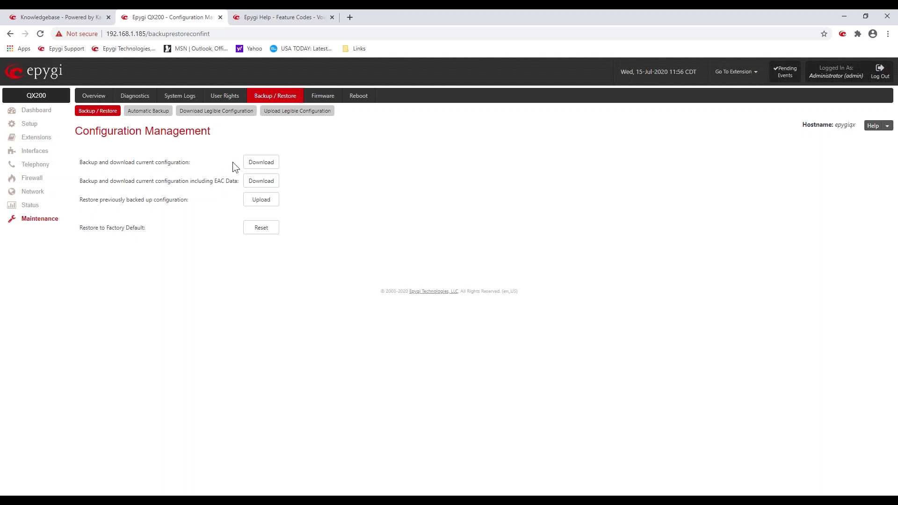
# Step: Download a backup of the current configuration and highlight the EAC Data backup note
pyautogui.click(255, 167)
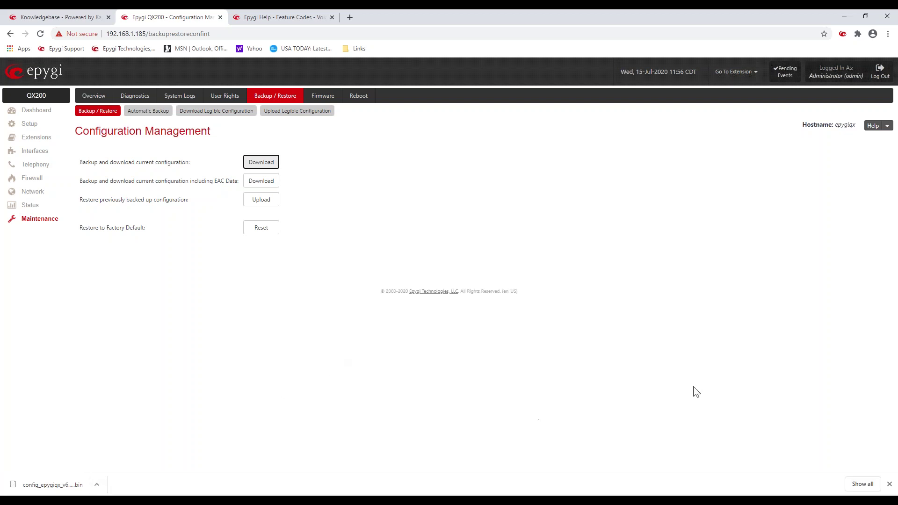
pyautogui.click(888, 484)
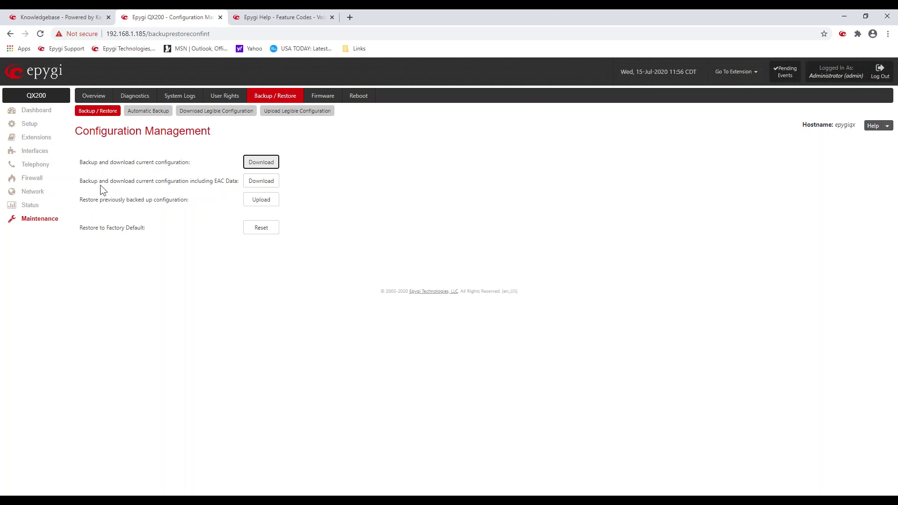
pyautogui.moveTo(90, 181); pyautogui.dragTo(239, 181)
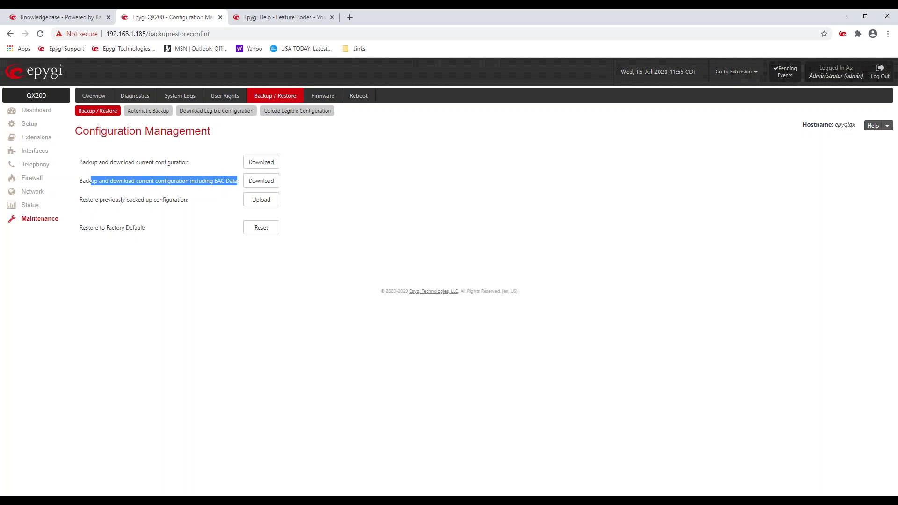
pyautogui.click(188, 198)
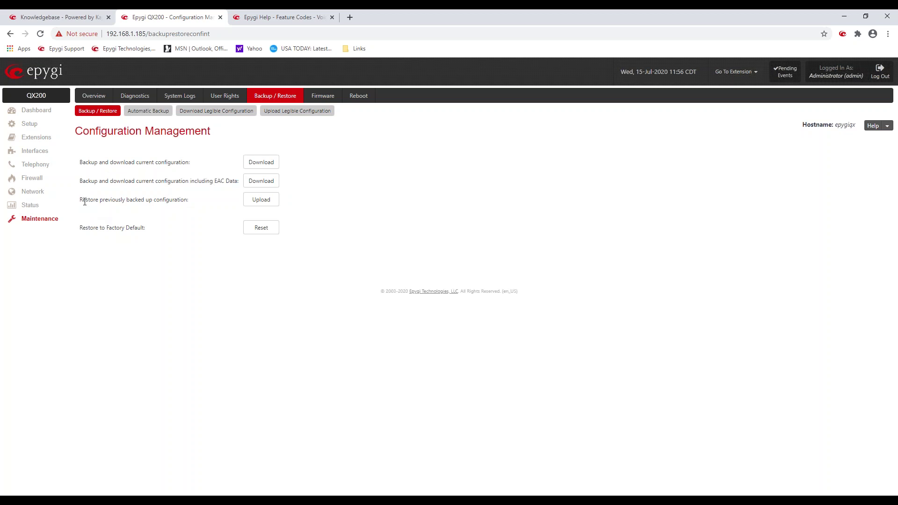
# Step: Point out the backup and restore descriptions, then open the Automatic Backup settings
pyautogui.moveTo(85, 180); pyautogui.dragTo(224, 179)
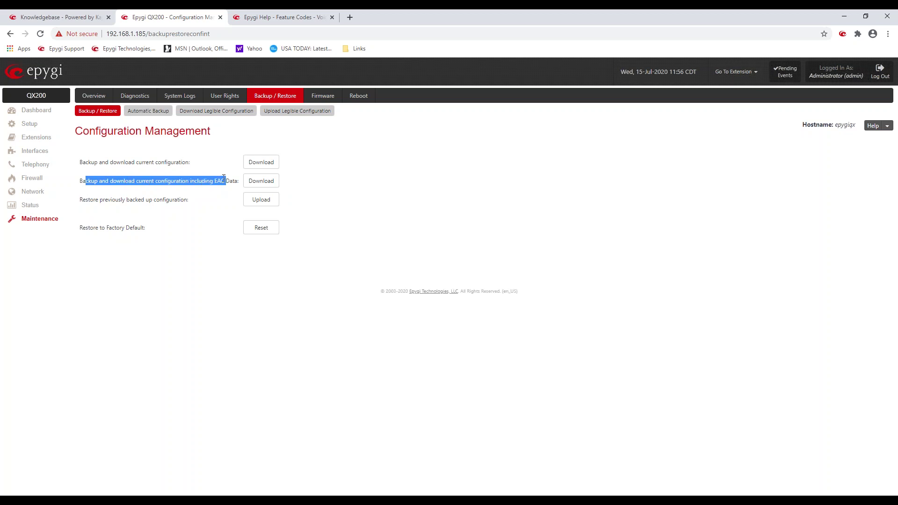
pyautogui.click(164, 194)
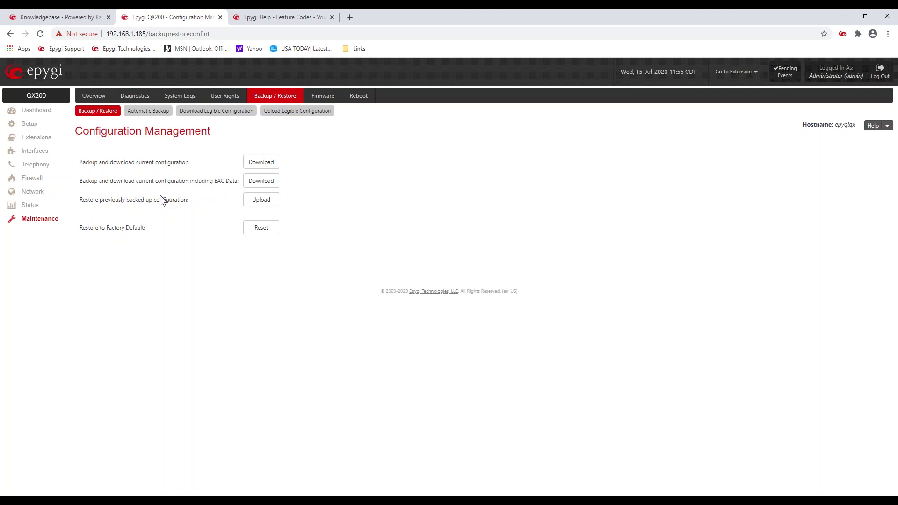
pyautogui.moveTo(94, 200); pyautogui.dragTo(151, 204)
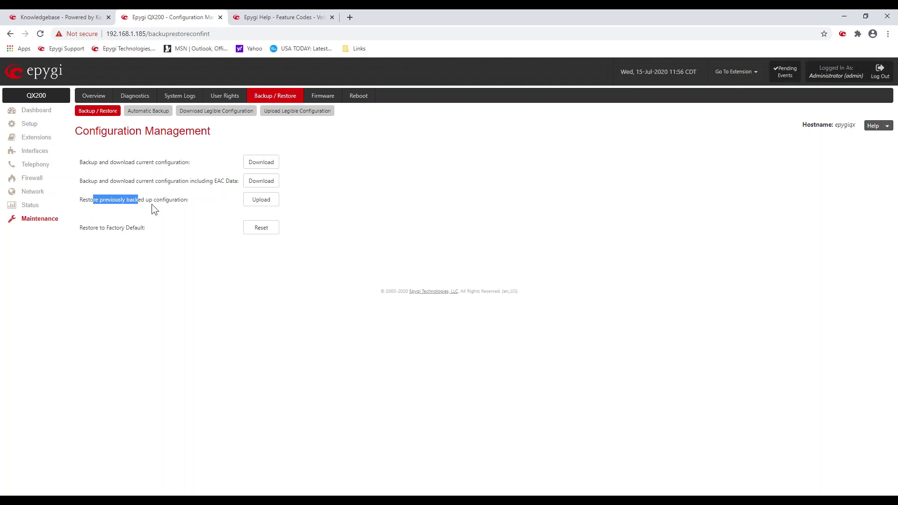
pyautogui.click(192, 220)
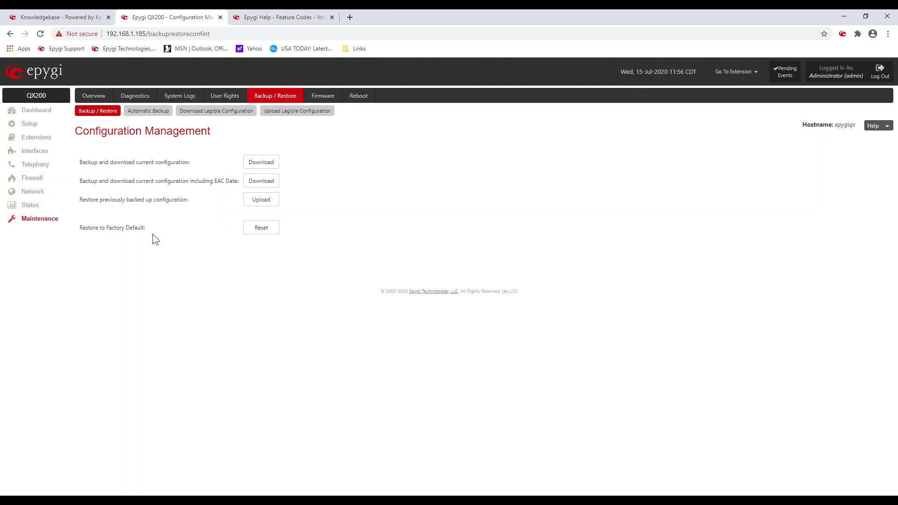
pyautogui.click(156, 113)
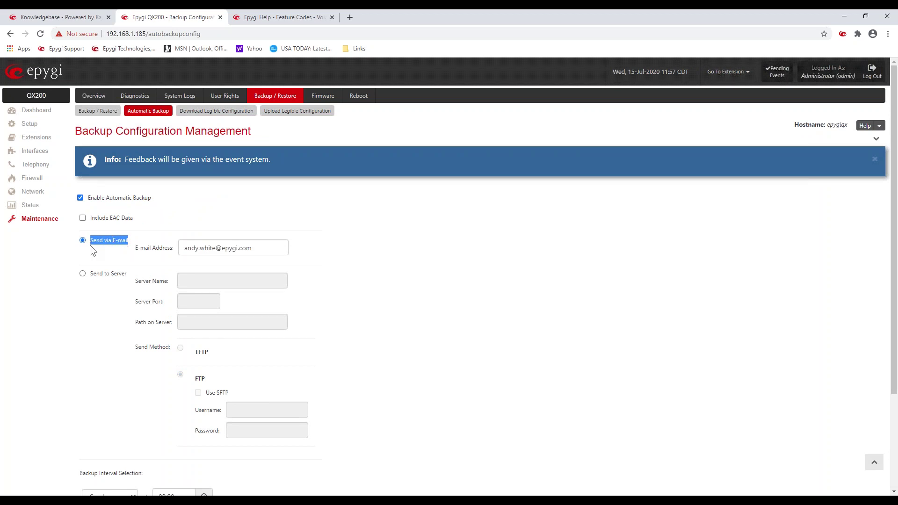
# Step: Look over the Automatic Backup e-mail settings, then open the Manual Firmware Update page
pyautogui.click(379, 209)
pyautogui.scroll(-3, 377, 198)
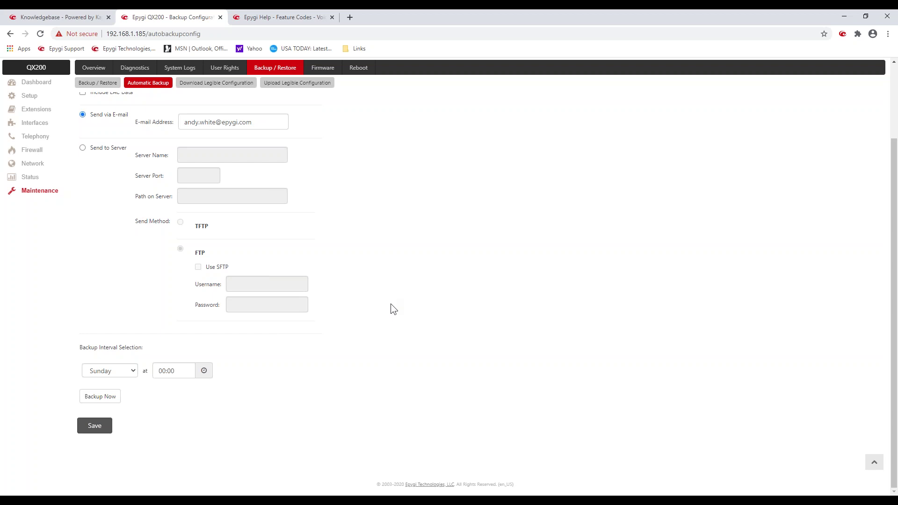
pyautogui.scroll(3, 390, 303)
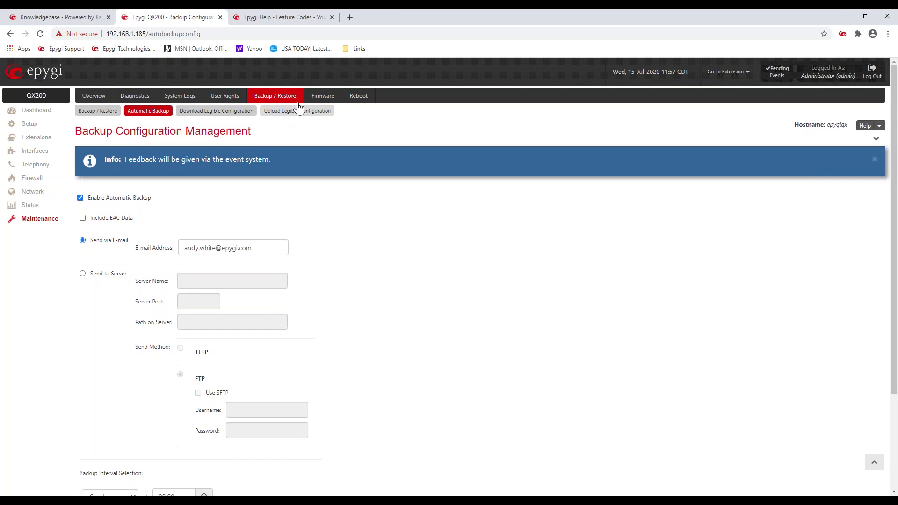
pyautogui.click(318, 102)
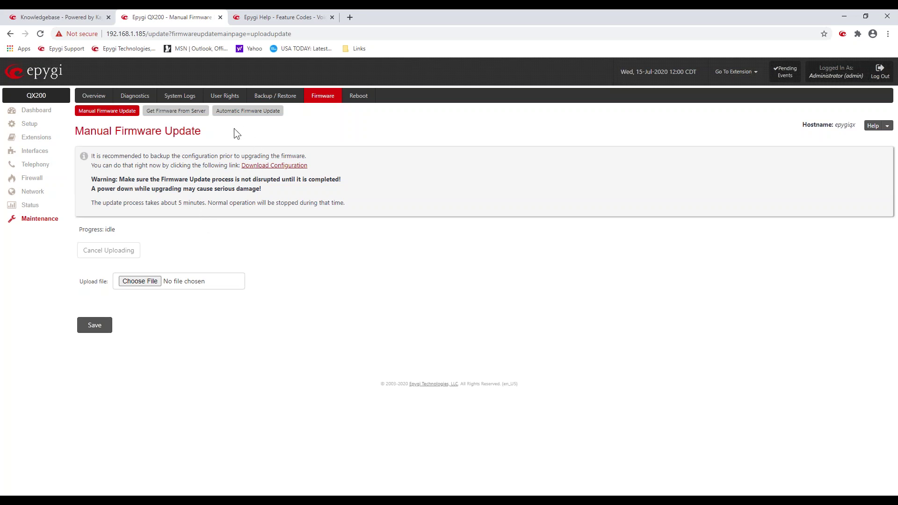
# Step: Open the Automatic Firmware Update settings (ftp.epygi.com, port 21, daily at 00:00)
pyautogui.click(243, 115)
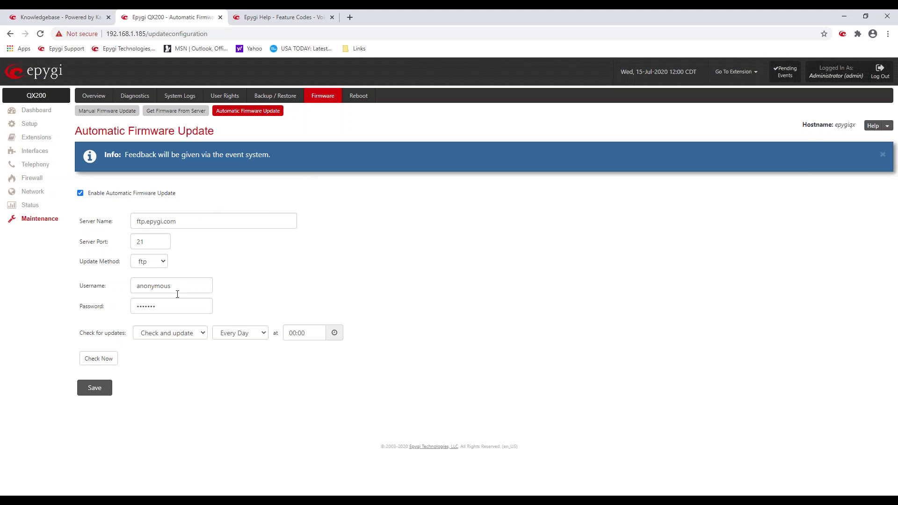
# Step: Set Check for updates to 'Check and notify', daily at 00:00, and save
pyautogui.click(201, 332)
pyautogui.click(196, 344)
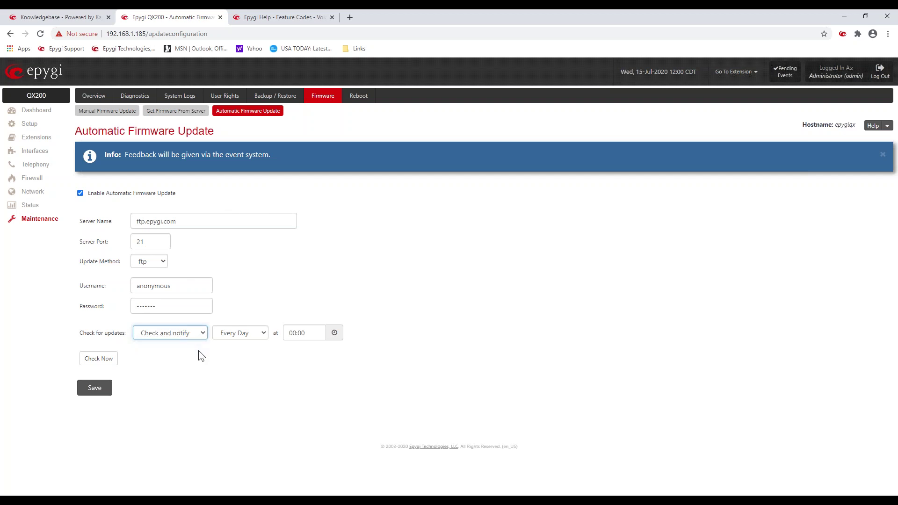
pyautogui.click(108, 388)
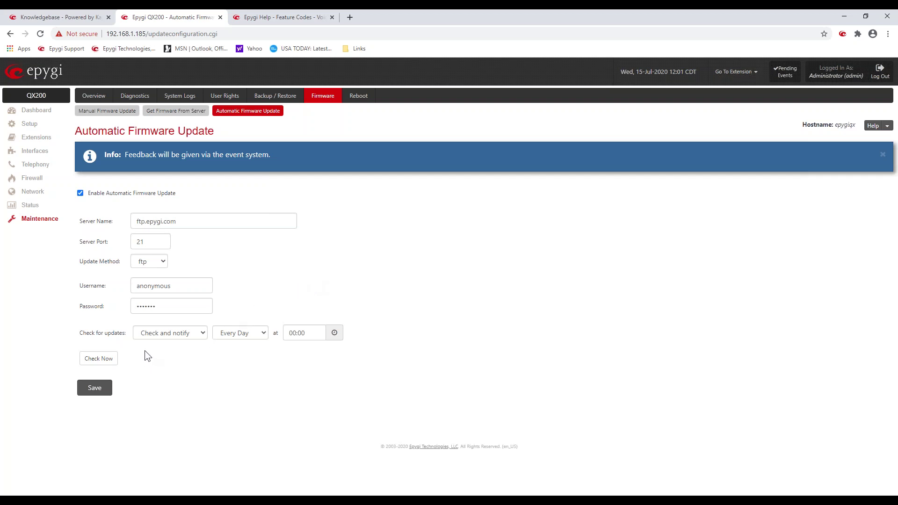
# Step: Switch Check for updates to 'Check and update', save, and confirm it before going to Reboot
pyautogui.click(200, 333)
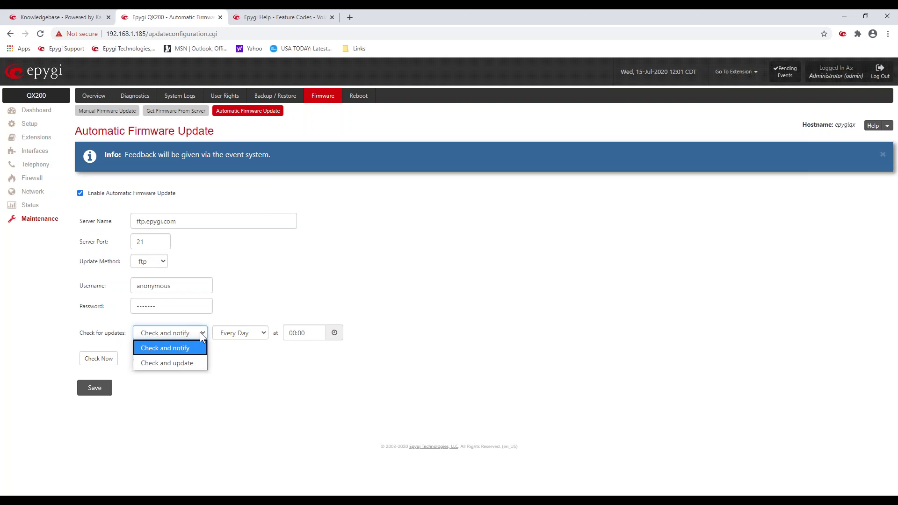
pyautogui.click(197, 363)
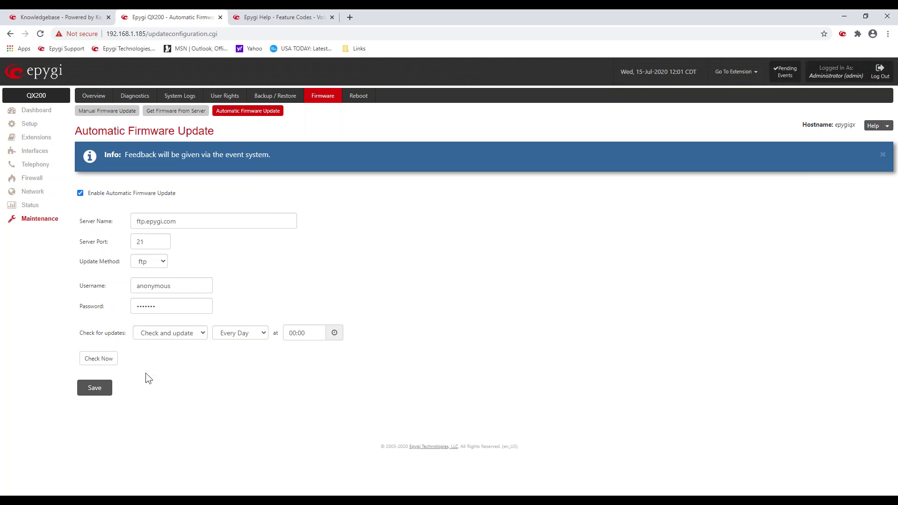
pyautogui.click(106, 390)
pyautogui.click(181, 336)
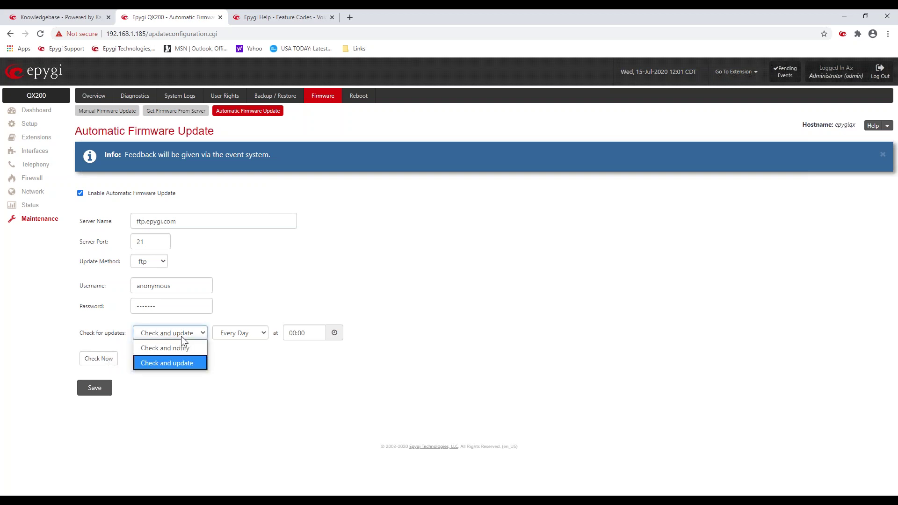
pyautogui.click(224, 365)
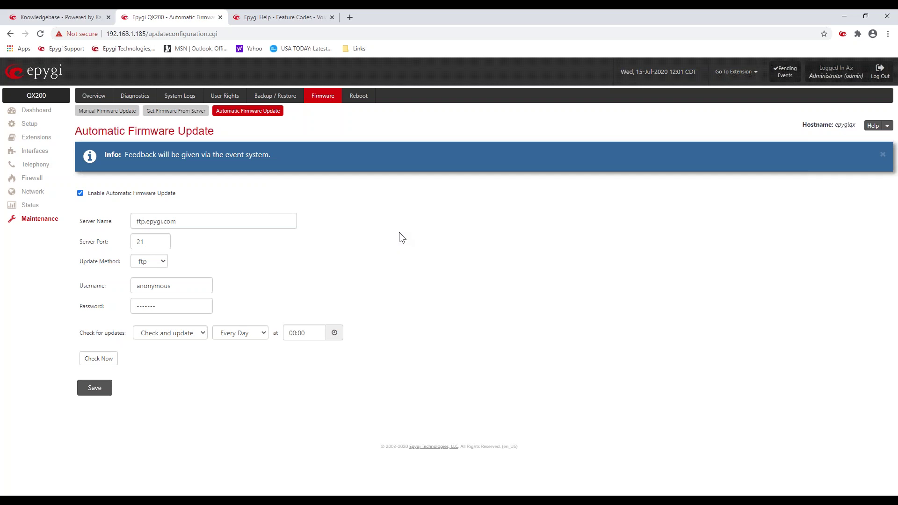
pyautogui.click(357, 98)
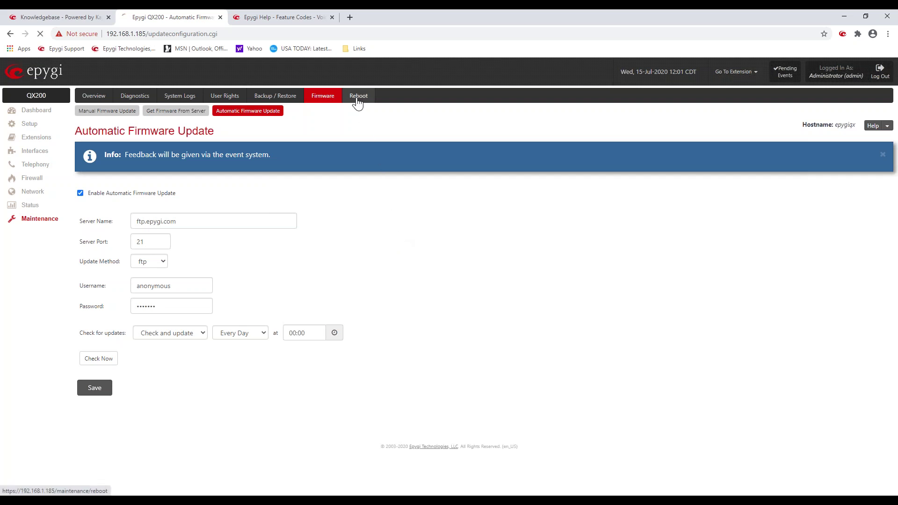